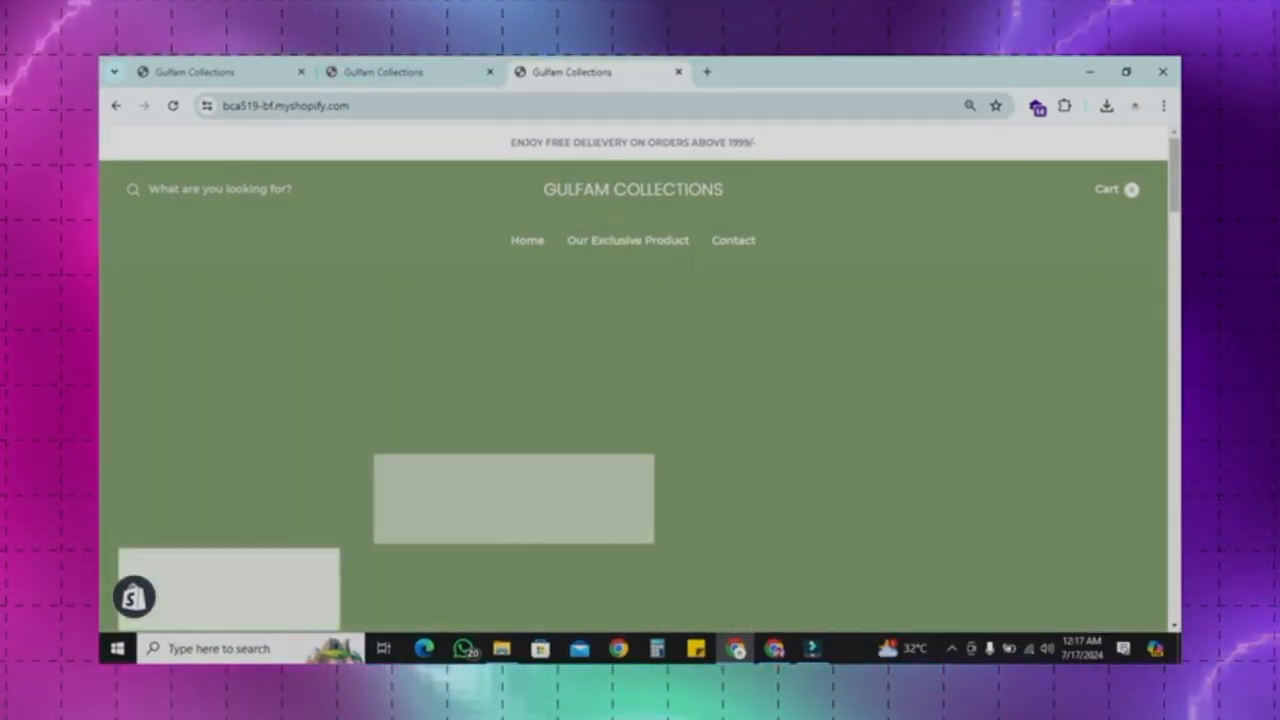
# Step: Browse the Gulfam Collections storefront's home page and trending products
pyautogui.click(405, 72)
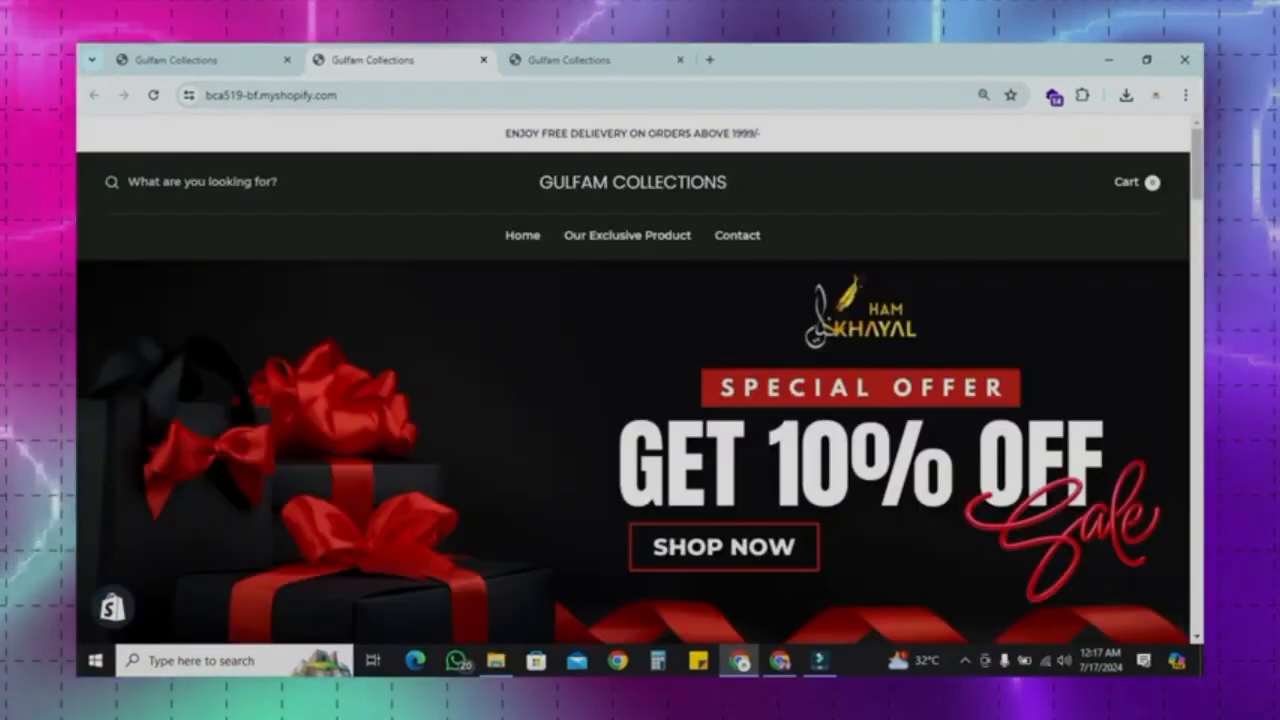
pyautogui.scroll(-4, 640, 380)
pyautogui.scroll(-8, 722, 240)
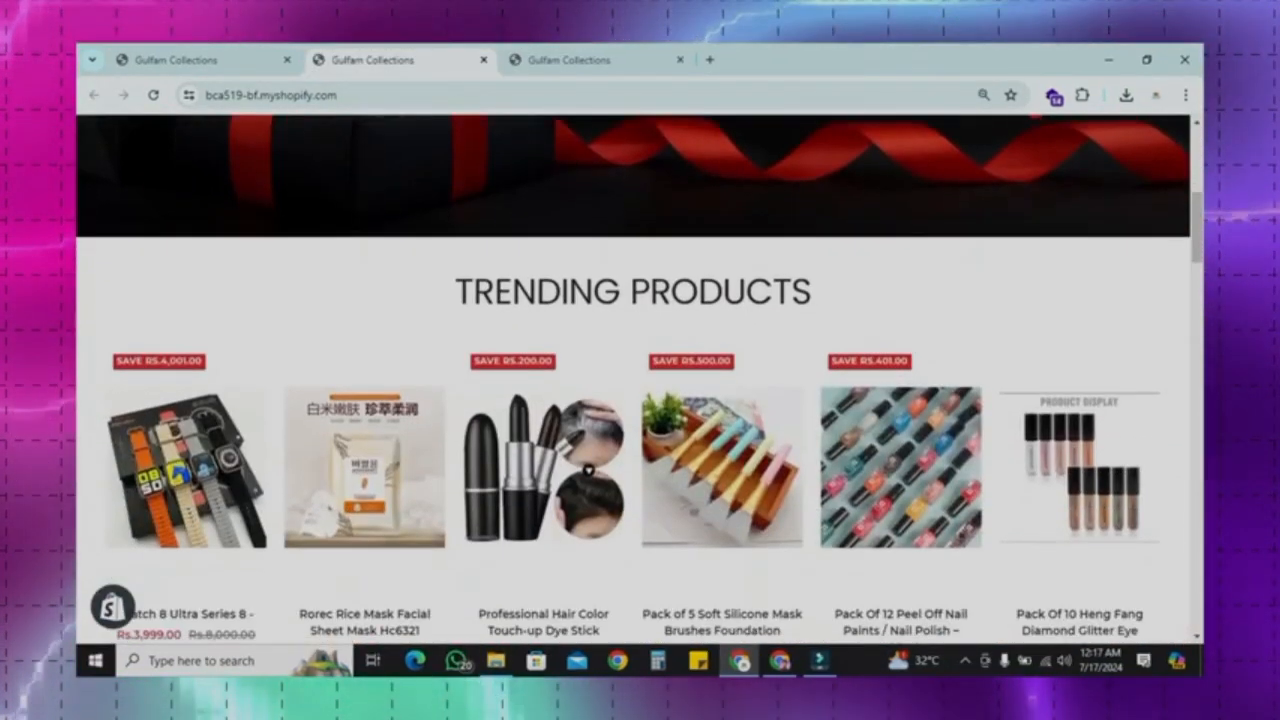
pyautogui.scroll(-10, 722, 240)
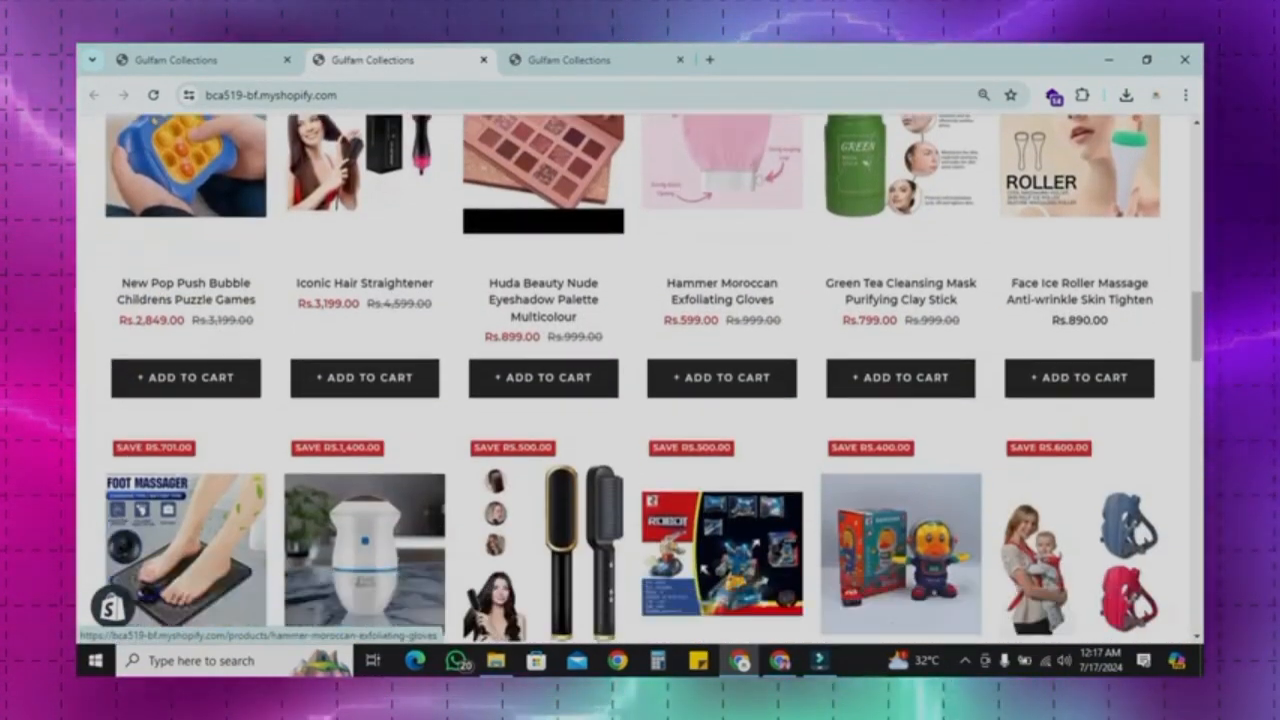
pyautogui.scroll(-12, 722, 240)
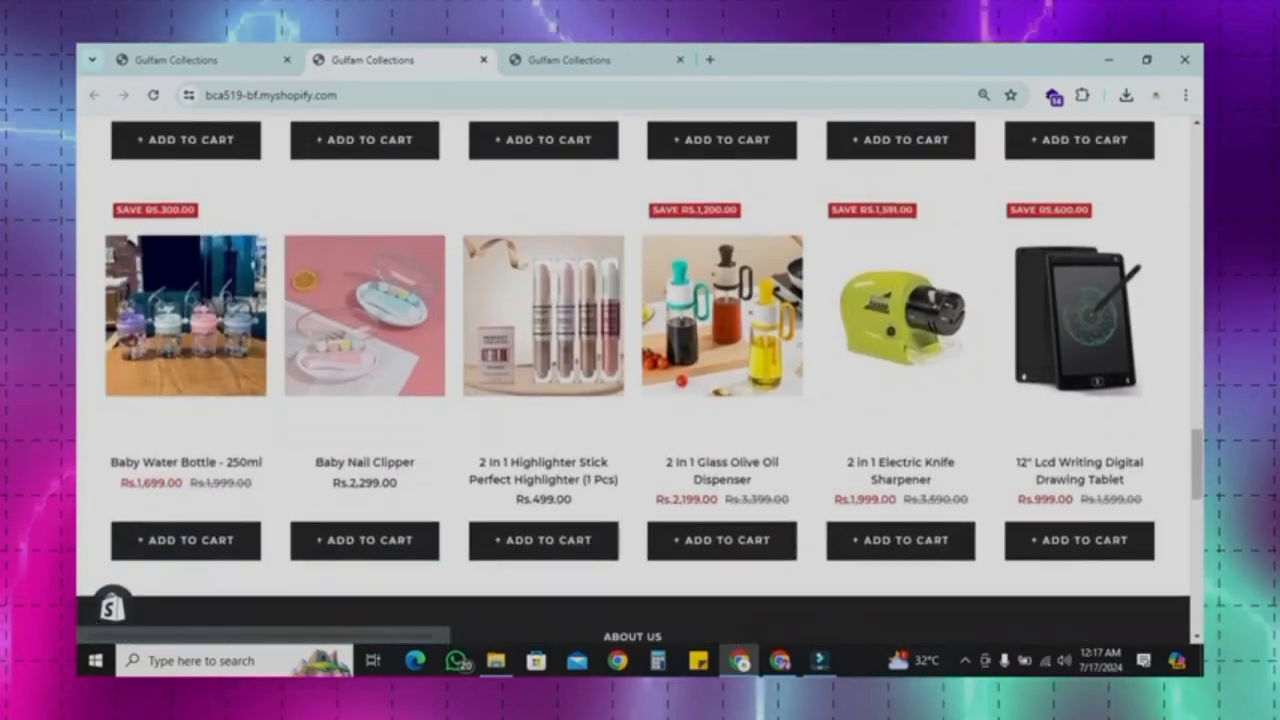
pyautogui.scroll(-2, 722, 240)
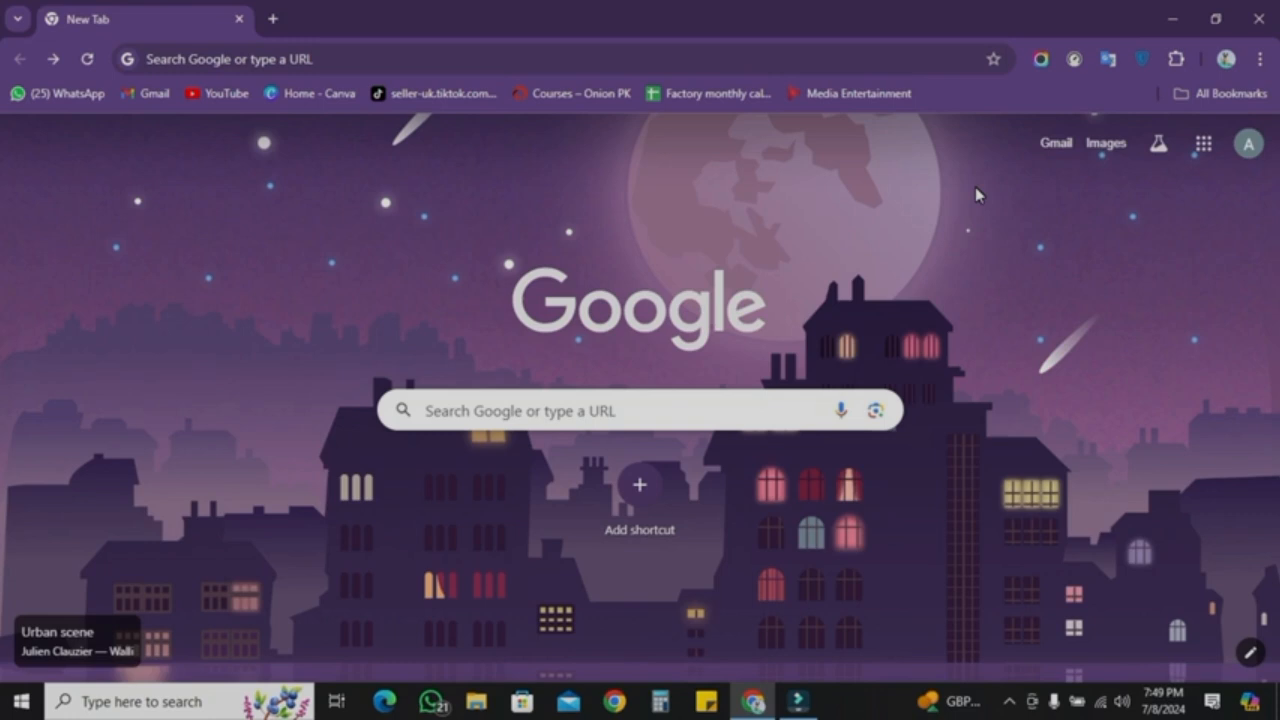
# Step: Open shopify.com/login in the browser
pyautogui.hotkey('ctrl', 'l')
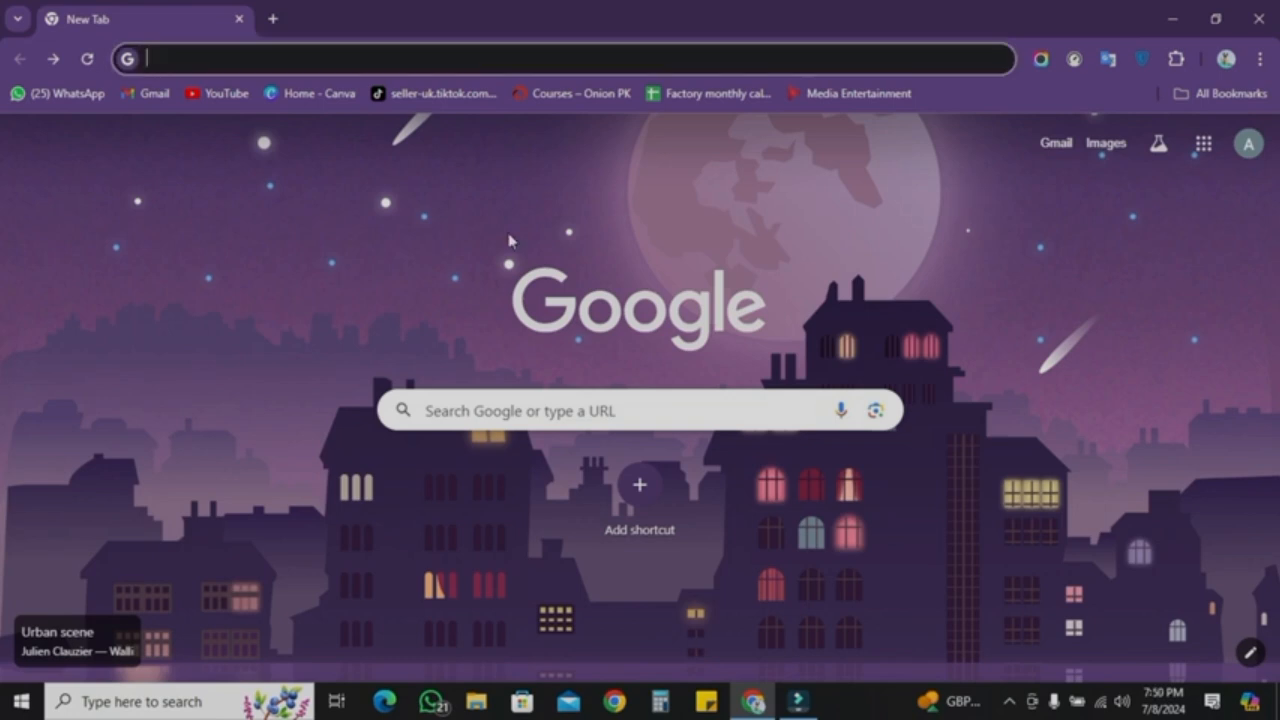
pyautogui.write('sho')
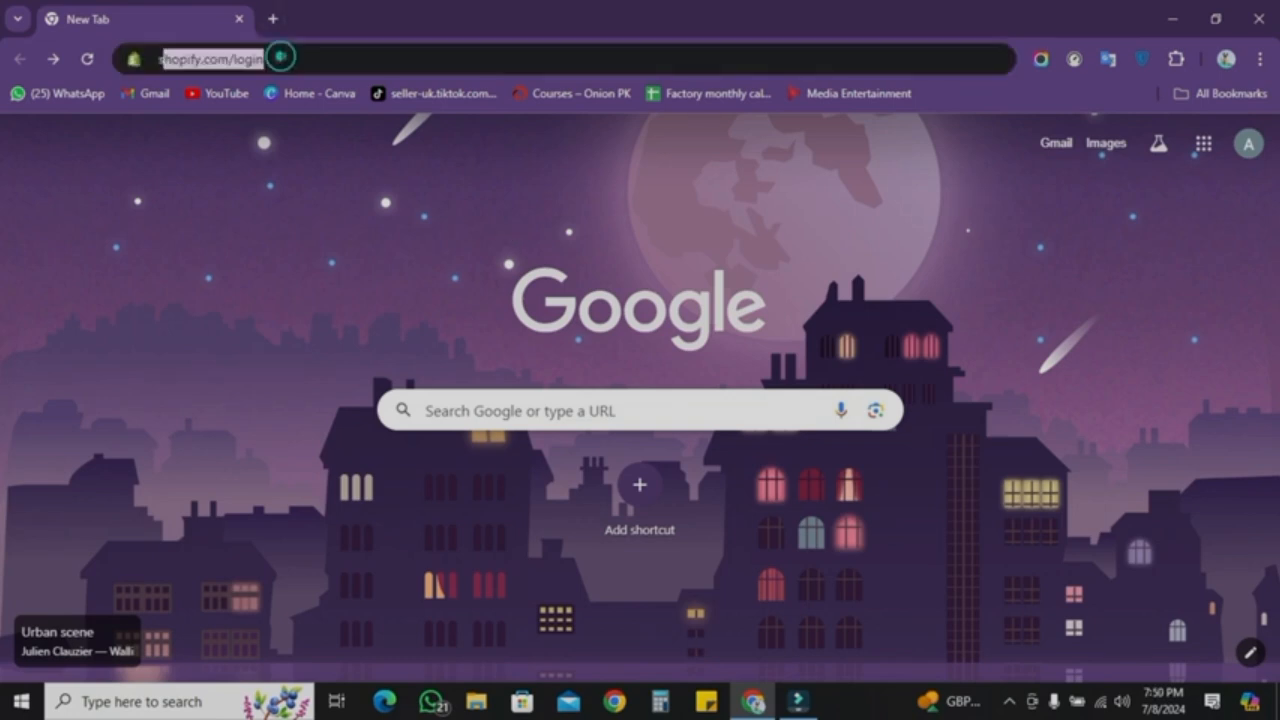
pyautogui.write('pify.com/login')
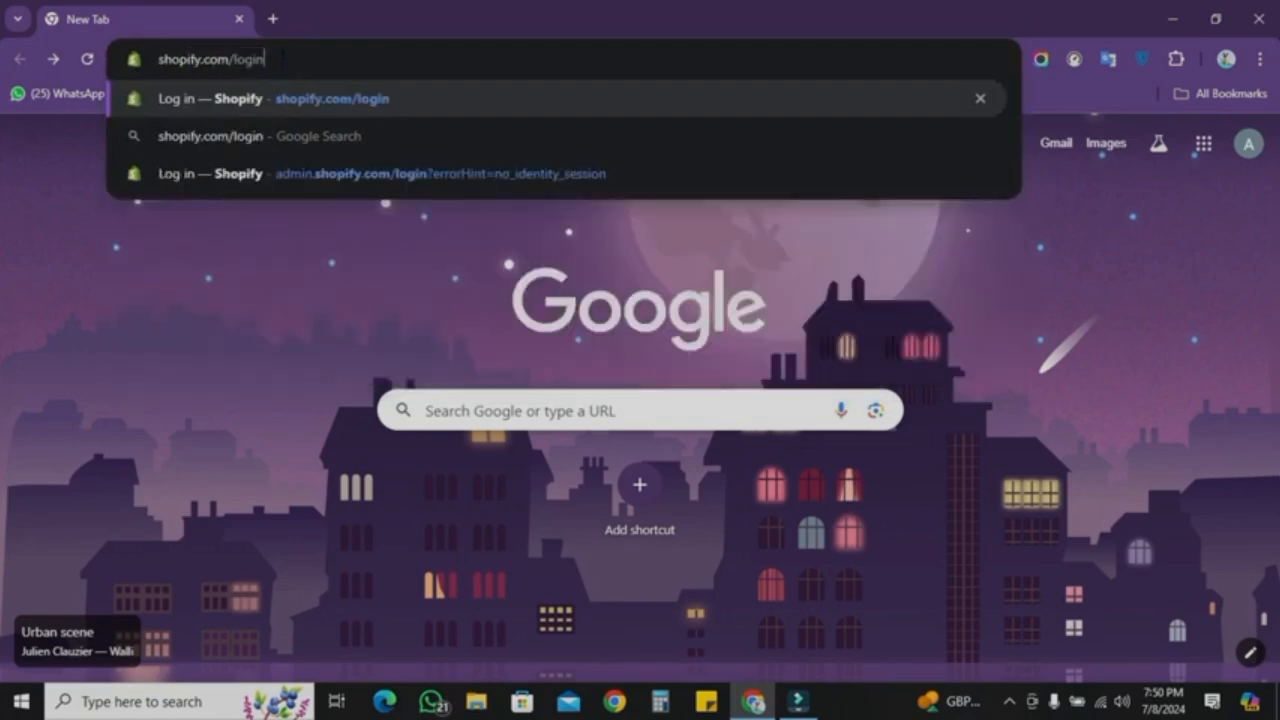
pyautogui.press('Return')
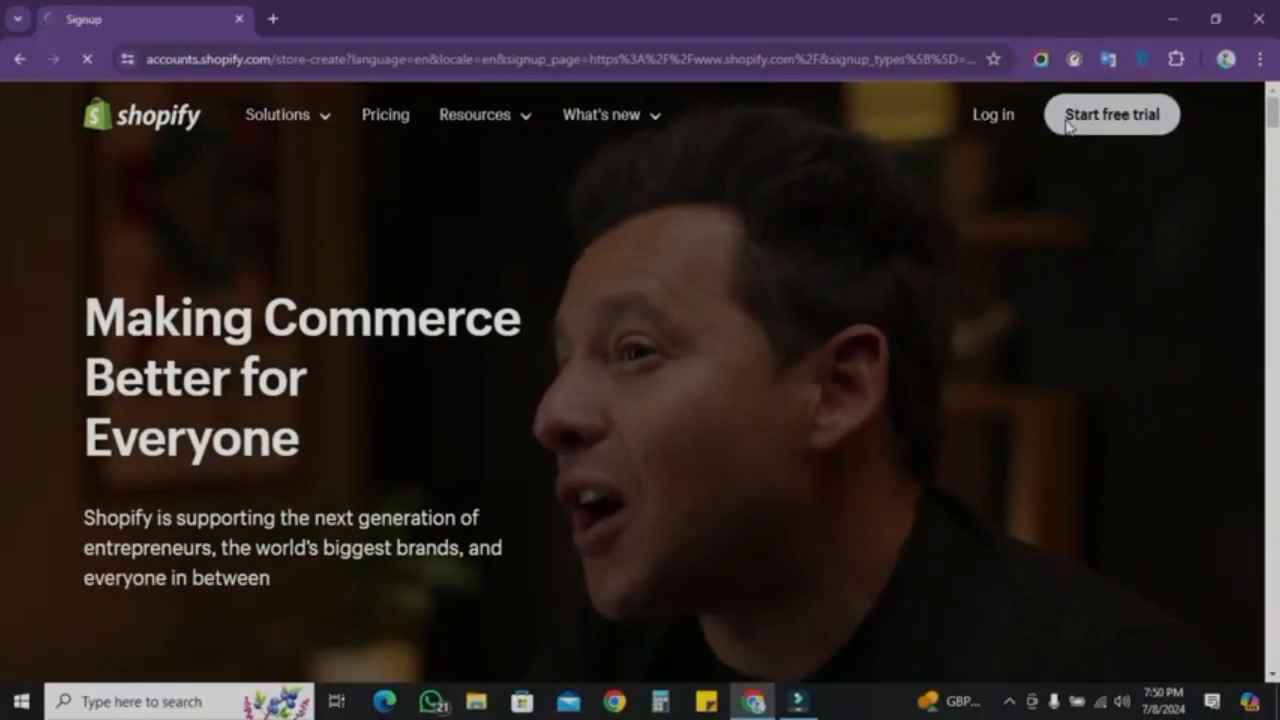
# Step: Start a free trial with Pakistan as the business location and sign up with a Google account
pyautogui.click(998, 158)
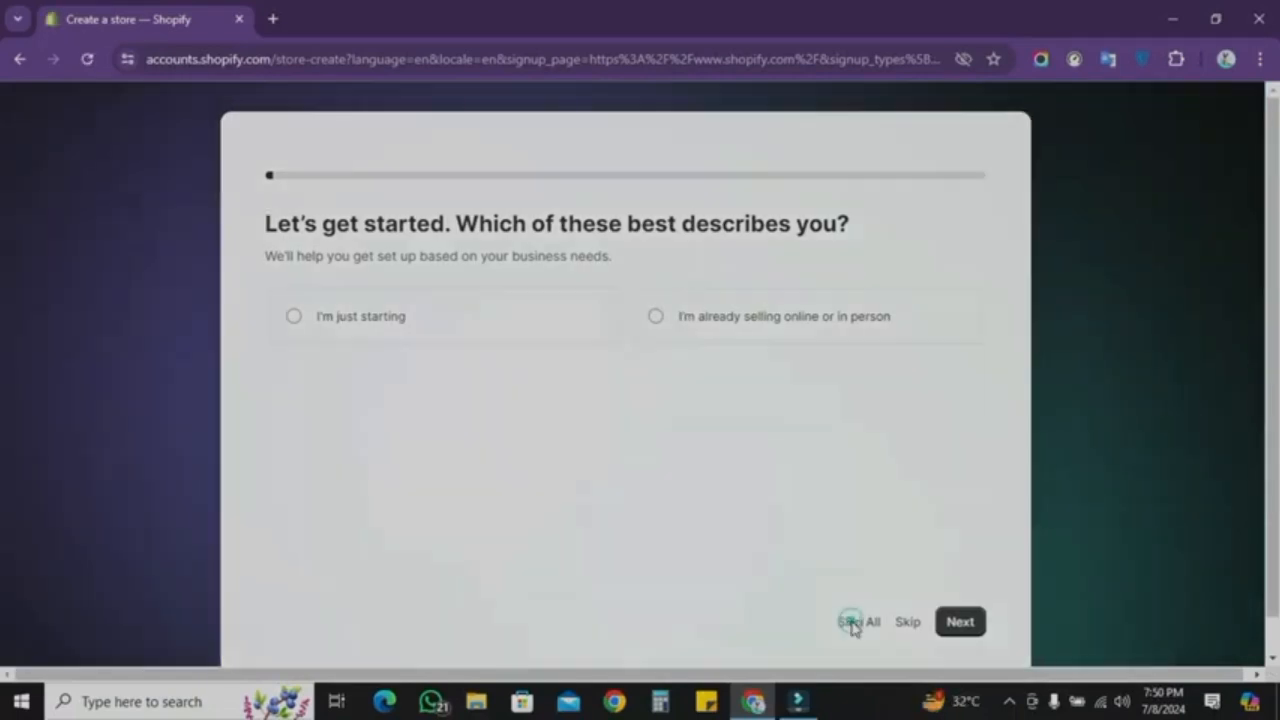
pyautogui.click(852, 622)
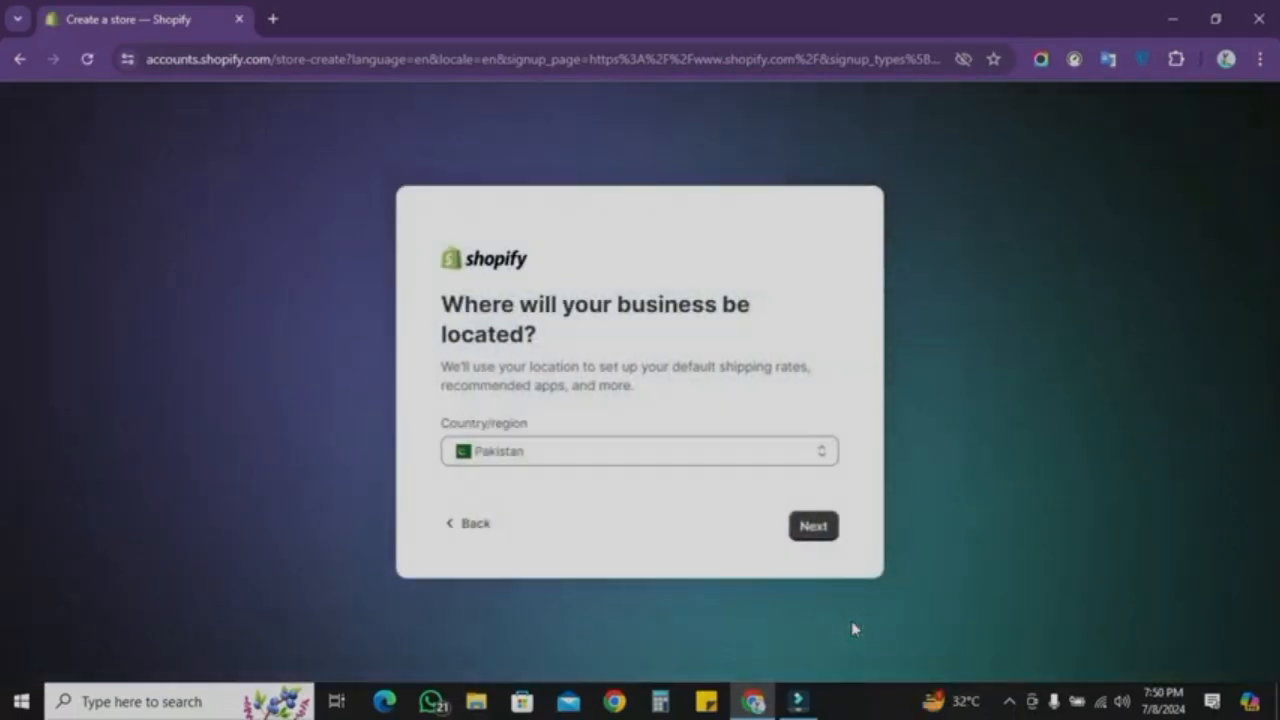
pyautogui.click(808, 530)
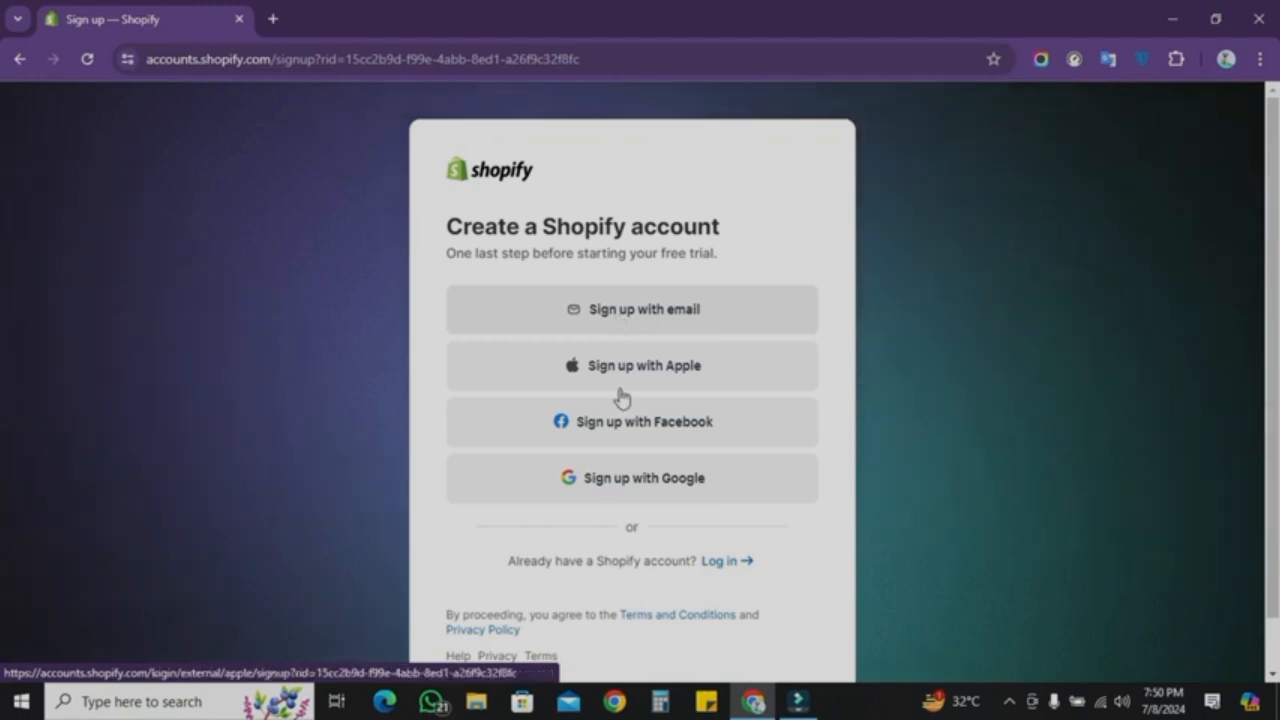
pyautogui.click(617, 477)
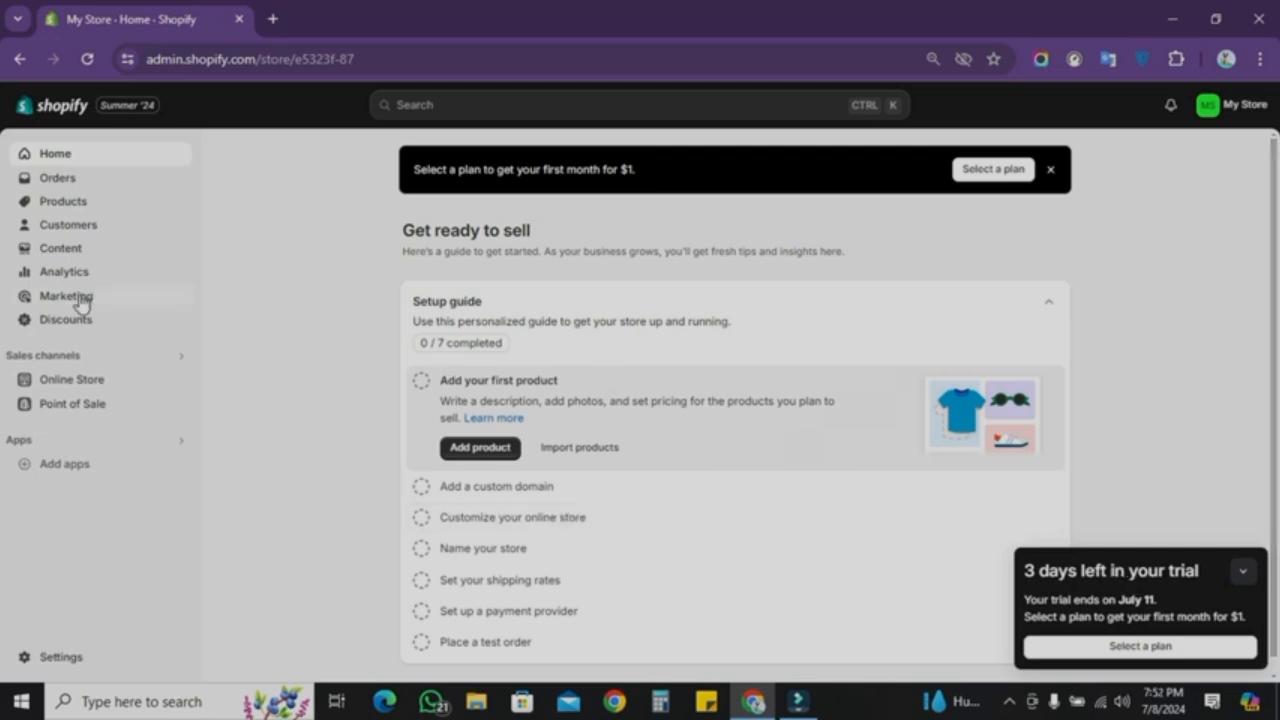
# Step: Open the Online Store themes and preview the live storefront
pyautogui.click(67, 383)
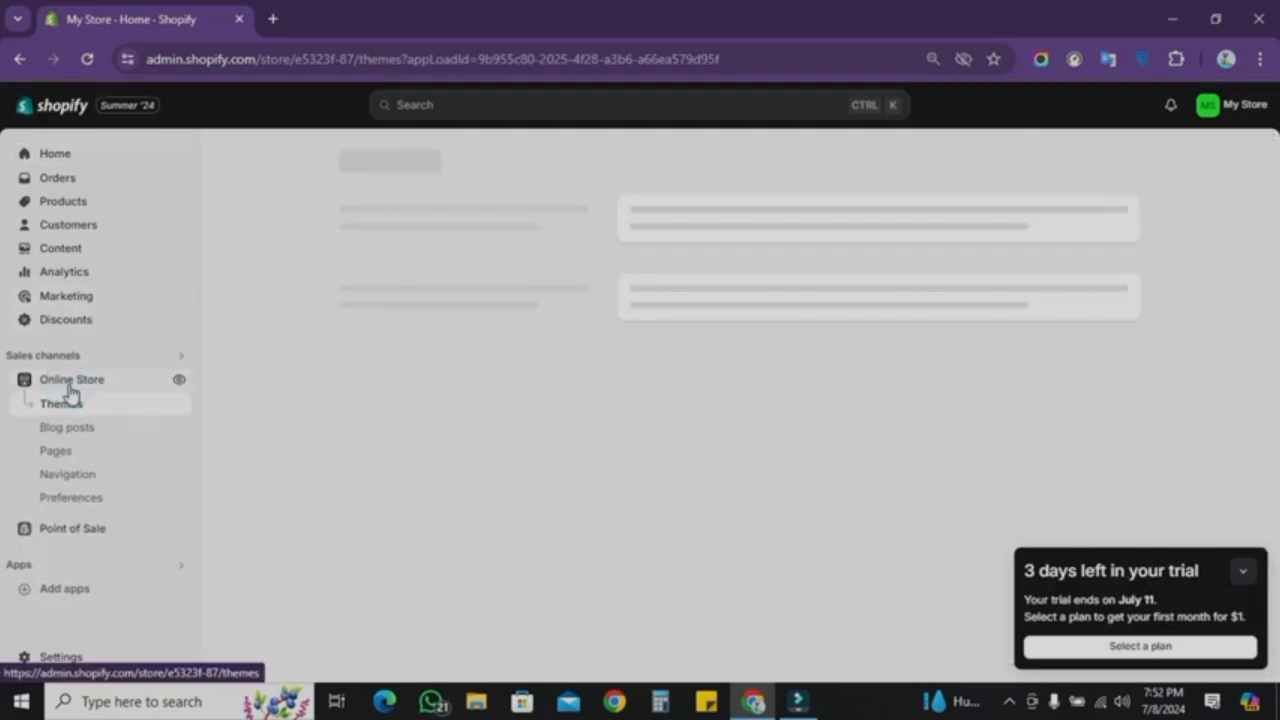
pyautogui.click(178, 382)
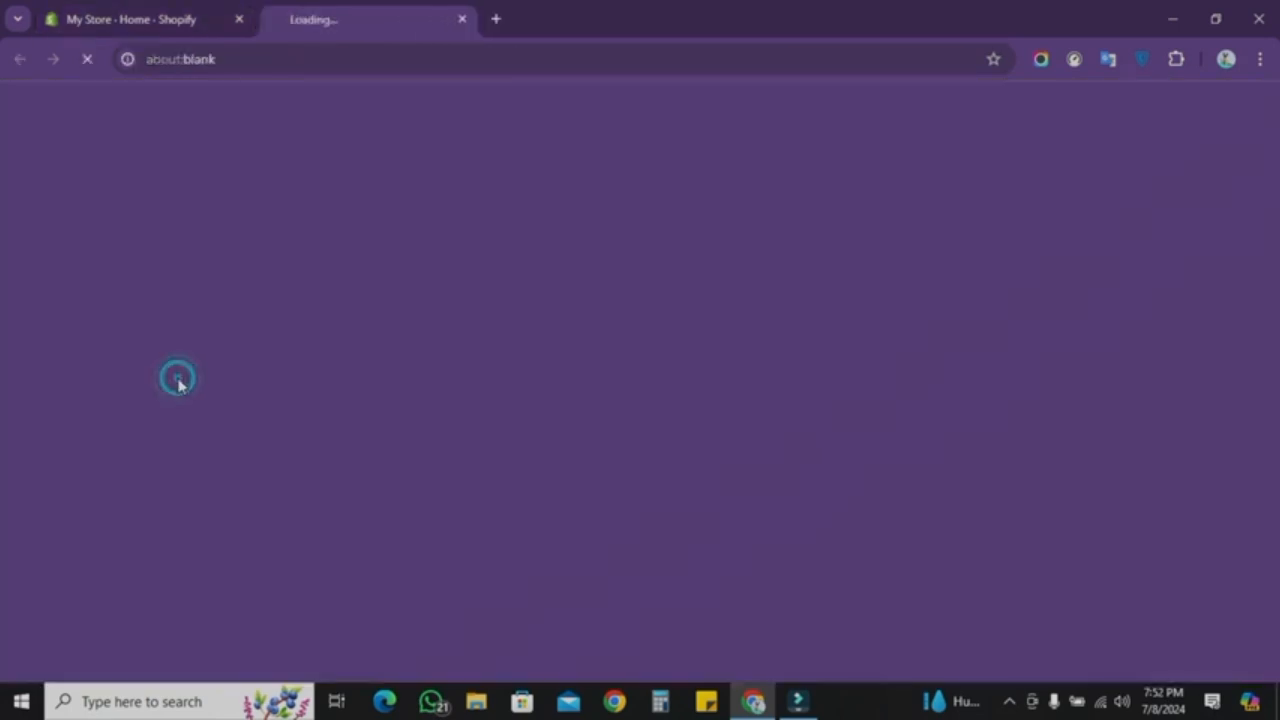
pyautogui.scroll(-10, 346, 466)
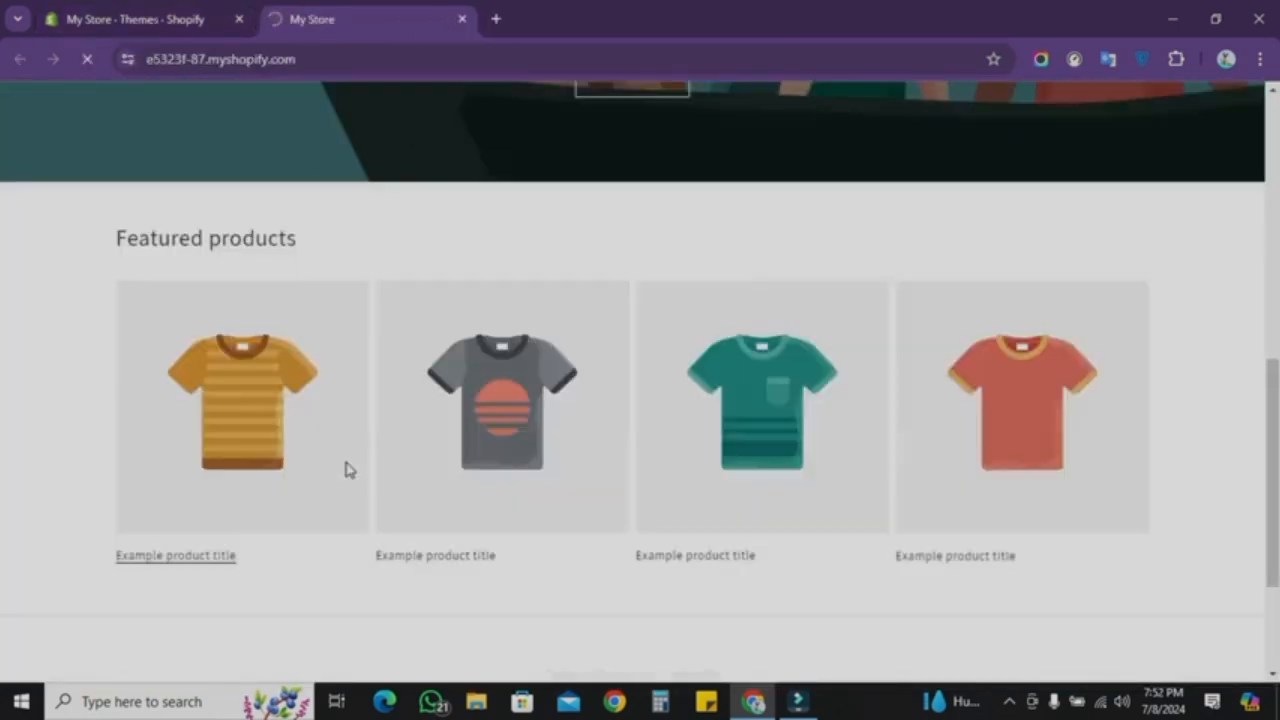
pyautogui.scroll(10, 346, 466)
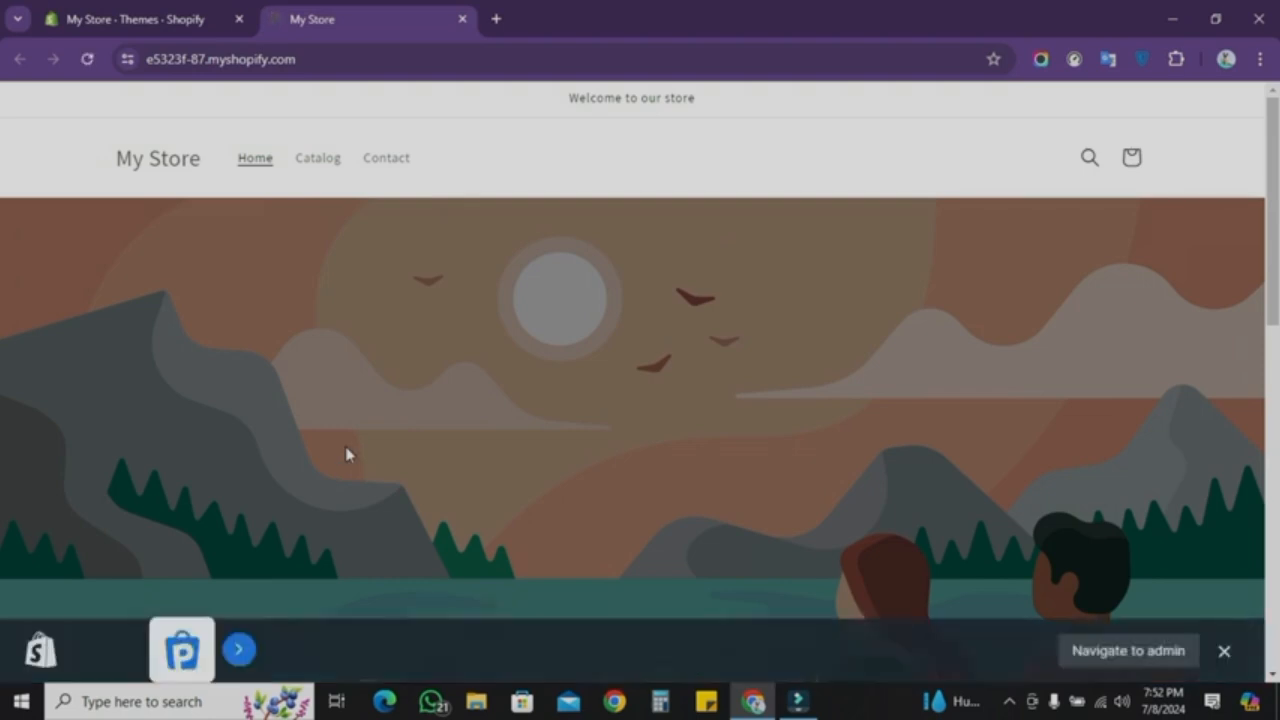
# Step: Copy the store address and open it in another browser window
pyautogui.click(325, 59)
pyautogui.hotkey('ctrl', 'c')
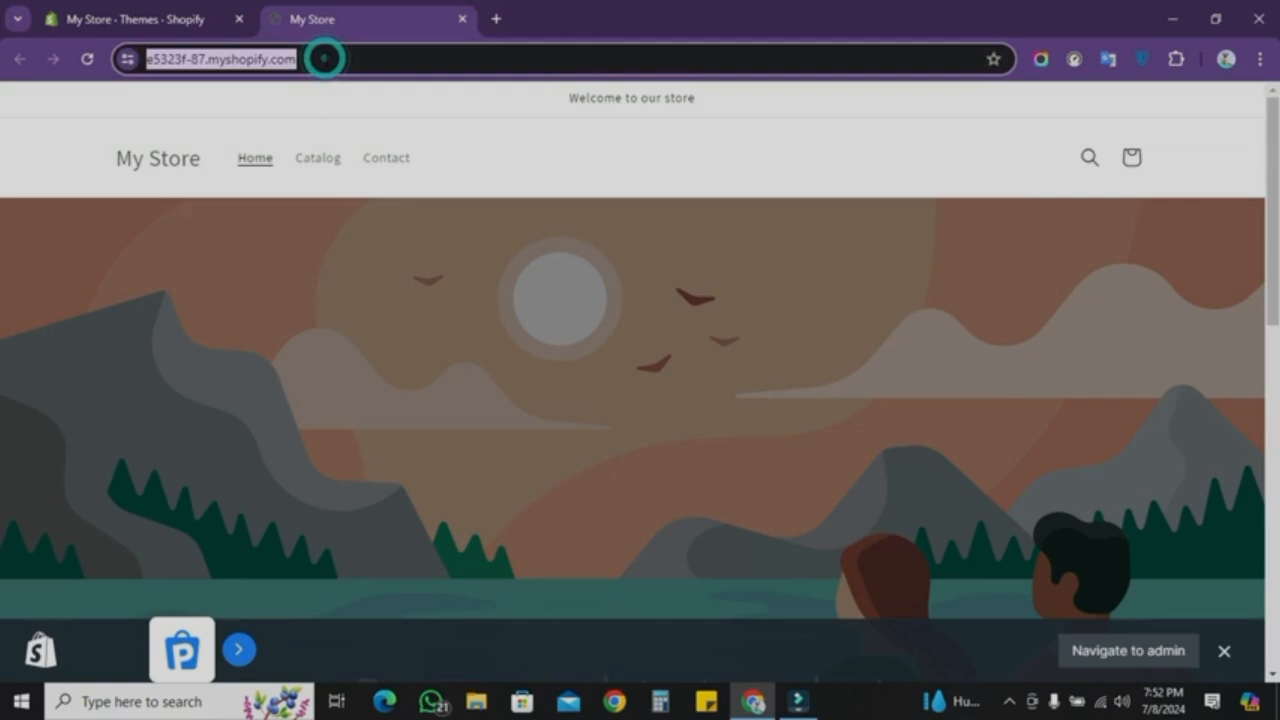
pyautogui.click(614, 701)
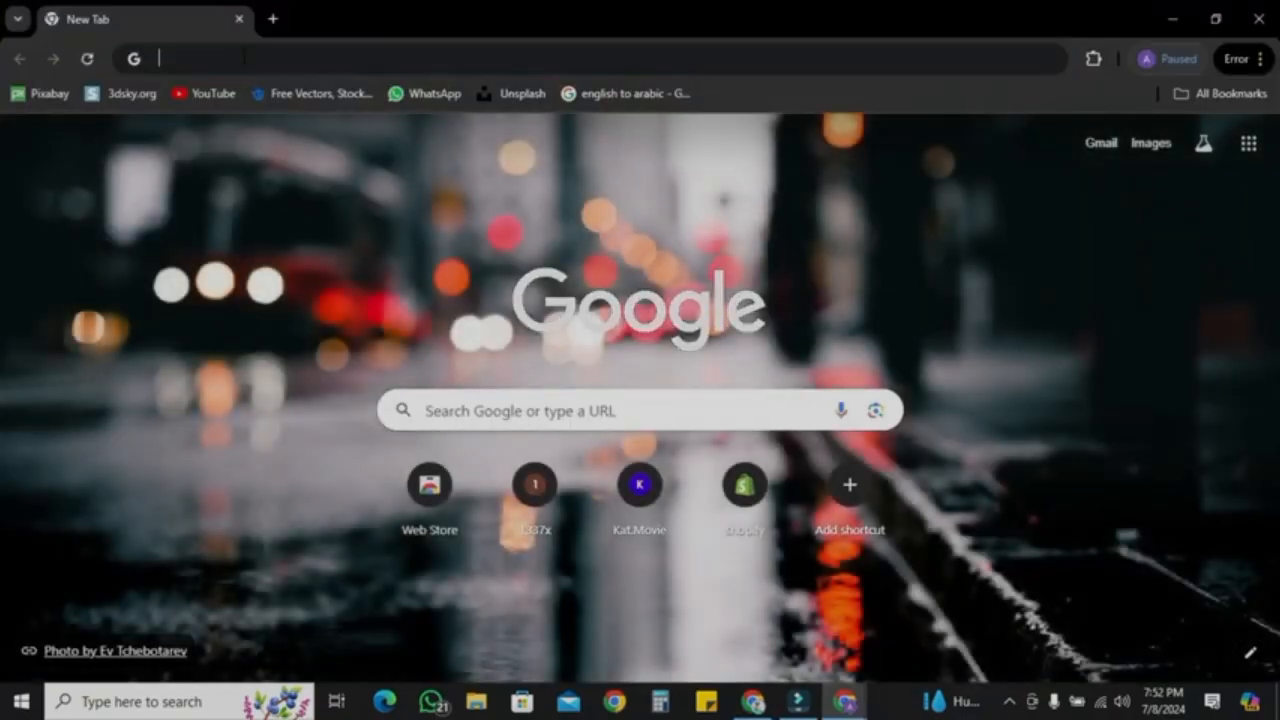
pyautogui.click(243, 56)
pyautogui.hotkey('ctrl', 'v')
pyautogui.press('Return')
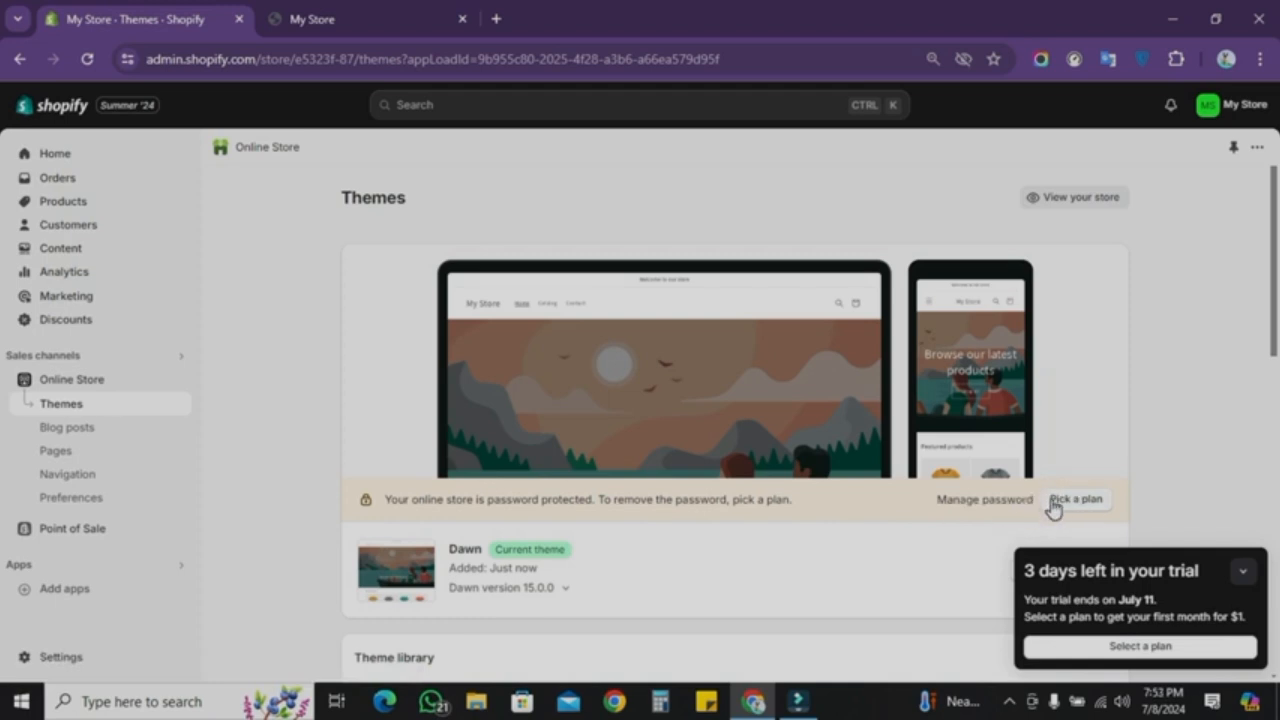
# Step: Open the general settings and rename the store to Gulfam Collections
pyautogui.click(1243, 572)
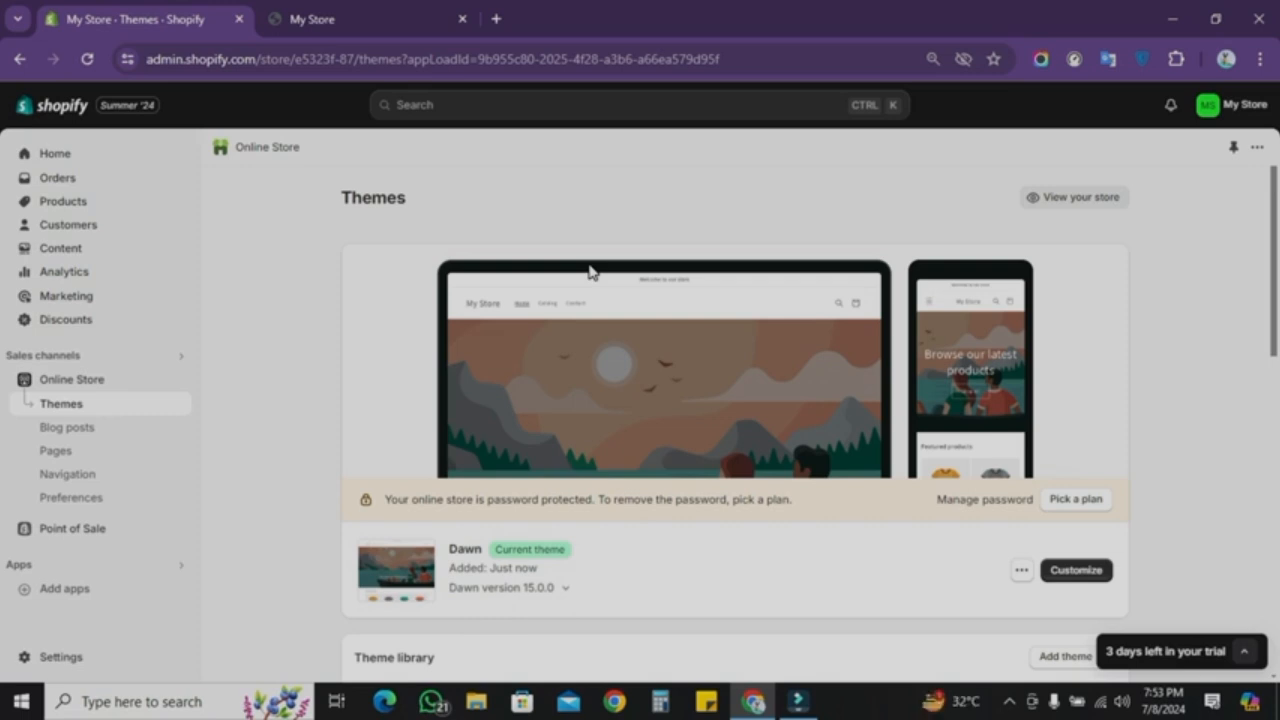
pyautogui.click(63, 662)
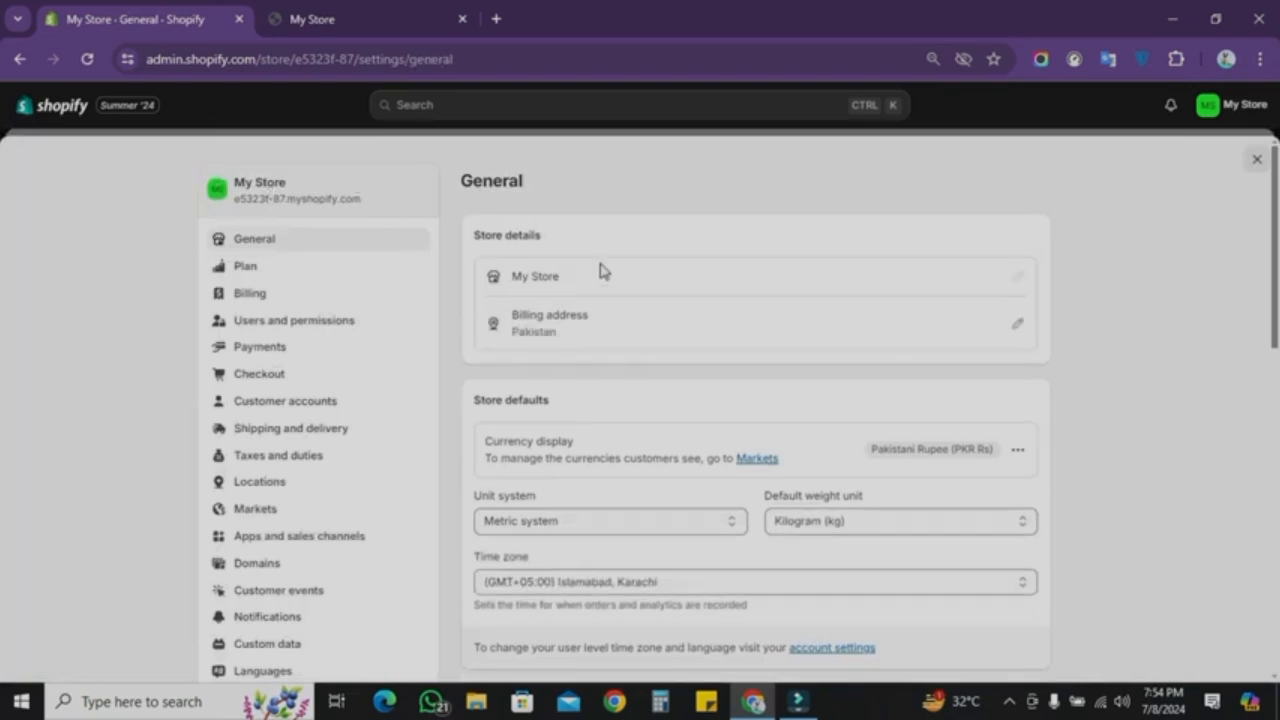
pyautogui.click(1017, 278)
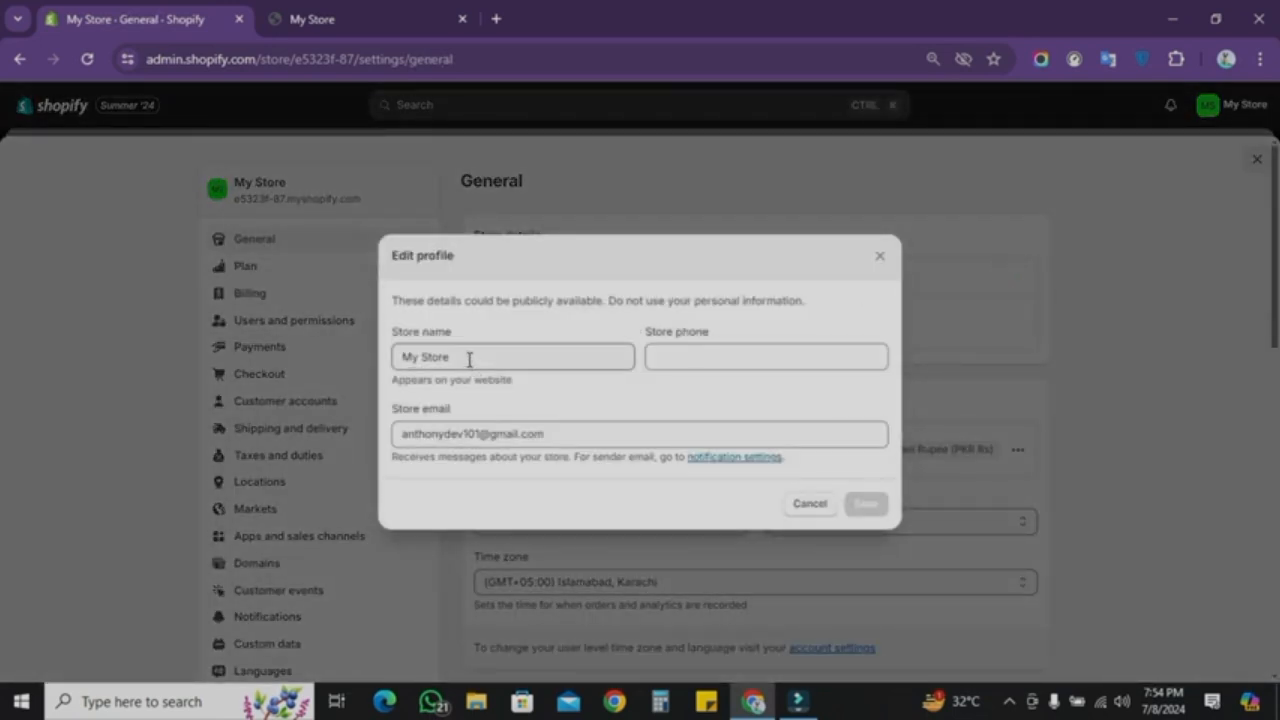
pyautogui.moveTo(472, 360); pyautogui.dragTo(379, 358)
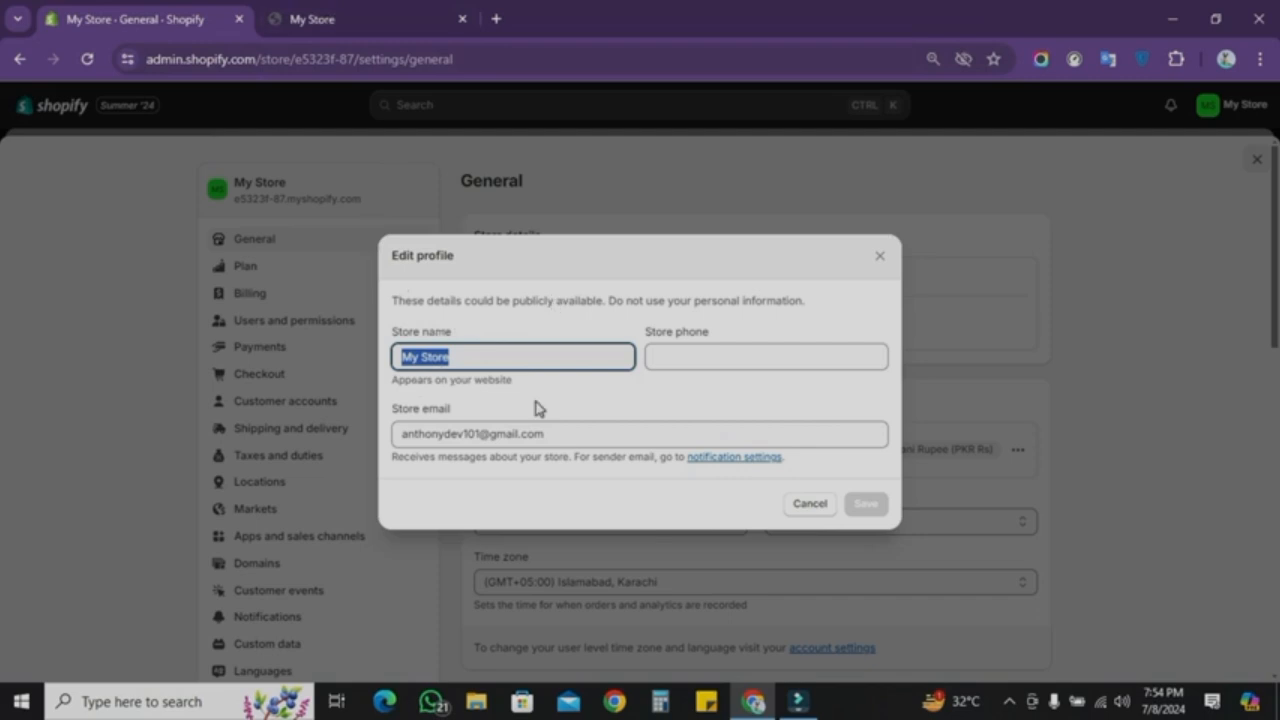
pyautogui.write('Gulfain Collections')
# Step: Paste the store phone number into the profile and save it
pyautogui.click(726, 350)
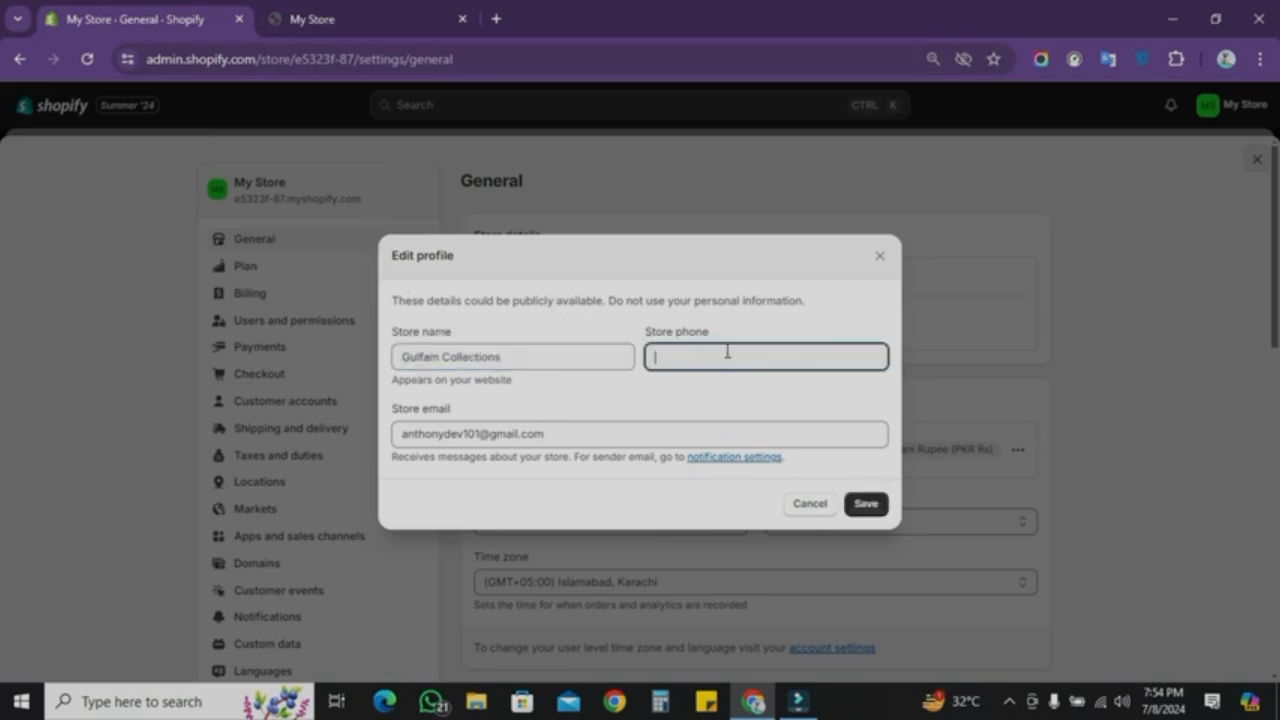
pyautogui.hotkey('ctrl', 'v')
pyautogui.click(865, 503)
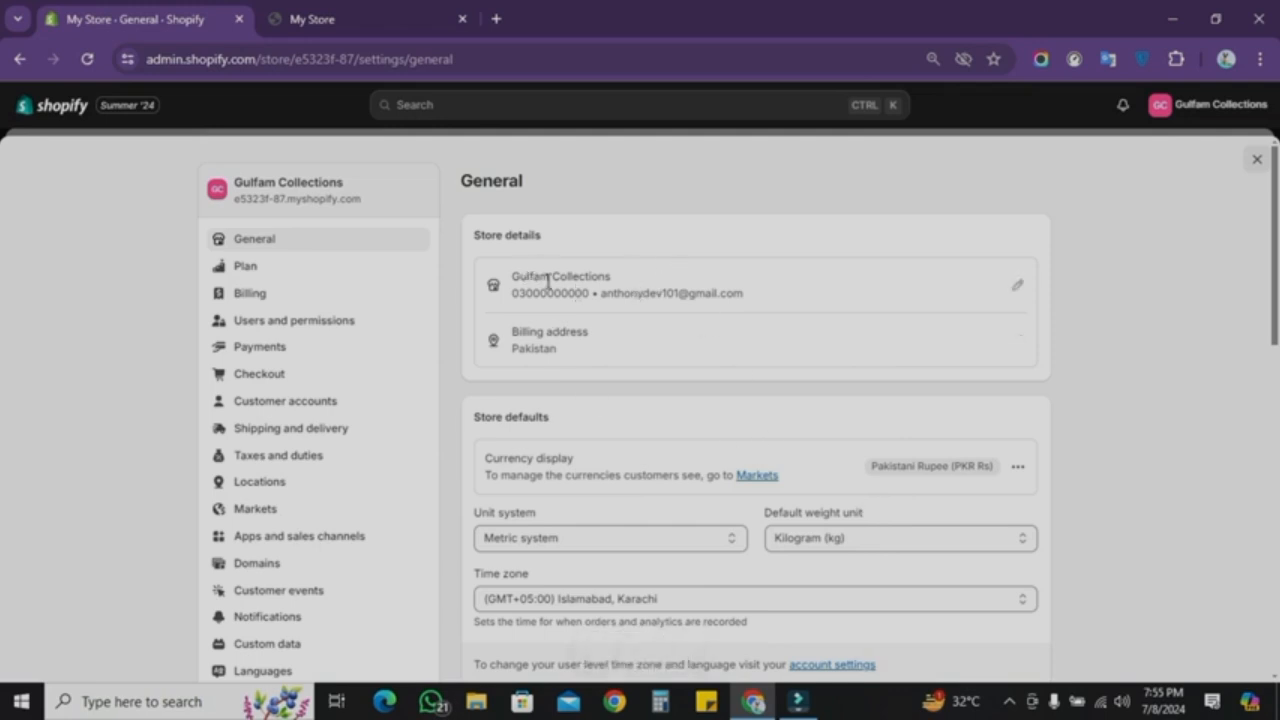
# Step: Reload the storefront tab to view the updated store name
pyautogui.click(330, 8)
pyautogui.click(88, 59)
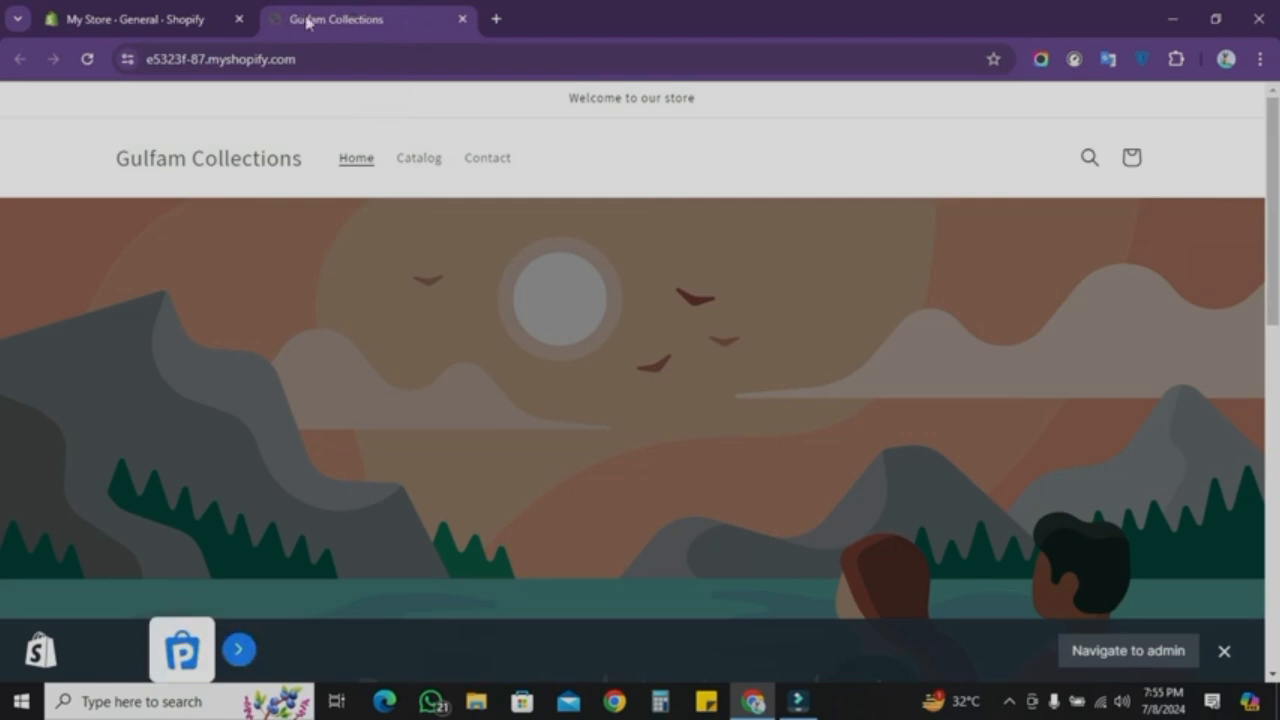
# Step: Add Cash on Delivery (COD) as a manual payment method in the Payments settings and activate it
pyautogui.click(48, 14)
pyautogui.click(310, 348)
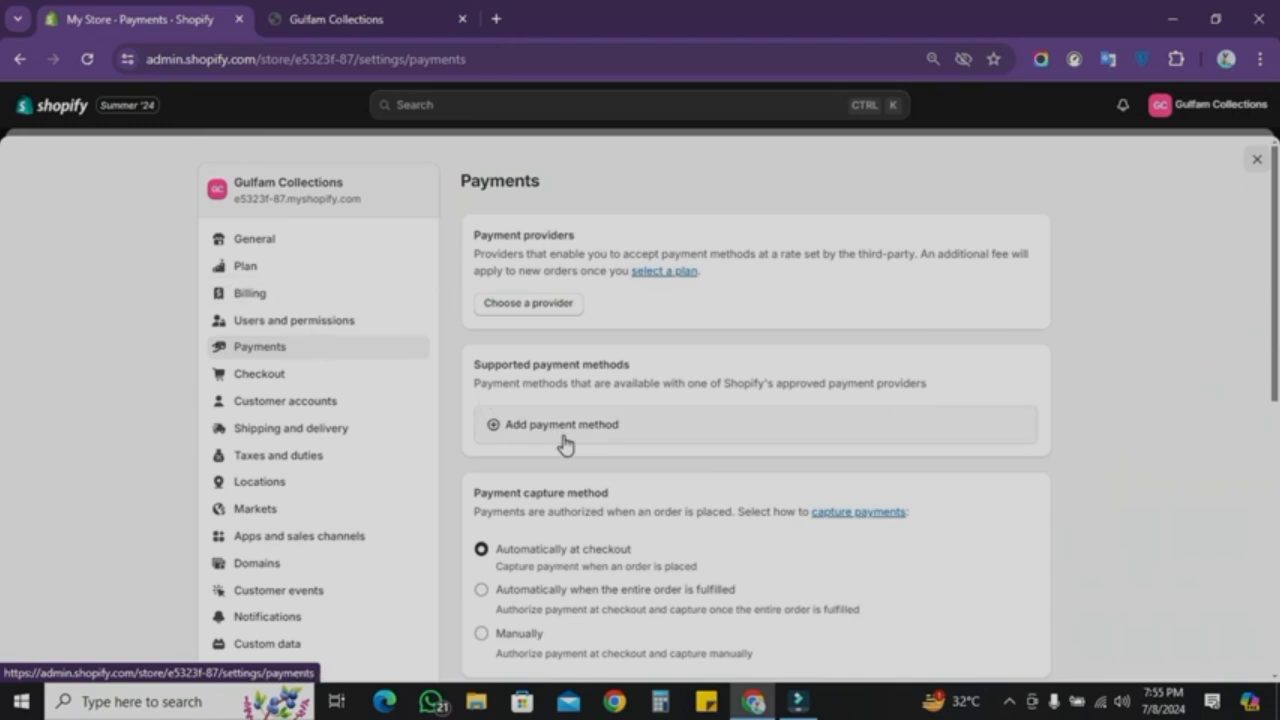
pyautogui.scroll(-2, 565, 445)
pyautogui.scroll(-1, 562, 480)
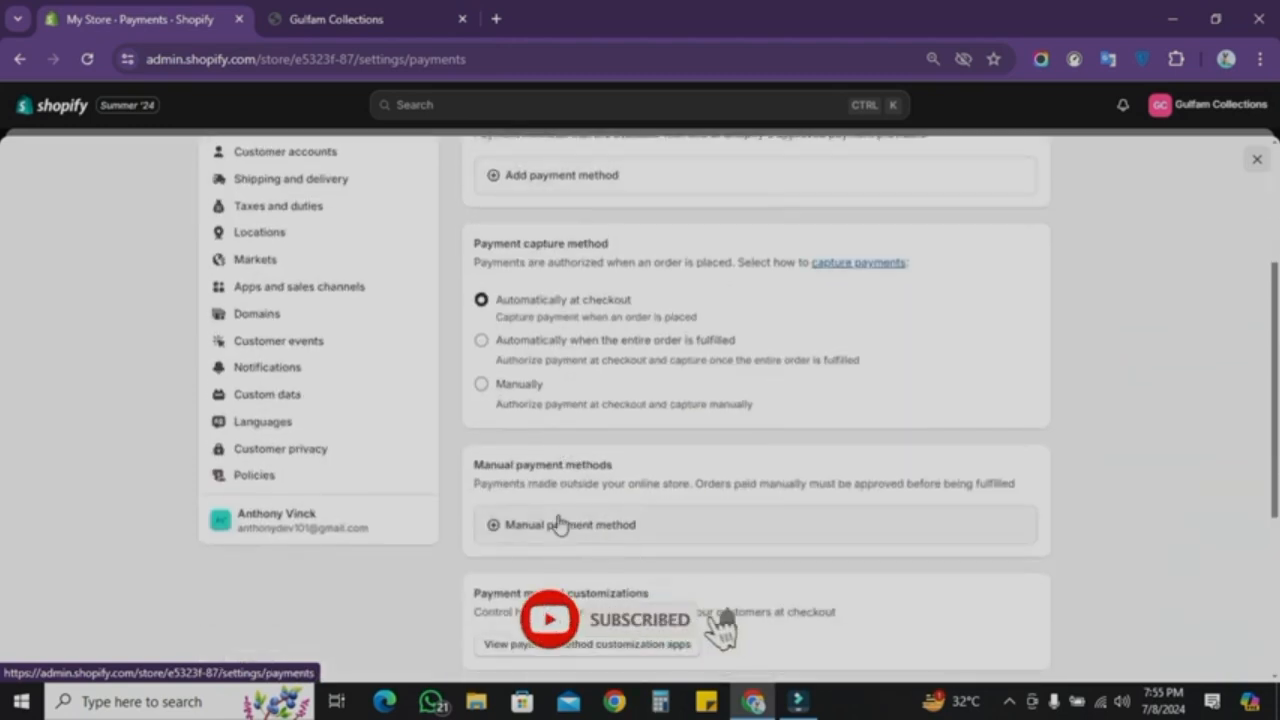
pyautogui.scroll(3, 560, 445)
pyautogui.scroll(-2, 586, 409)
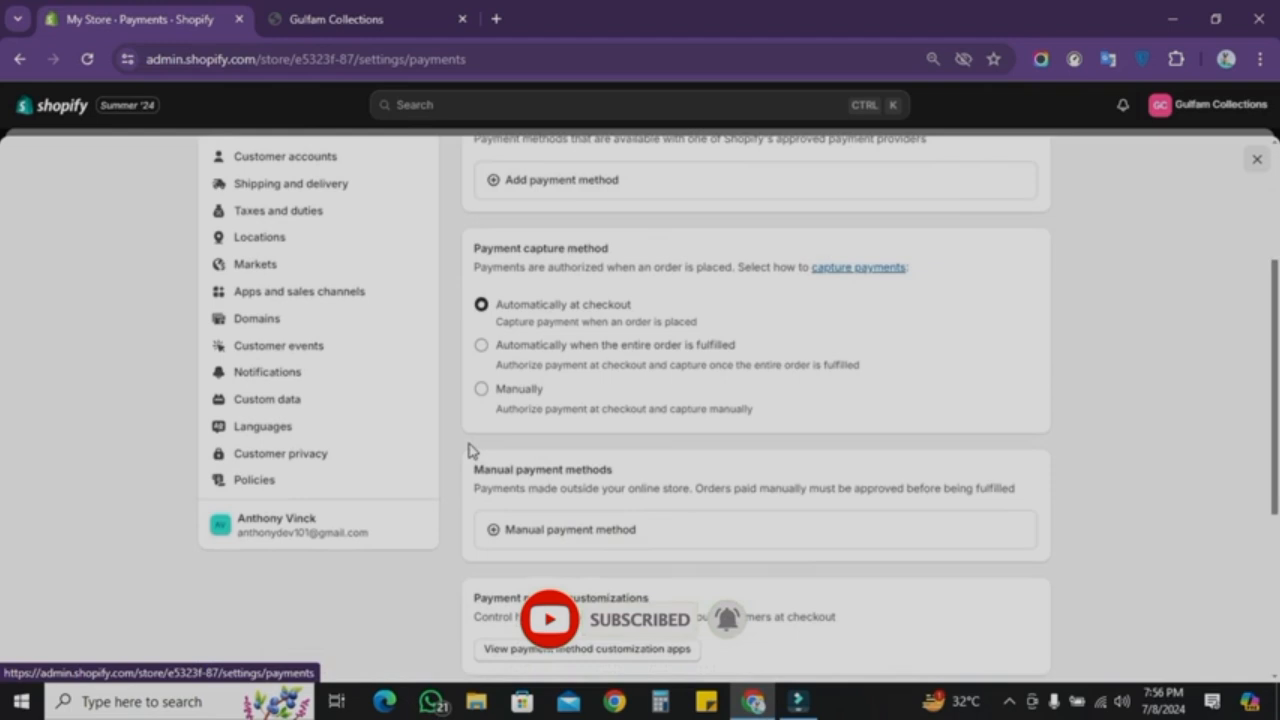
pyautogui.click(533, 531)
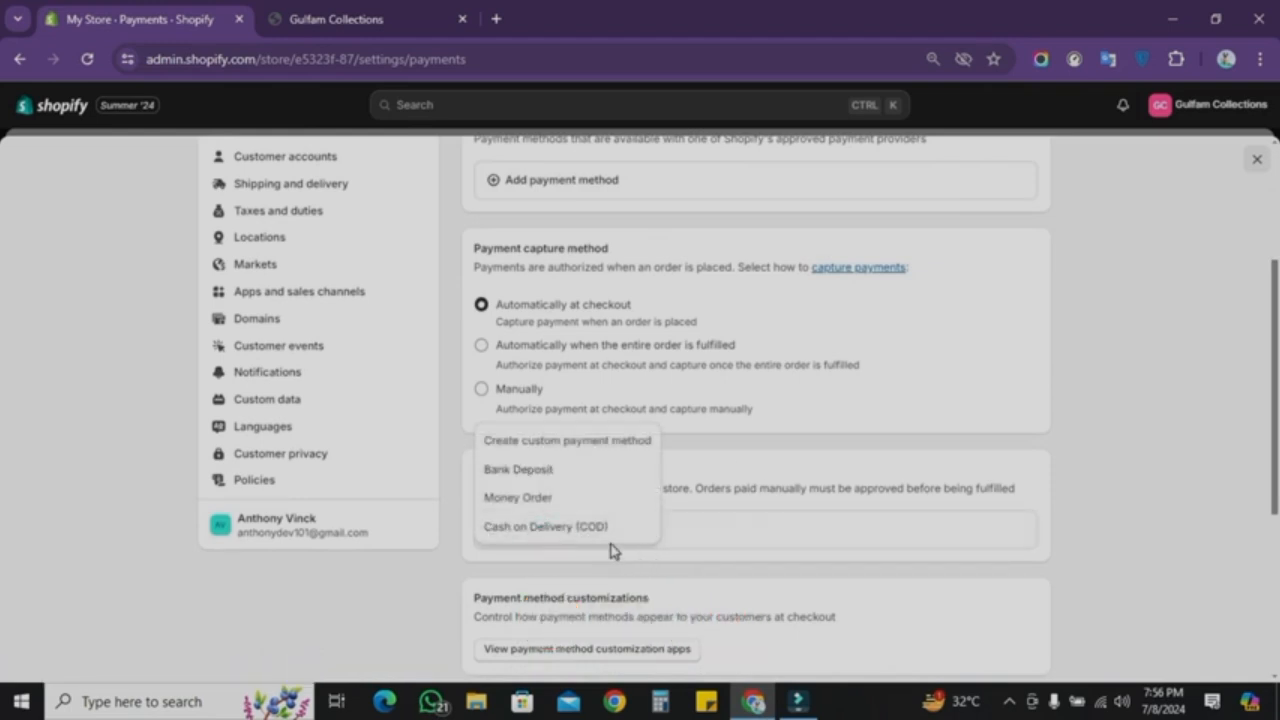
pyautogui.click(541, 528)
pyautogui.click(535, 340)
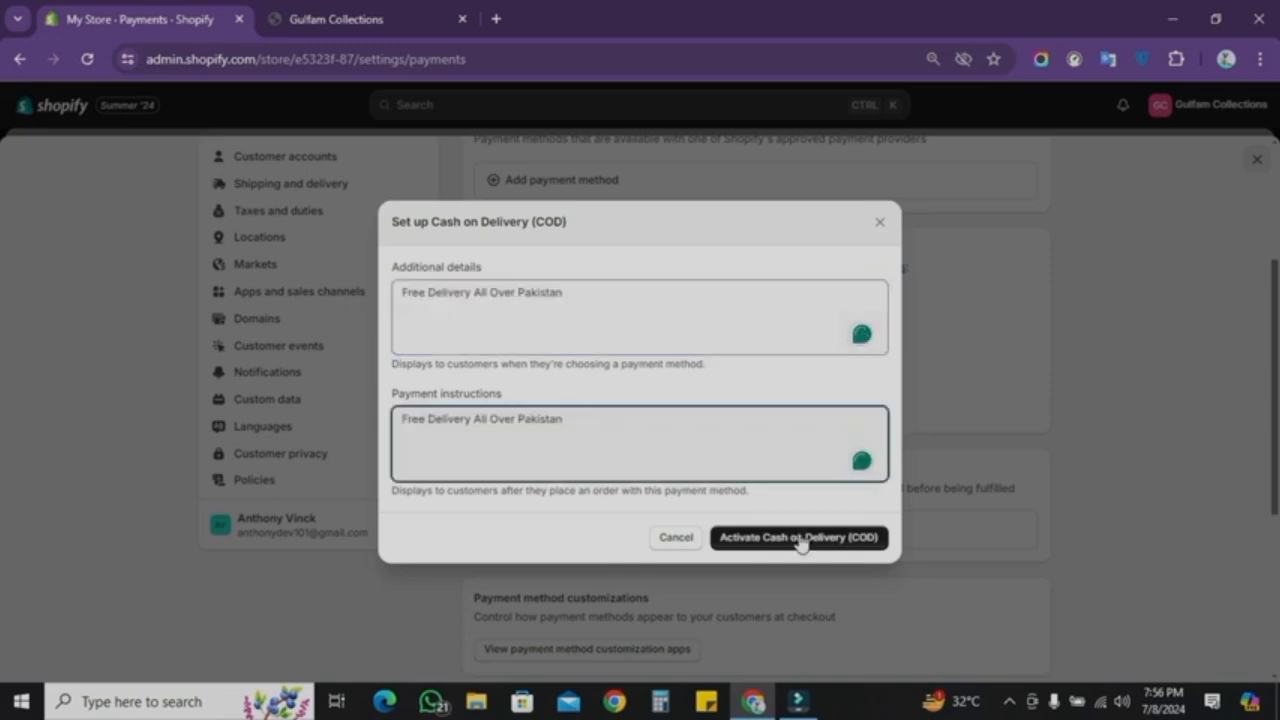
pyautogui.click(800, 537)
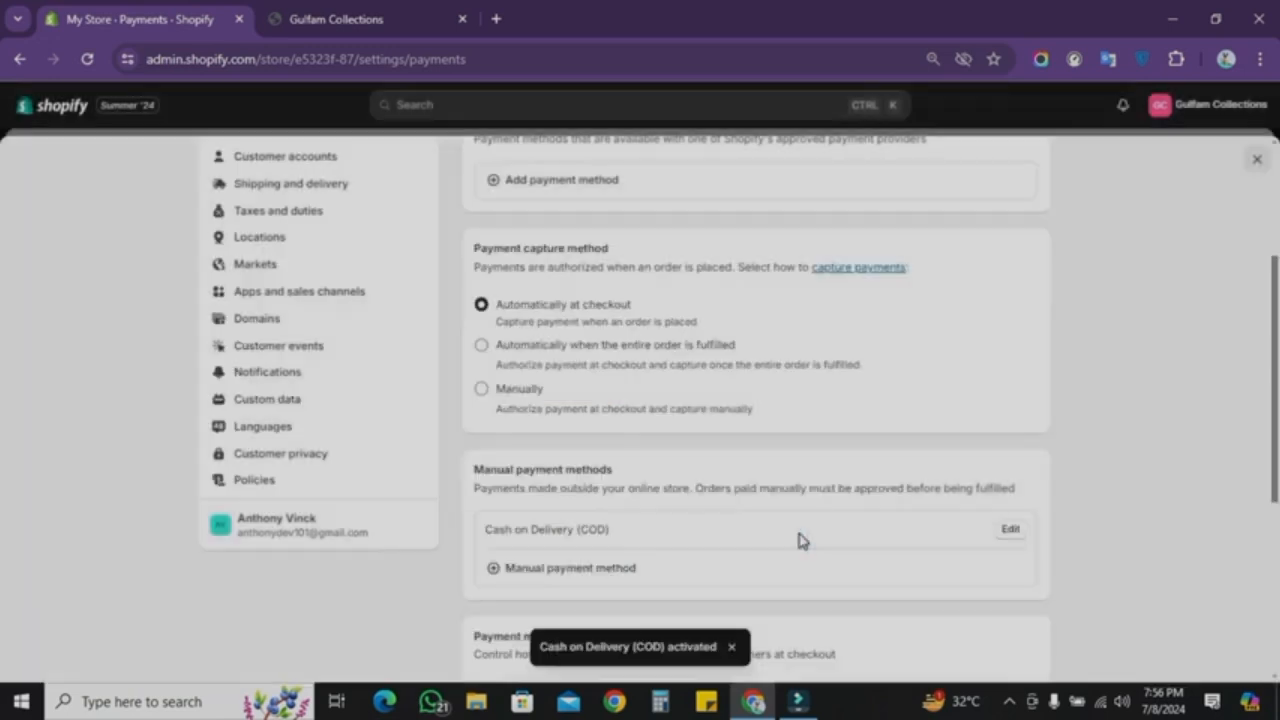
# Step: Review the manual payment methods section
pyautogui.scroll(-2, 800, 537)
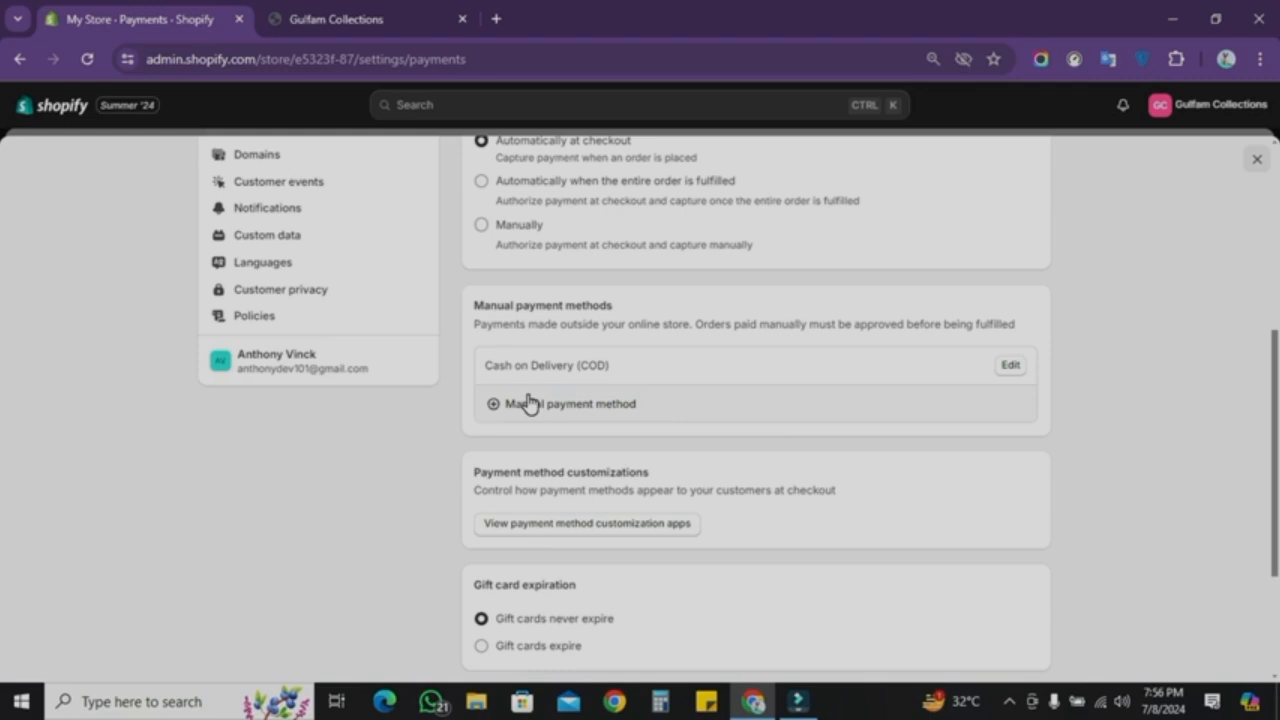
pyautogui.scroll(4, 529, 400)
pyautogui.scroll(-2, 529, 396)
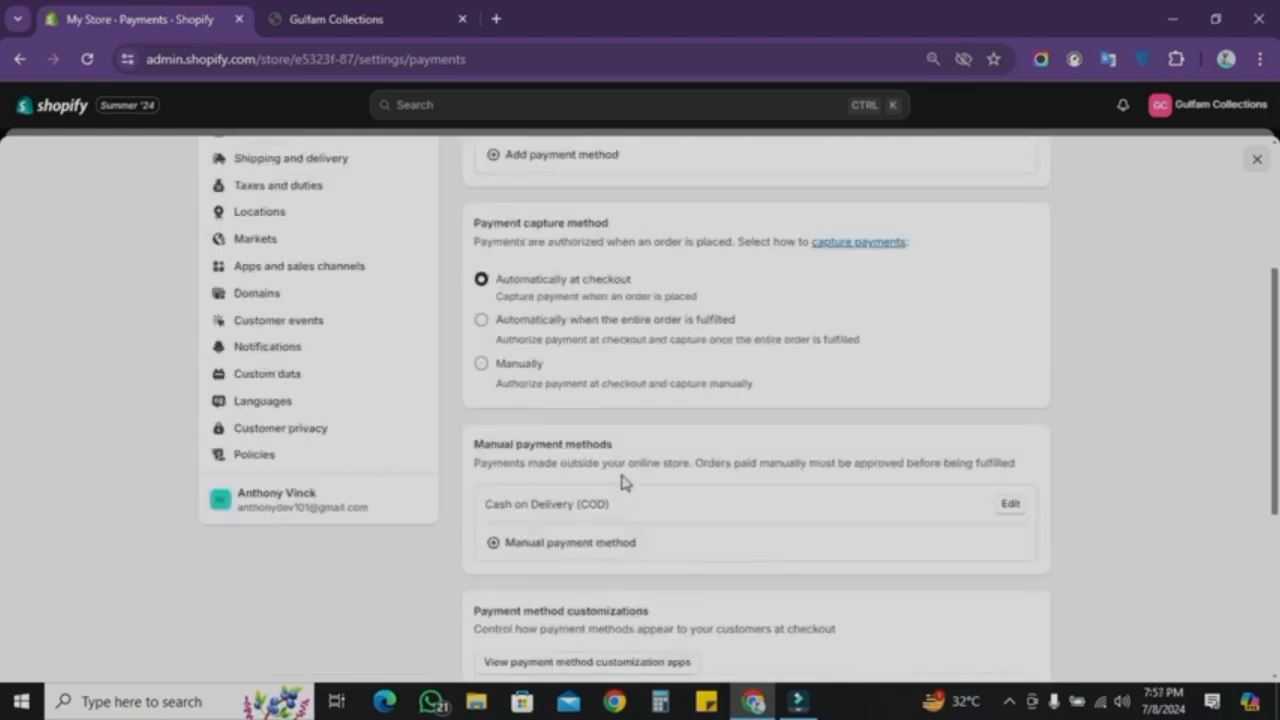
# Step: Open the General shipping profile from the Shipping and delivery settings
pyautogui.scroll(2, 630, 500)
pyautogui.click(362, 344)
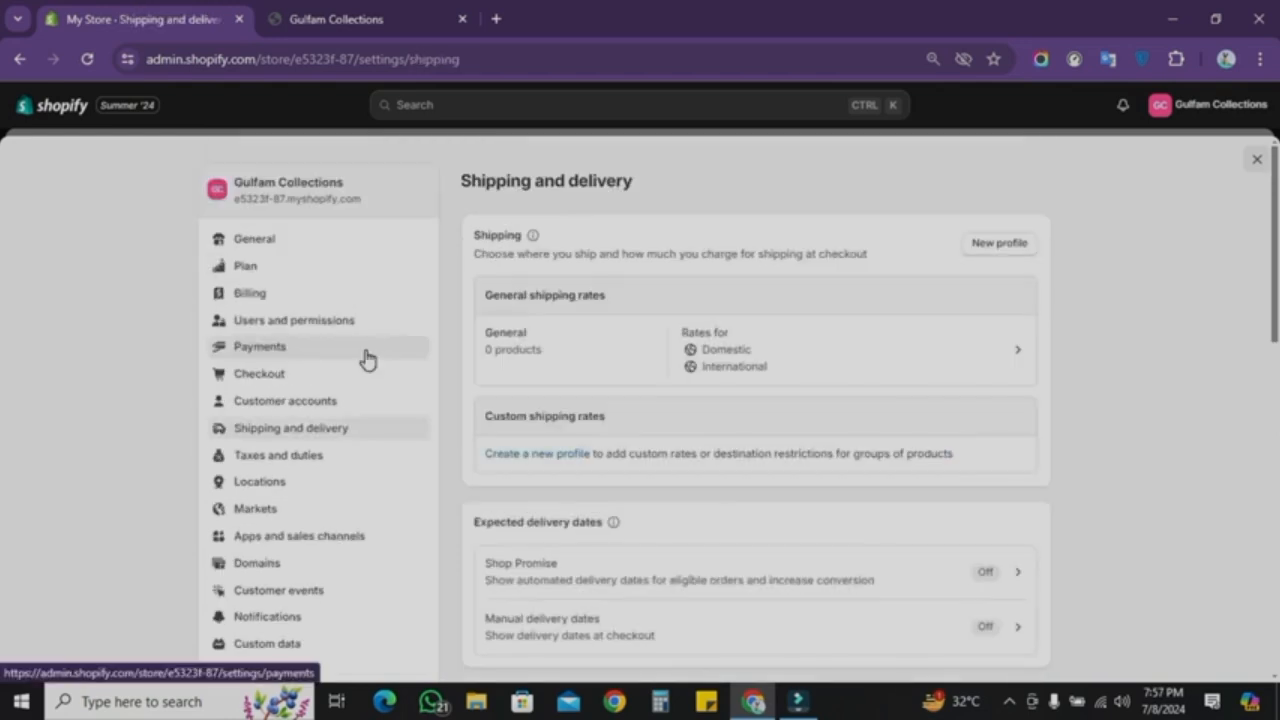
pyautogui.click(300, 428)
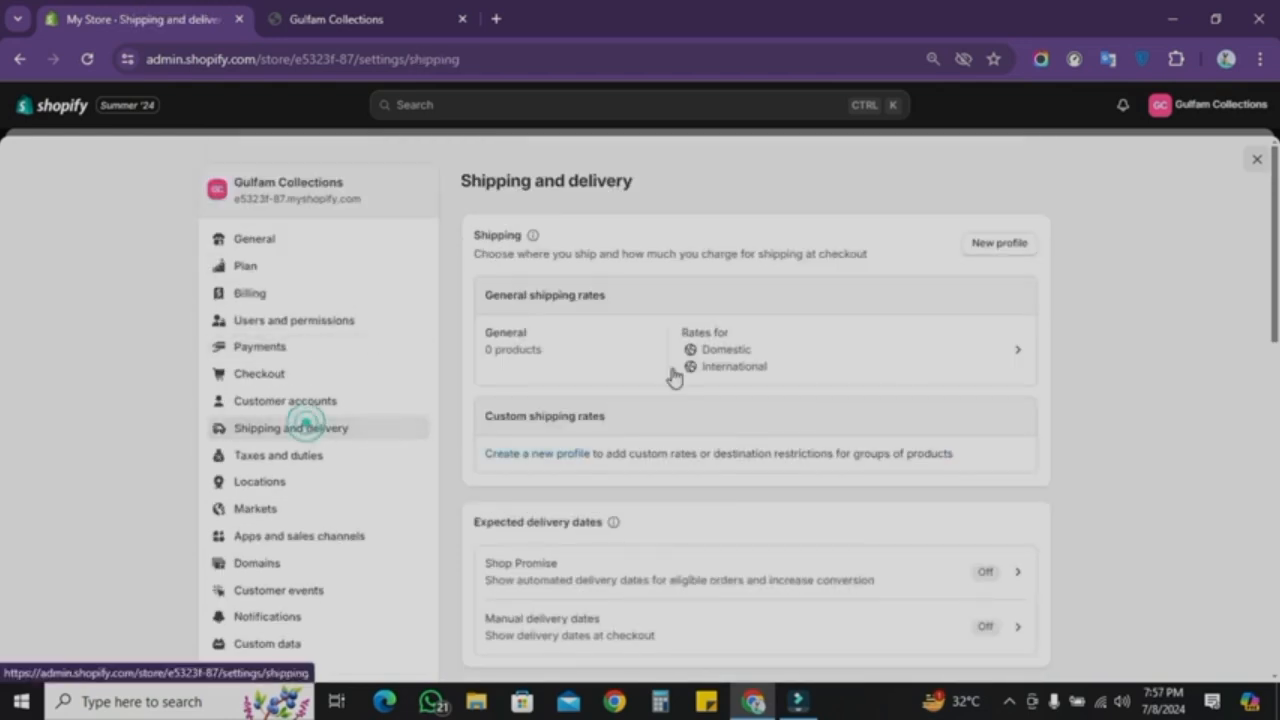
pyautogui.scroll(-1, 700, 345)
pyautogui.scroll(1, 675, 335)
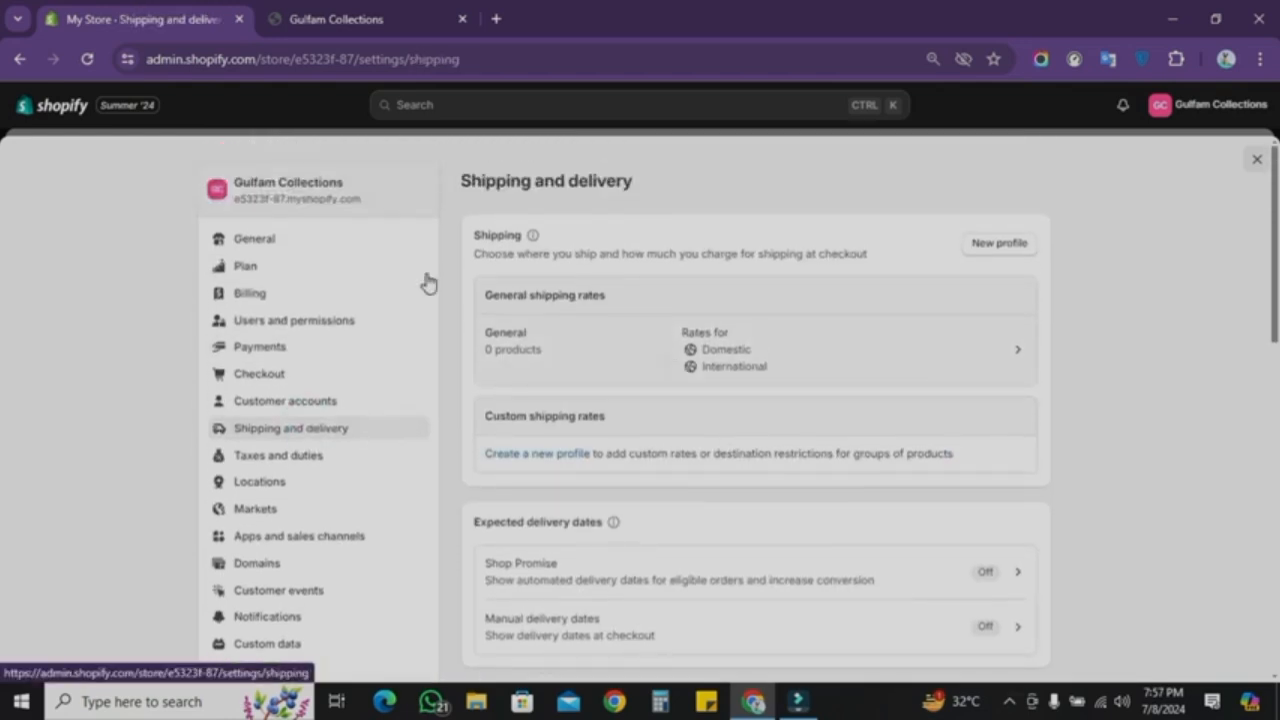
pyautogui.click(819, 372)
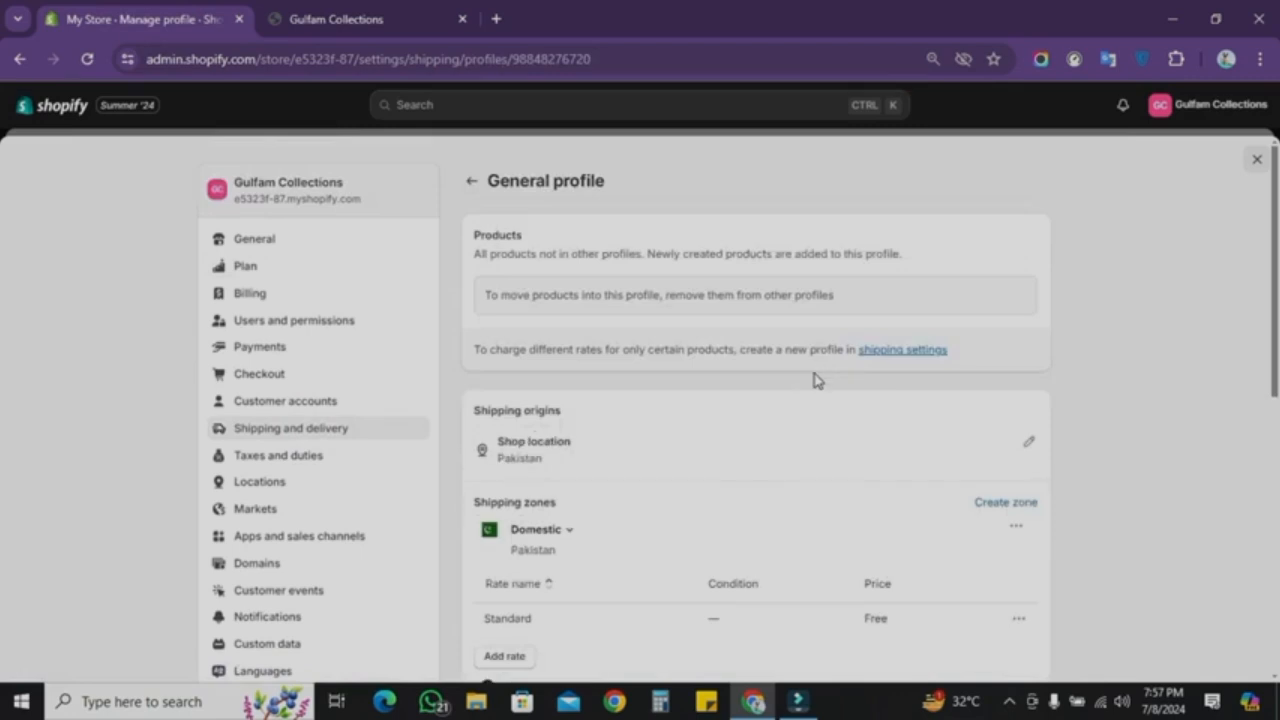
pyautogui.scroll(-2, 712, 450)
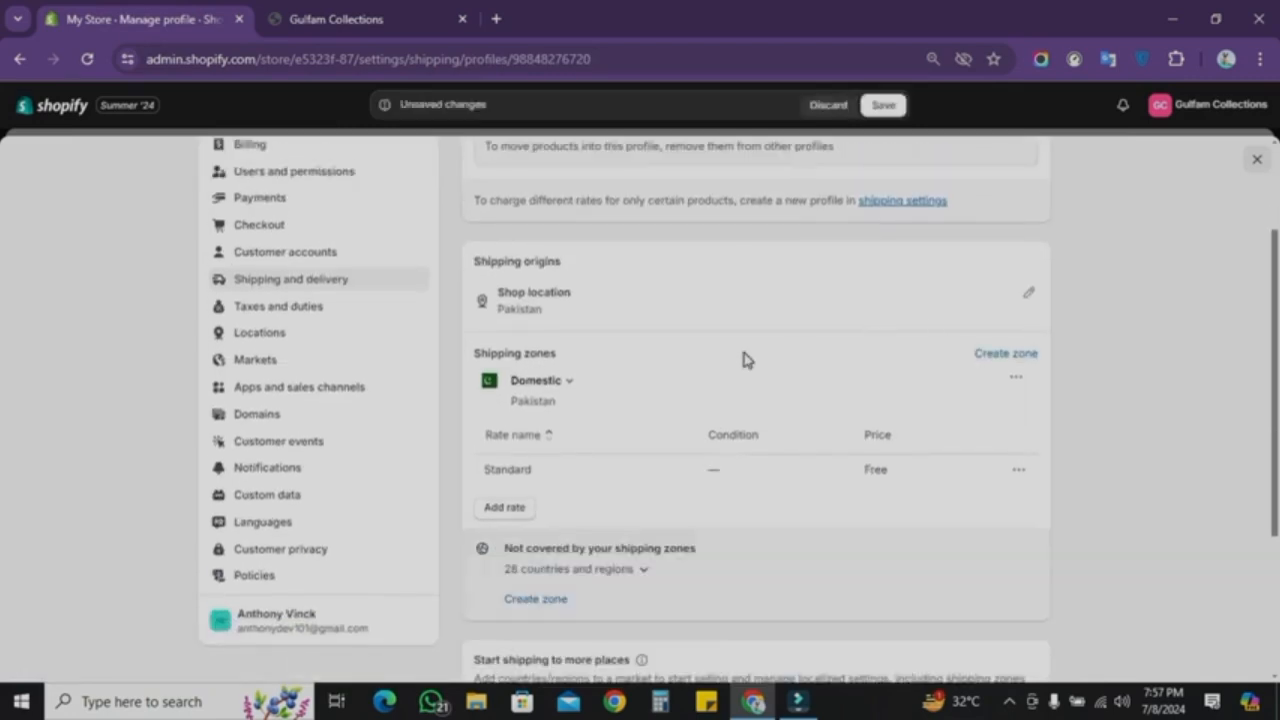
pyautogui.click(502, 509)
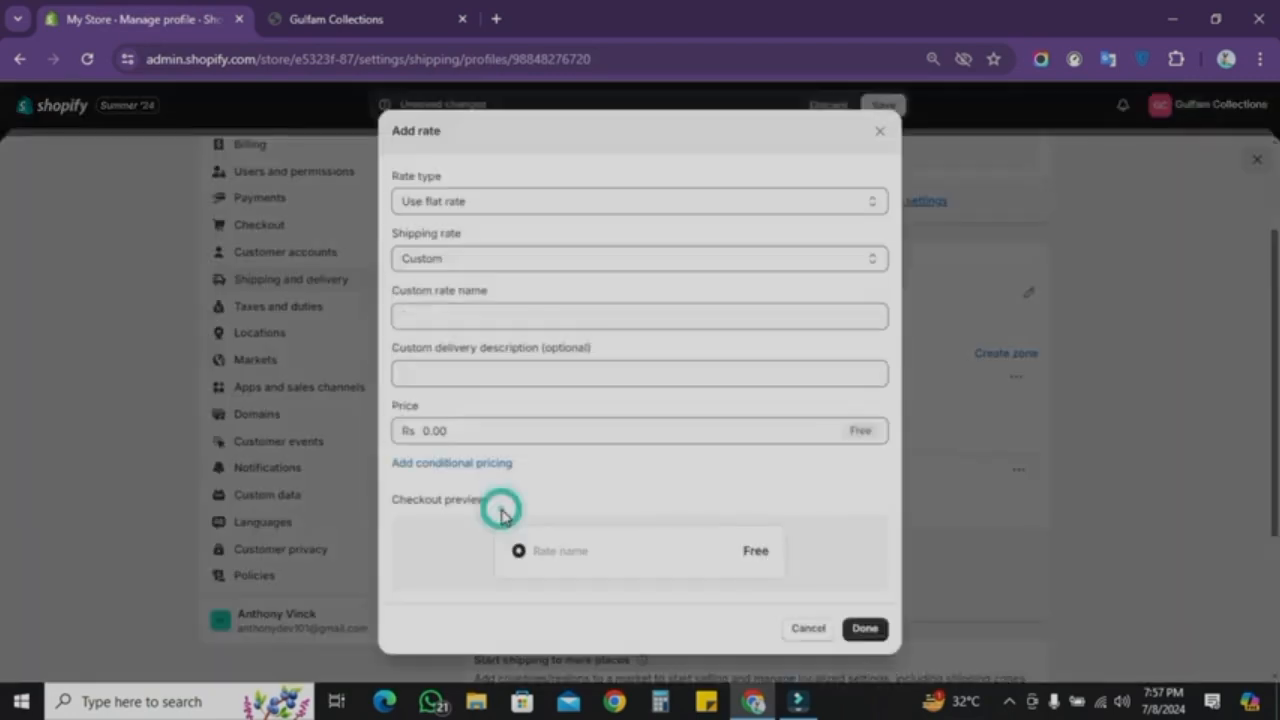
pyautogui.click(516, 436)
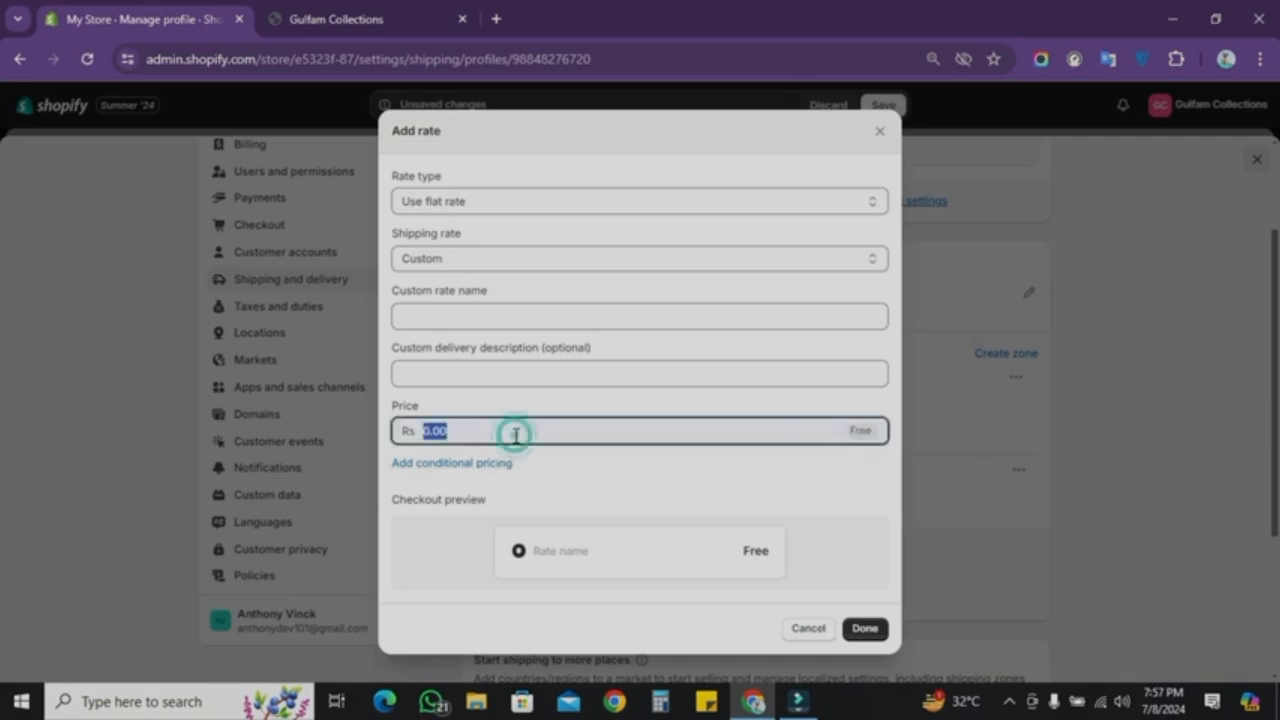
pyautogui.click(880, 131)
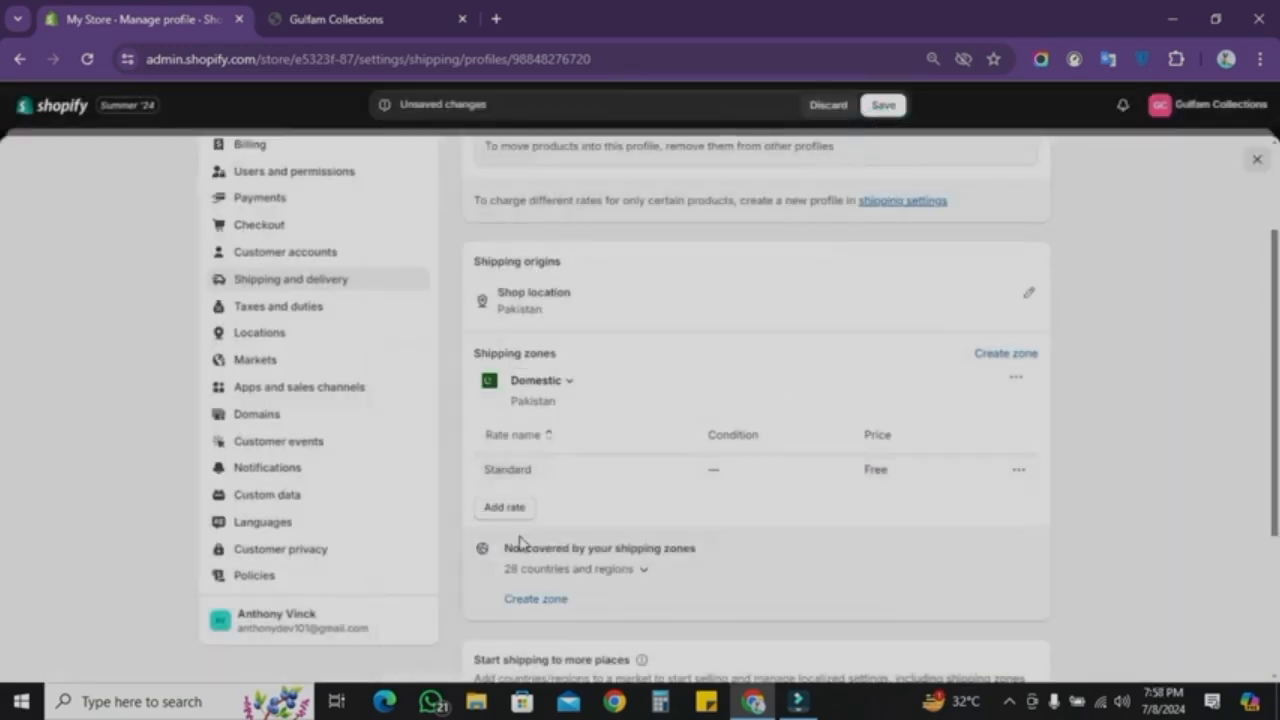
# Step: Start adding a rate to the Domestic zone with a flat rate type and a Custom shipping rate
pyautogui.click(514, 511)
pyautogui.click(480, 204)
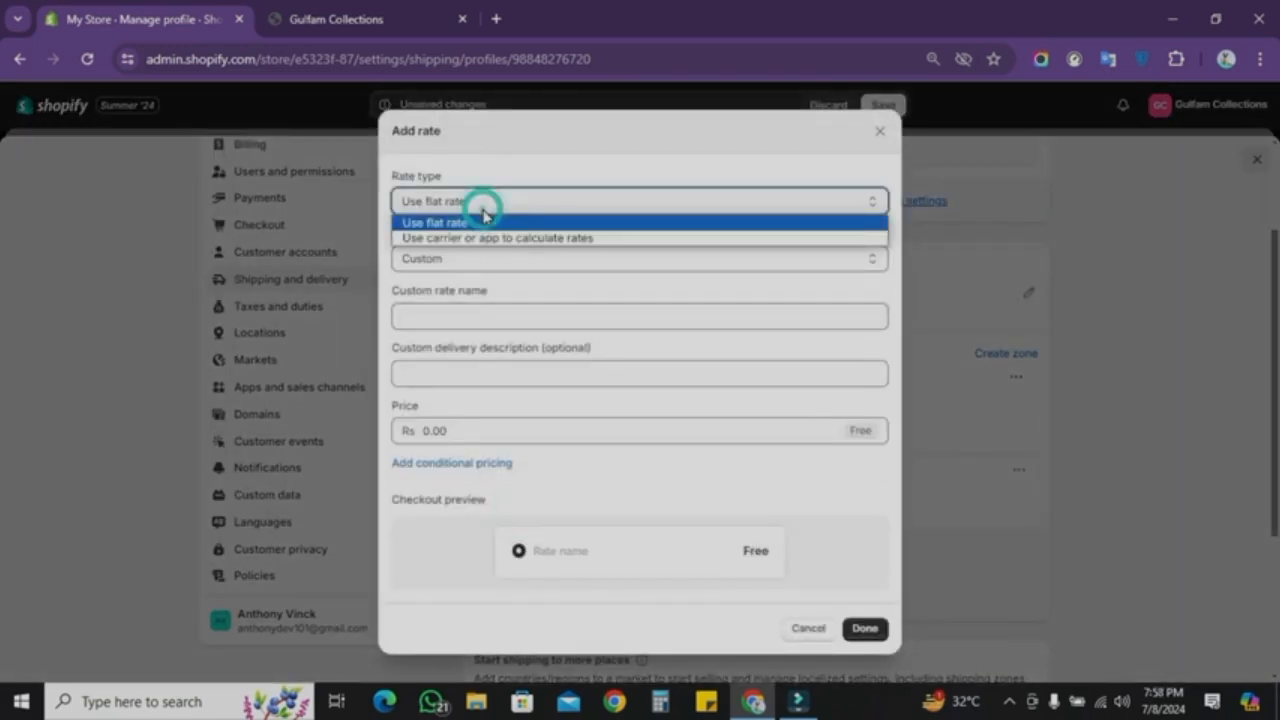
pyautogui.click(452, 204)
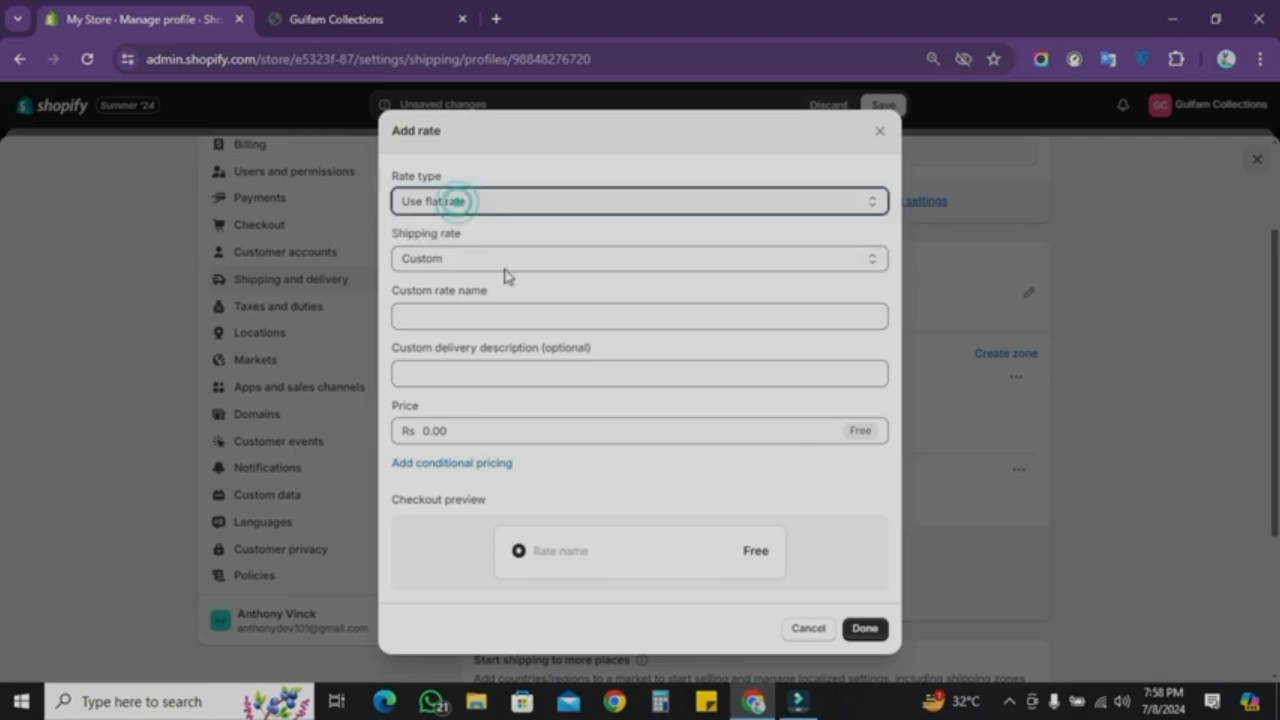
pyautogui.click(524, 203)
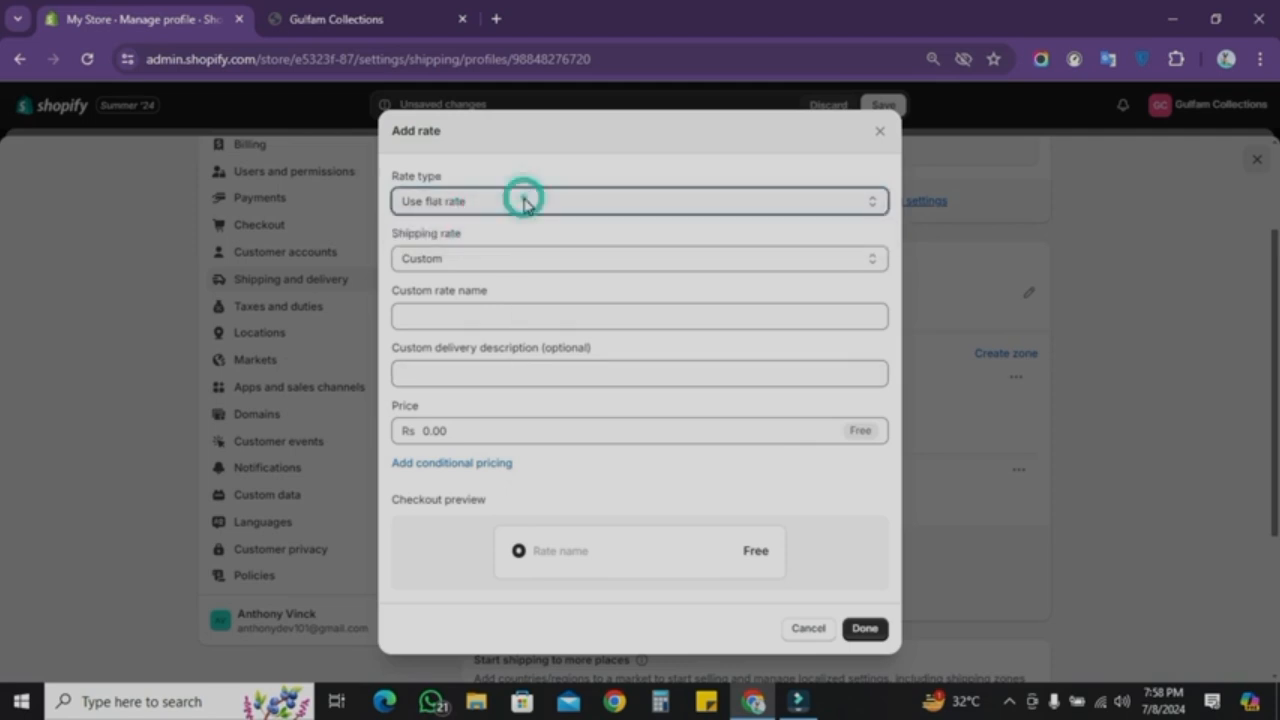
pyautogui.click(524, 202)
pyautogui.click(528, 204)
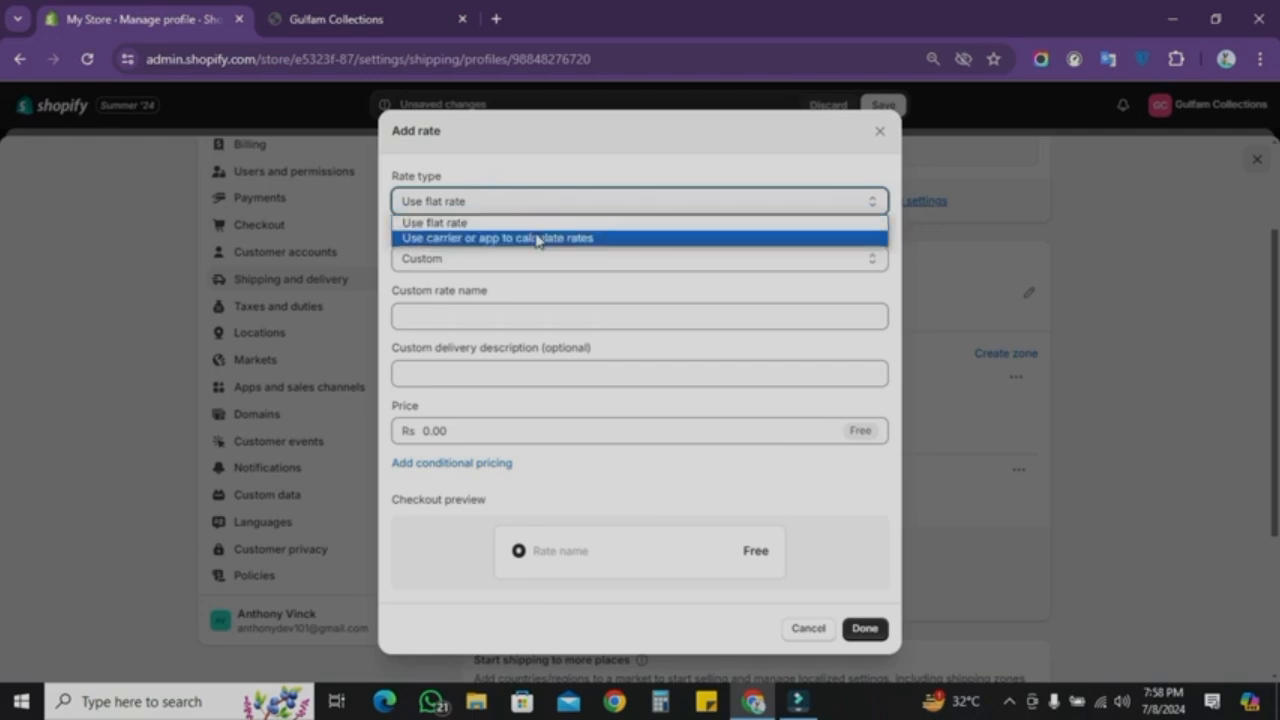
pyautogui.click(558, 220)
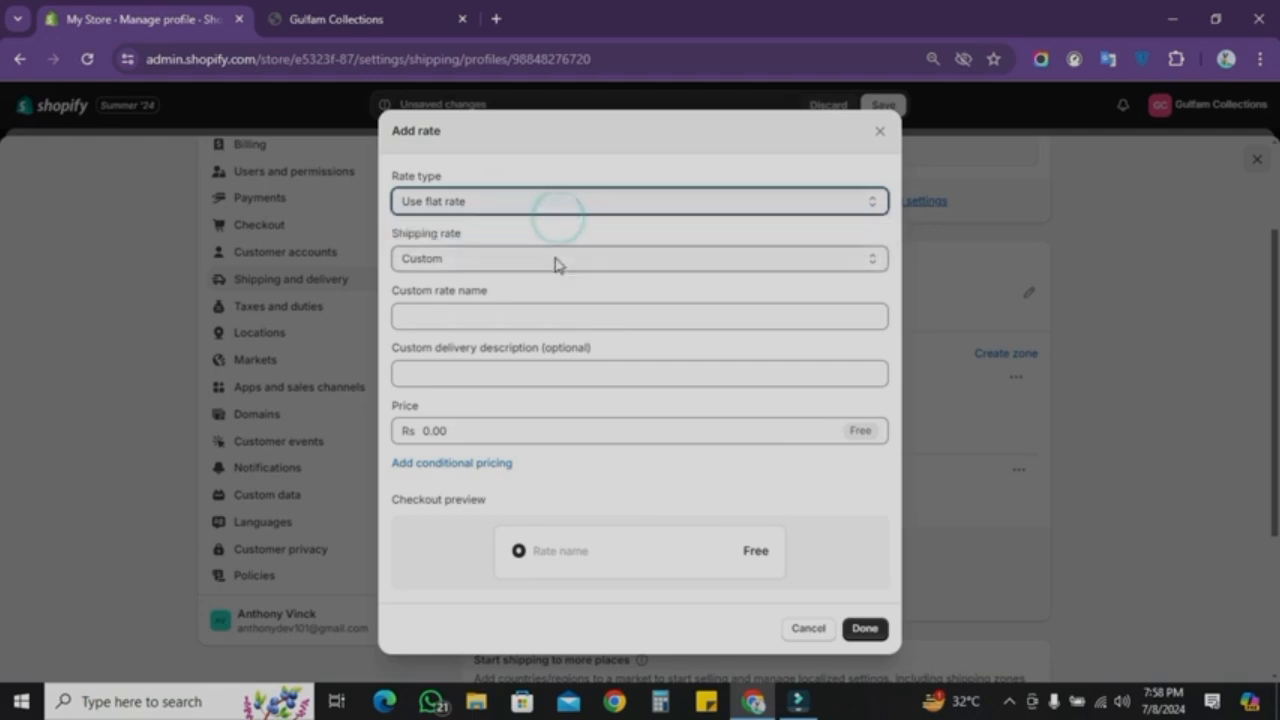
pyautogui.click(557, 258)
pyautogui.click(557, 262)
pyautogui.click(556, 262)
# Step: Name the custom rate Shipping Fee, set its price to Rs 220, and save the shipping profile
pyautogui.click(548, 316)
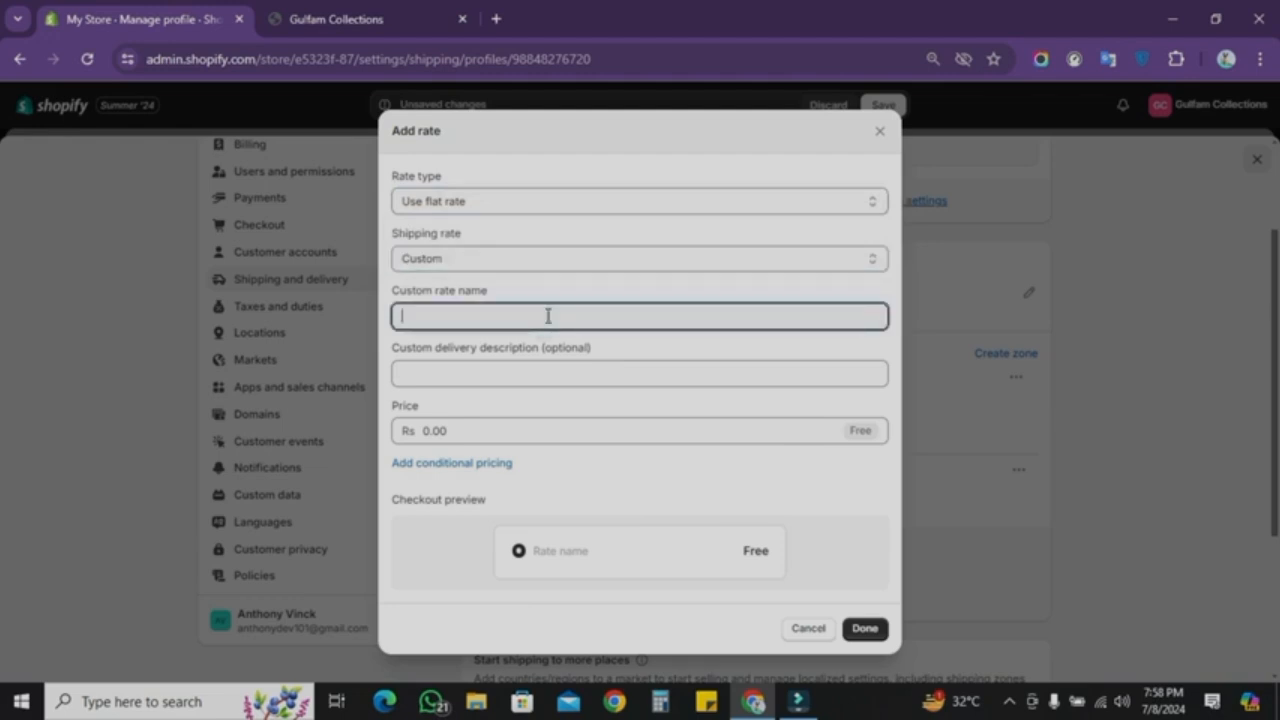
pyautogui.write('Shipping Fee')
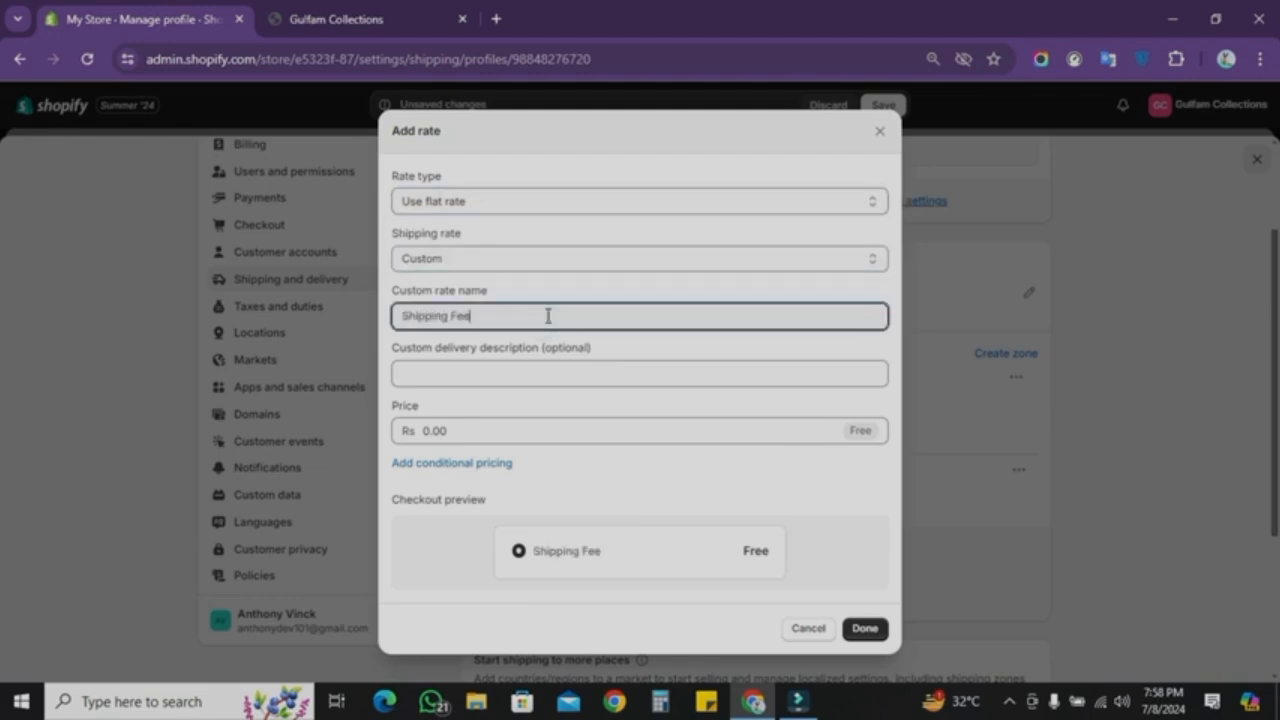
pyautogui.click(464, 436)
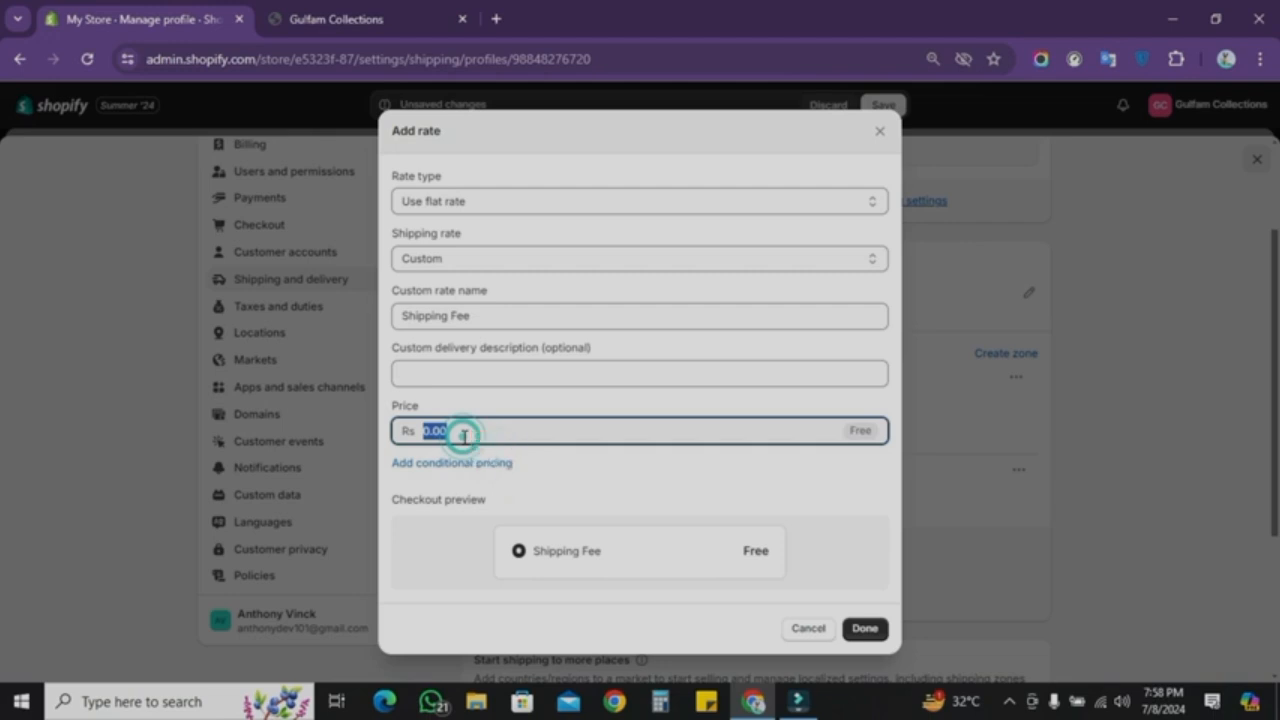
pyautogui.write('220')
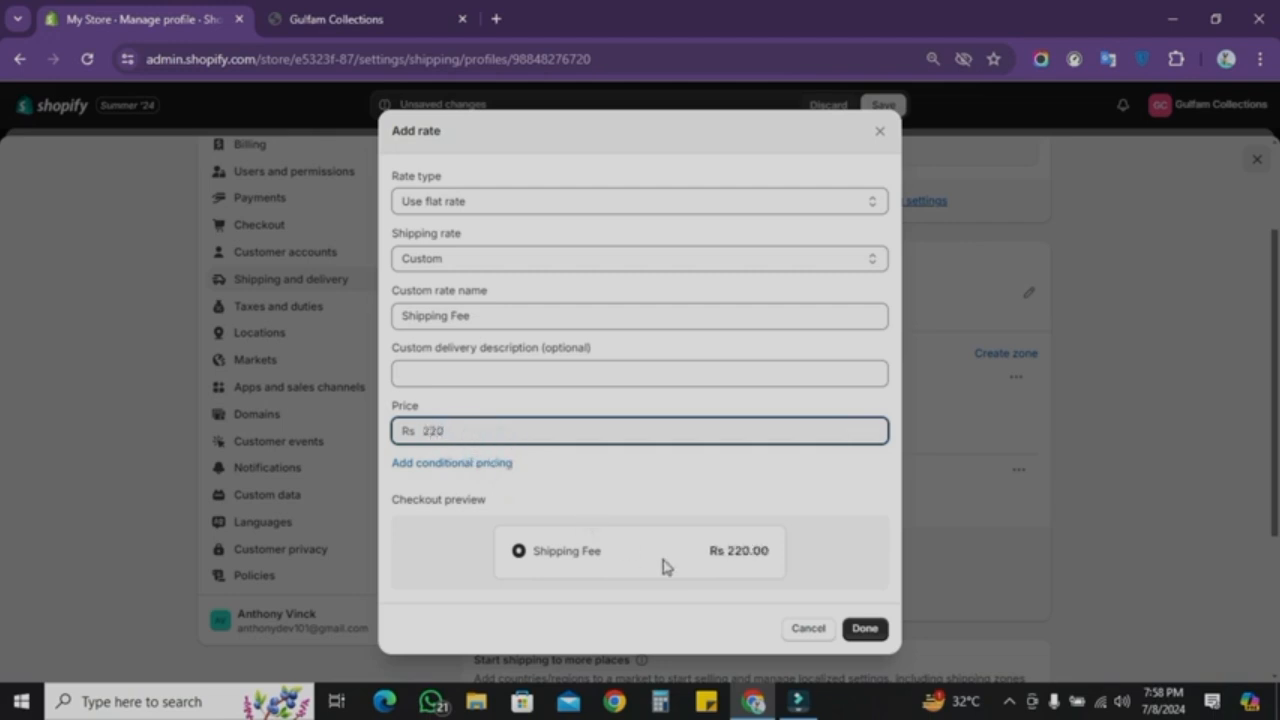
pyautogui.click(852, 636)
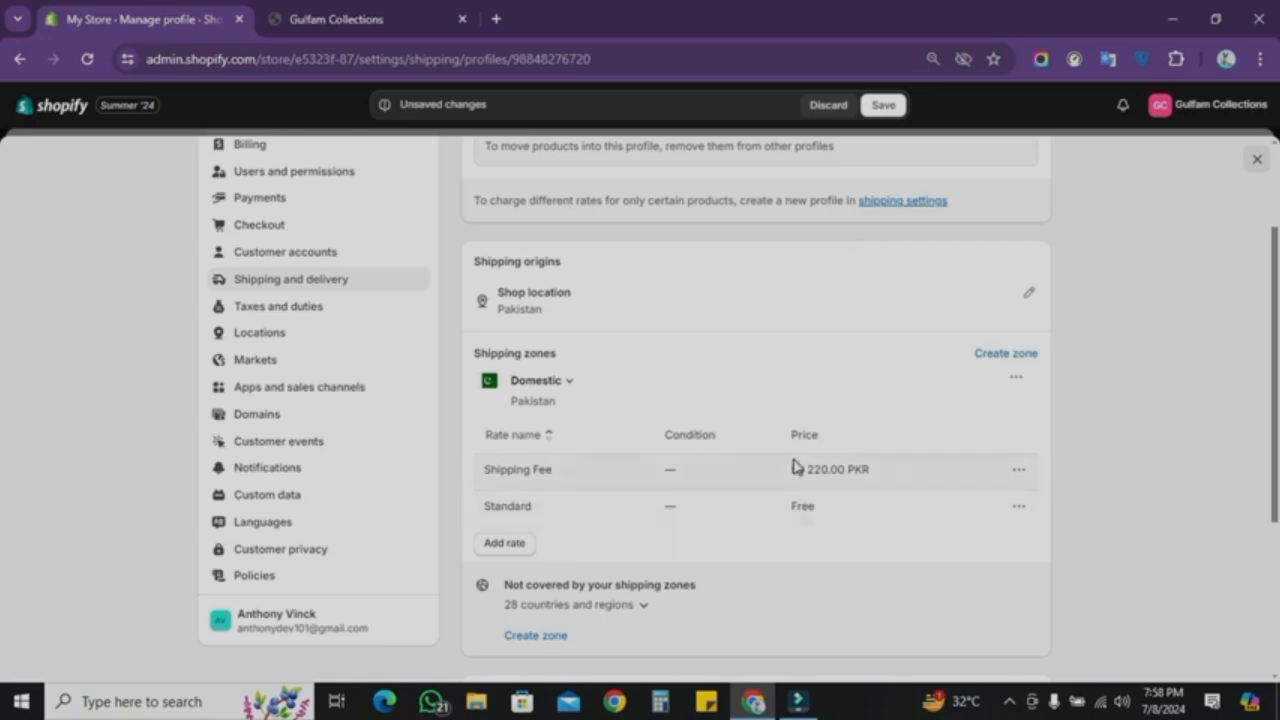
pyautogui.hotkey('ctrl', 's')
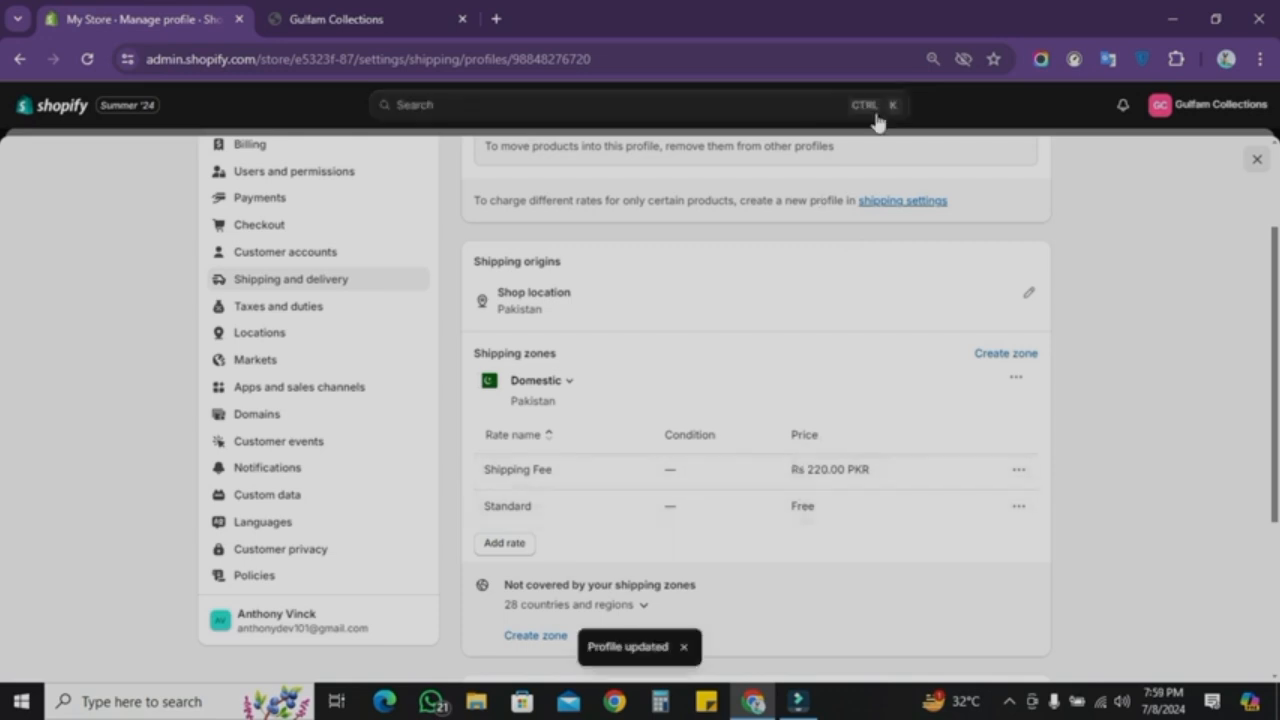
# Step: Look through the Taxes and duties settings and open the Domains settings
pyautogui.scroll(2, 783, 373)
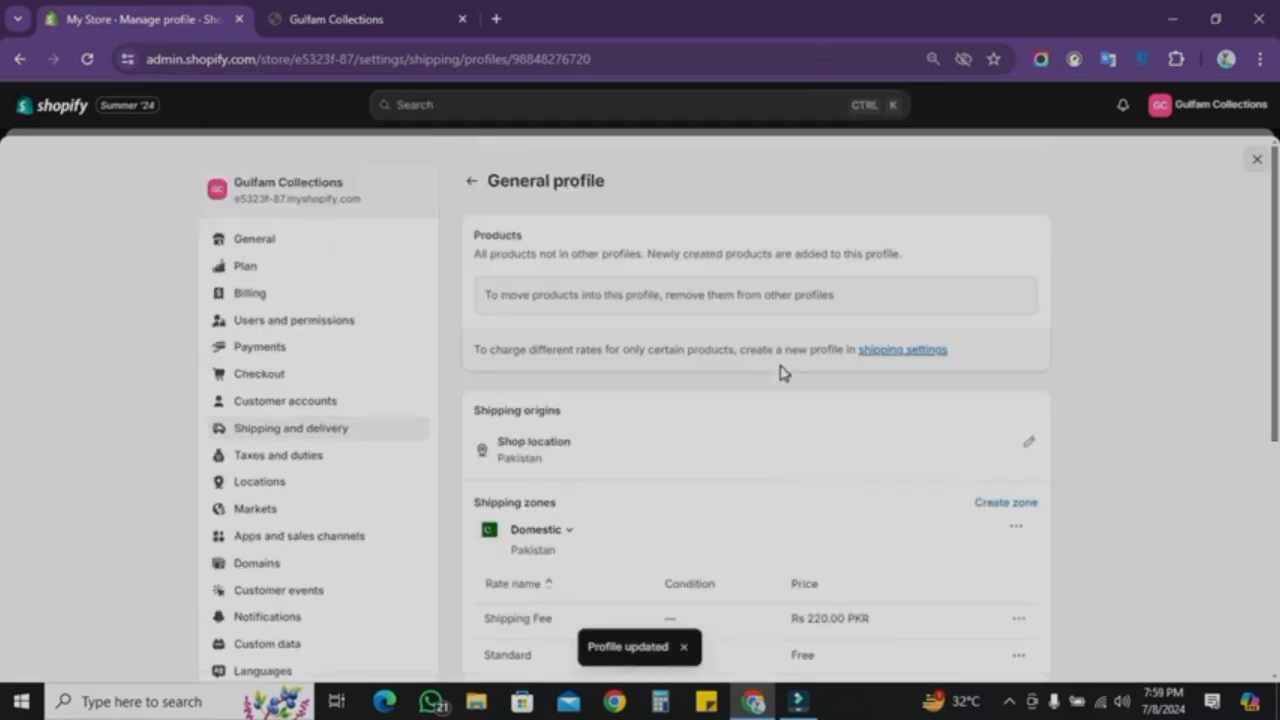
pyautogui.scroll(-1, 270, 483)
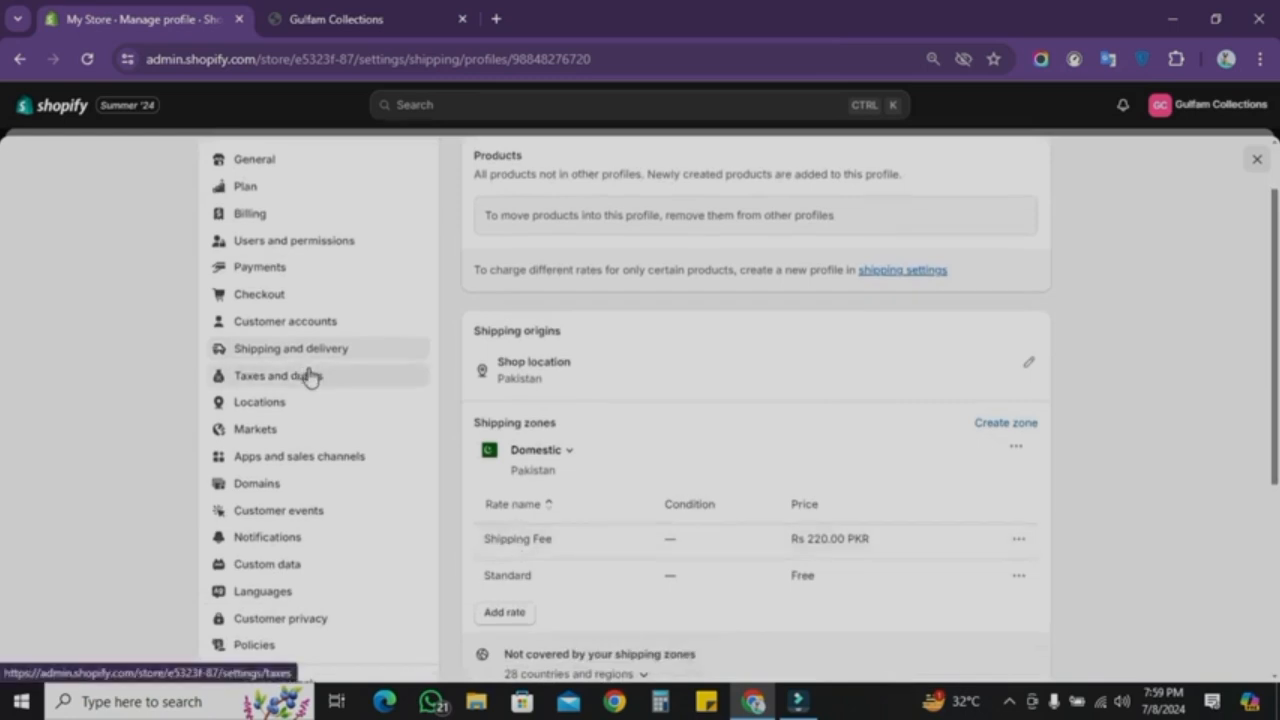
pyautogui.click(268, 378)
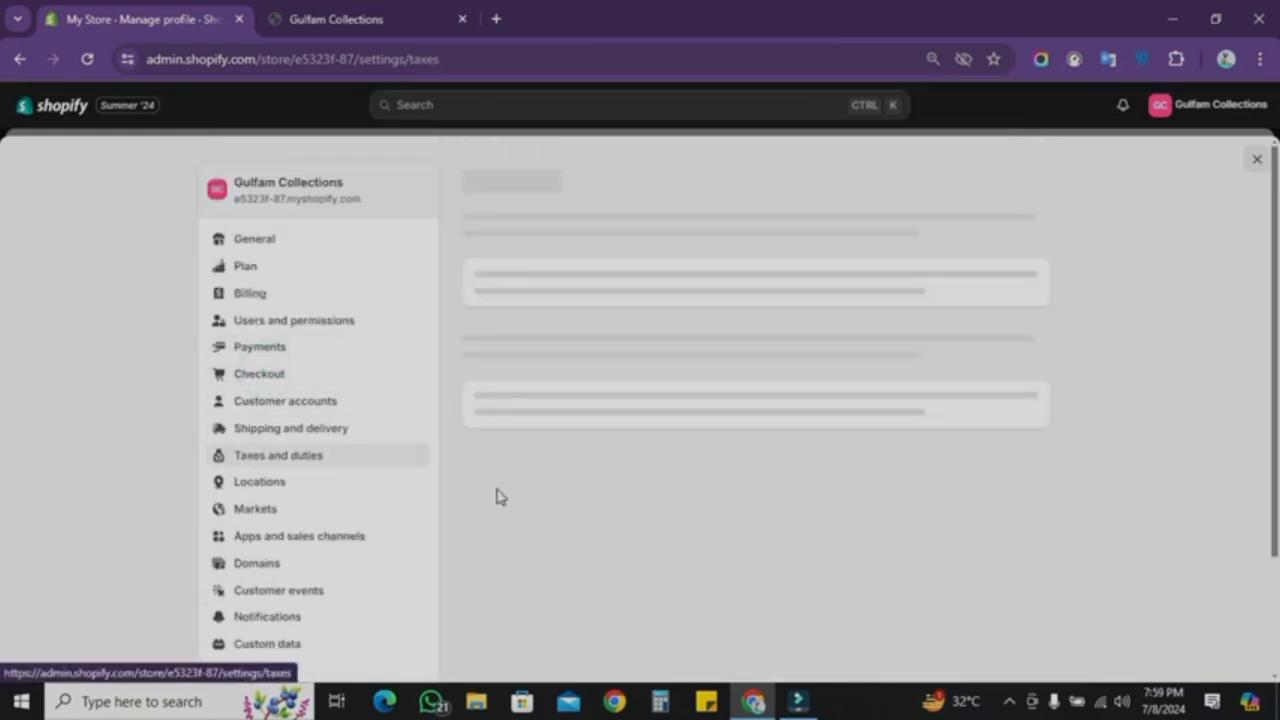
pyautogui.scroll(-2, 498, 497)
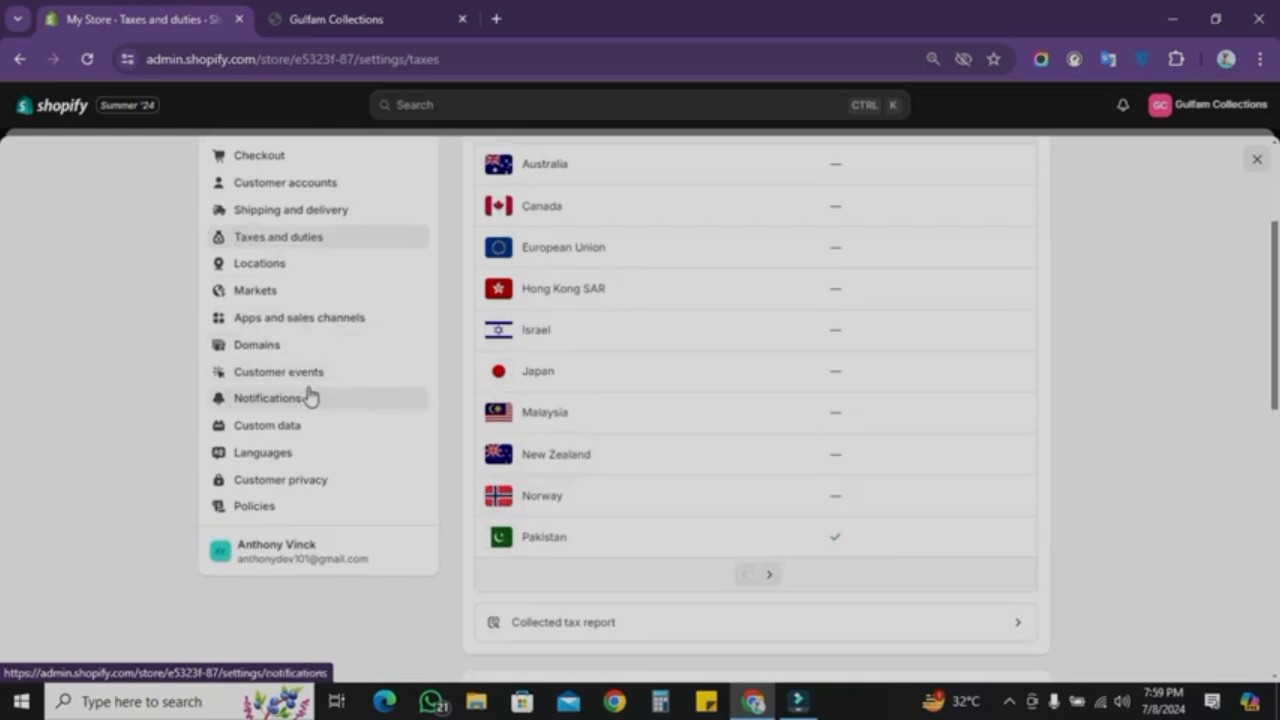
pyautogui.click(312, 347)
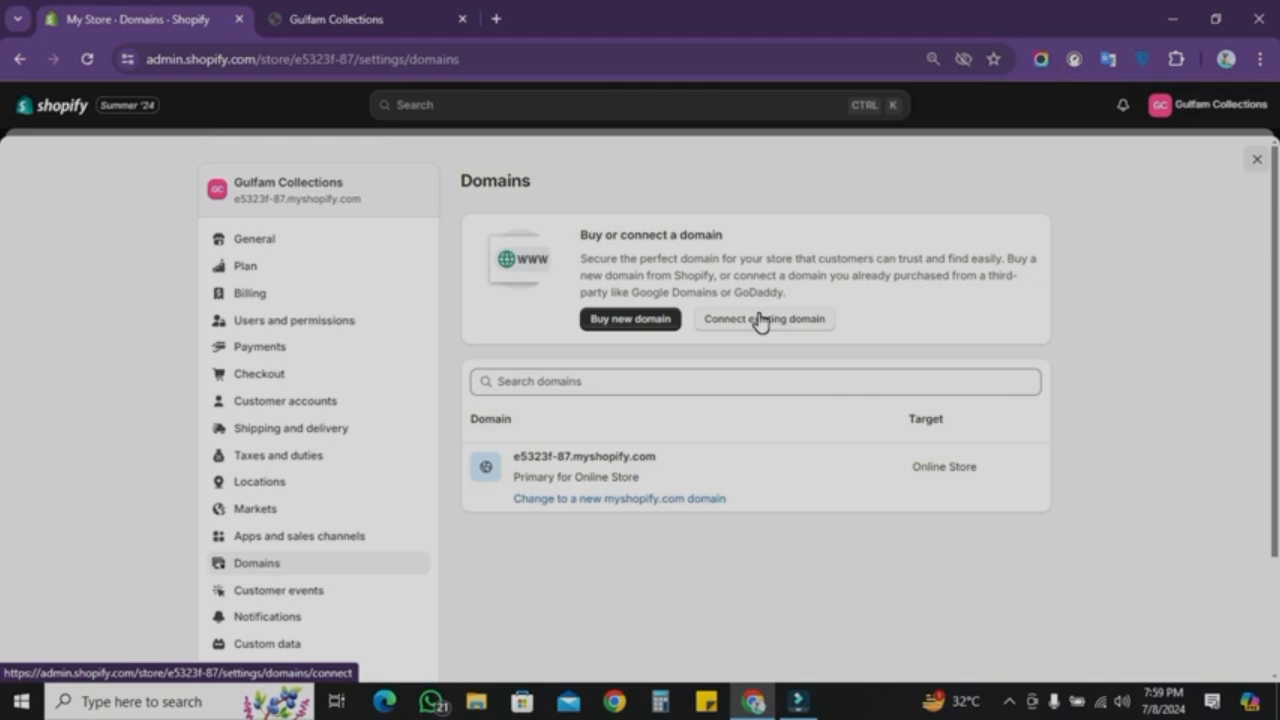
# Step: Change the store's myshopify.com domain to Gulfamcollections
pyautogui.click(338, 18)
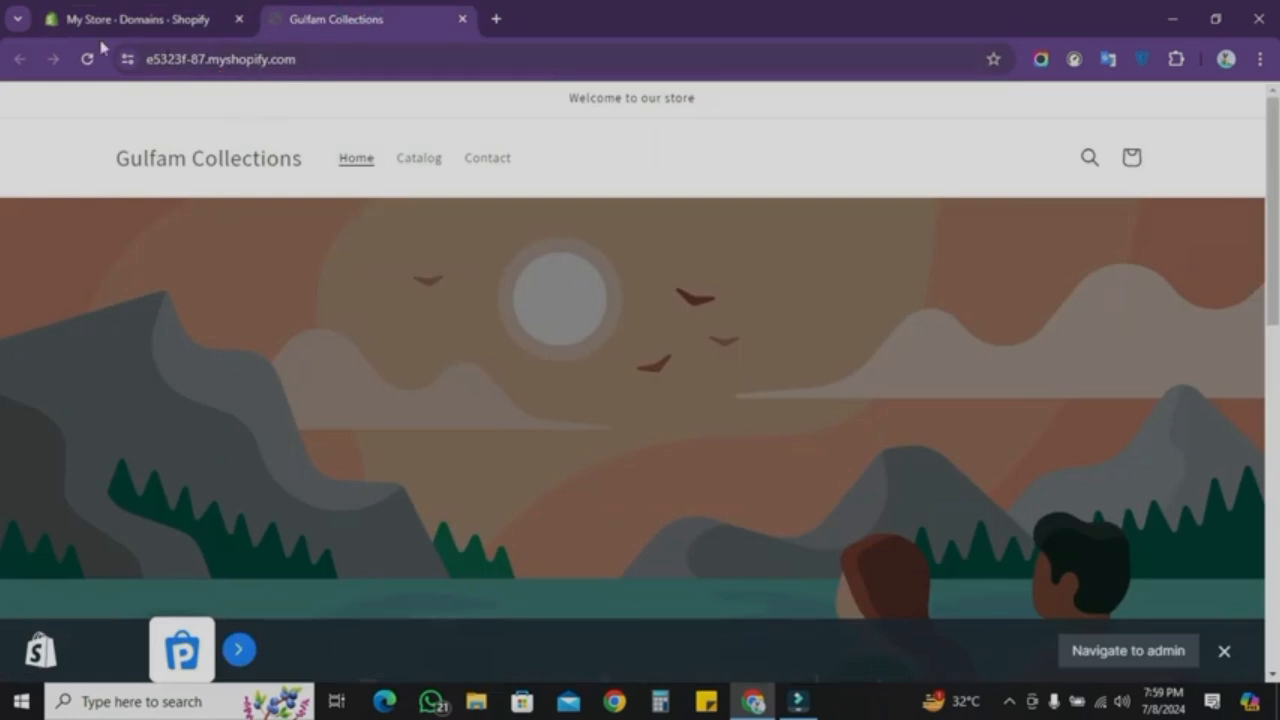
pyautogui.click(186, 8)
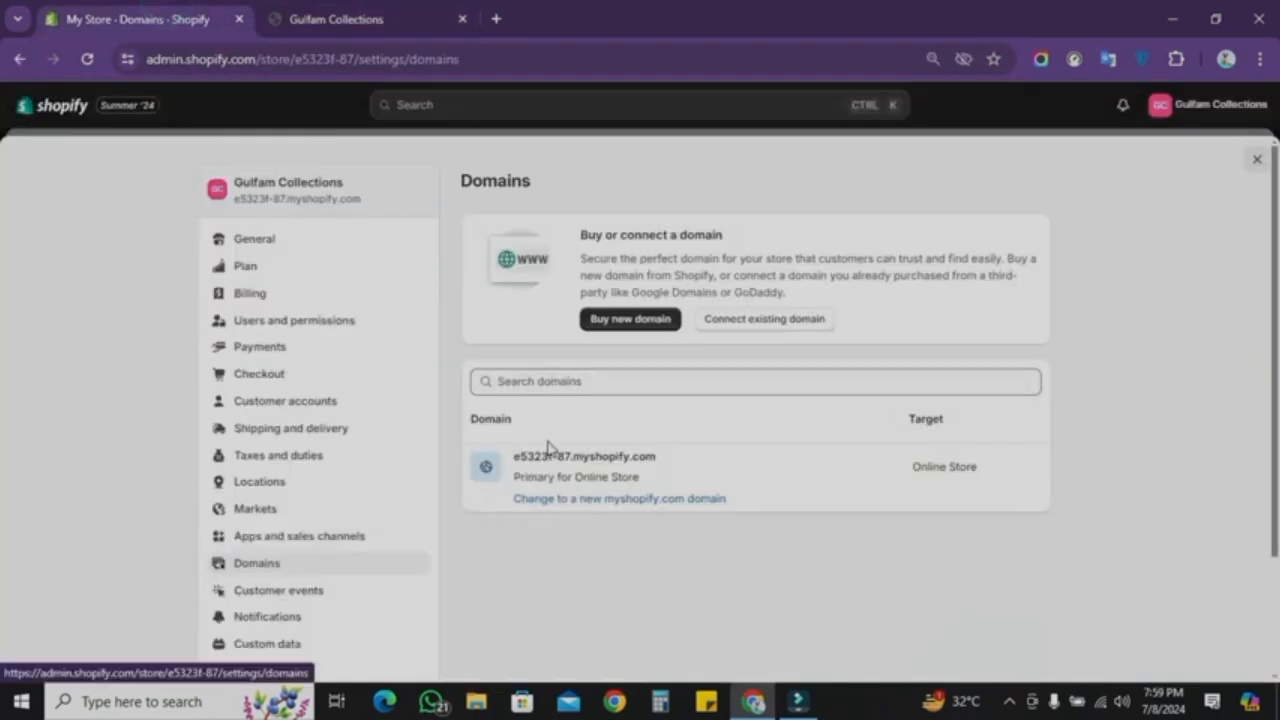
pyautogui.click(557, 499)
pyautogui.click(559, 401)
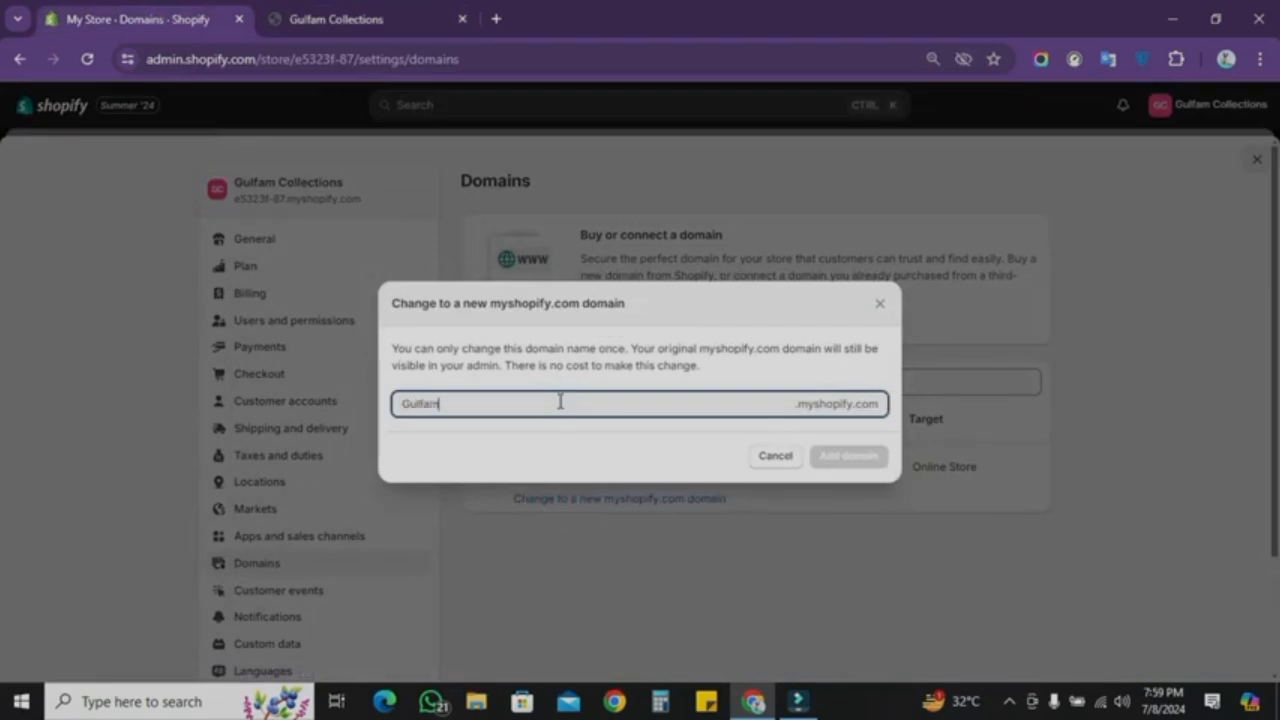
pyautogui.write('Gulfamcollections')
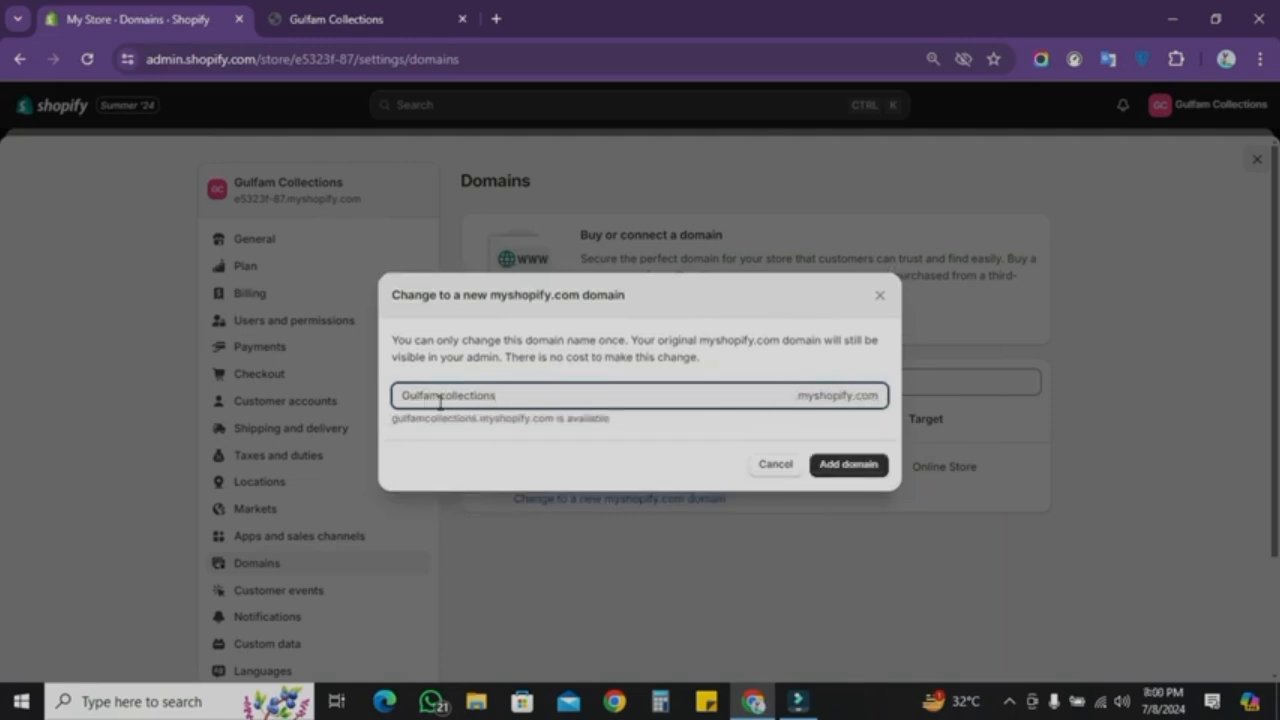
pyautogui.click(836, 473)
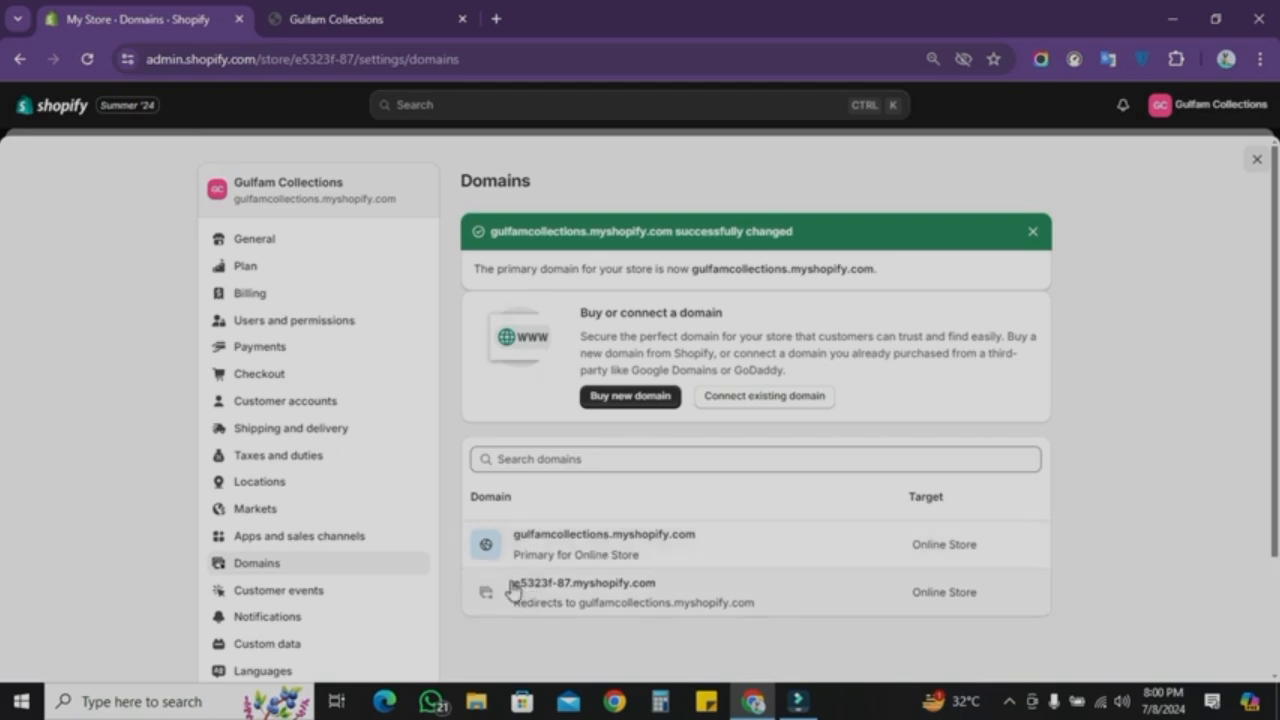
# Step: Reload the storefront tab to check the store under its new domain, then return to the admin
pyautogui.click(386, 16)
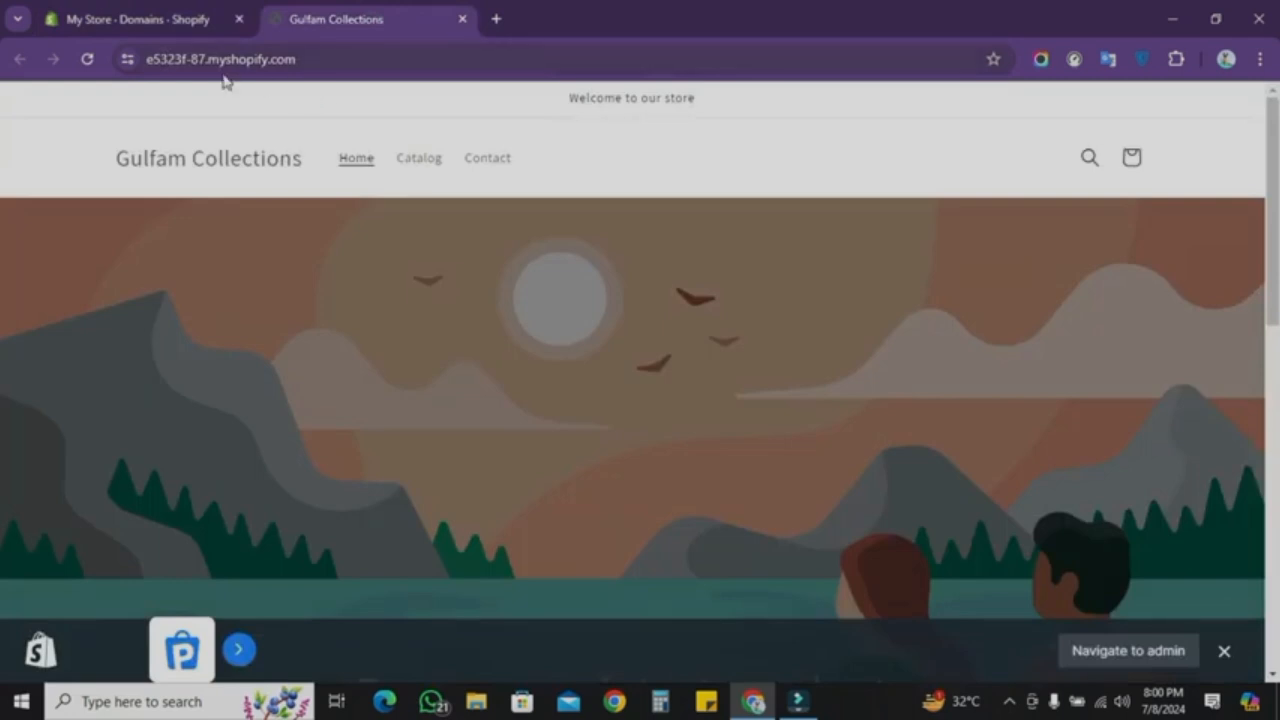
pyautogui.click(165, 12)
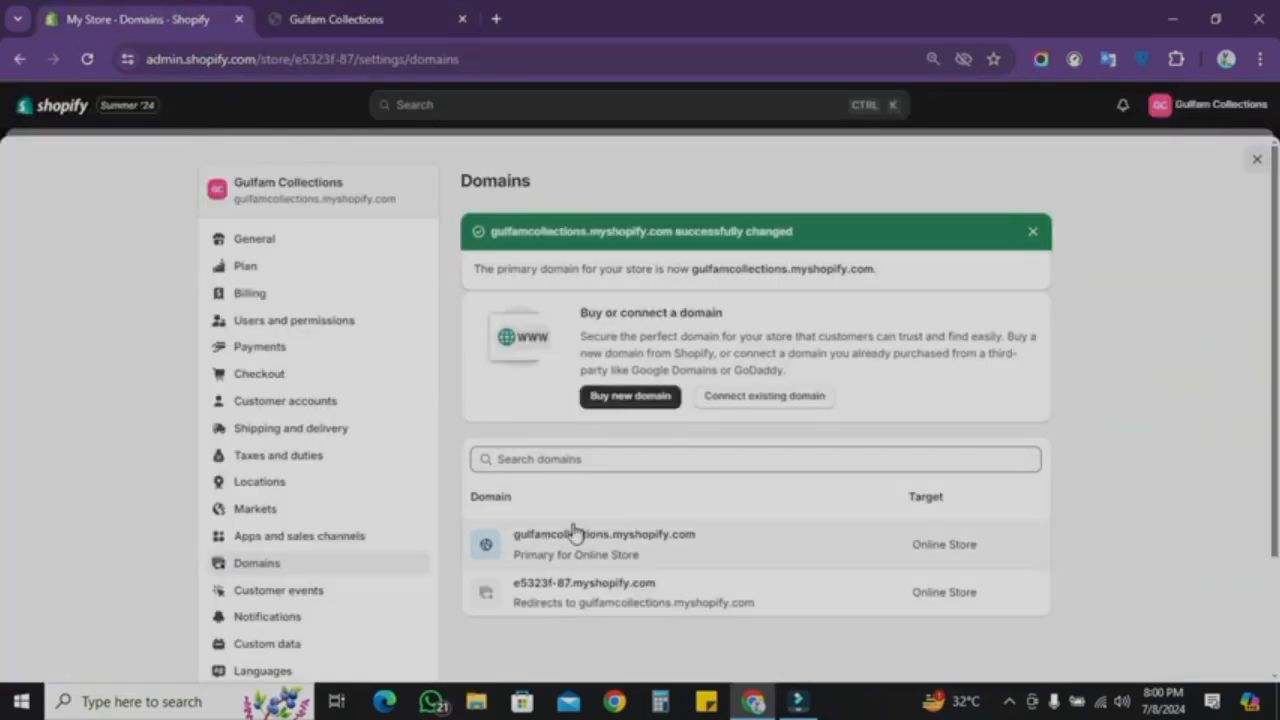
pyautogui.click(424, 18)
pyautogui.click(139, 10)
pyautogui.click(368, 14)
pyautogui.click(143, 10)
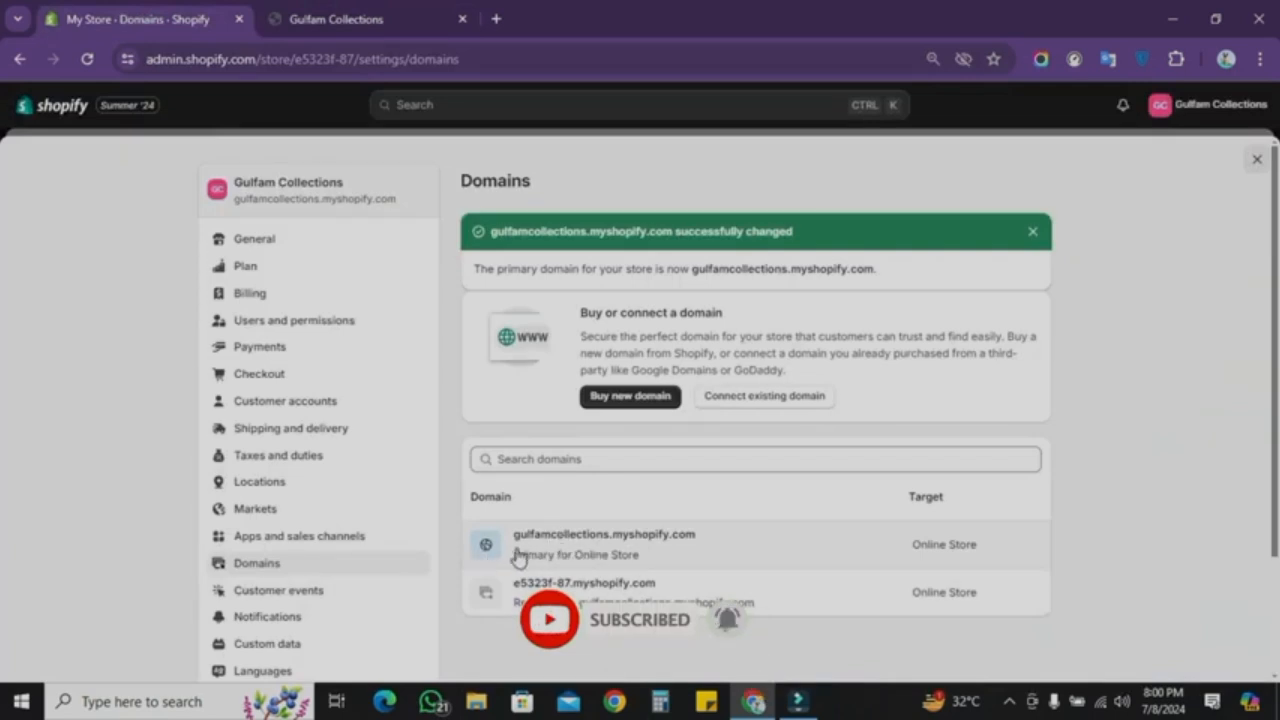
pyautogui.click(383, 14)
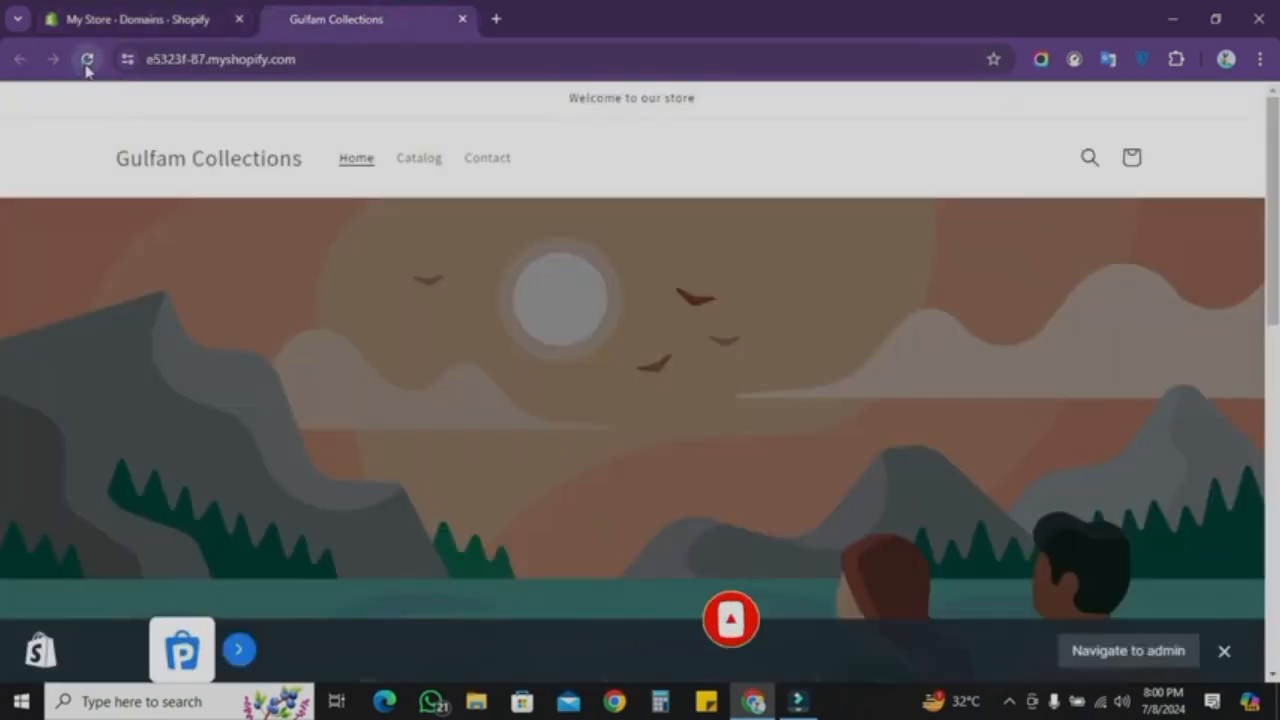
pyautogui.click(87, 59)
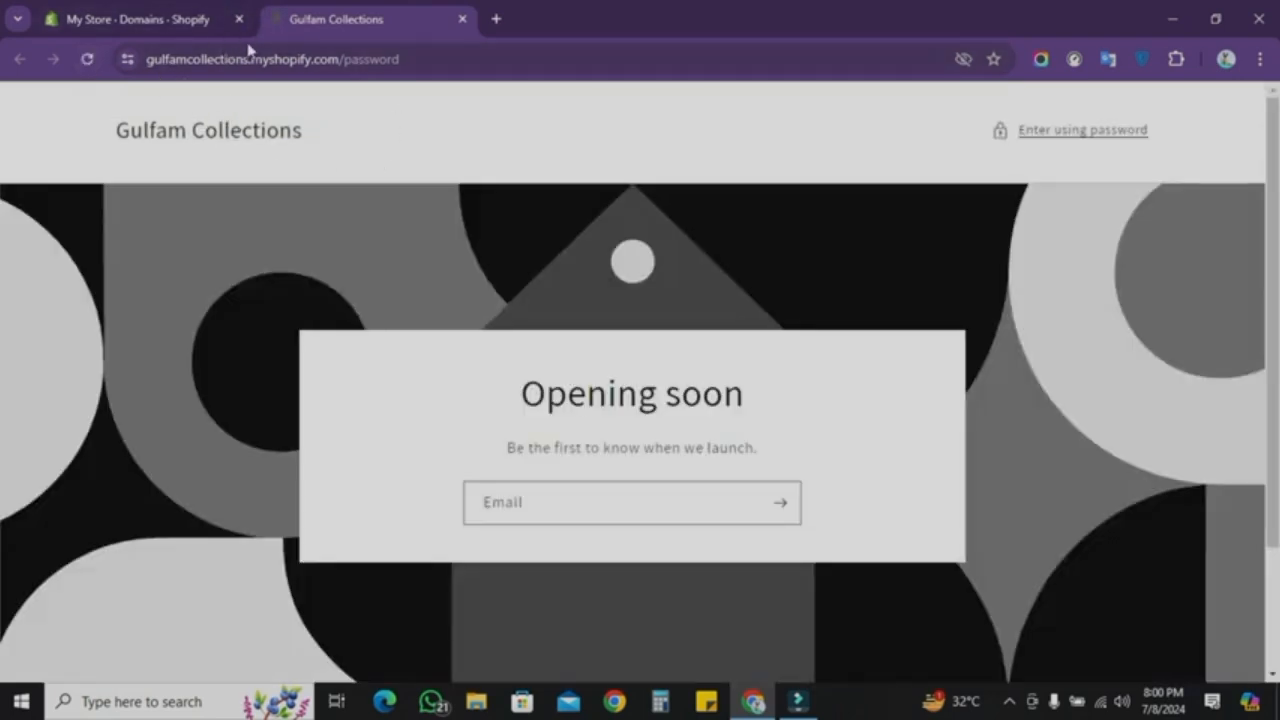
pyautogui.click(120, 22)
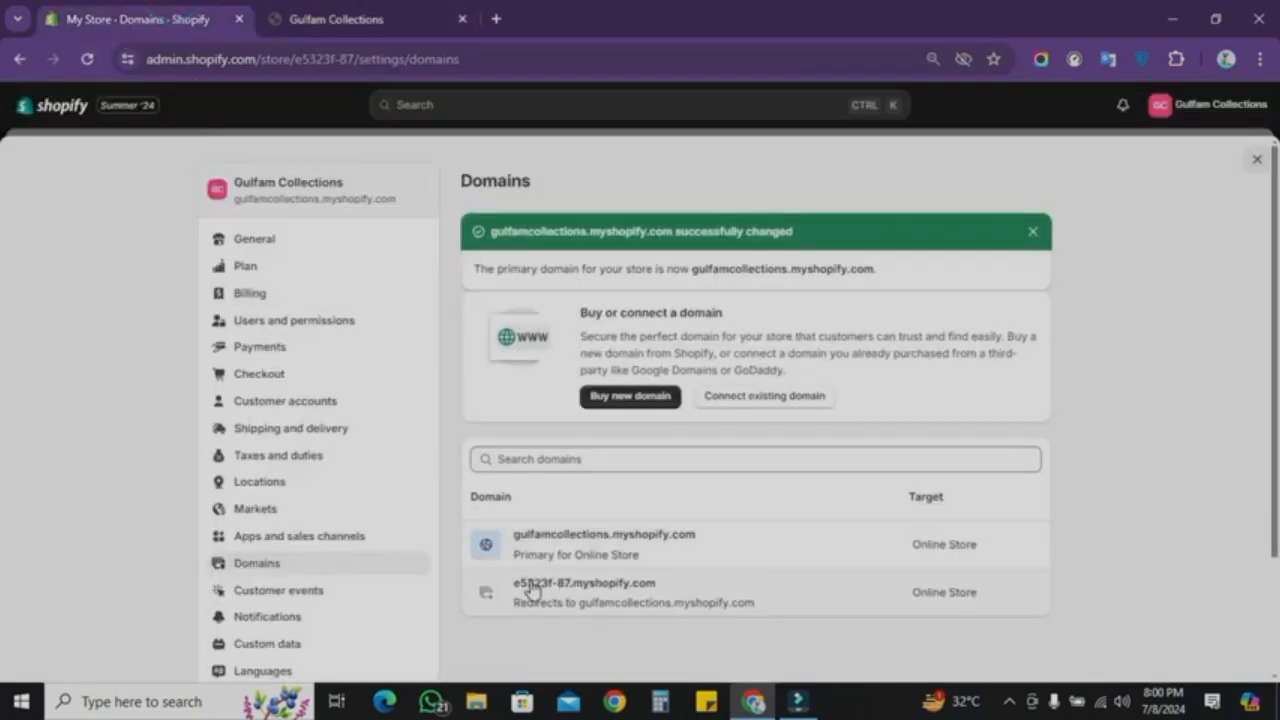
# Step: Open the Policies settings, insert the template into the return and refund policy, and publish it
pyautogui.click(365, 14)
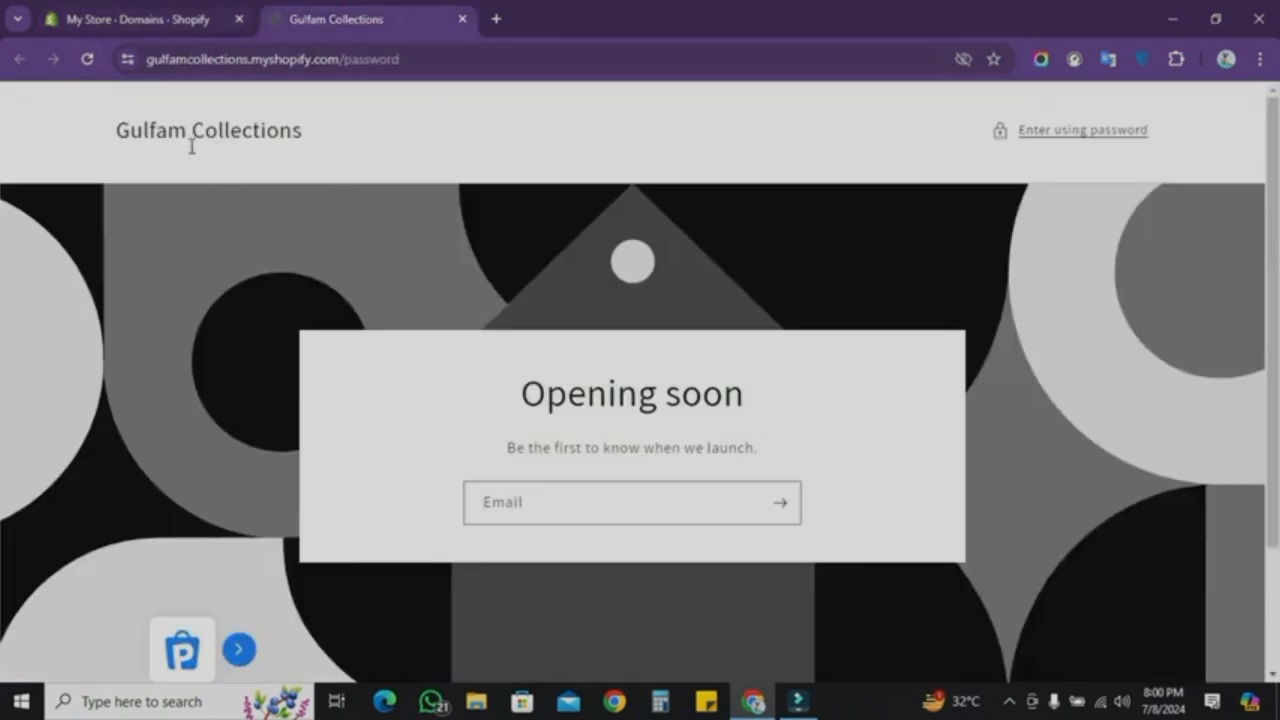
pyautogui.click(160, 20)
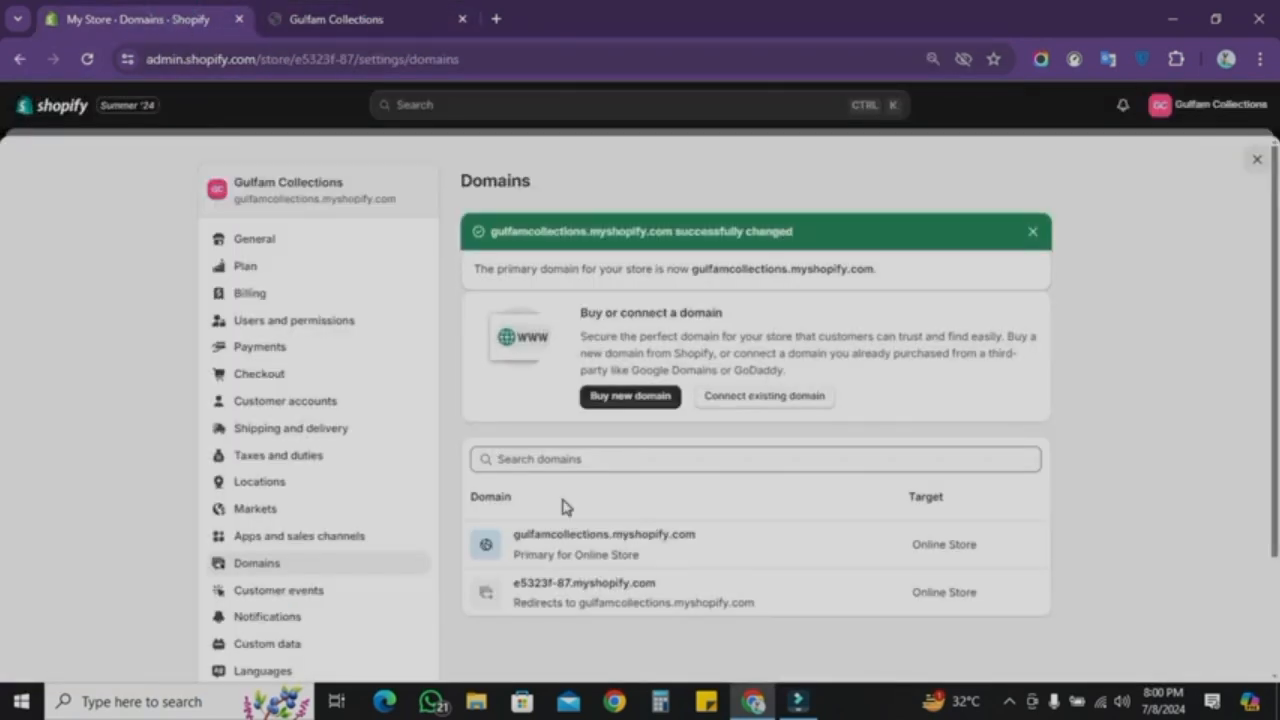
pyautogui.scroll(-3, 562, 507)
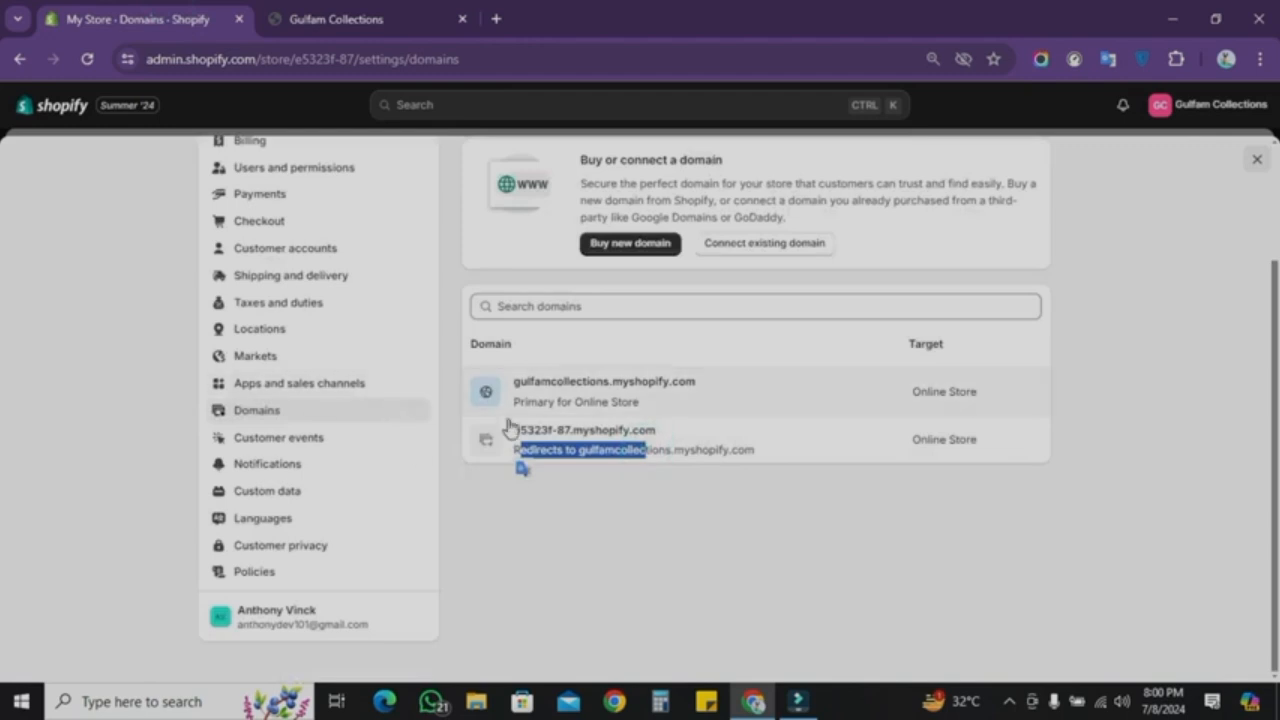
pyautogui.click(288, 570)
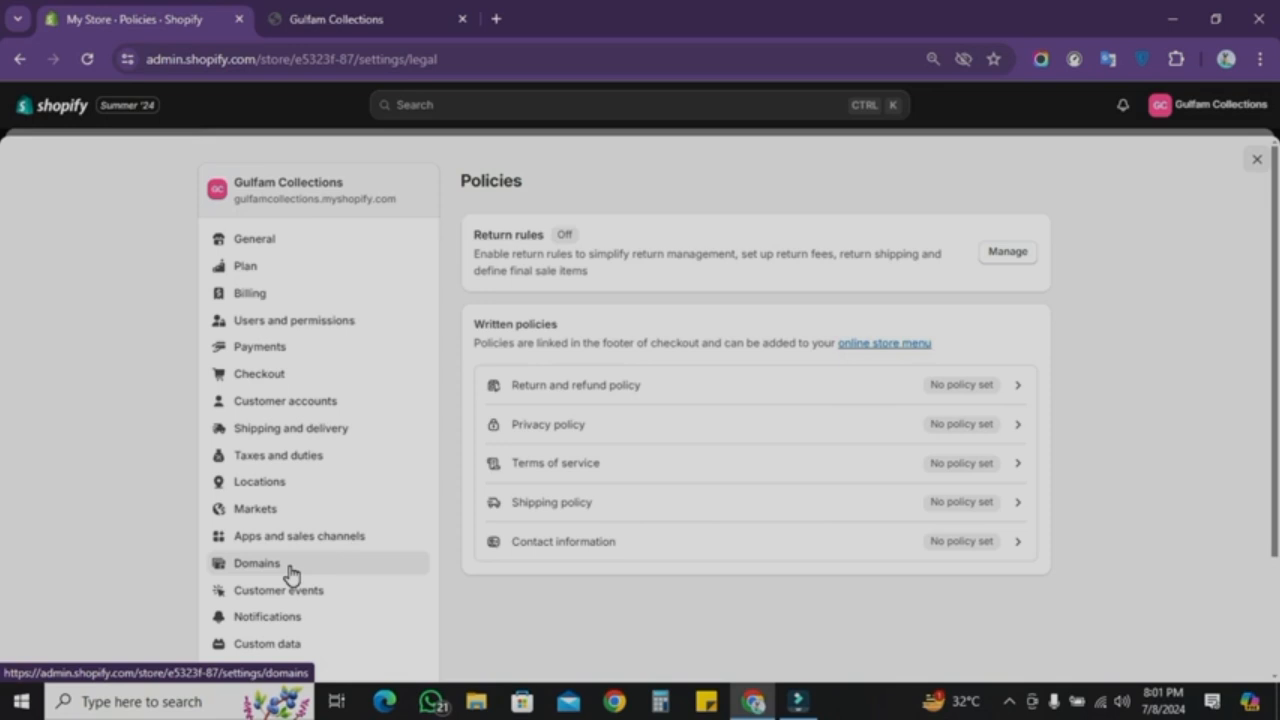
pyautogui.click(896, 407)
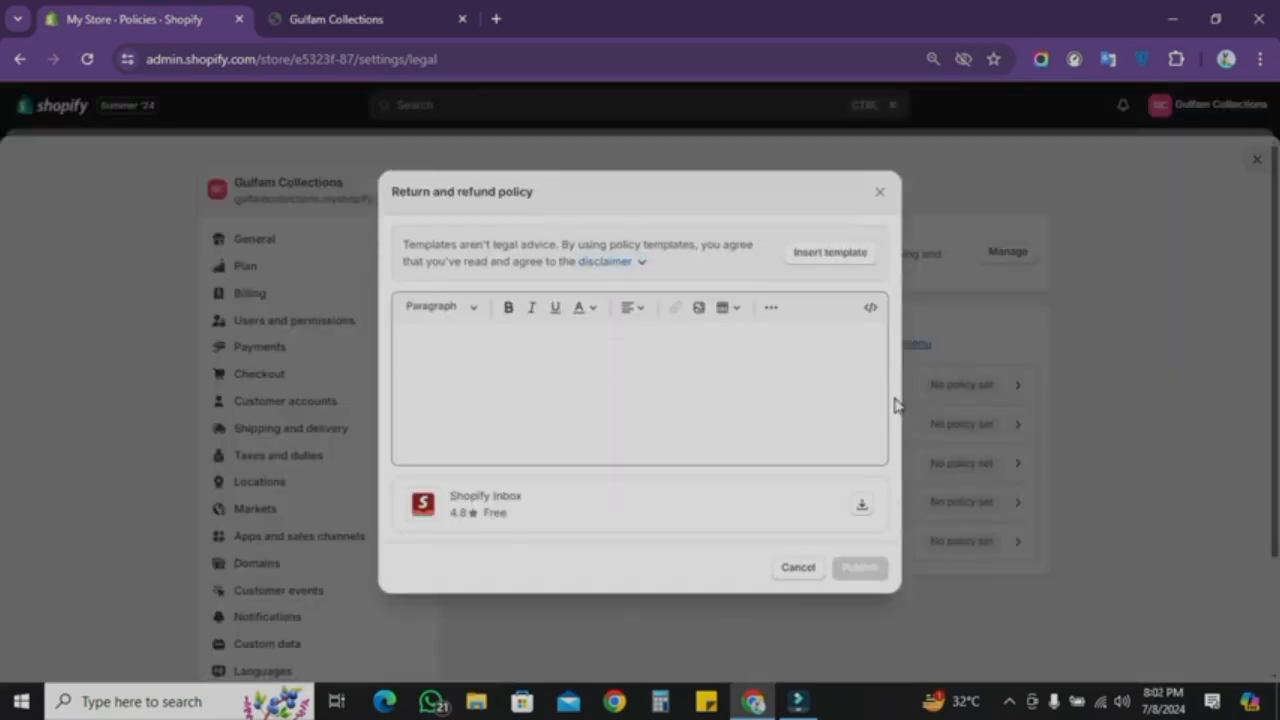
pyautogui.click(814, 252)
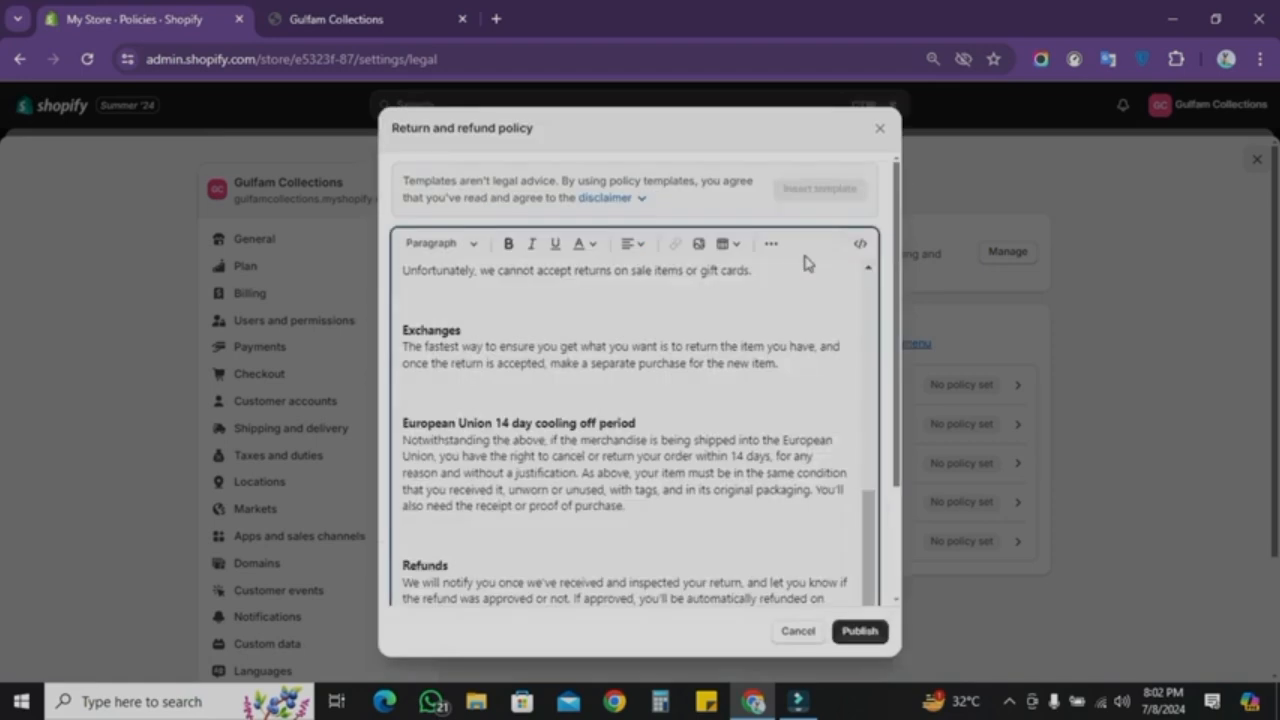
pyautogui.scroll(3, 672, 373)
pyautogui.scroll(-3, 672, 373)
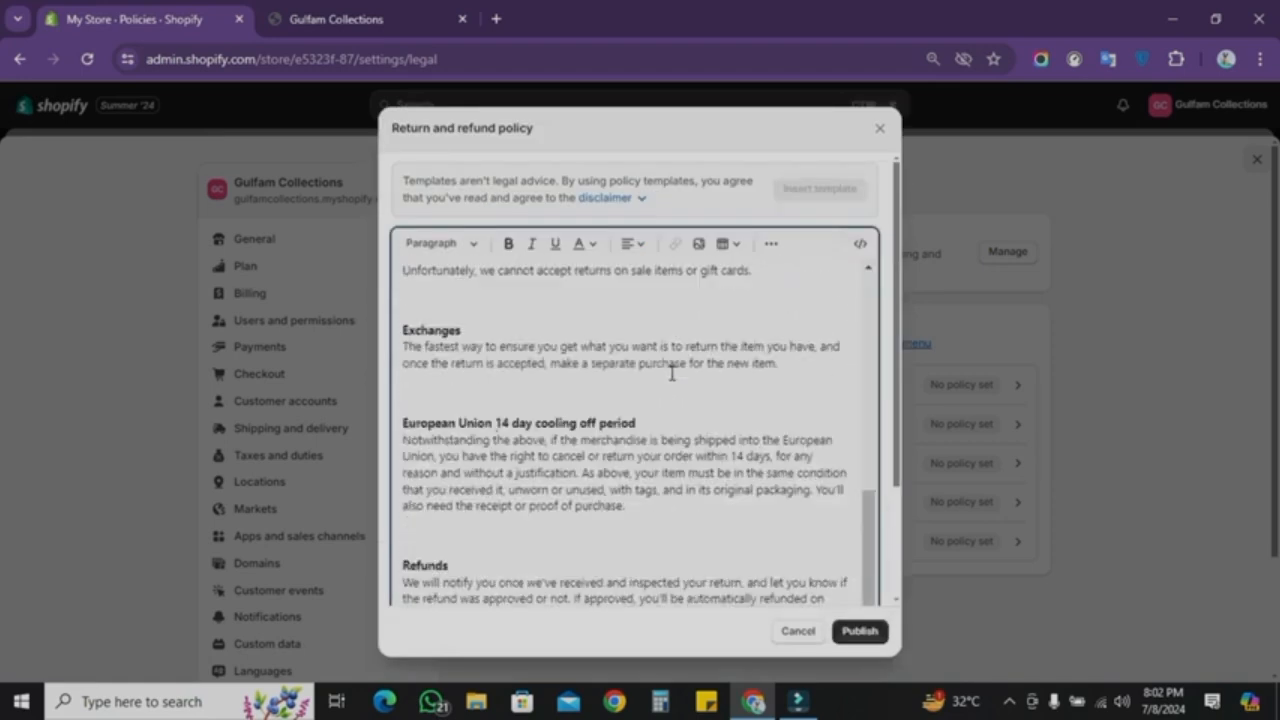
pyautogui.click(853, 636)
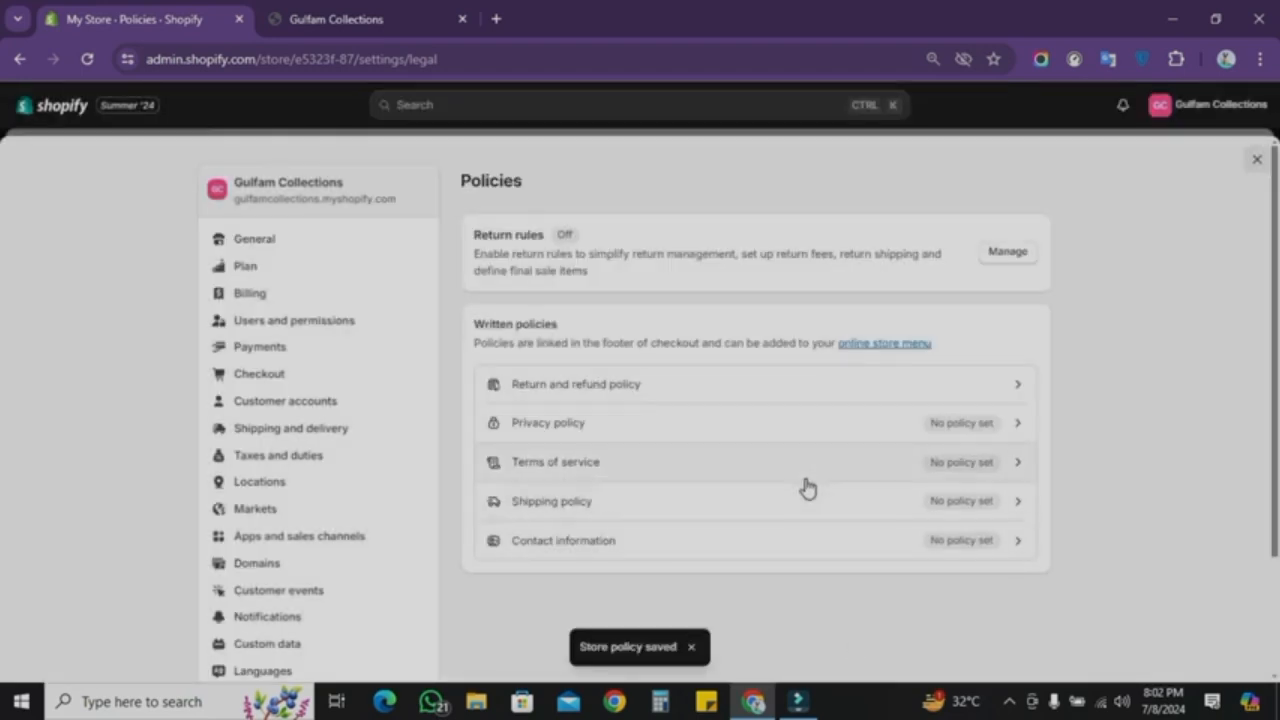
# Step: Insert the templates into the privacy policy and the terms of service and publish both
pyautogui.click(843, 422)
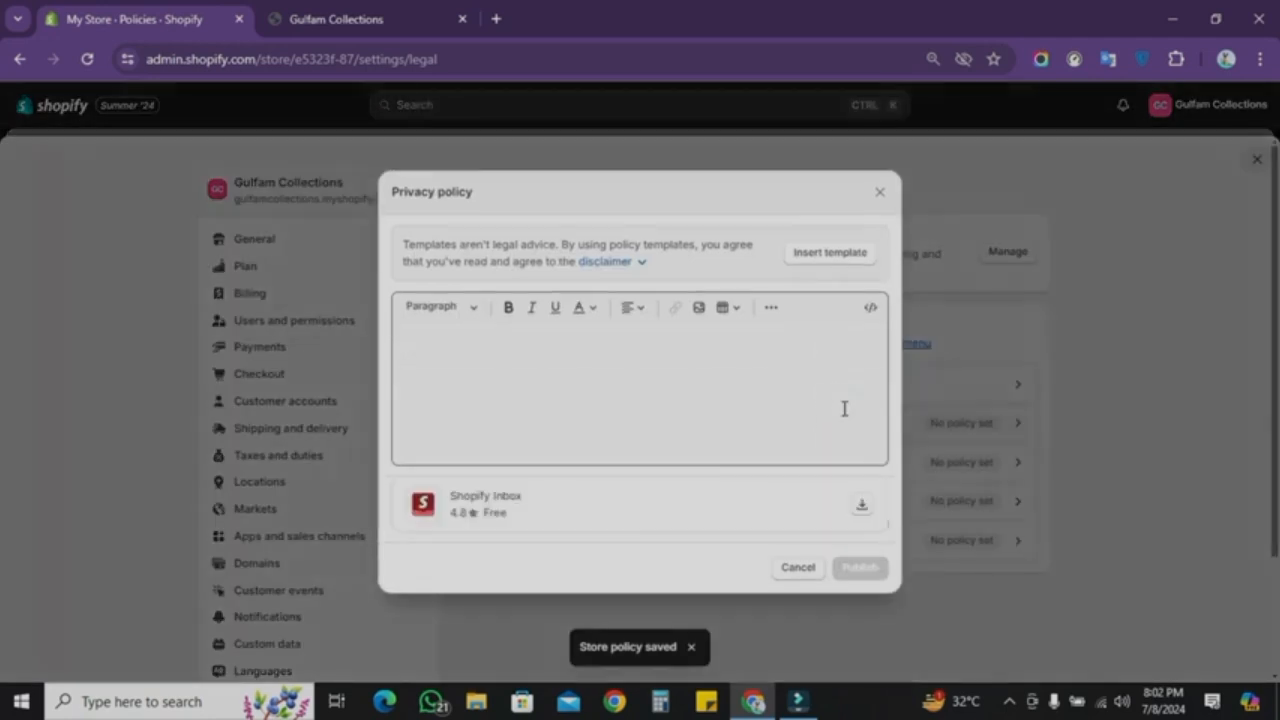
pyautogui.click(830, 256)
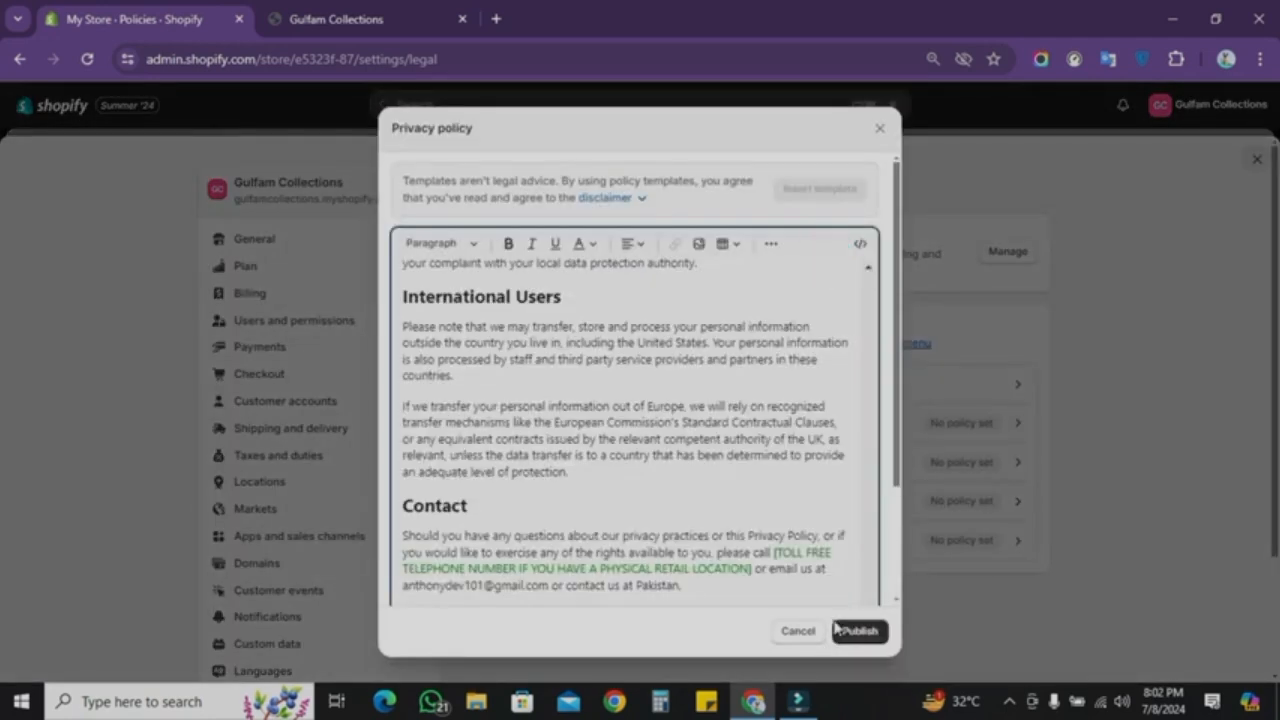
pyautogui.click(856, 632)
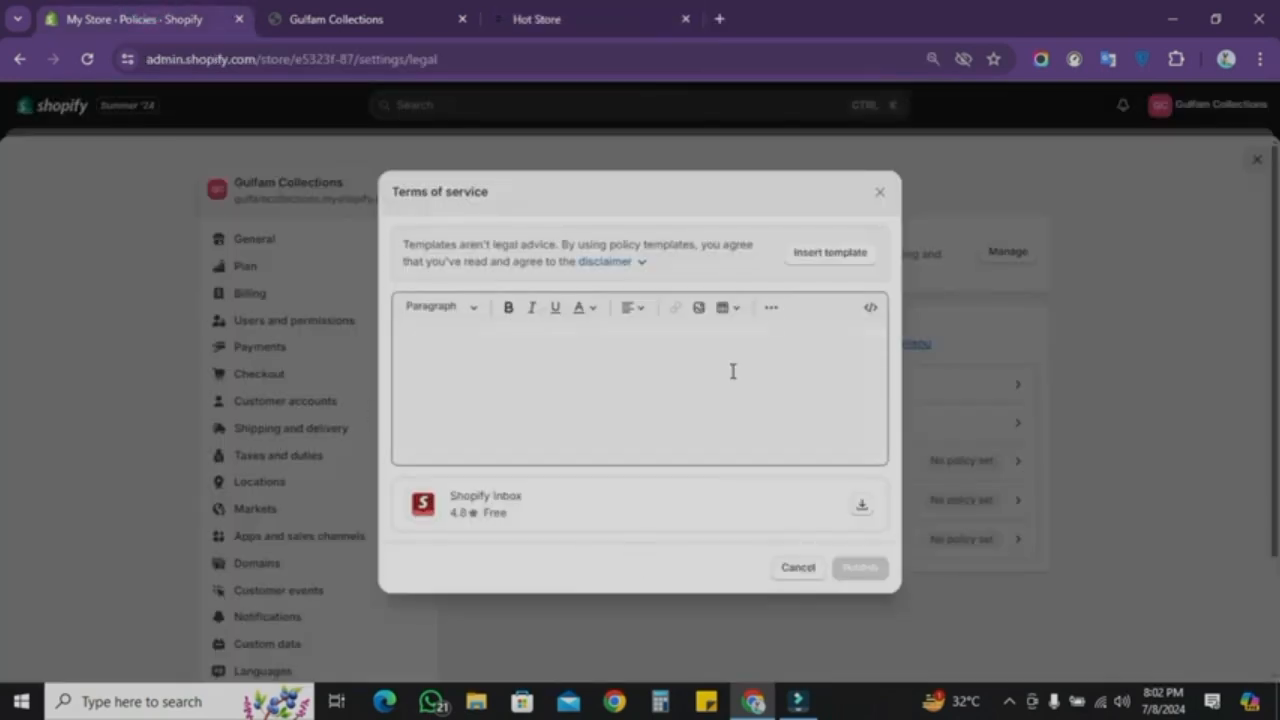
pyautogui.click(813, 255)
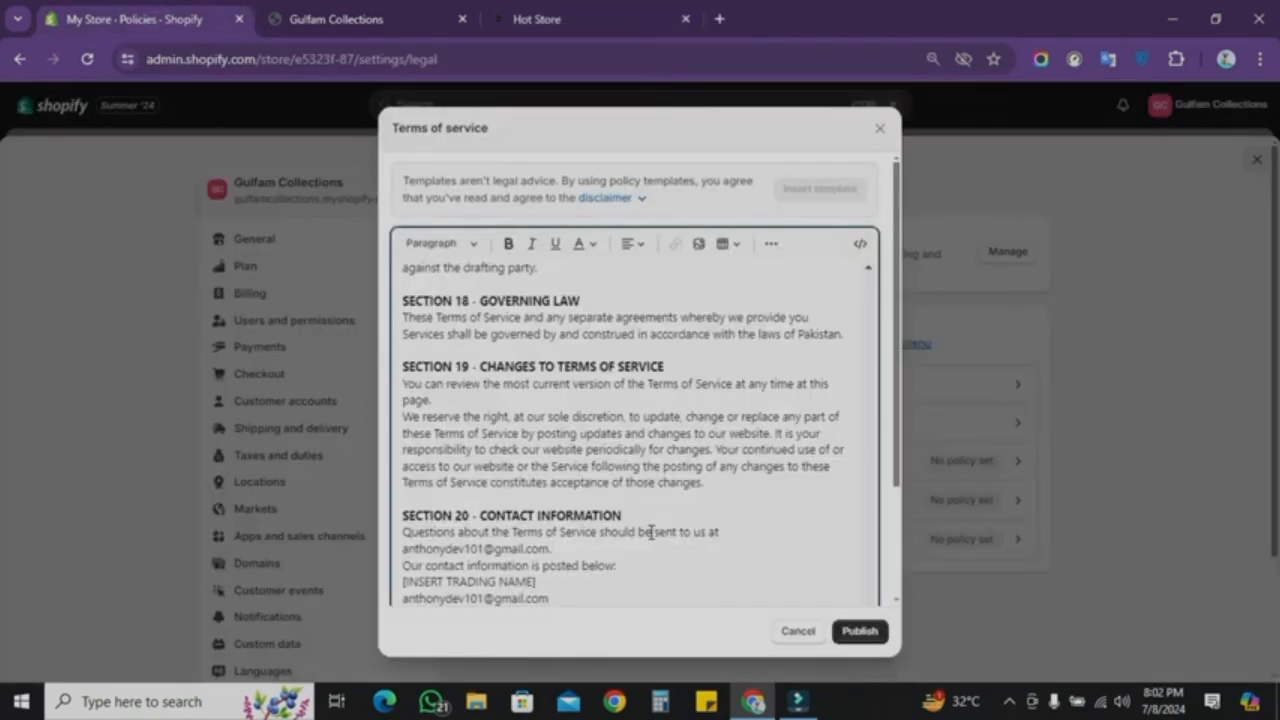
pyautogui.click(849, 634)
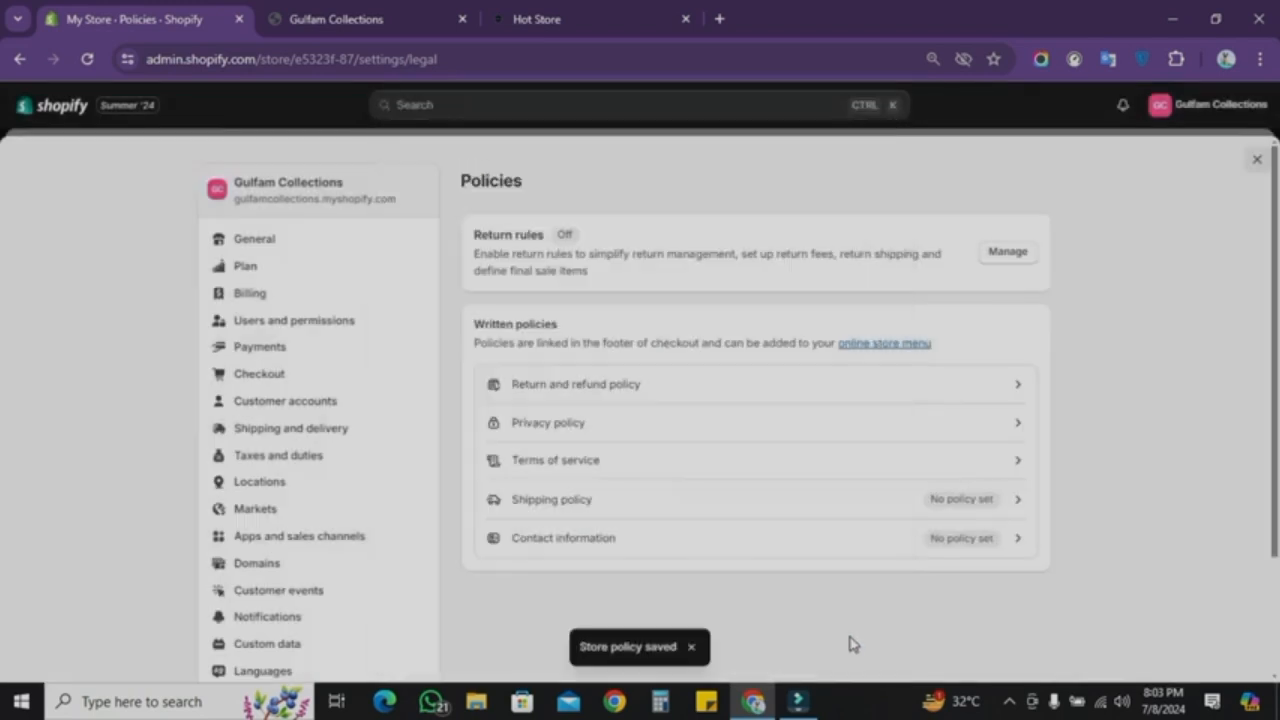
# Step: Copy the shipping policy text from the hotstore.pk reference site into the store's shipping policy and publish it
pyautogui.click(895, 505)
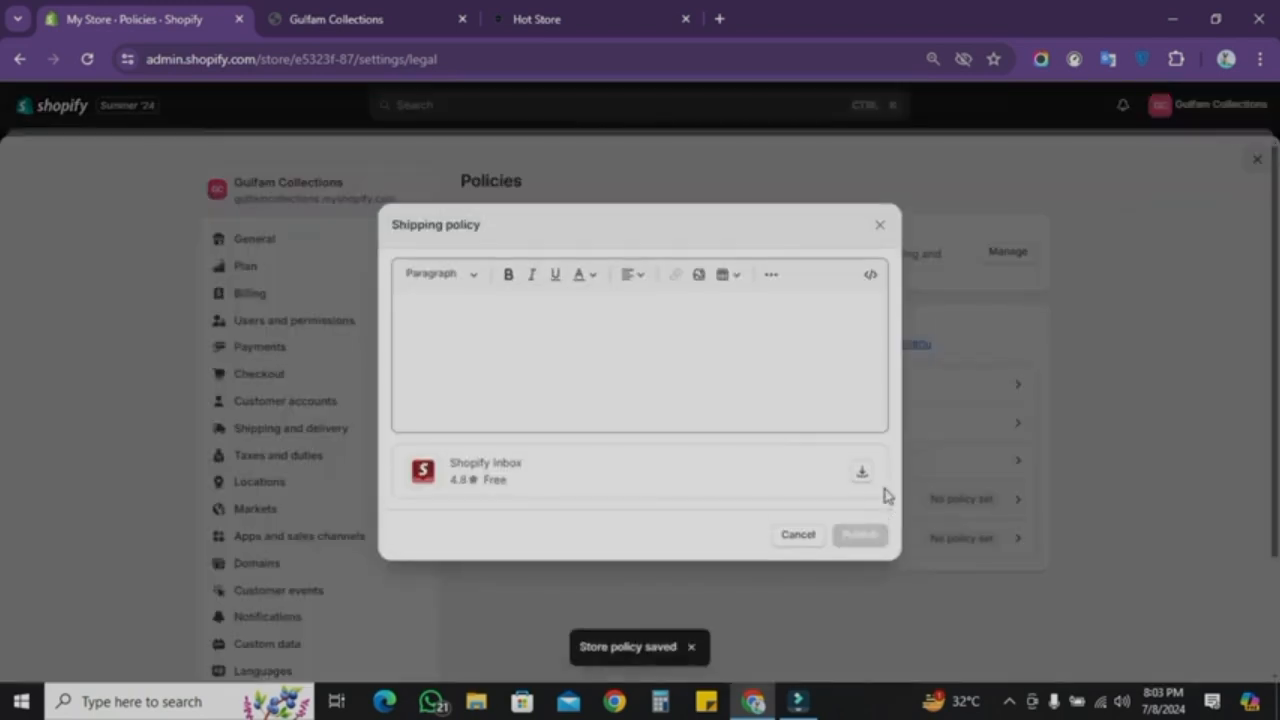
pyautogui.click(620, 323)
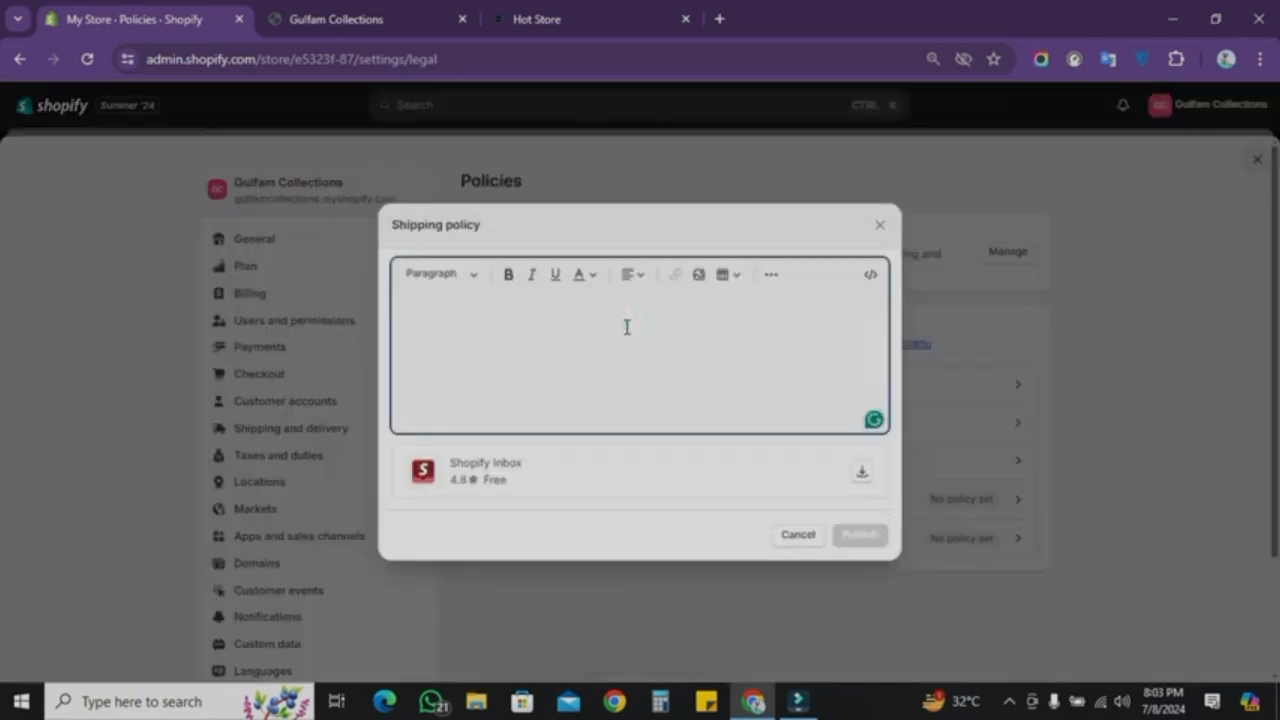
pyautogui.click(553, 12)
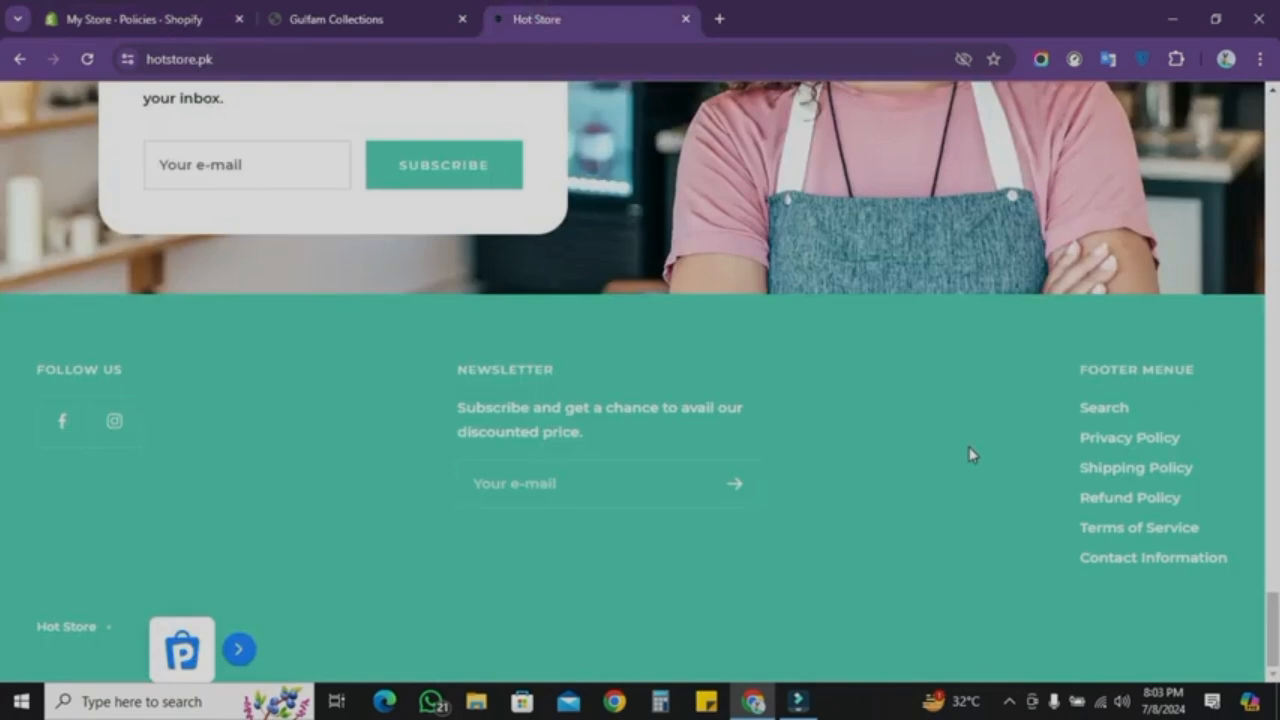
pyautogui.click(1110, 467)
pyautogui.scroll(-2, 483, 574)
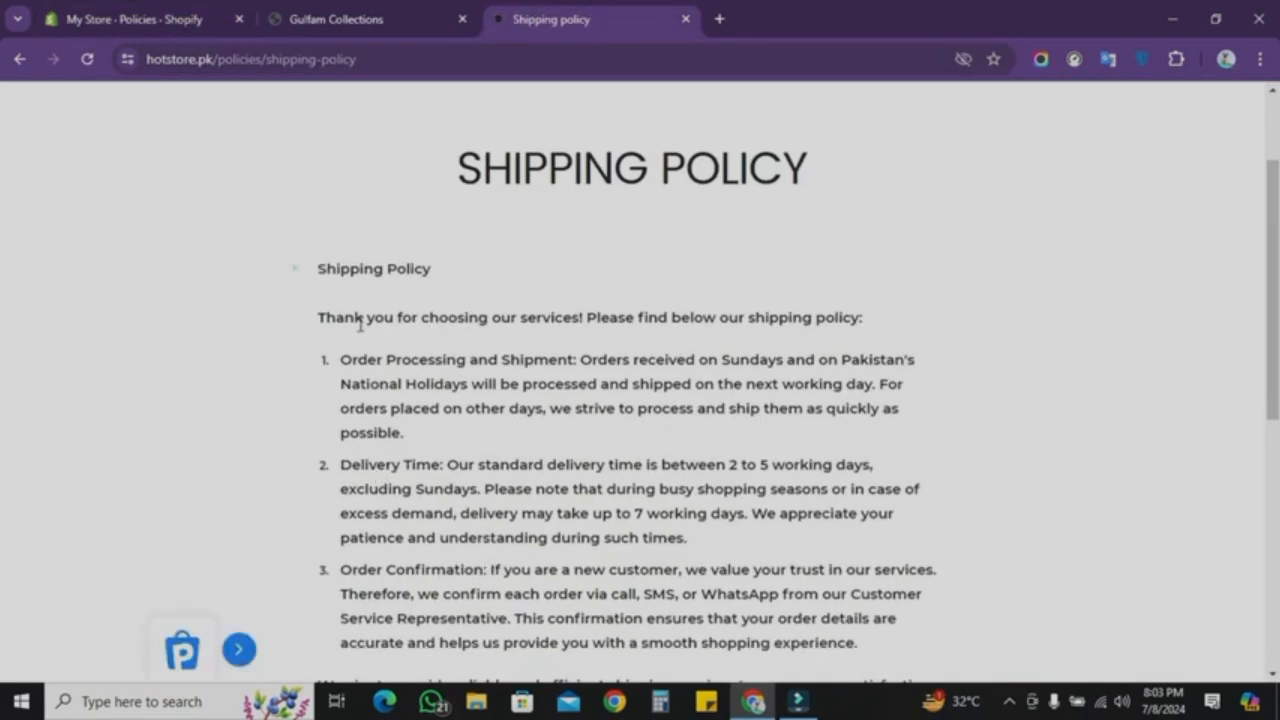
pyautogui.moveTo(292, 267); pyautogui.dragTo(763, 235)
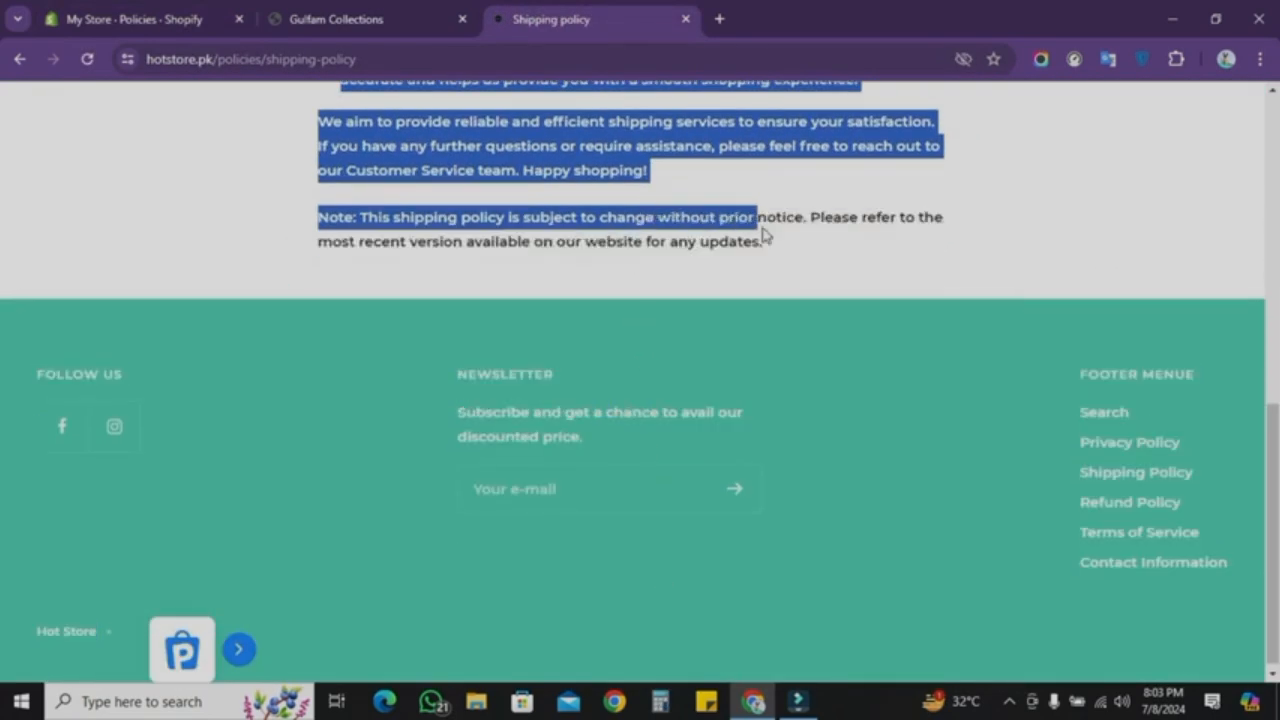
pyautogui.moveTo(763, 235); pyautogui.dragTo(794, 246)
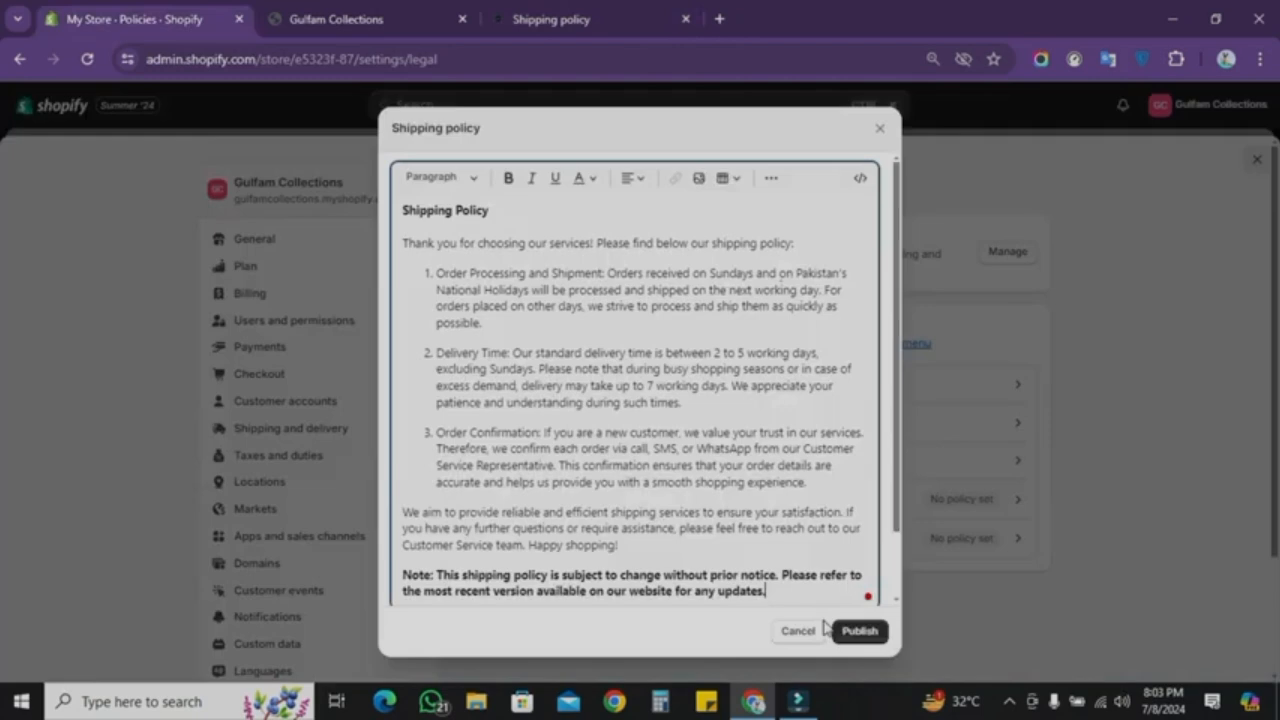
pyautogui.click(848, 637)
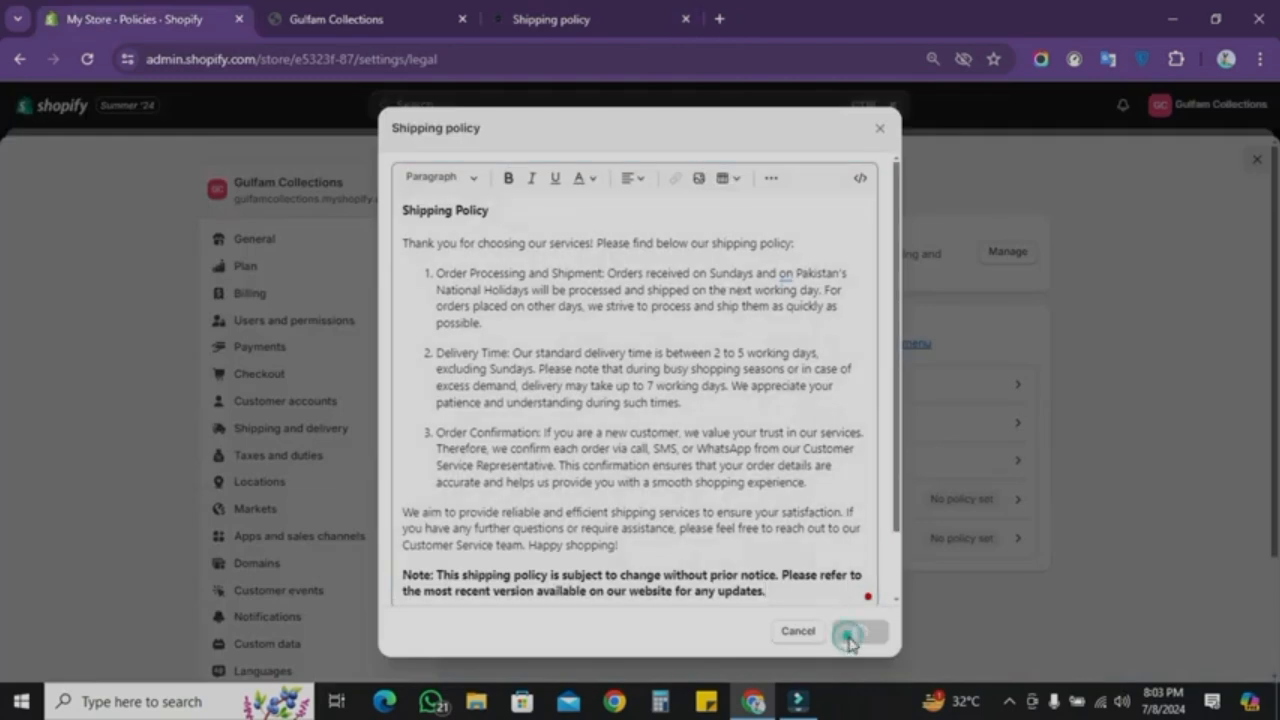
# Step: Insert the contact information template, delete the empty VAT number and trade number lines, and publish it
pyautogui.click(879, 538)
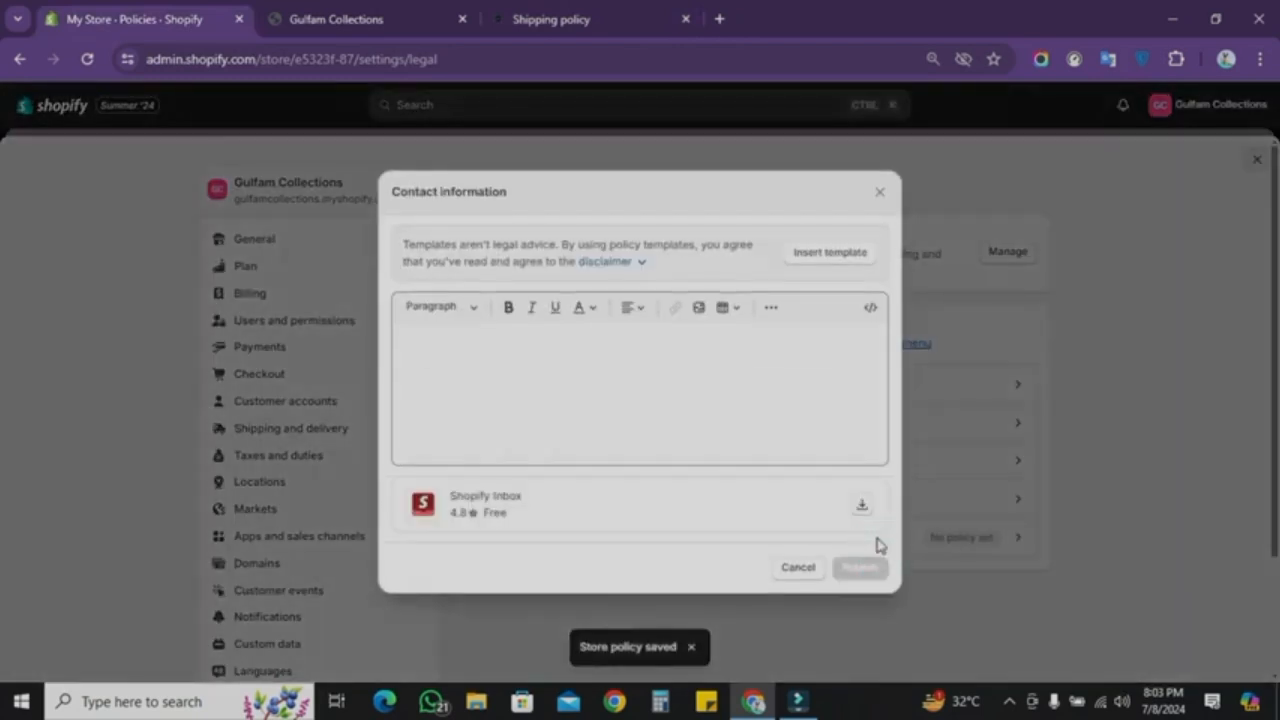
pyautogui.click(830, 252)
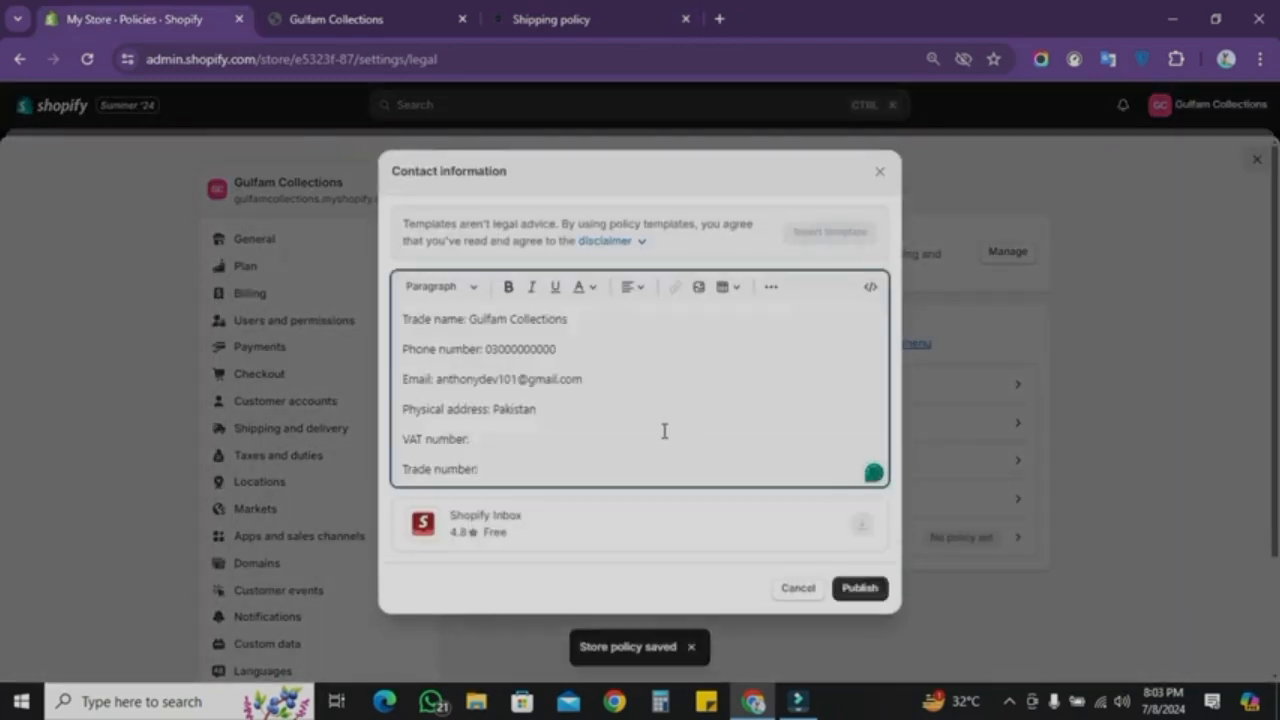
pyautogui.click(477, 466)
pyautogui.press('BackSpace')
pyautogui.press('BackSpace')
pyautogui.press('BackSpace')
pyautogui.press('BackSpace')
pyautogui.press('BackSpace')
pyautogui.press('BackSpace')
pyautogui.press('BackSpace')
pyautogui.press('BackSpace')
pyautogui.press('BackSpace')
pyautogui.press('BackSpace')
pyautogui.press('BackSpace')
pyautogui.press('BackSpace')
pyautogui.press('BackSpace')
pyautogui.press('BackSpace')
pyautogui.press('BackSpace')
pyautogui.press('BackSpace')
pyautogui.press('BackSpace')
pyautogui.press('BackSpace')
pyautogui.press('BackSpace')
pyautogui.press('BackSpace')
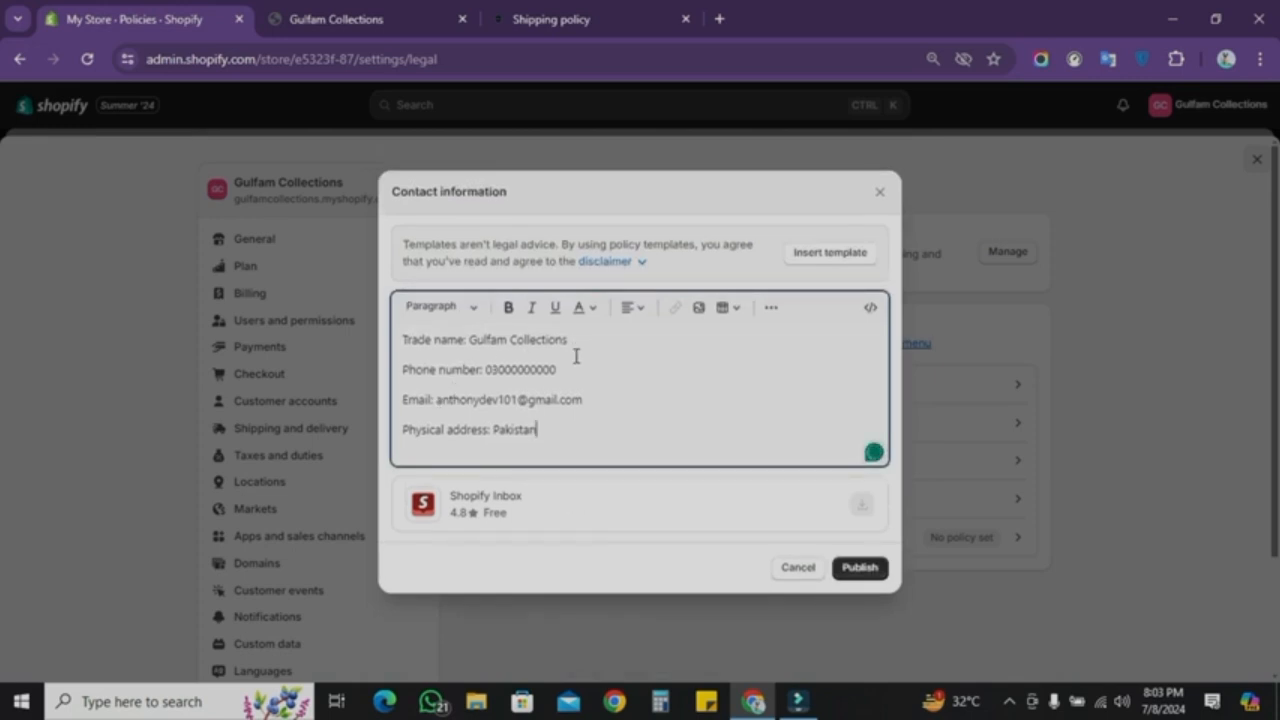
pyautogui.moveTo(573, 367); pyautogui.dragTo(410, 375)
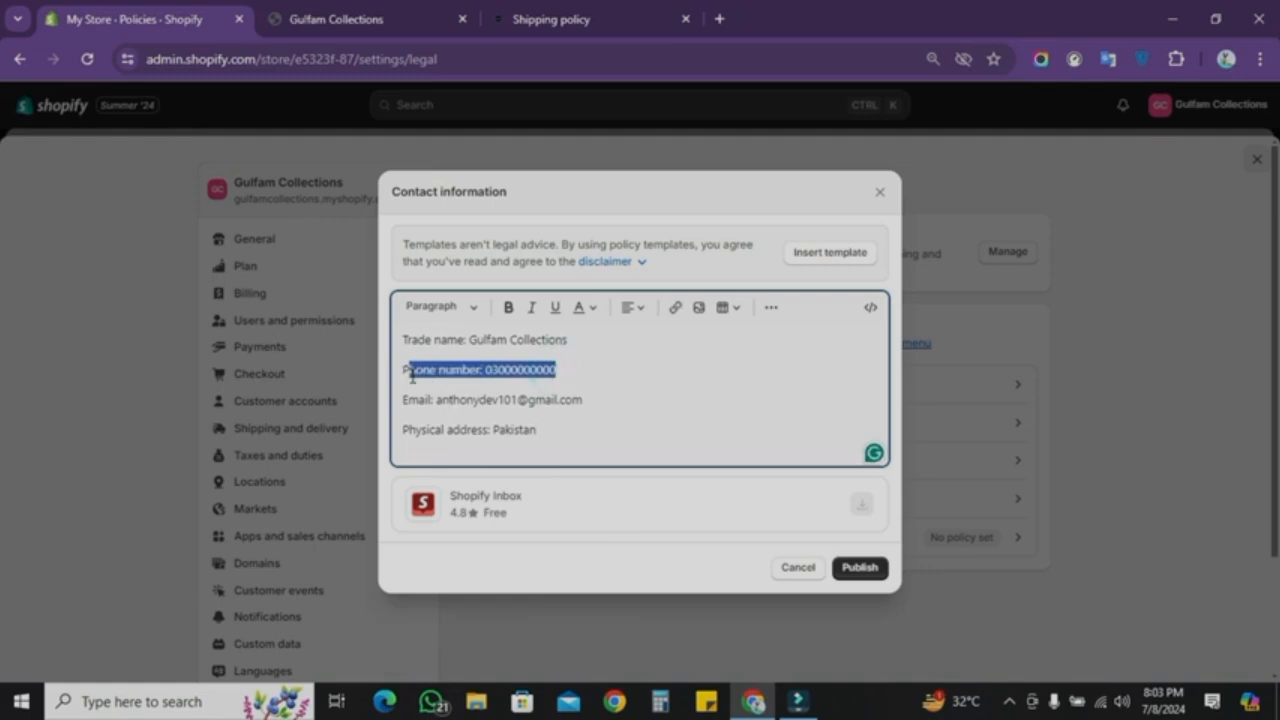
pyautogui.click(602, 371)
pyautogui.click(848, 566)
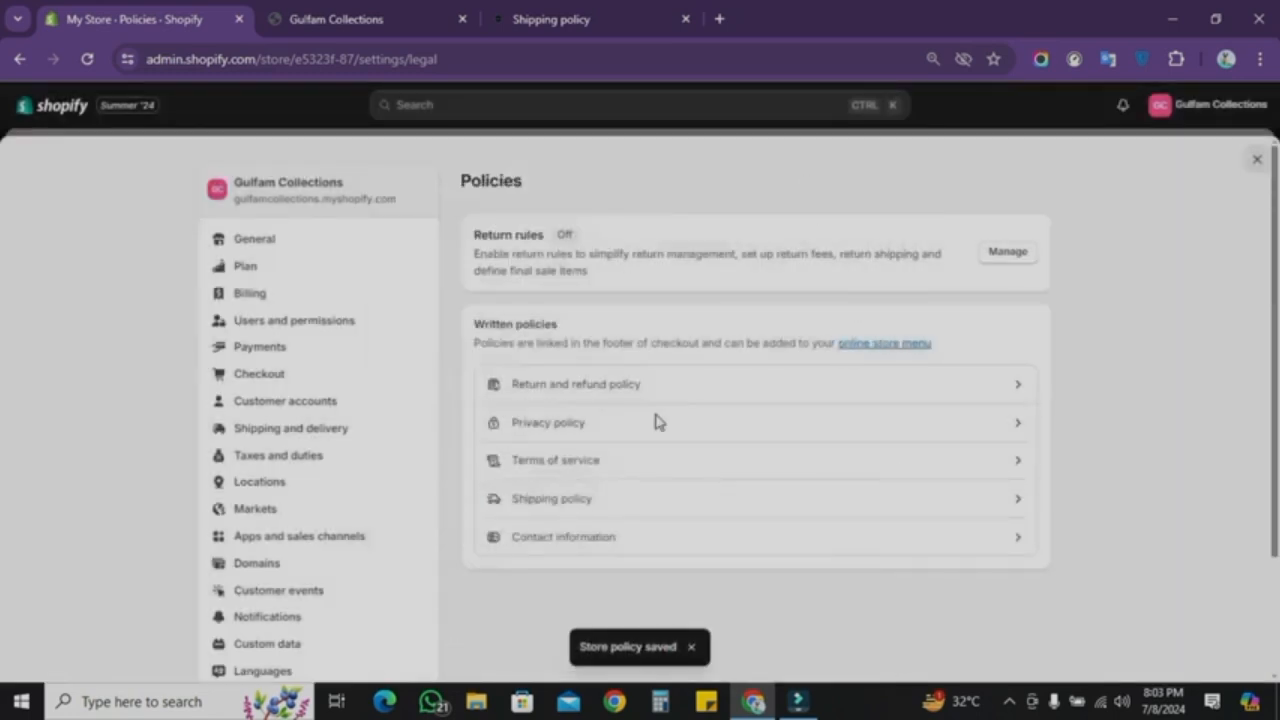
# Step: Check the store's password-protected storefront page and return to the admin
pyautogui.click(490, 15)
pyautogui.click(409, 12)
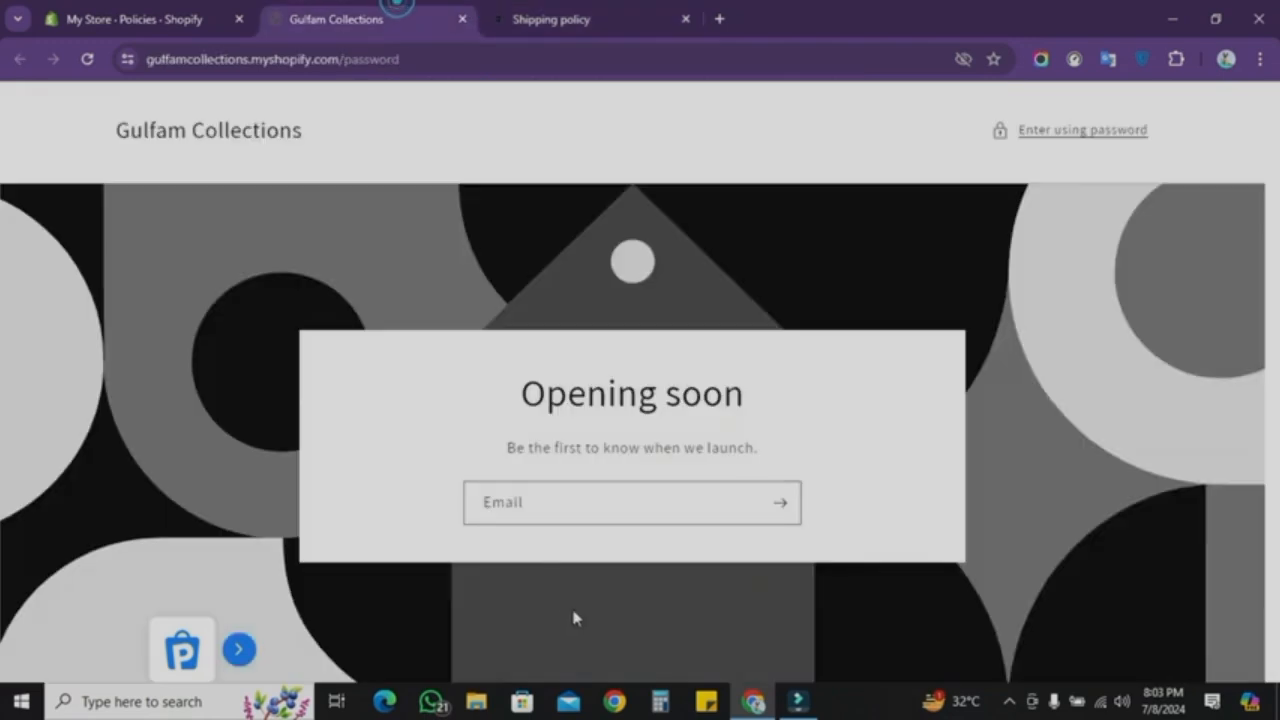
pyautogui.scroll(-3, 573, 615)
pyautogui.scroll(3, 573, 615)
pyautogui.scroll(-3, 517, 574)
pyautogui.click(120, 15)
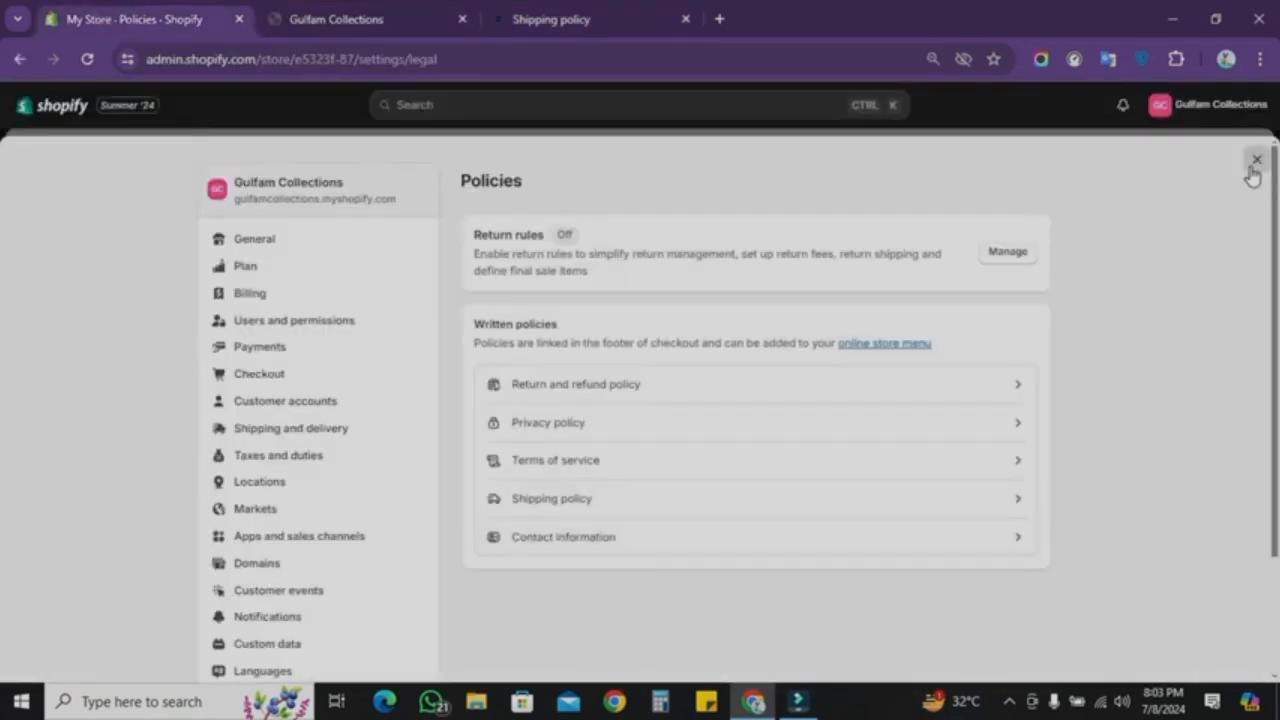
pyautogui.click(393, 12)
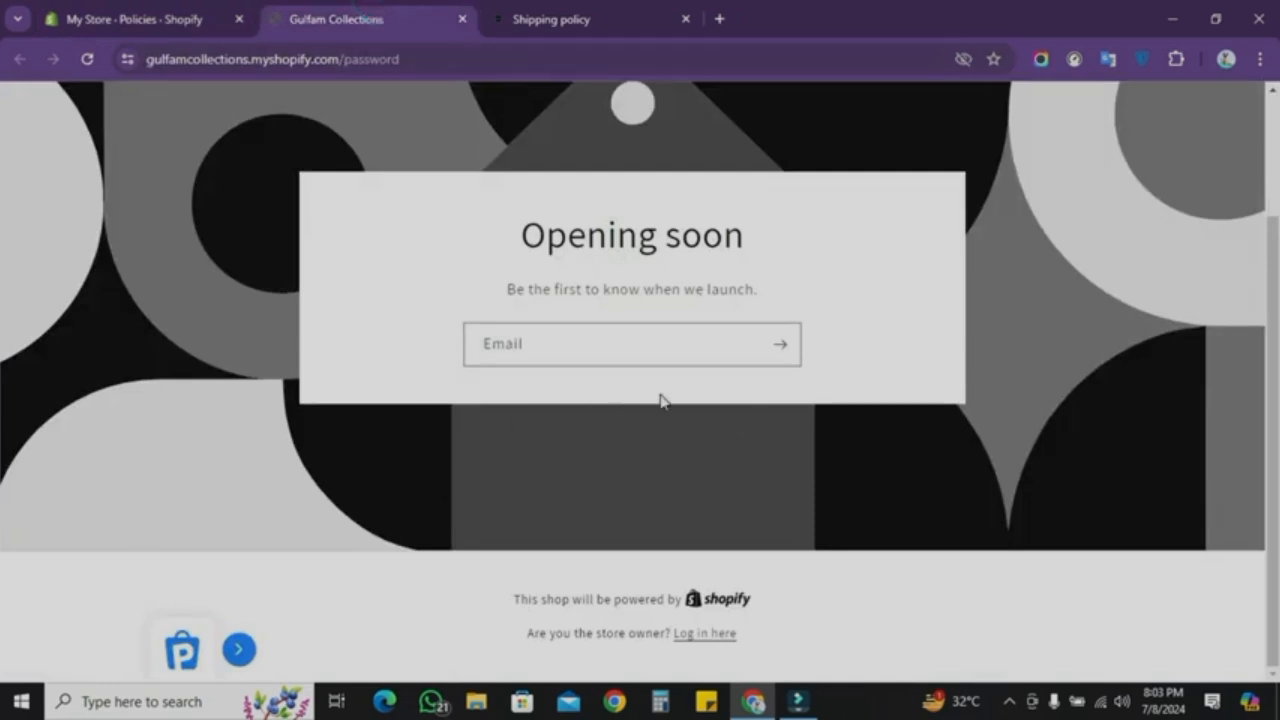
pyautogui.click(85, 12)
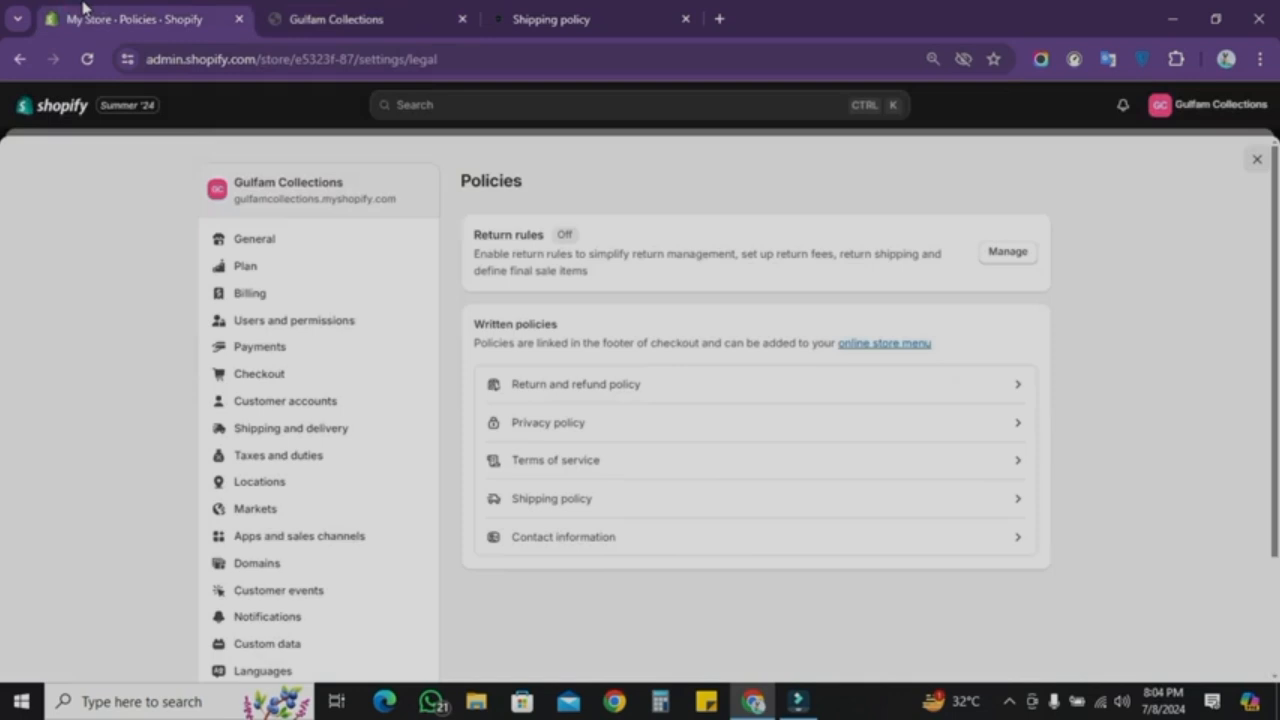
# Step: Close the settings and open the Online Store navigation menus
pyautogui.click(1255, 162)
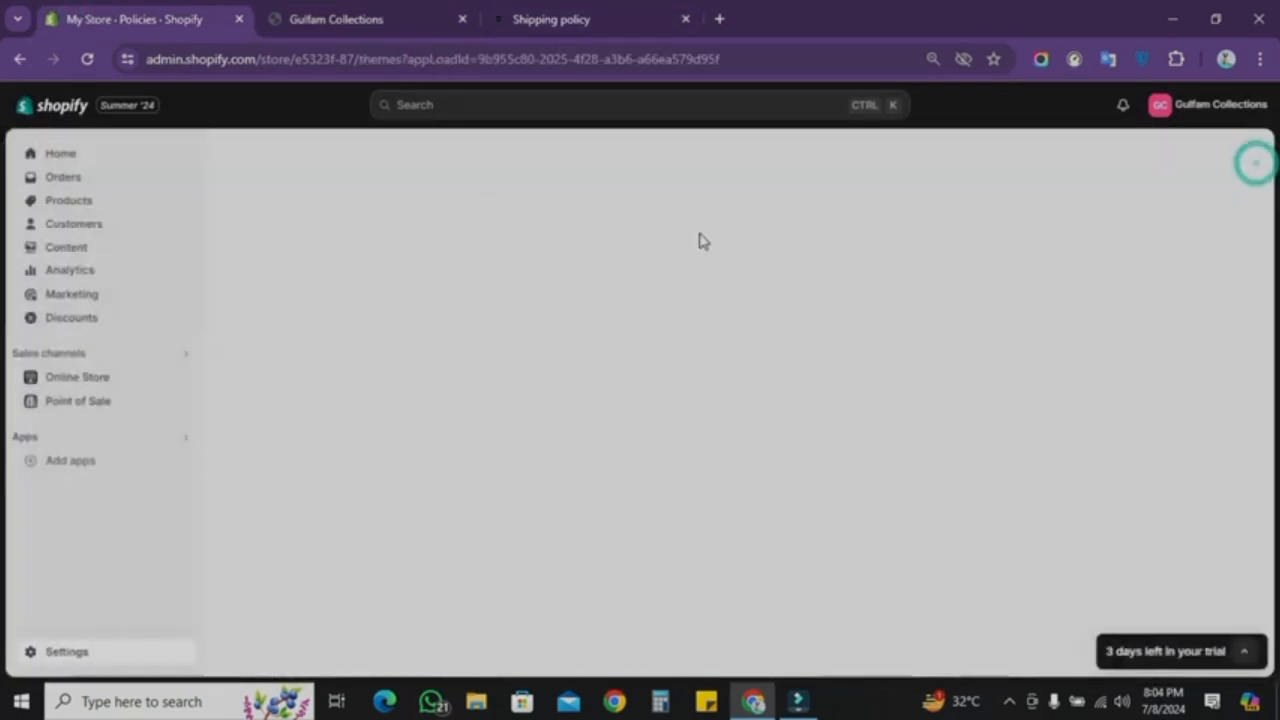
pyautogui.click(80, 377)
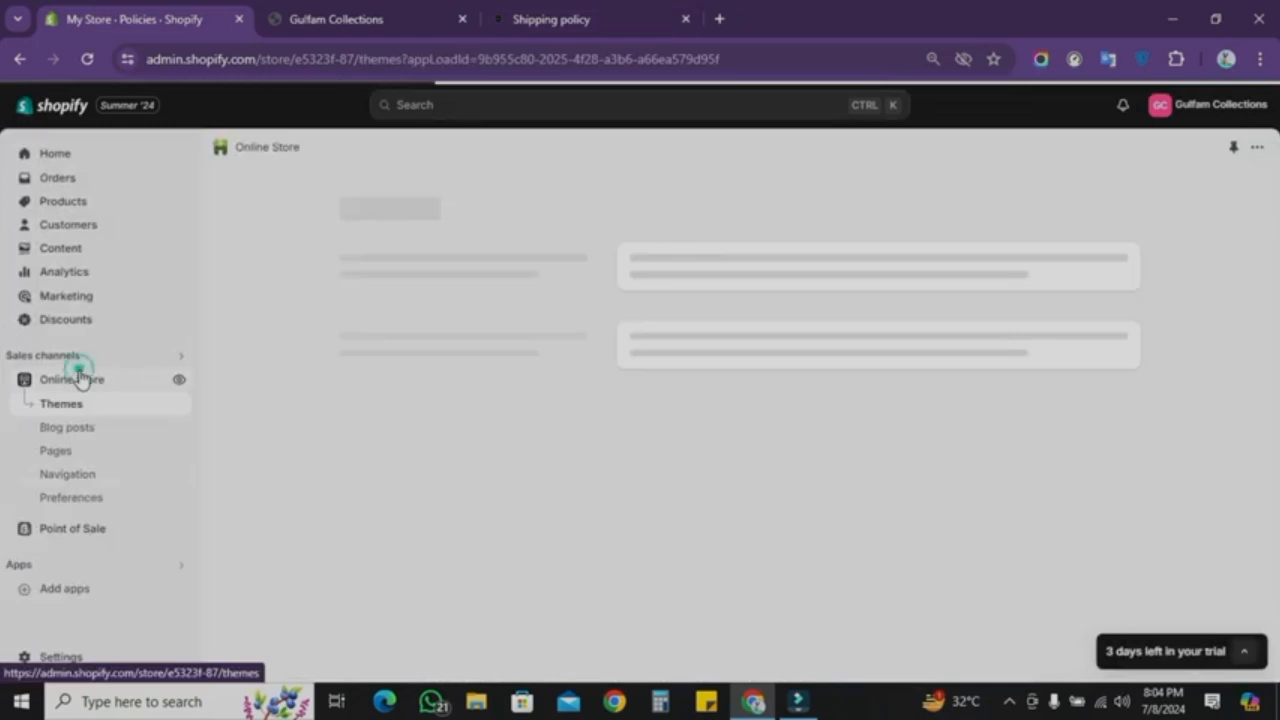
pyautogui.click(68, 476)
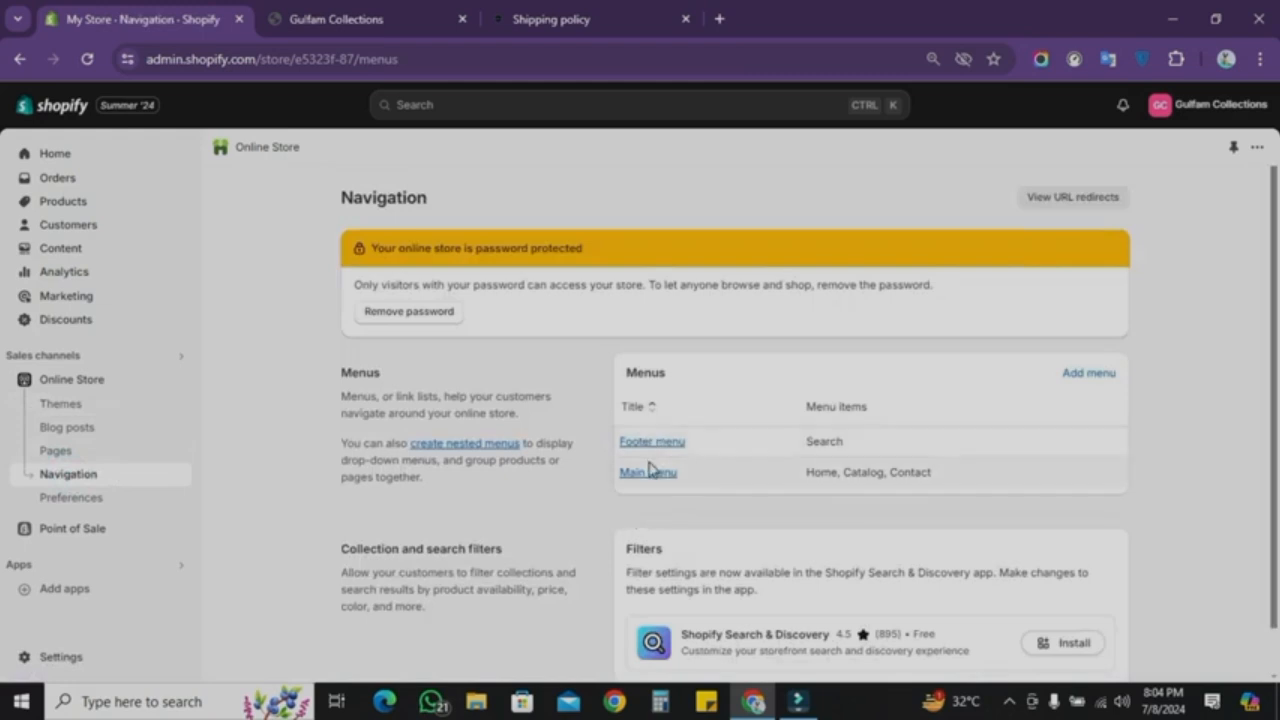
# Step: Examine the footer menu links on the Hot Store reference site
pyautogui.click(530, 17)
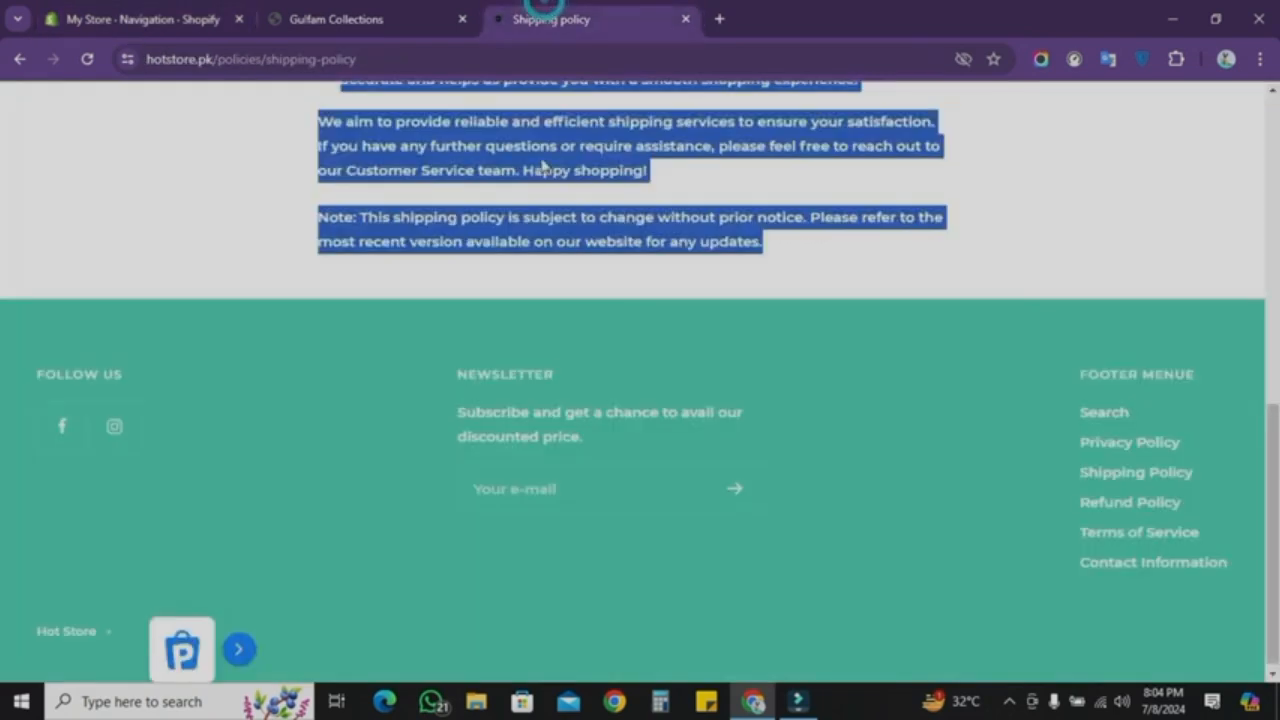
pyautogui.scroll(15, 543, 166)
pyautogui.click(744, 112)
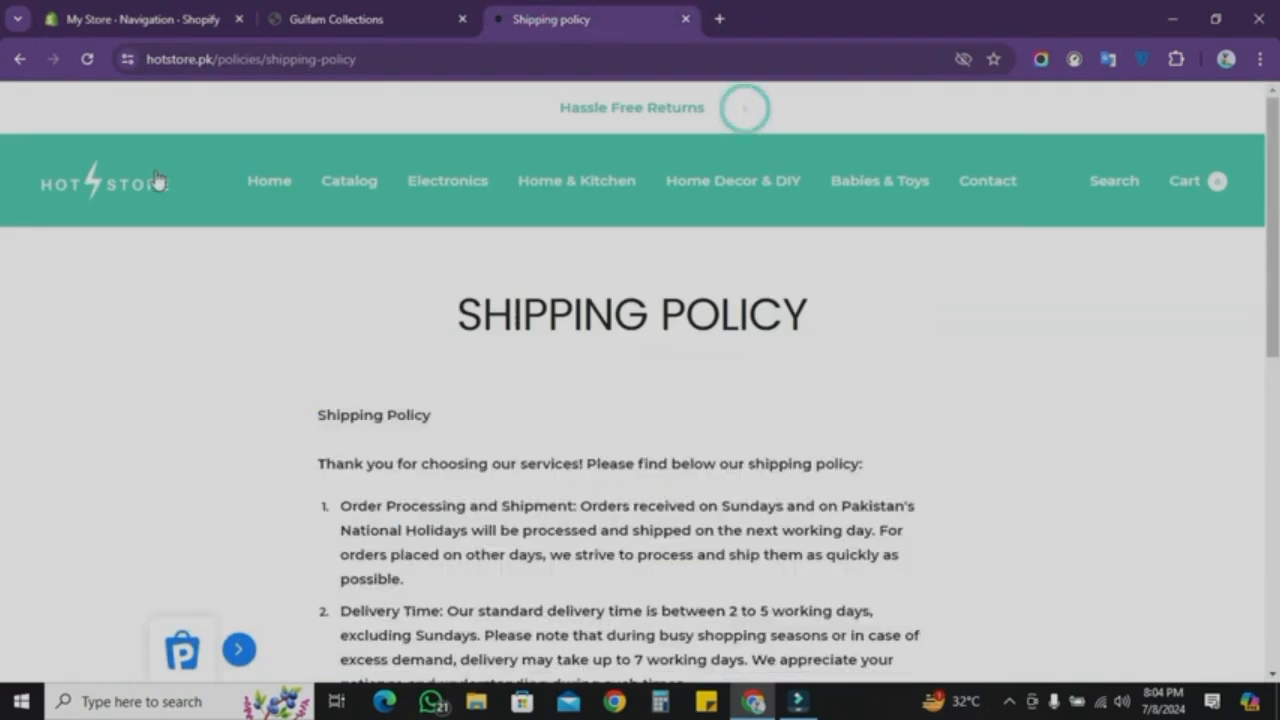
pyautogui.click(110, 199)
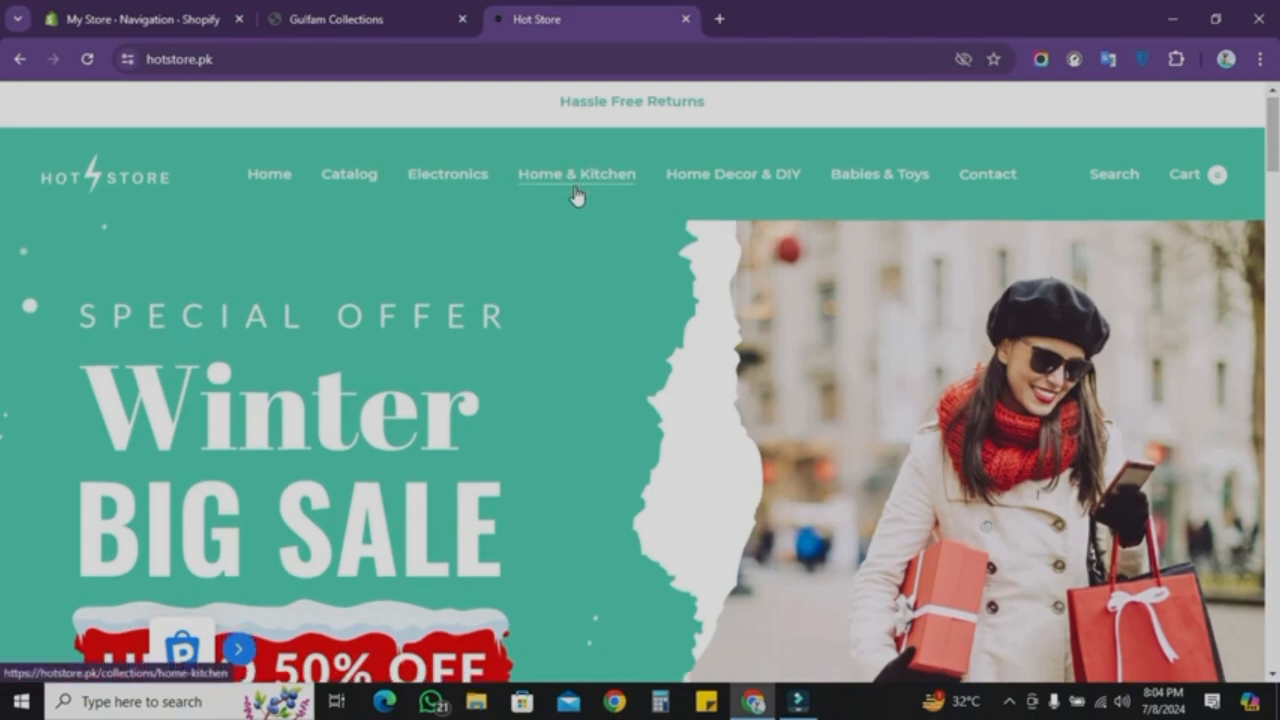
pyautogui.scroll(-15, 580, 188)
pyautogui.scroll(-15, 576, 186)
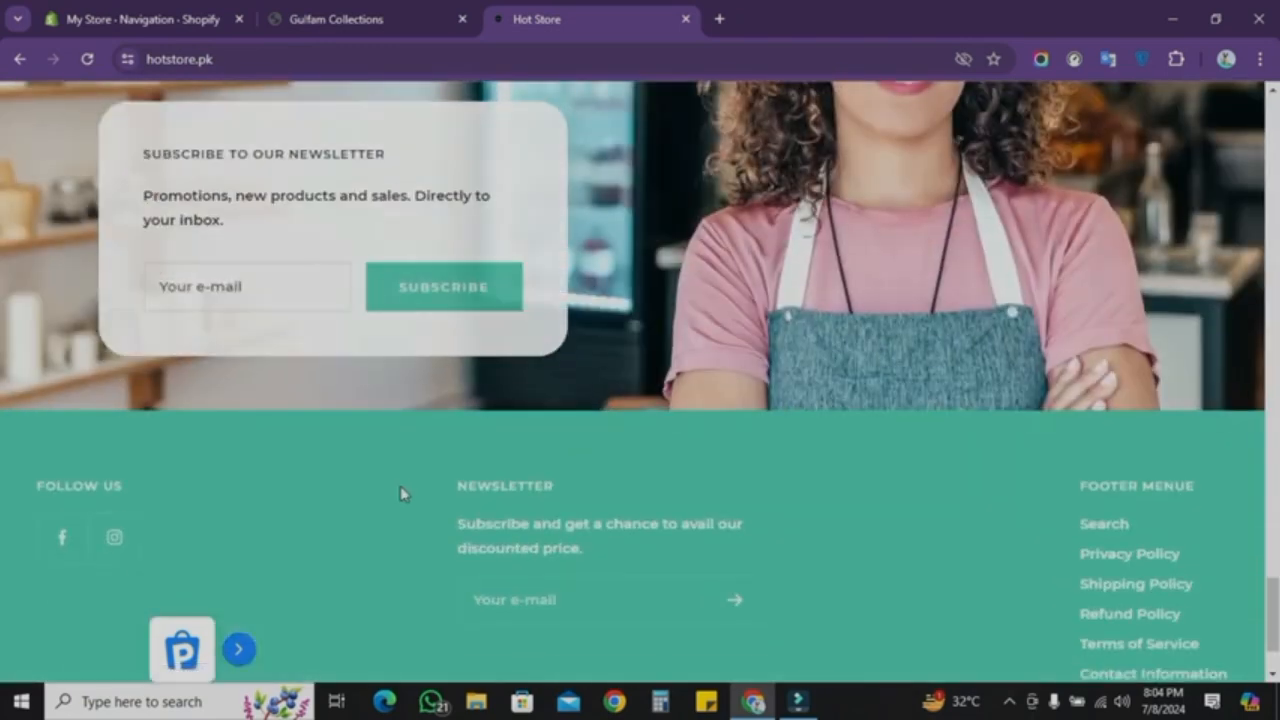
# Step: Open the footer menu and add a Privacy Policy link from the store policies
pyautogui.scroll(-1, 1007, 481)
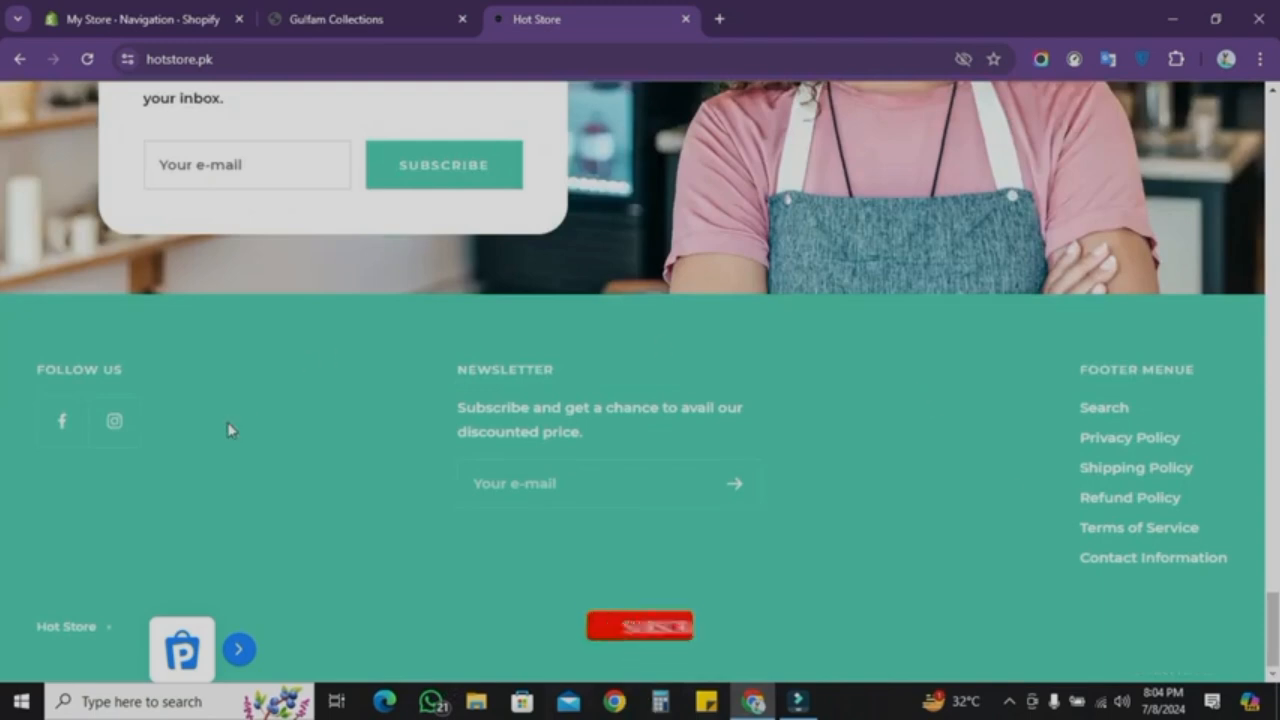
pyautogui.click(140, 19)
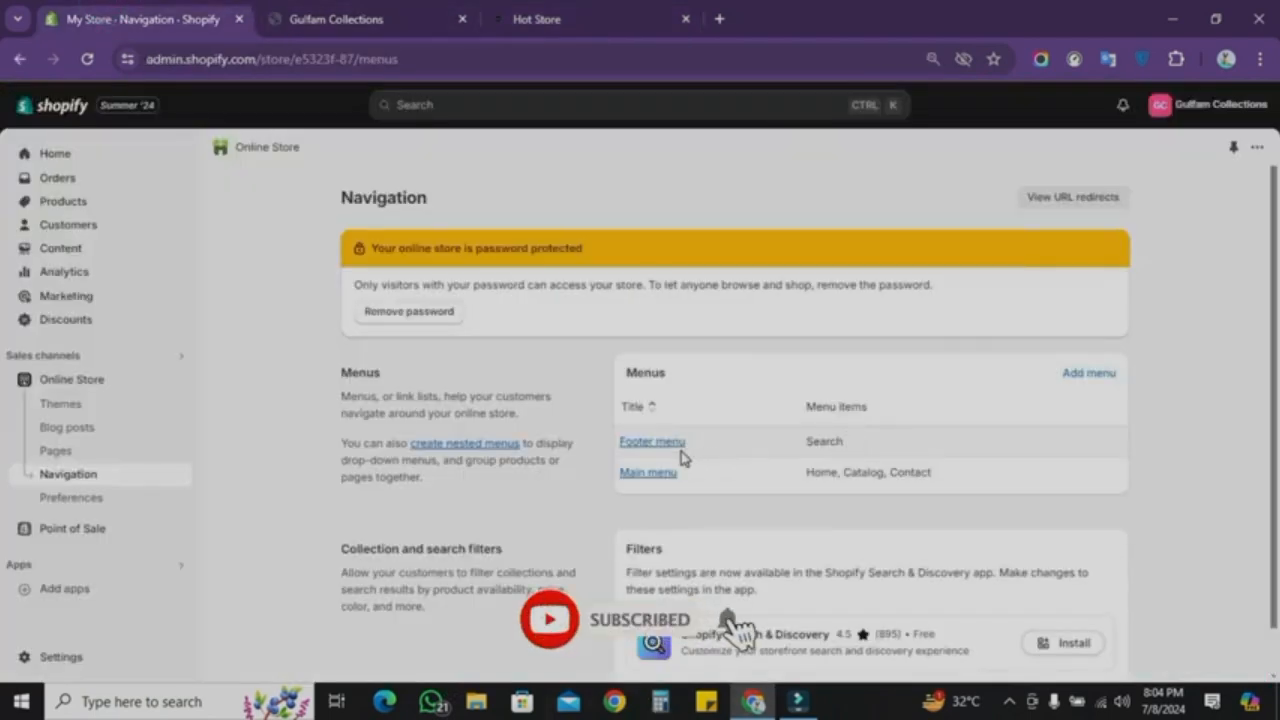
pyautogui.click(650, 443)
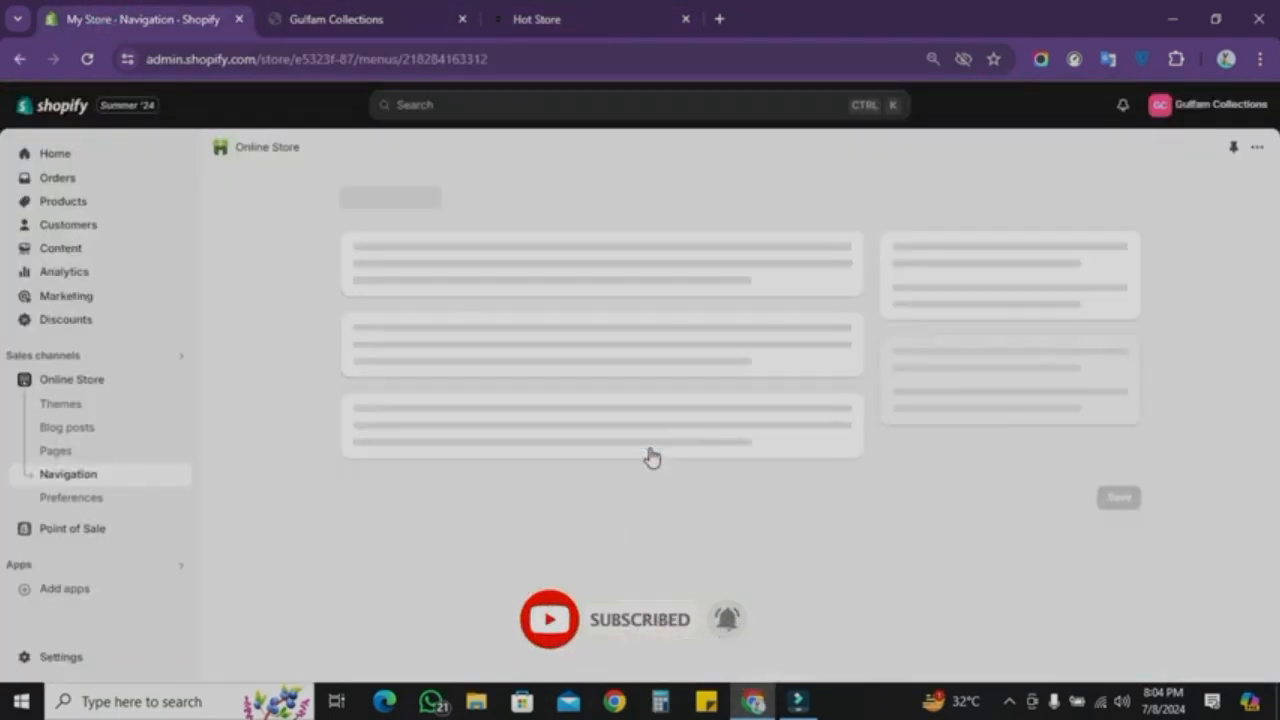
pyautogui.click(648, 453)
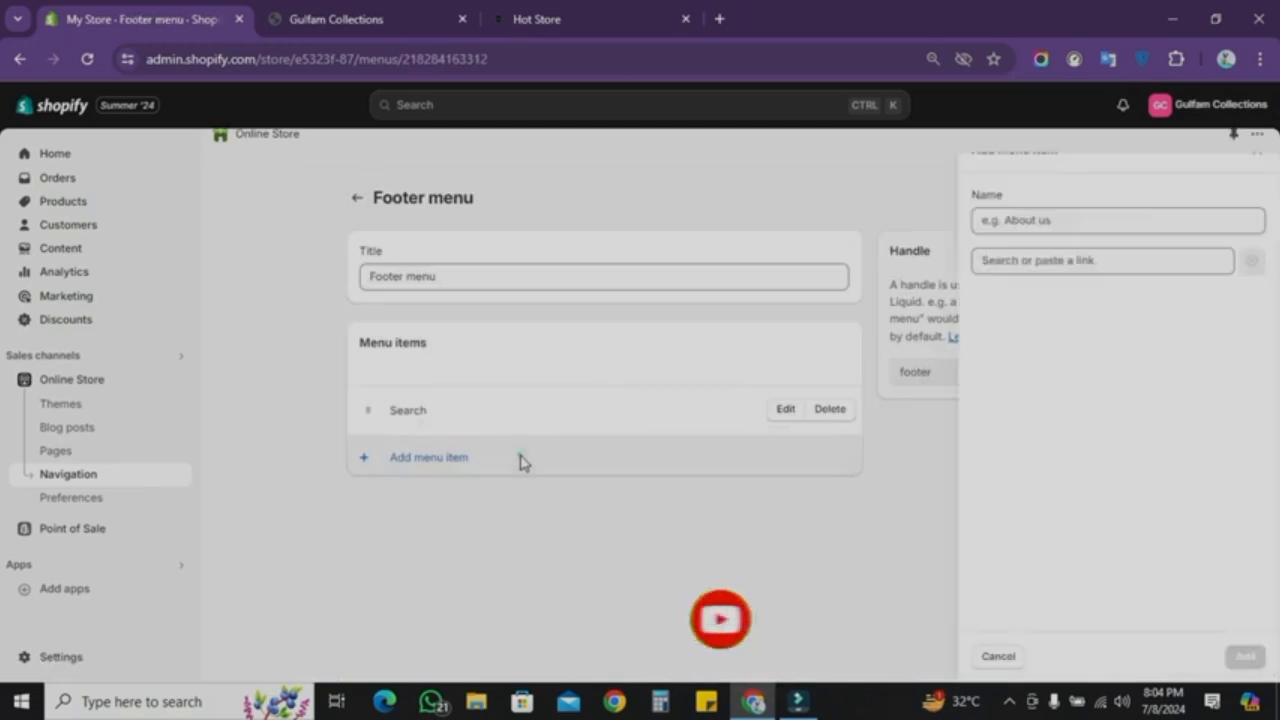
pyautogui.click(1100, 263)
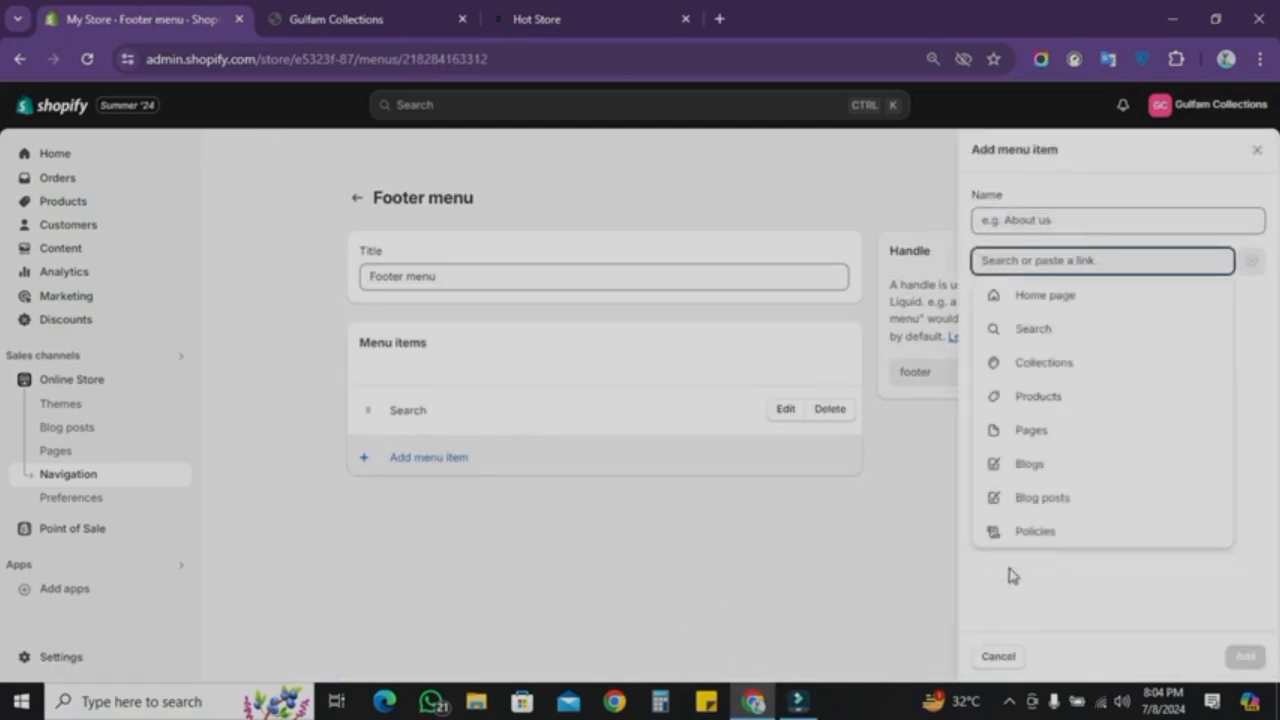
pyautogui.click(1031, 530)
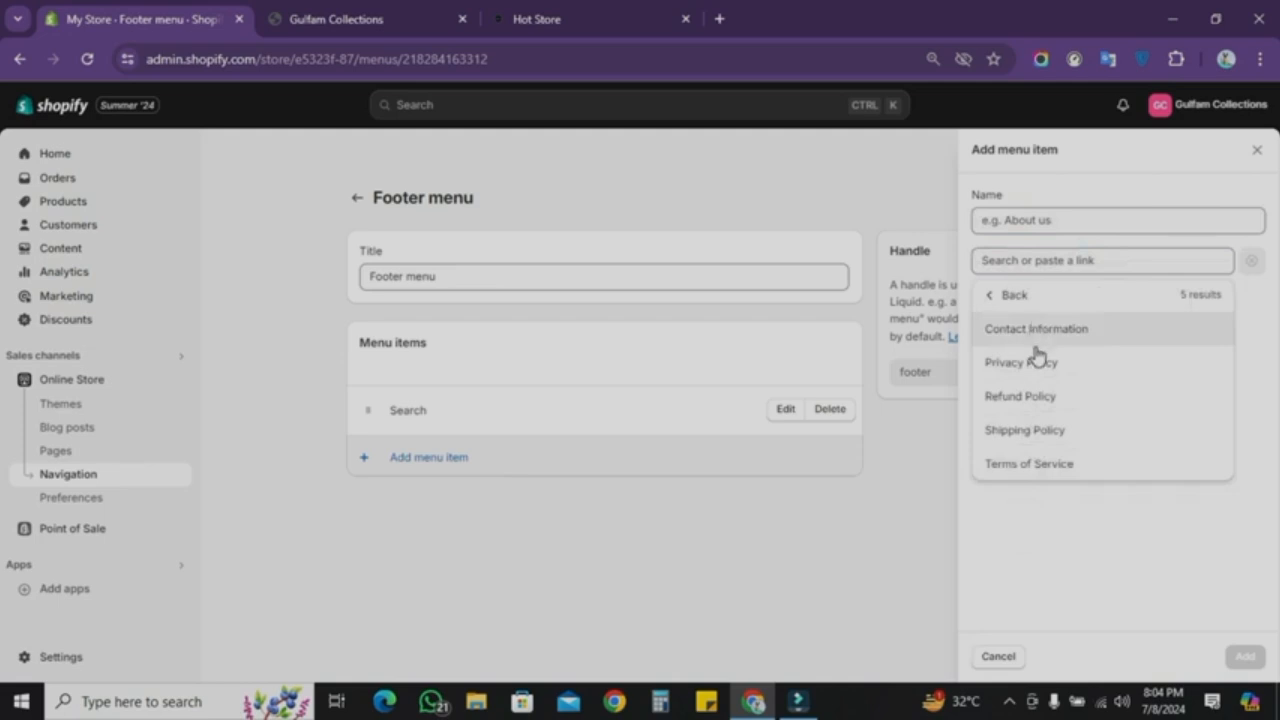
pyautogui.click(1038, 358)
pyautogui.click(1245, 656)
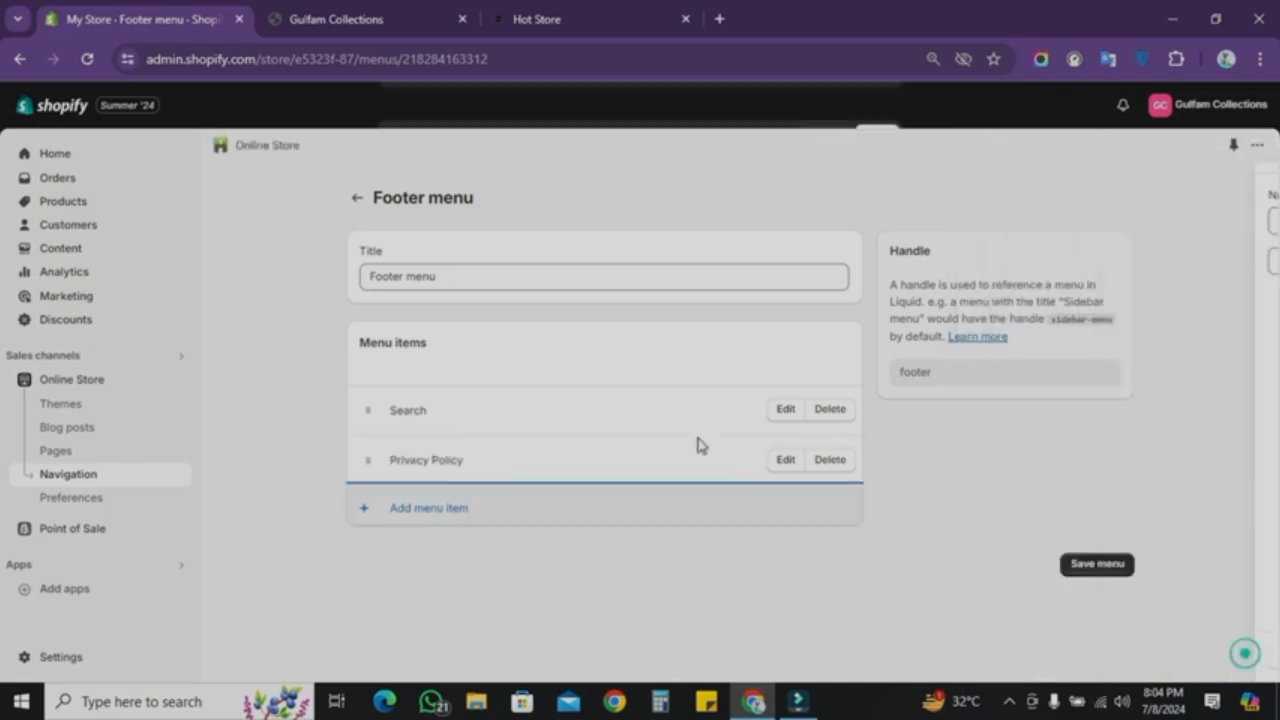
# Step: Add Refund Policy and Shipping Policy links to the footer menu
pyautogui.click(655, 508)
pyautogui.click(998, 259)
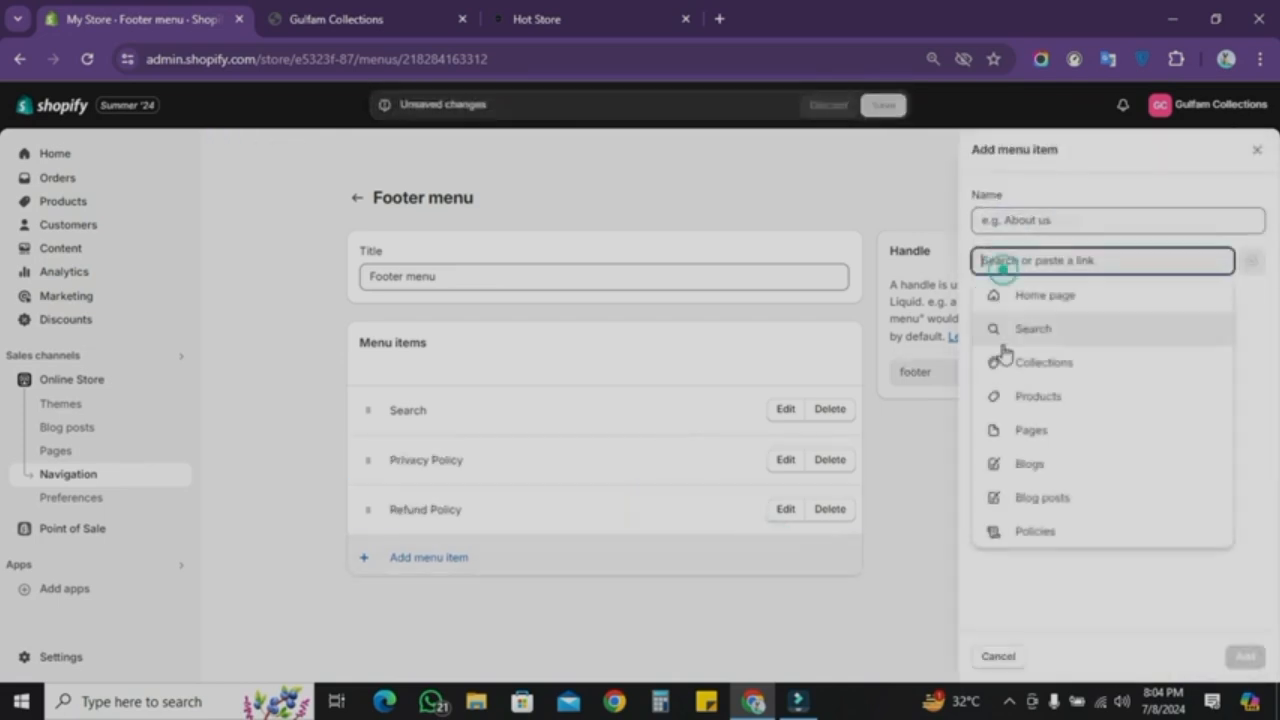
pyautogui.click(1034, 531)
pyautogui.click(1010, 430)
pyautogui.click(1245, 656)
# Step: Add Terms of Service and Contact Information policy links to the footer menu
pyautogui.click(424, 607)
pyautogui.click(1005, 259)
pyautogui.click(1030, 529)
pyautogui.click(1025, 468)
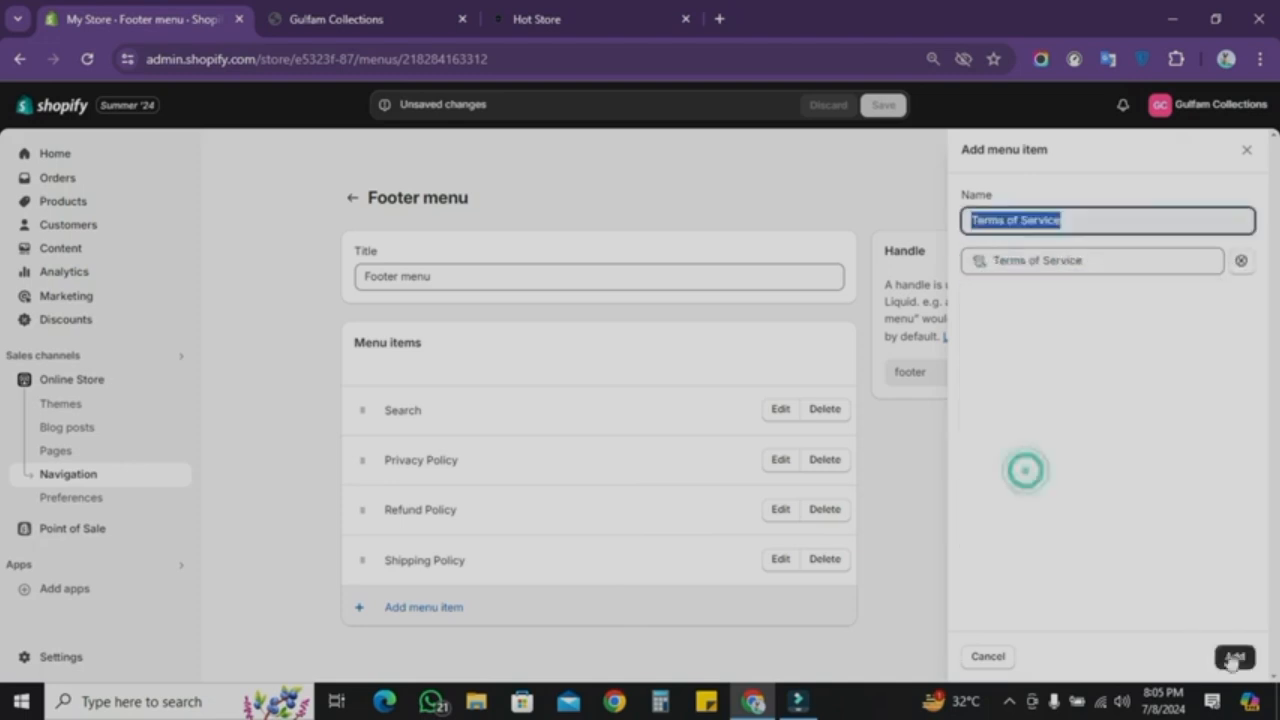
pyautogui.click(1235, 656)
pyautogui.click(729, 654)
pyautogui.click(994, 260)
pyautogui.click(1030, 529)
pyautogui.click(1017, 331)
pyautogui.click(1235, 656)
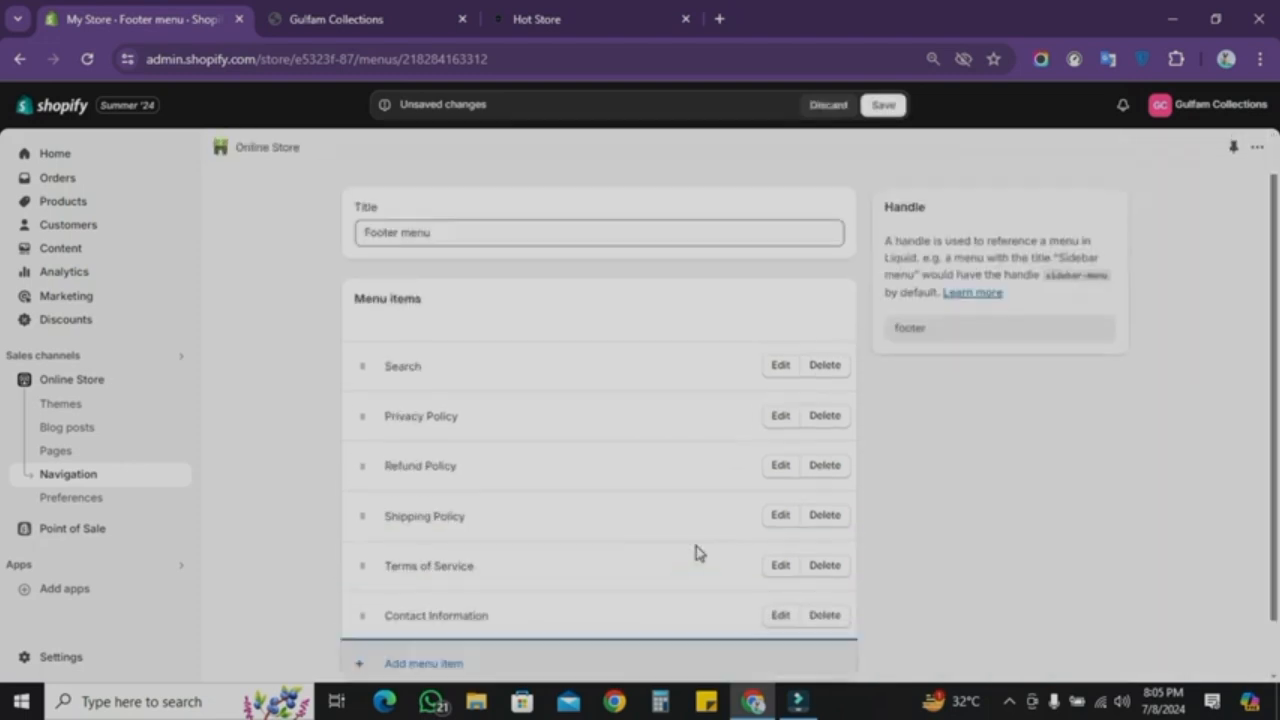
# Step: Move the Privacy Policy item below Shipping Policy and save the footer menu
pyautogui.scroll(-1, 696, 546)
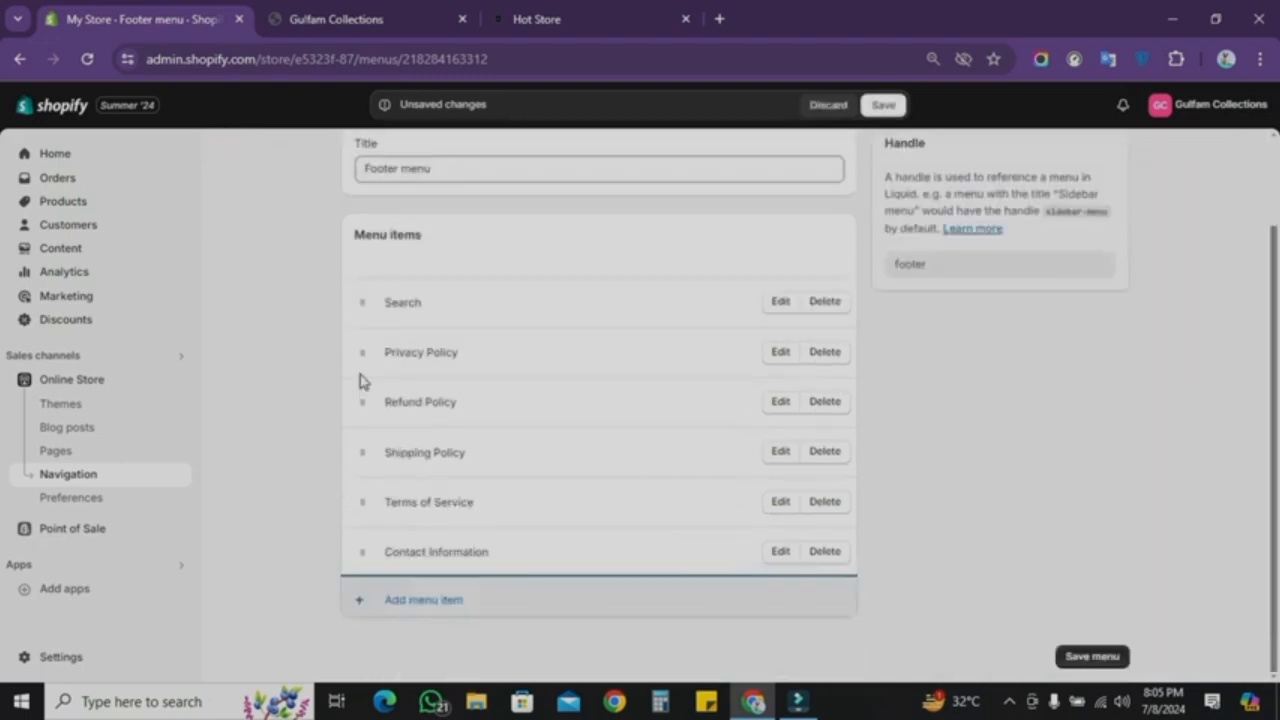
pyautogui.moveTo(360, 357); pyautogui.dragTo(360, 453)
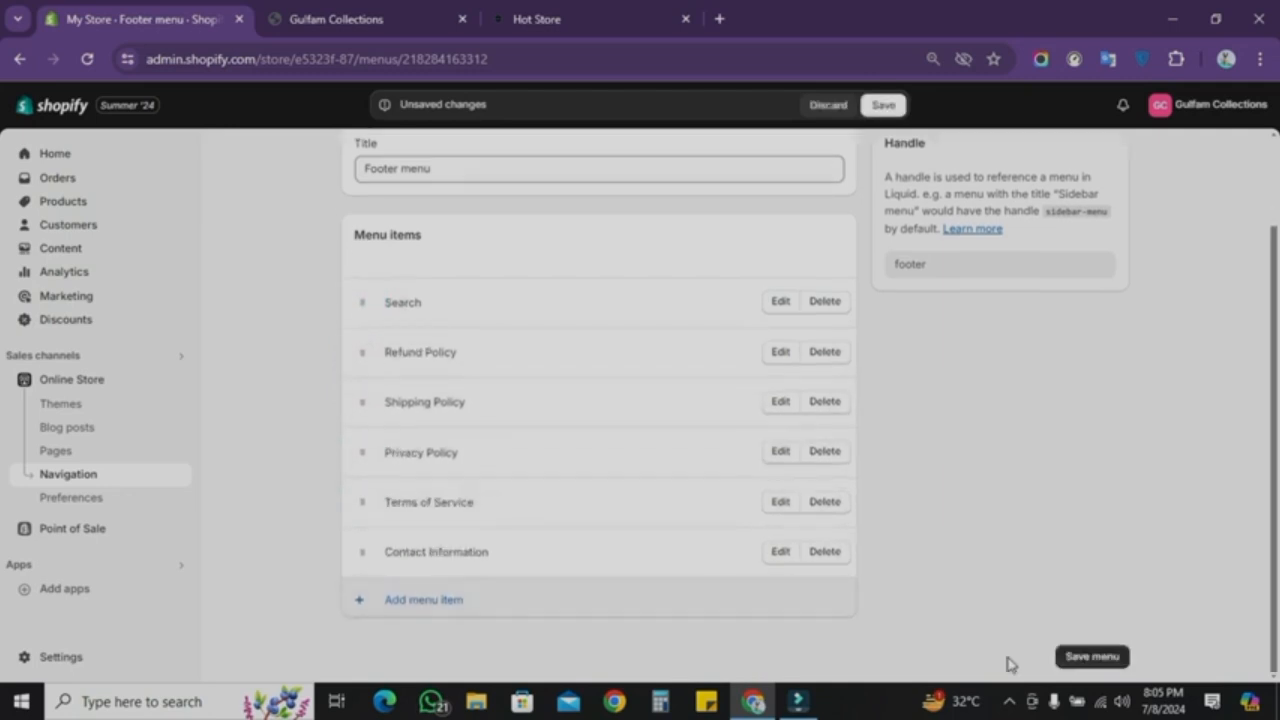
pyautogui.click(1088, 657)
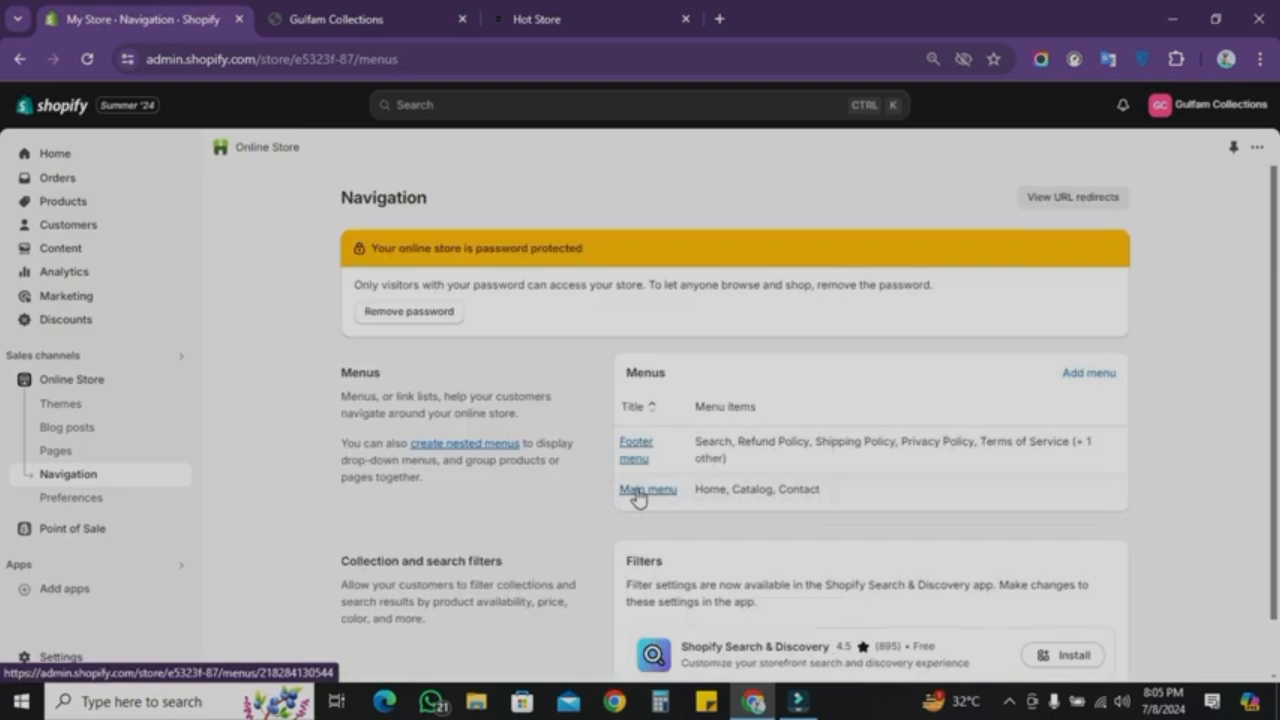
# Step: Rename the main menu's Catalog item to Our Exclusive Product and save the main menu
pyautogui.click(641, 487)
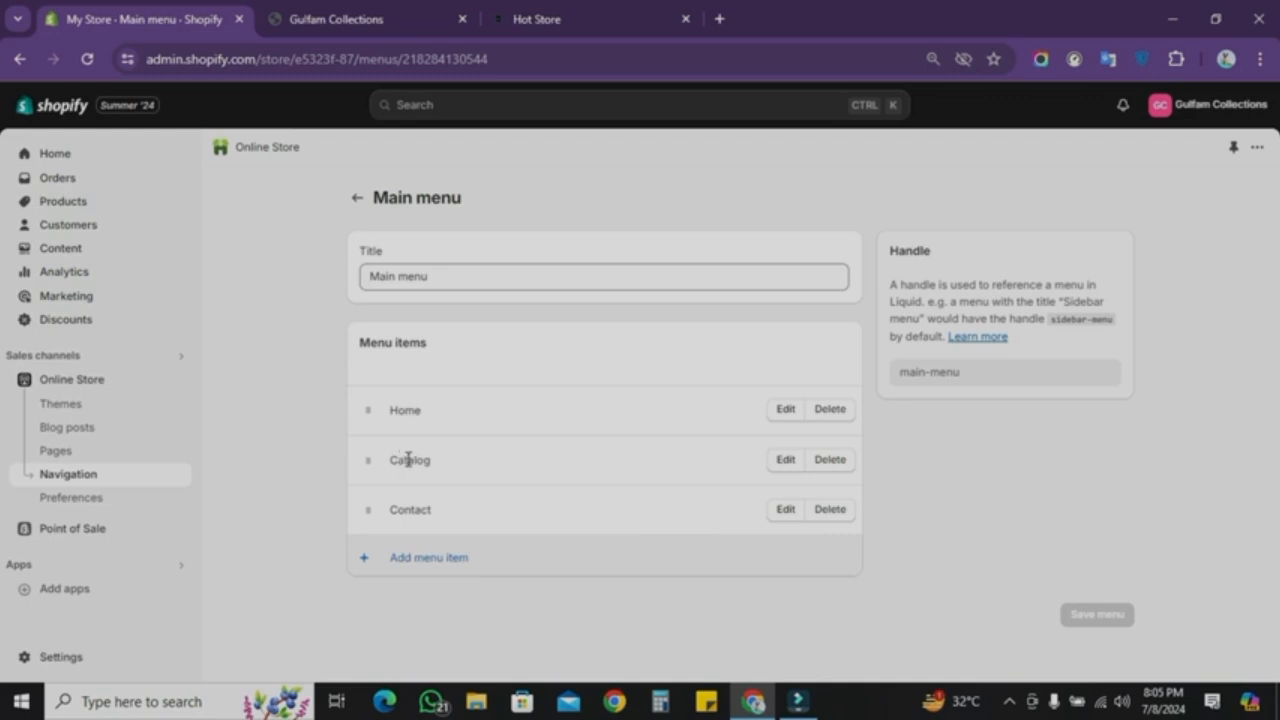
pyautogui.click(786, 462)
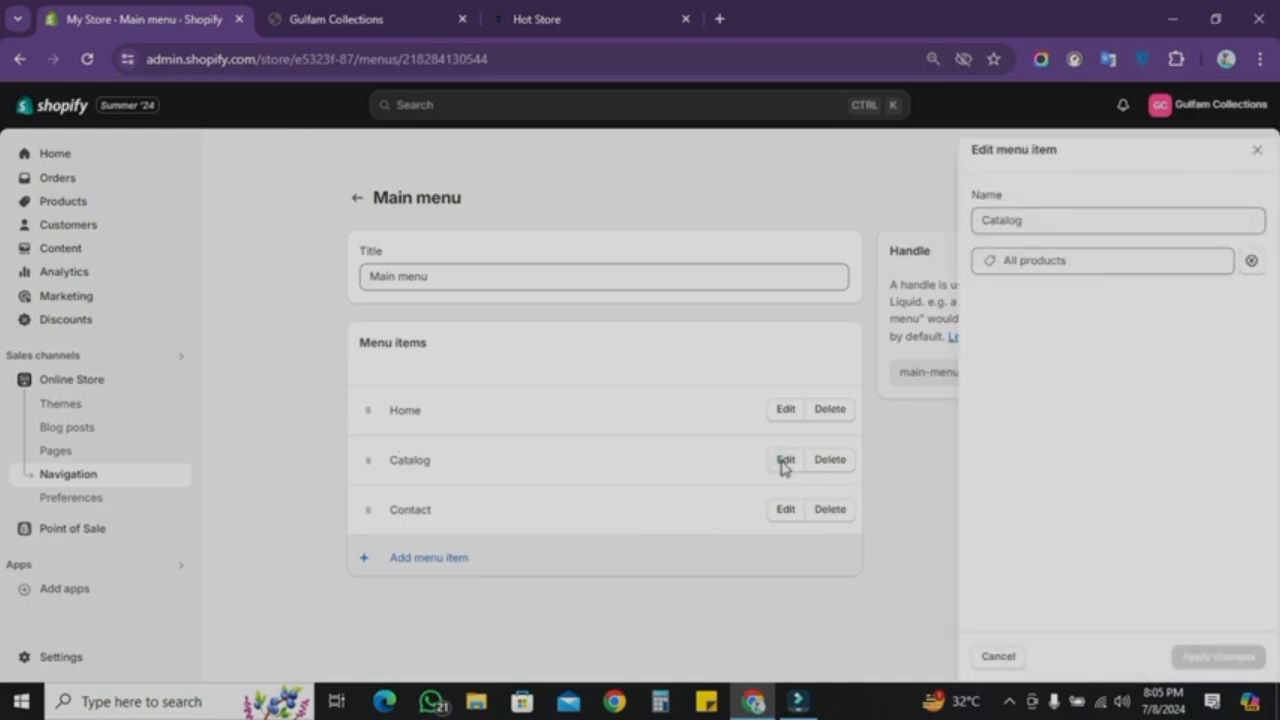
pyautogui.doubleClick(1049, 216)
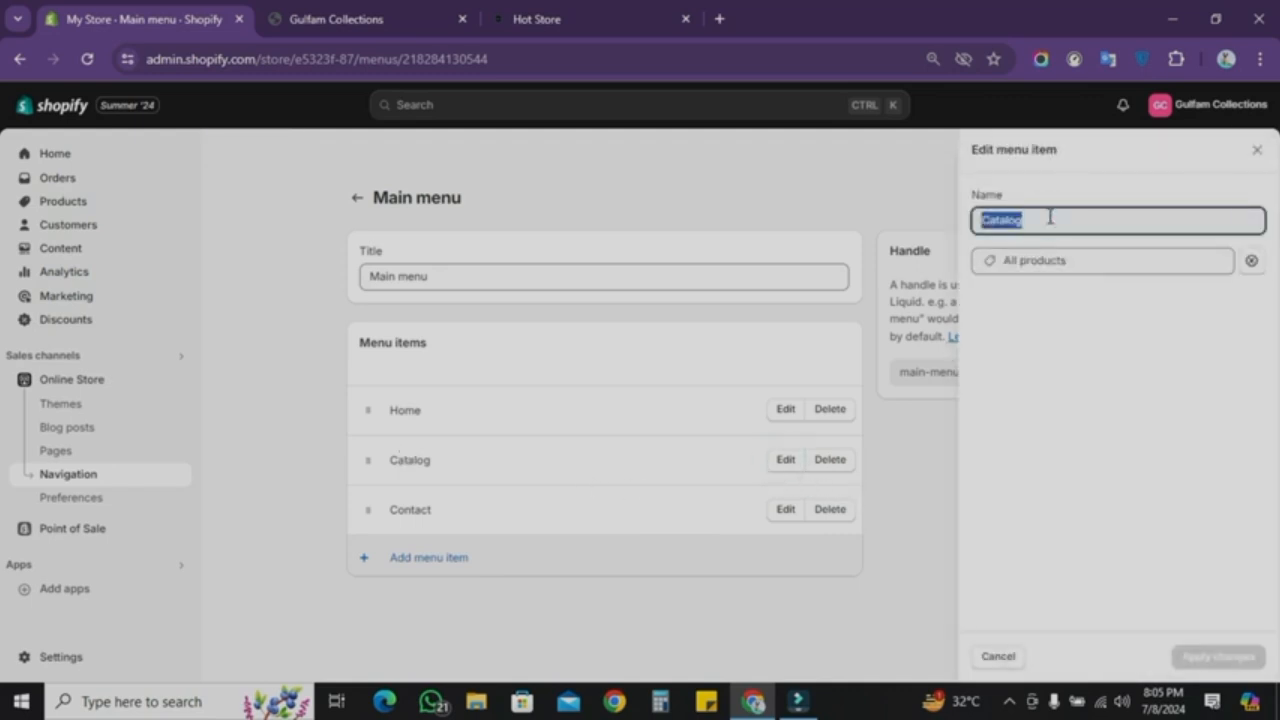
pyautogui.write('C')
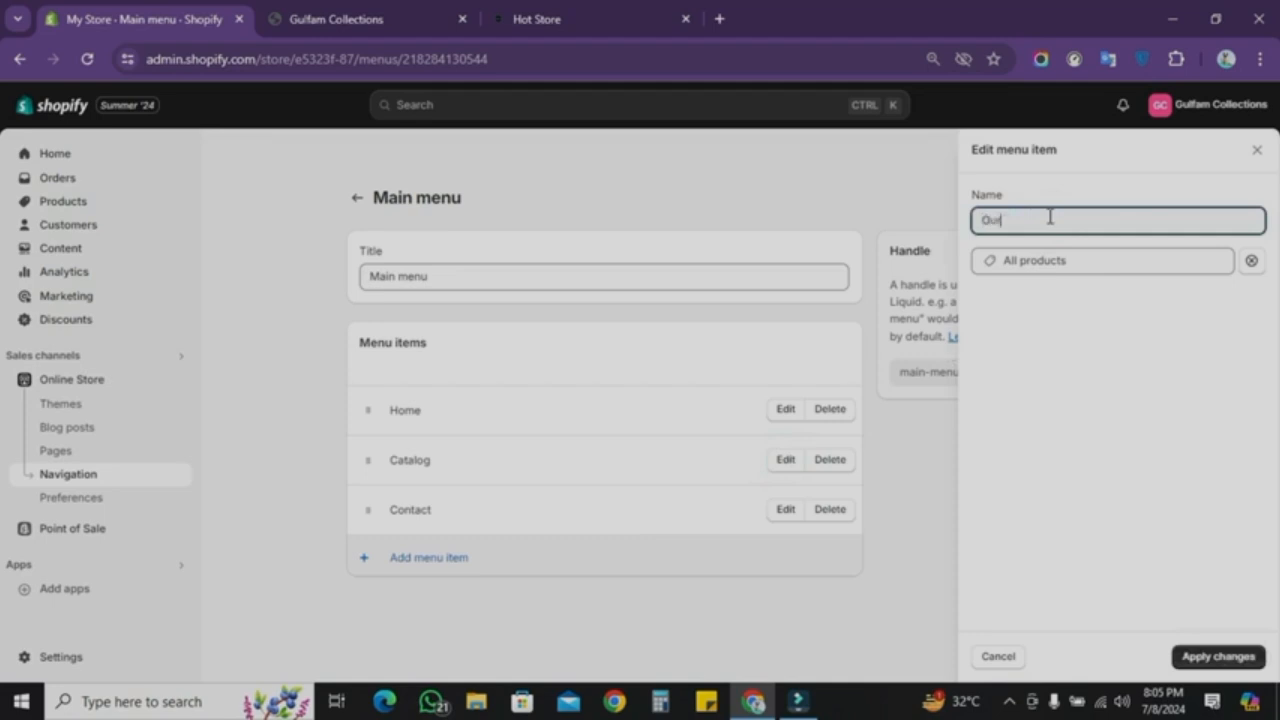
pyautogui.write('ur Exclusive Product')
pyautogui.click(1190, 652)
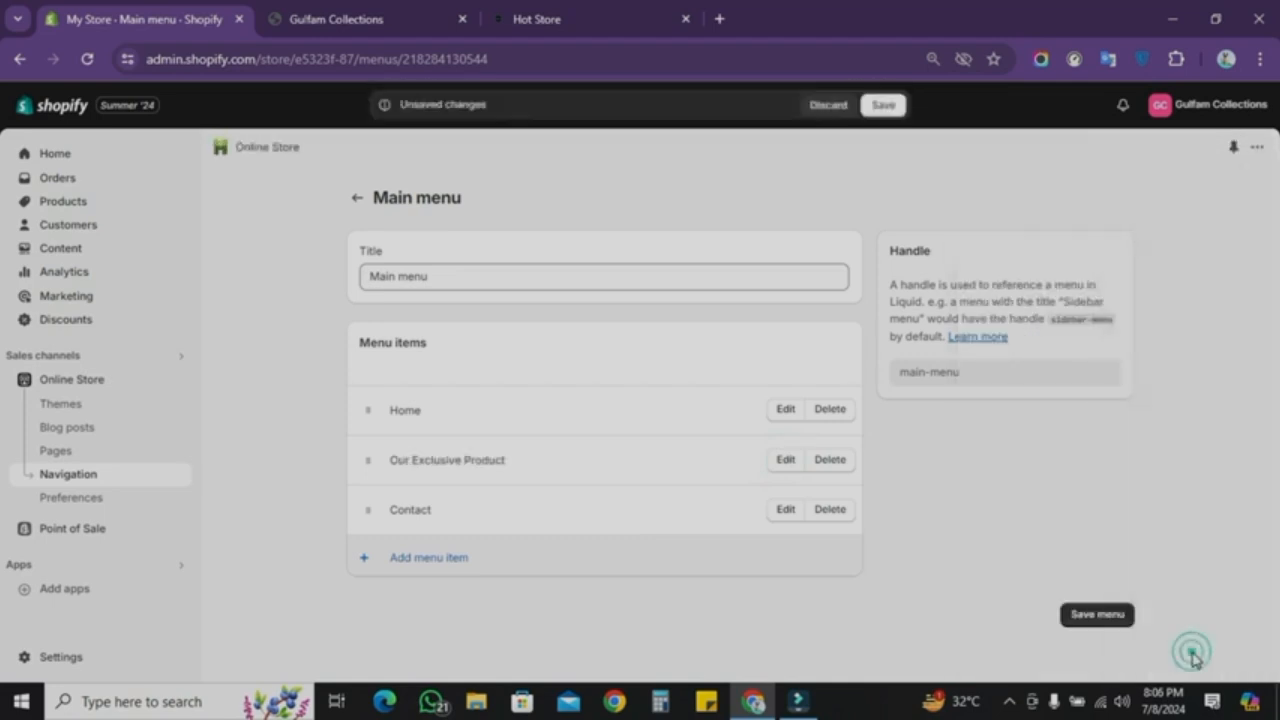
pyautogui.click(883, 104)
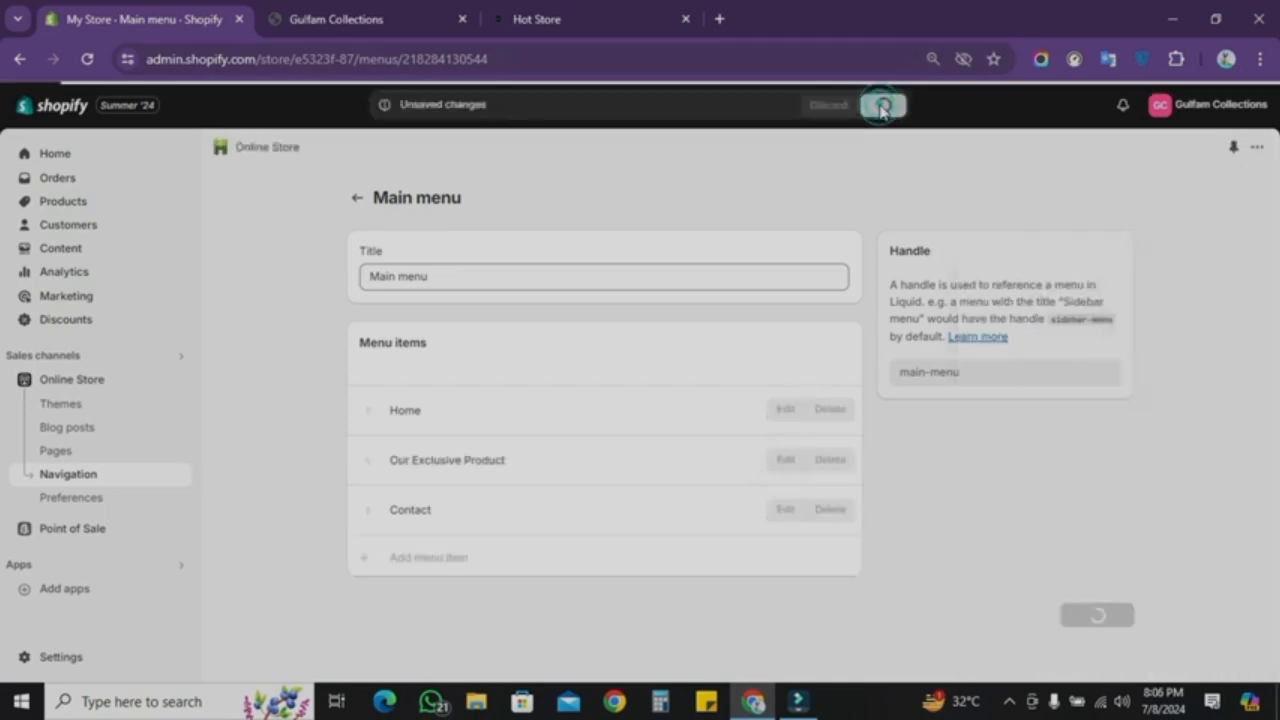
# Step: Examine the Hot Store Mini Grinder product page on the Hot Store reference site
pyautogui.click(88, 384)
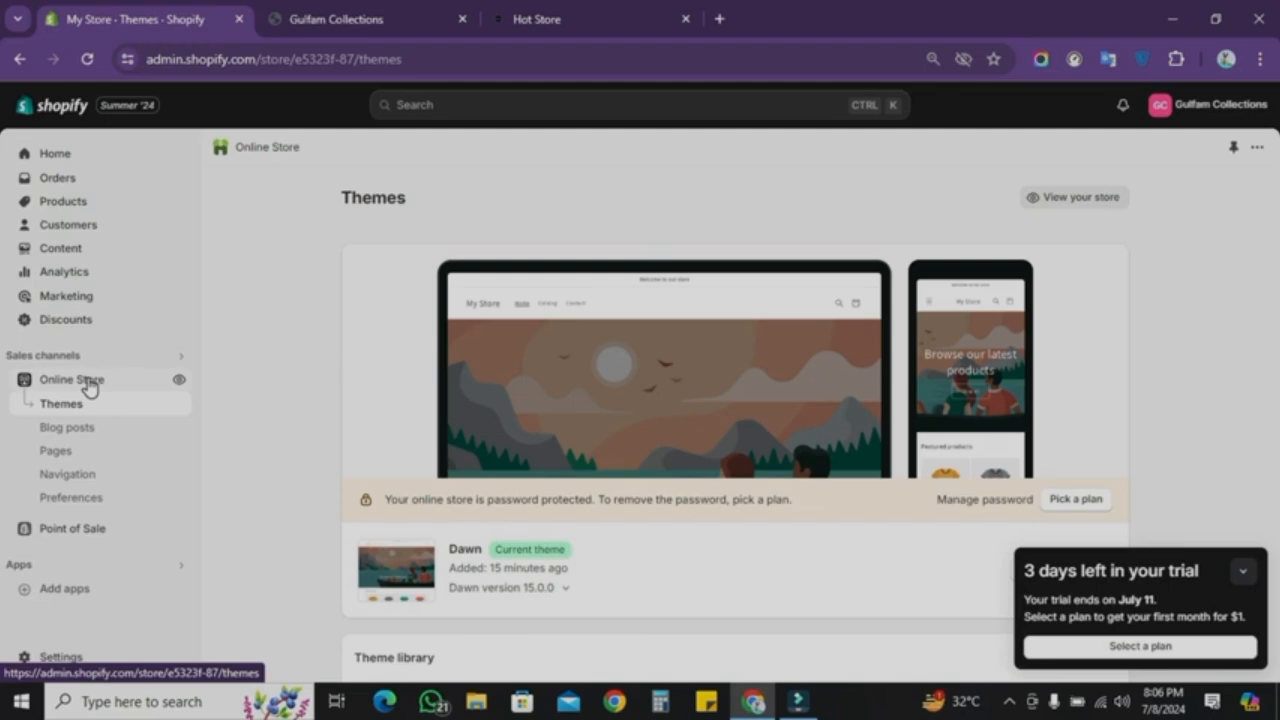
pyautogui.click(586, 14)
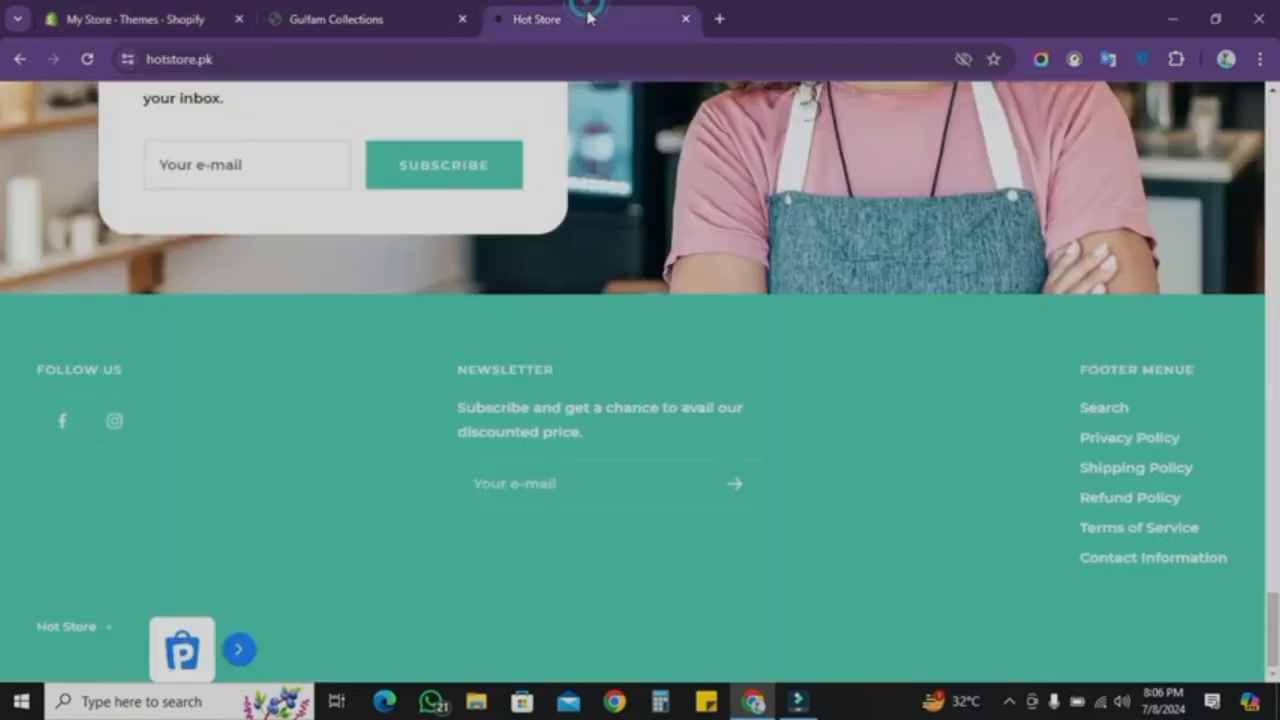
pyautogui.scroll(3, 602, 498)
pyautogui.scroll(10, 602, 498)
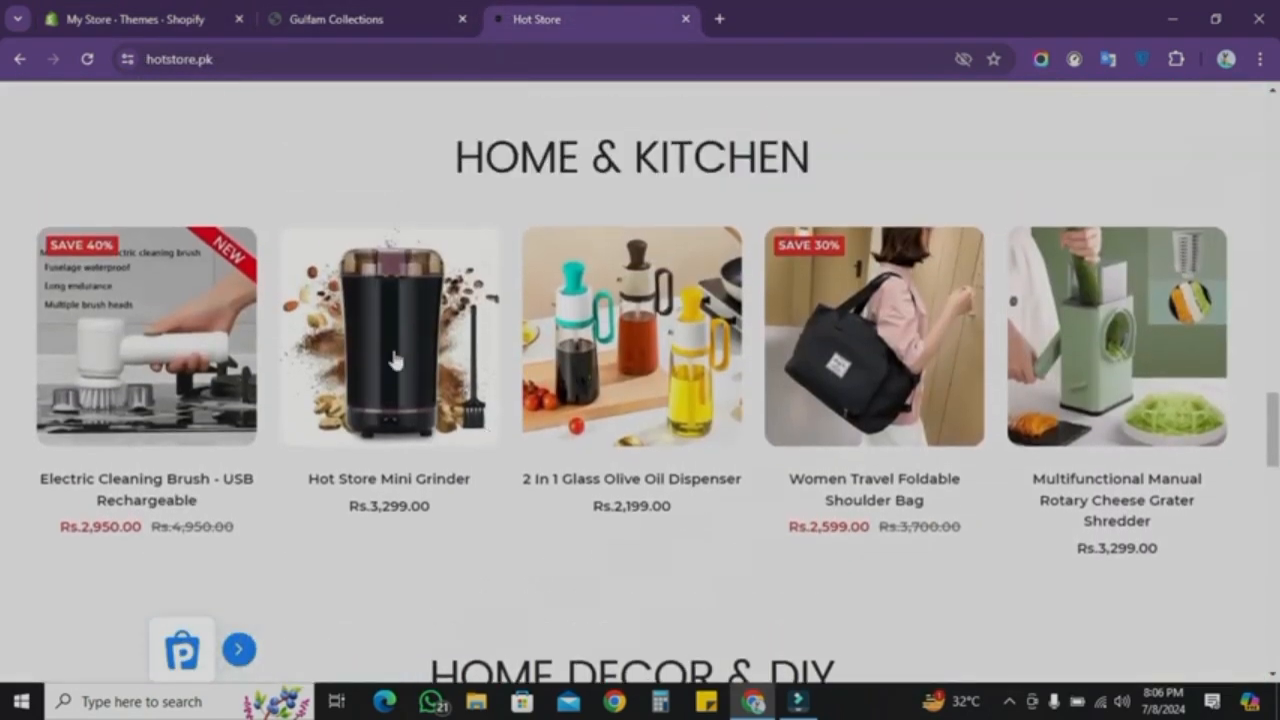
pyautogui.click(390, 342)
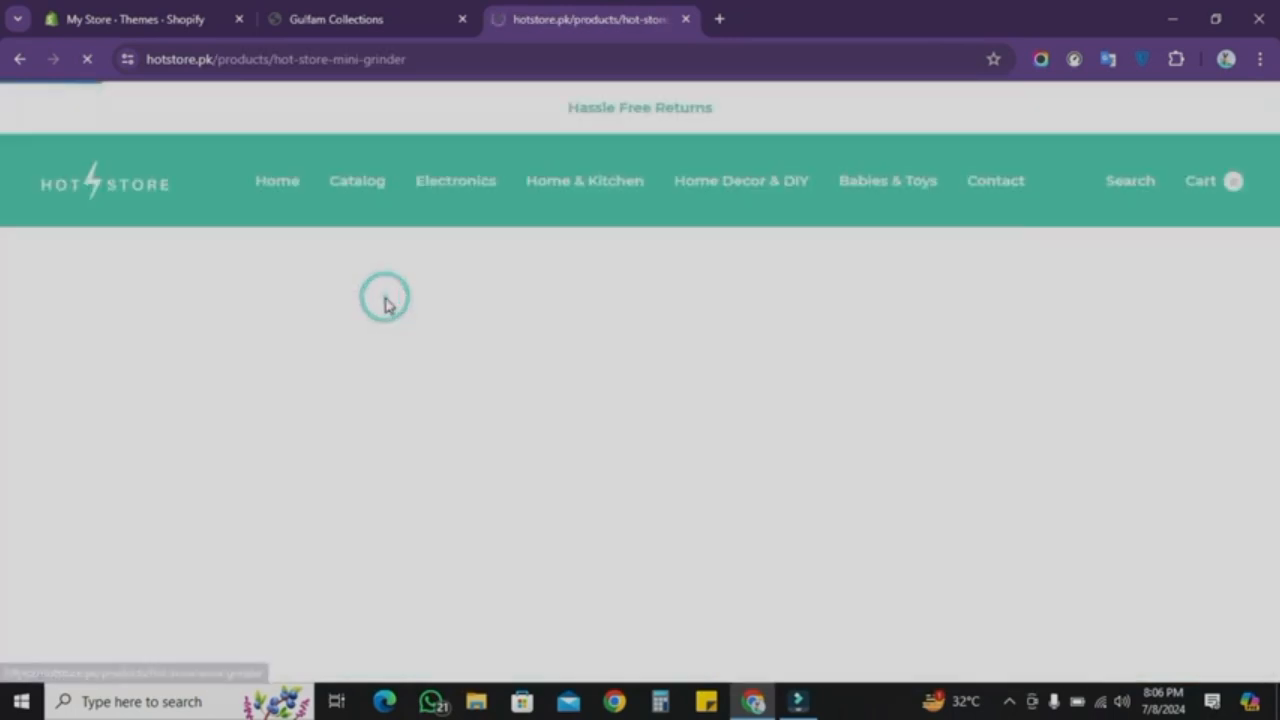
pyautogui.scroll(-4, 675, 540)
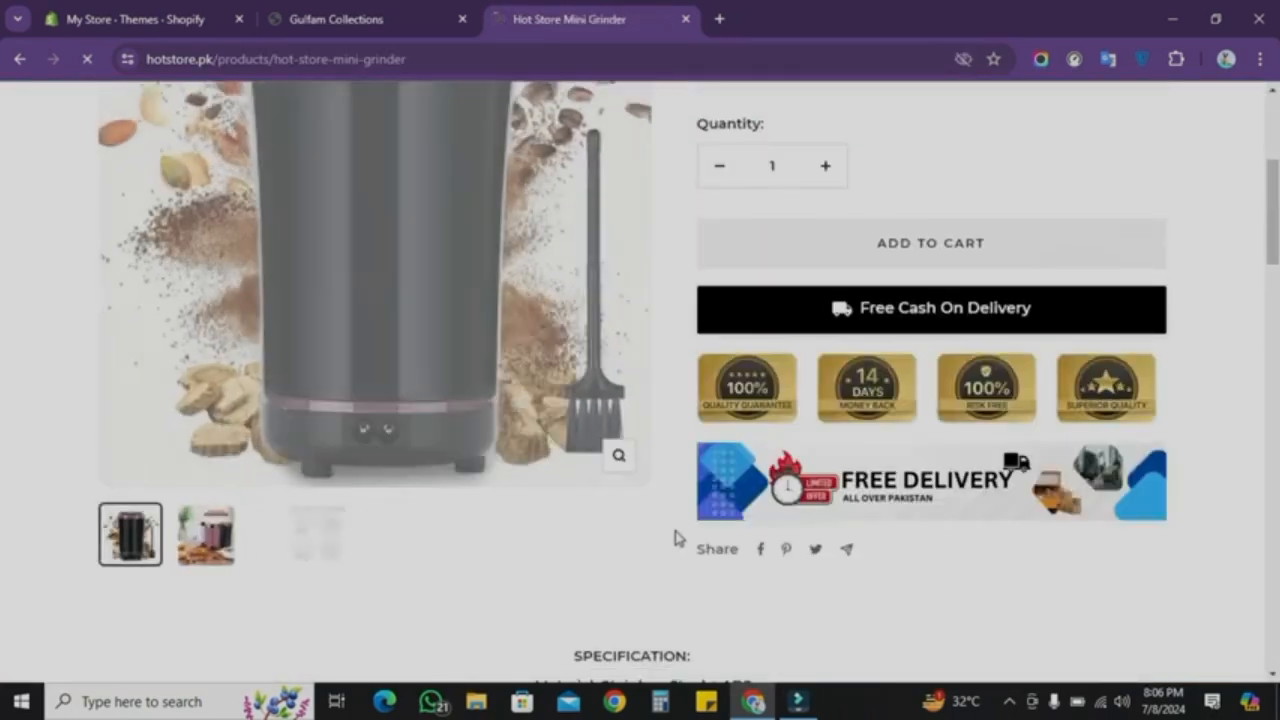
pyautogui.scroll(-1, 675, 538)
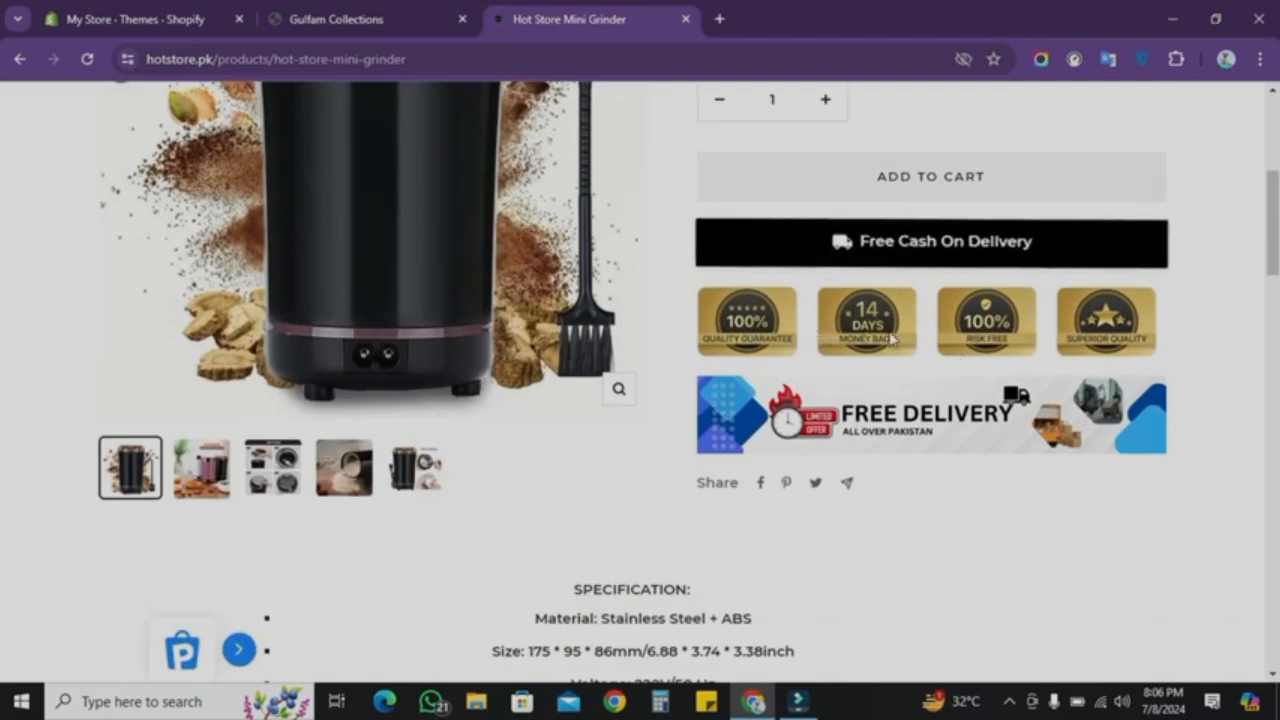
pyautogui.scroll(2, 876, 505)
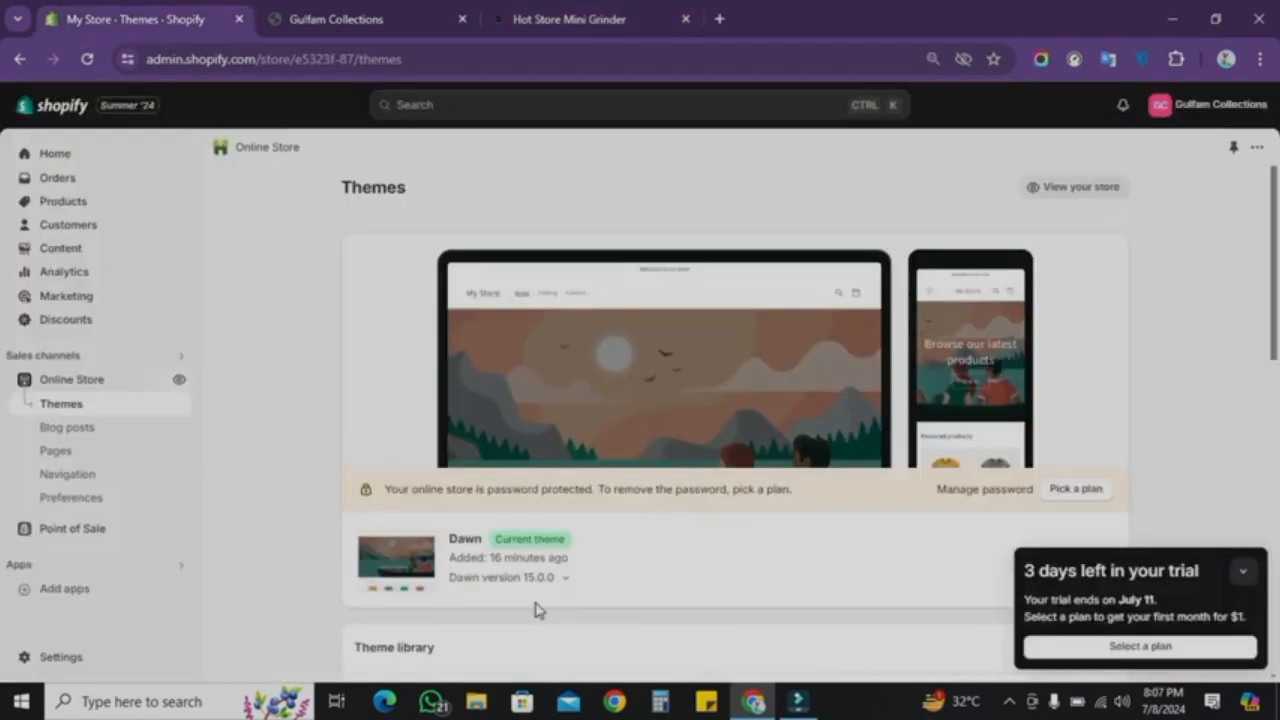
pyautogui.scroll(-2, 548, 605)
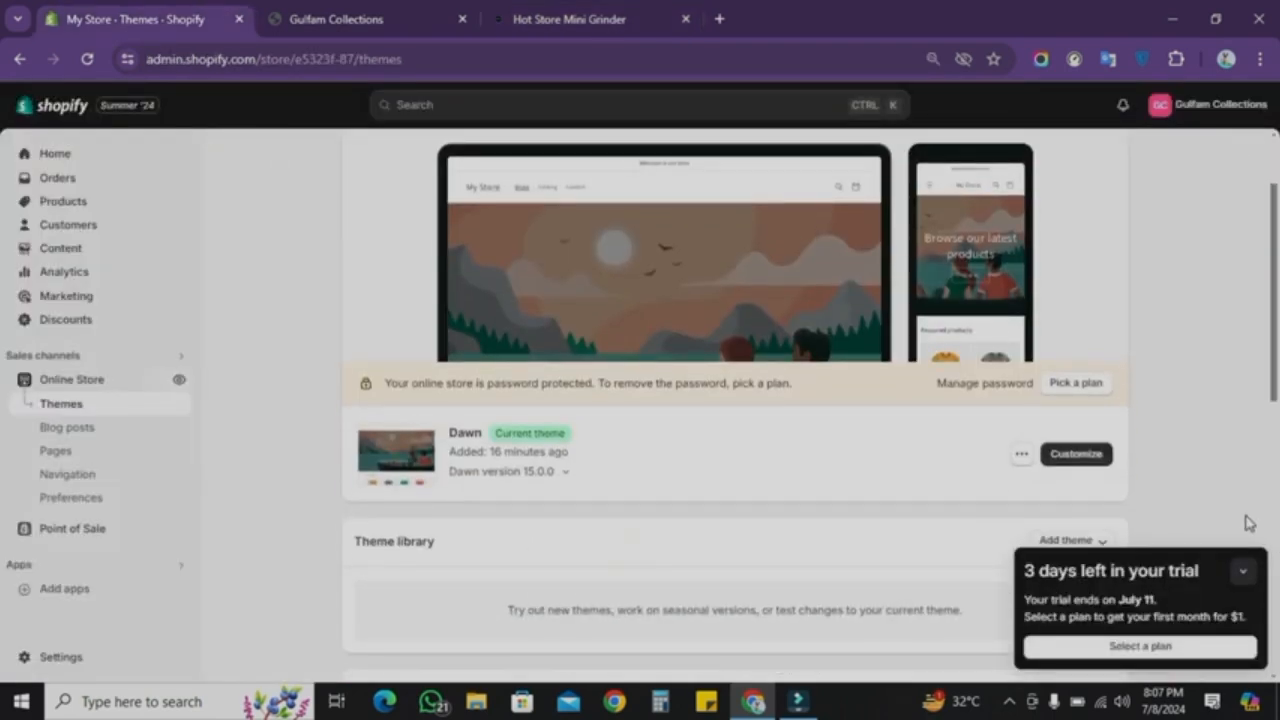
# Step: Upload the Single Product Design Theme.zip theme and publish it to replace the Dawn theme
pyautogui.click(1243, 571)
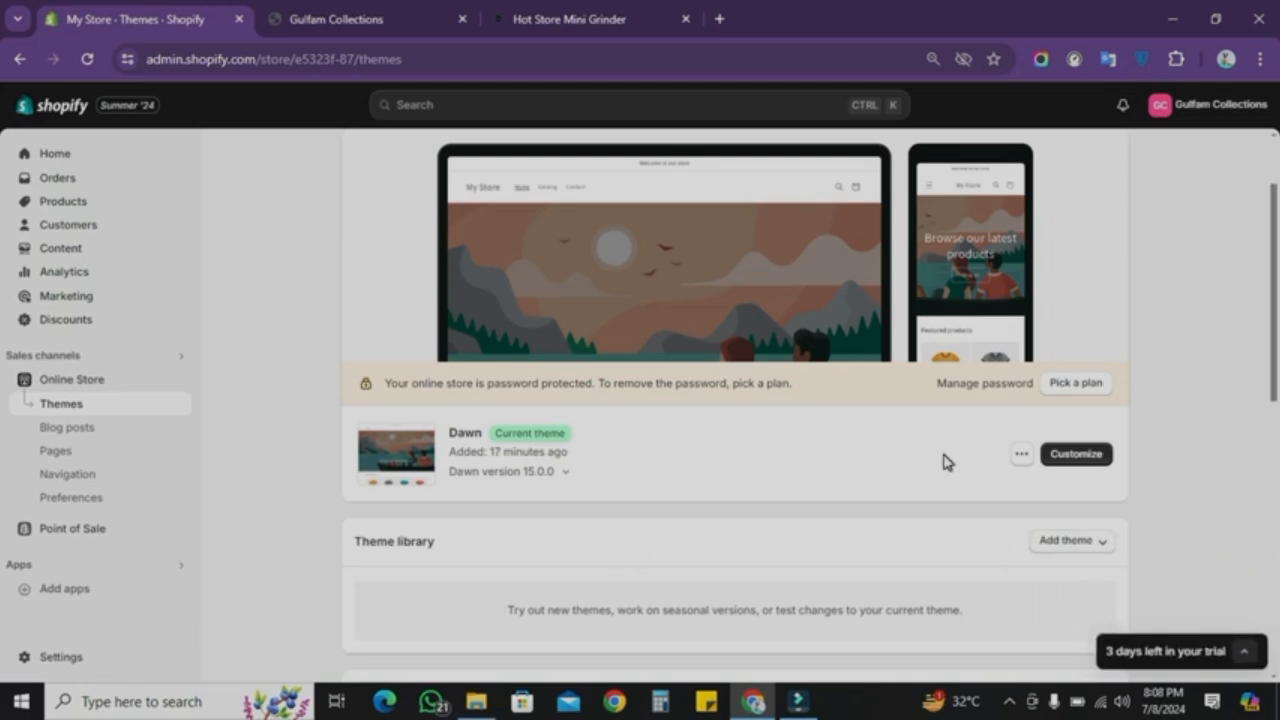
pyautogui.scroll(-1, 947, 462)
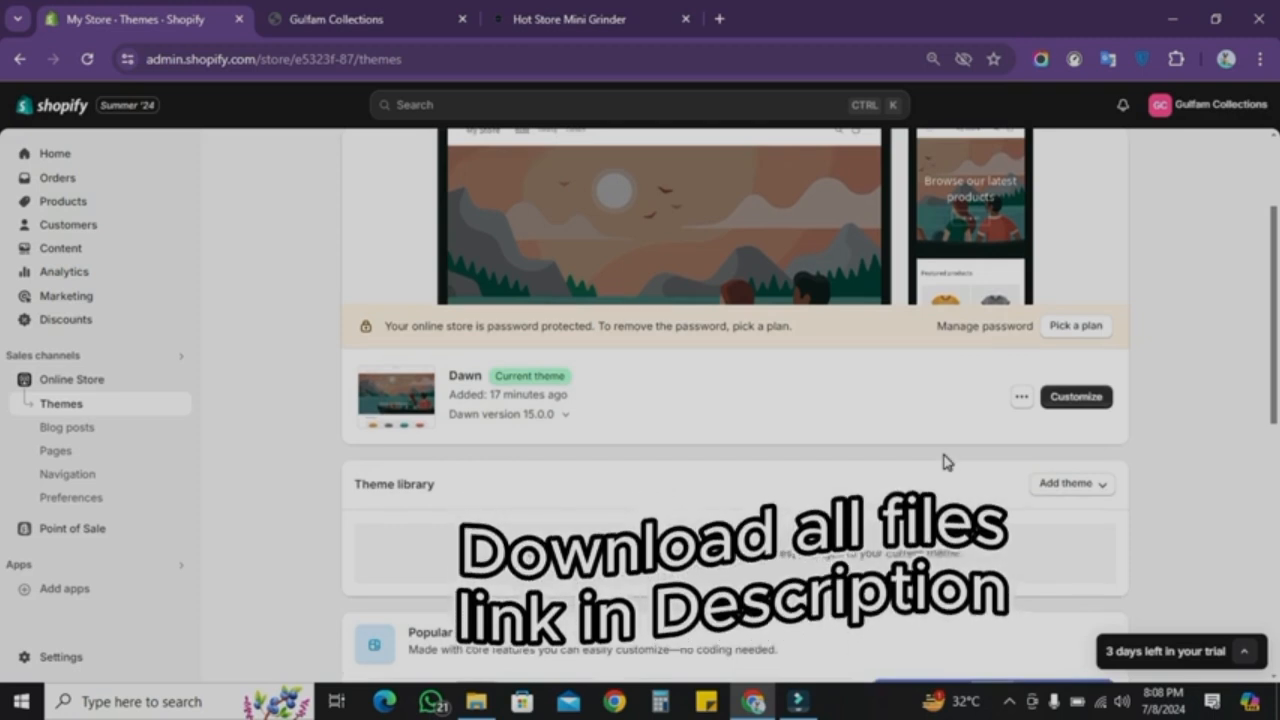
pyautogui.click(1052, 483)
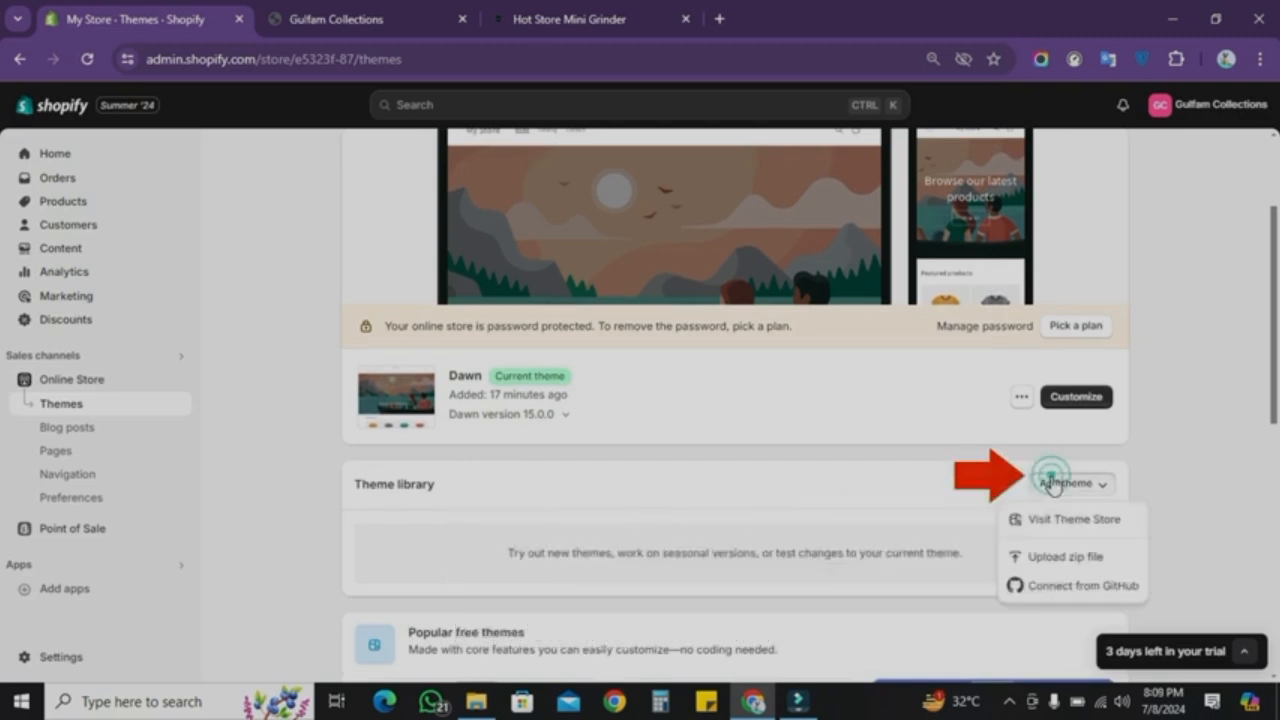
pyautogui.click(1057, 558)
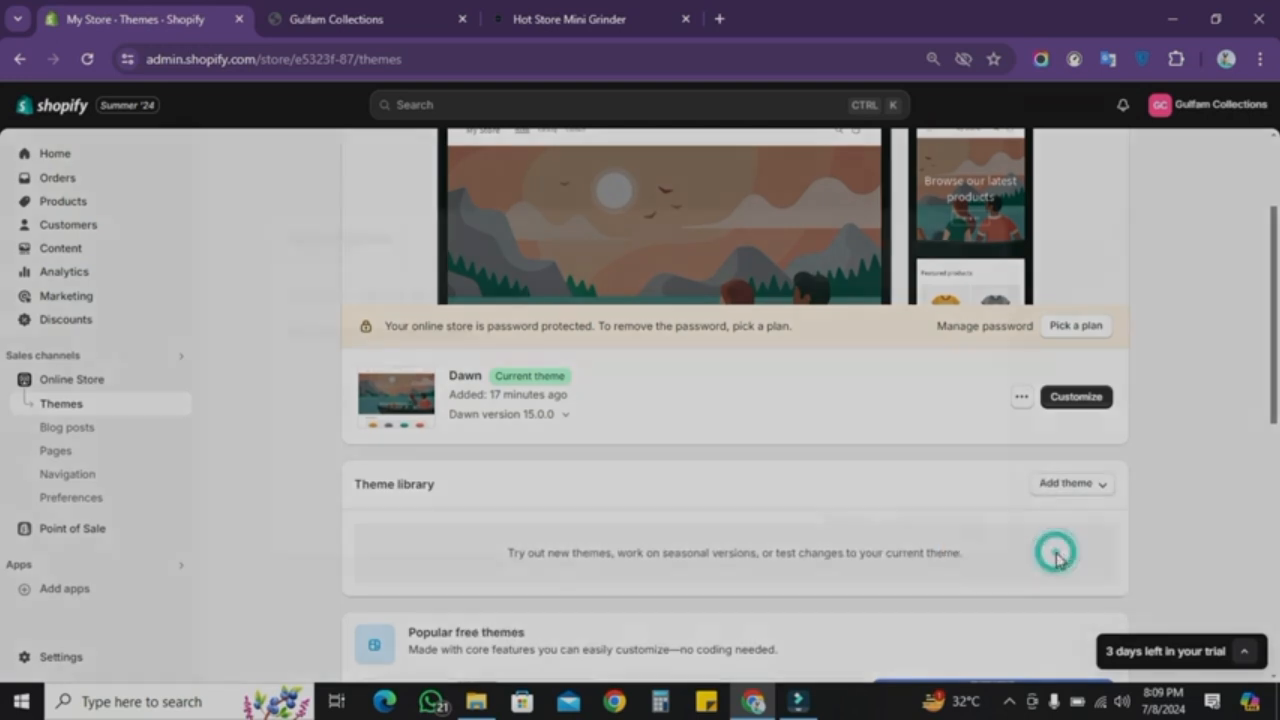
pyautogui.click(631, 412)
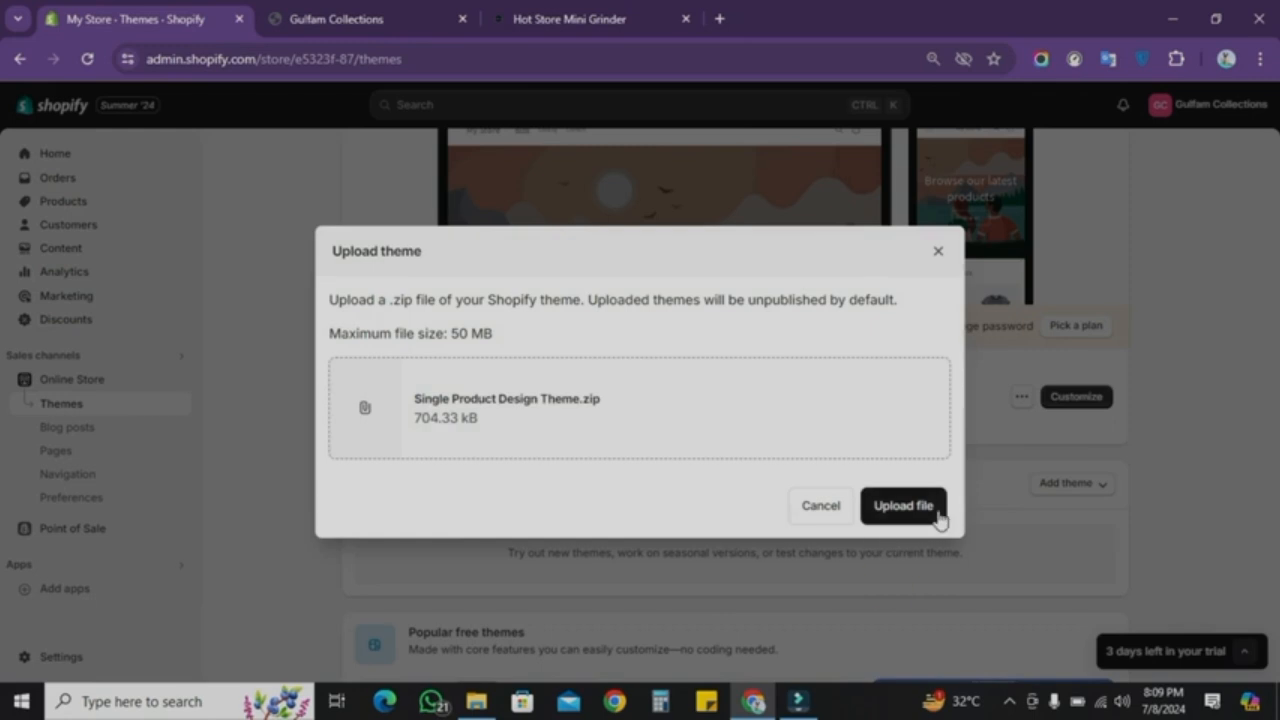
pyautogui.click(940, 510)
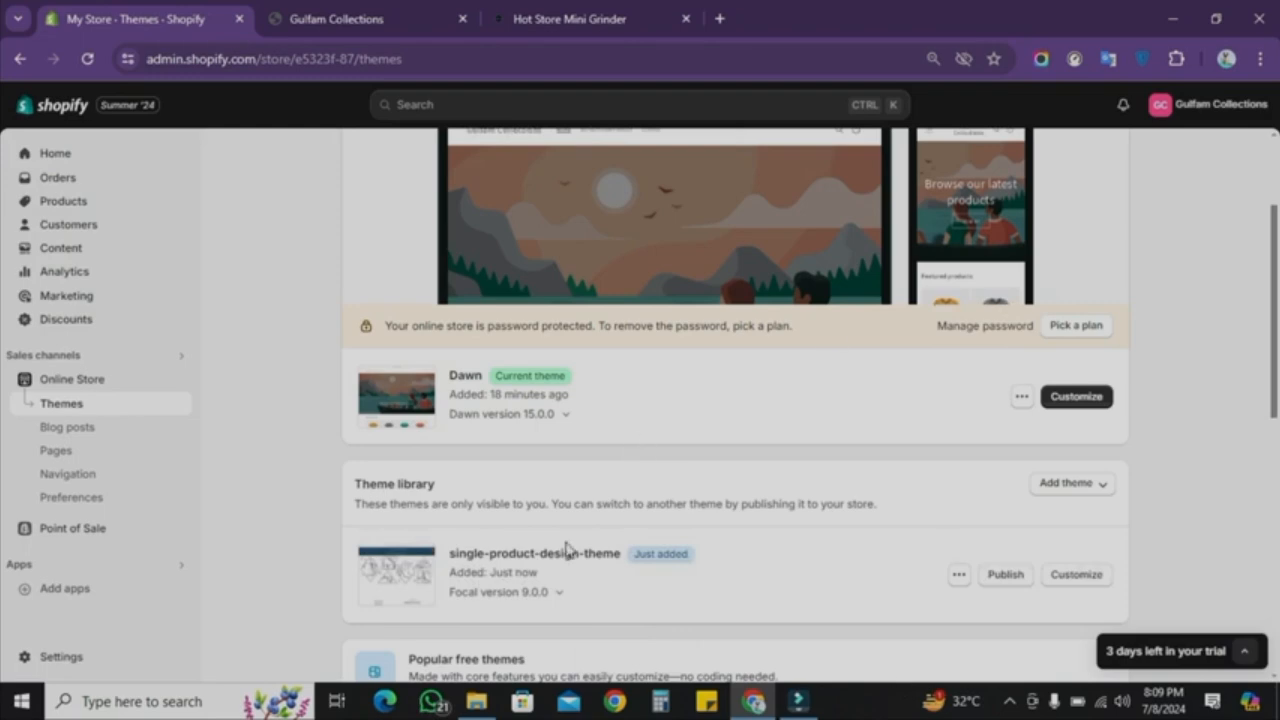
pyautogui.click(1008, 576)
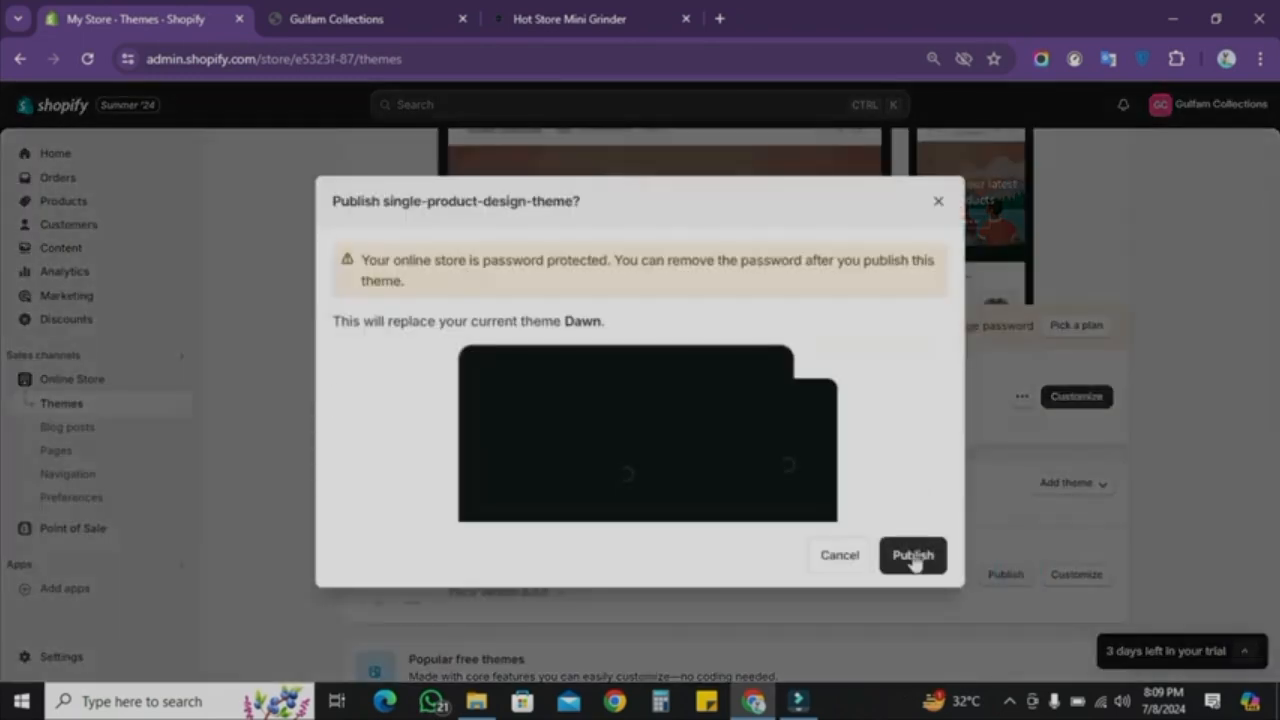
pyautogui.click(912, 564)
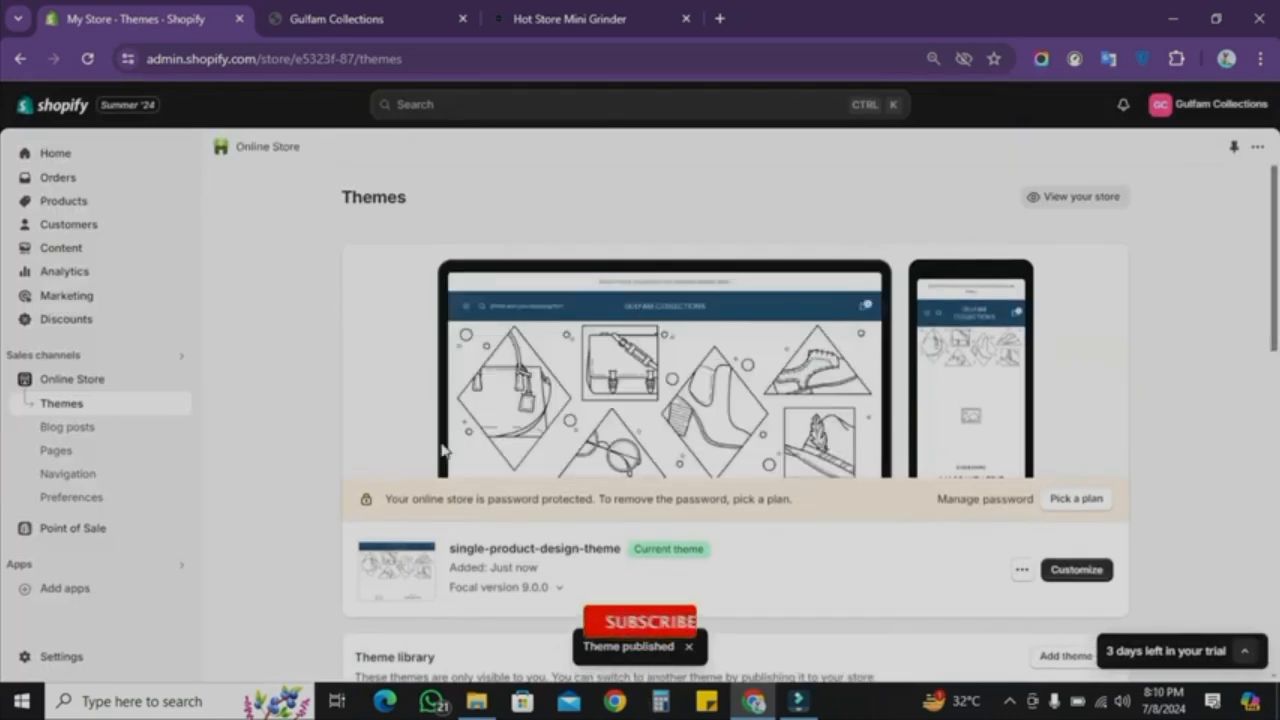
pyautogui.click(177, 383)
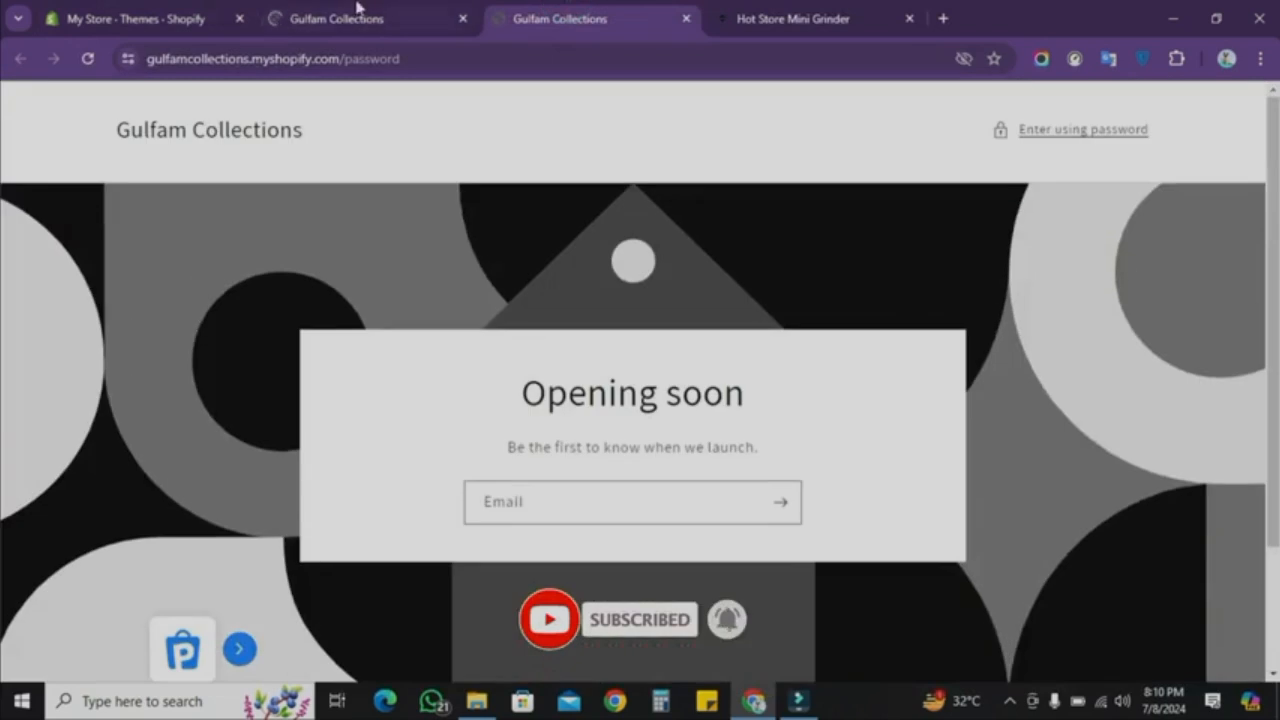
pyautogui.click(369, 12)
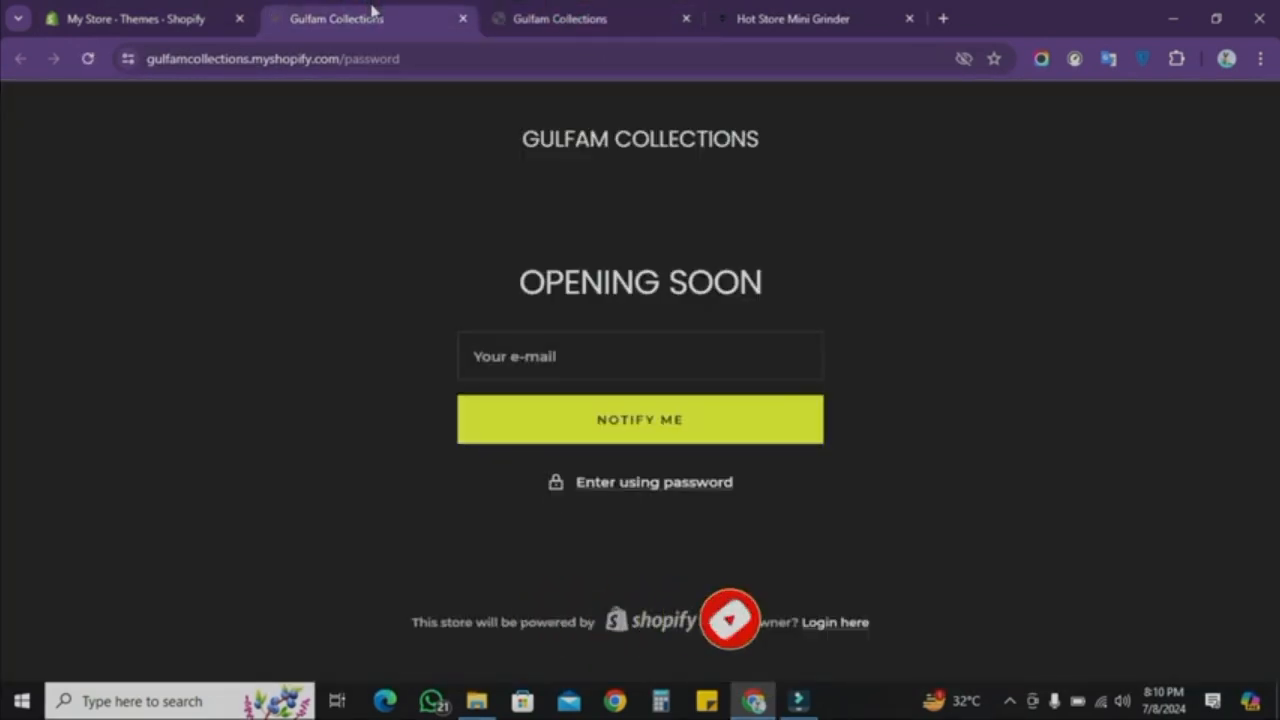
pyautogui.click(520, 8)
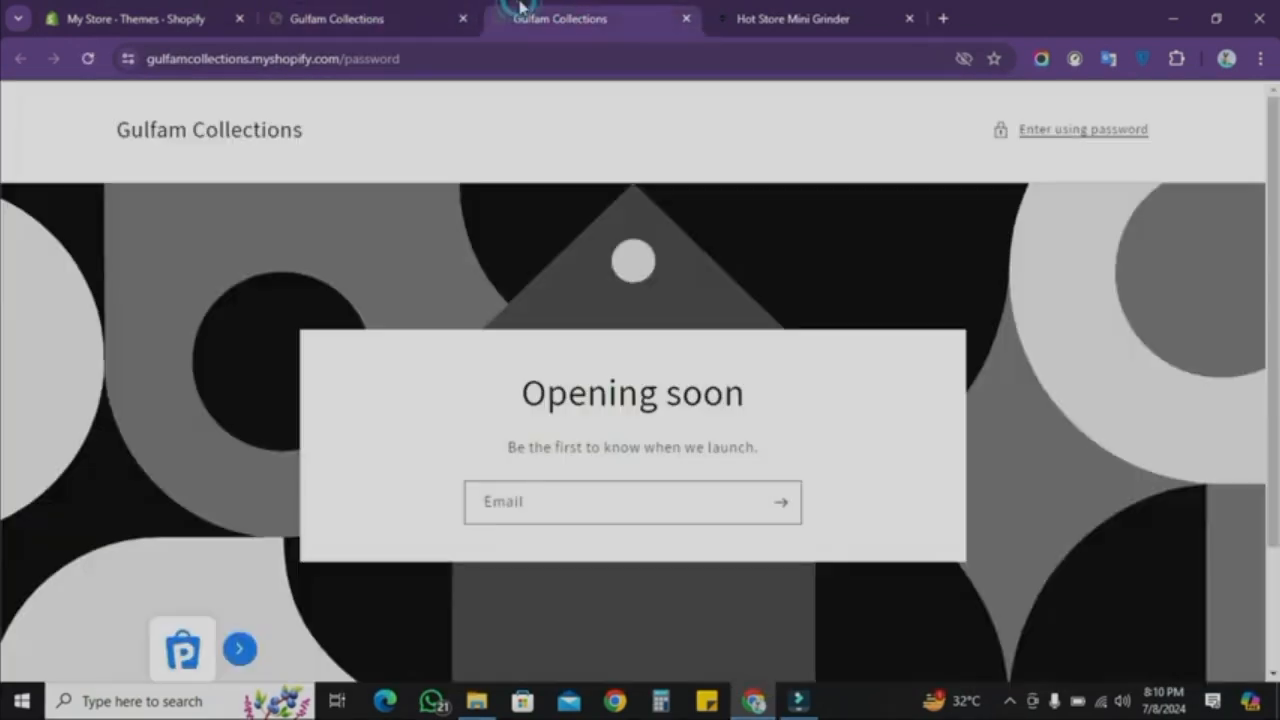
pyautogui.click(685, 20)
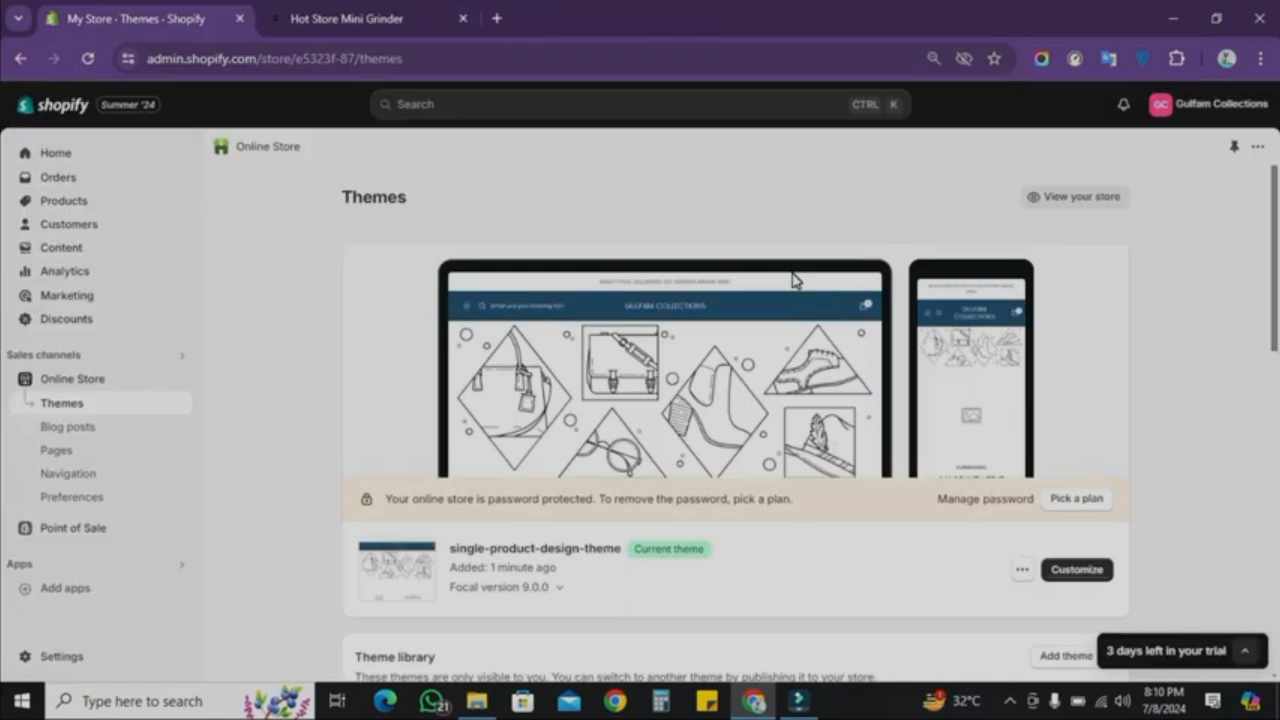
# Step: Preview the live storefront with the new theme, checking its header and footer menus
pyautogui.click(1058, 206)
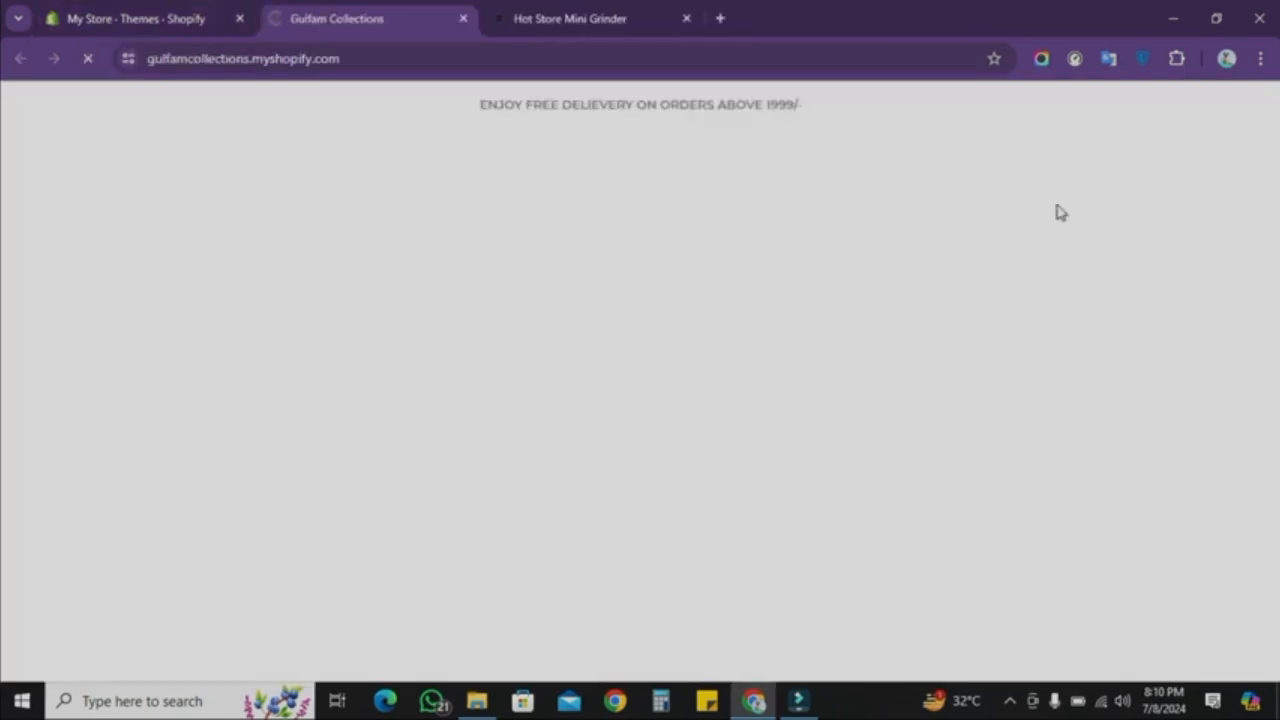
pyautogui.scroll(-4, 619, 320)
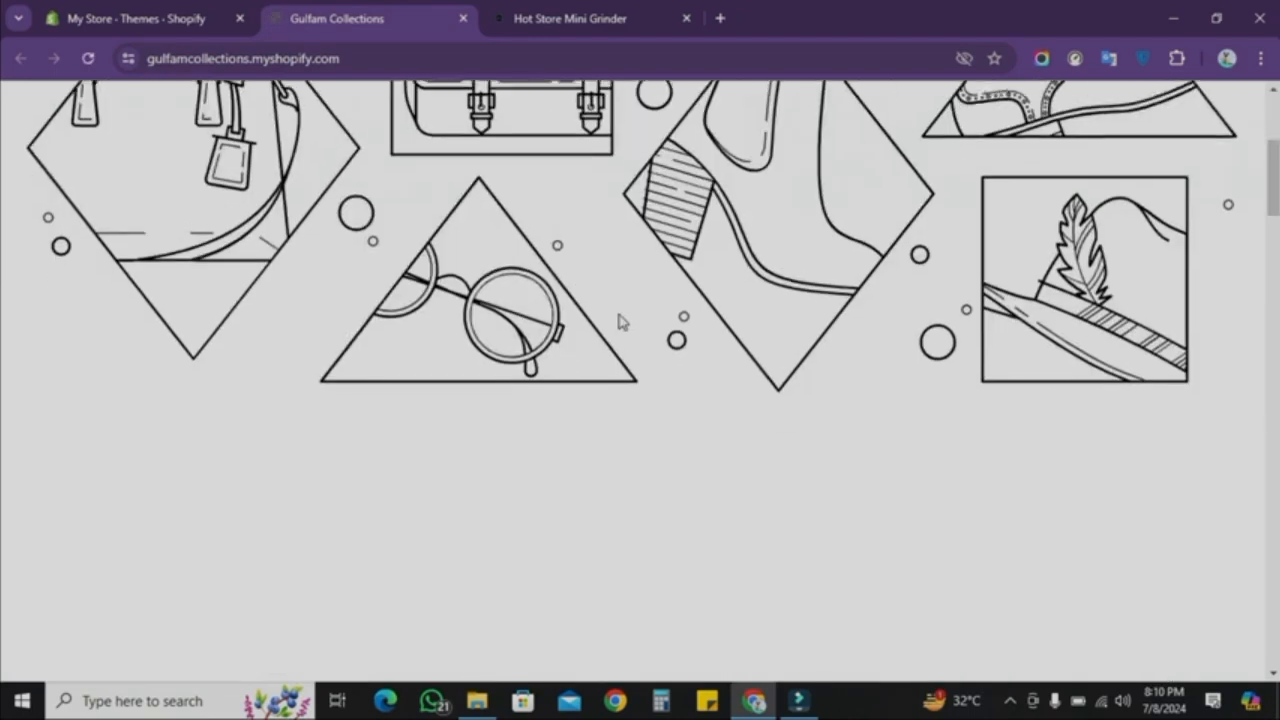
pyautogui.scroll(4, 617, 320)
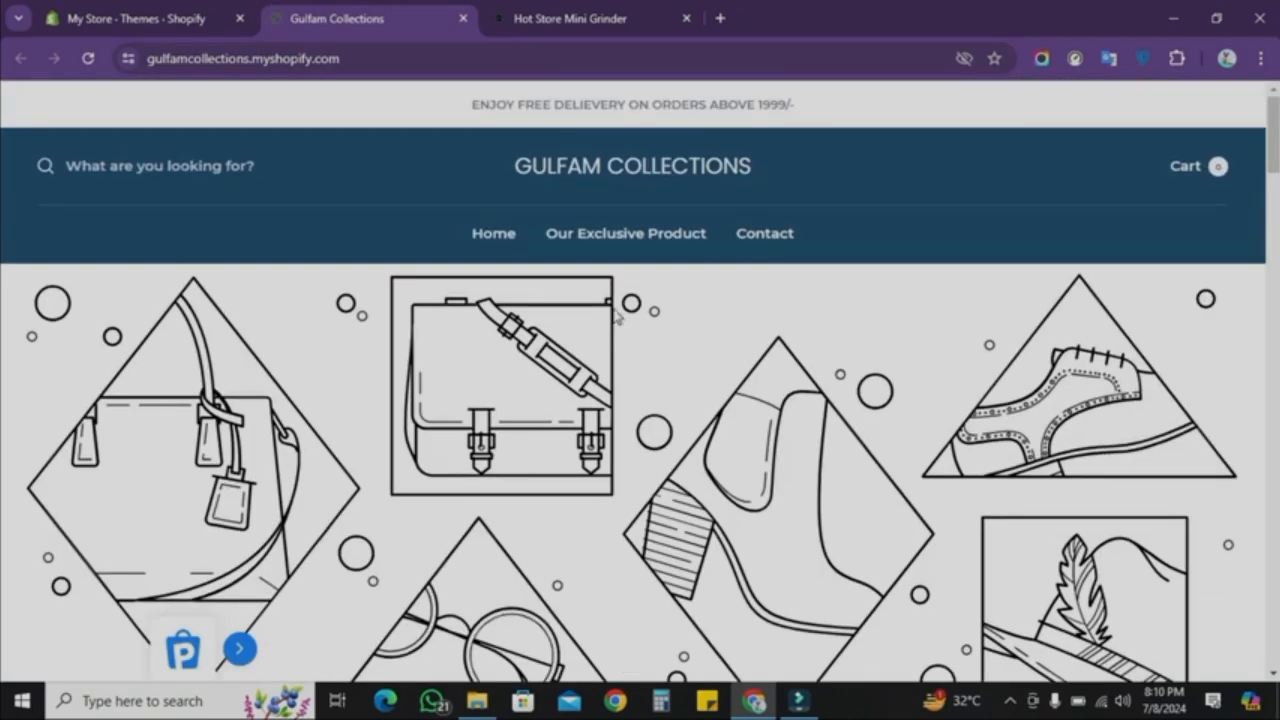
pyautogui.click(205, 16)
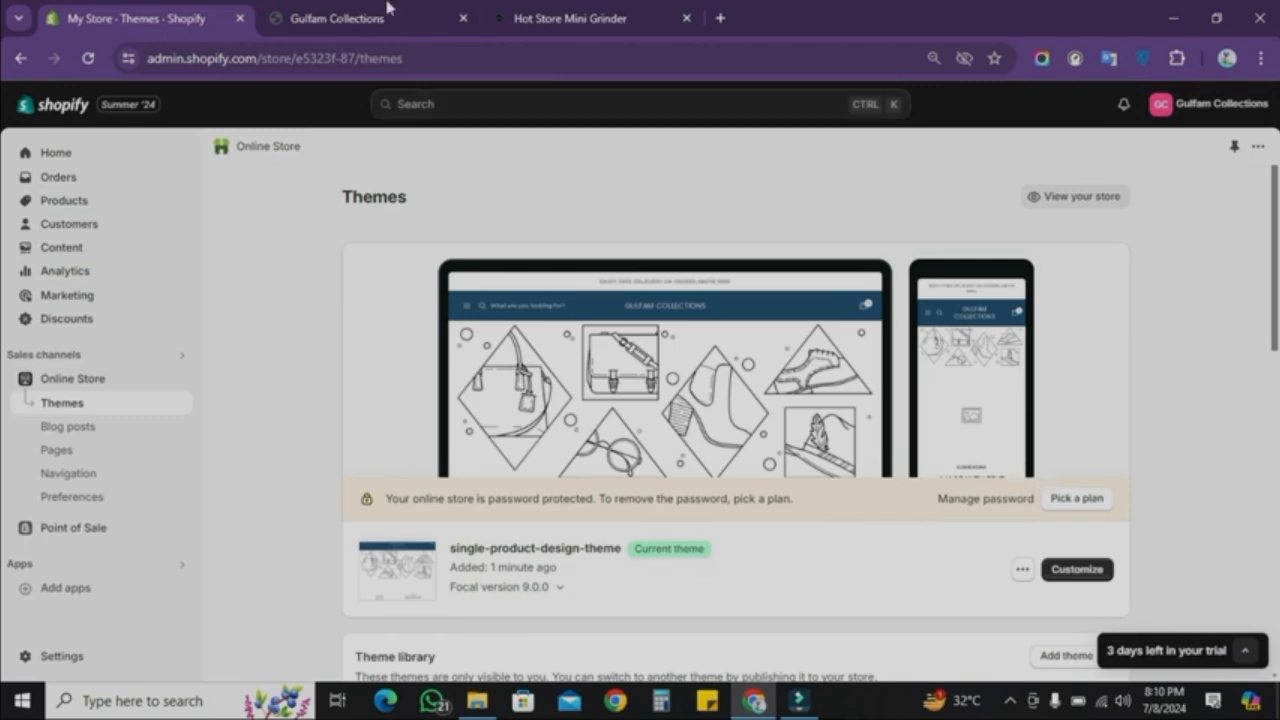
pyautogui.hotkey('ctrl', 'Tab')
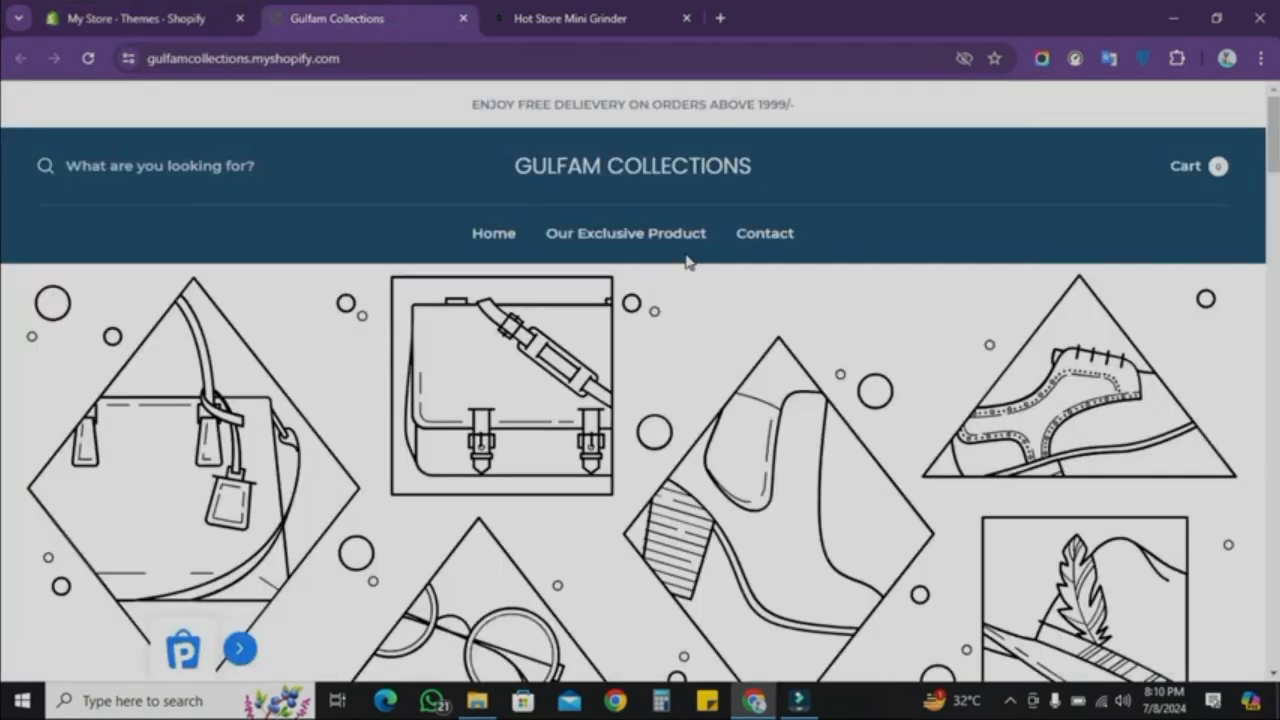
pyautogui.scroll(-15, 650, 380)
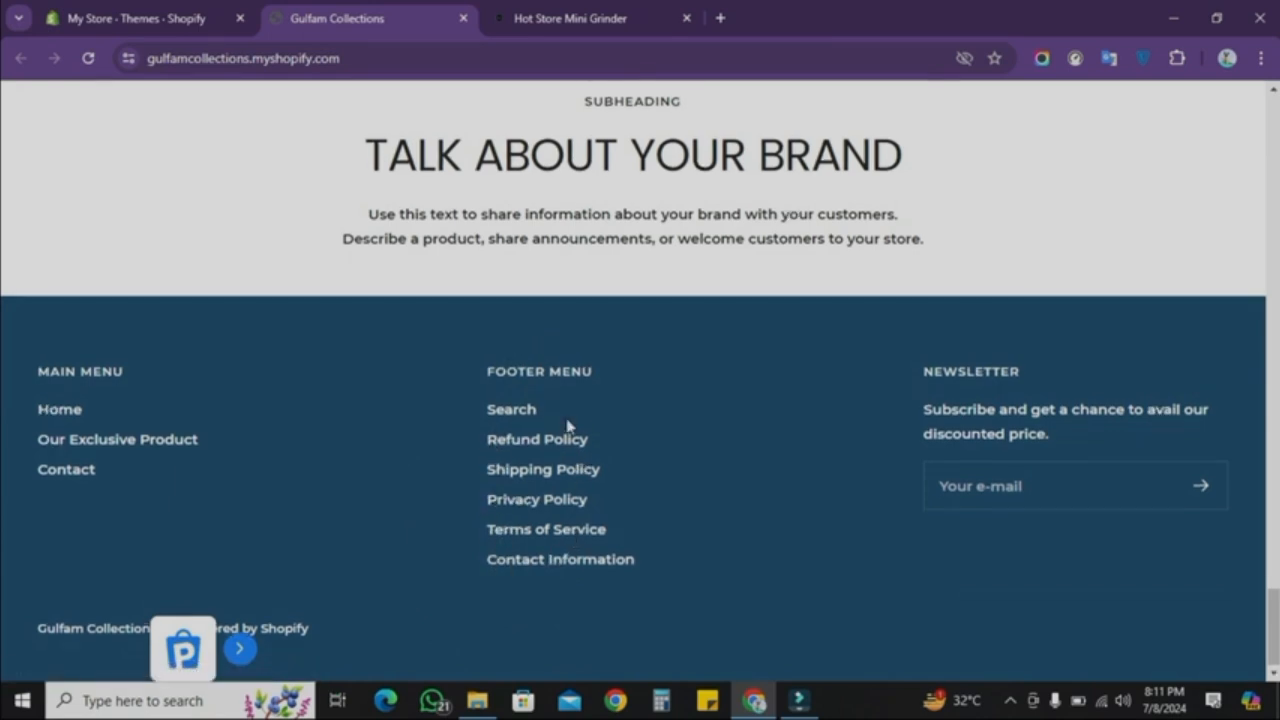
pyautogui.scroll(15, 566, 426)
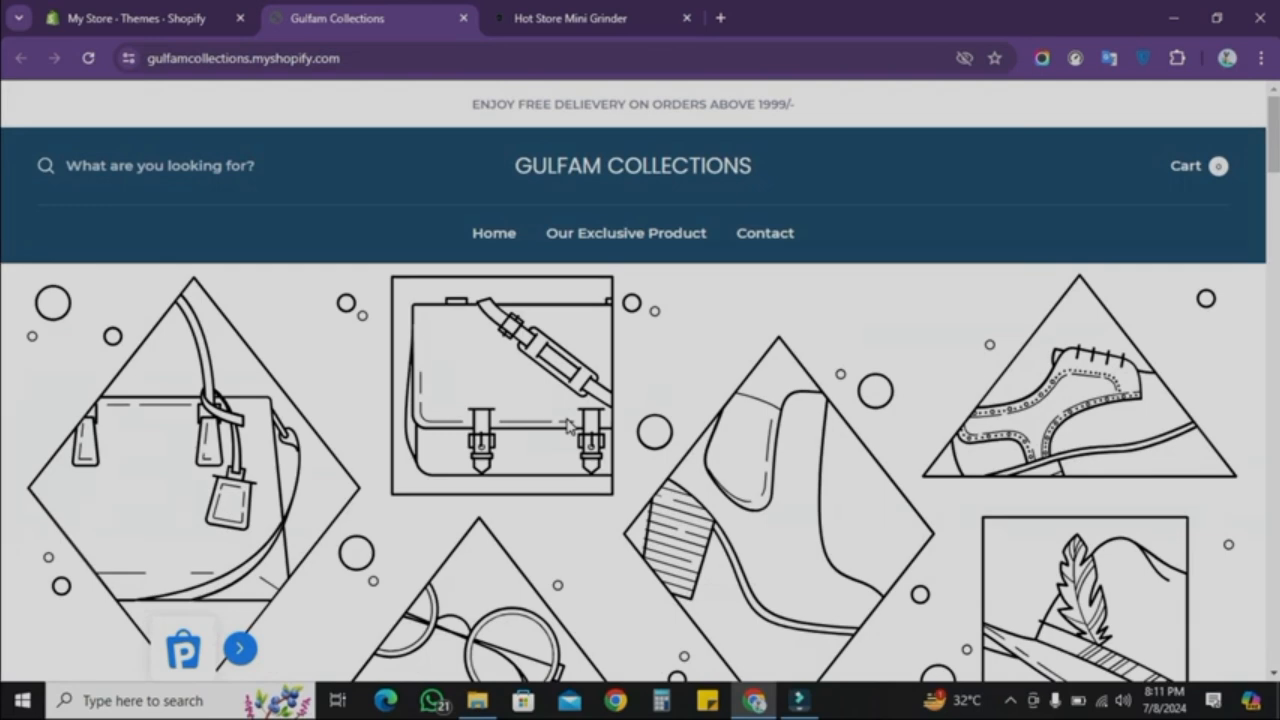
# Step: Examine the home page sections of the theme in the editor's fullscreen preview
pyautogui.hotkey('ctrl', 'shift', 'Tab')
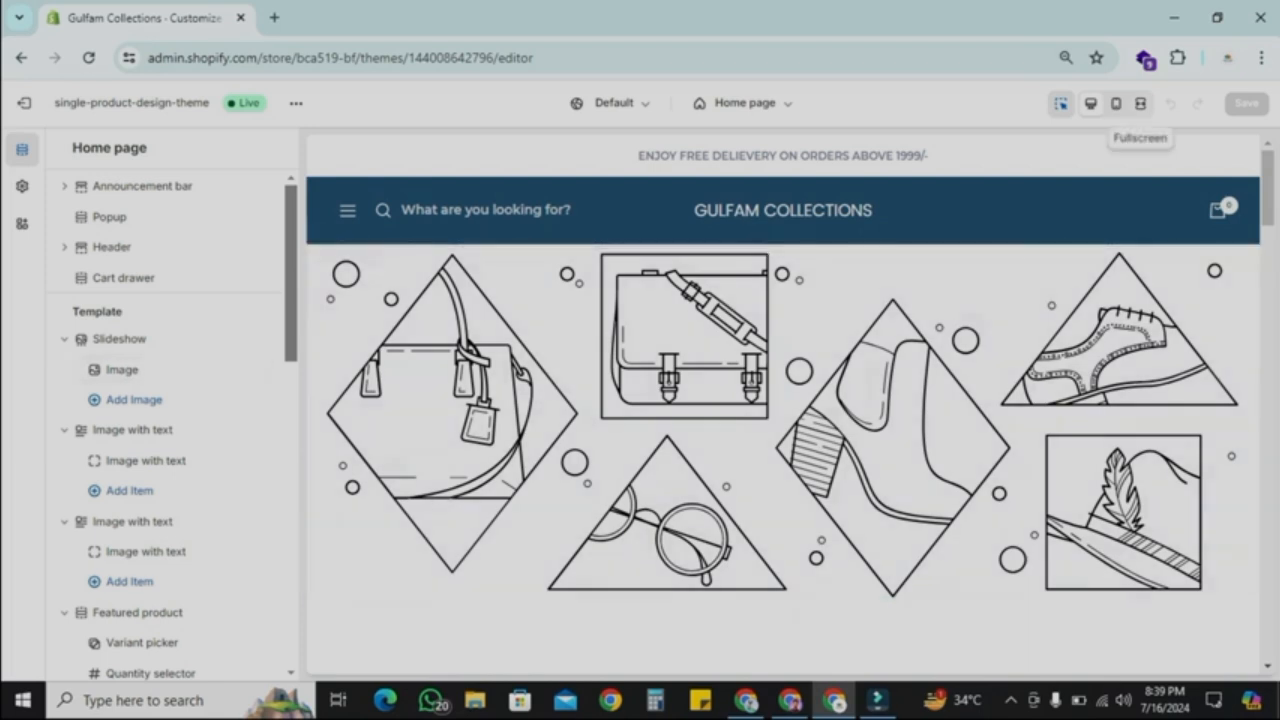
pyautogui.click(1140, 103)
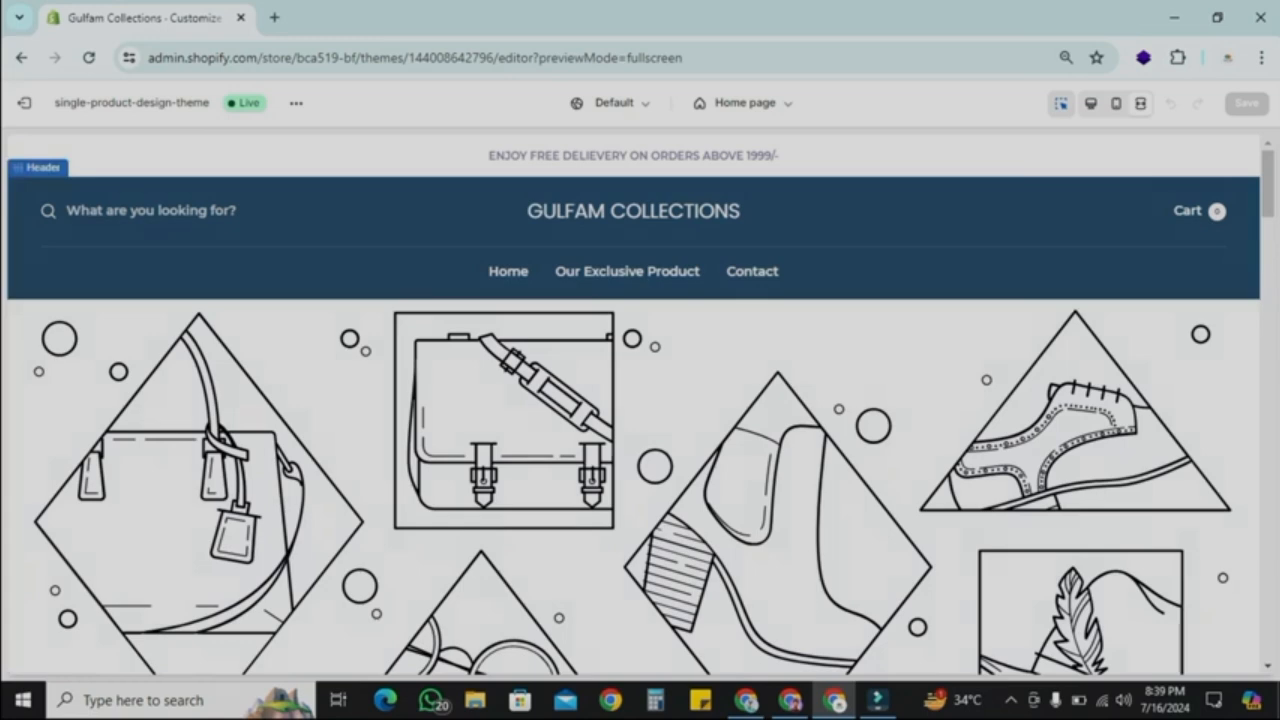
pyautogui.scroll(-2, 640, 400)
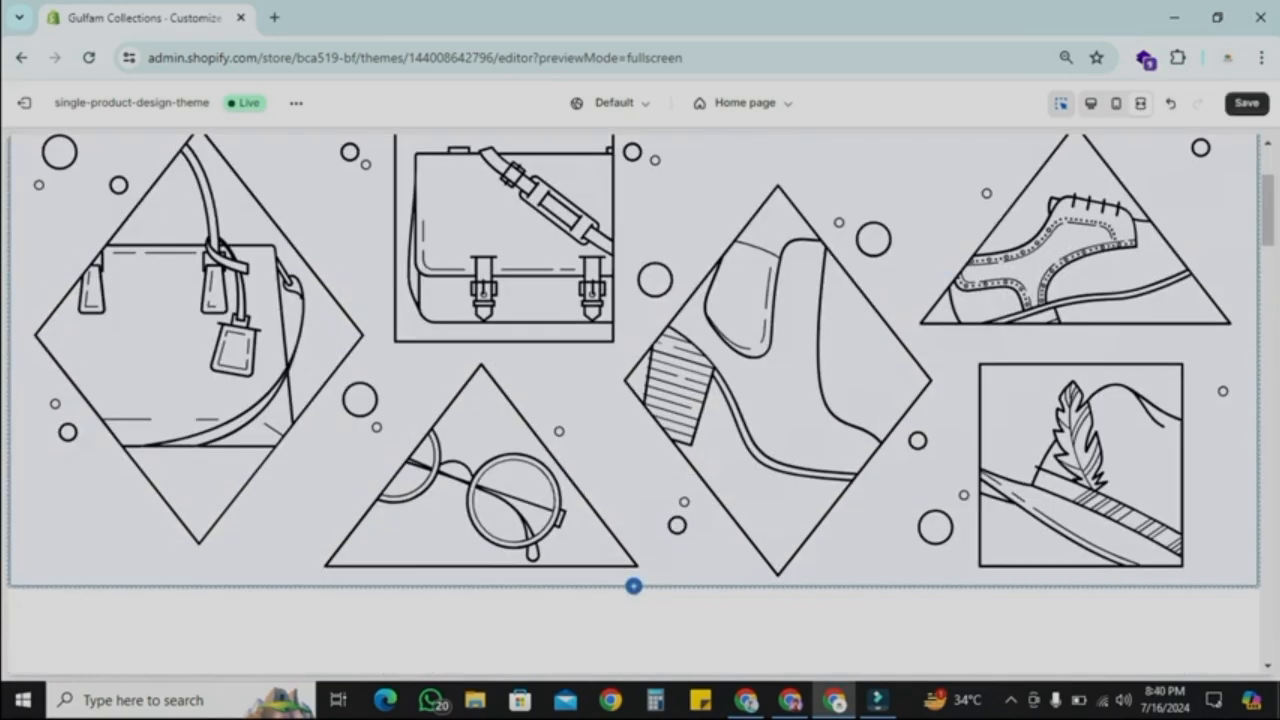
pyautogui.scroll(-5, 640, 390)
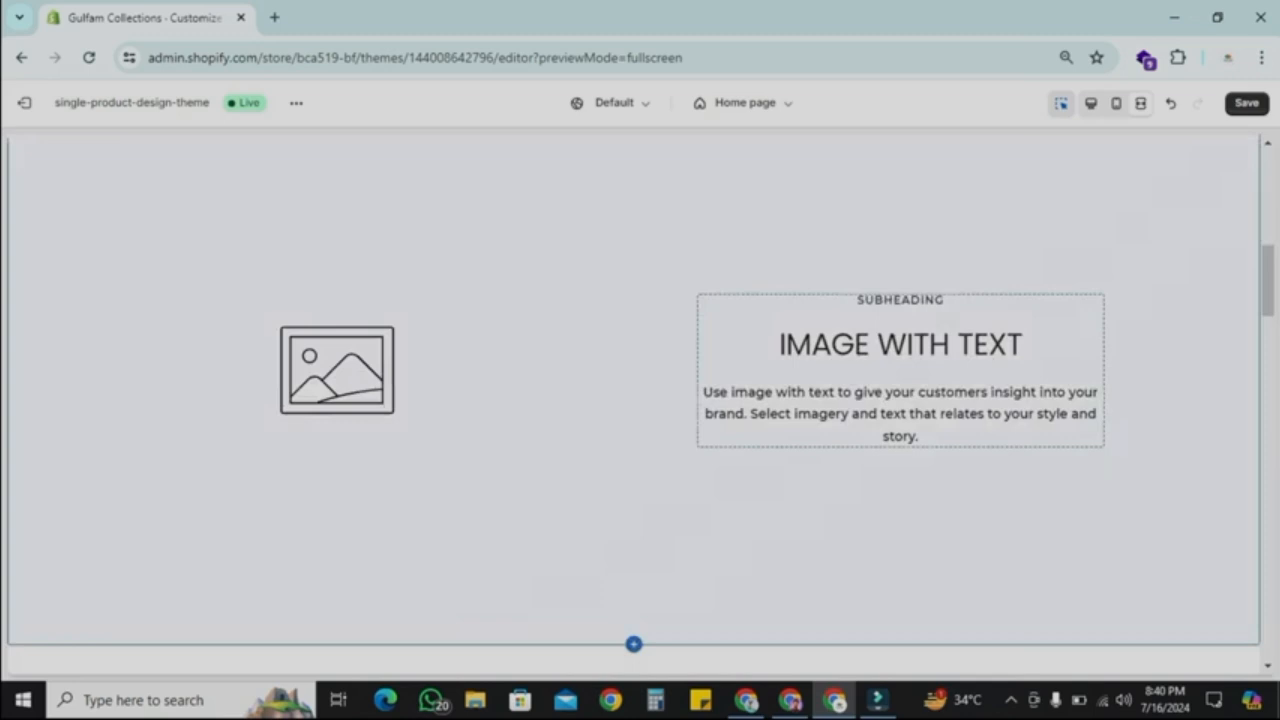
pyautogui.scroll(-5, 640, 400)
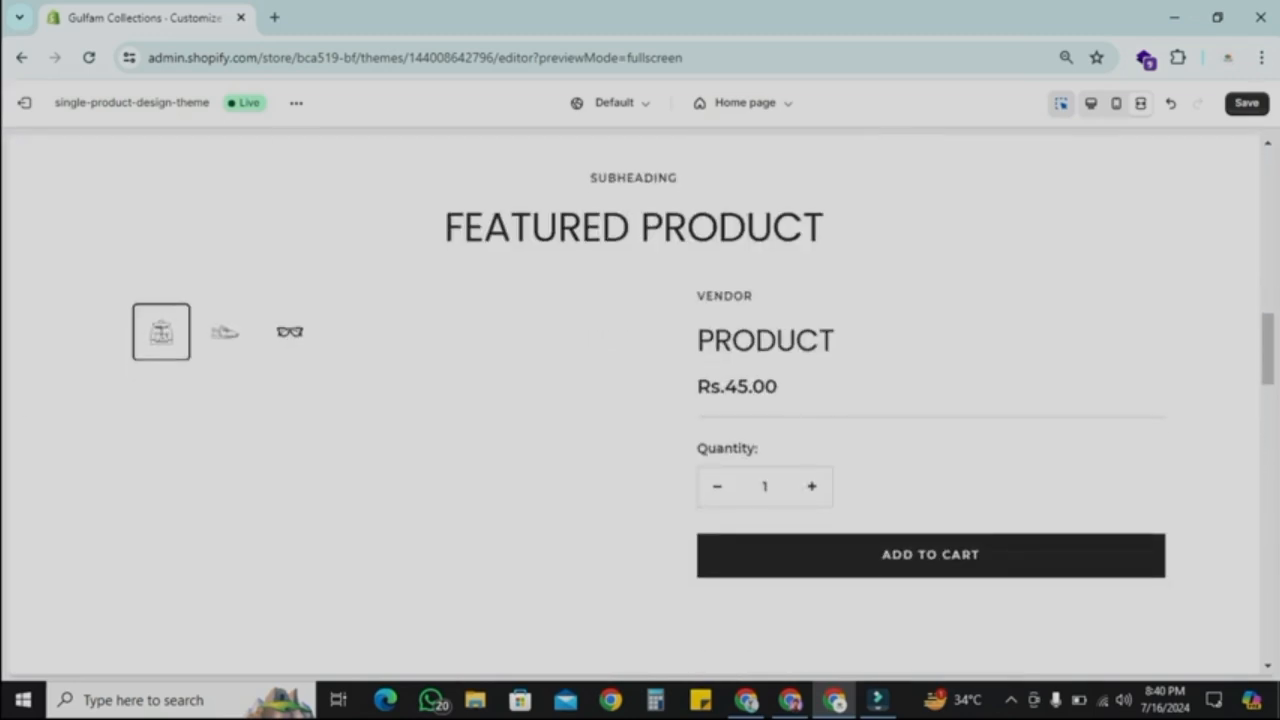
pyautogui.scroll(-1, 930, 440)
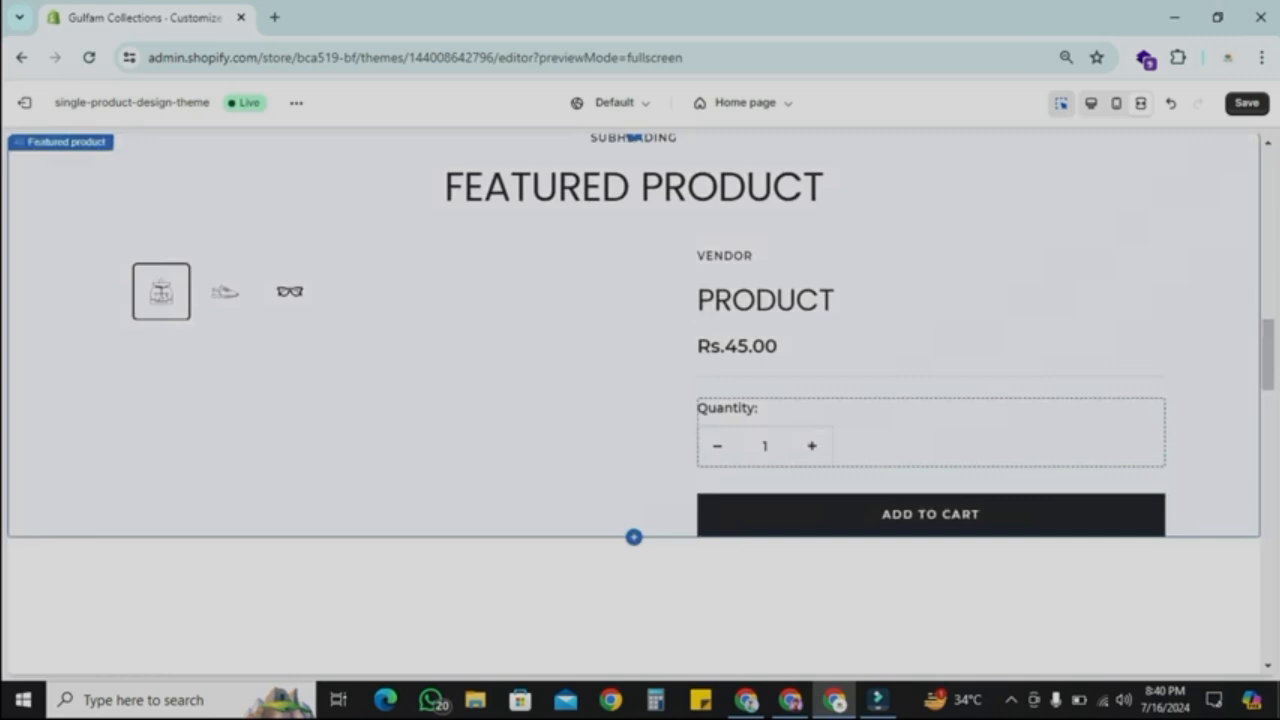
pyautogui.scroll(15, 640, 400)
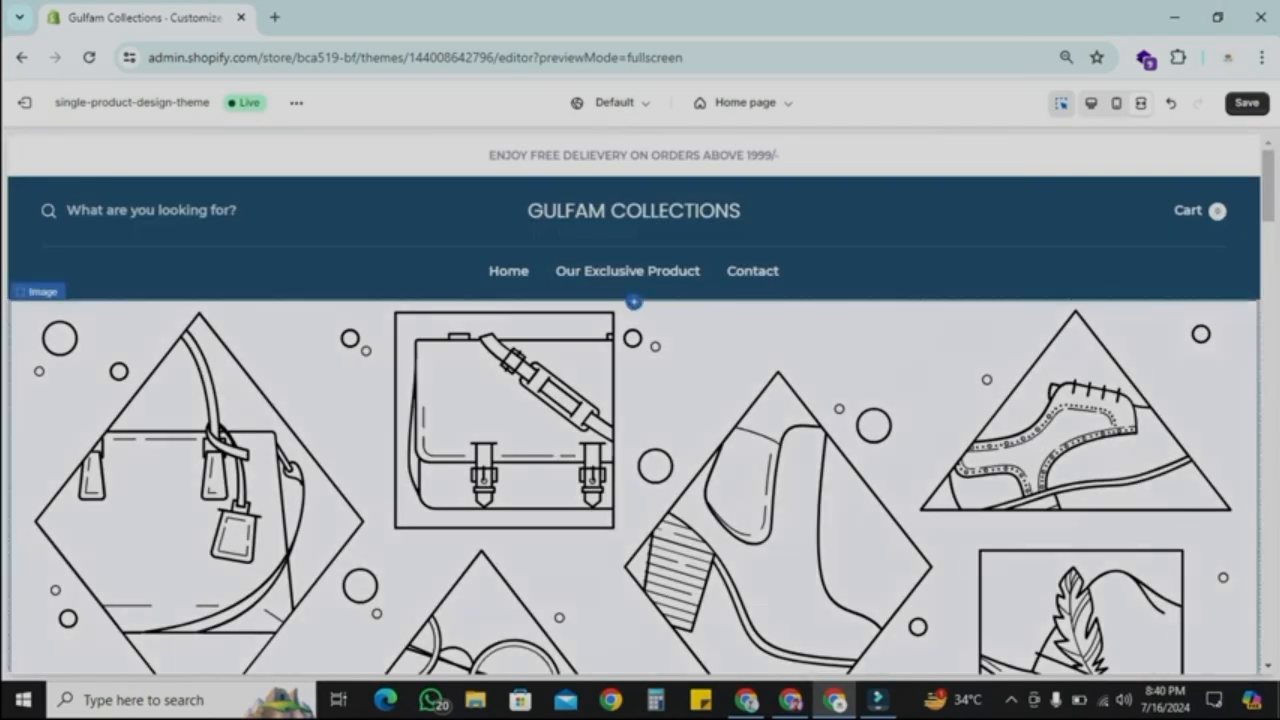
pyautogui.scroll(-10, 640, 400)
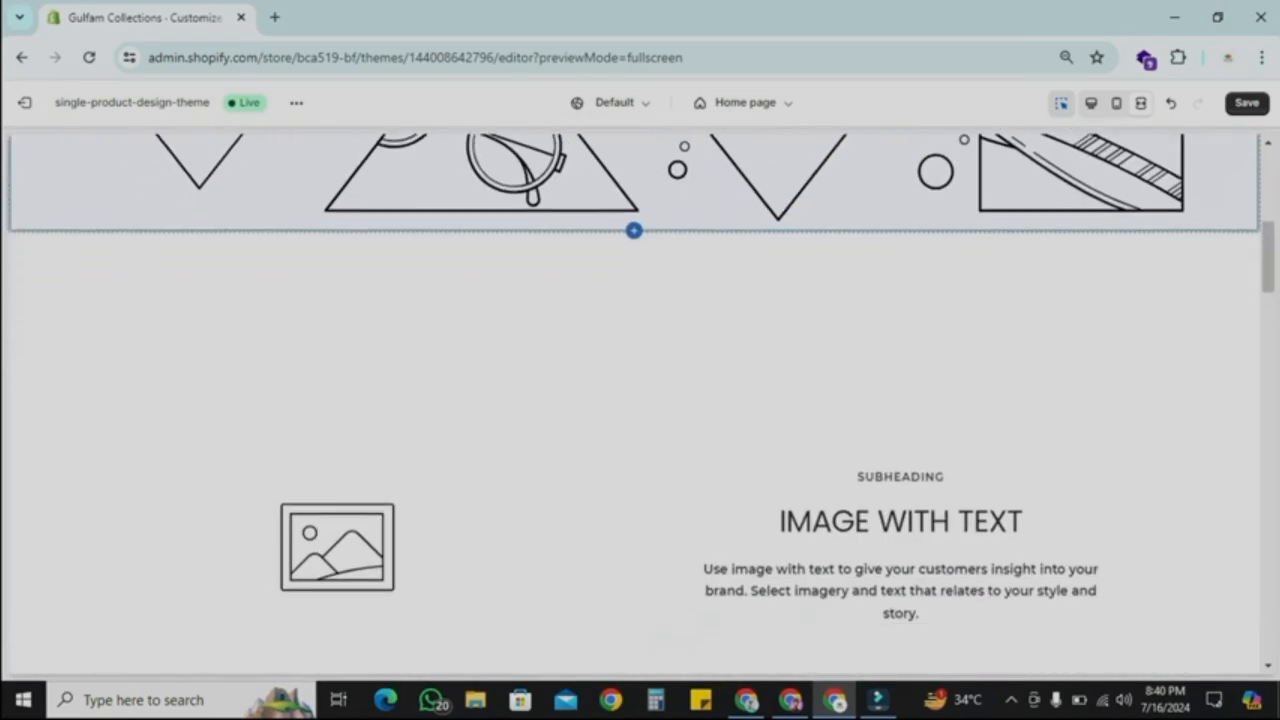
pyautogui.scroll(-1, 640, 400)
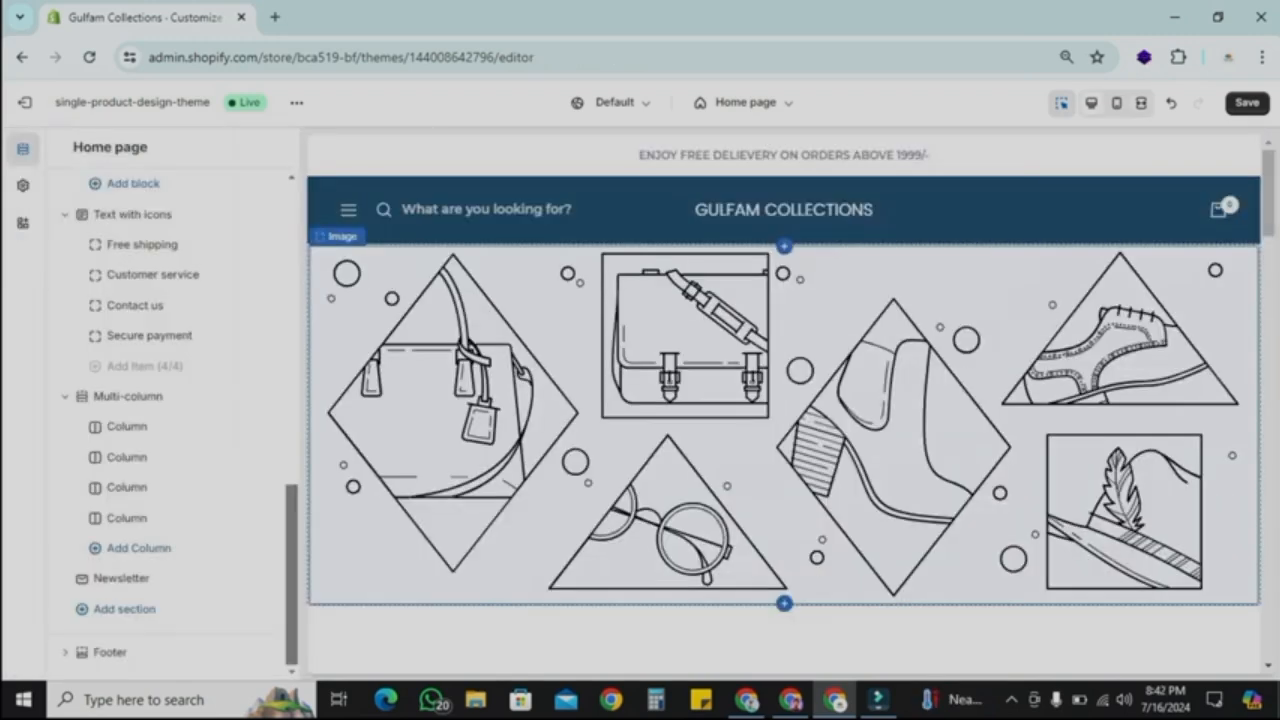
pyautogui.scroll(-15, 784, 400)
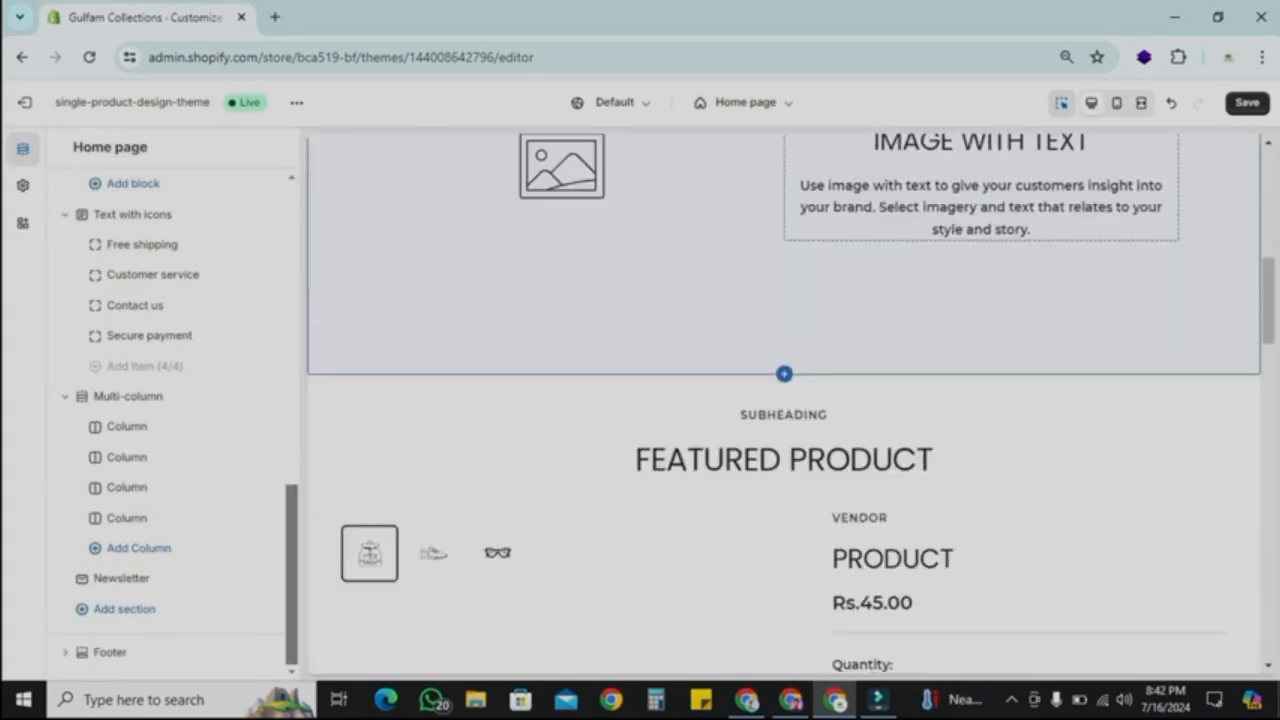
pyautogui.scroll(15, 784, 400)
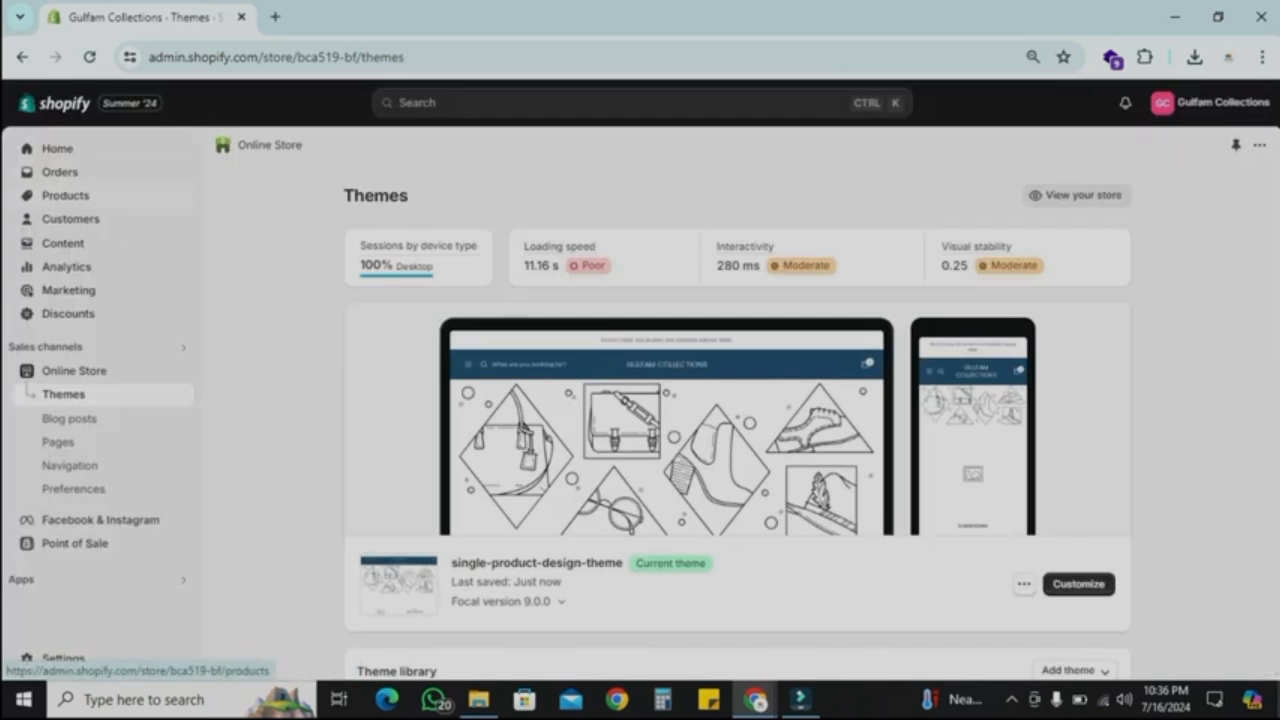
# Step: Create a manual collection titled Our Exclusive Product and save it
pyautogui.click(65, 195)
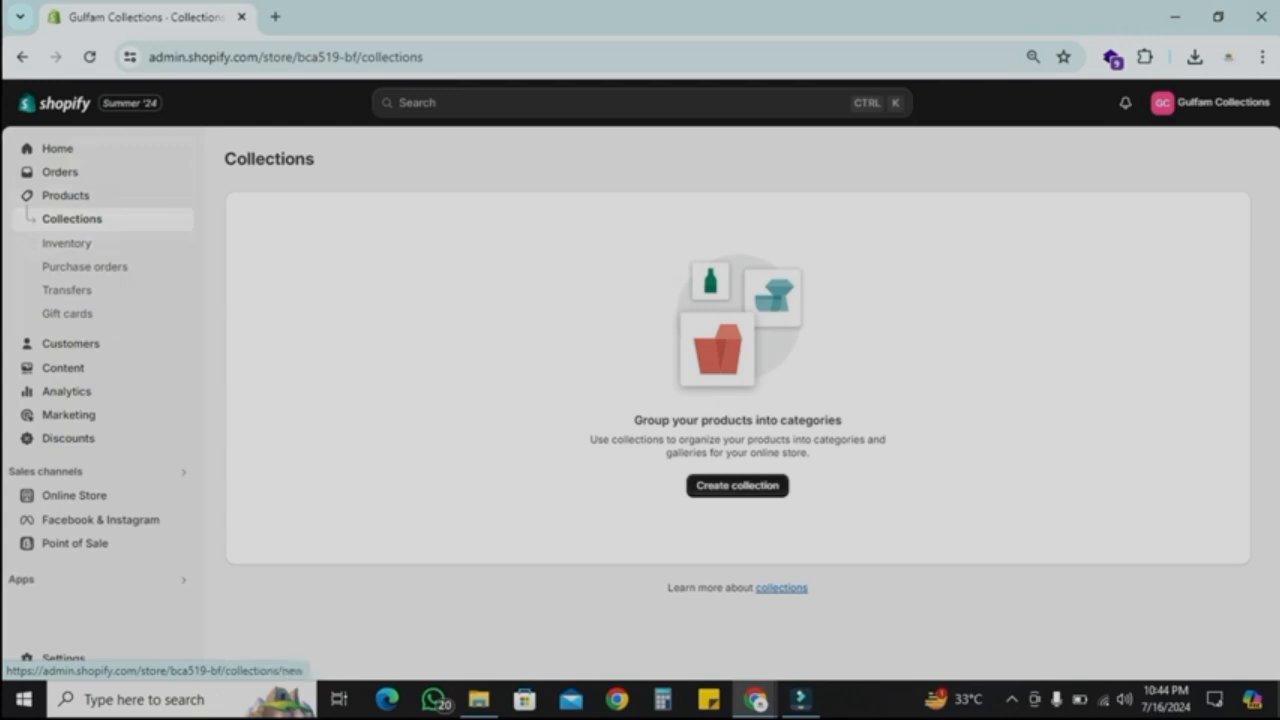
pyautogui.click(737, 485)
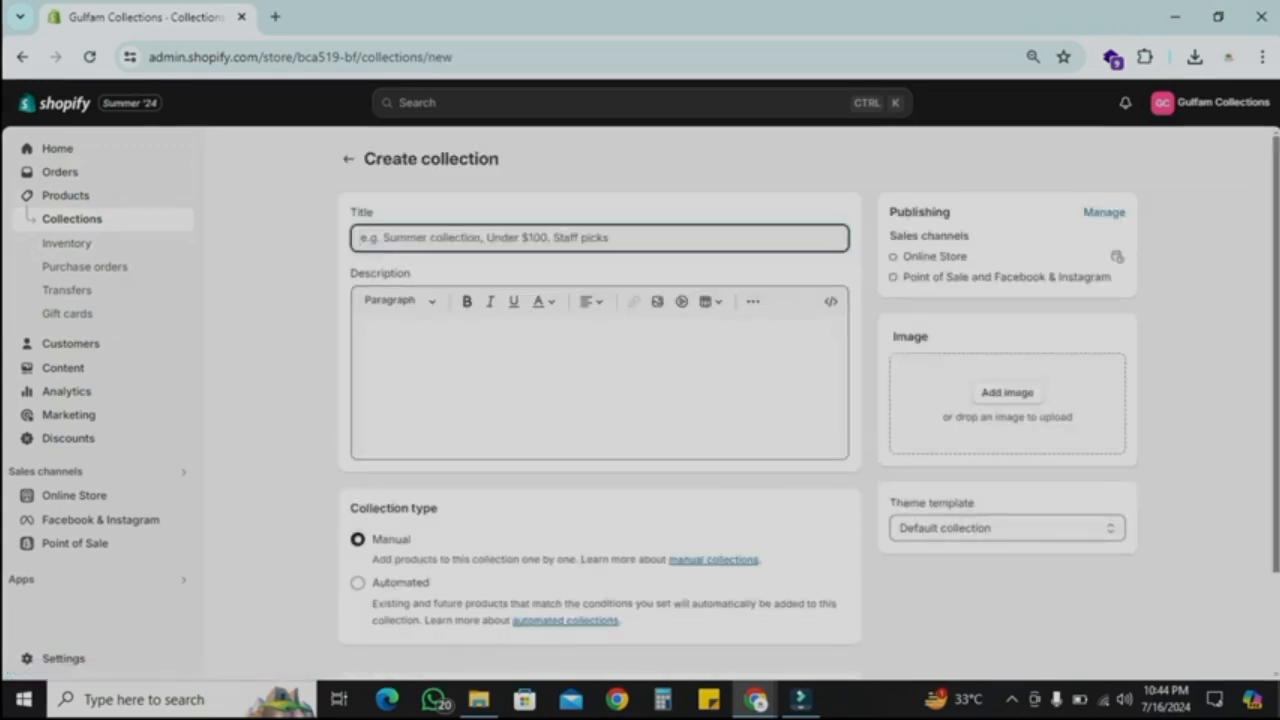
pyautogui.write('Our')
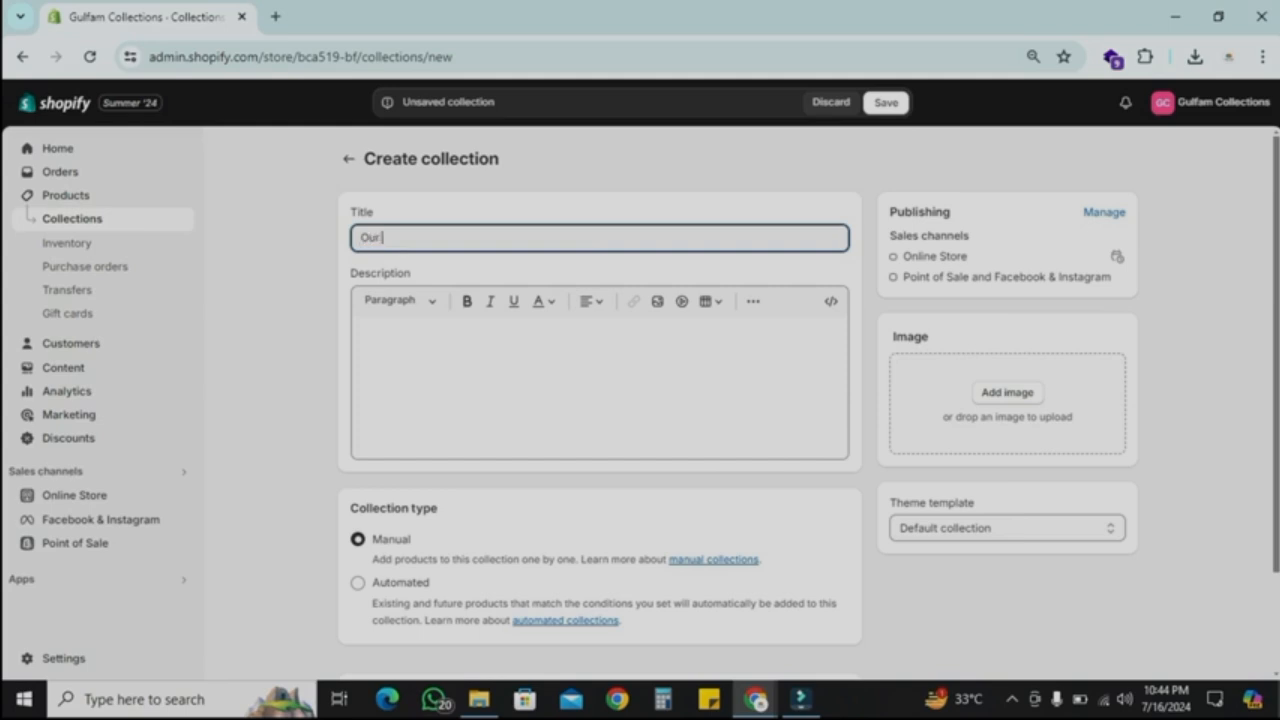
pyautogui.write(' Exclusive Product')
pyautogui.click(363, 333)
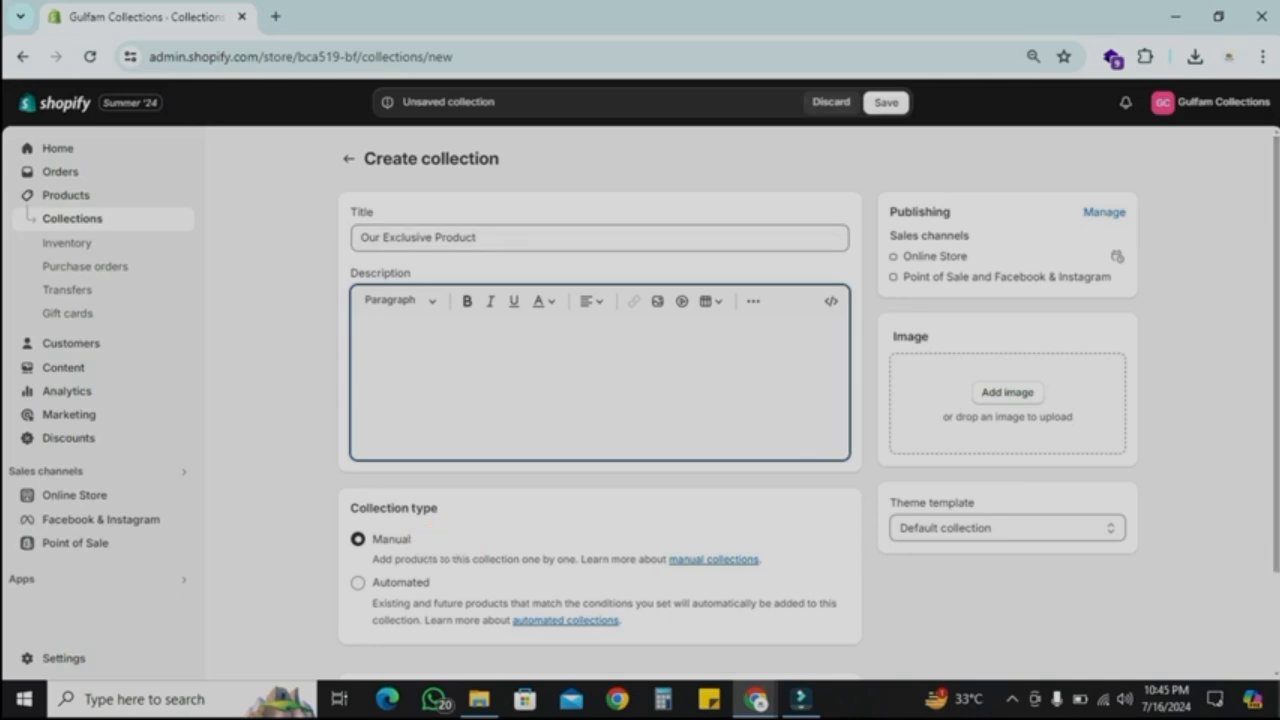
pyautogui.click(886, 102)
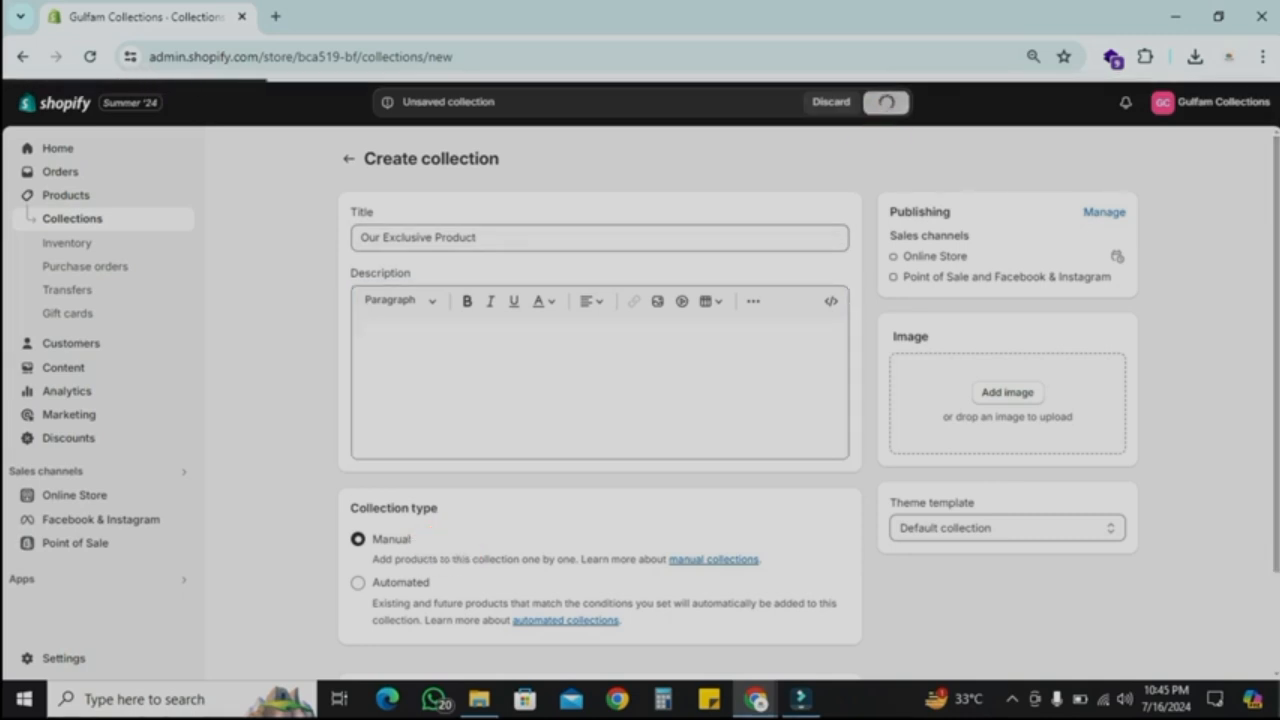
pyautogui.click(72, 218)
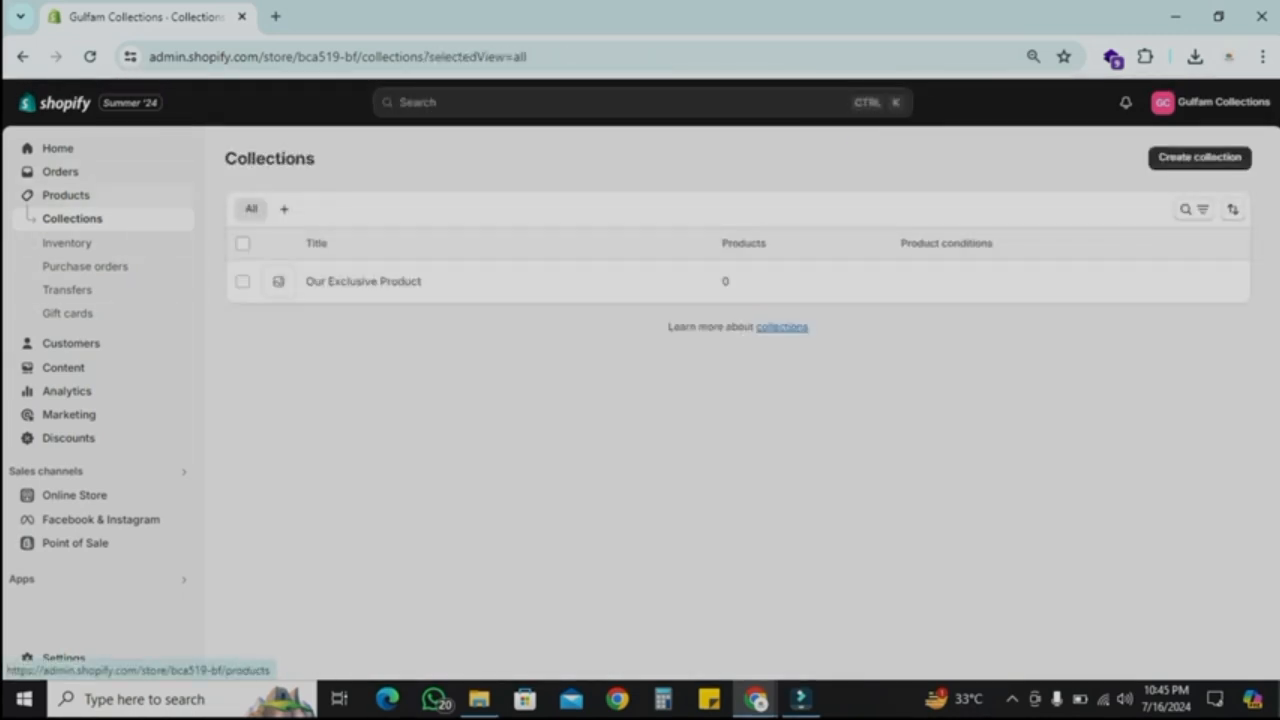
# Step: Start a new product and paste the title Gulfam's Acne Control Face Wash
pyautogui.click(65, 195)
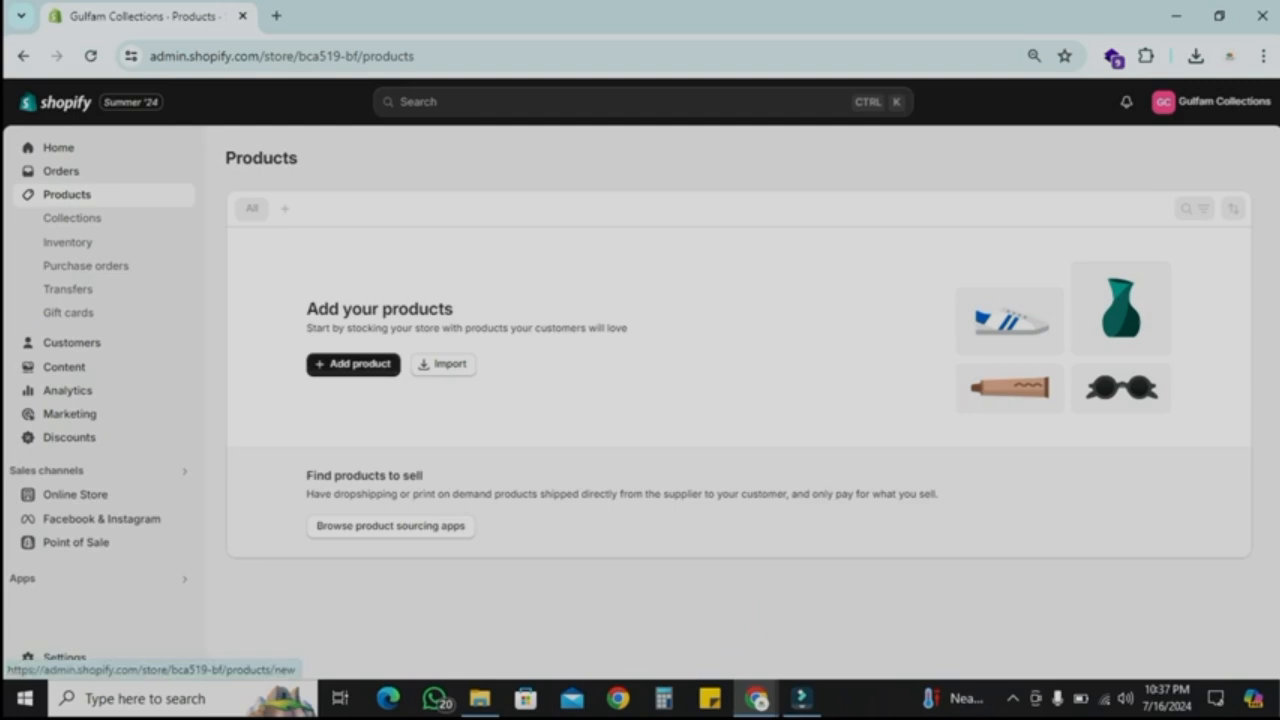
pyautogui.click(353, 364)
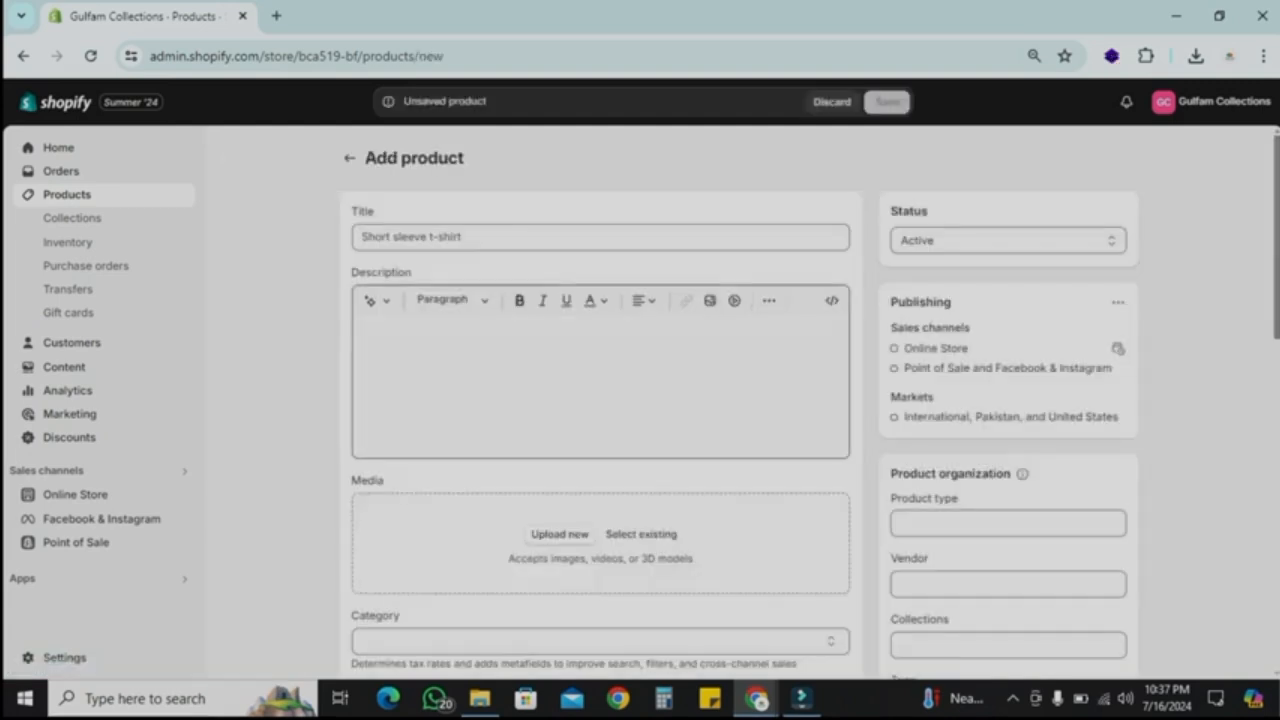
pyautogui.click(600, 237)
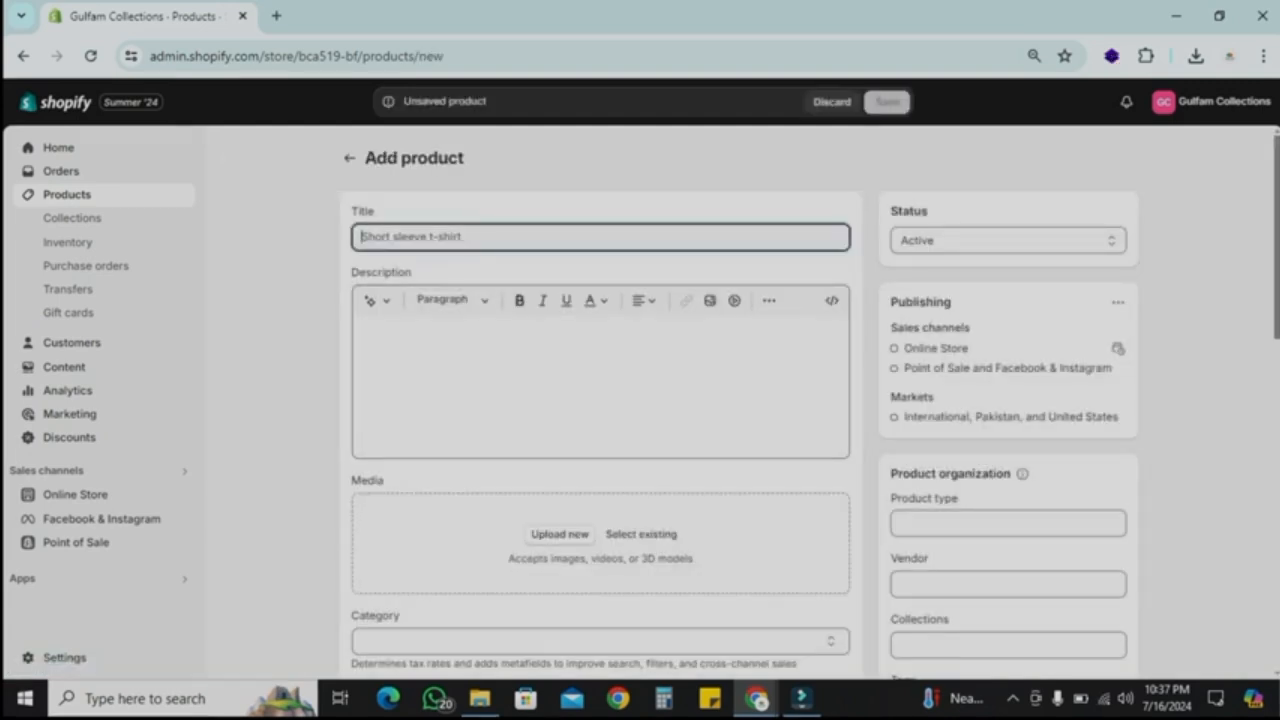
pyautogui.click(600, 380)
pyautogui.scroll(-2, 600, 400)
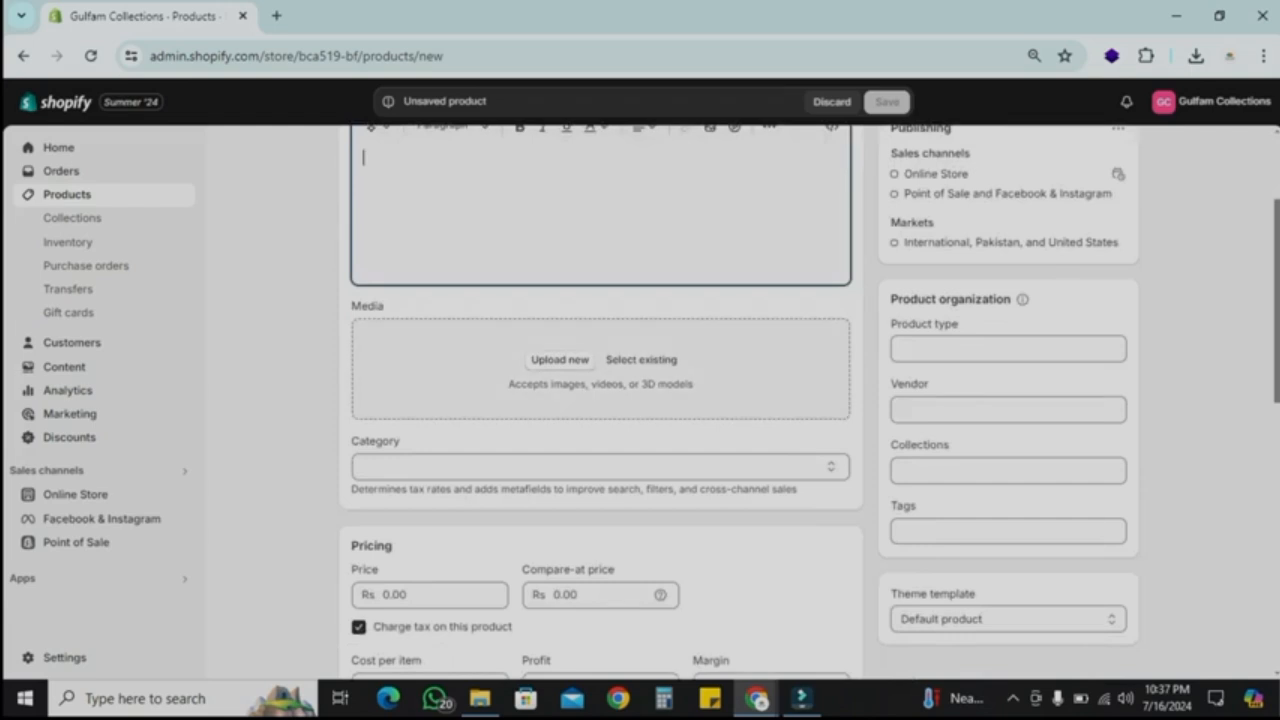
pyautogui.scroll(-2, 600, 400)
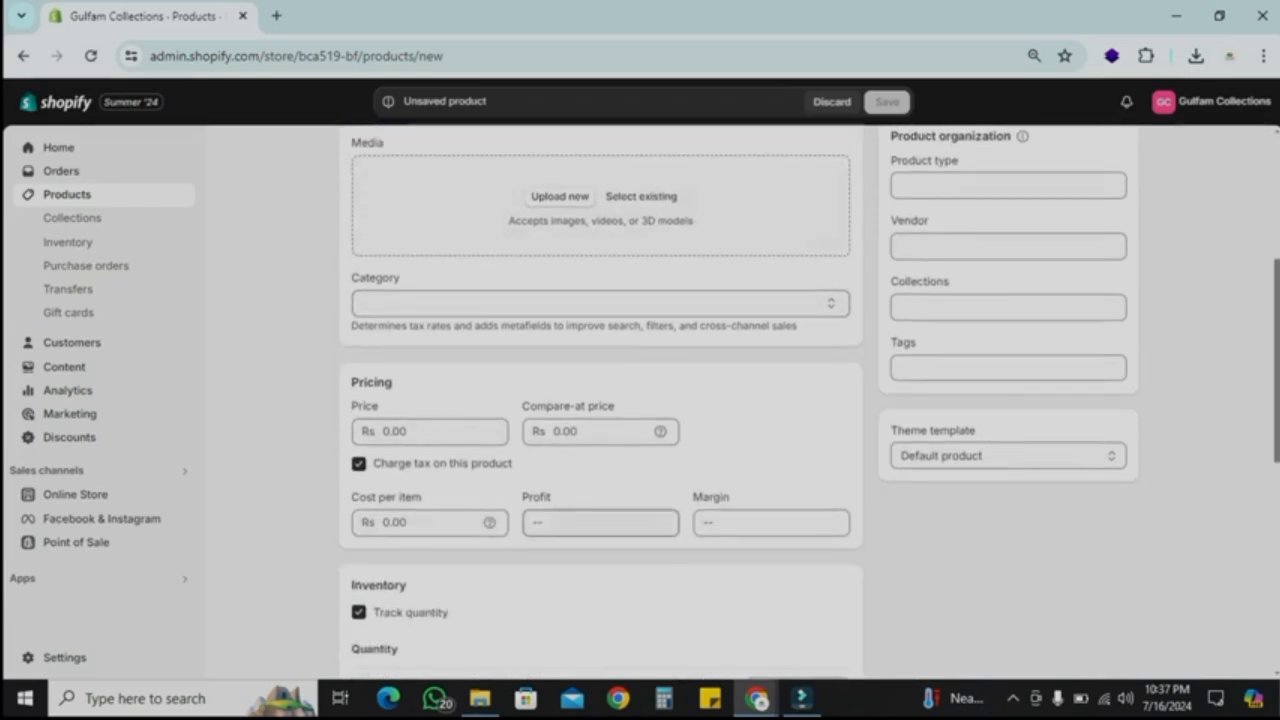
pyautogui.scroll(-2, 600, 400)
pyautogui.scroll(6, 600, 400)
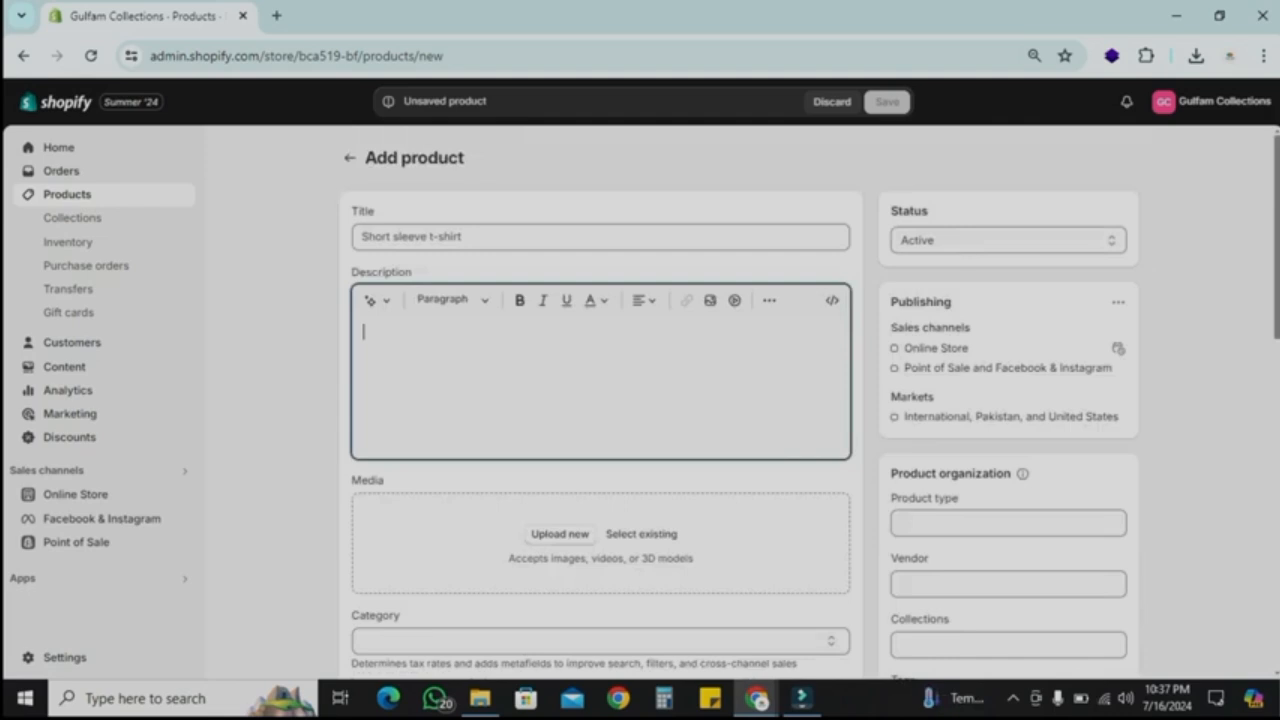
pyautogui.click(600, 237)
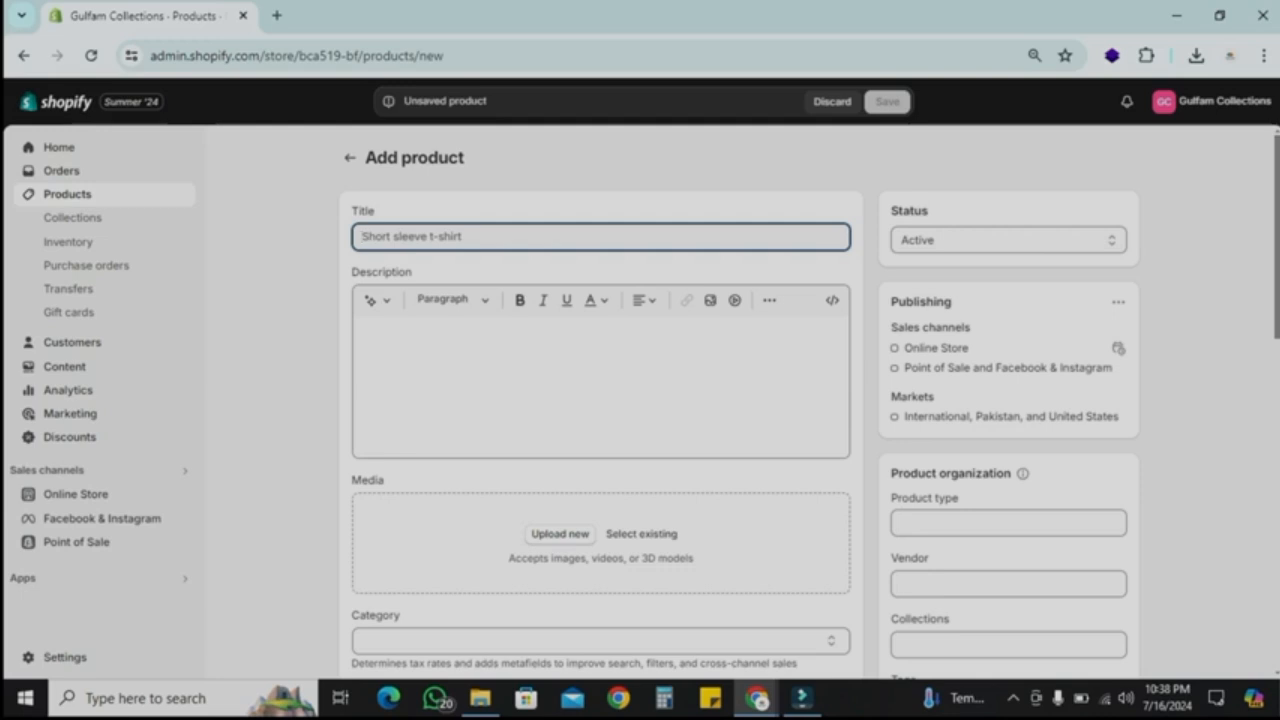
pyautogui.write("Gulfam's Acne Control Face Wash")
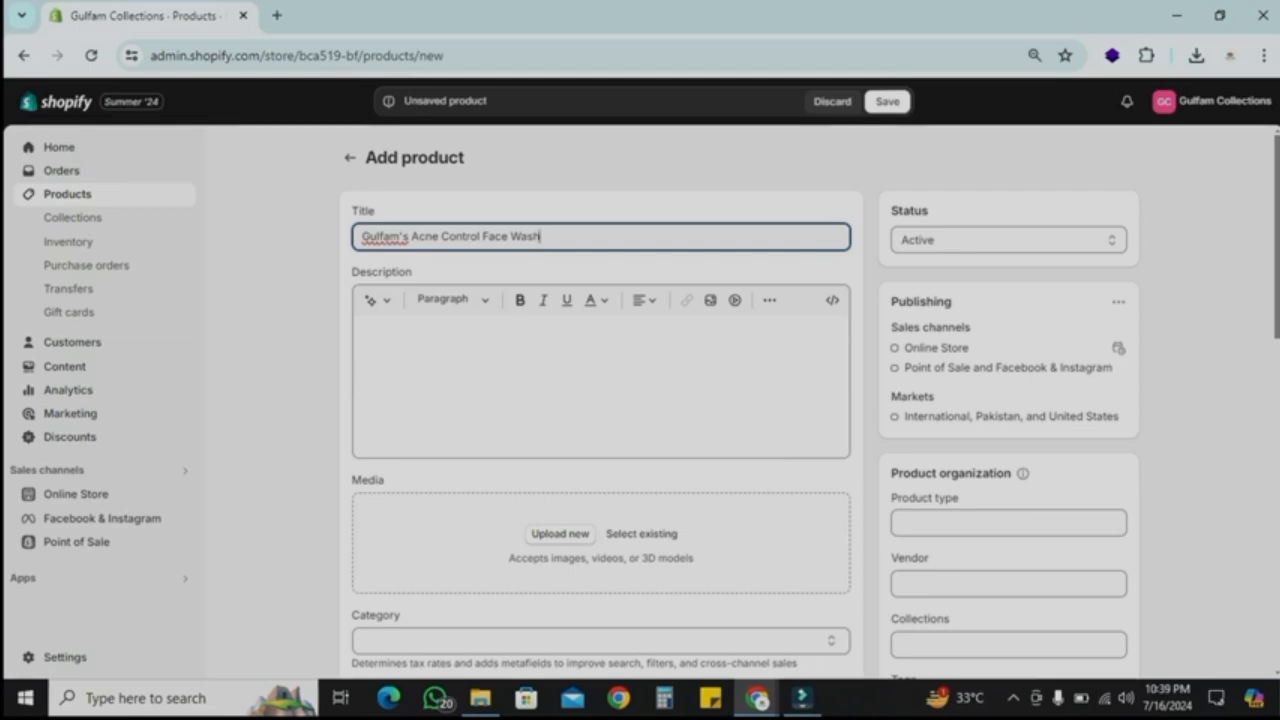
# Step: Append "- 100g" to the title and add a description of the 100g organic acne-control face wash
pyautogui.click(366, 331)
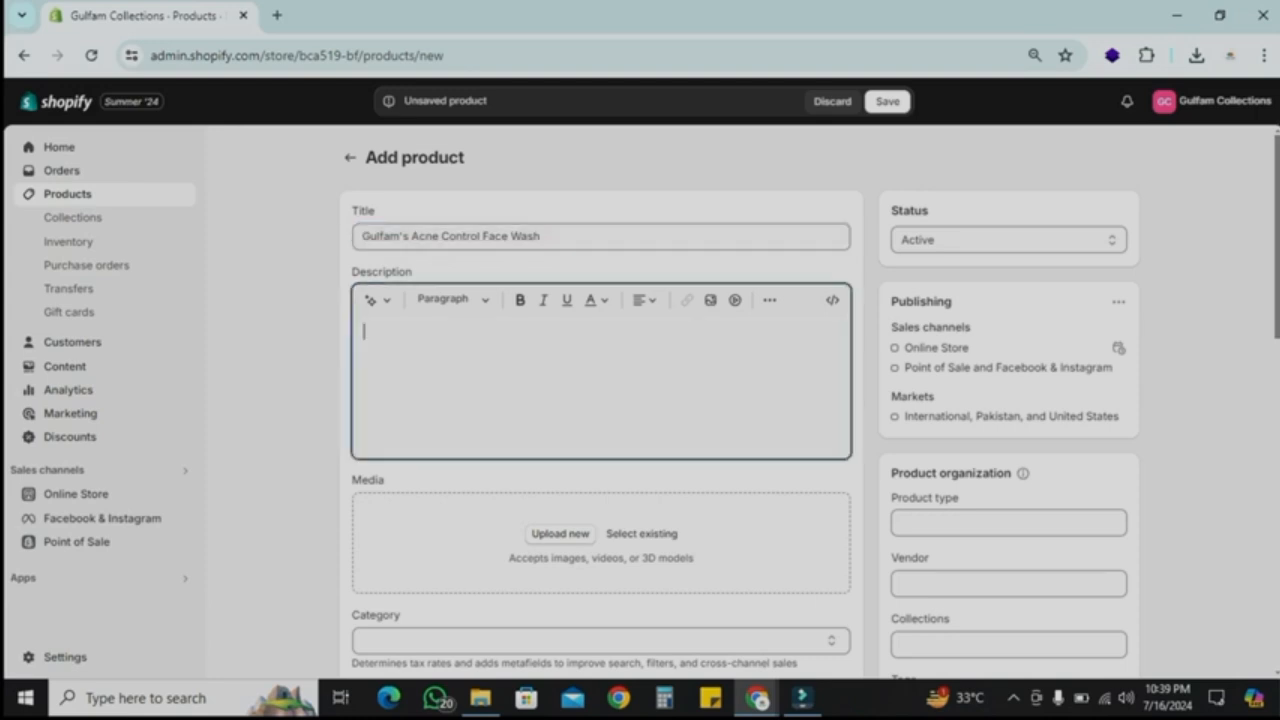
pyautogui.click(540, 237)
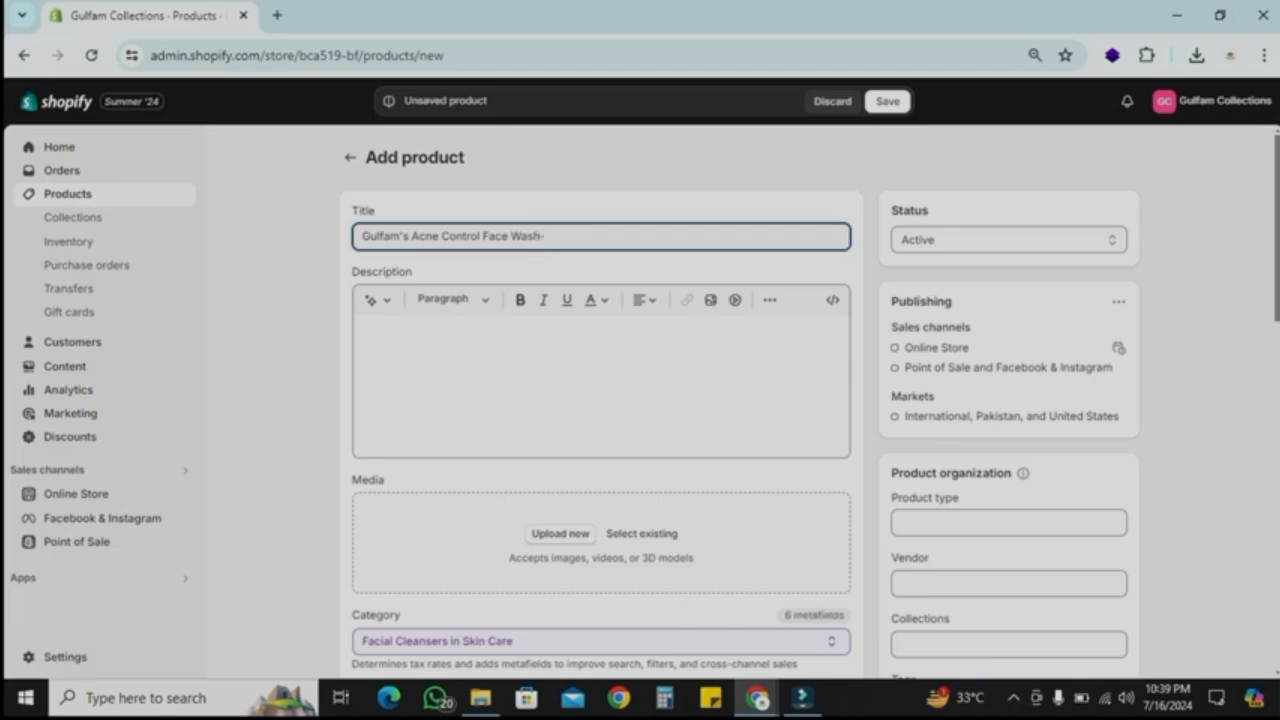
pyautogui.write('- 100g')
pyautogui.click(366, 331)
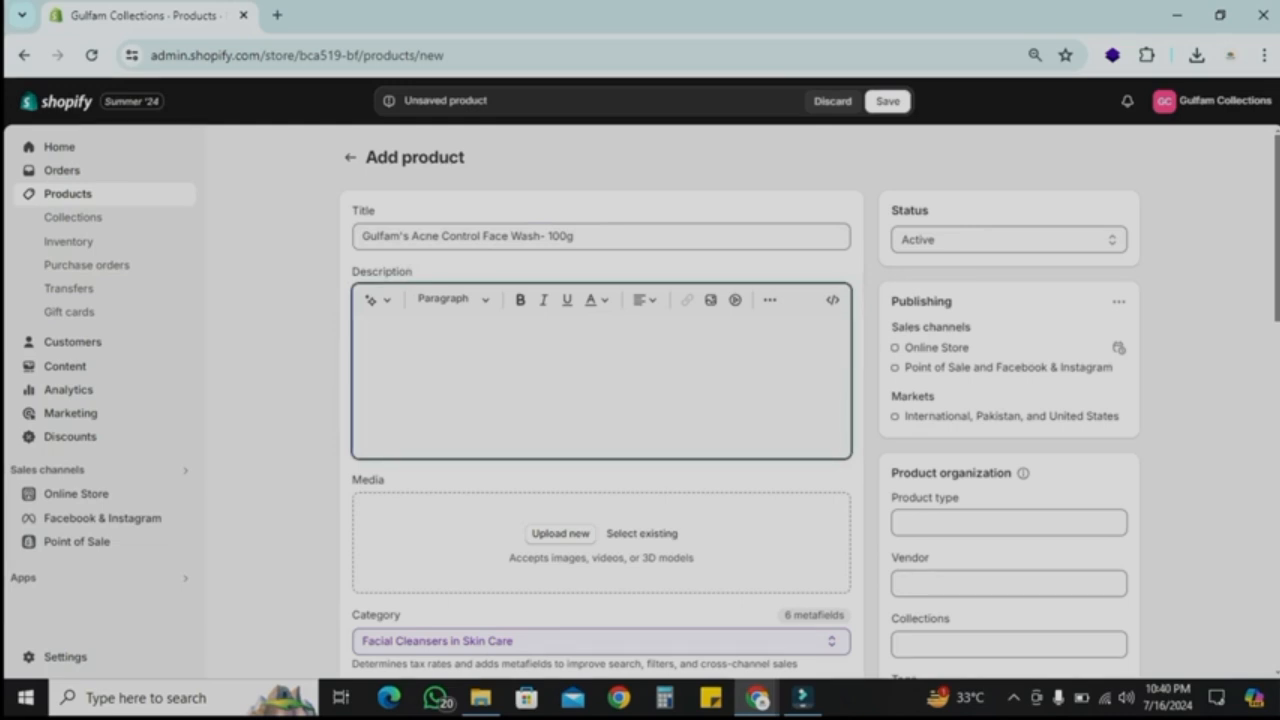
pyautogui.click(377, 299)
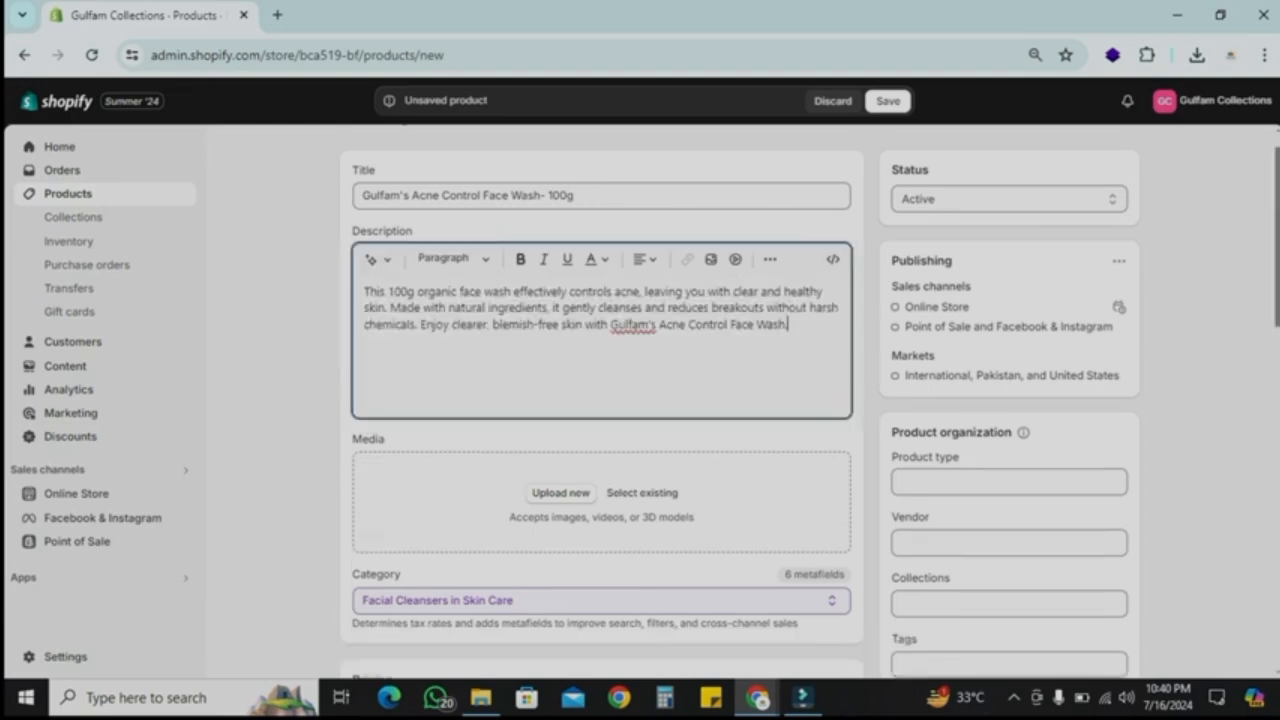
# Step: Upload the two product images from the skin care product folder as media
pyautogui.scroll(-1, 600, 400)
pyautogui.click(561, 401)
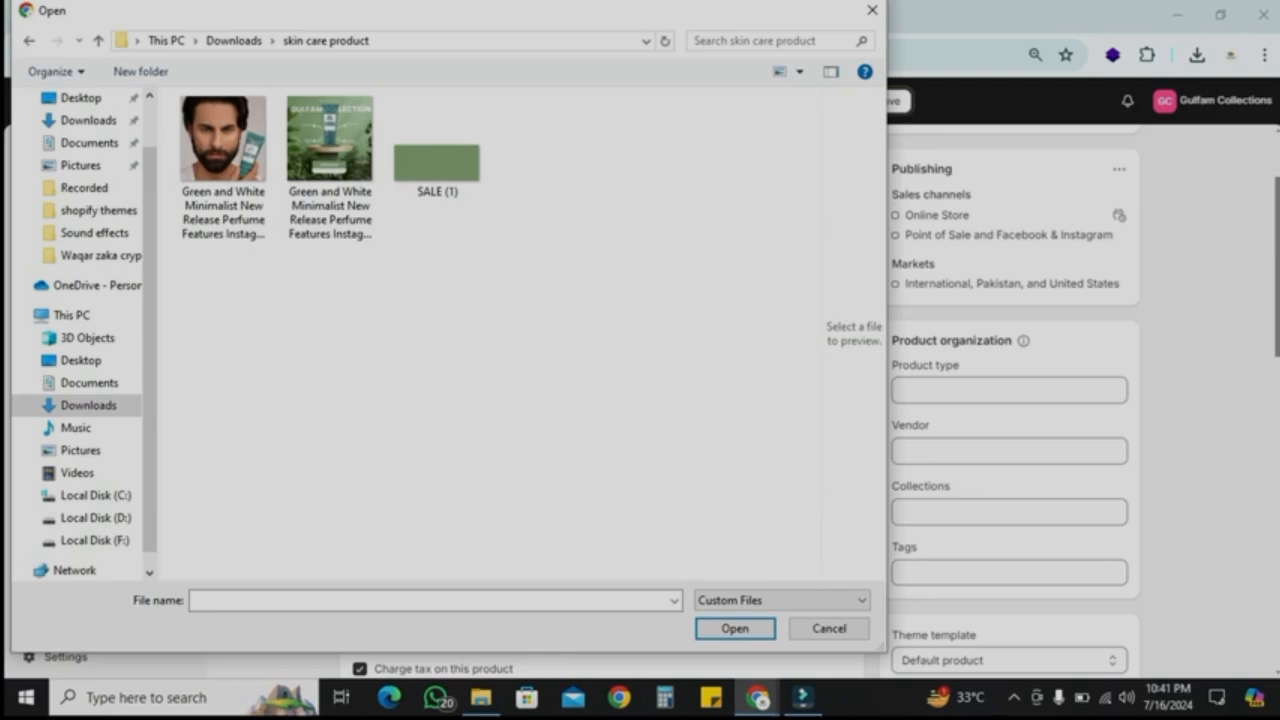
pyautogui.moveTo(347, 267); pyautogui.dragTo(247, 193)
pyautogui.click(735, 629)
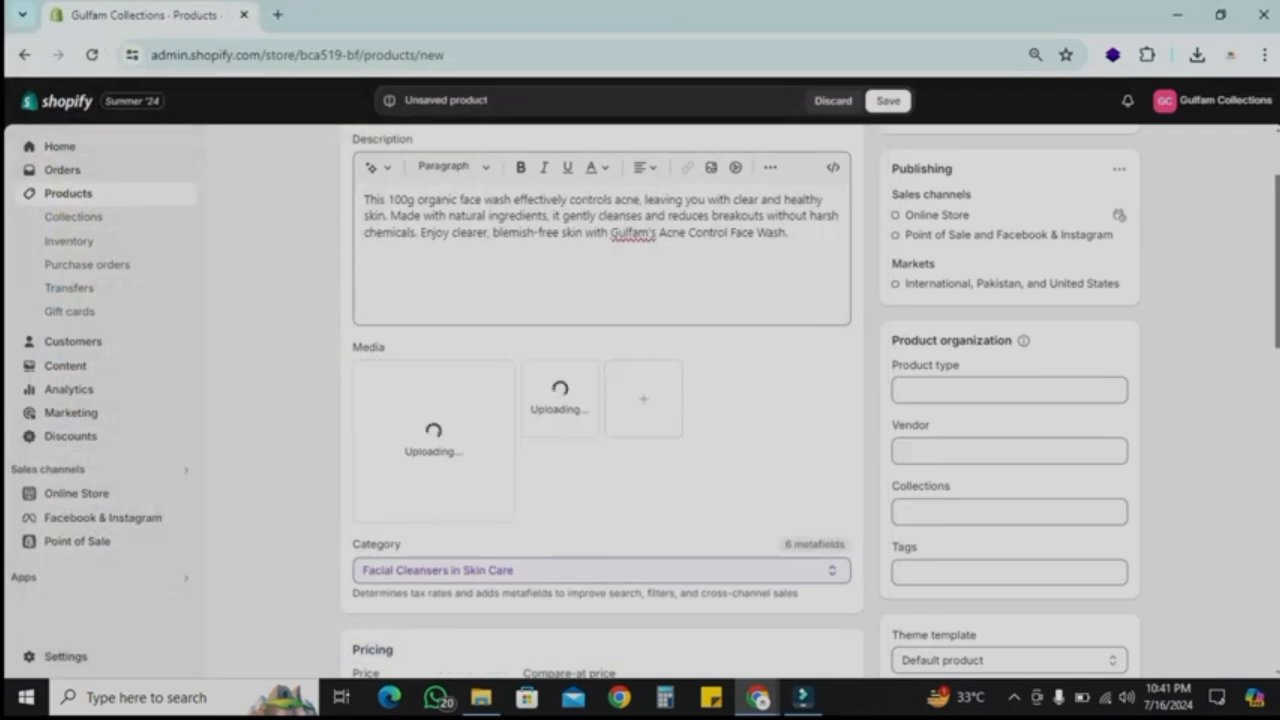
# Step: Turn off charging tax on this product
pyautogui.scroll(-1, 810, 402)
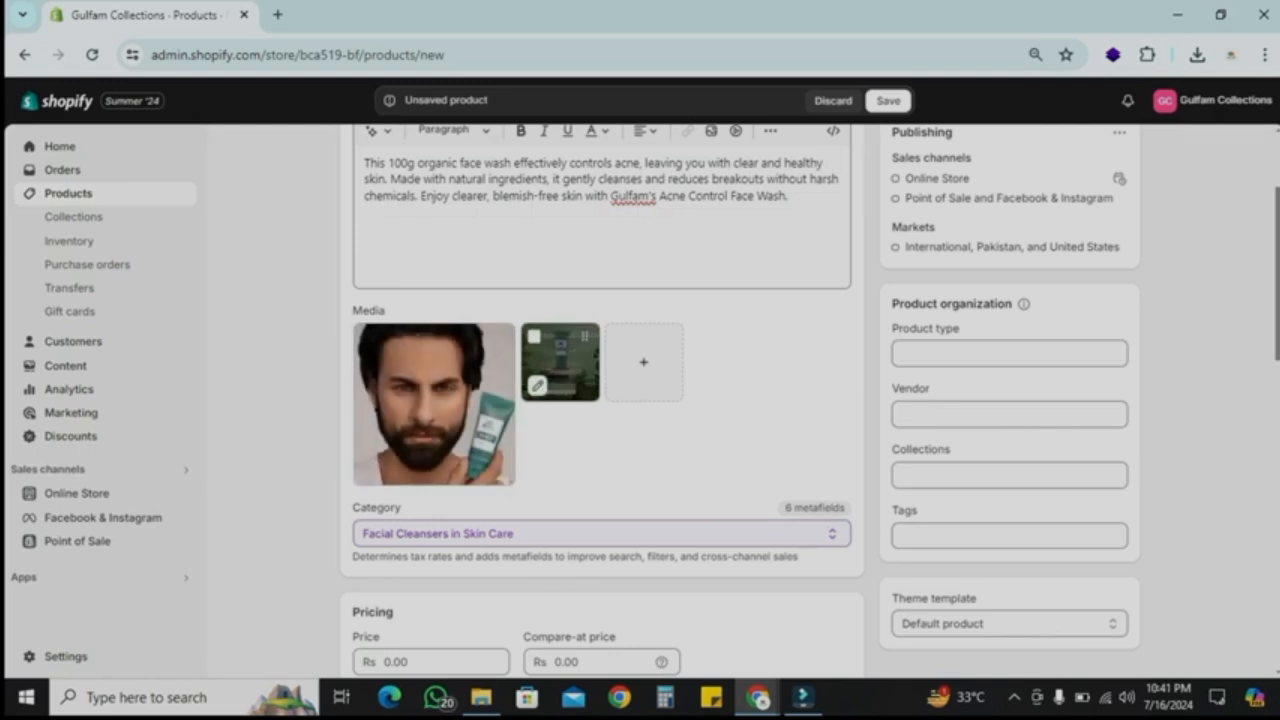
pyautogui.scroll(-3, 740, 400)
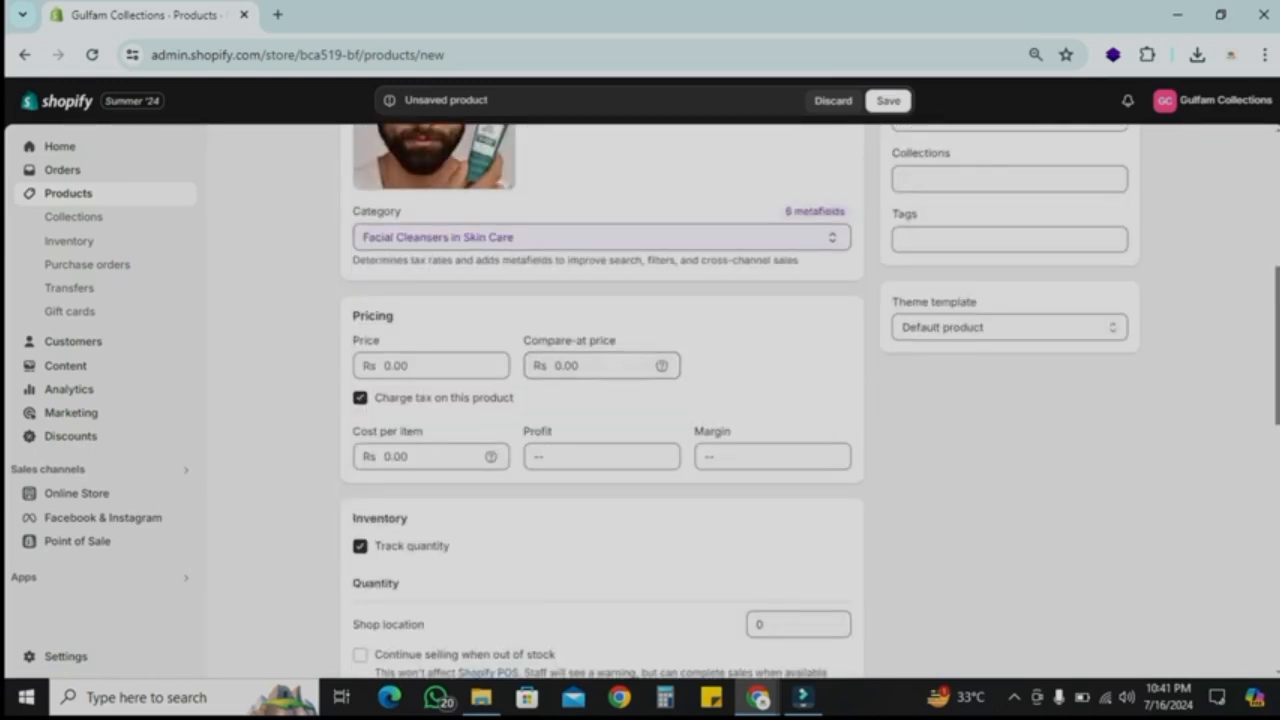
pyautogui.click(360, 398)
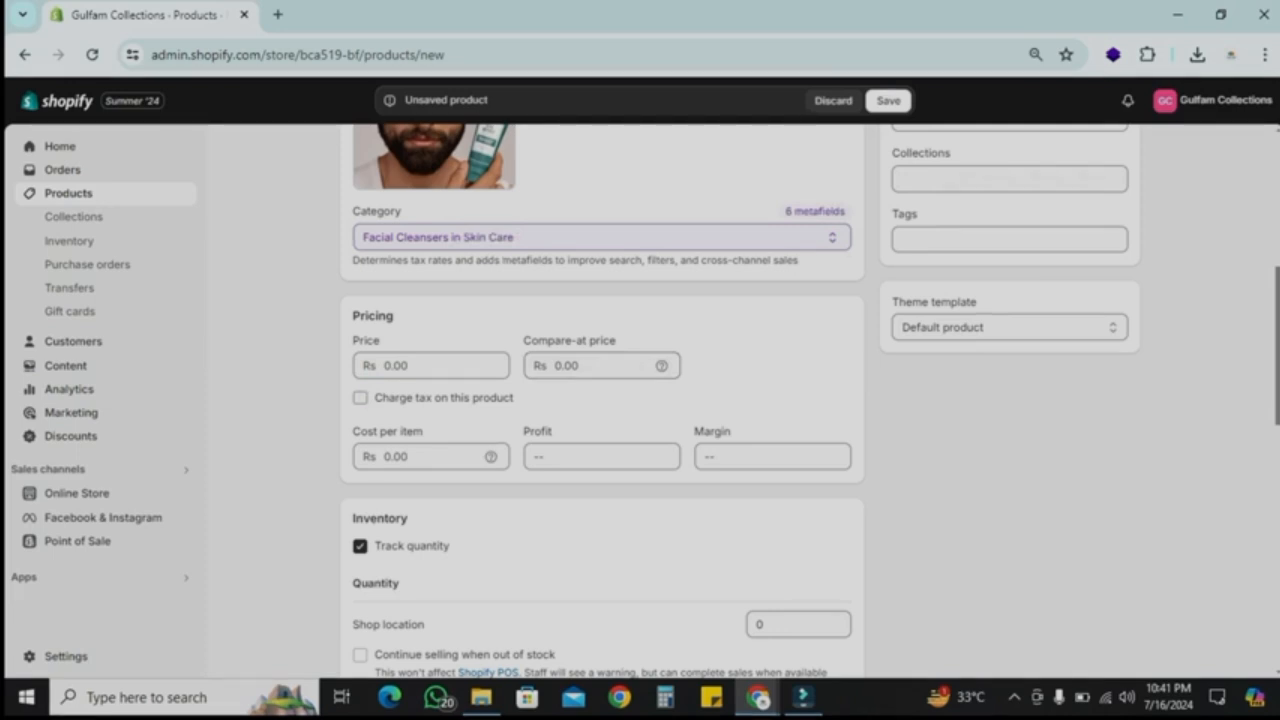
# Step: Clear the shop location stock quantity and turn off quantity tracking for the product
pyautogui.scroll(-1, 640, 400)
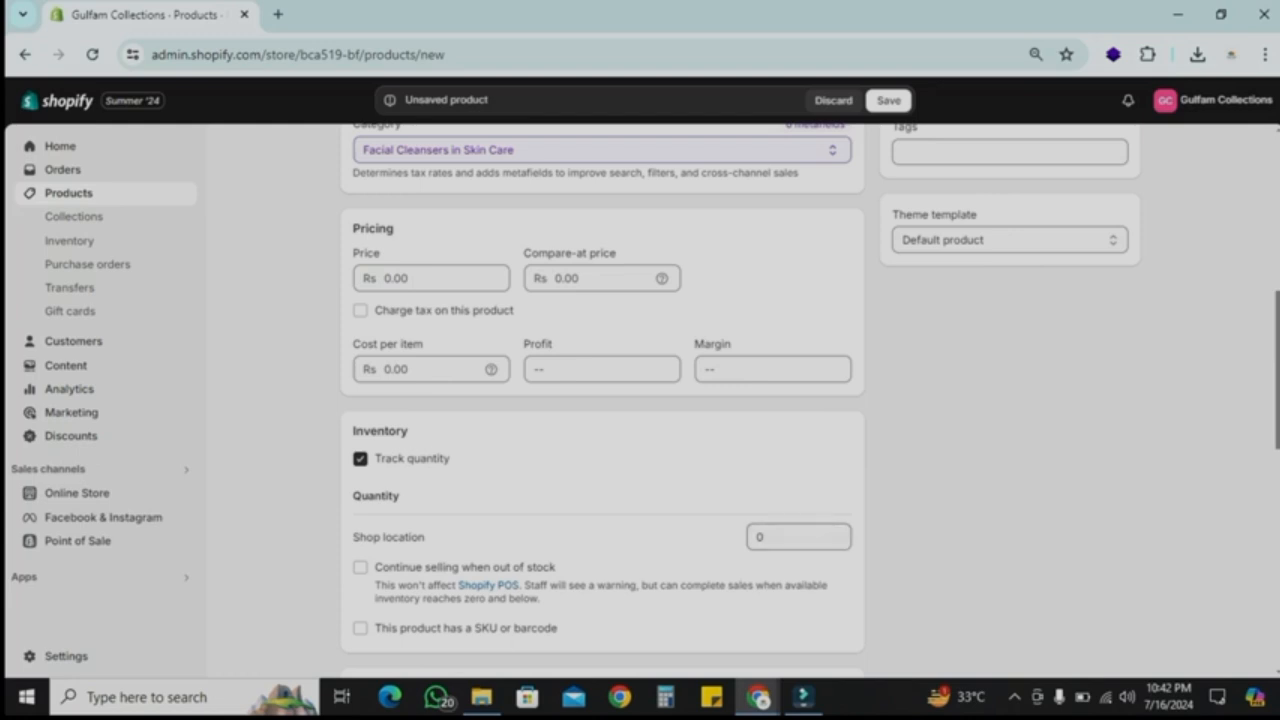
pyautogui.click(760, 537)
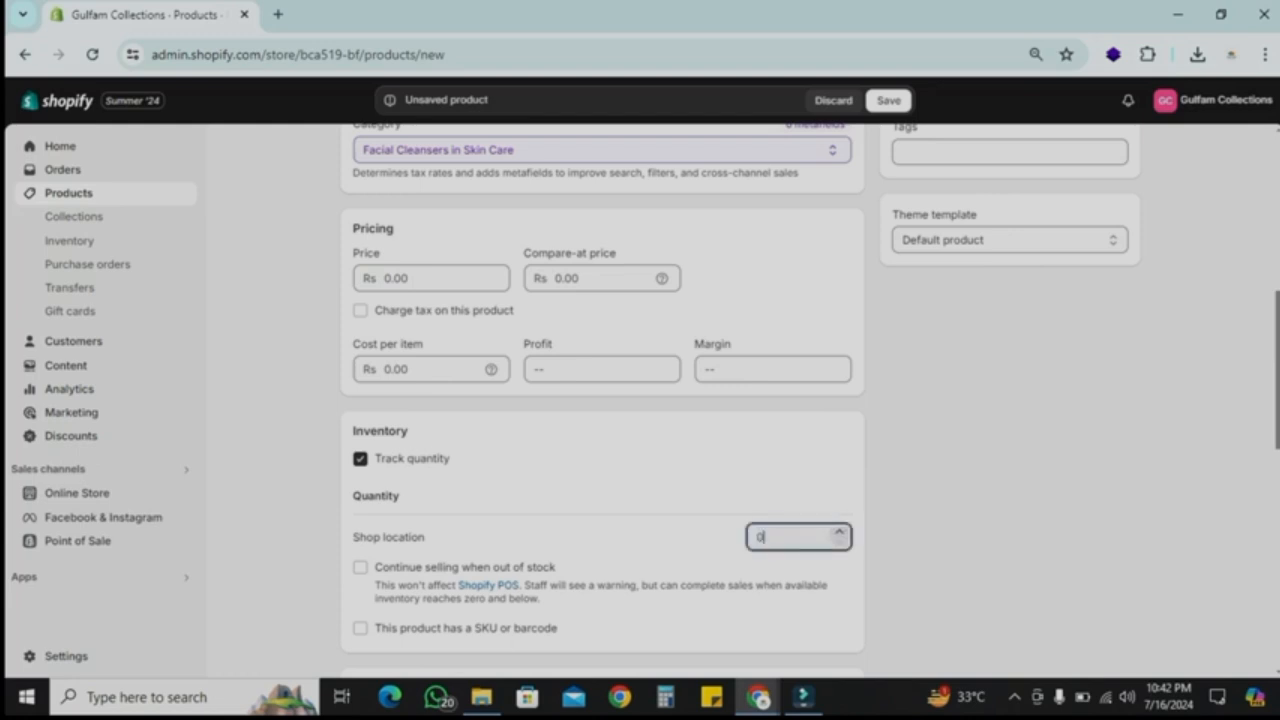
pyautogui.write('10000')
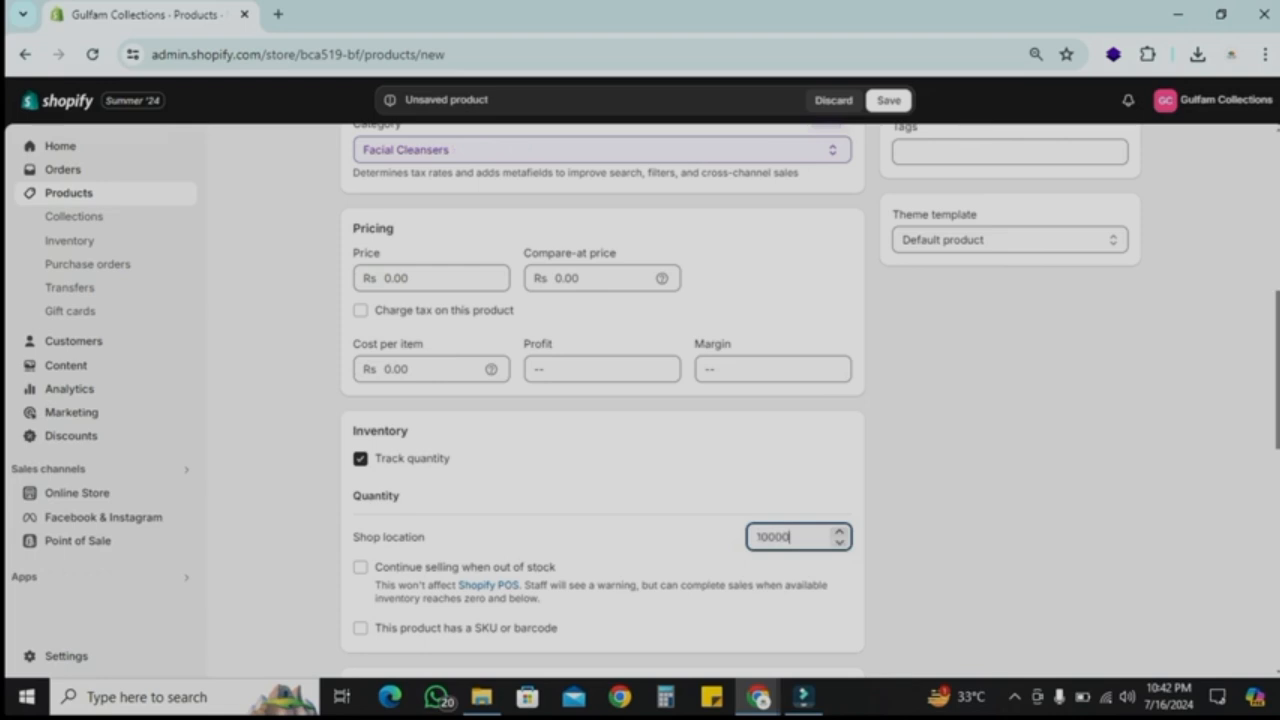
pyautogui.click(960, 537)
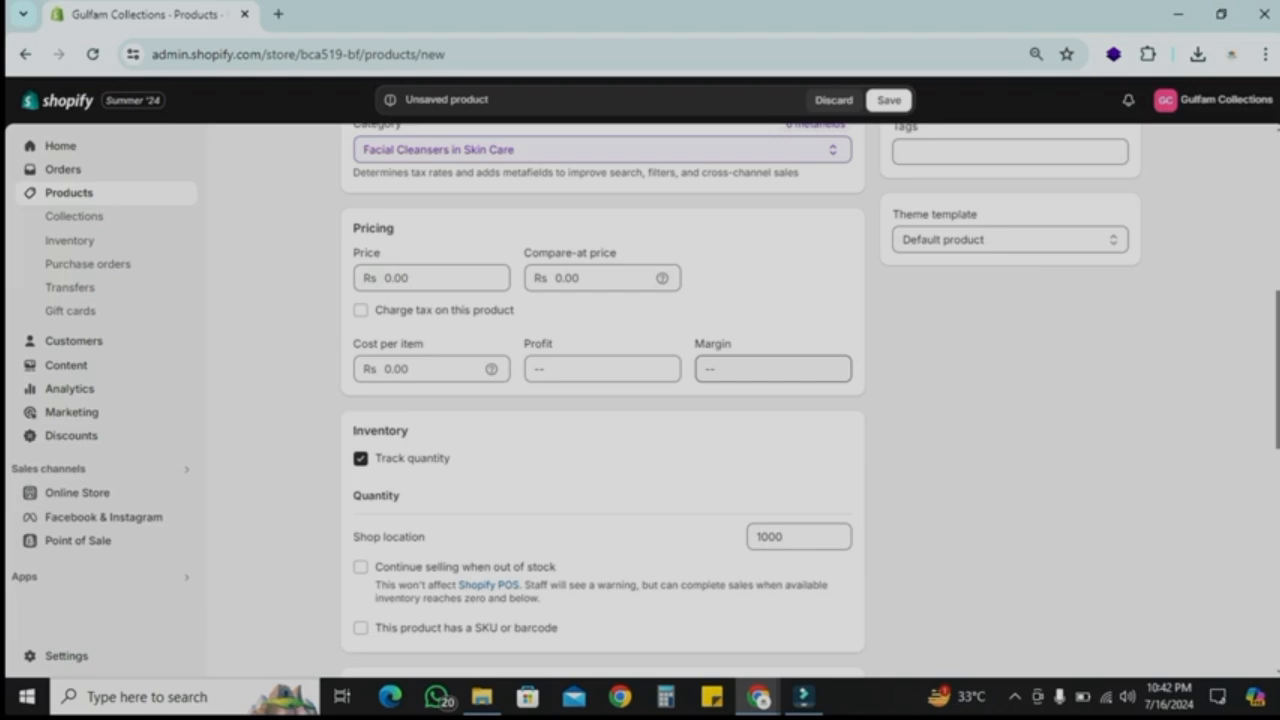
pyautogui.click(799, 537)
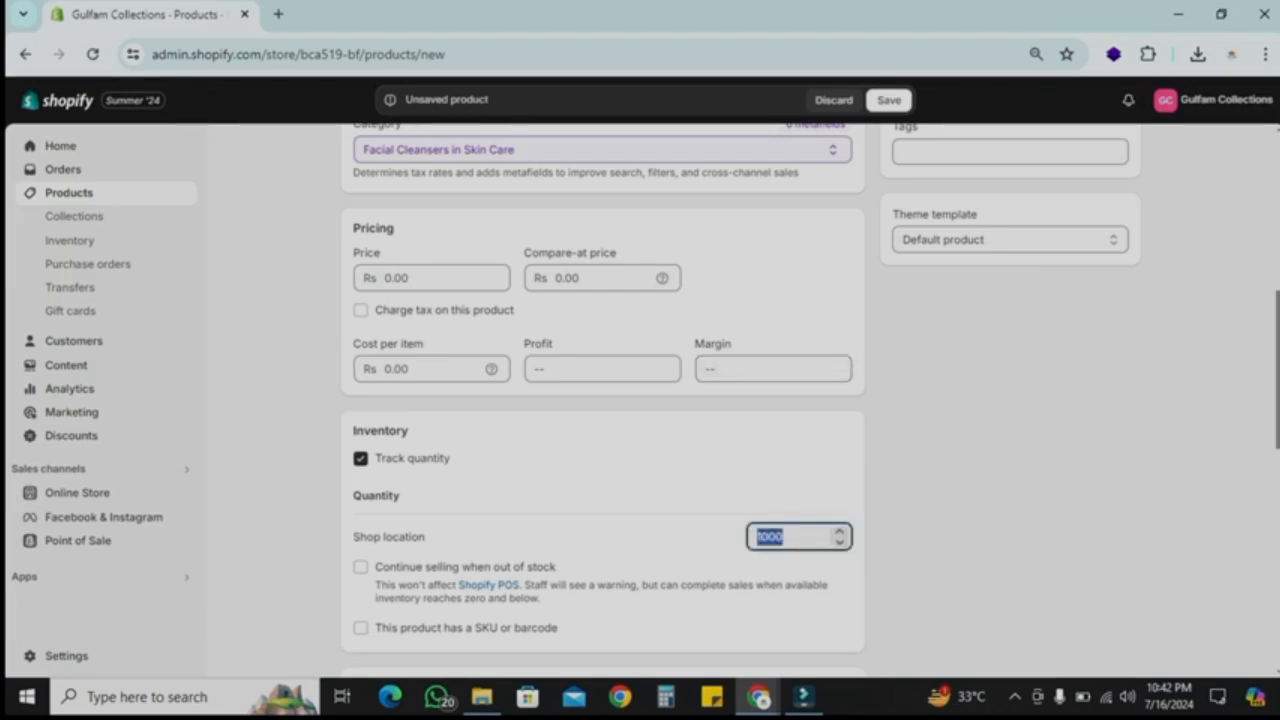
pyautogui.press('BackSpace')
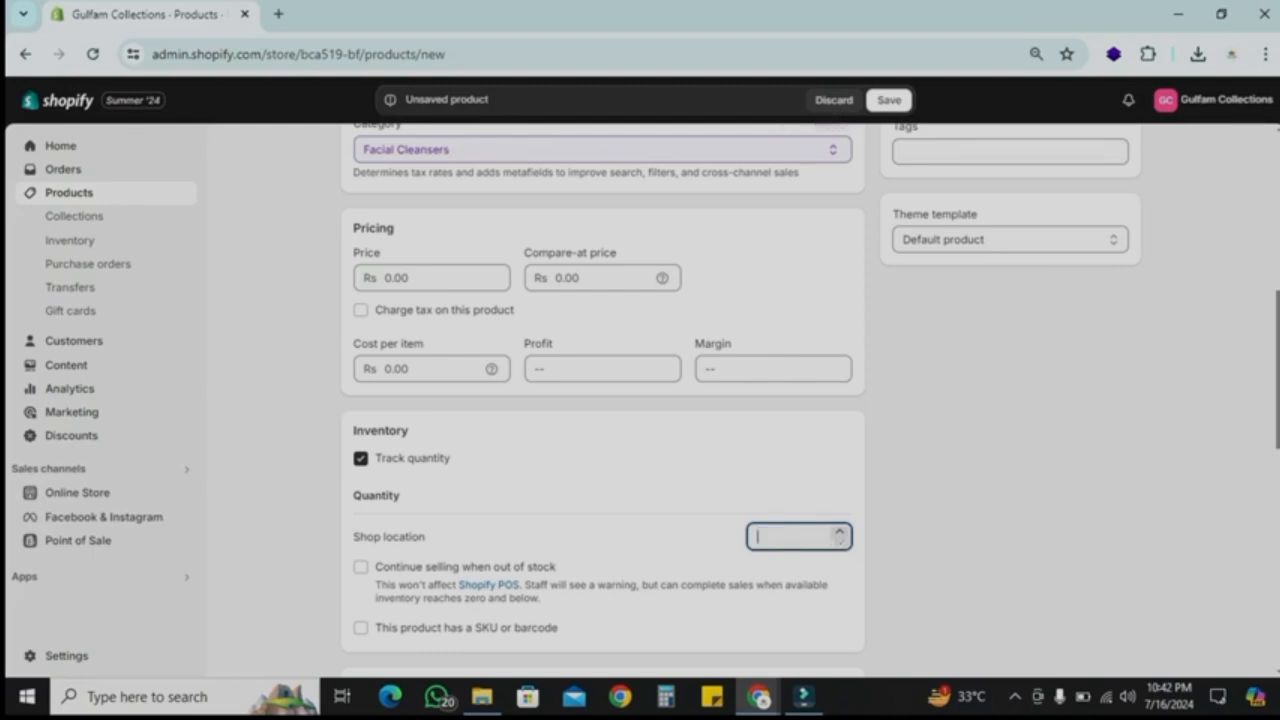
pyautogui.click(361, 458)
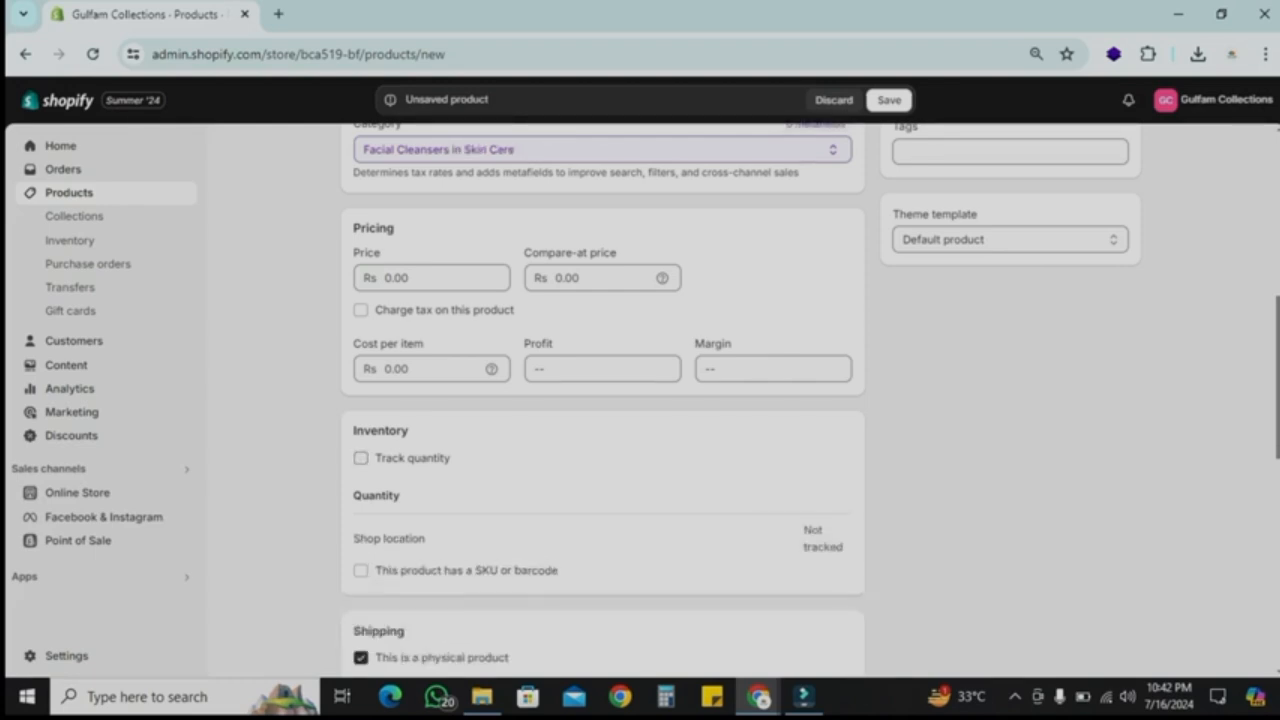
# Step: Set the product type to skin care and the vendor to Gulfam Collections
pyautogui.scroll(-2, 603, 400)
pyautogui.scroll(5, 603, 400)
pyautogui.click(1010, 341)
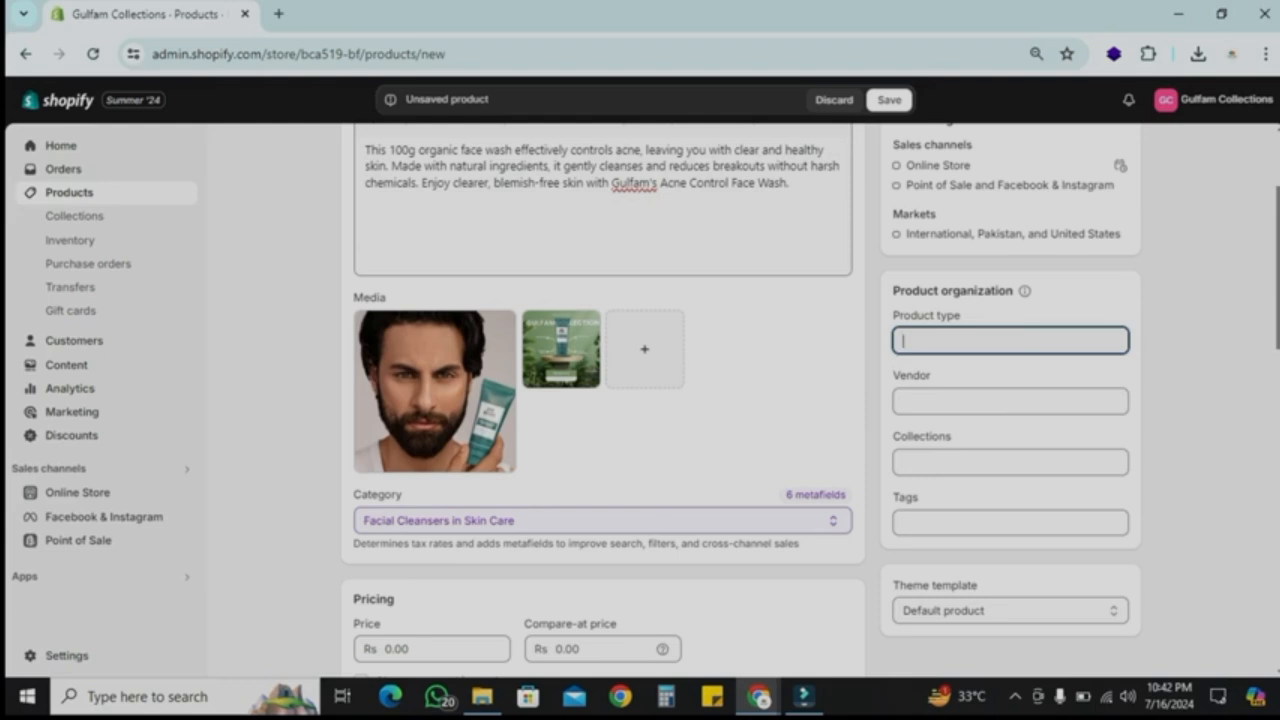
pyautogui.write('skin care')
pyautogui.press('Tab')
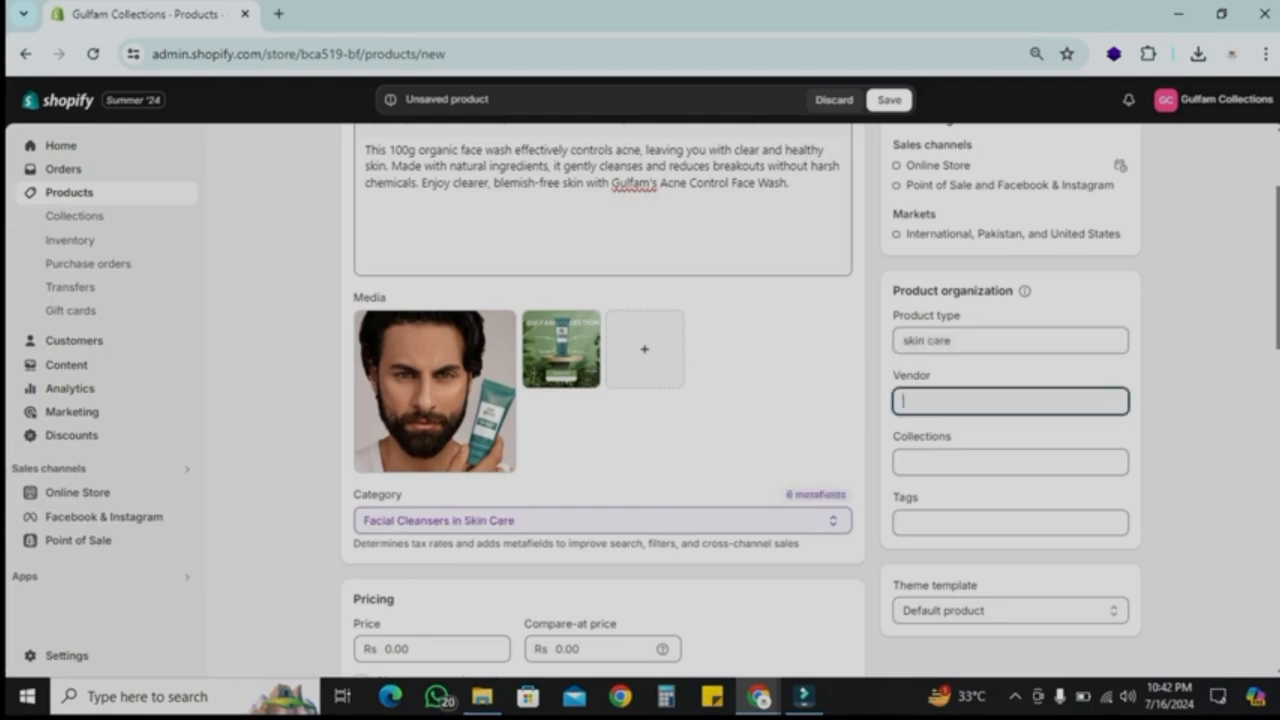
pyautogui.write('Gulfam Collections')
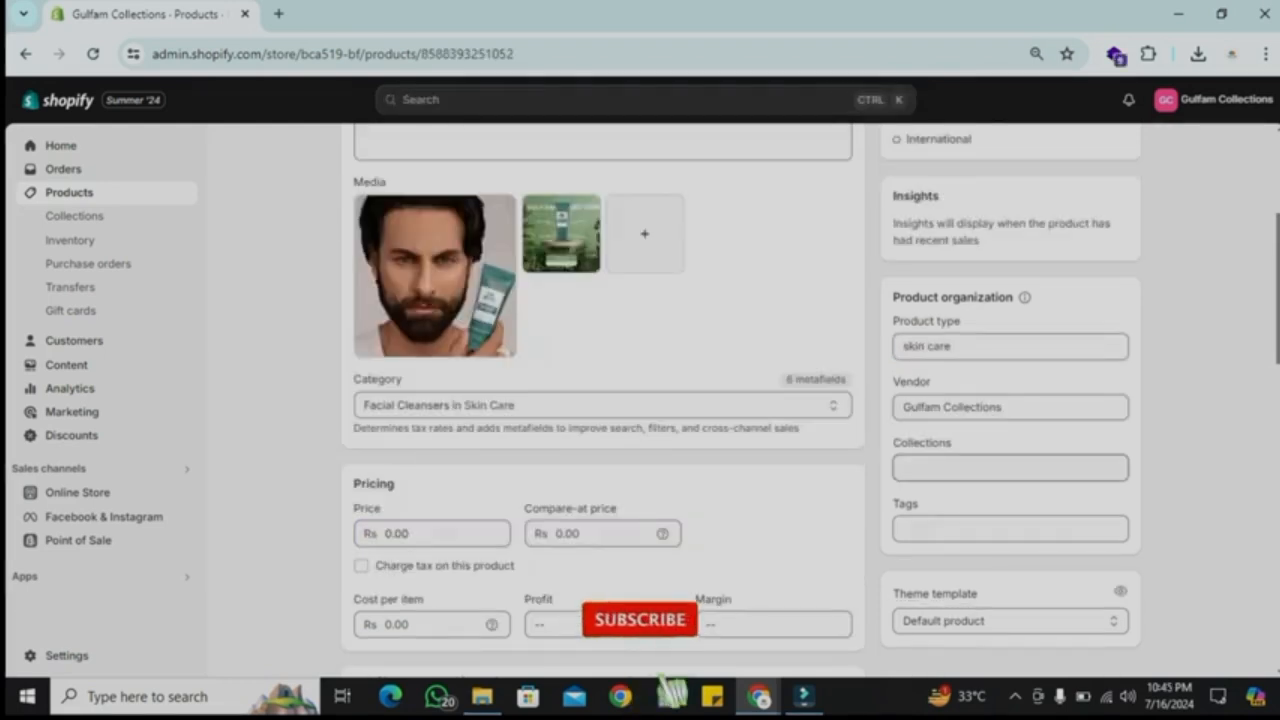
# Step: Add the product to the Our Exclusive Product collection
pyautogui.click(1010, 467)
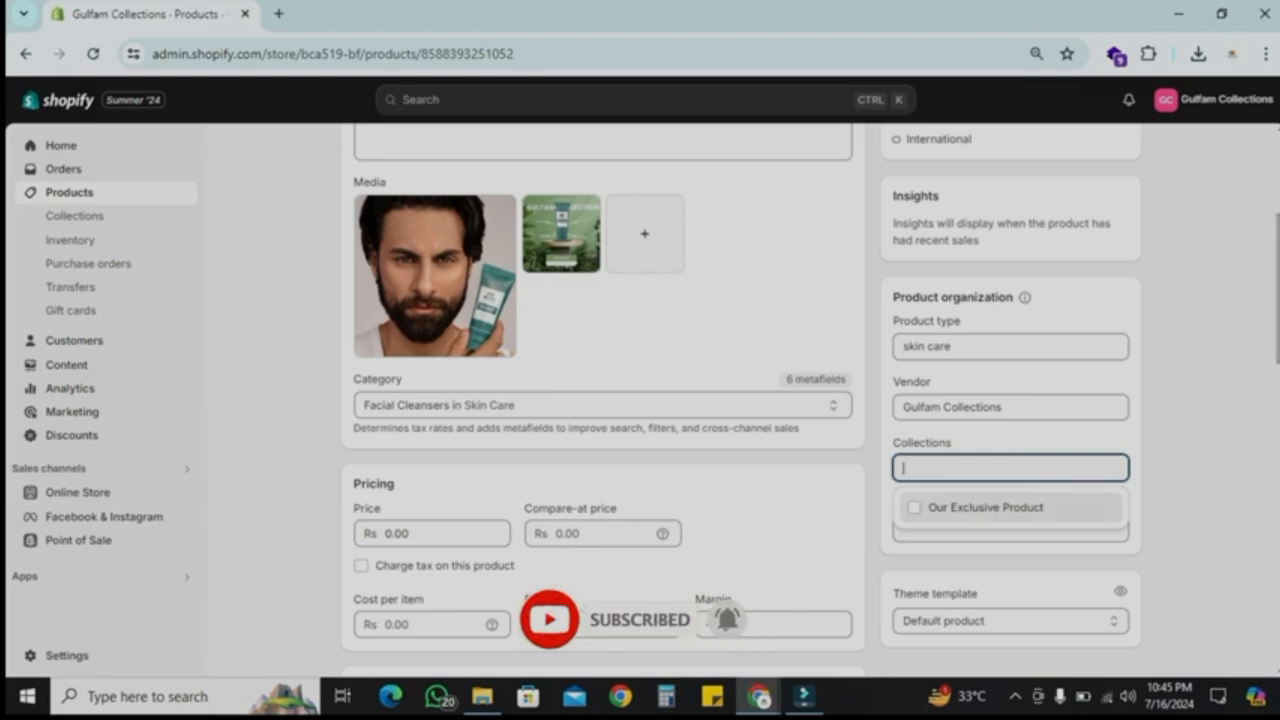
pyautogui.click(914, 507)
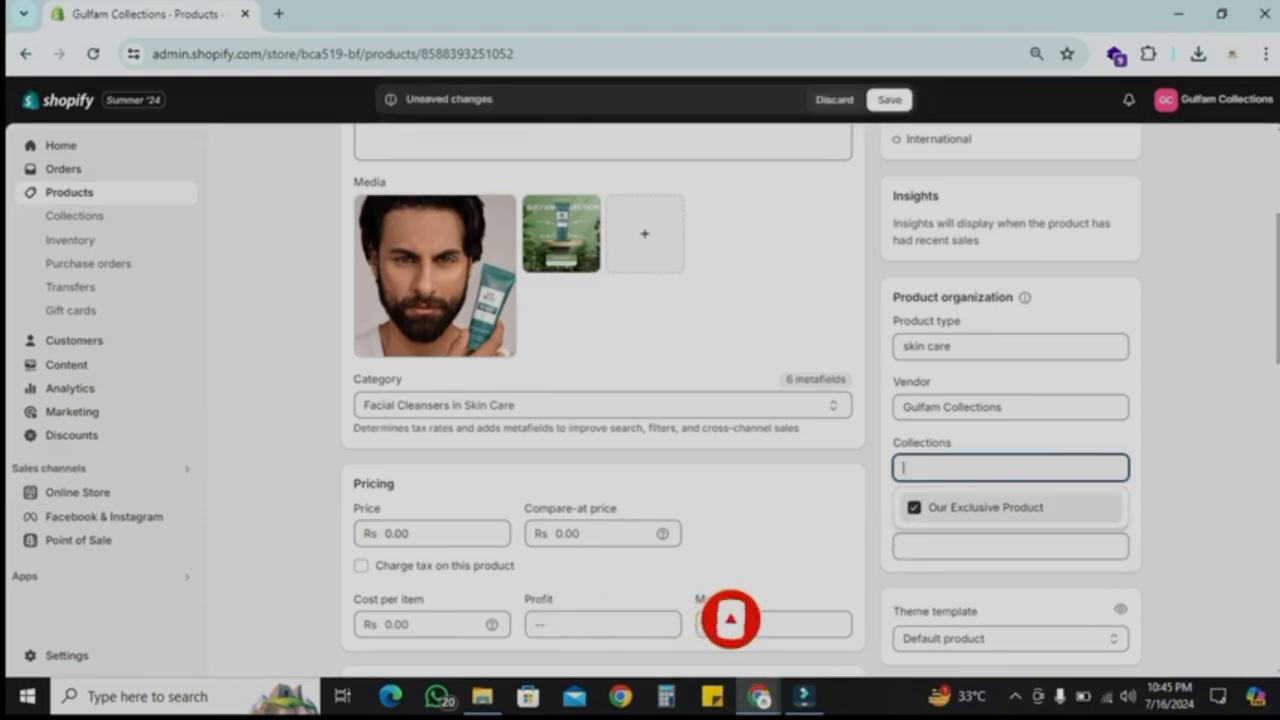
pyautogui.click(1196, 488)
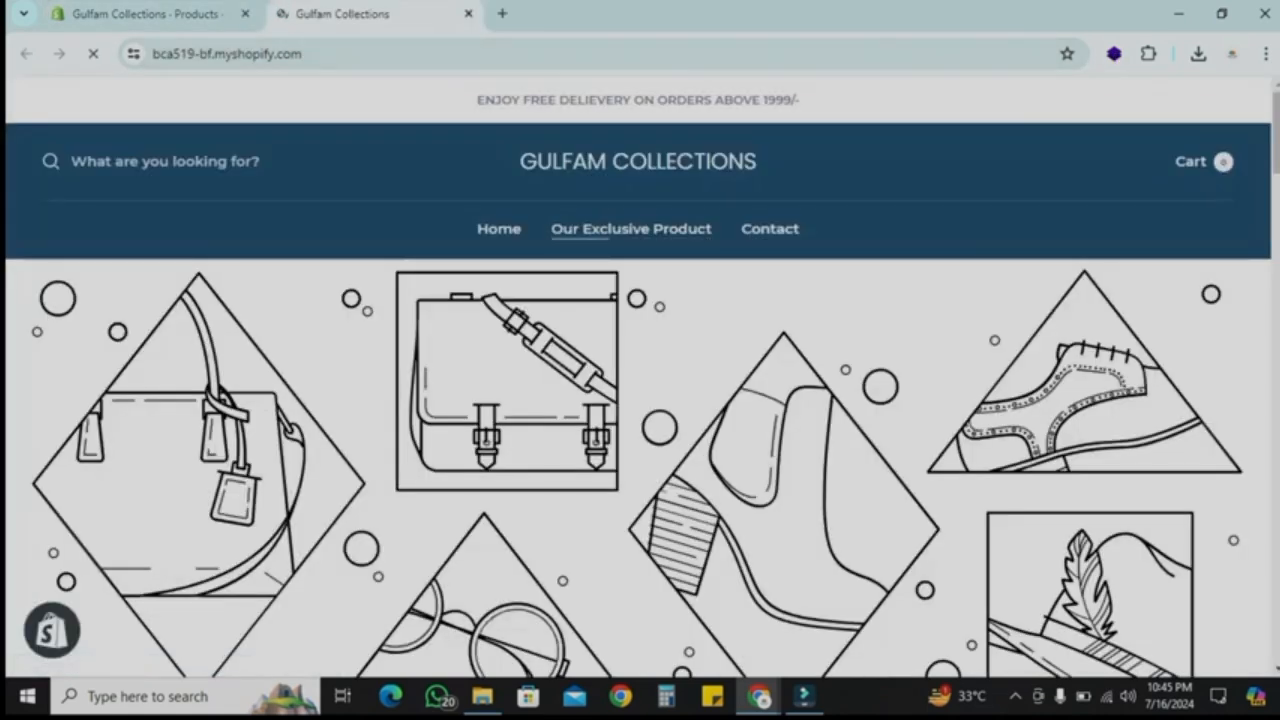
pyautogui.click(145, 14)
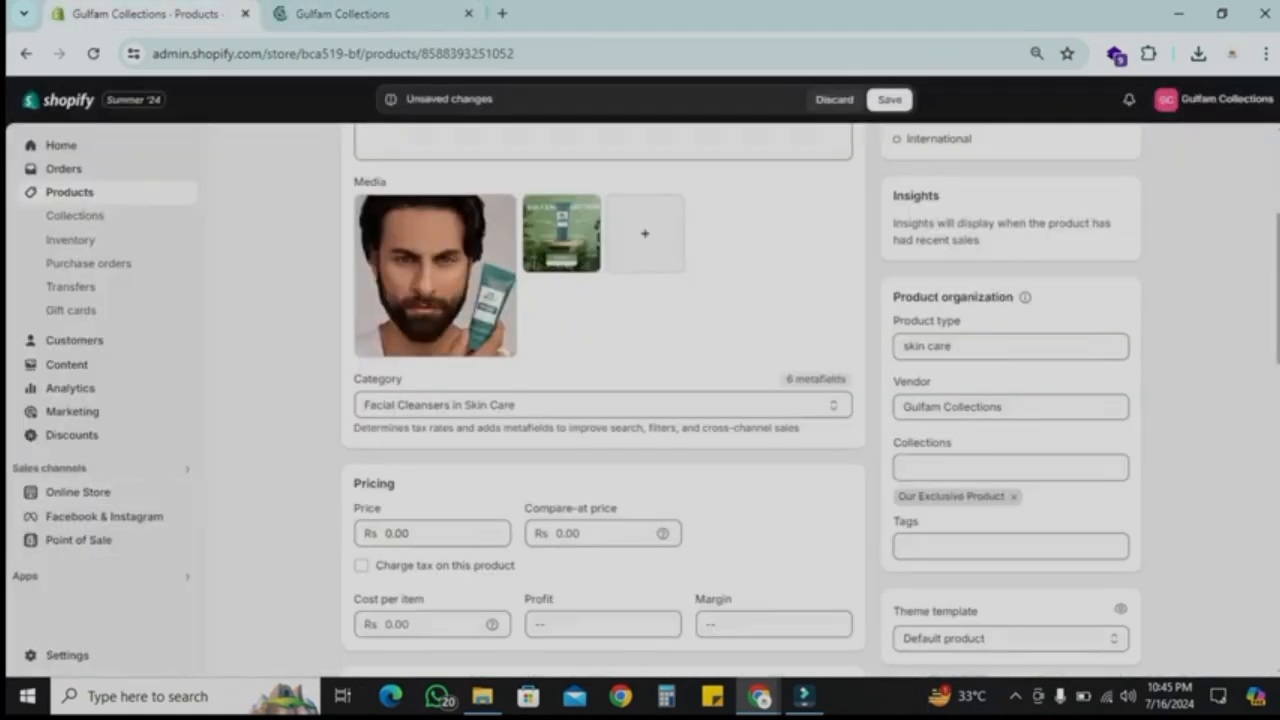
# Step: Set the product's price to Rs 65 and save the product
pyautogui.scroll(-1, 602, 400)
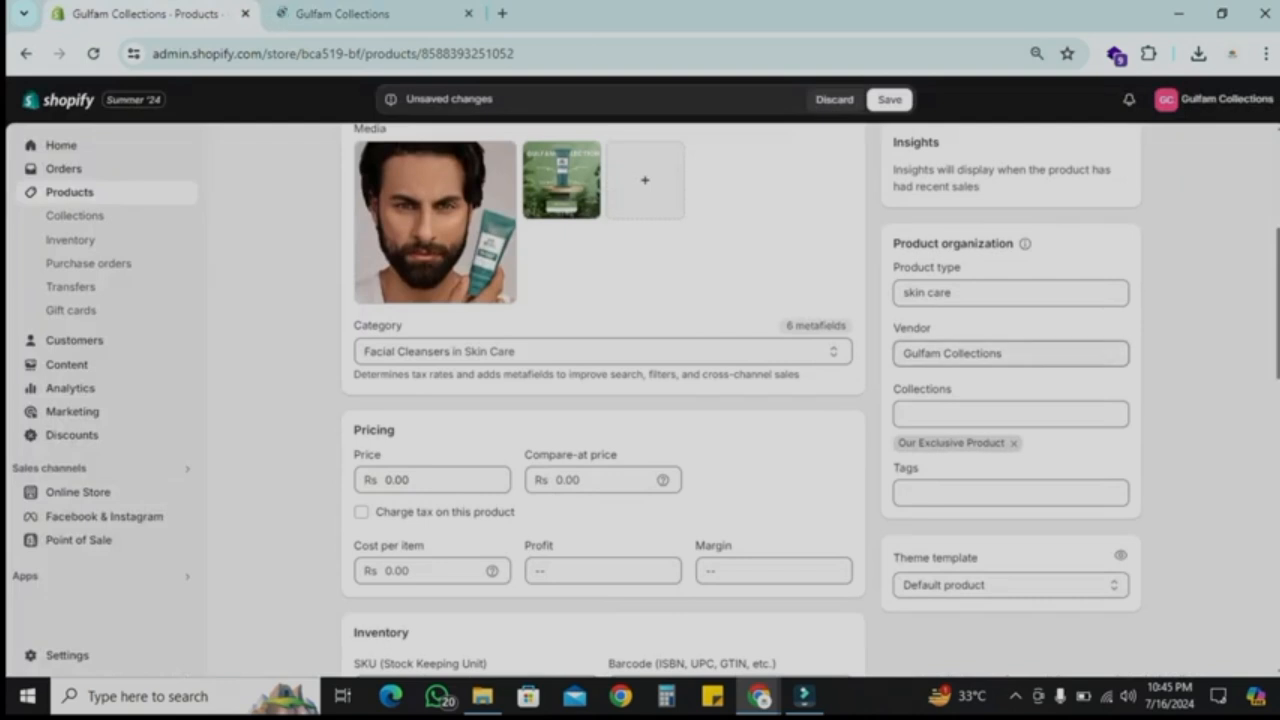
pyautogui.click(1010, 493)
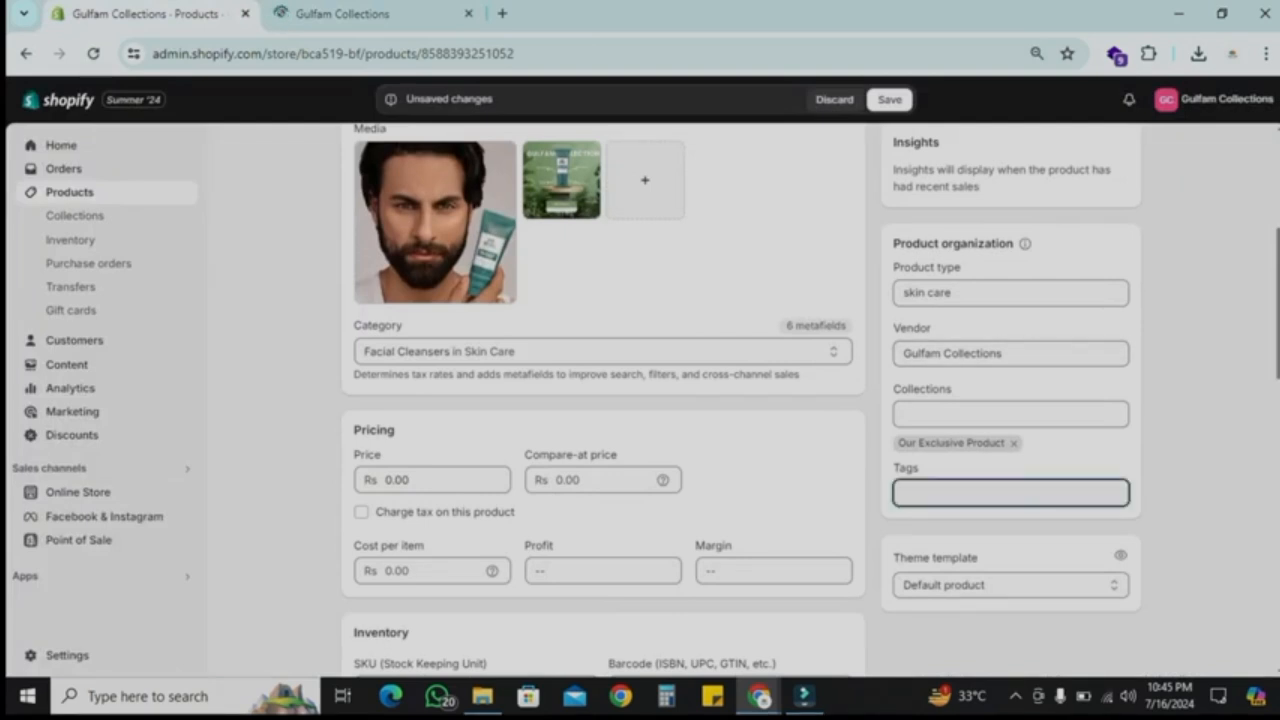
pyautogui.scroll(-1, 640, 400)
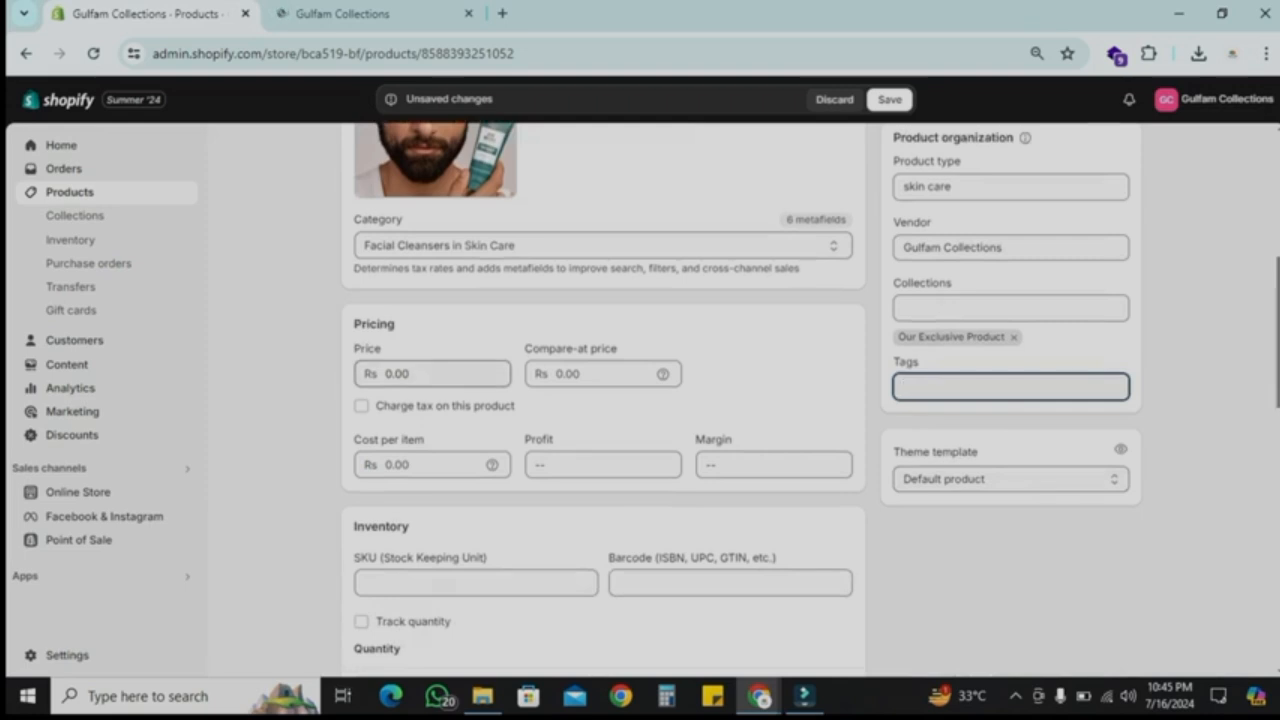
pyautogui.click(440, 374)
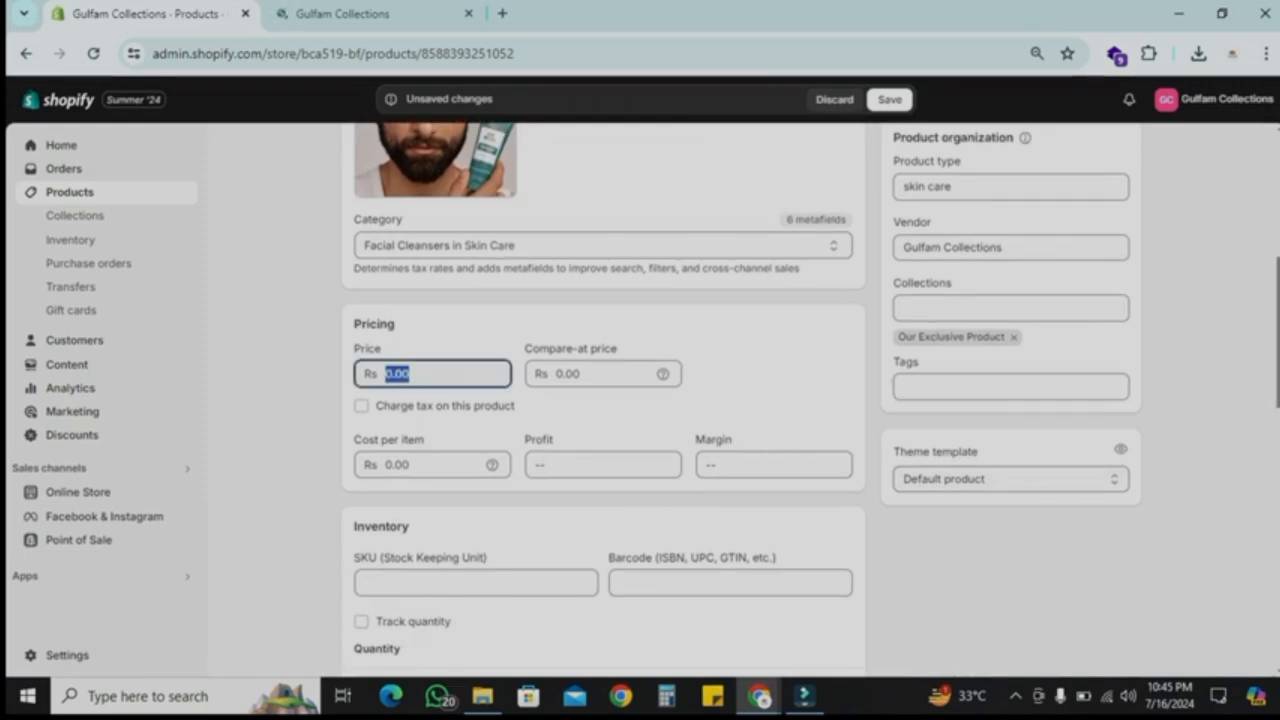
pyautogui.write('65')
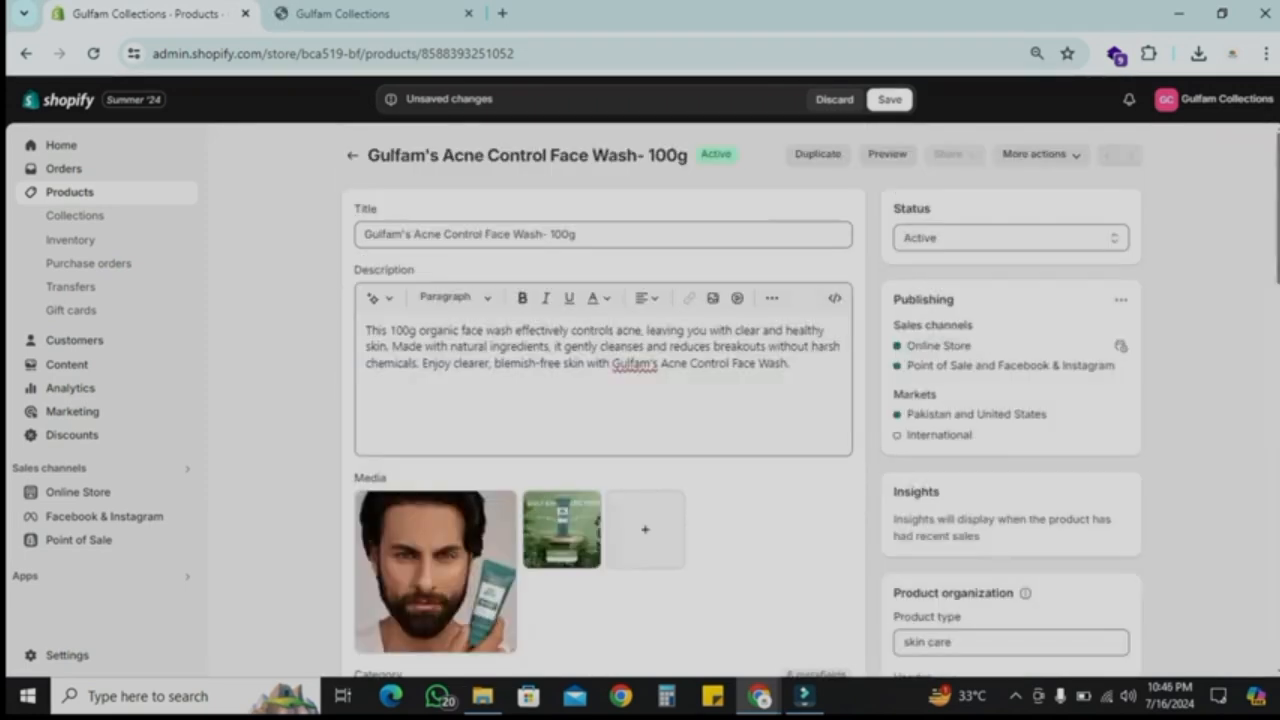
pyautogui.click(890, 99)
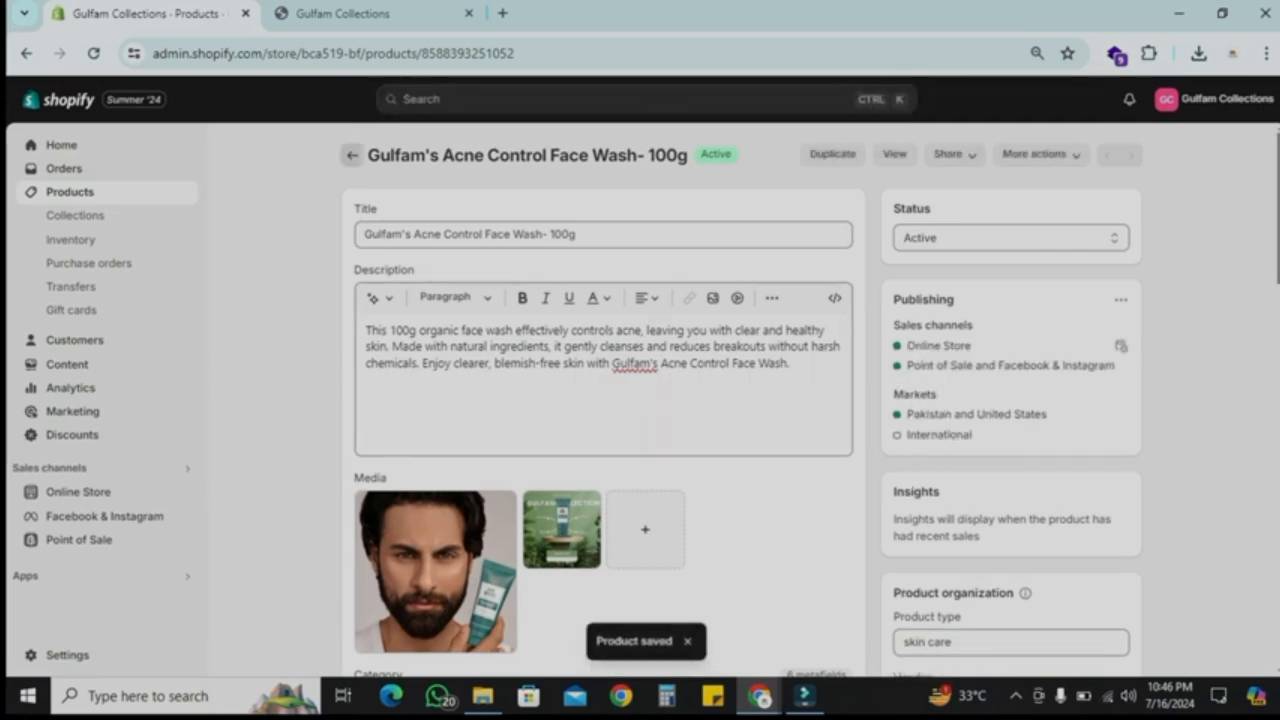
# Step: Open the storefront's Our Exclusive Product collection and view the face wash product page
pyautogui.click(352, 155)
pyautogui.click(342, 13)
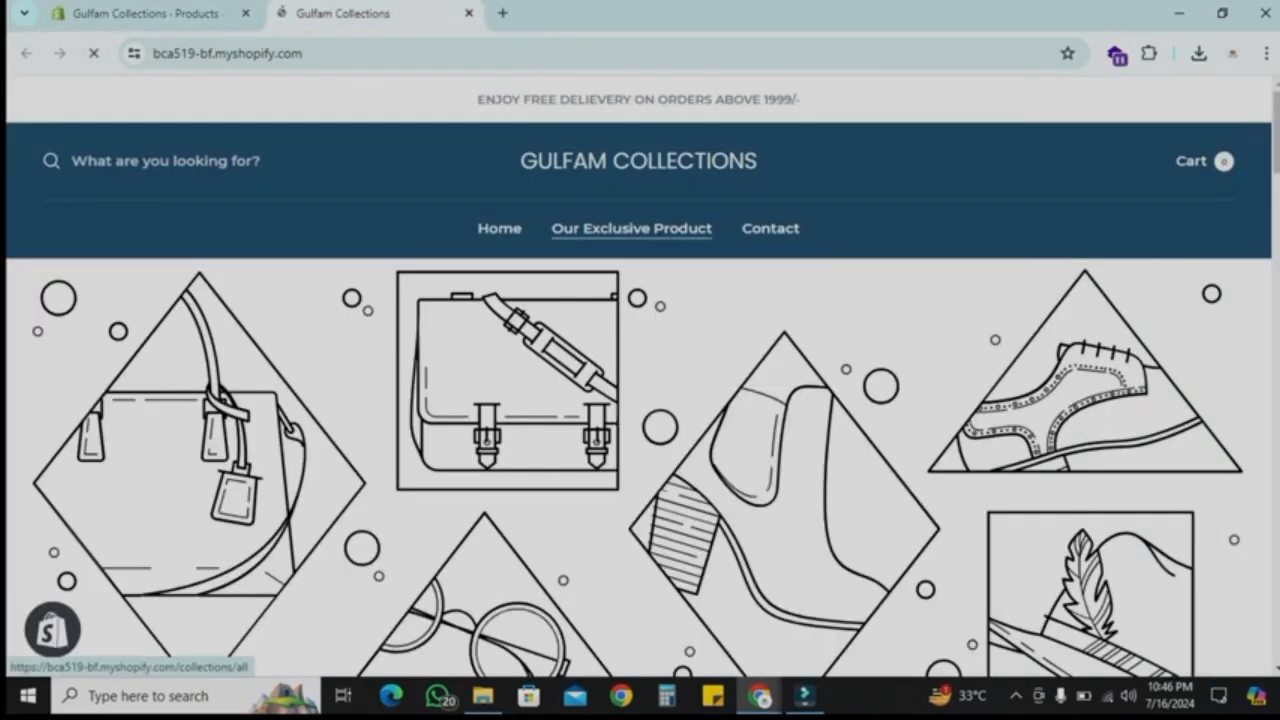
pyautogui.click(631, 228)
pyautogui.scroll(-2, 631, 400)
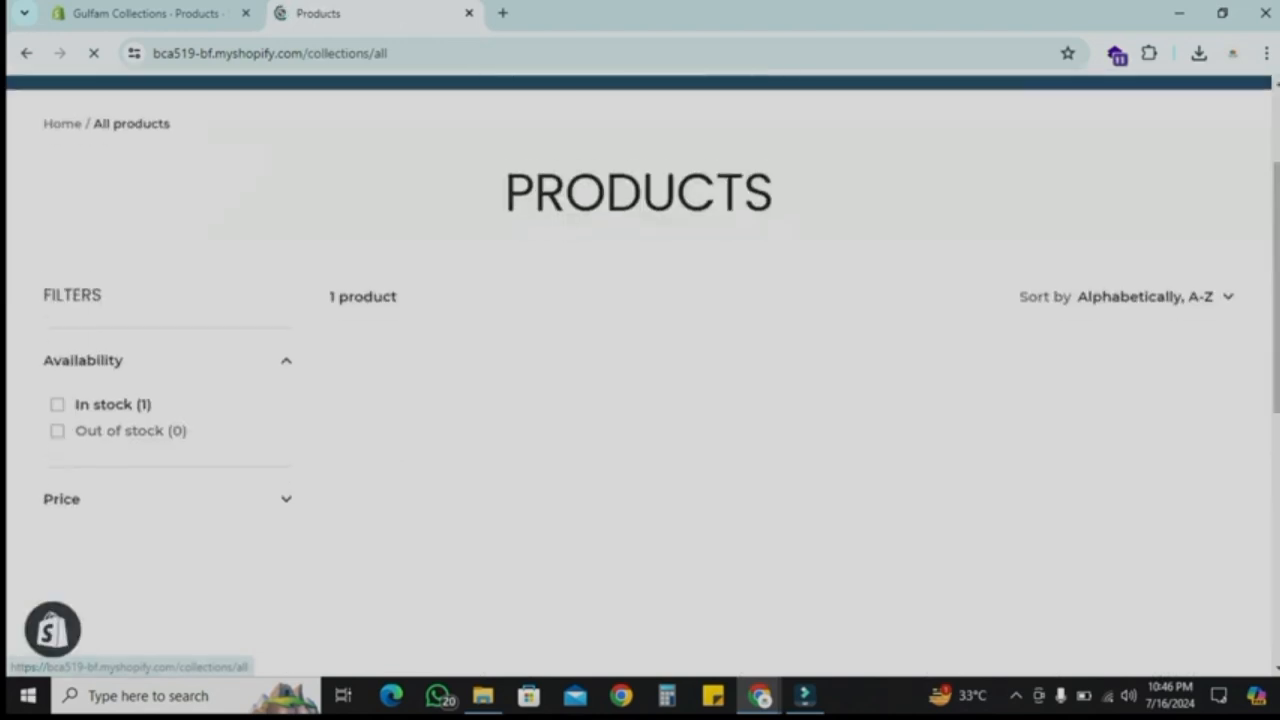
pyautogui.scroll(-2, 472, 400)
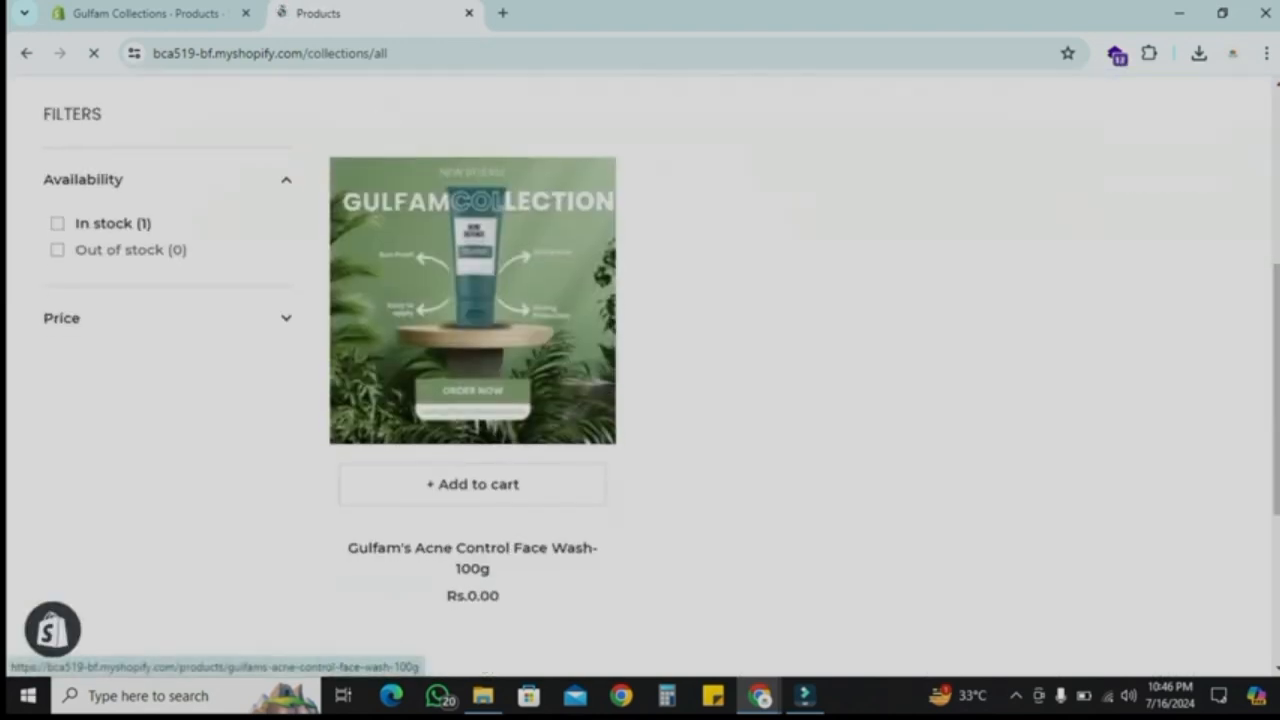
pyautogui.click(472, 300)
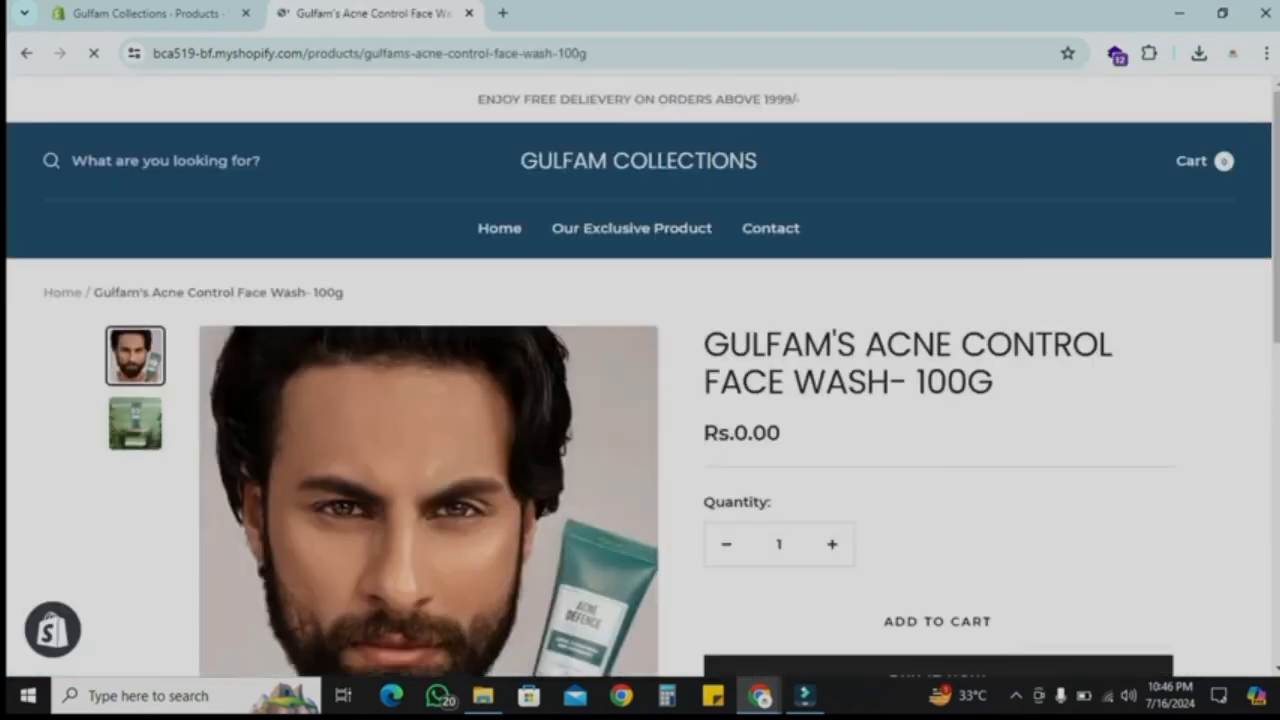
pyautogui.scroll(-1, 640, 376)
pyautogui.scroll(-1, 640, 376)
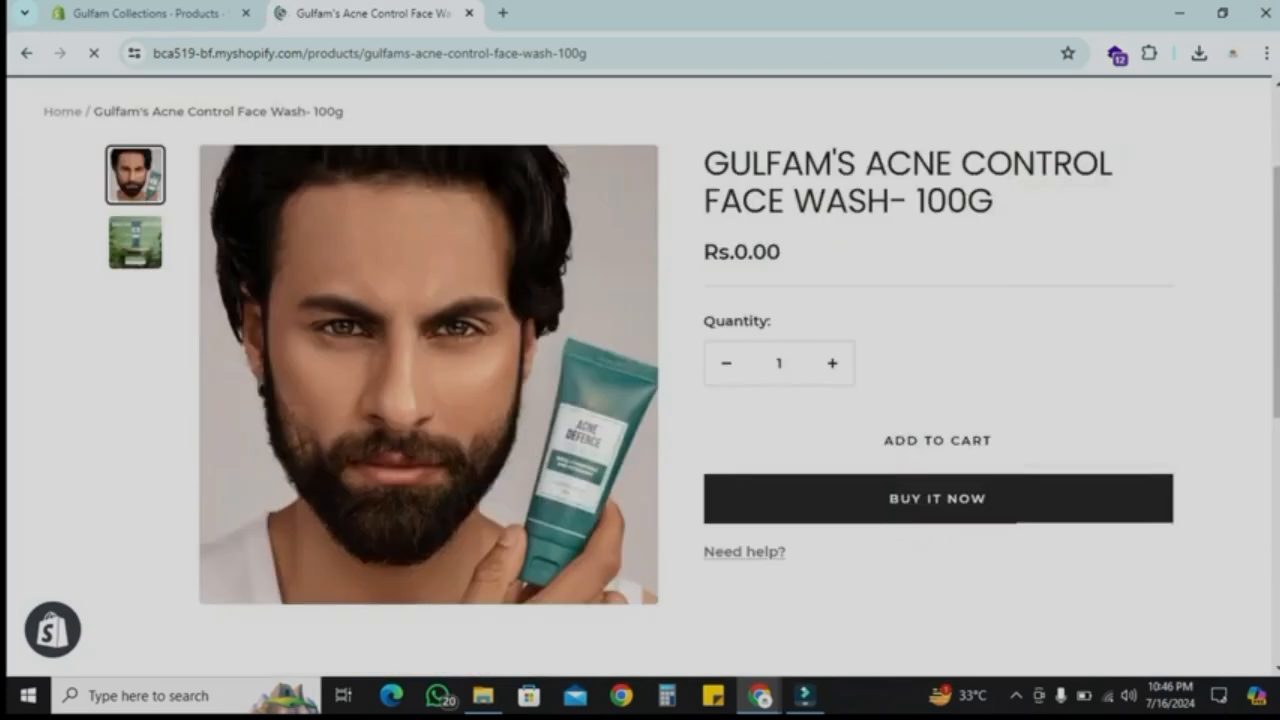
pyautogui.scroll(2, 640, 376)
# Step: Switch to Canva and create a custom-size design of 1400 by 600 px
pyautogui.click(148, 14)
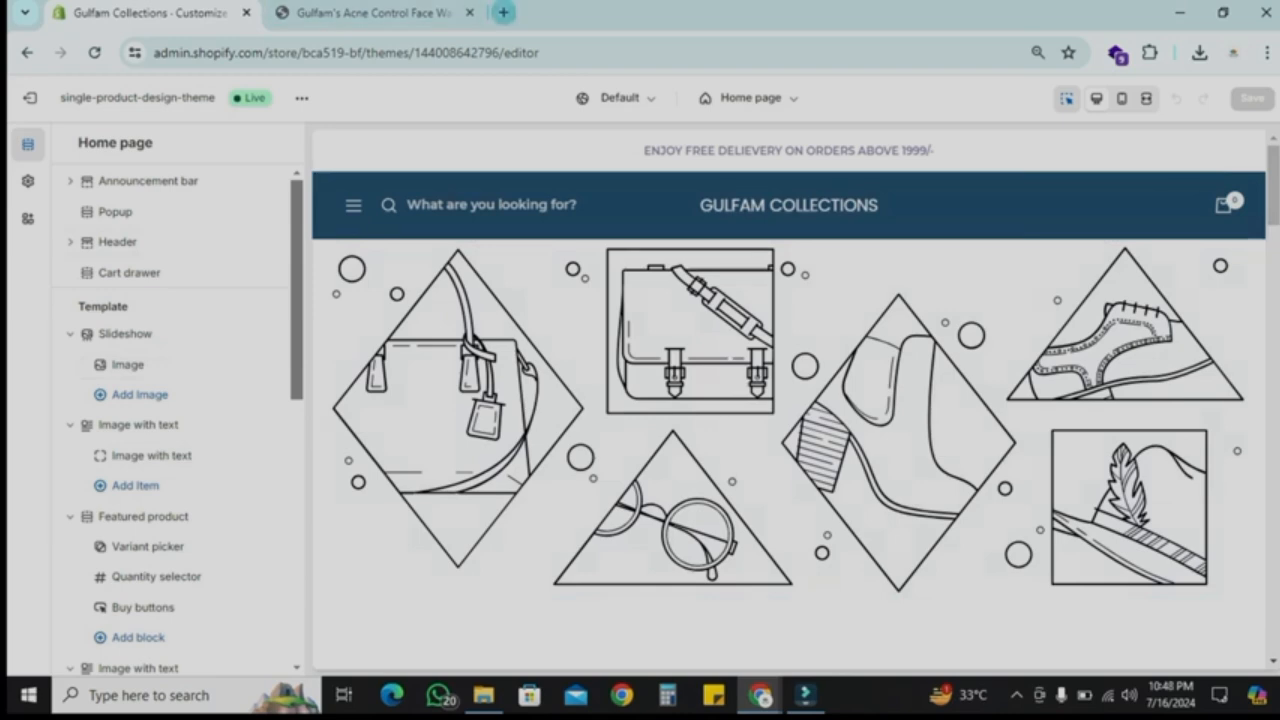
pyautogui.click(503, 12)
pyautogui.write('canva.com')
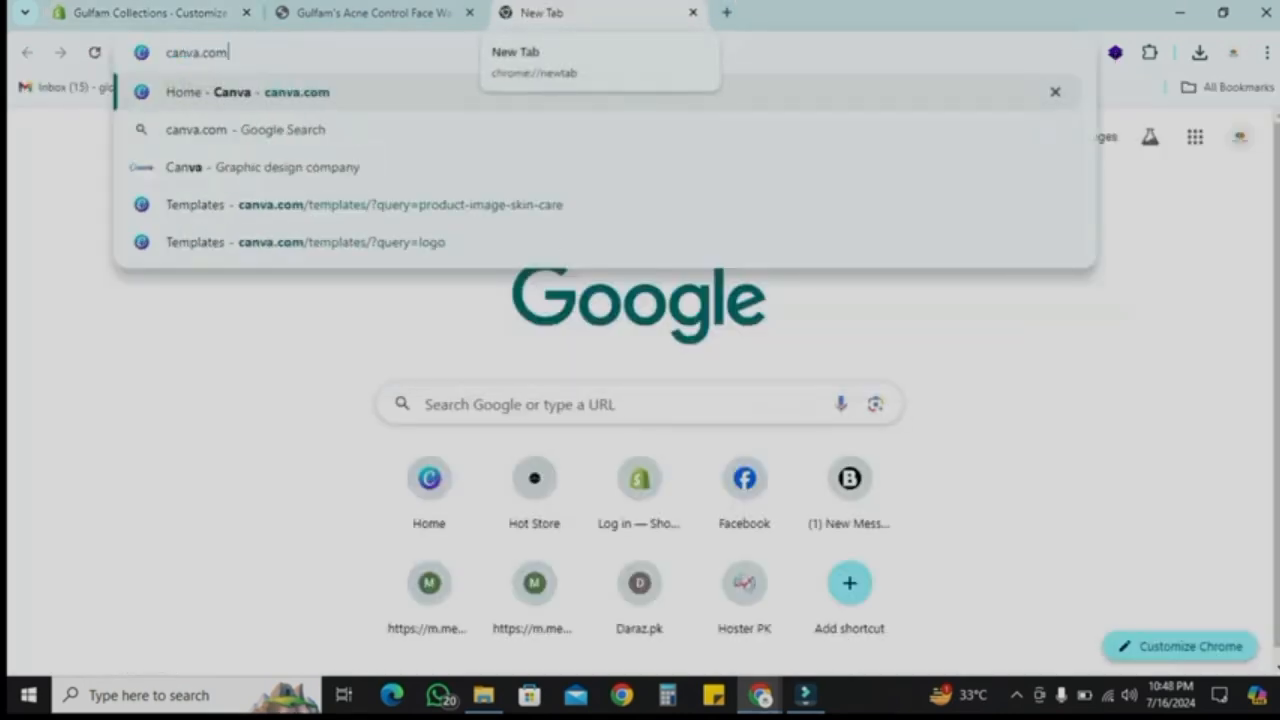
pyautogui.press('Return')
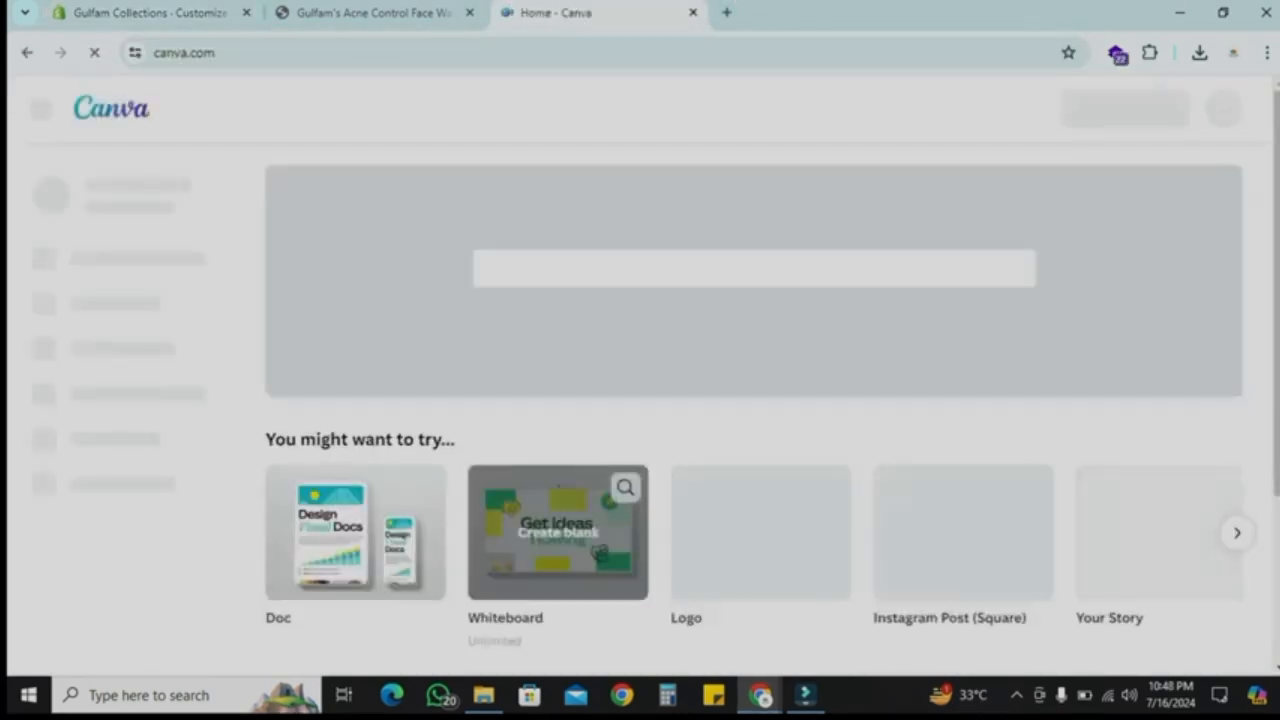
pyautogui.click(1125, 109)
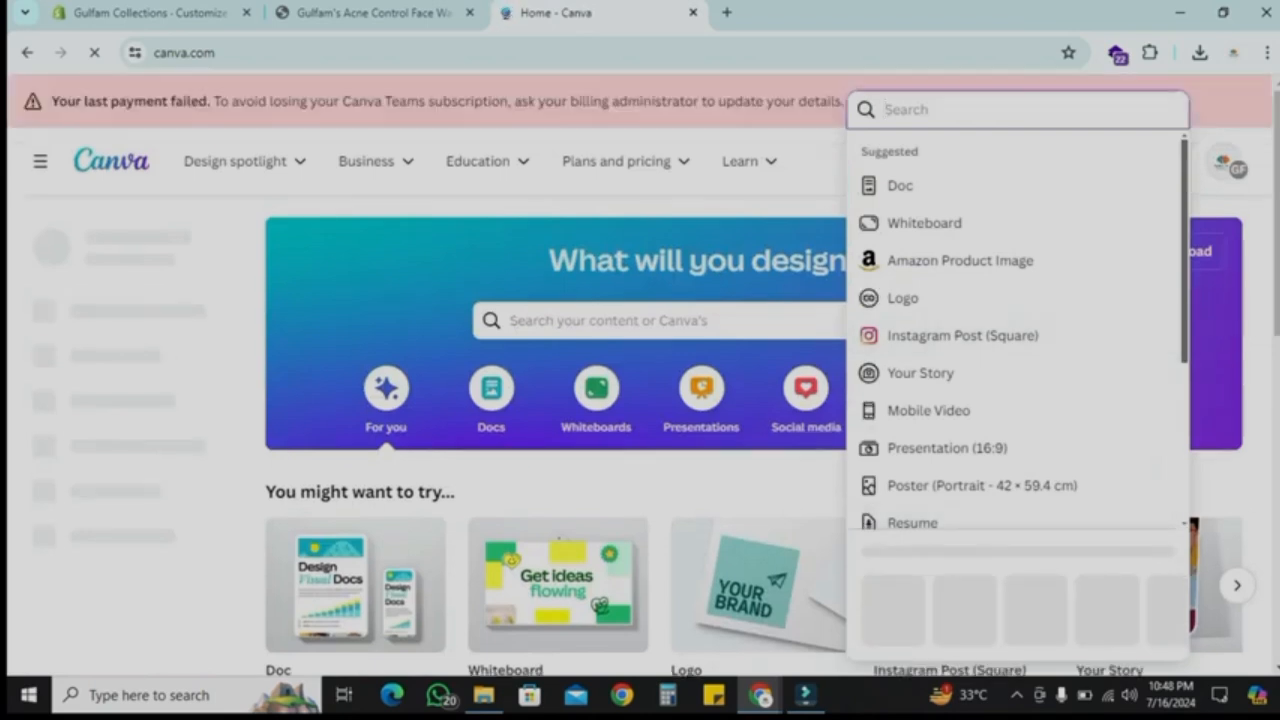
pyautogui.click(897, 590)
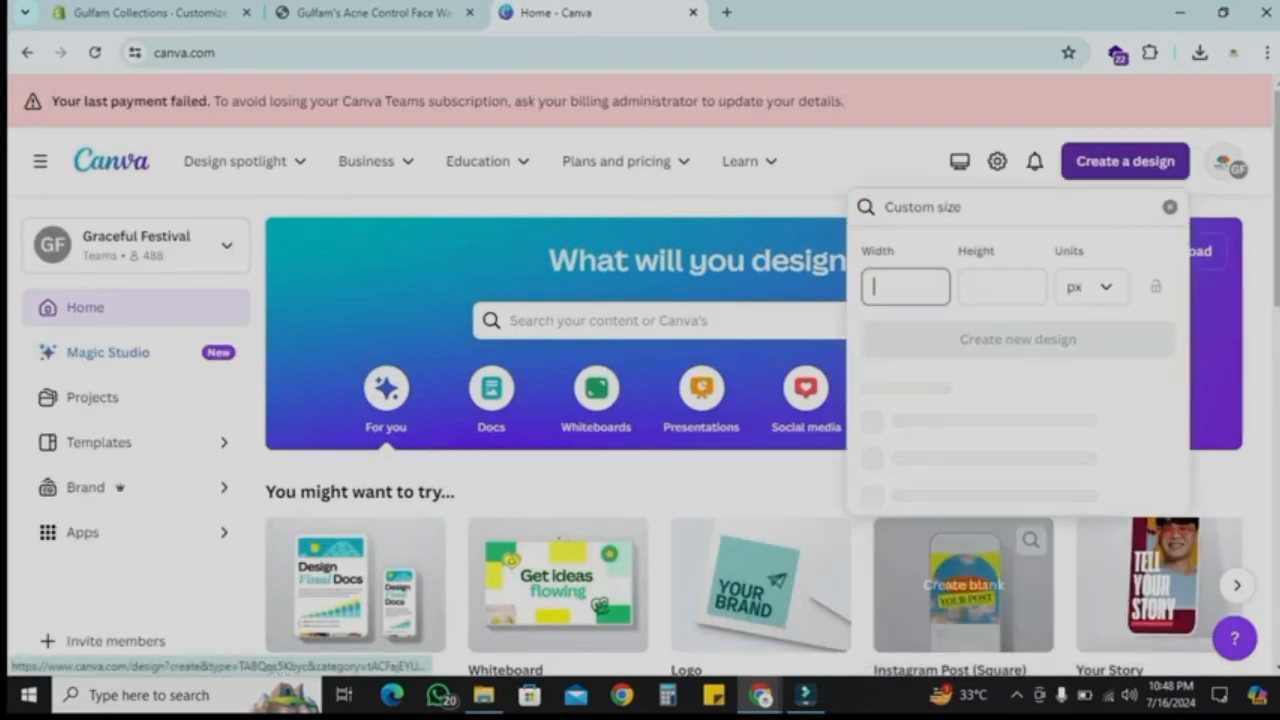
pyautogui.write('1400')
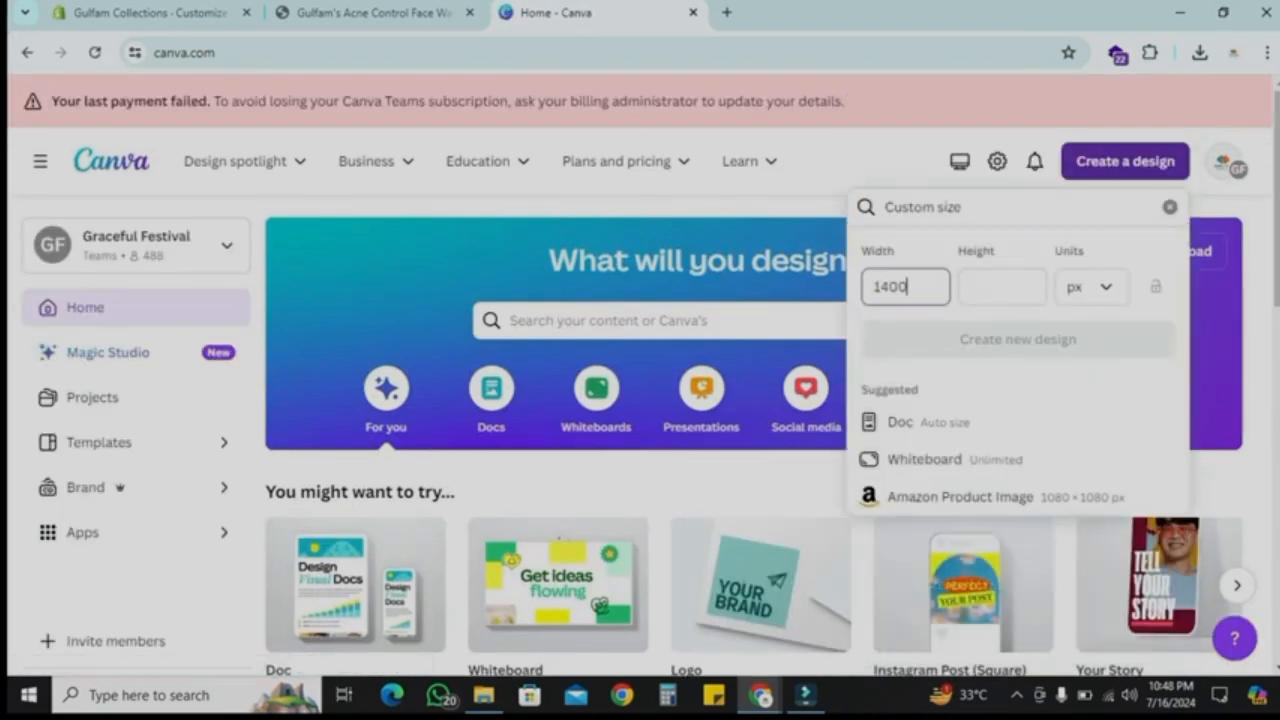
pyautogui.press('Tab')
pyautogui.write('600')
pyautogui.press('Return')
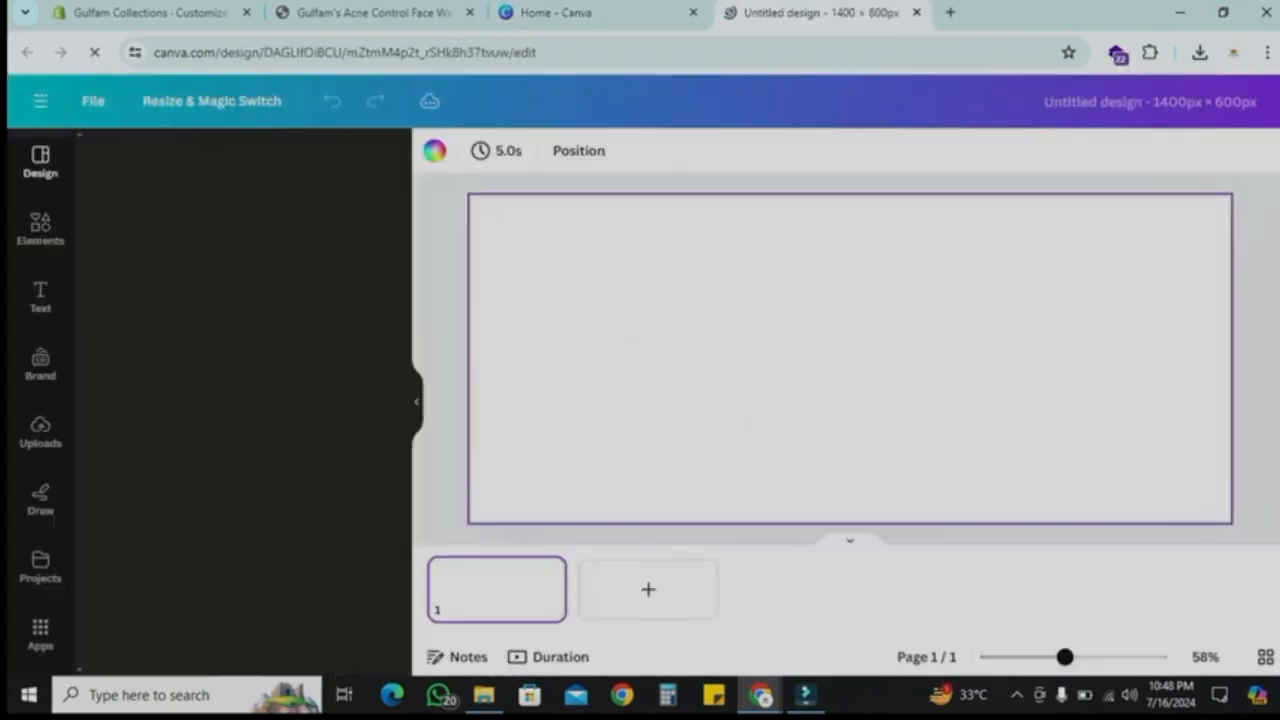
# Step: Search the Canva templates for website banner and browse the results
pyautogui.click(374, 13)
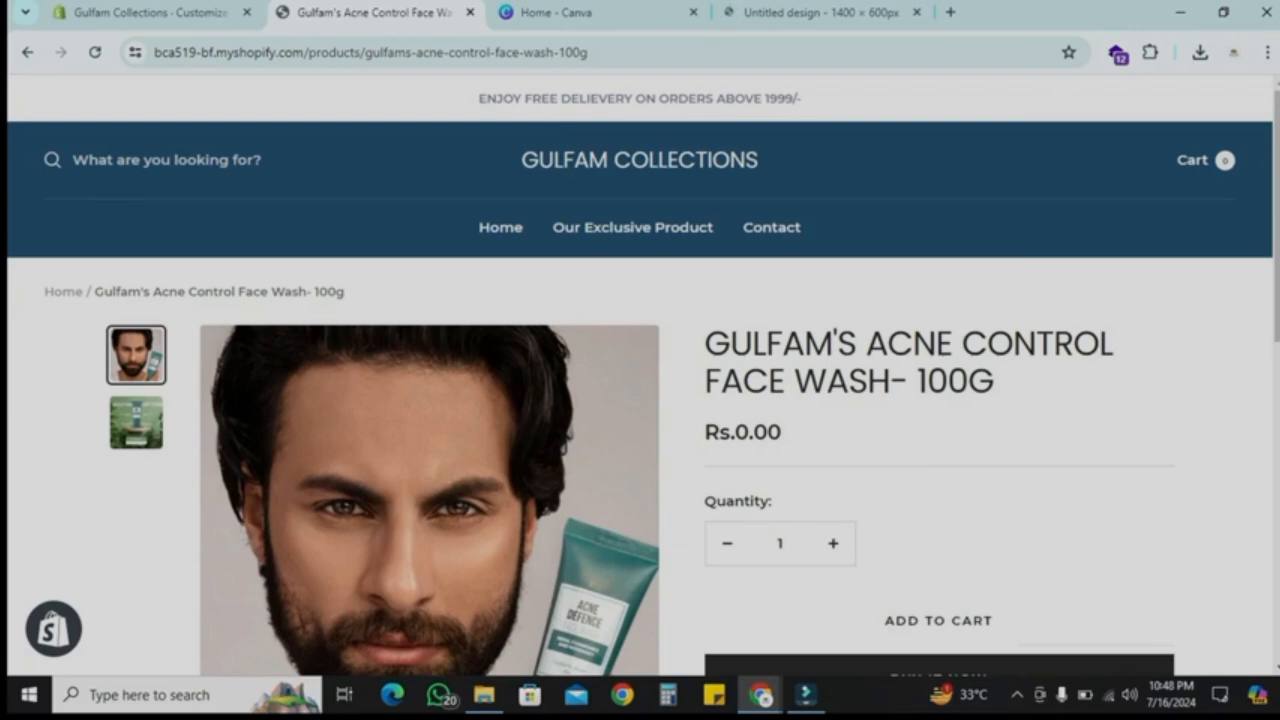
pyautogui.click(640, 160)
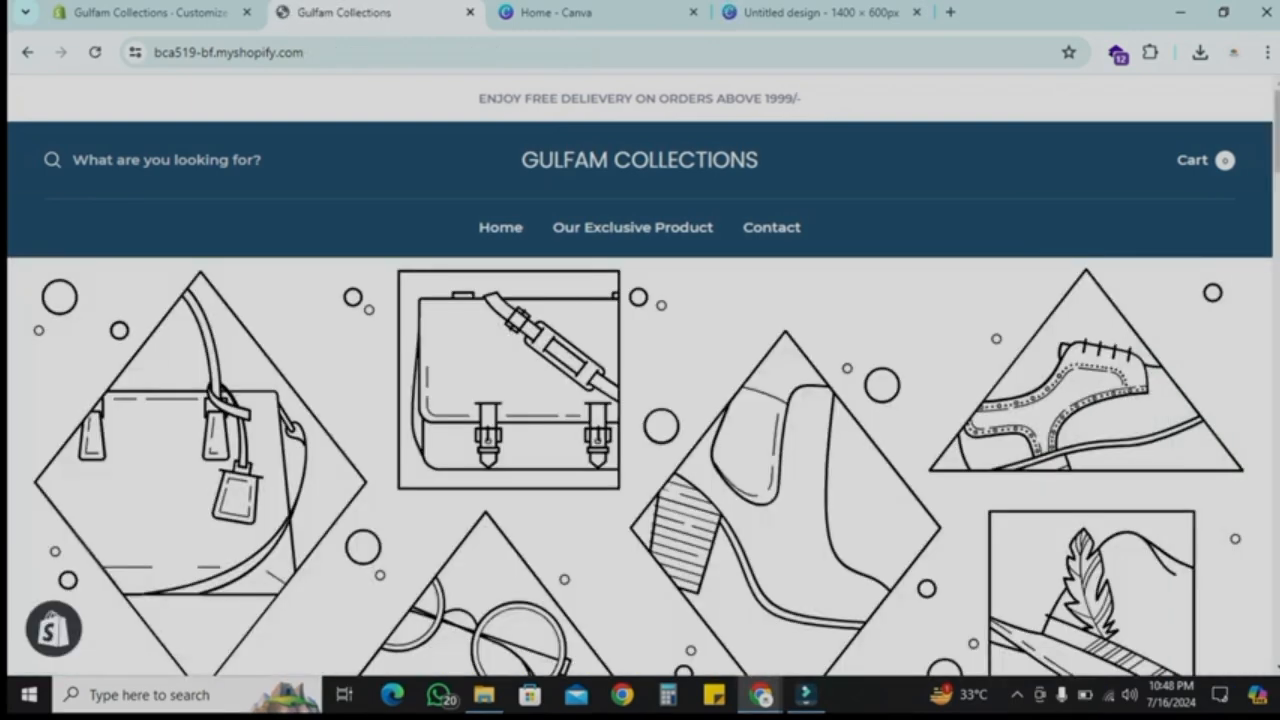
pyautogui.click(820, 13)
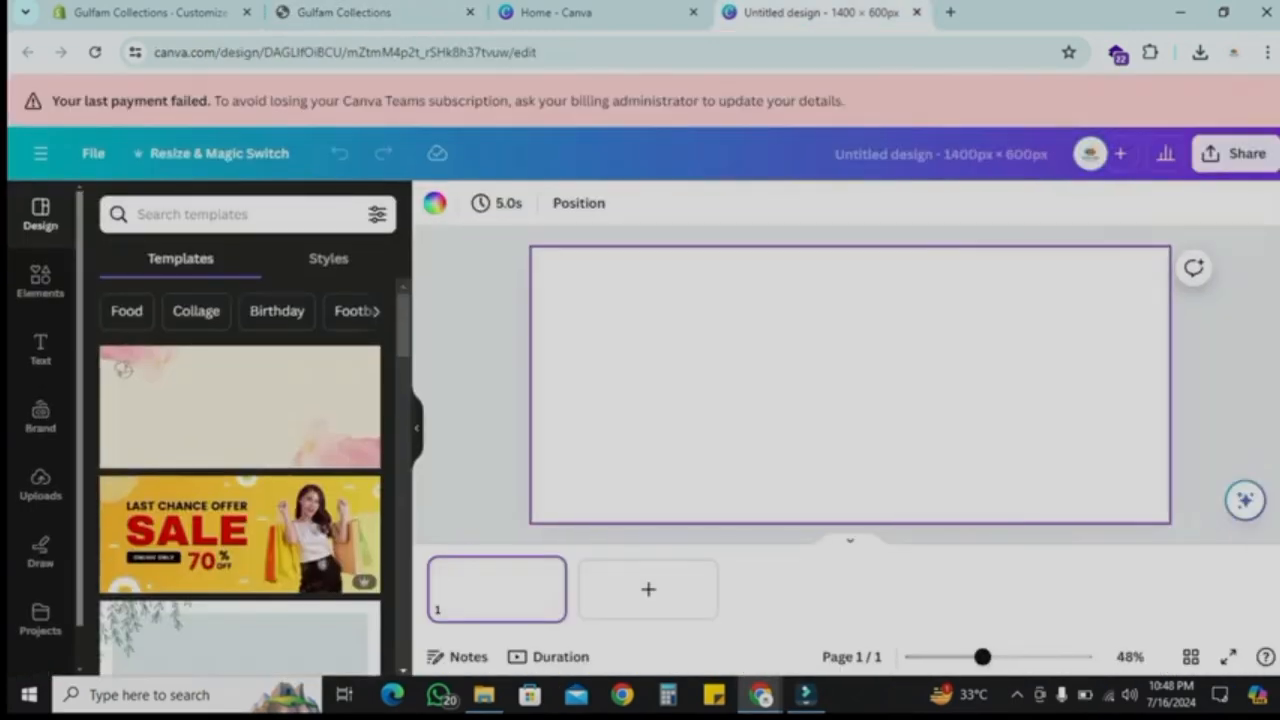
pyautogui.click(200, 214)
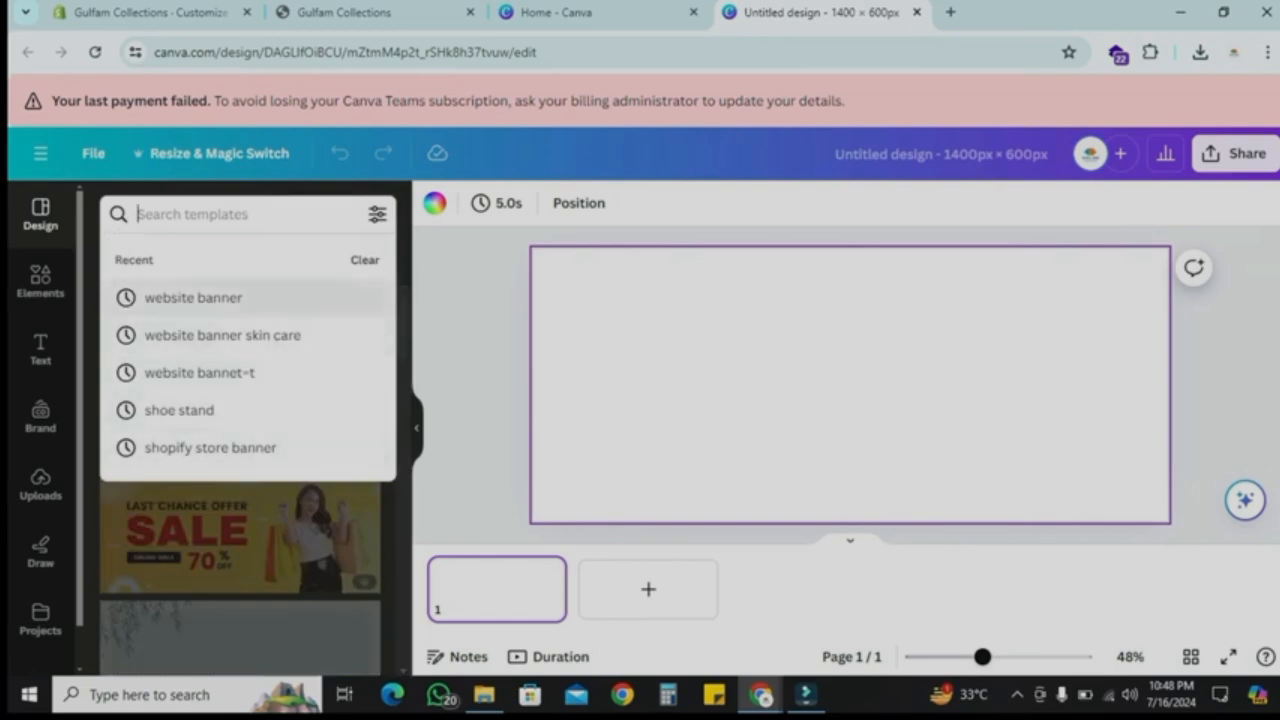
pyautogui.click(193, 297)
pyautogui.scroll(-5, 240, 450)
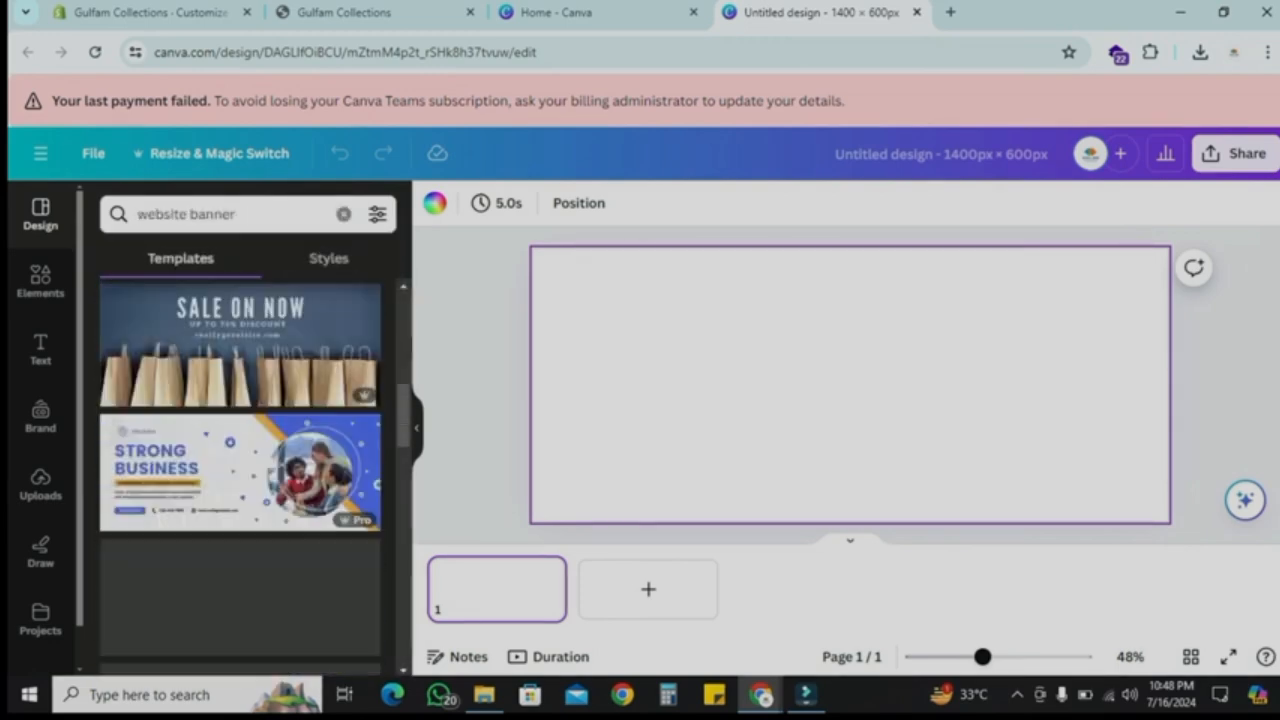
pyautogui.scroll(-4, 240, 530)
pyautogui.scroll(6, 240, 530)
pyautogui.scroll(-5, 240, 530)
pyautogui.scroll(9, 240, 530)
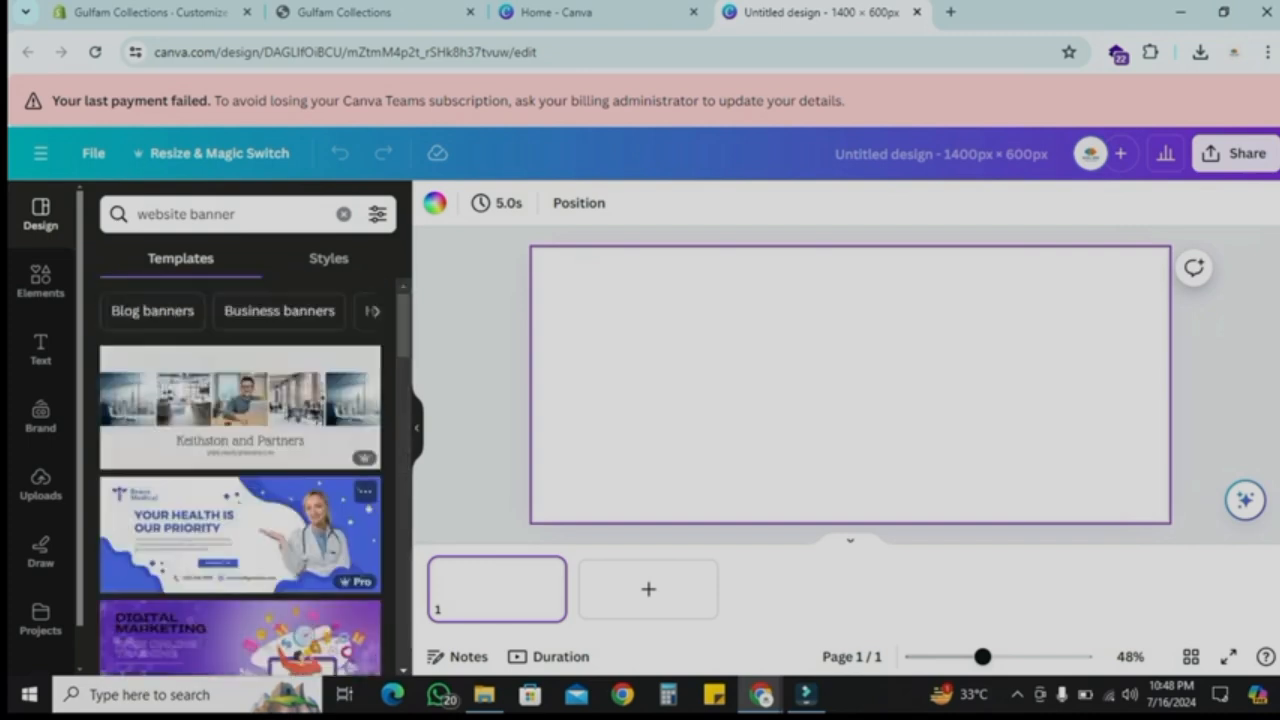
# Step: Upload the SALE (1) file as the home page slideshow image, then reload the storefront to preview it
pyautogui.click(152, 13)
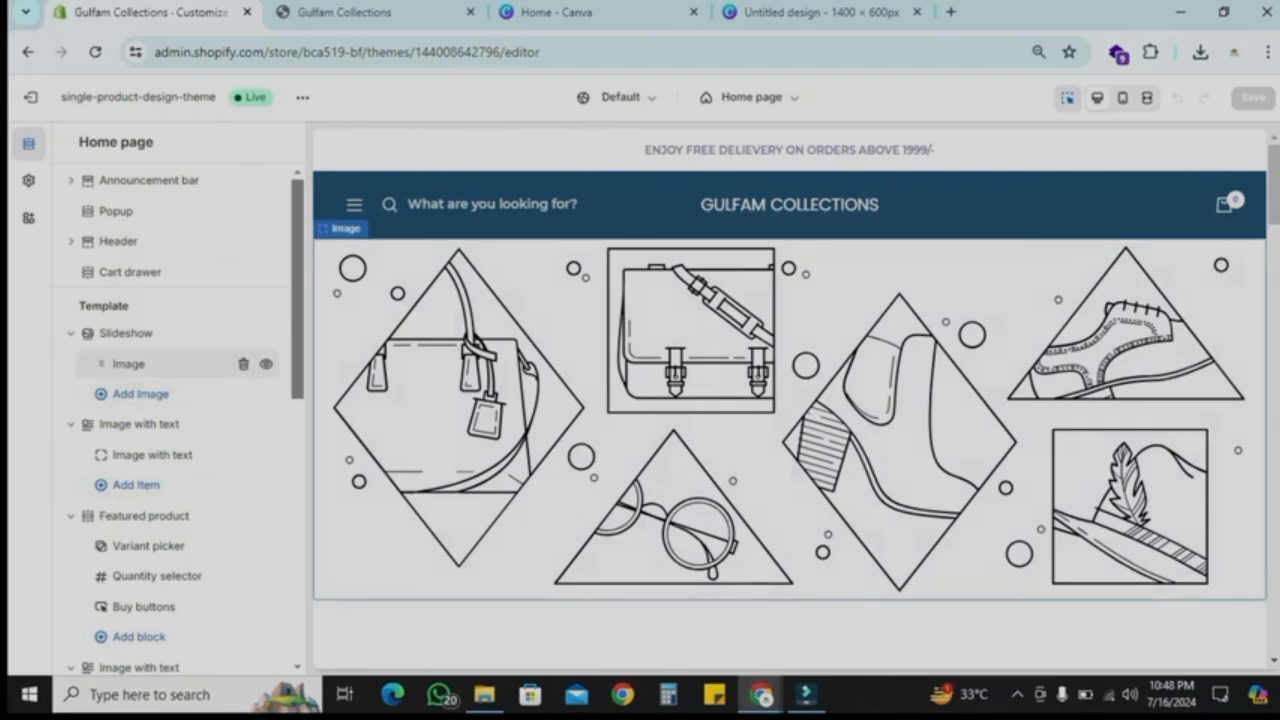
pyautogui.click(128, 364)
pyautogui.click(170, 234)
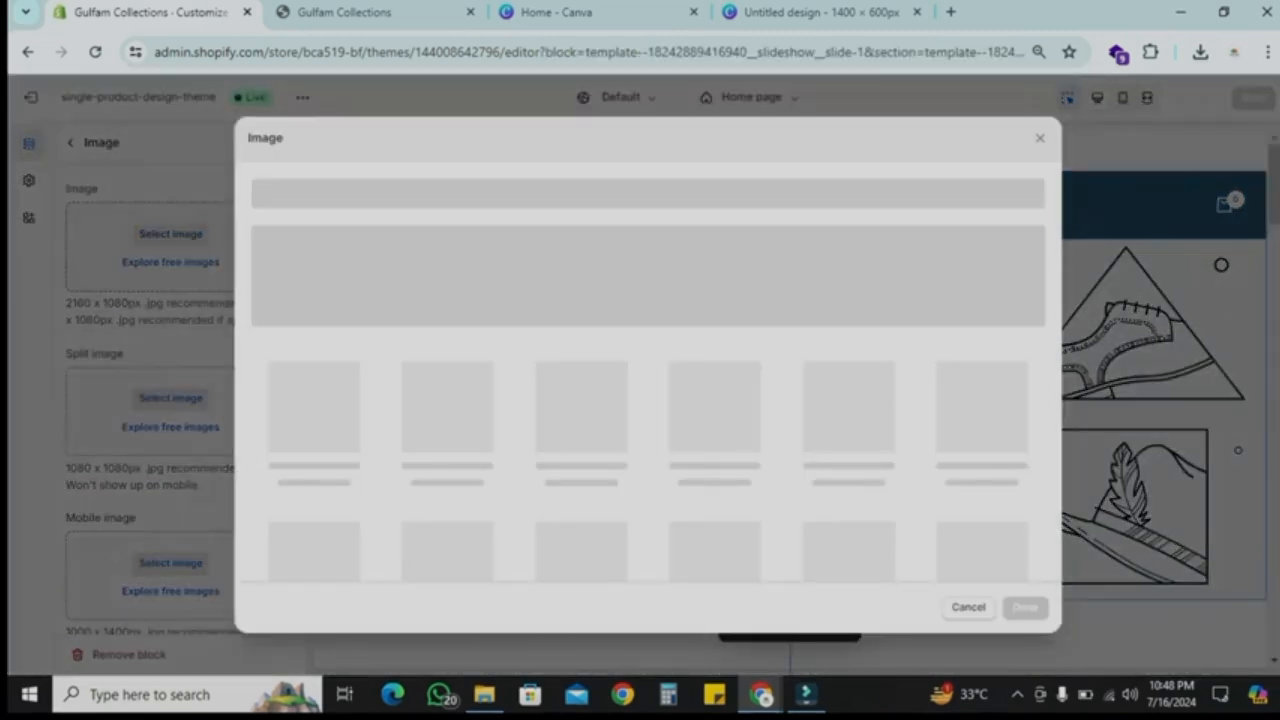
pyautogui.click(647, 273)
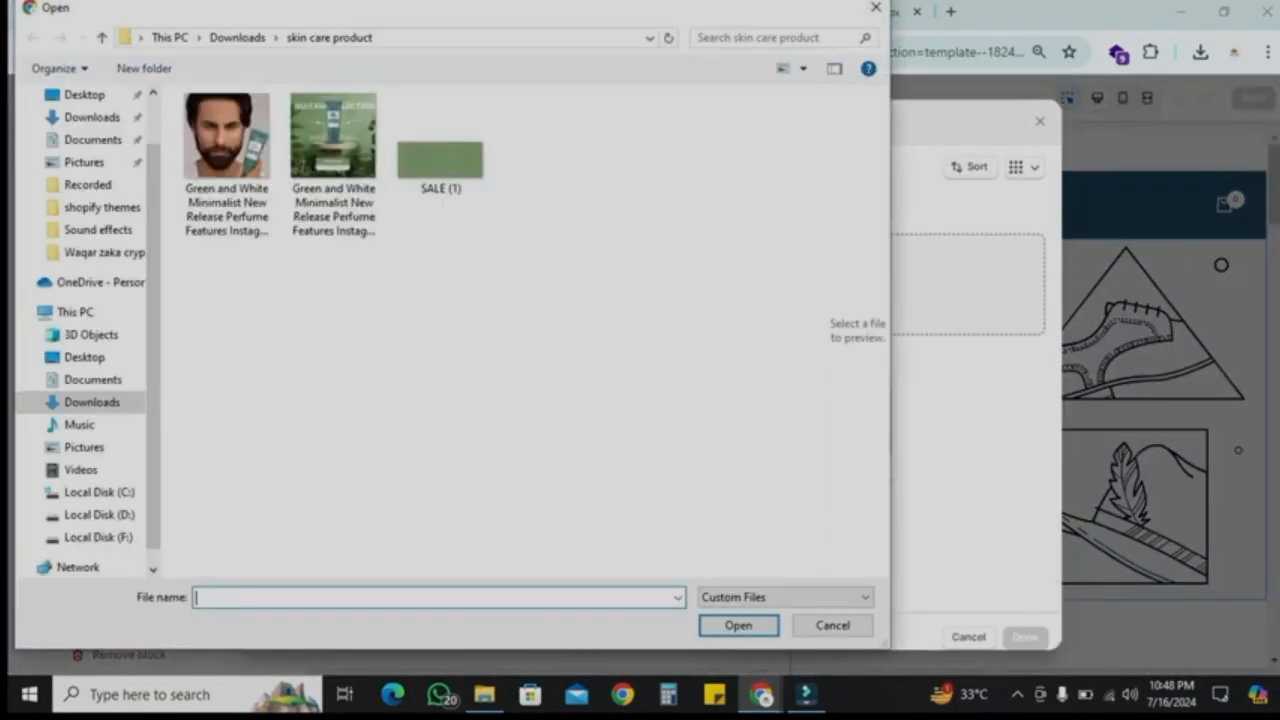
pyautogui.click(441, 160)
pyautogui.click(738, 625)
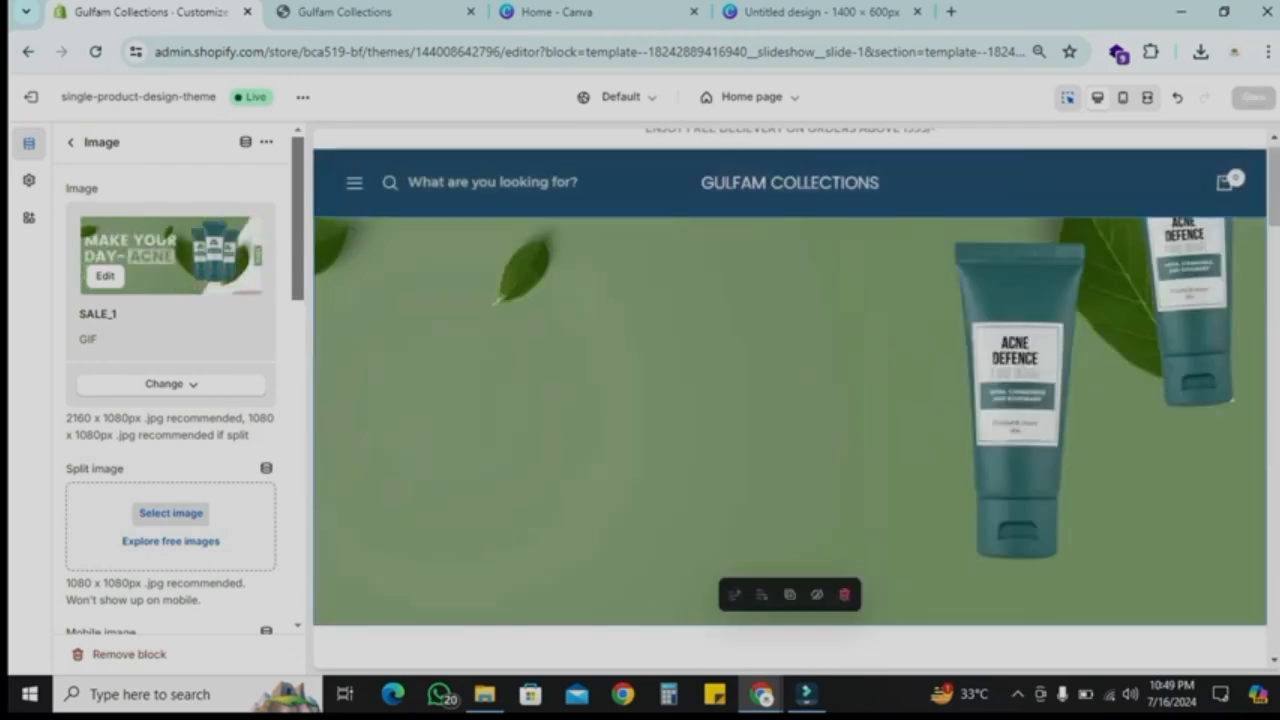
pyautogui.click(344, 11)
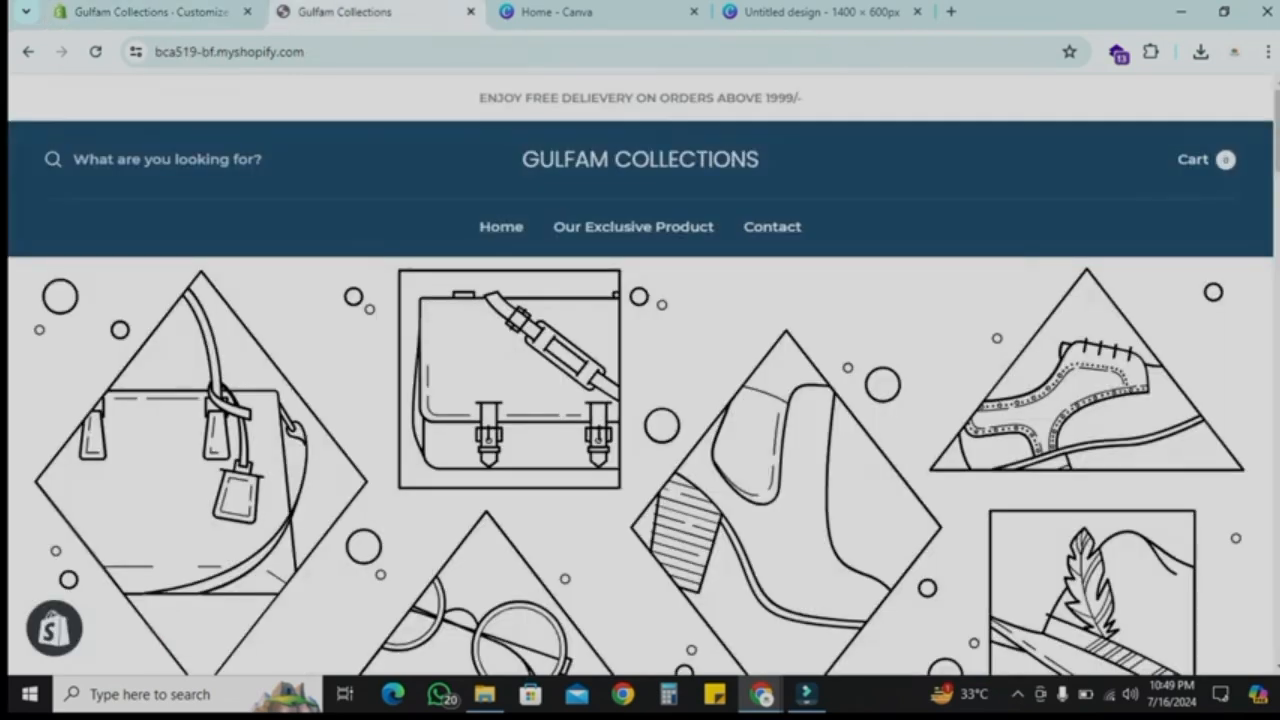
pyautogui.click(95, 51)
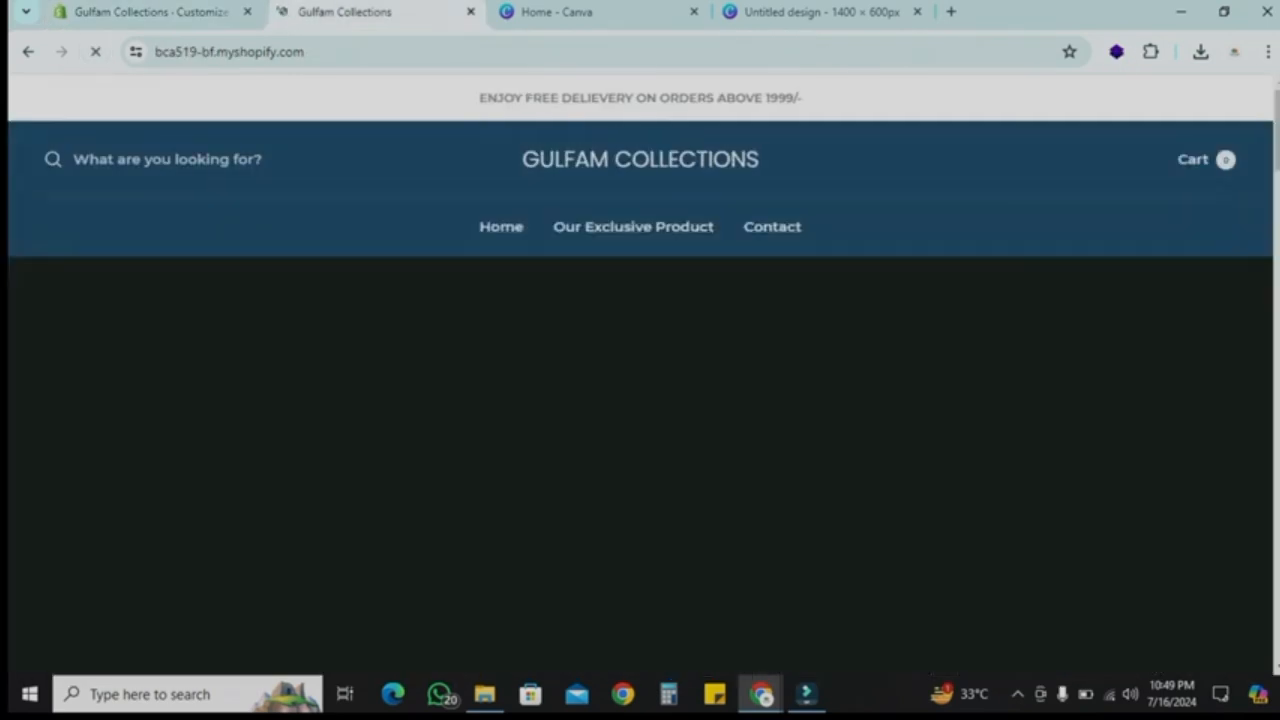
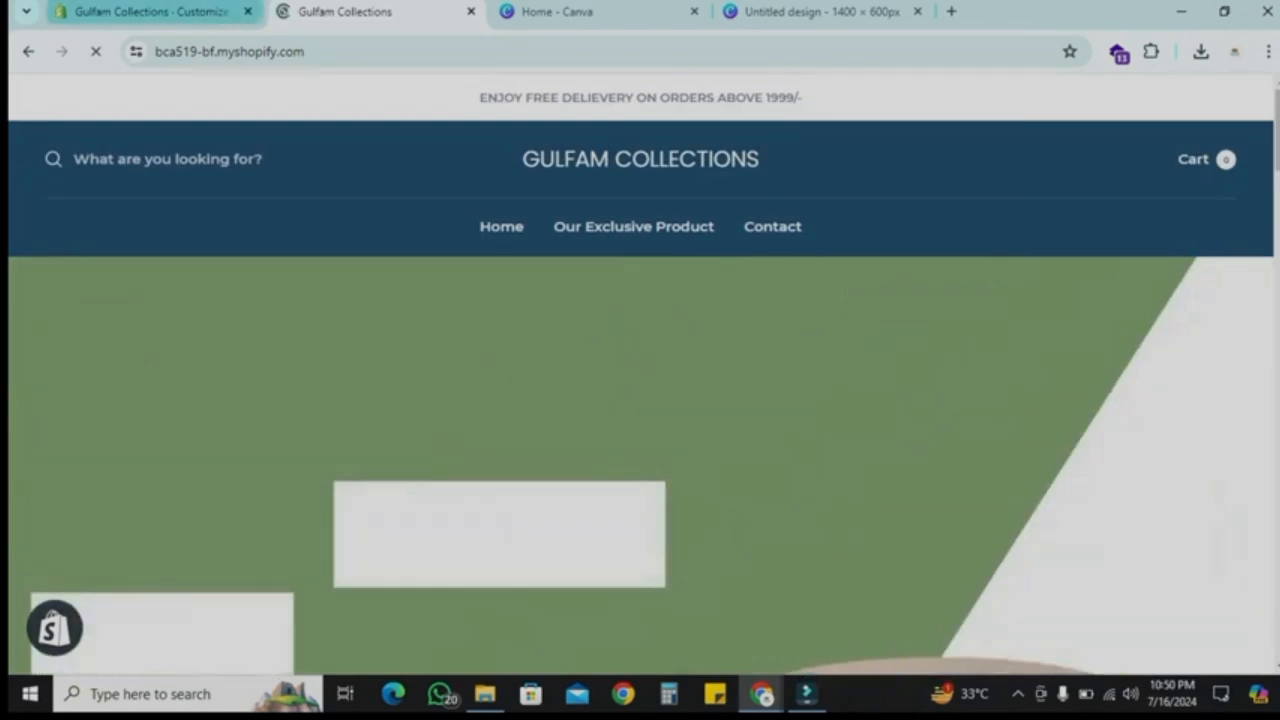
# Step: In the theme editor's colour settings, set the header background colour to #85A071 and save the theme
pyautogui.click(150, 11)
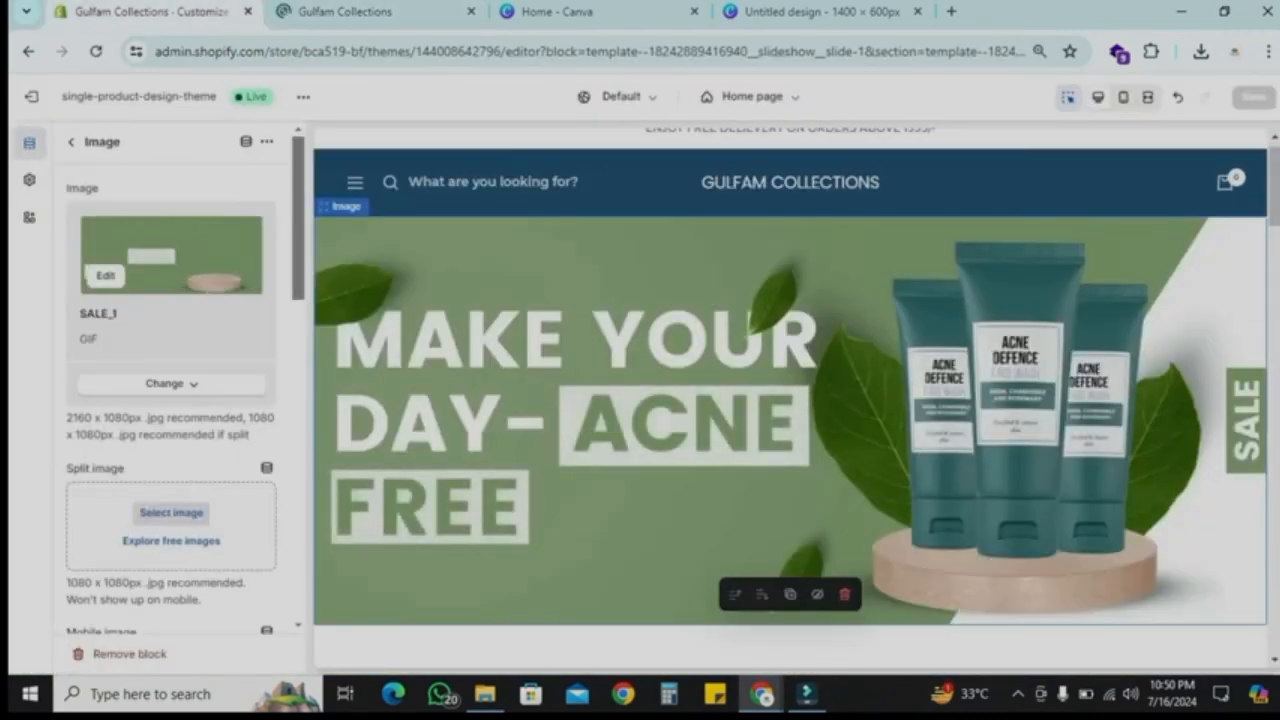
pyautogui.click(71, 142)
pyautogui.click(29, 179)
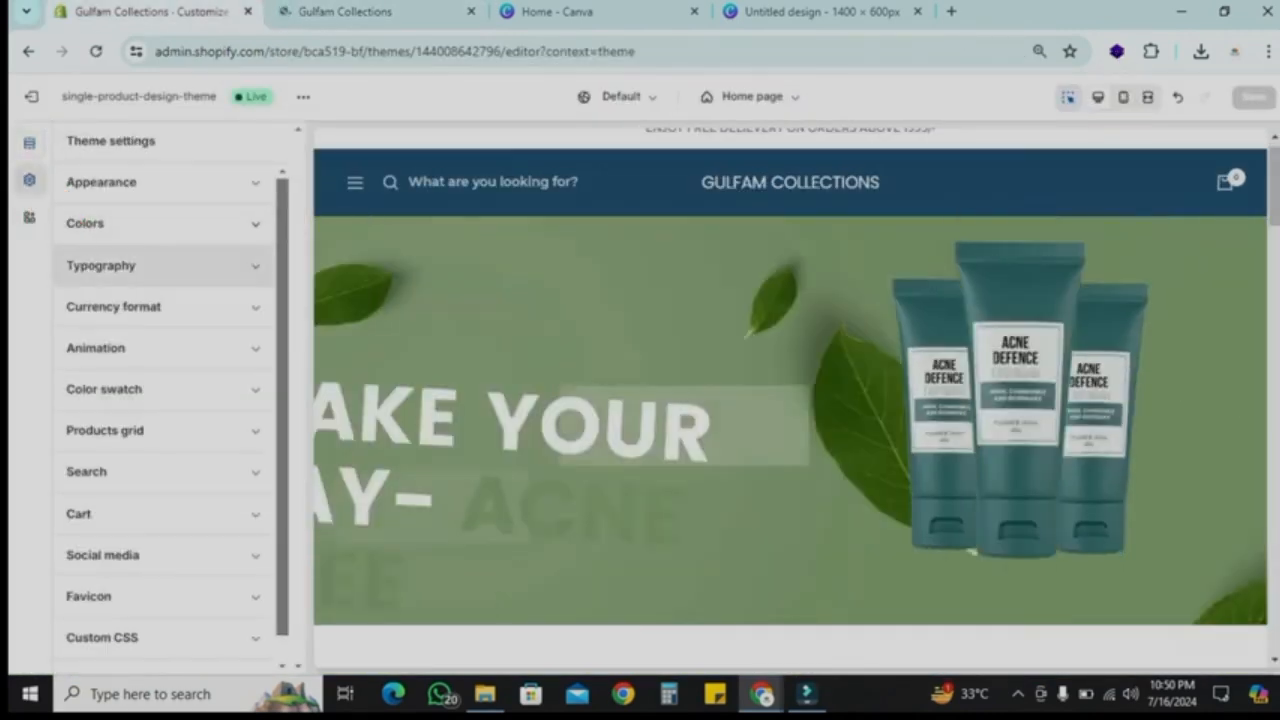
pyautogui.click(94, 223)
pyautogui.scroll(-1, 160, 450)
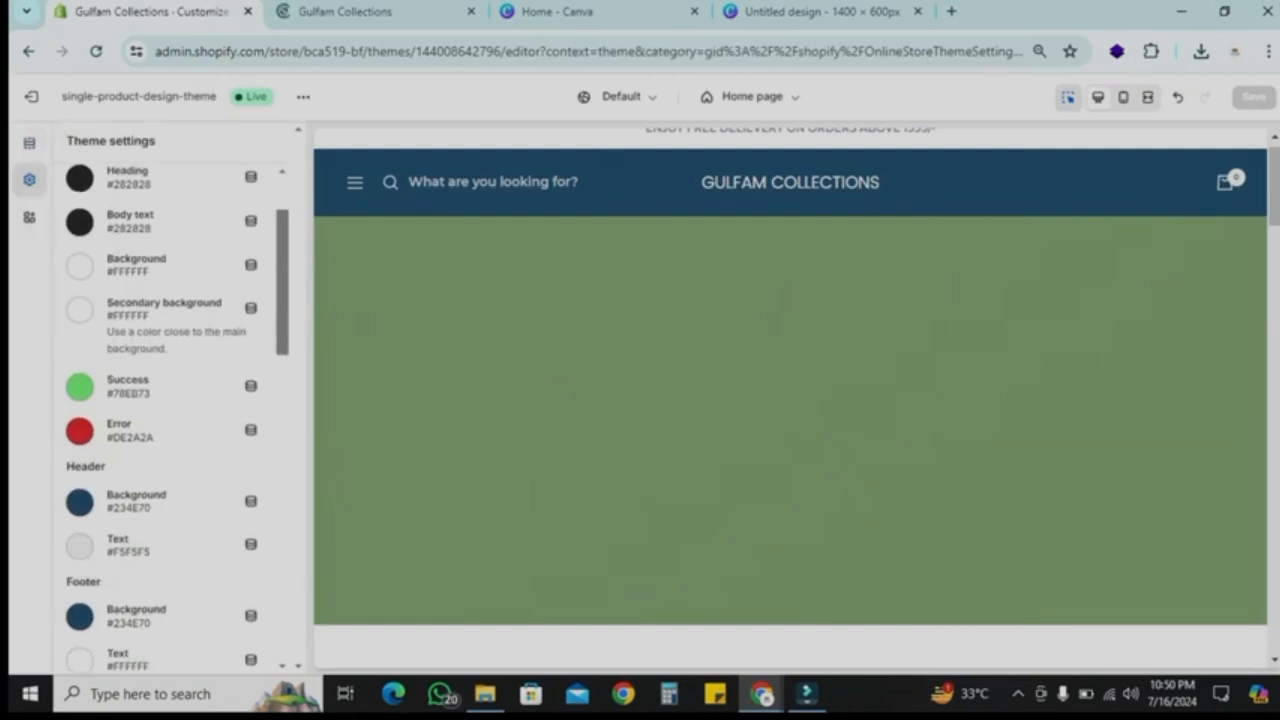
pyautogui.click(79, 501)
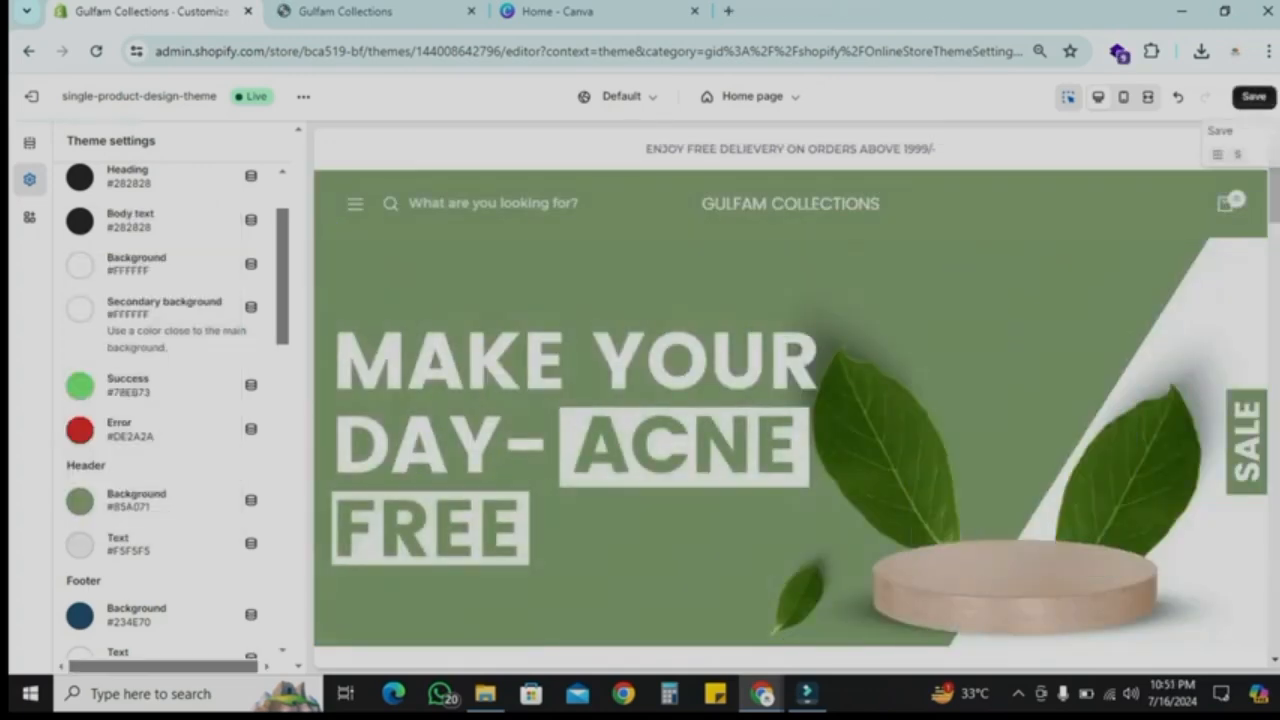
pyautogui.click(1254, 97)
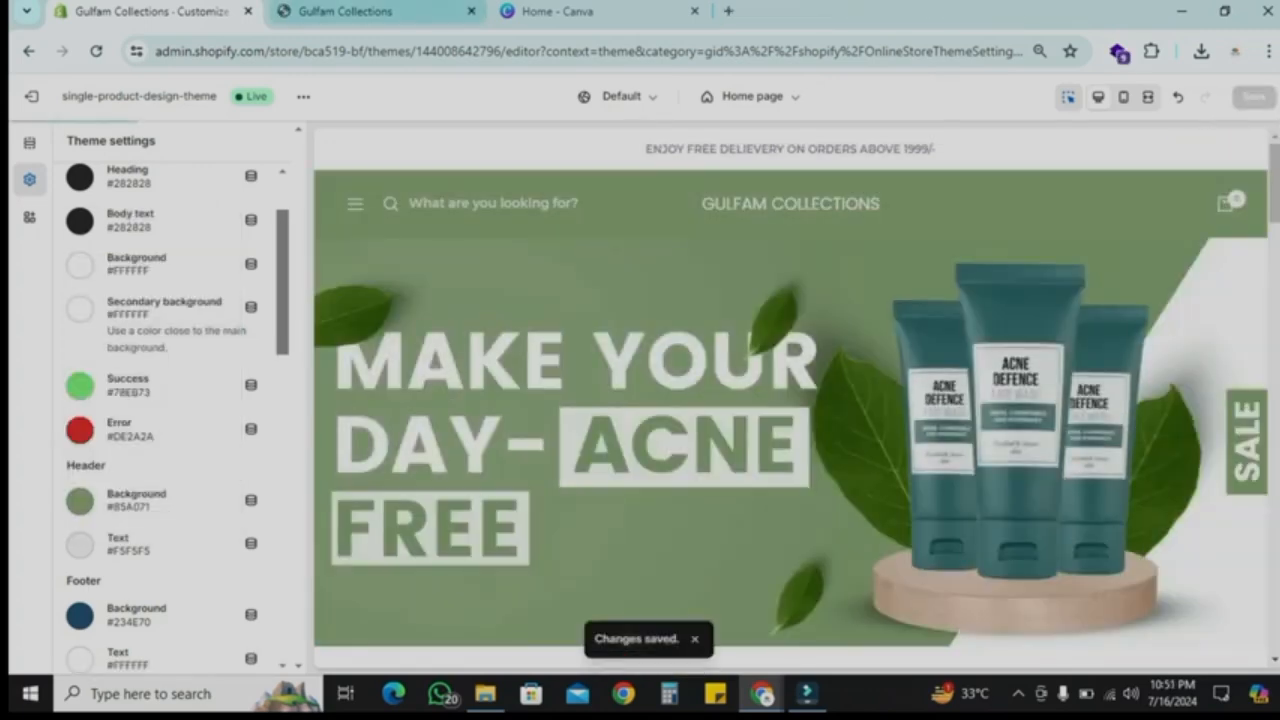
# Step: Reload the storefront and scroll through the home page to preview the recoloured header and banner
pyautogui.click(366, 12)
pyautogui.click(96, 51)
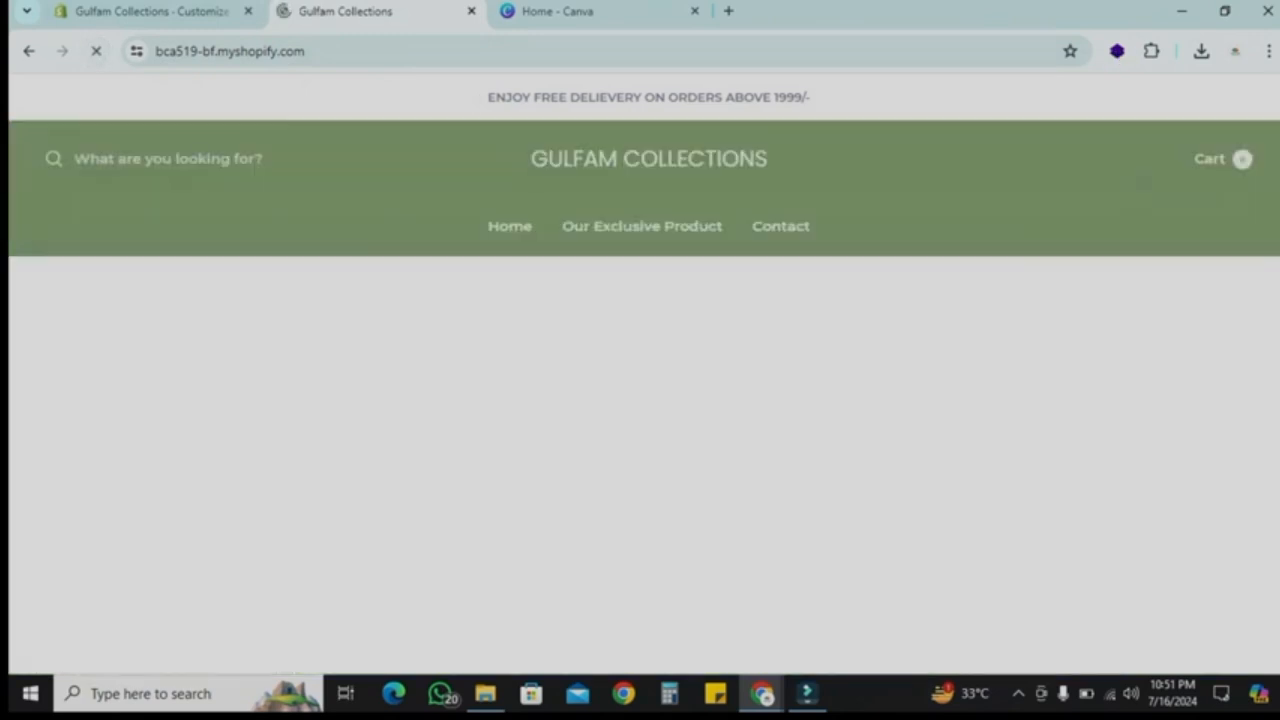
pyautogui.scroll(-1, 640, 373)
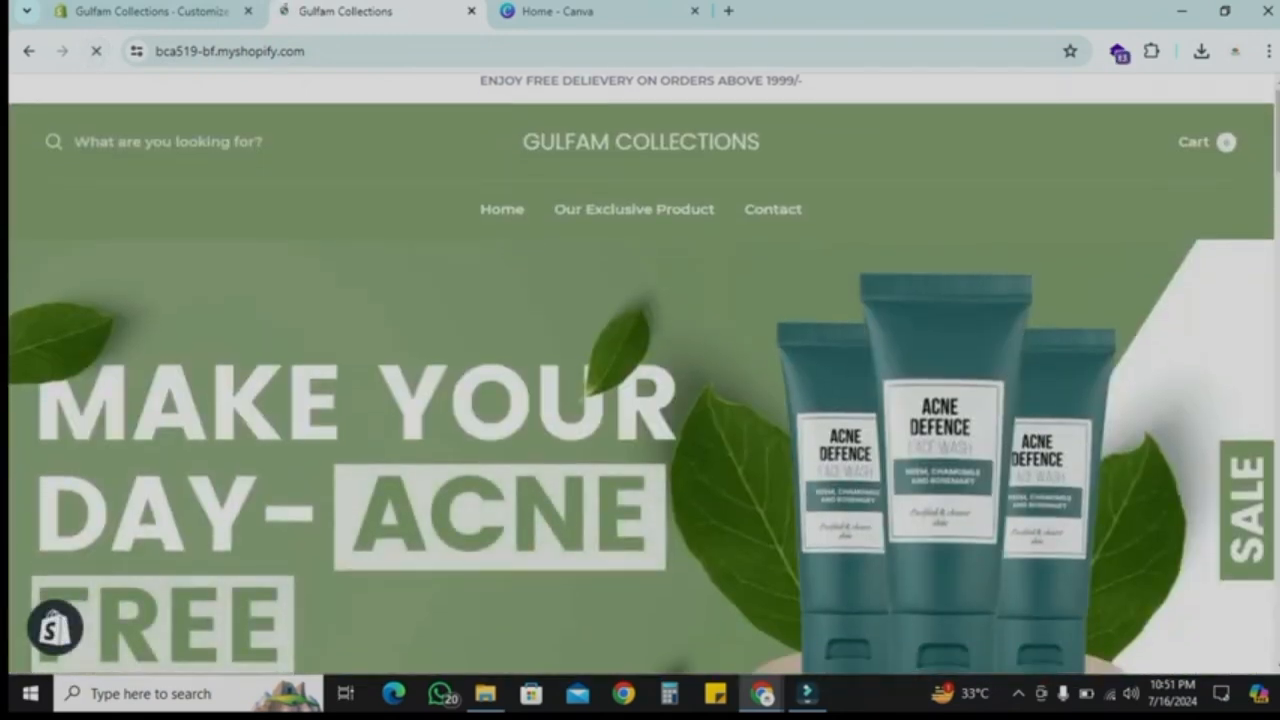
pyautogui.scroll(1, 640, 373)
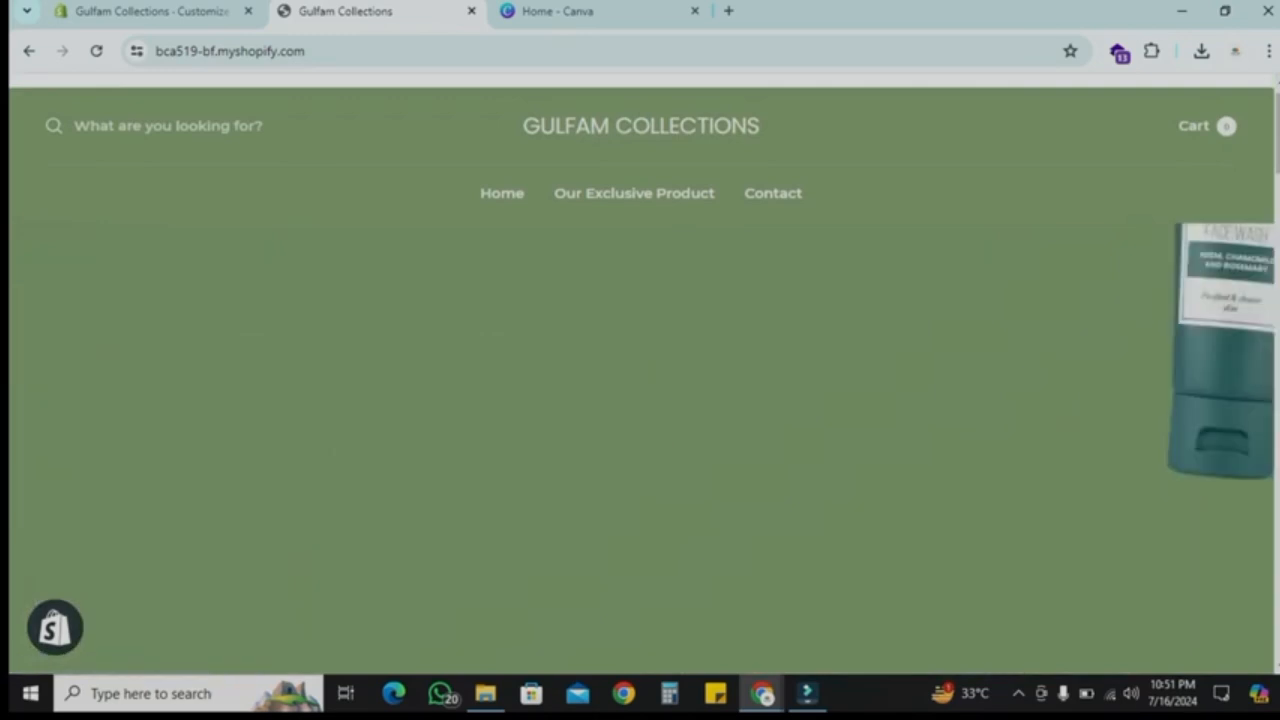
pyautogui.scroll(1, 640, 400)
pyautogui.scroll(-1, 640, 373)
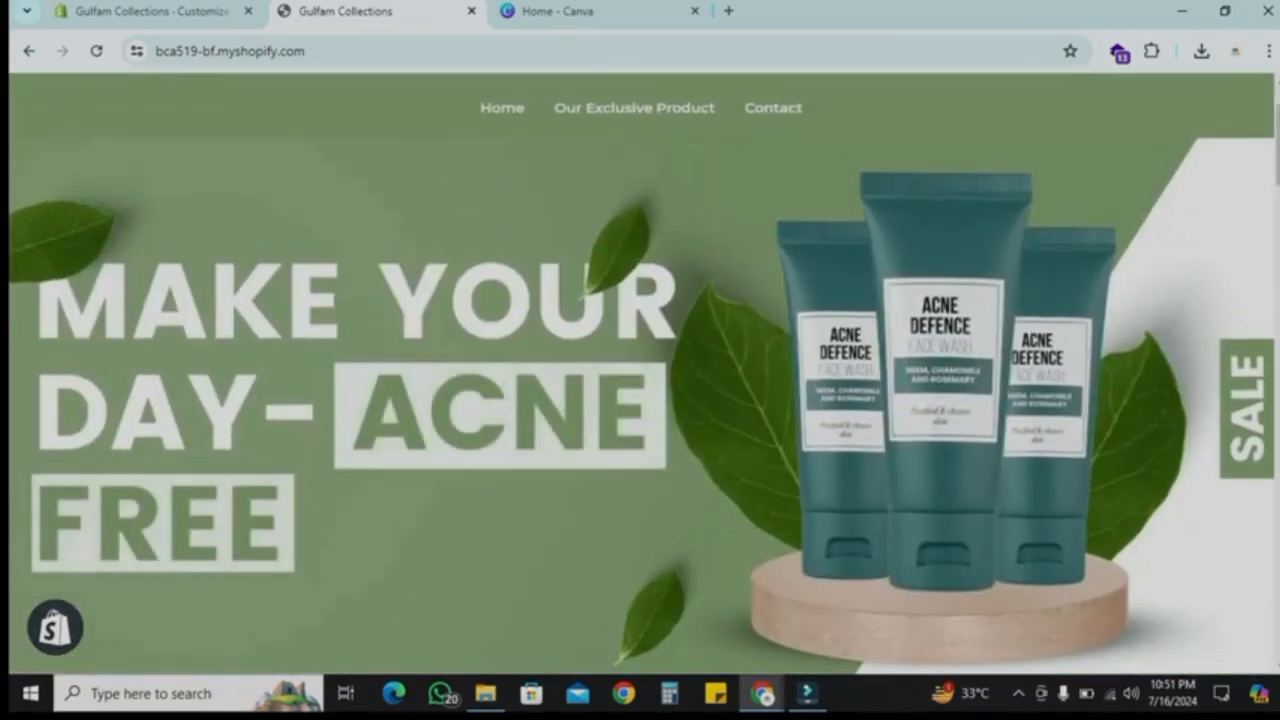
pyautogui.scroll(1, 640, 373)
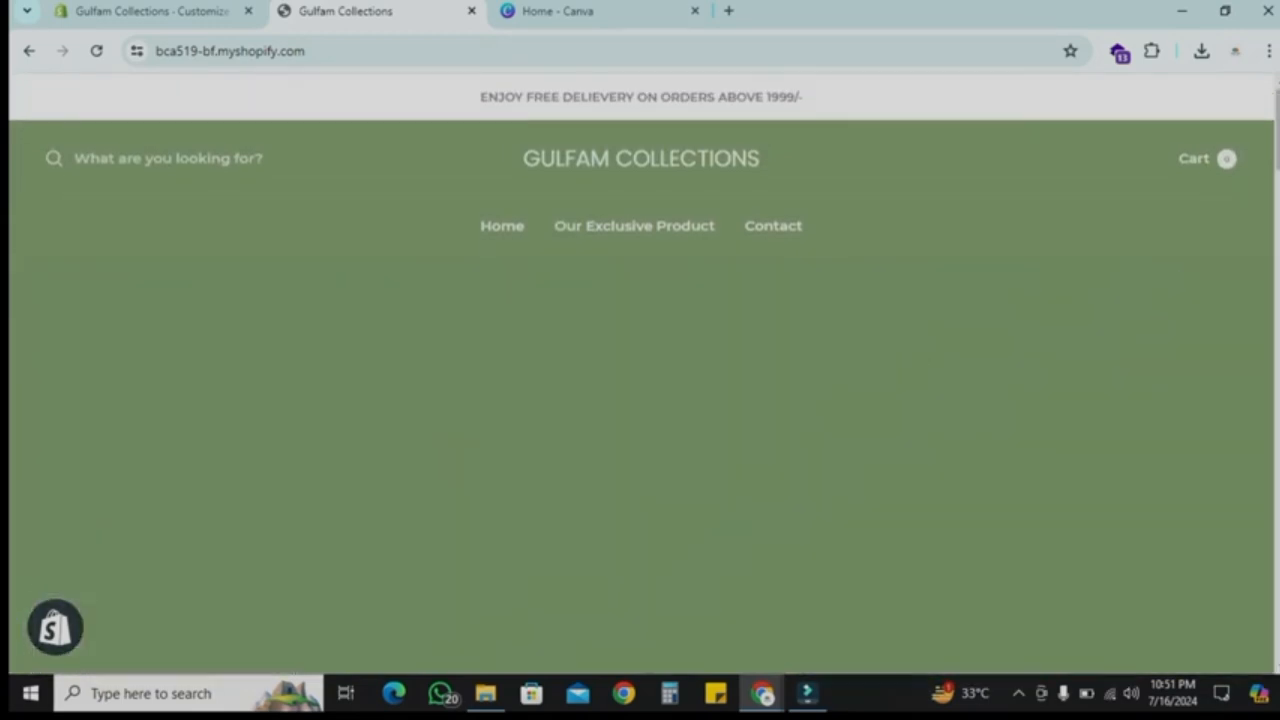
pyautogui.scroll(-1, 640, 373)
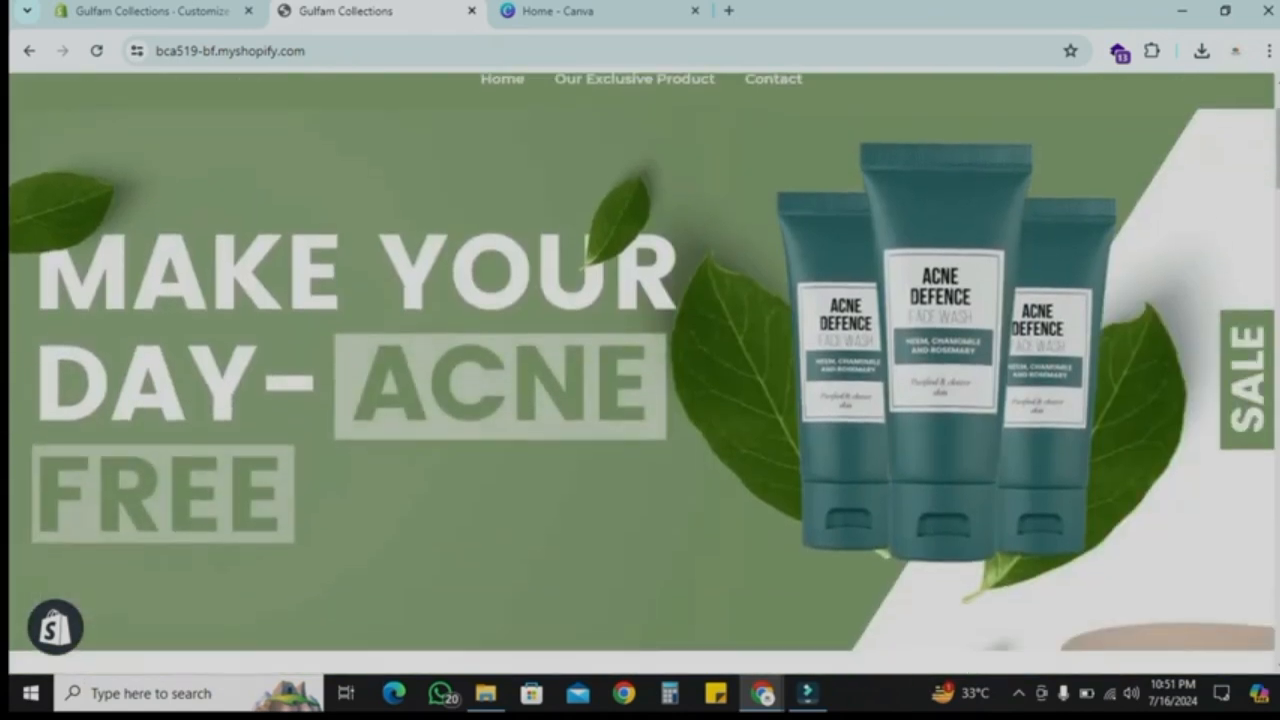
pyautogui.scroll(2, 640, 373)
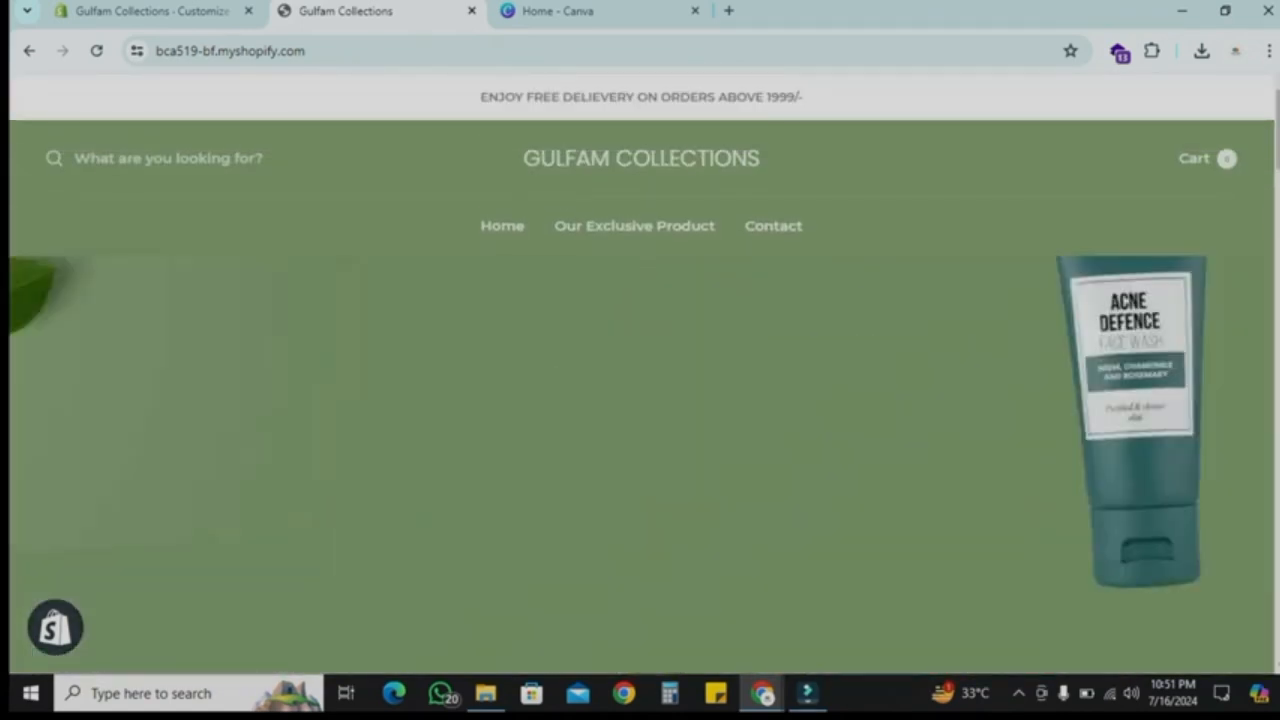
pyautogui.scroll(-1, 640, 373)
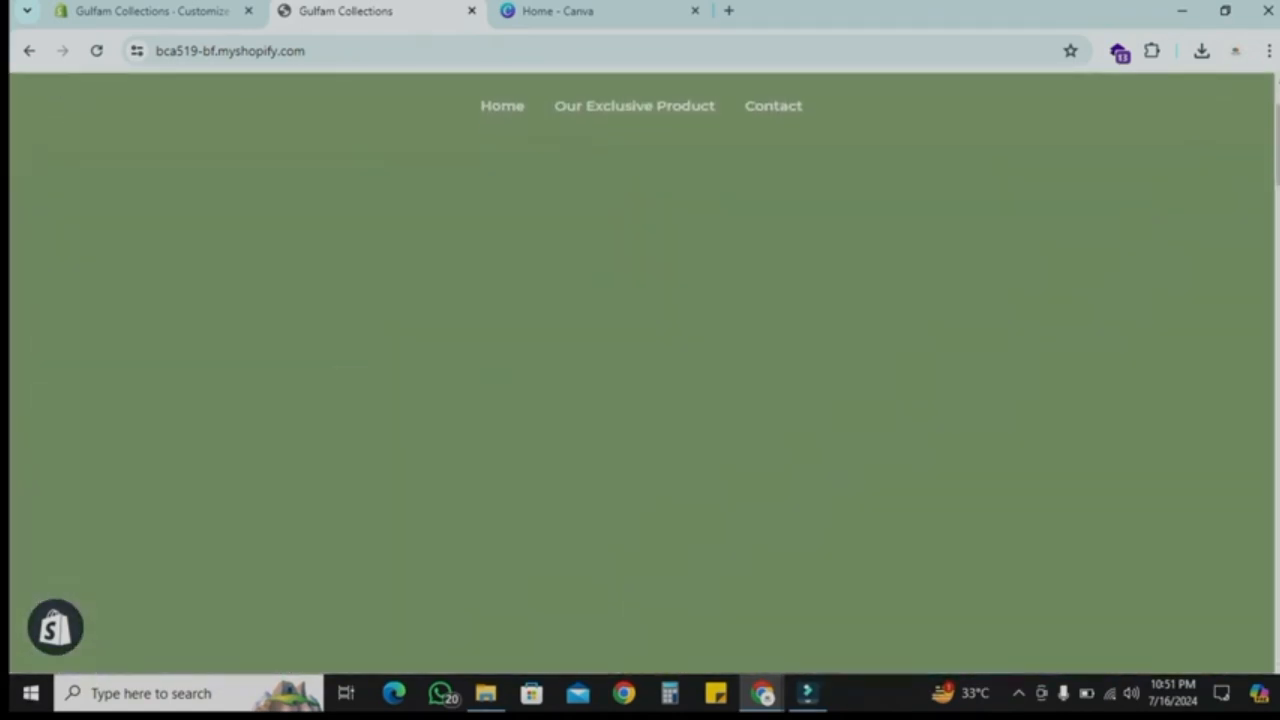
# Step: Return to the home page sections and set the Image with text block's image to the Green_and_White minimalist PNG
pyautogui.click(152, 11)
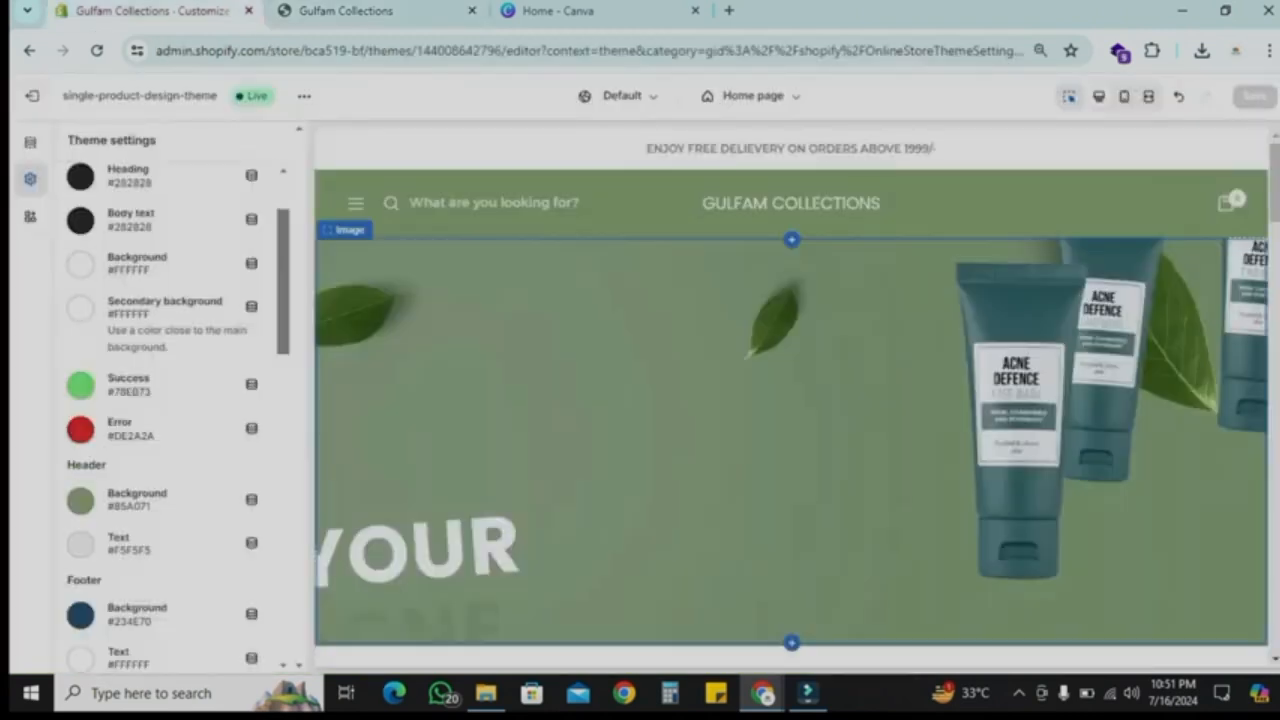
pyautogui.click(30, 141)
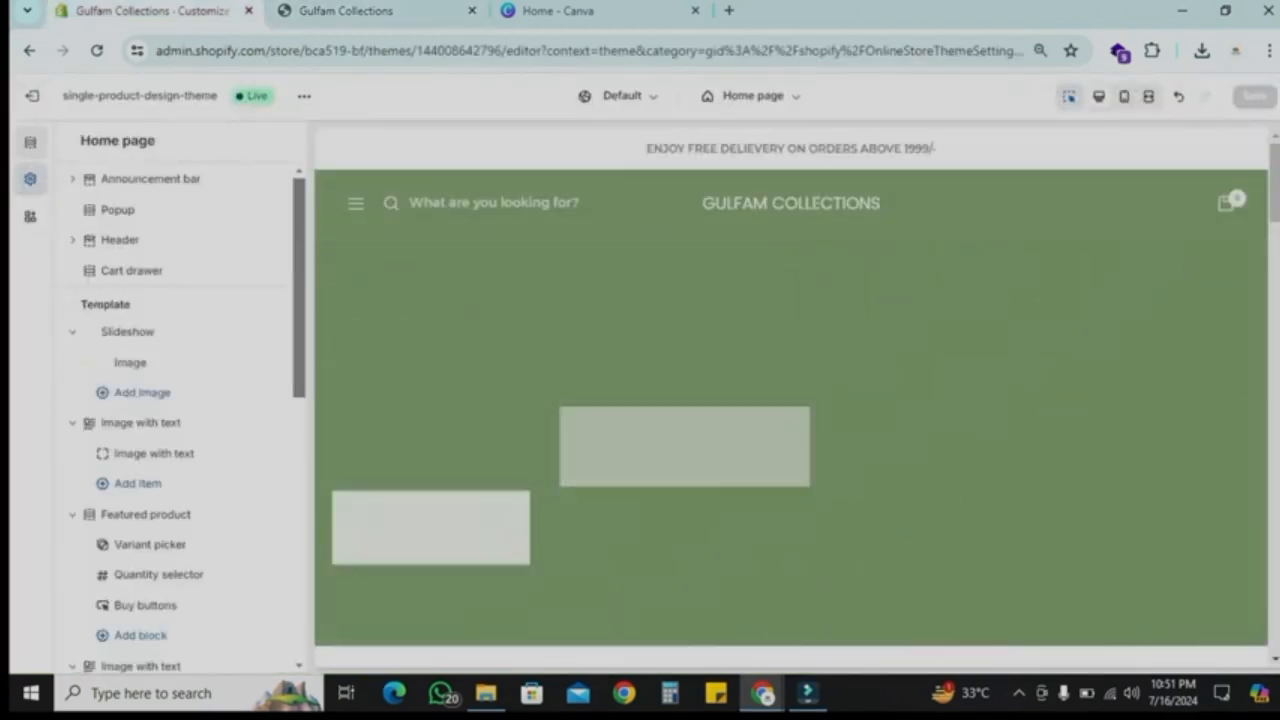
pyautogui.scroll(-5, 1120, 487)
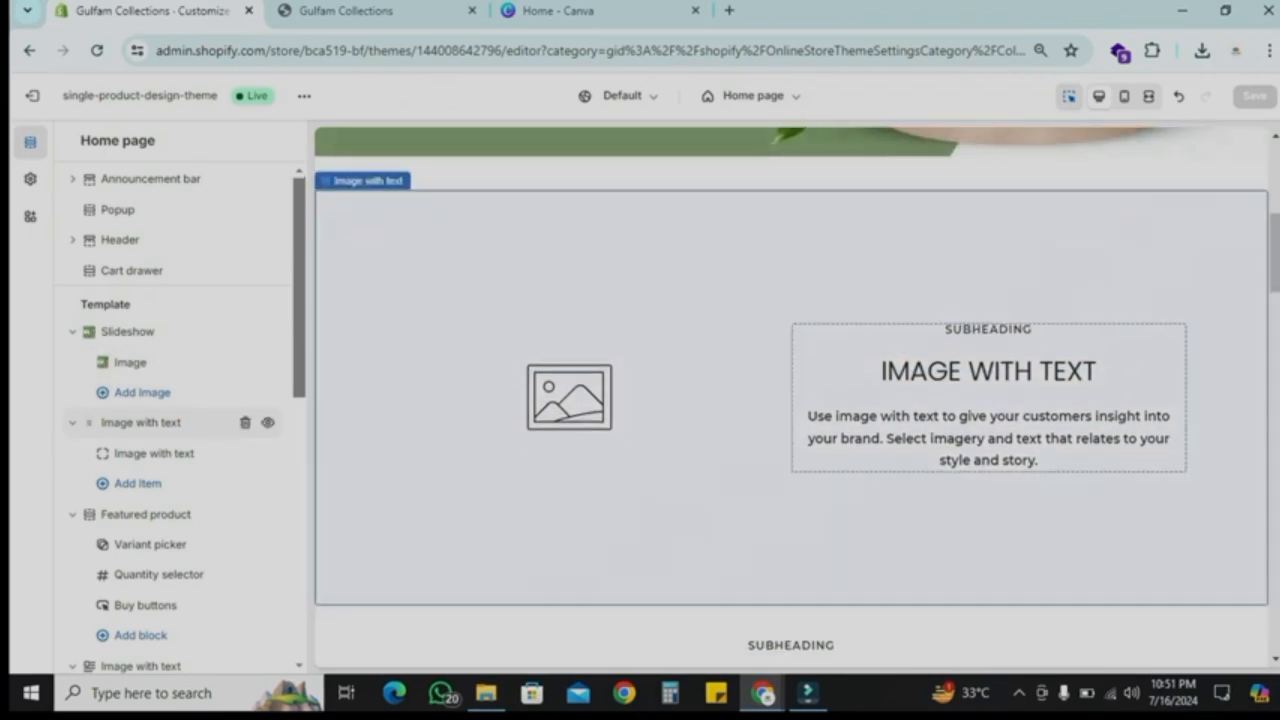
pyautogui.click(154, 453)
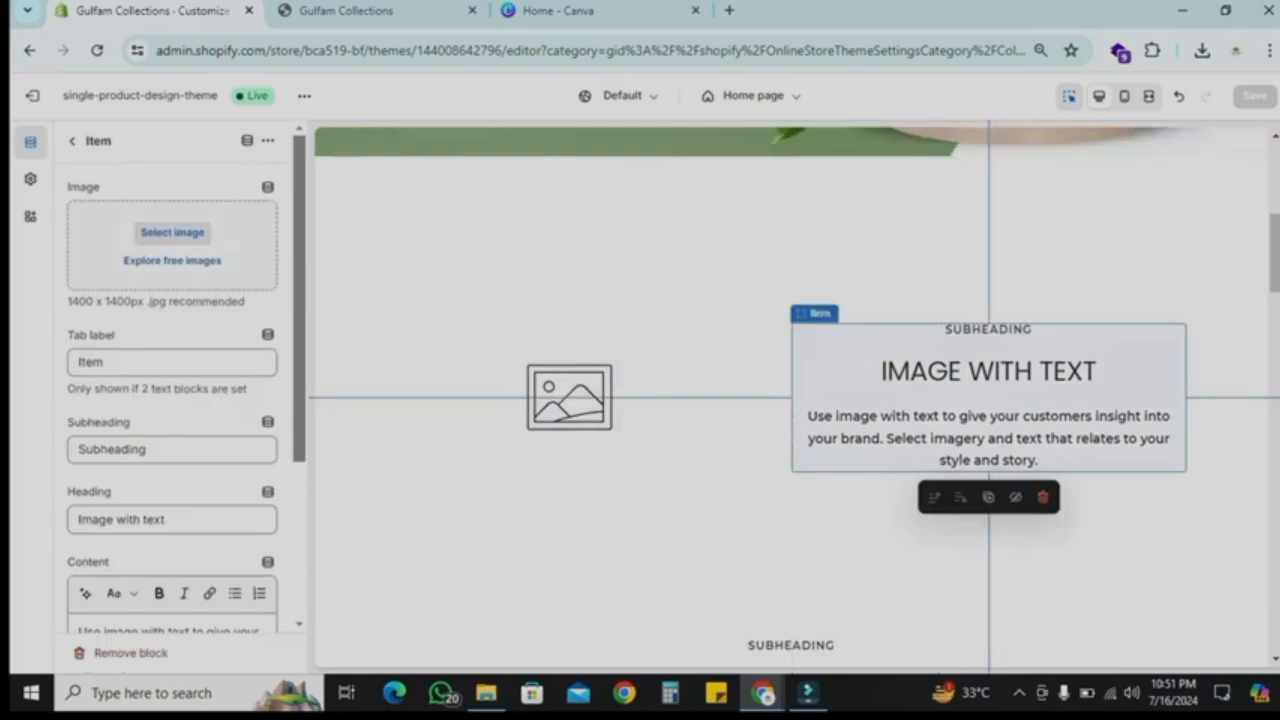
pyautogui.click(72, 141)
pyautogui.scroll(-2, 188, 336)
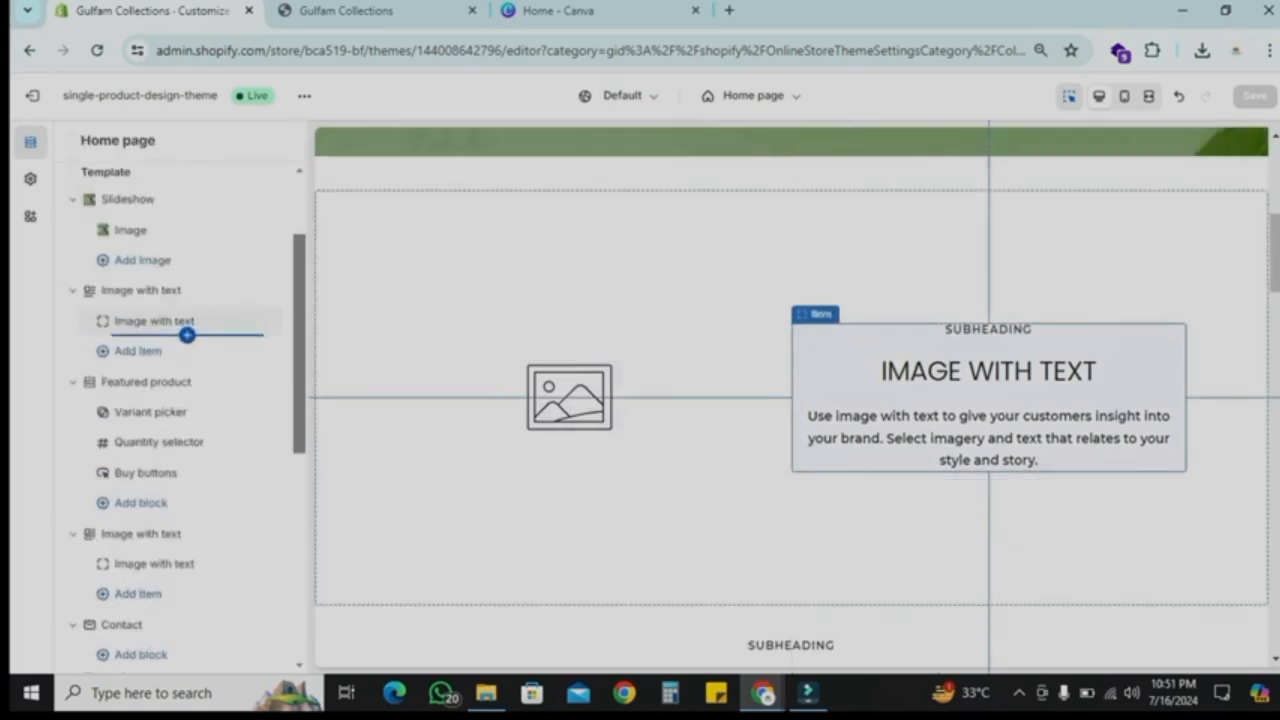
pyautogui.scroll(2, 187, 600)
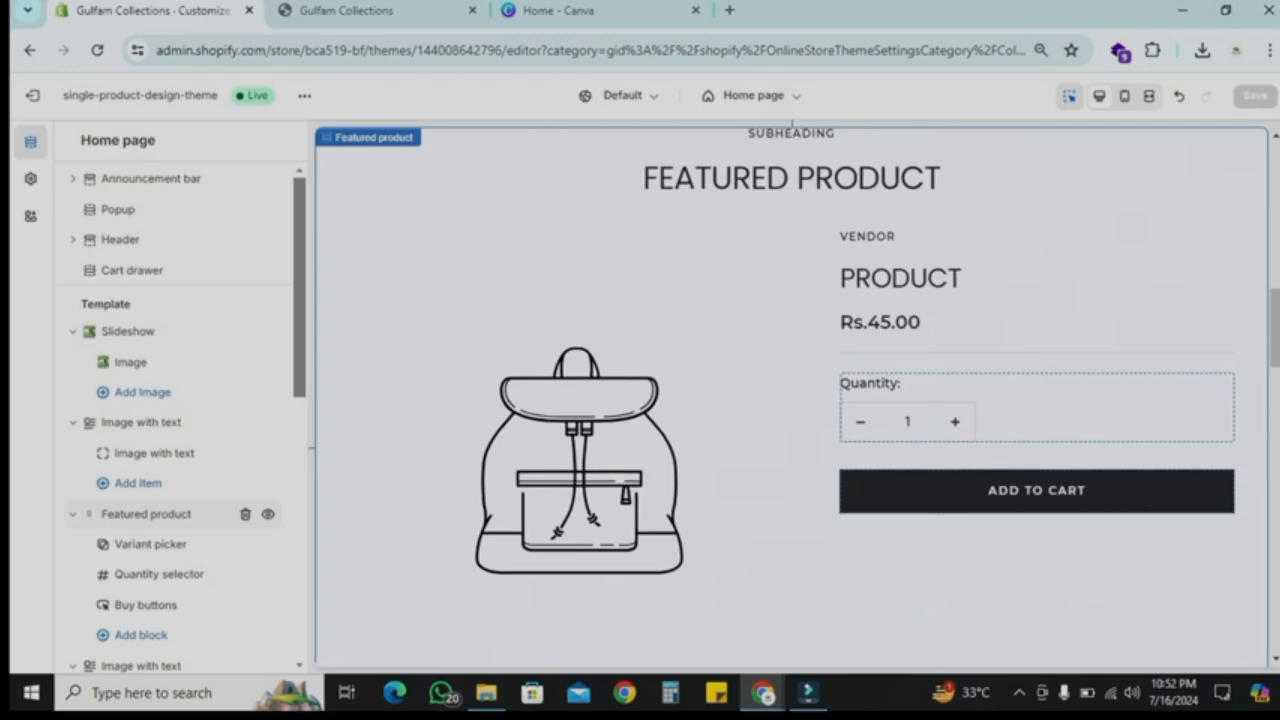
pyautogui.click(154, 453)
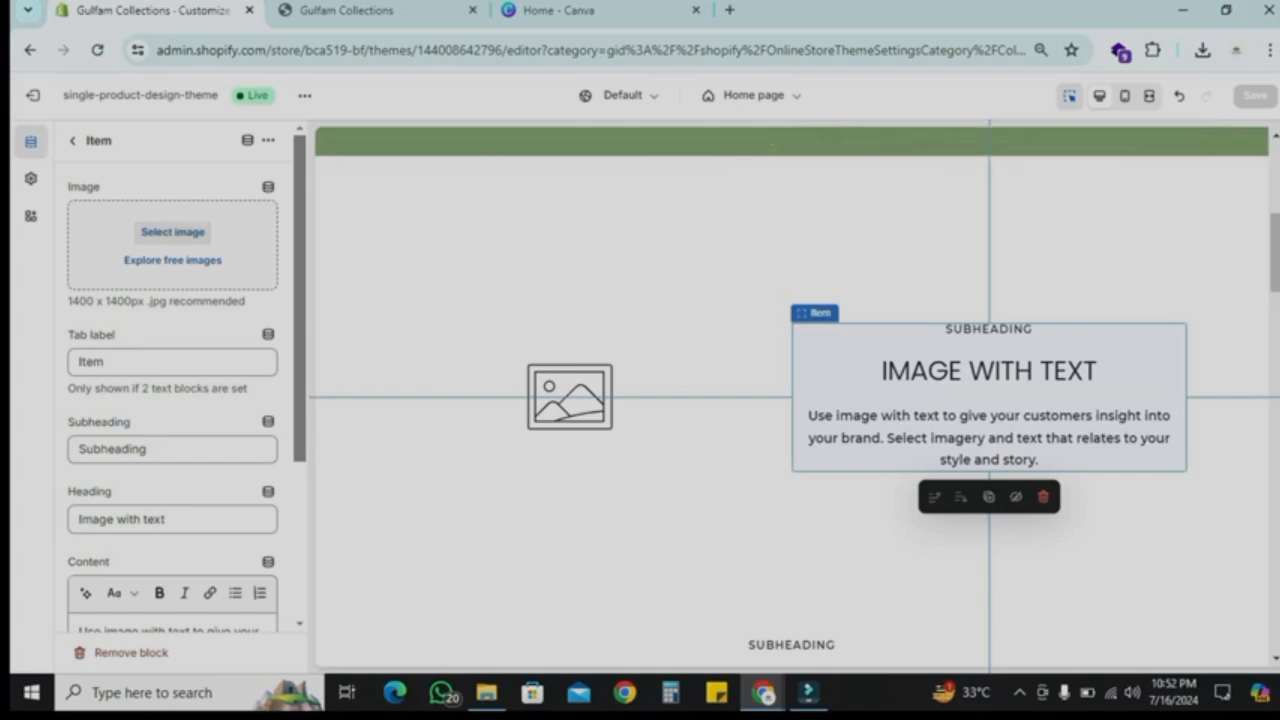
pyautogui.click(173, 232)
pyautogui.click(984, 413)
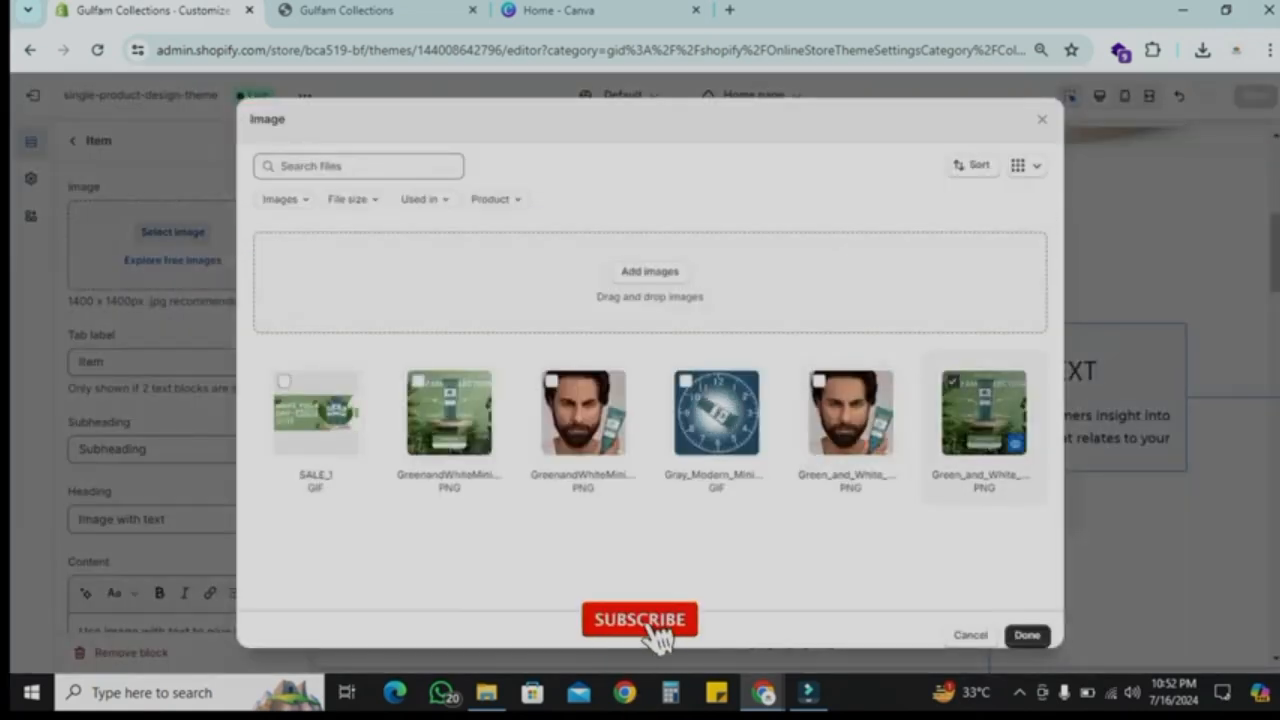
pyautogui.click(1027, 635)
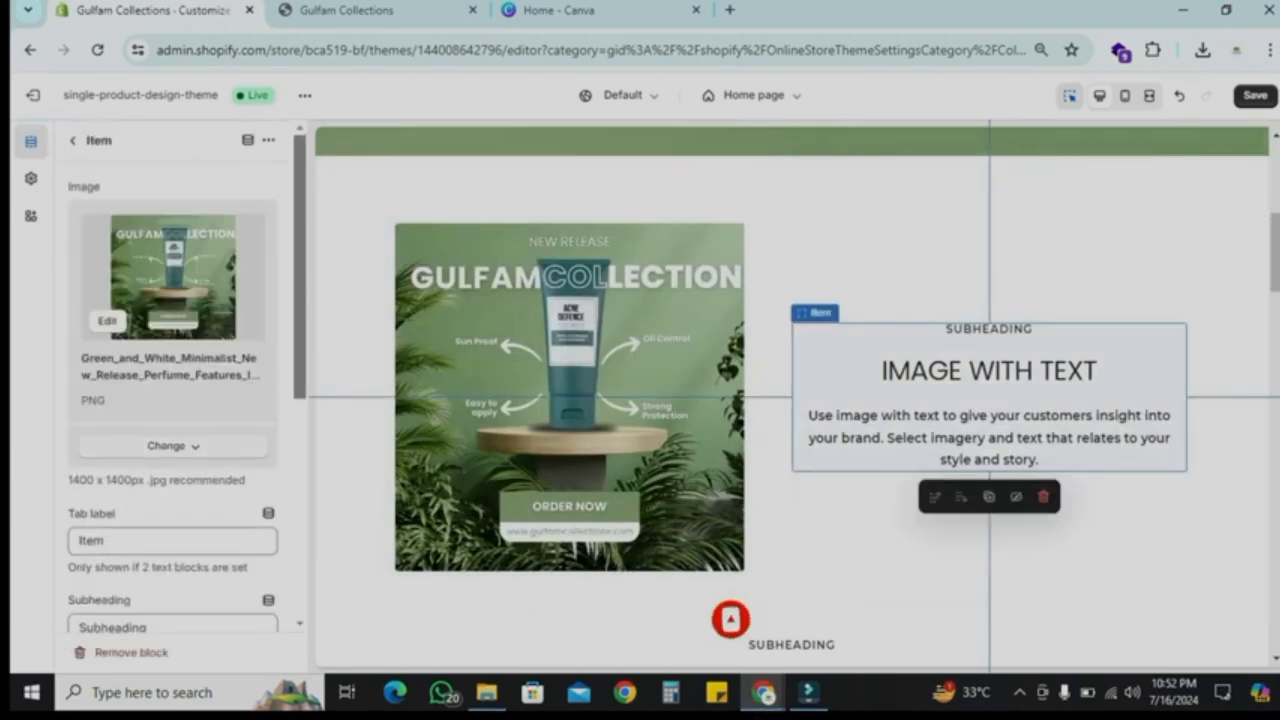
# Step: Set the Image with text block's subheading to Gulfam's and its heading to Acne Control face wash
pyautogui.moveTo(300, 266); pyautogui.dragTo(300, 391)
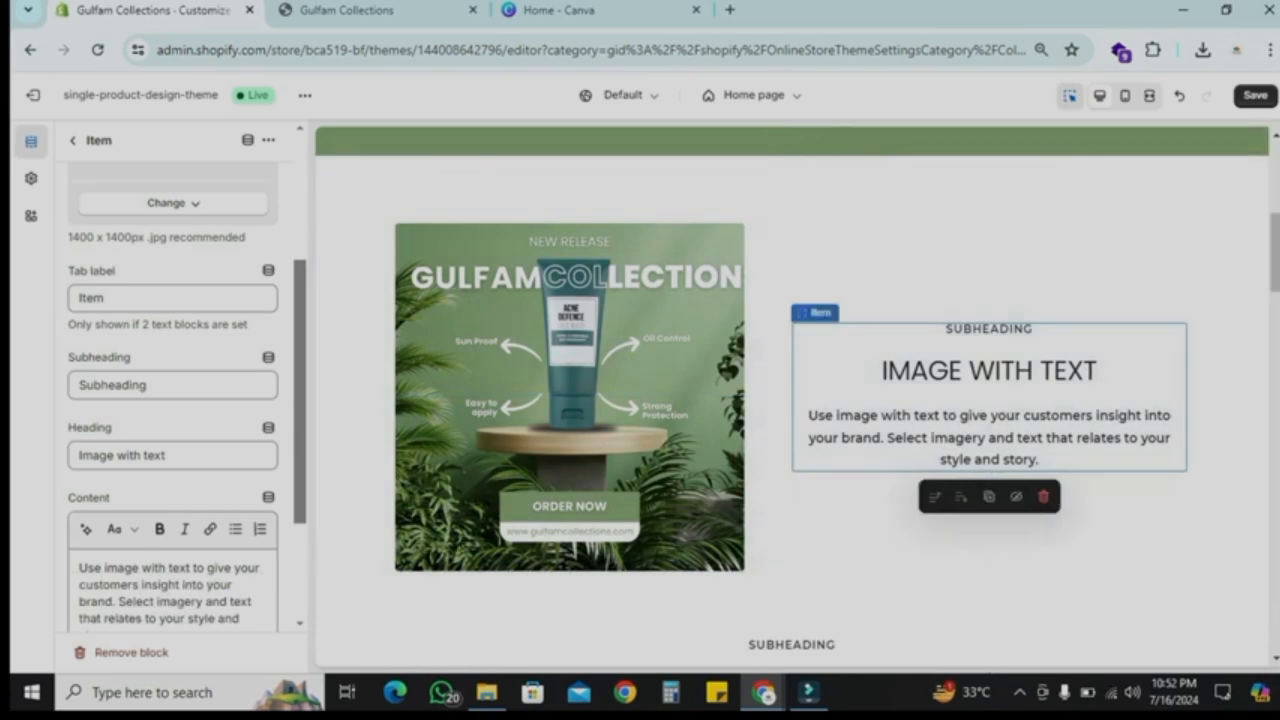
pyautogui.moveTo(151, 386); pyautogui.dragTo(77, 386)
pyautogui.write('Gu')
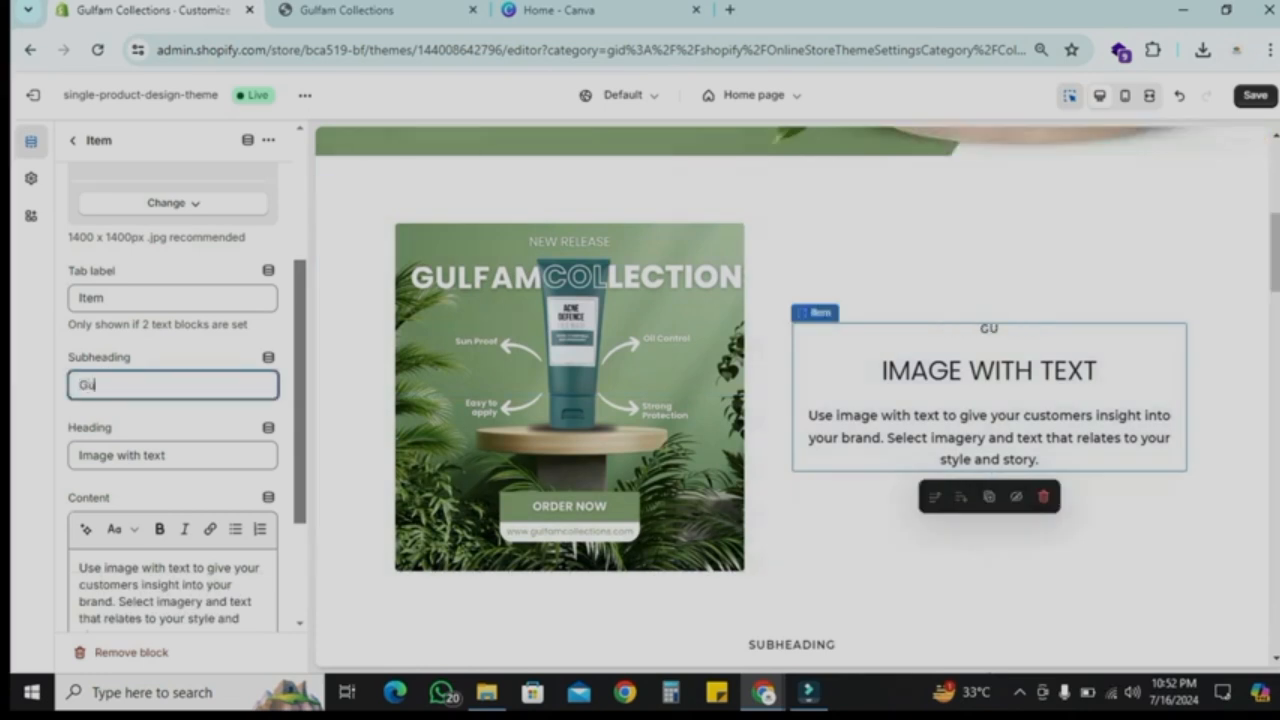
pyautogui.write("lfam's")
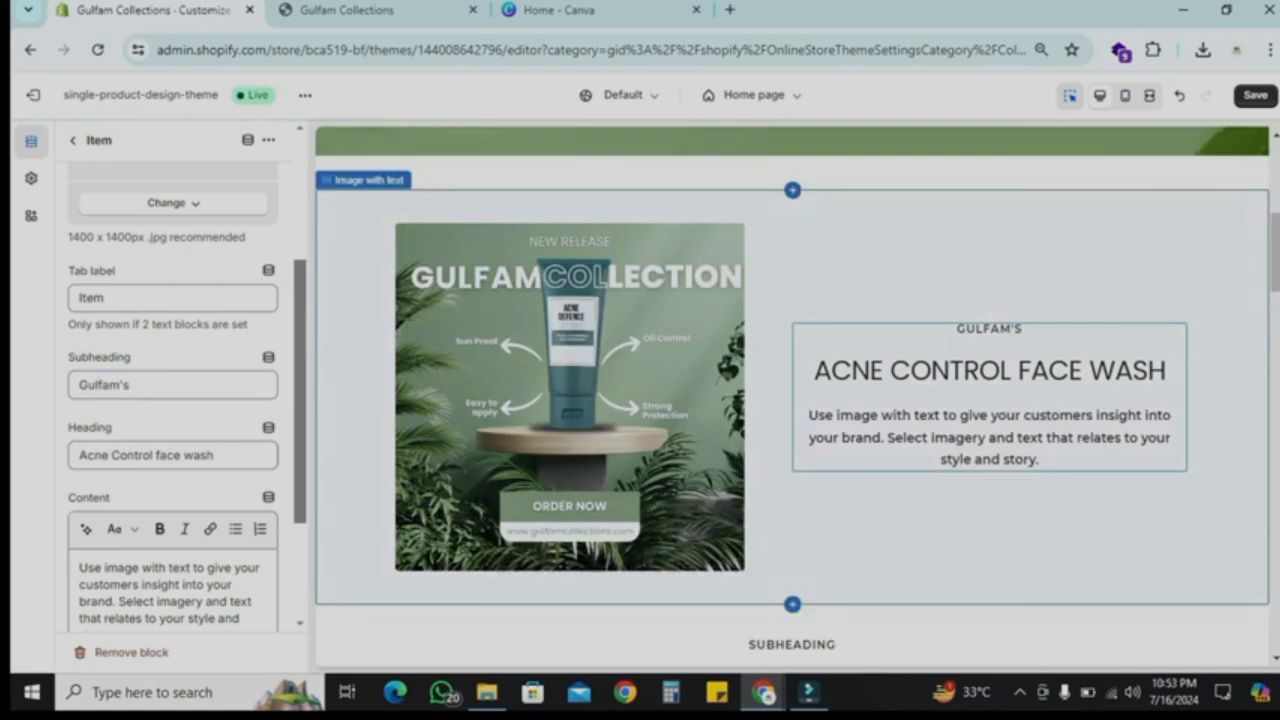
# Step: Paste extra copies of the text into the block's content, then delete the duplicated pasted text
pyautogui.scroll(-2, 236, 527)
pyautogui.hotkey('ctrl', 'a')
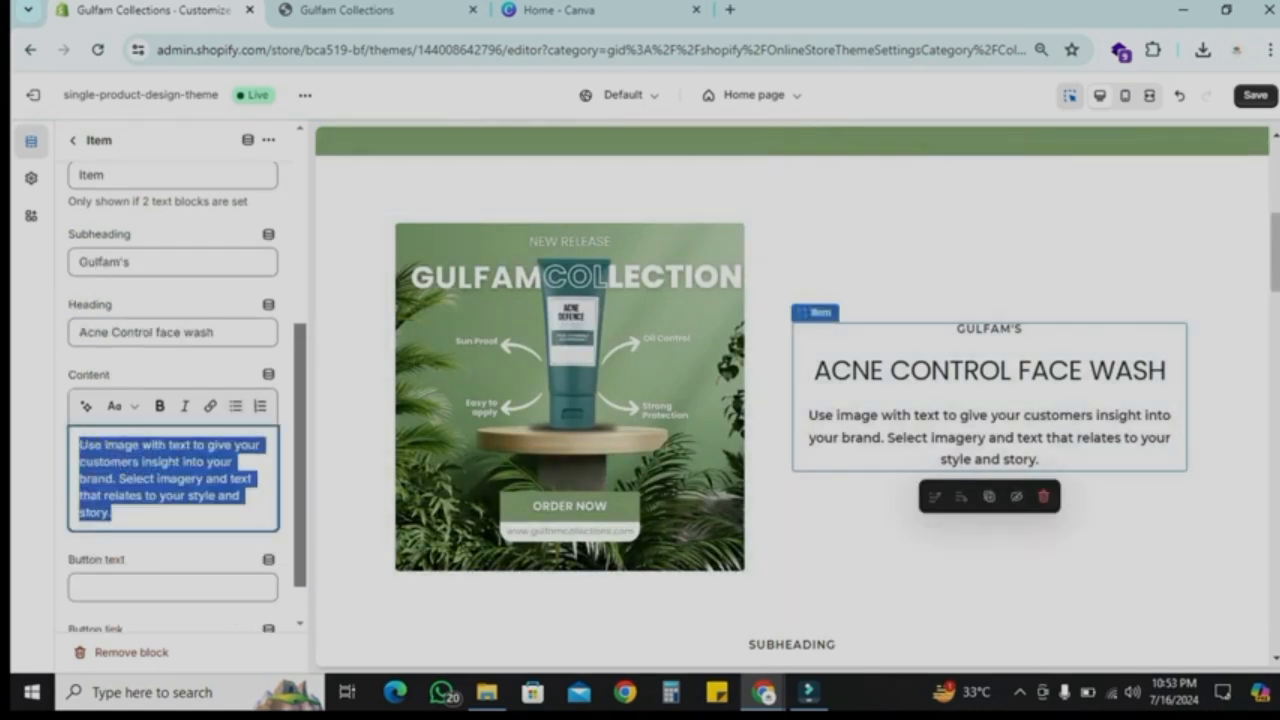
pyautogui.click(128, 462)
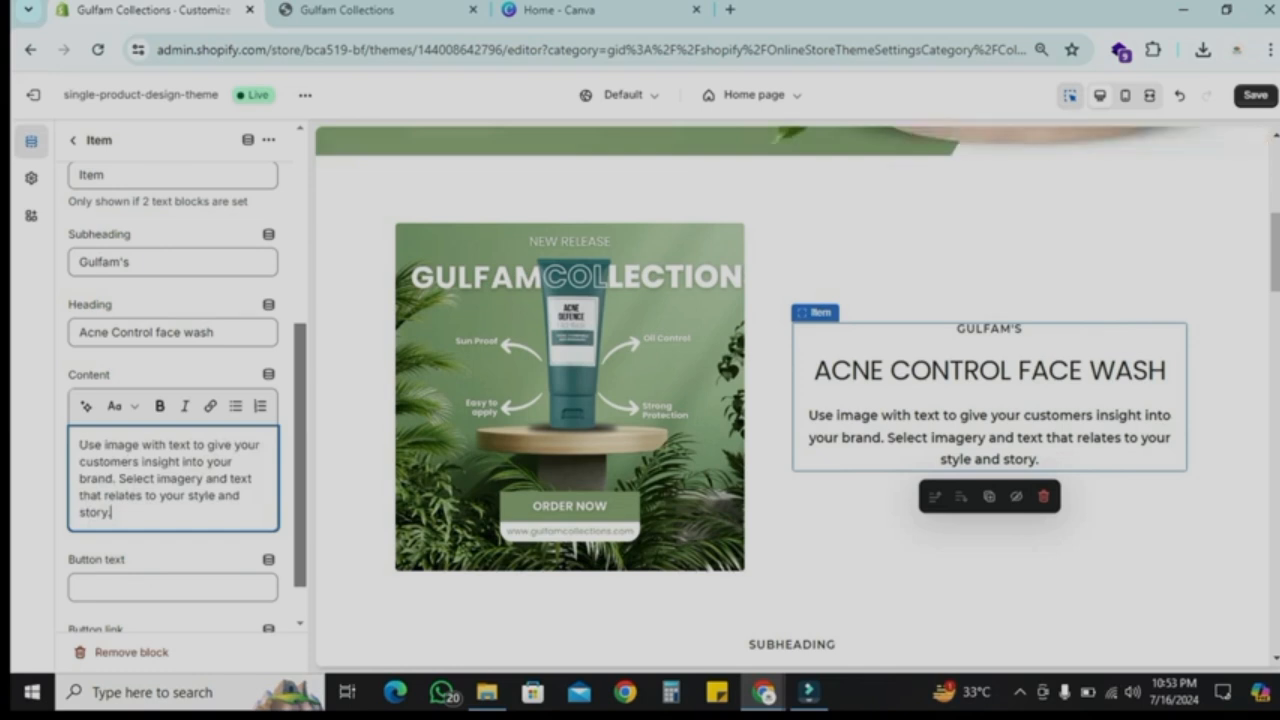
pyautogui.hotkey('ctrl', 'a')
pyautogui.hotkey('ctrl', 'c')
pyautogui.click(112, 512)
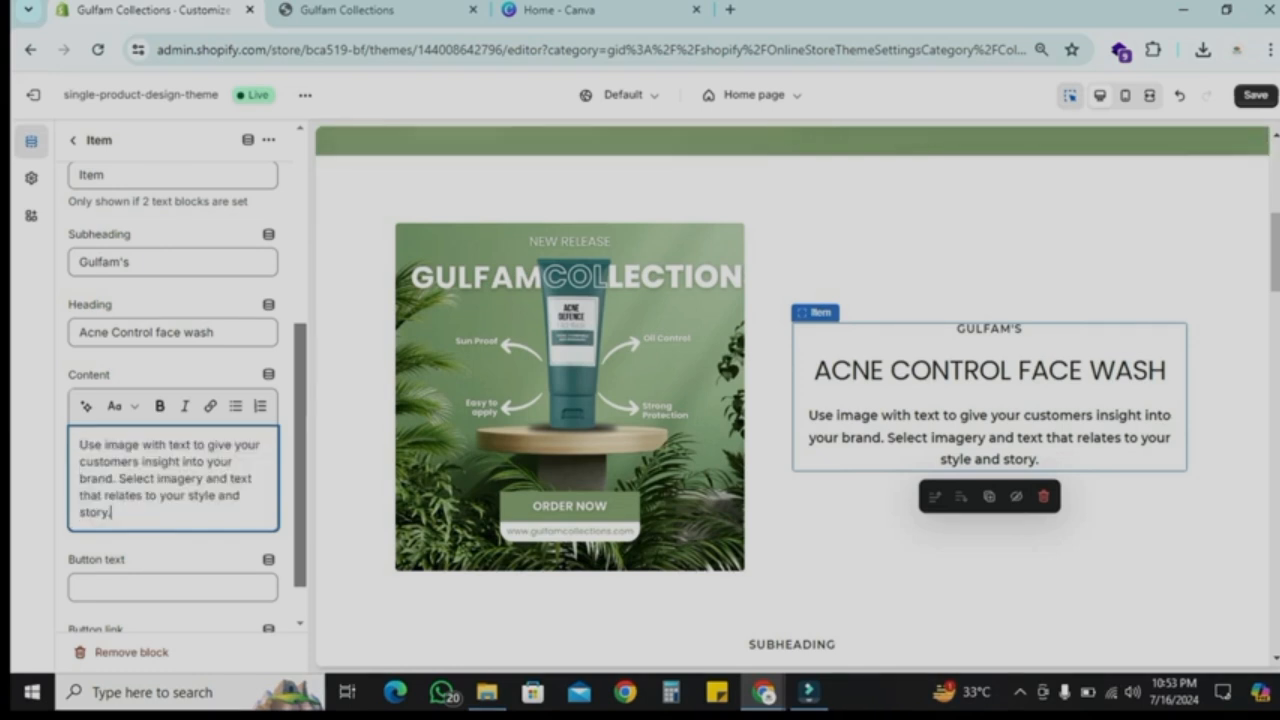
pyautogui.hotkey('ctrl', 'v')
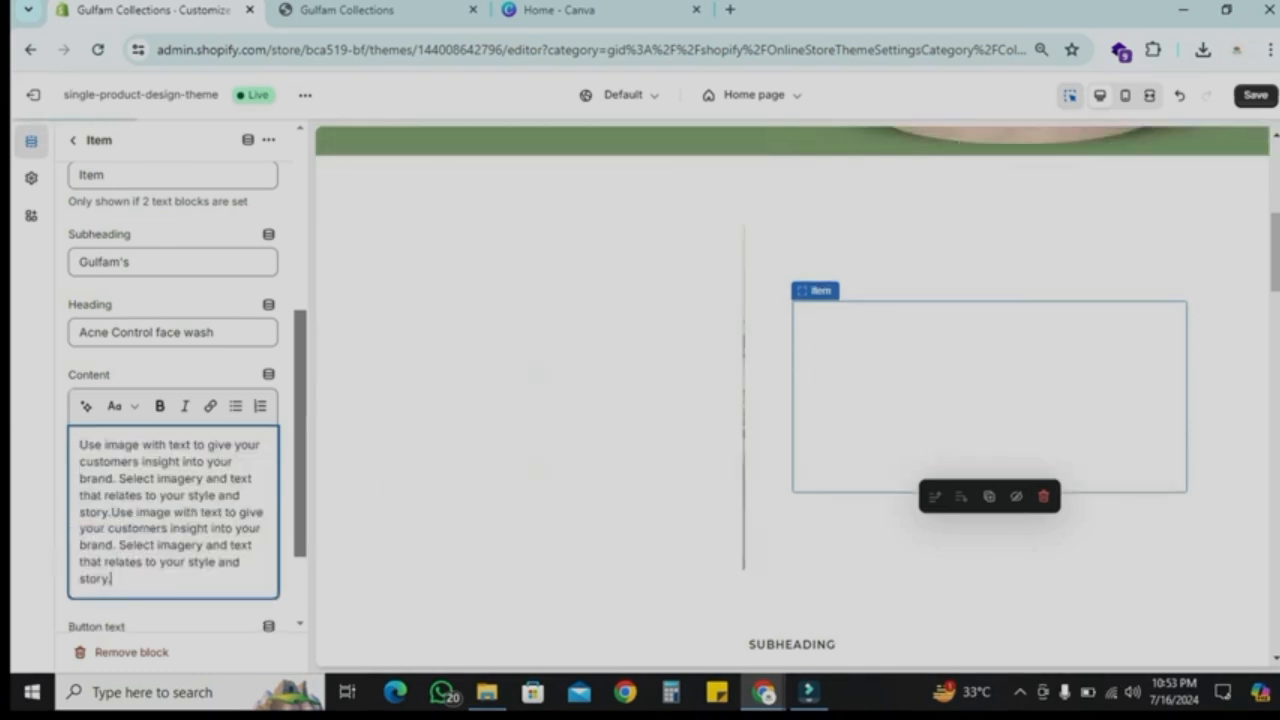
pyautogui.hotkey('ctrl', 'v')
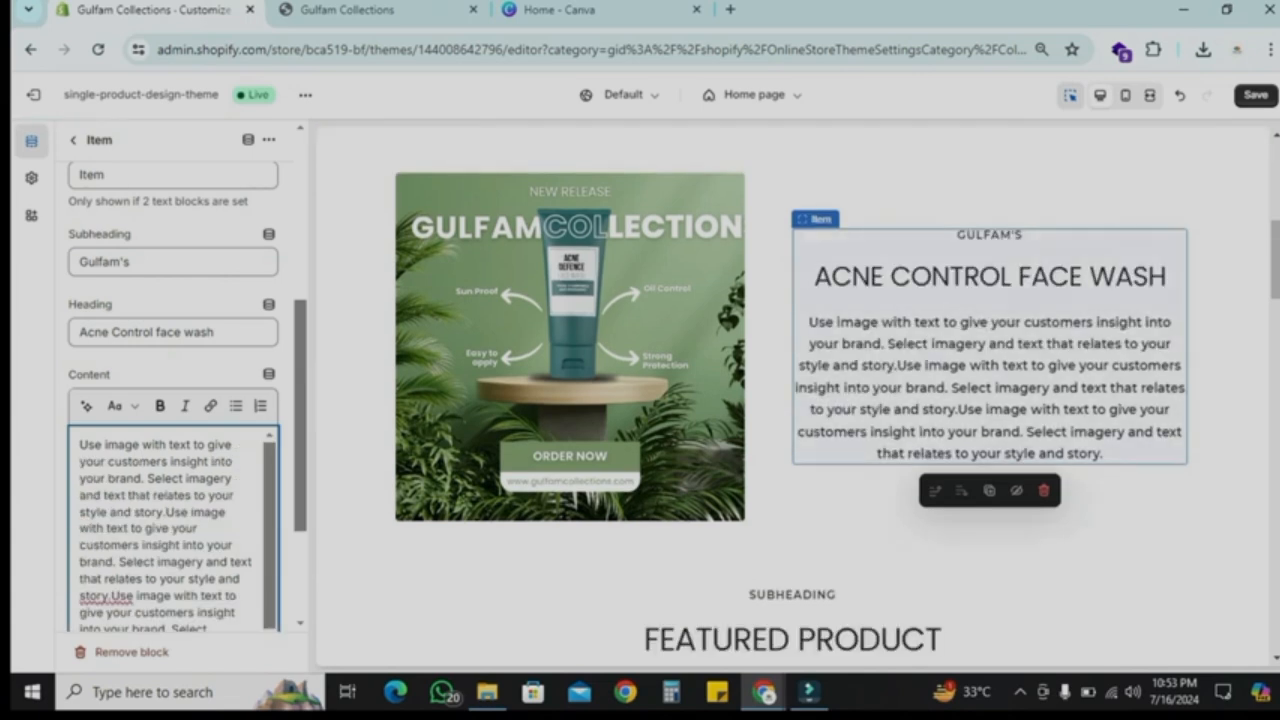
pyautogui.hotkey('ctrl', 'shift', 'End')
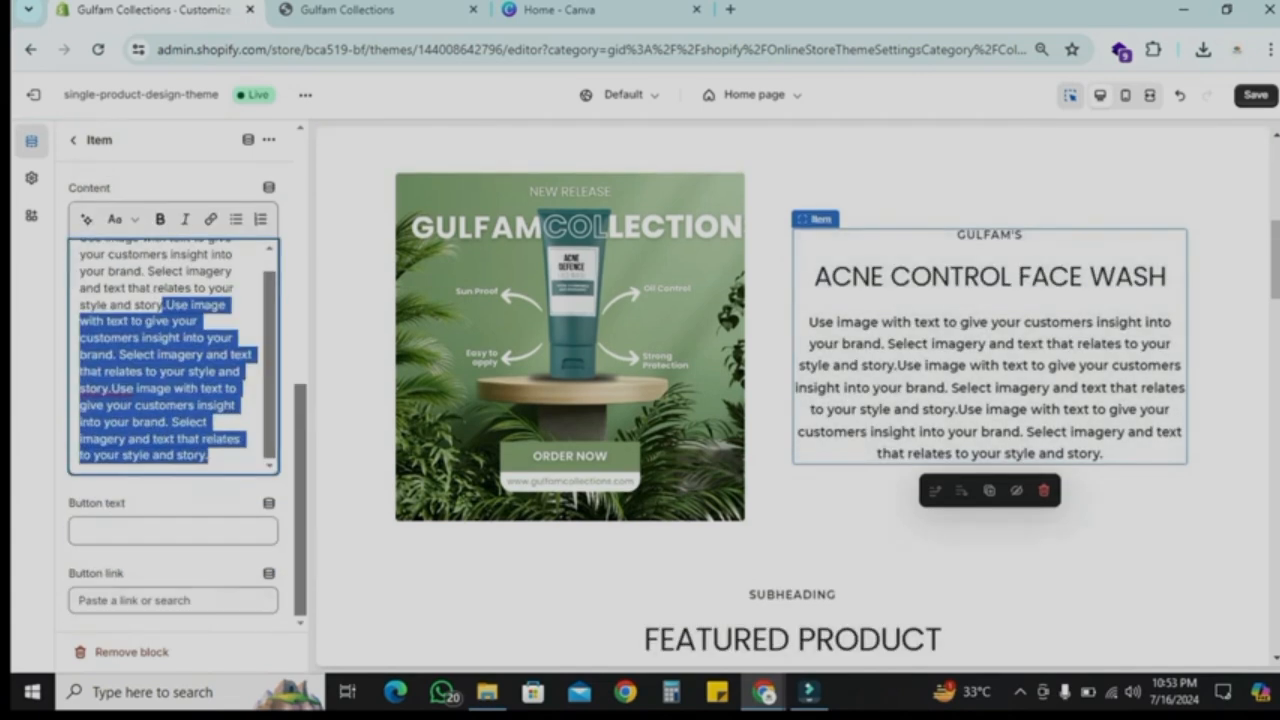
pyautogui.press('BackSpace')
pyautogui.scroll(-3, 792, 400)
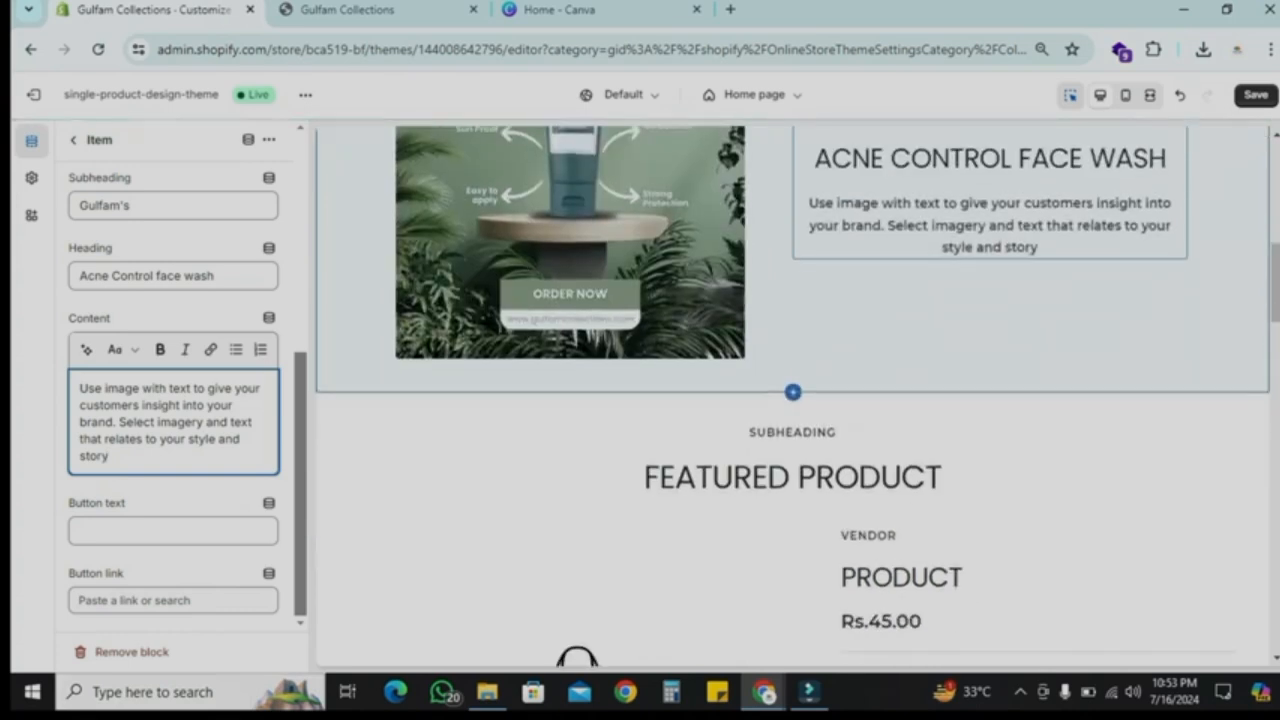
# Step: Open the Featured product section and assign the product Gulfam's Acne Control Face Wash- 100g to it
pyautogui.click(73, 140)
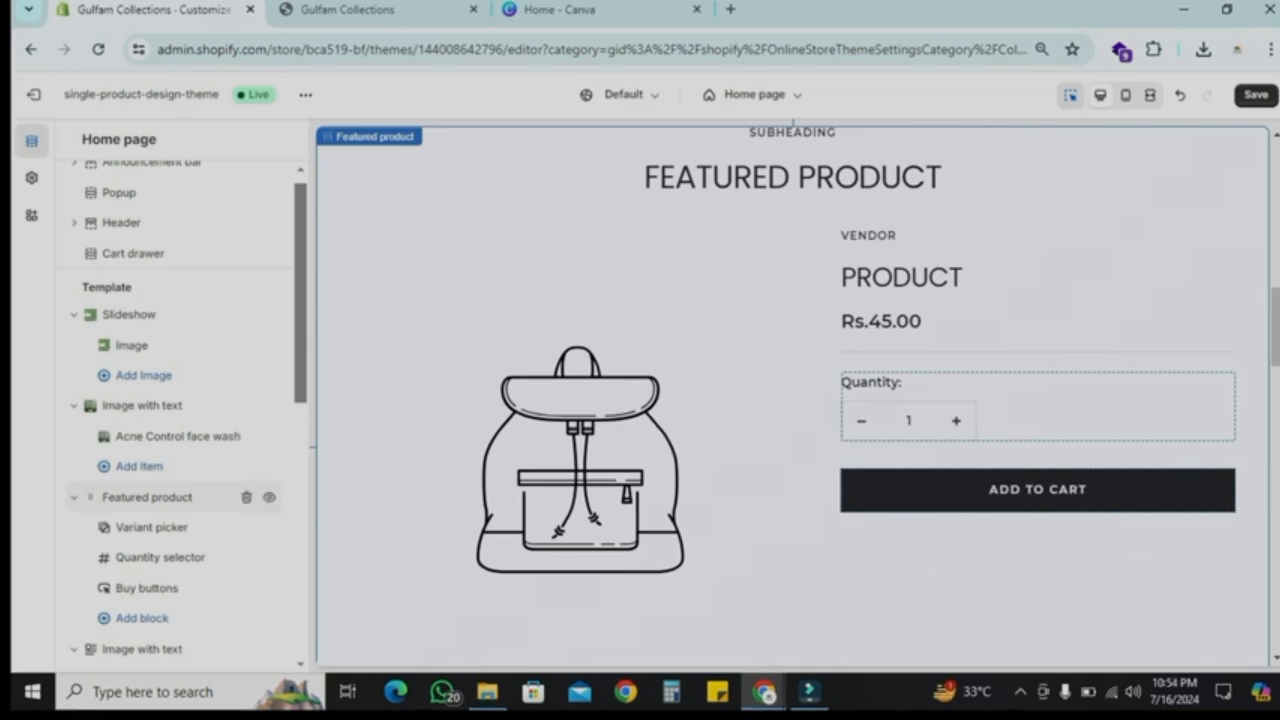
pyautogui.click(188, 511)
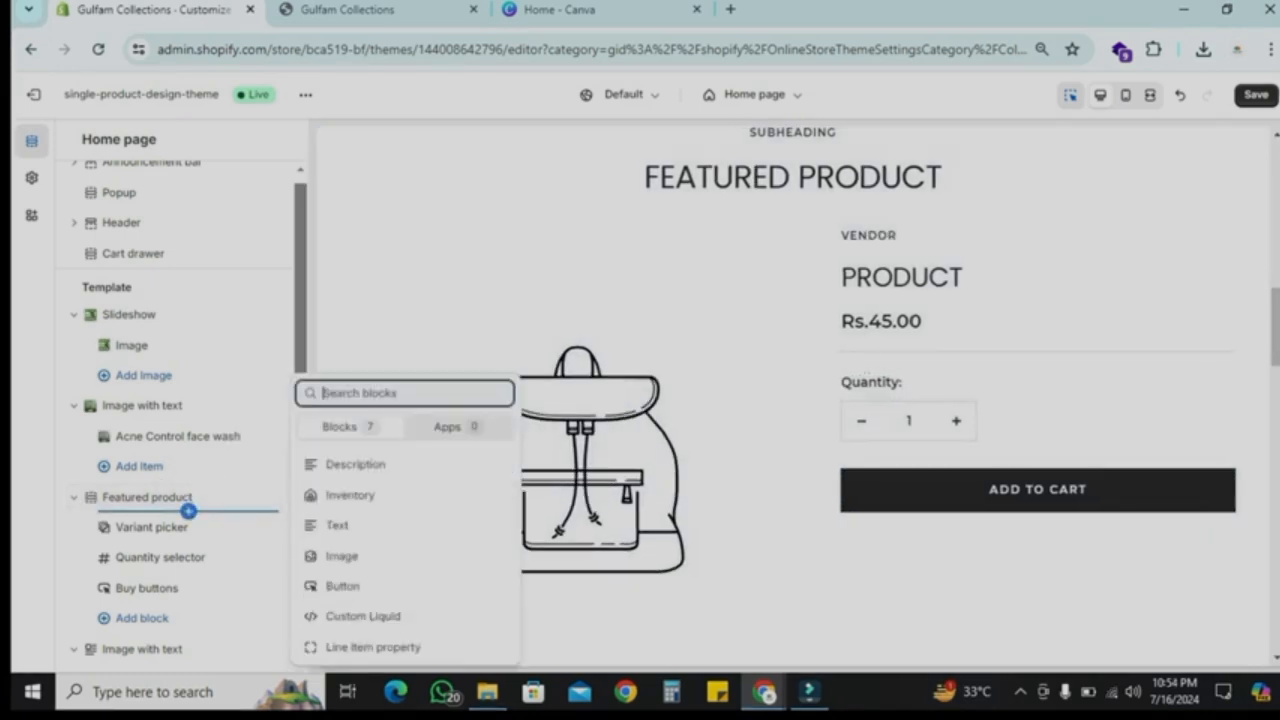
pyautogui.click(140, 497)
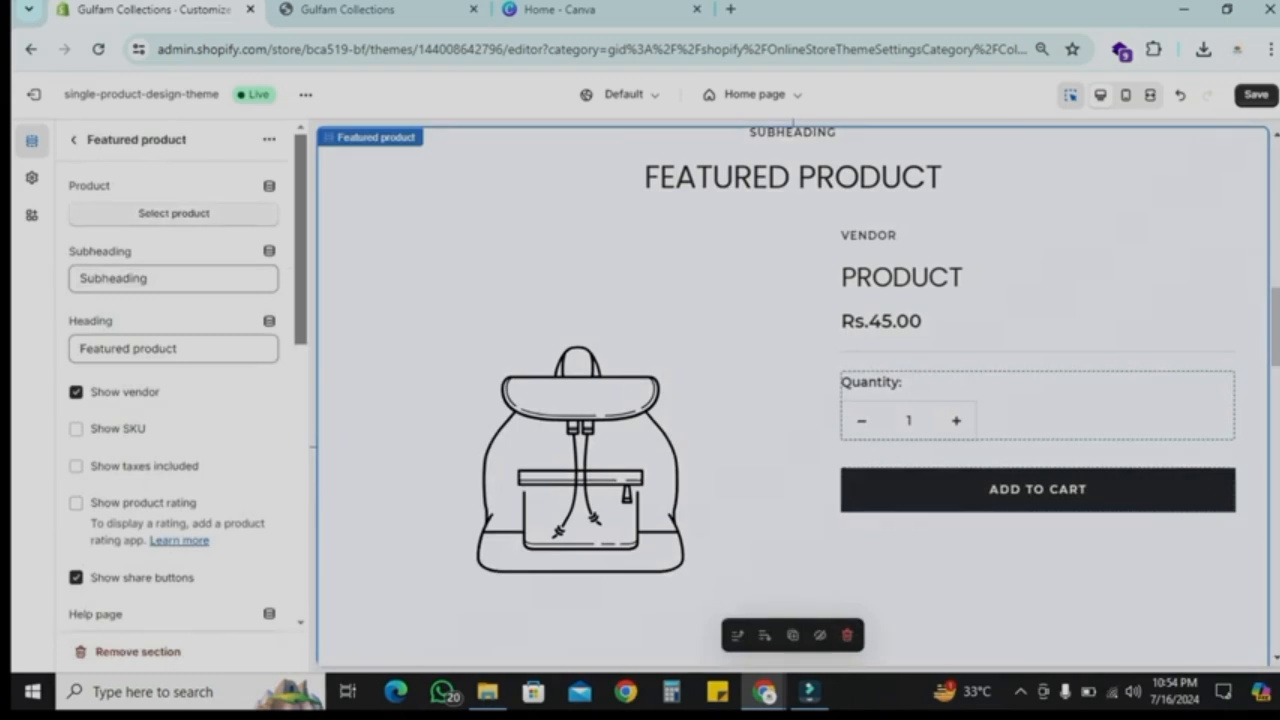
pyautogui.click(174, 214)
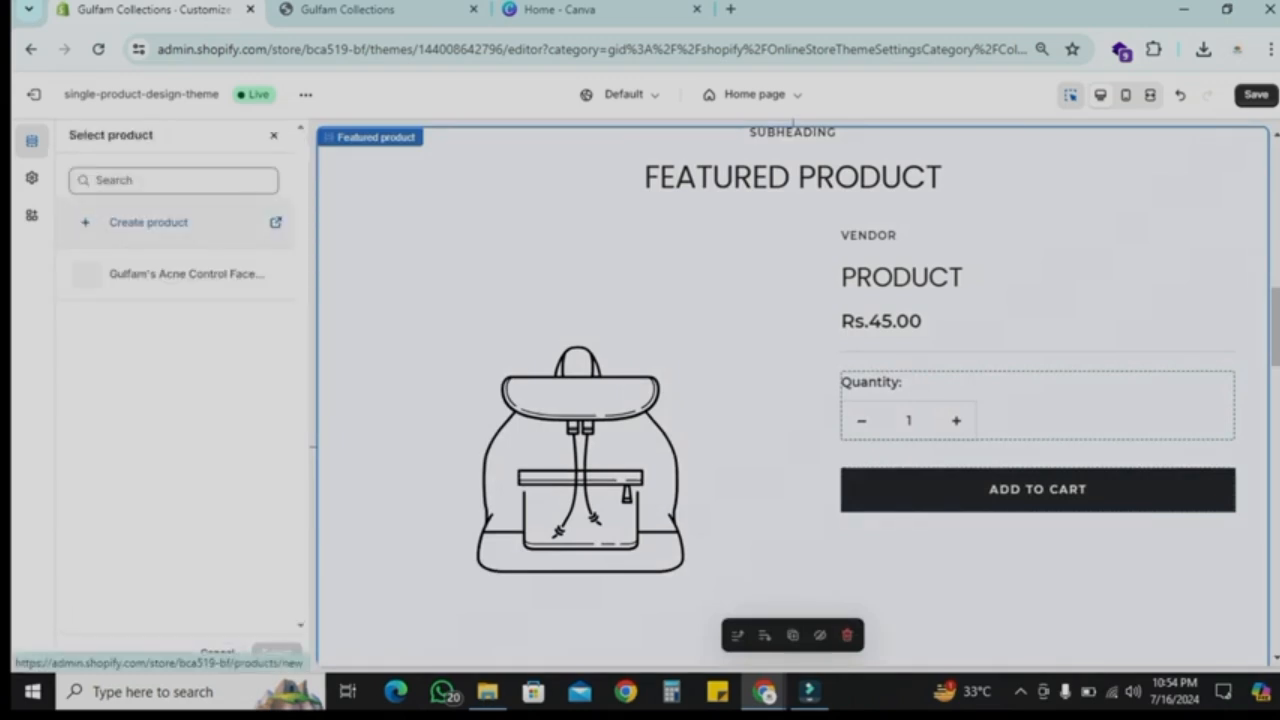
pyautogui.click(275, 273)
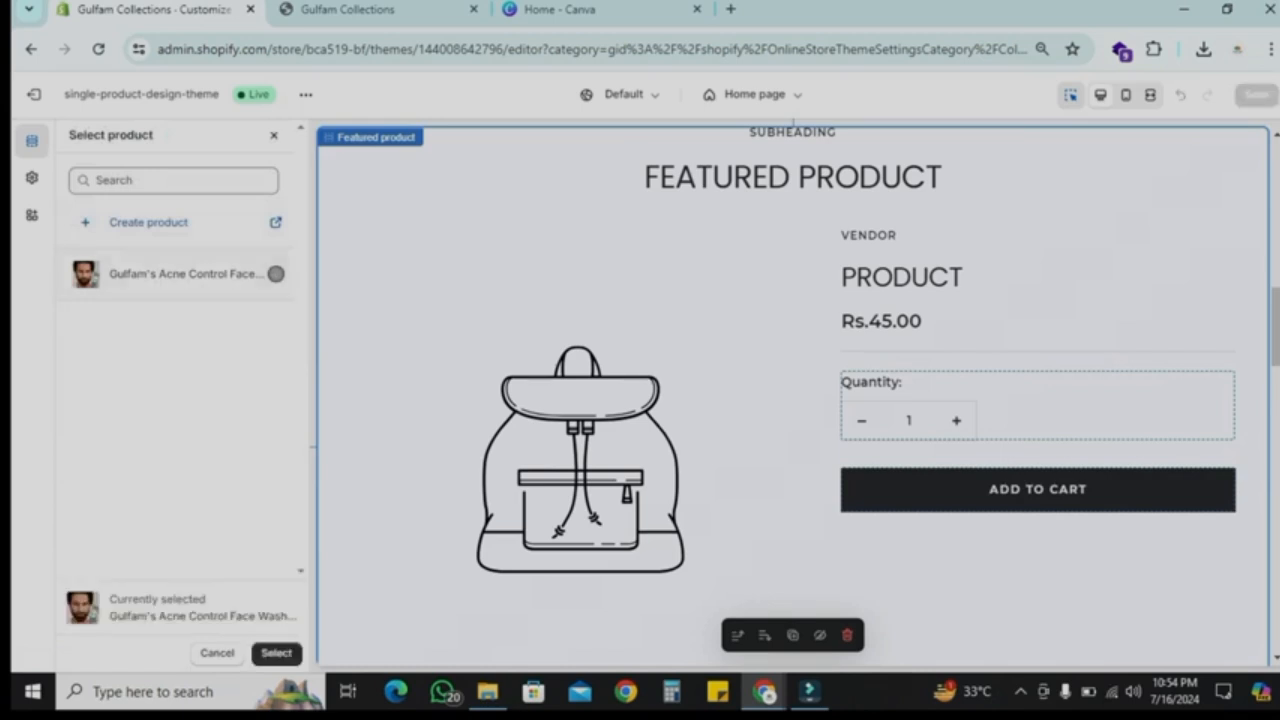
pyautogui.click(276, 653)
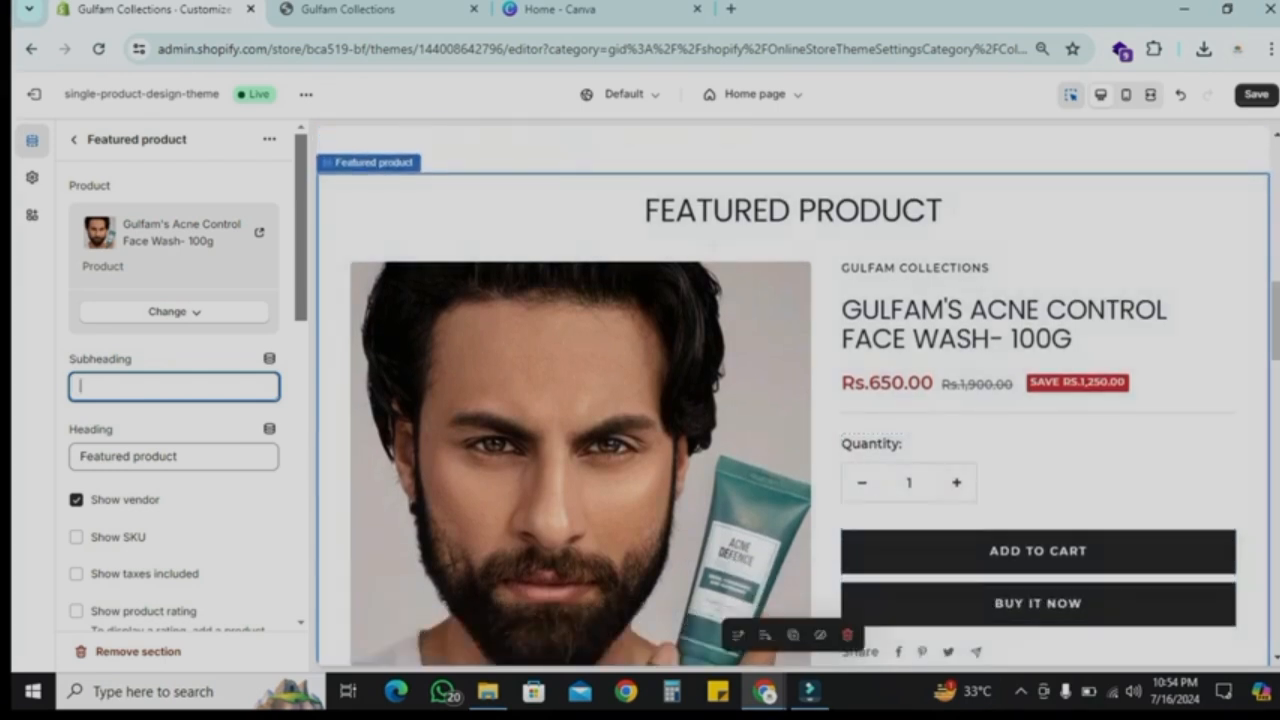
# Step: Clear the Featured product section's subheading and heading
pyautogui.press('Tab')
pyautogui.write('E')
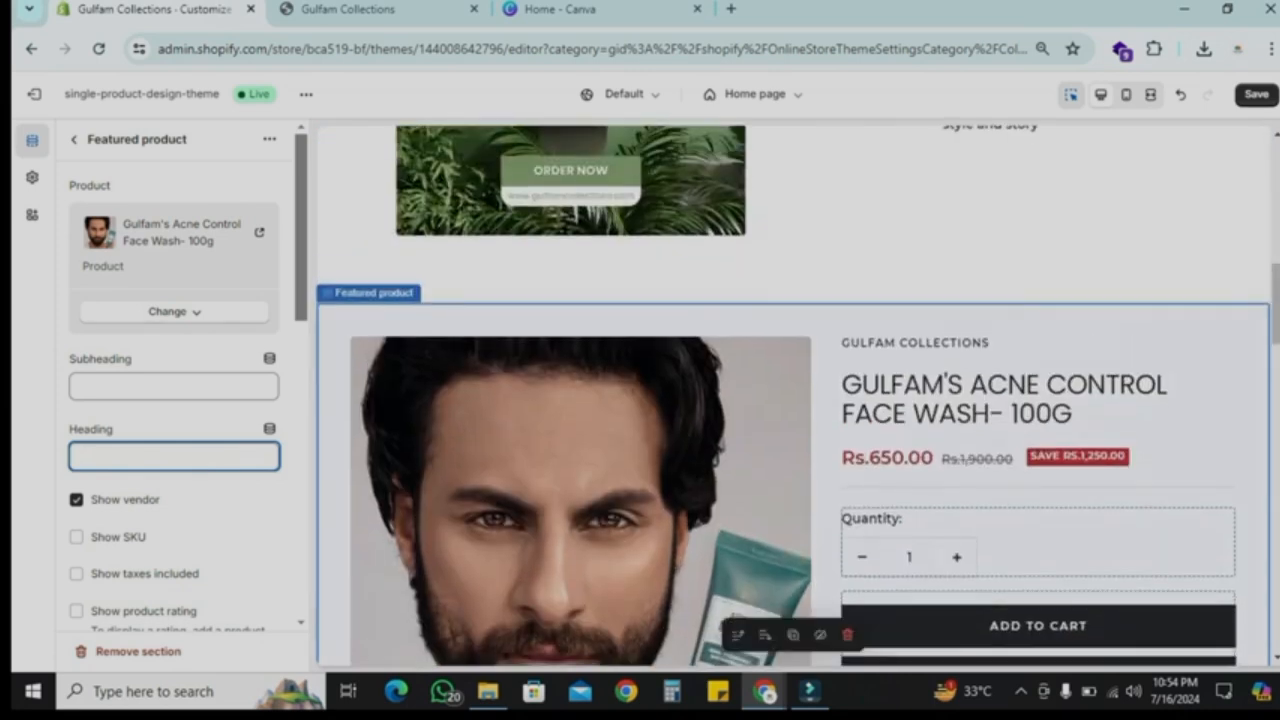
pyautogui.scroll(-1, 793, 400)
pyautogui.scroll(-1, 174, 400)
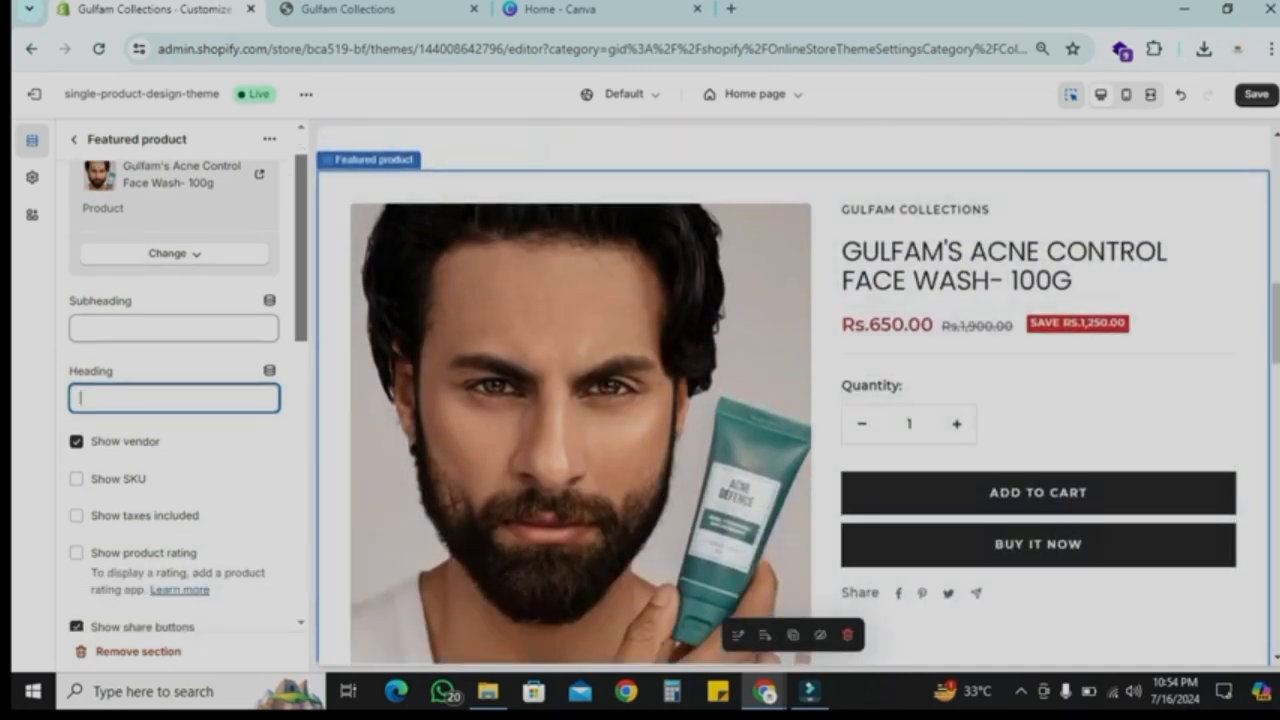
pyautogui.scroll(-1, 793, 395)
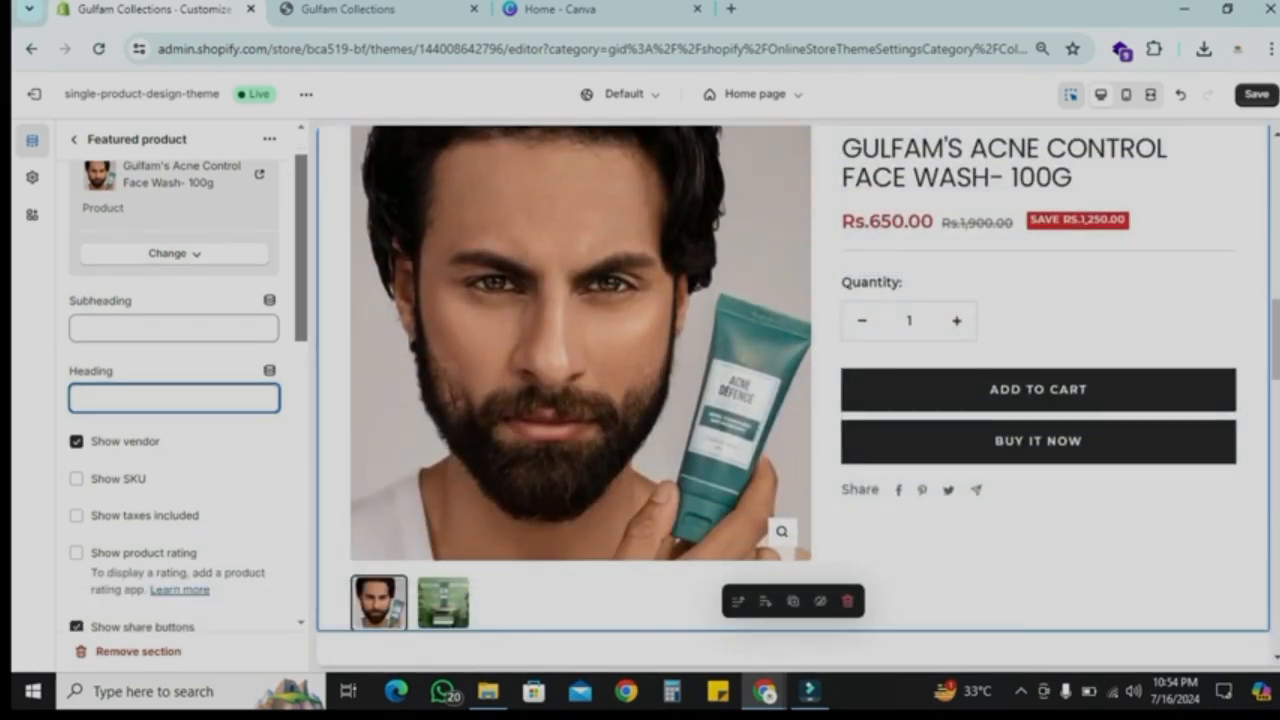
pyautogui.scroll(-5, 174, 400)
pyautogui.scroll(5, 174, 400)
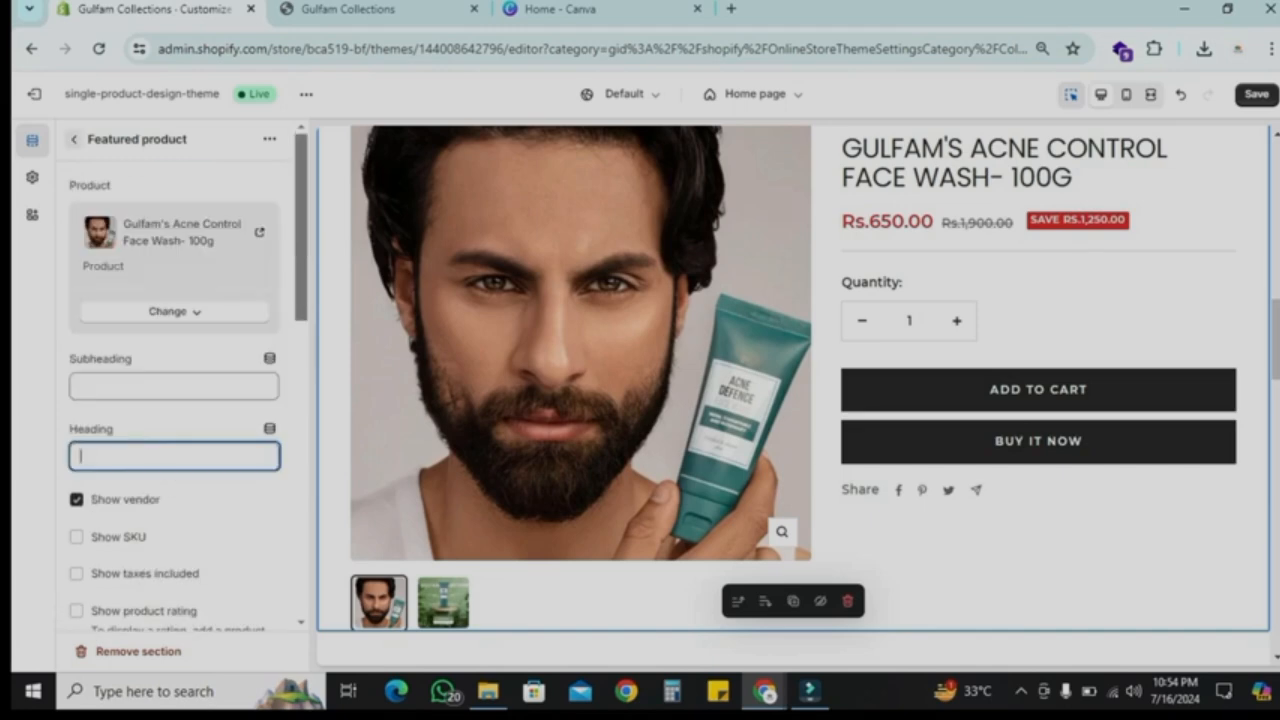
# Step: Set the second Image with text block's image to the Gray_Modern_Minimalist GIF
pyautogui.click(73, 139)
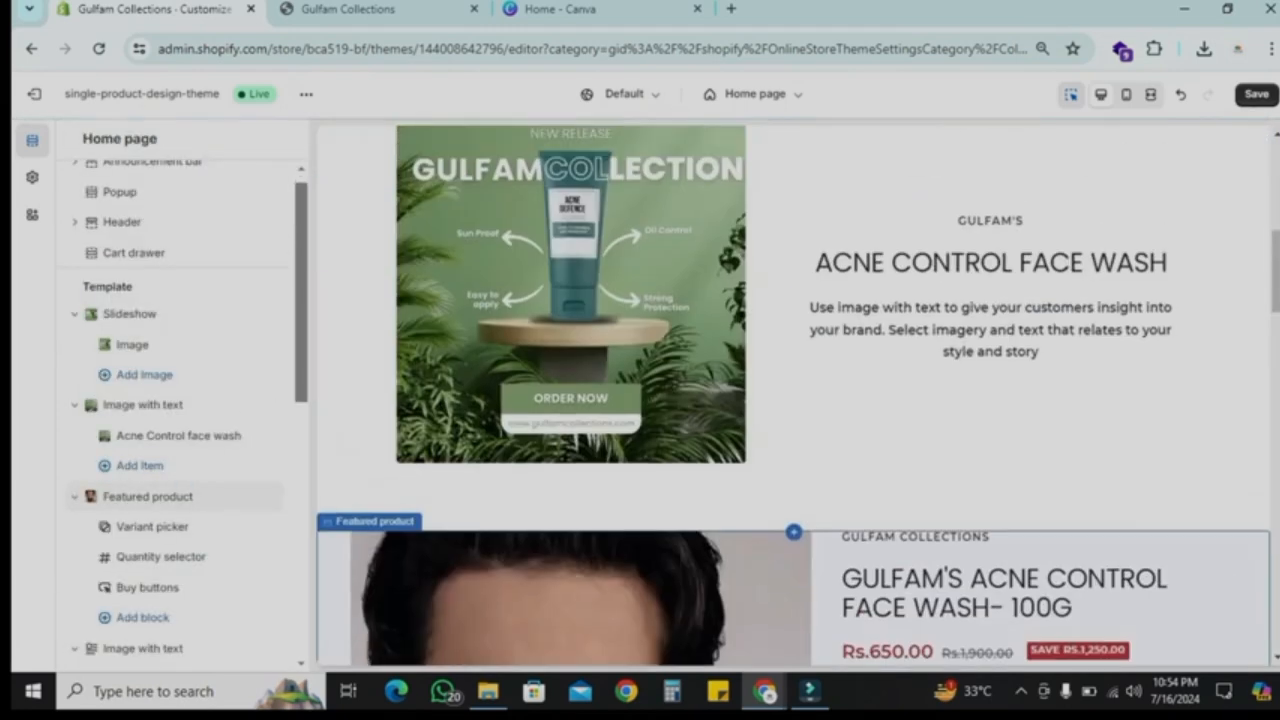
pyautogui.scroll(-9, 793, 395)
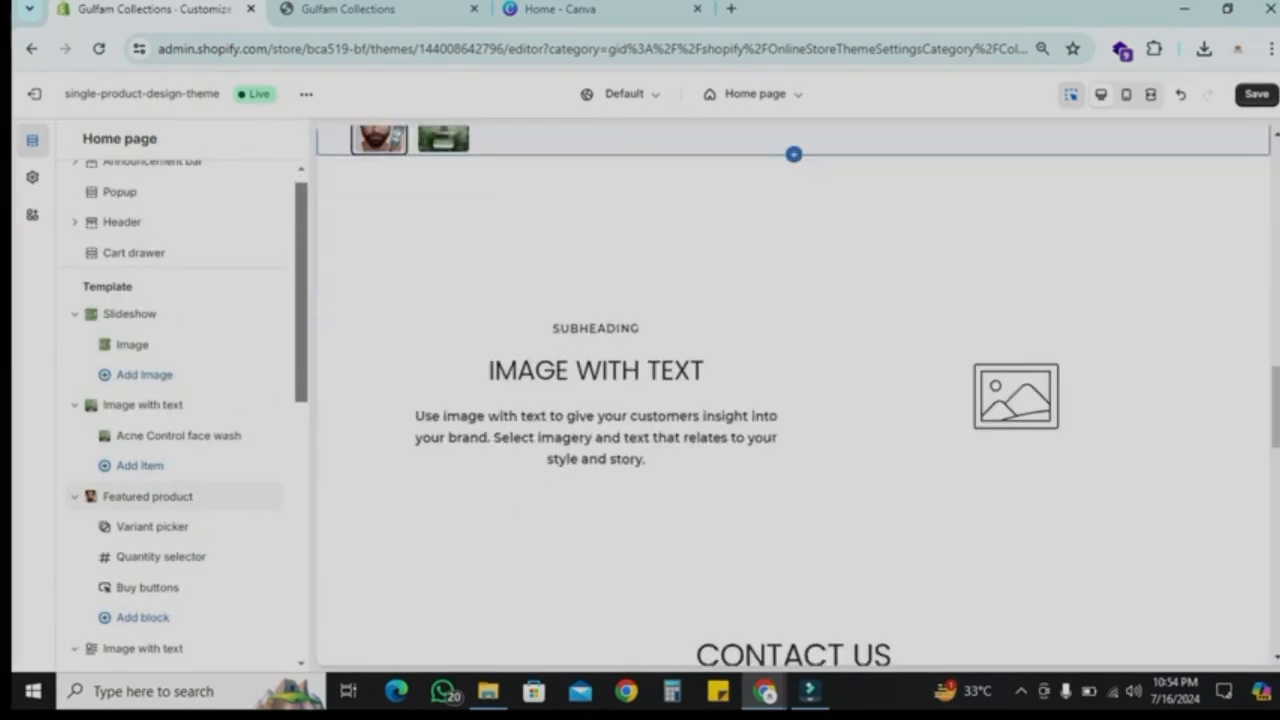
pyautogui.scroll(-2, 185, 470)
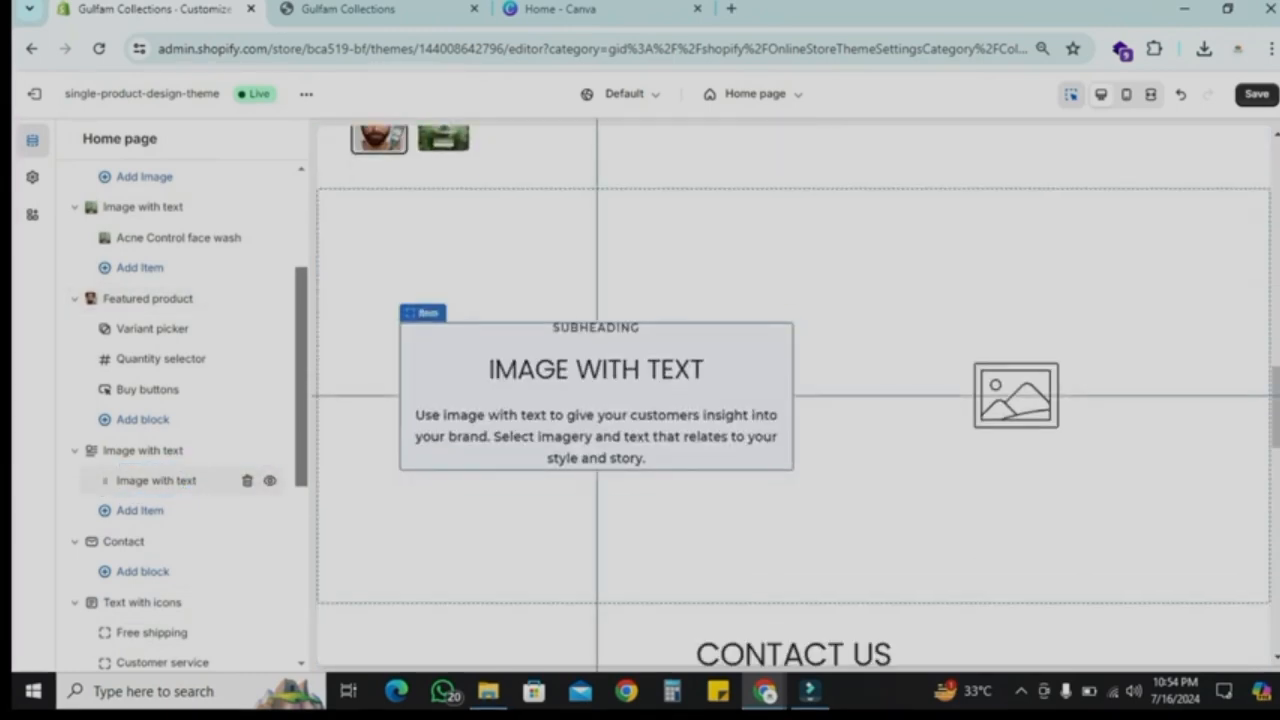
pyautogui.click(155, 480)
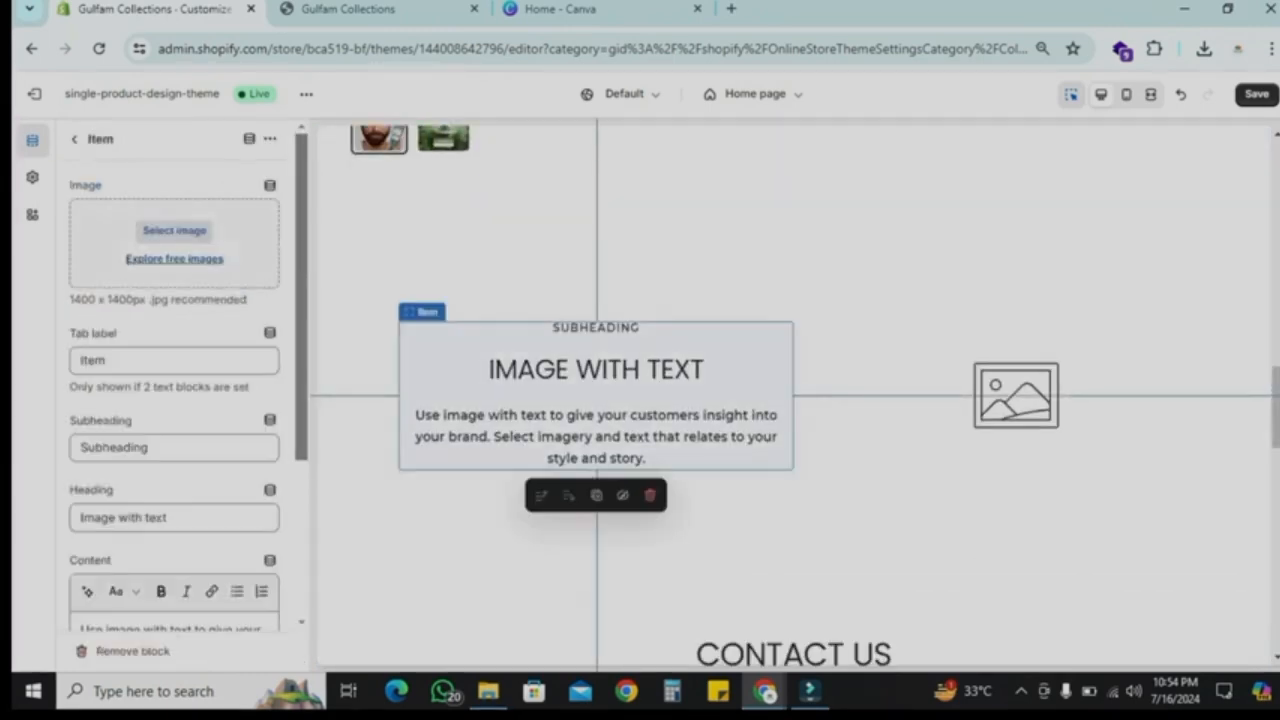
pyautogui.click(174, 230)
pyautogui.click(1029, 634)
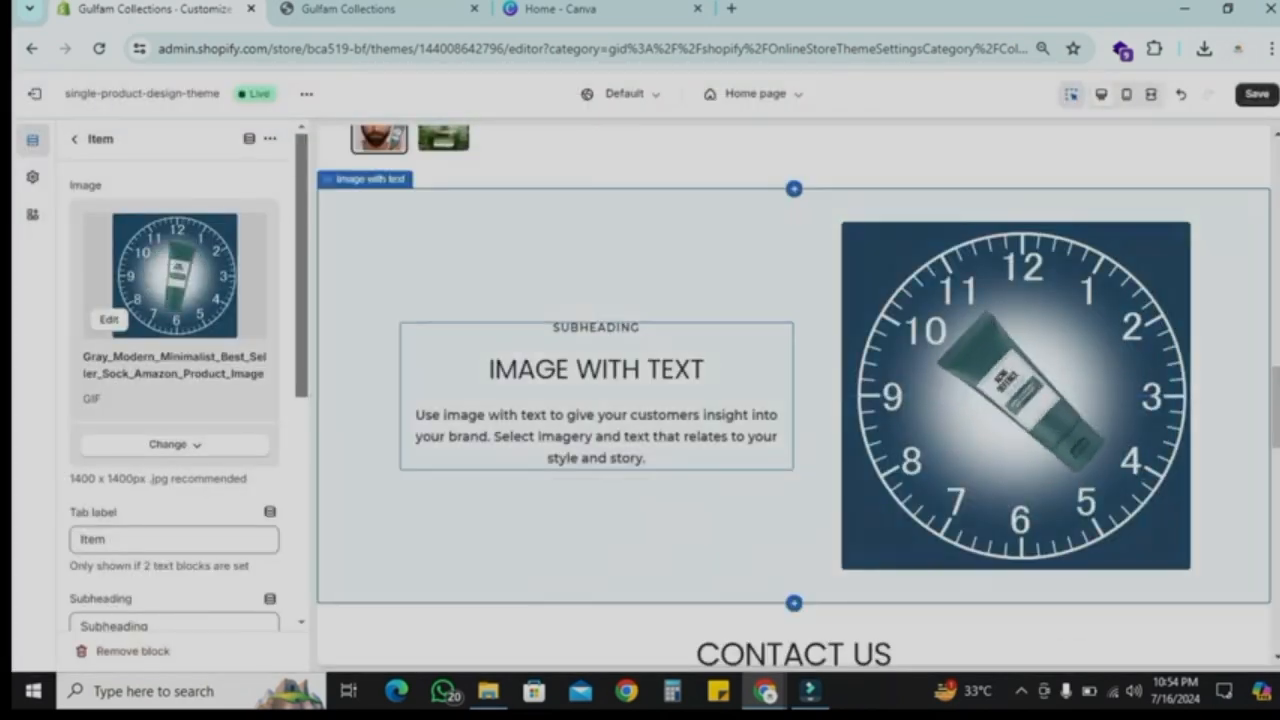
# Step: Scroll through the home page preview and open the Contact section's settings
pyautogui.scroll(7, 794, 395)
pyautogui.scroll(3, 794, 395)
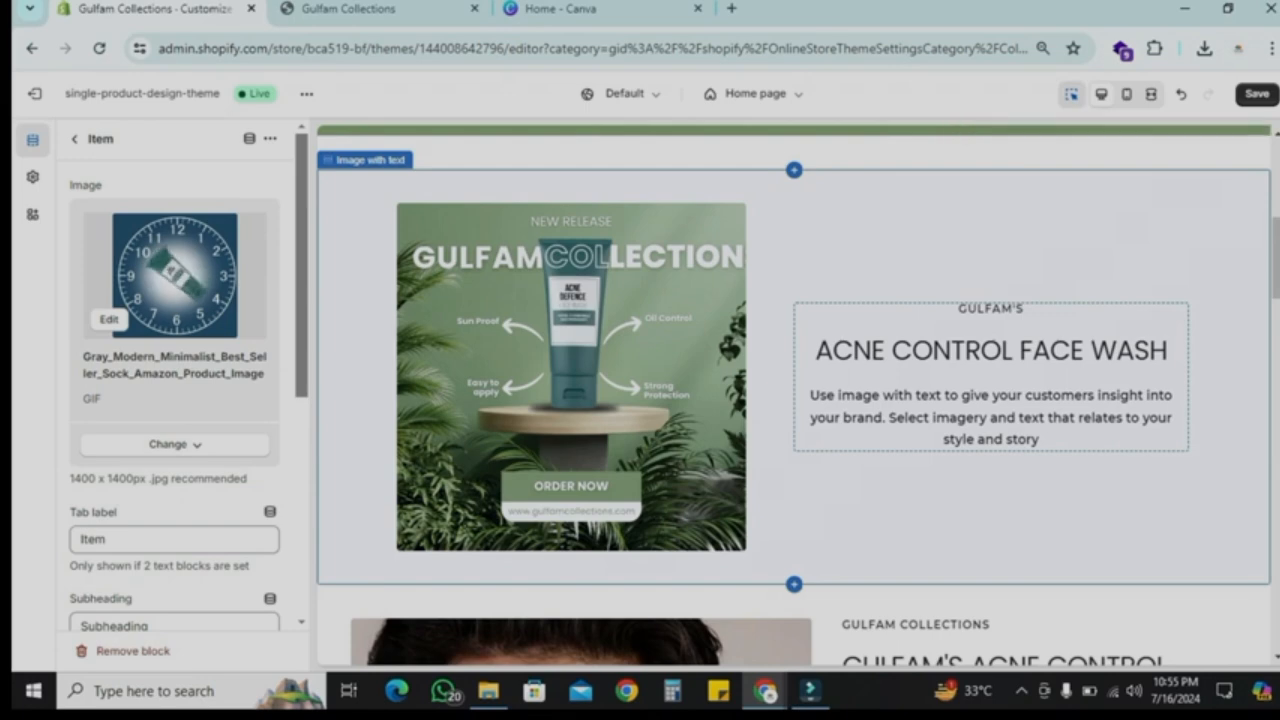
pyautogui.click(75, 139)
pyautogui.scroll(-2, 794, 395)
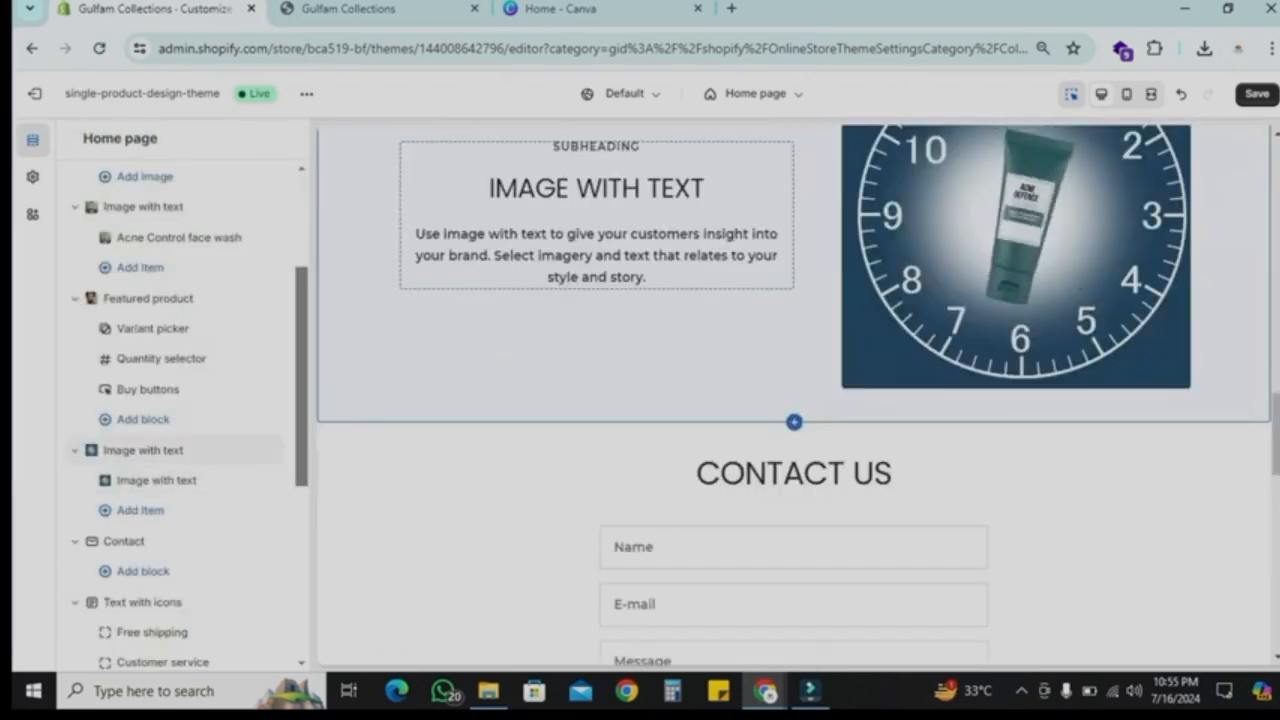
pyautogui.scroll(-2, 794, 395)
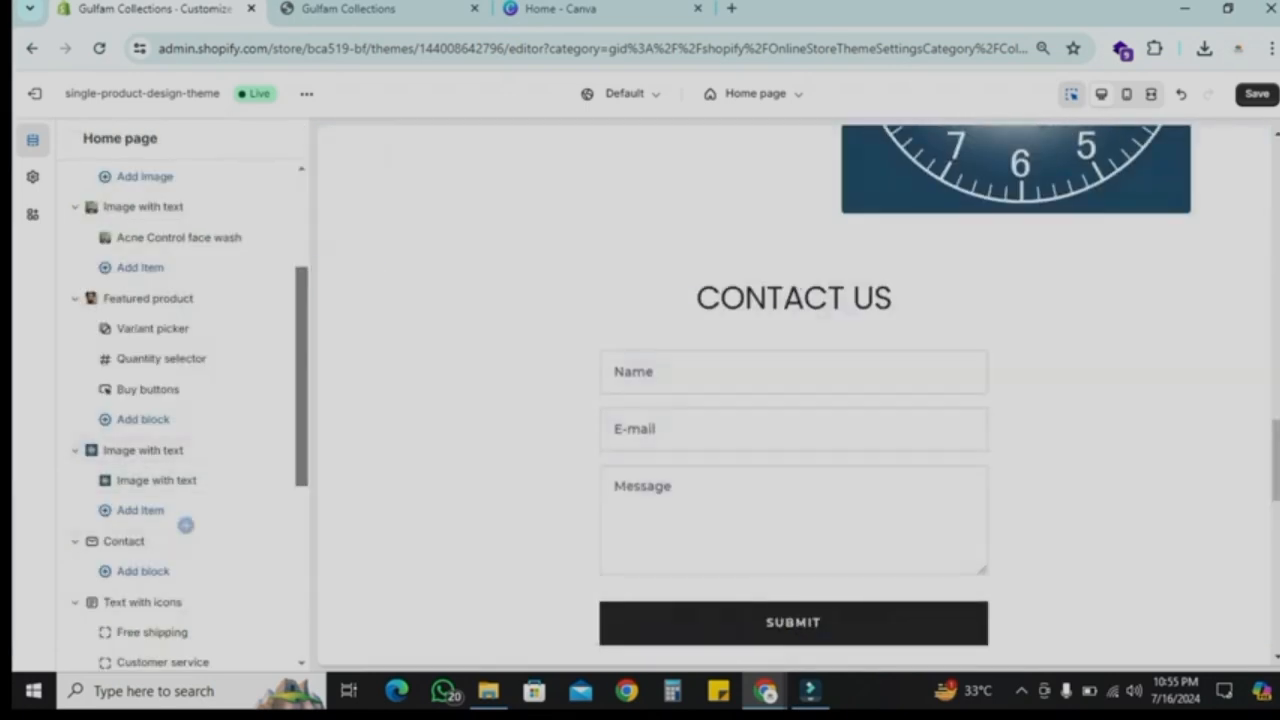
pyautogui.scroll(-1, 186, 526)
pyautogui.click(140, 477)
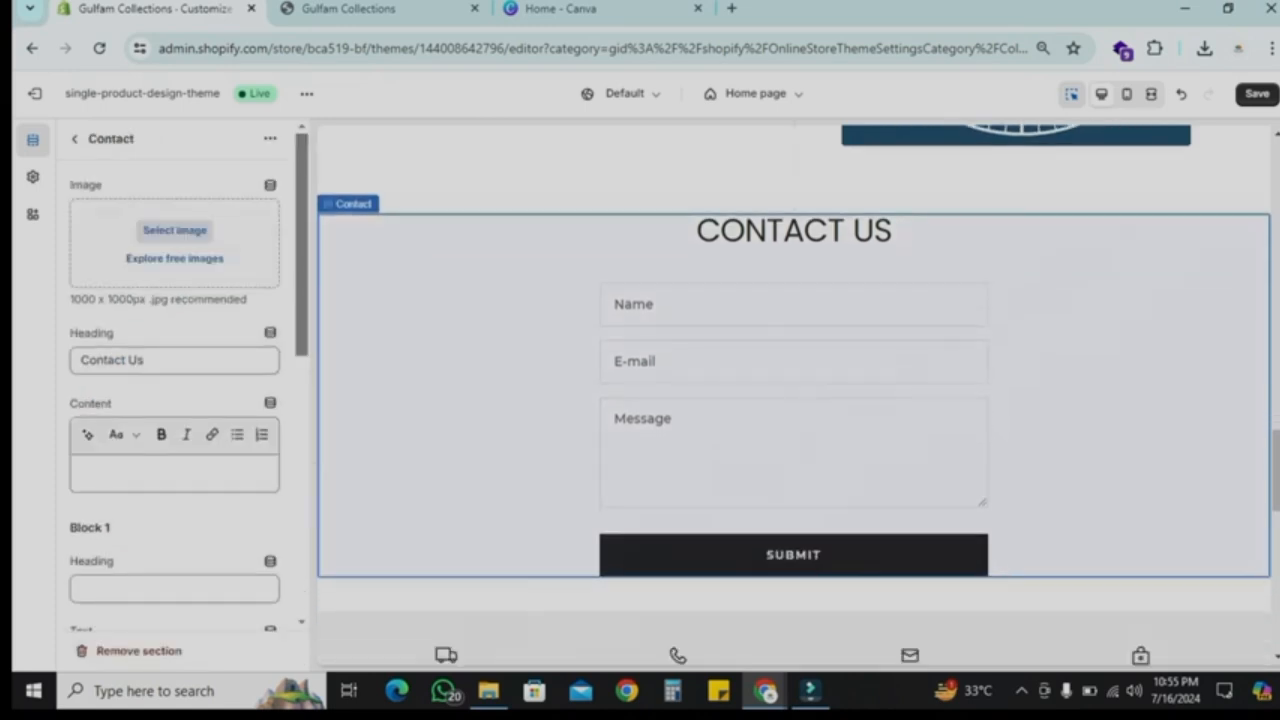
pyautogui.scroll(-5, 174, 450)
pyautogui.scroll(4, 174, 450)
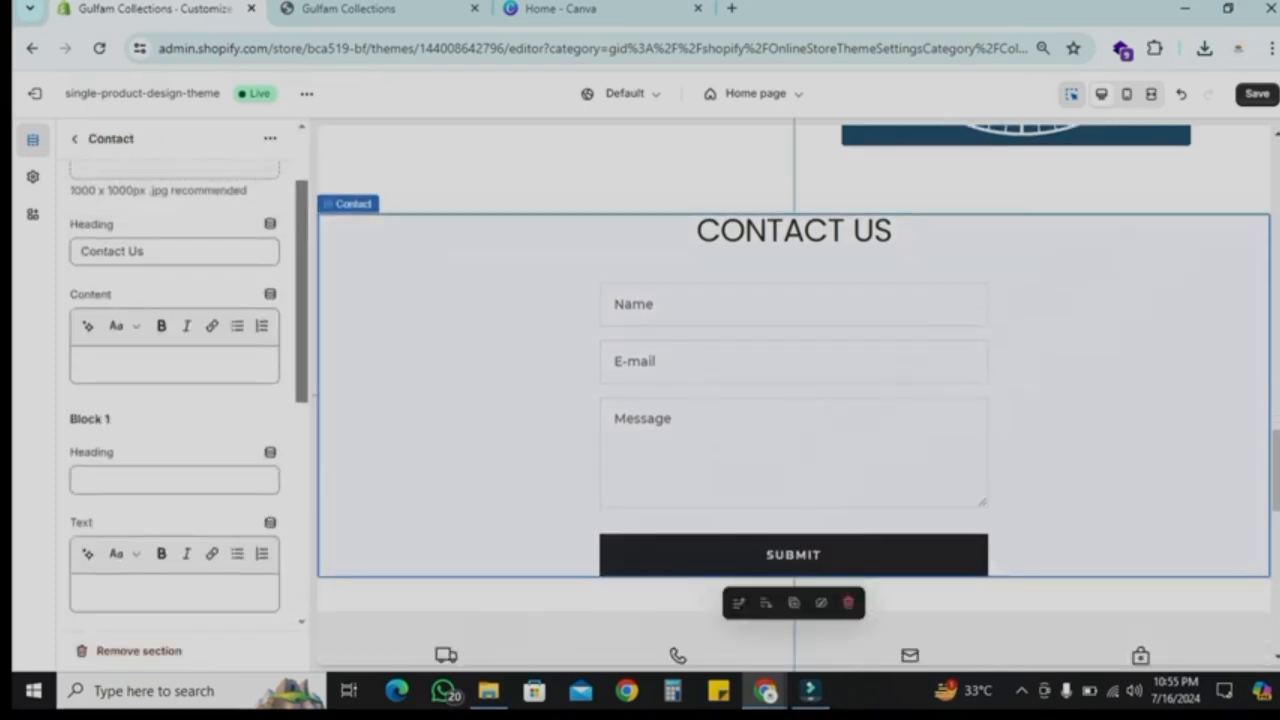
pyautogui.scroll(1, 174, 400)
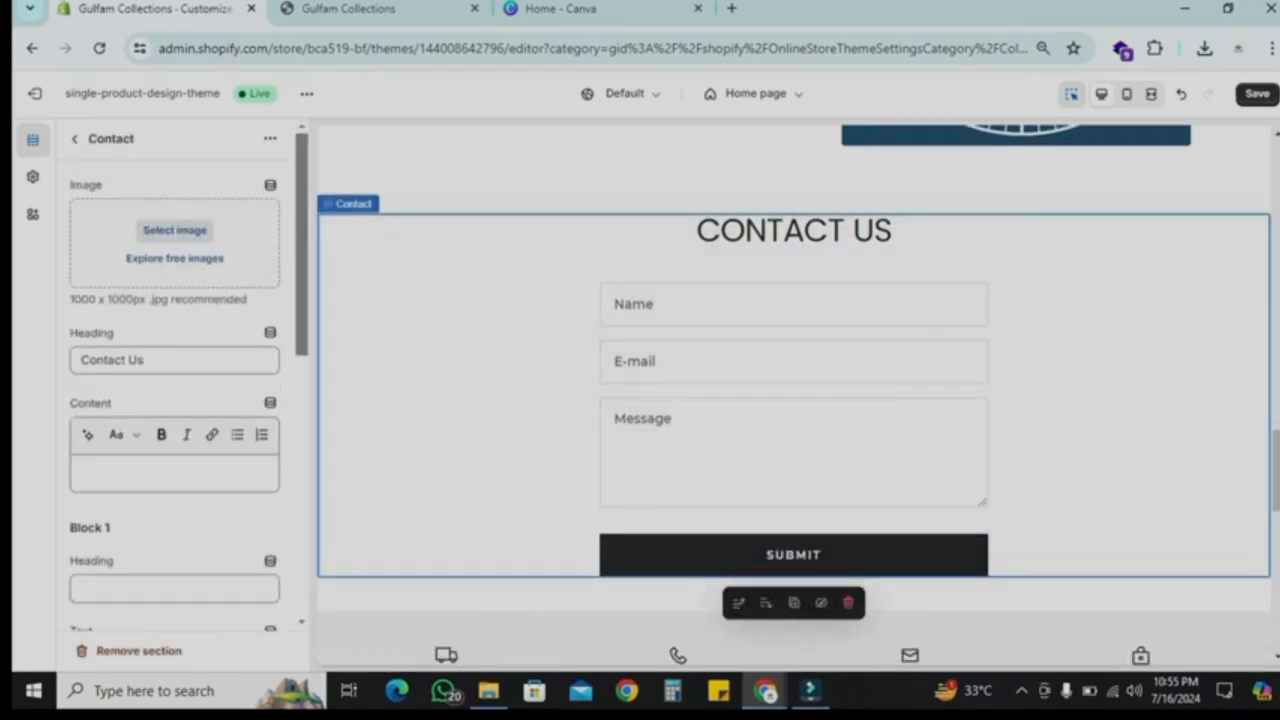
# Step: Try giving the Contact section a Shop Local free image, then remove it and browse the image library
pyautogui.click(174, 258)
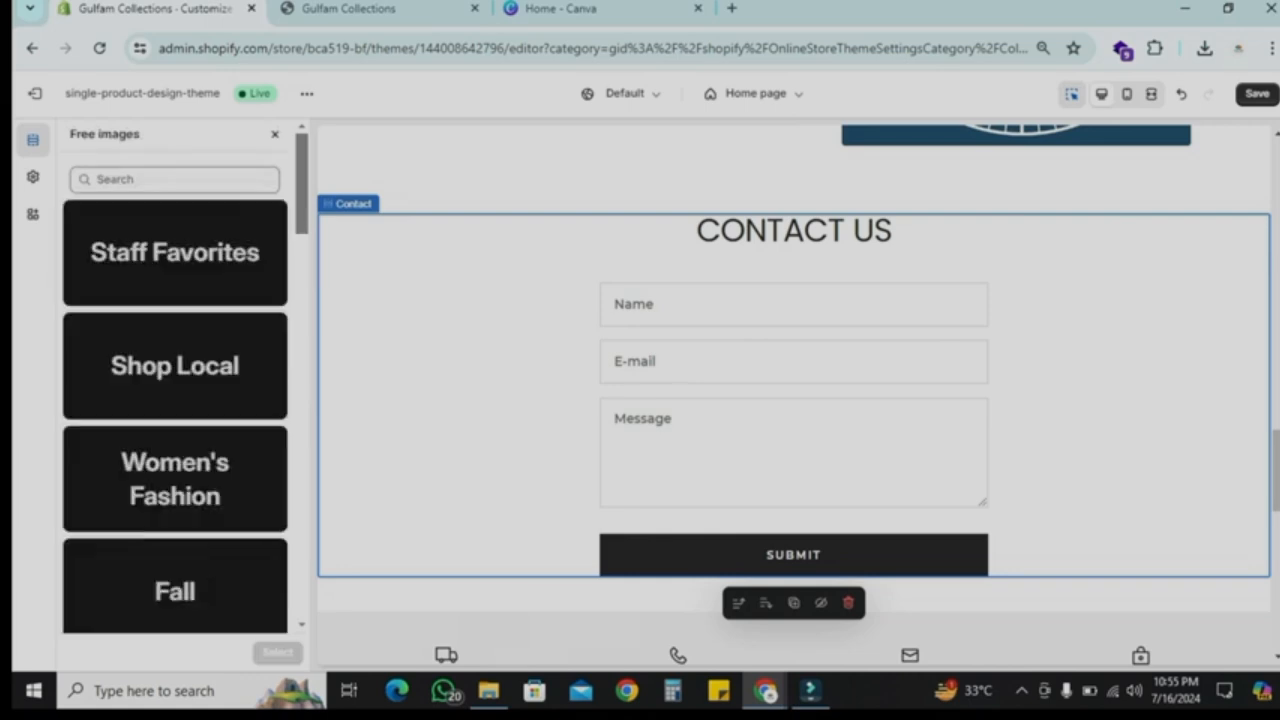
pyautogui.click(175, 366)
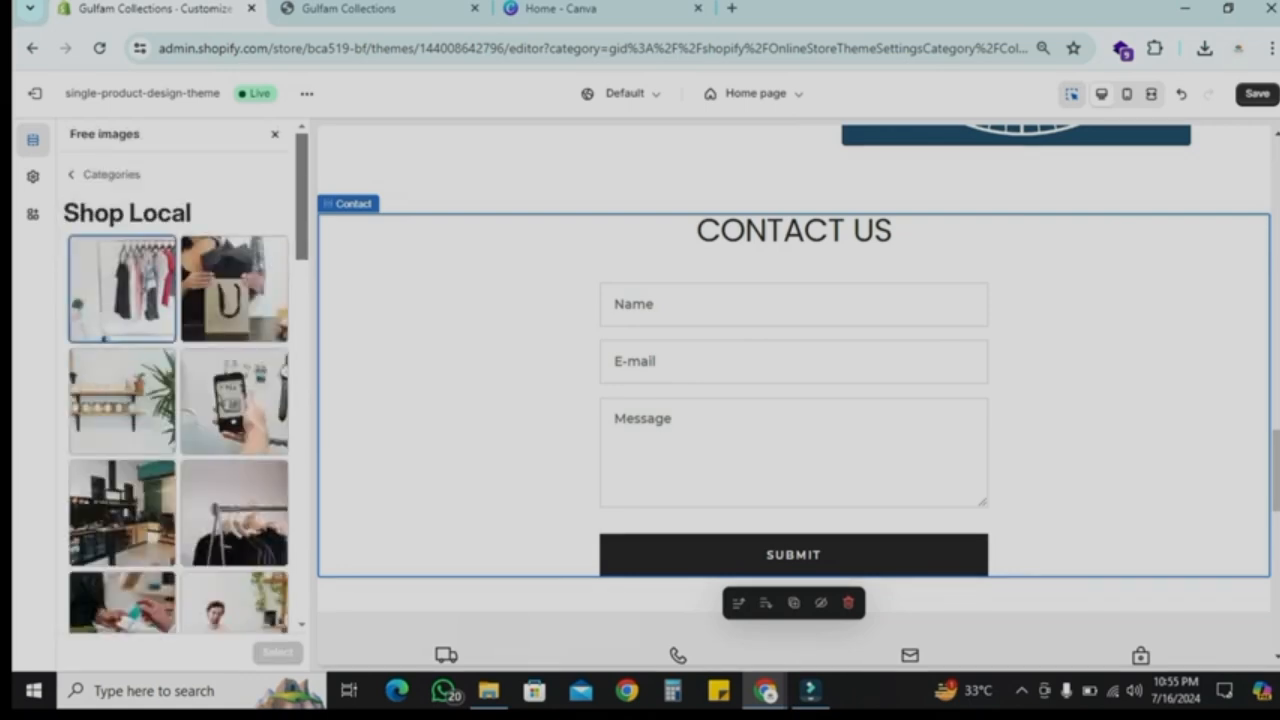
pyautogui.click(121, 289)
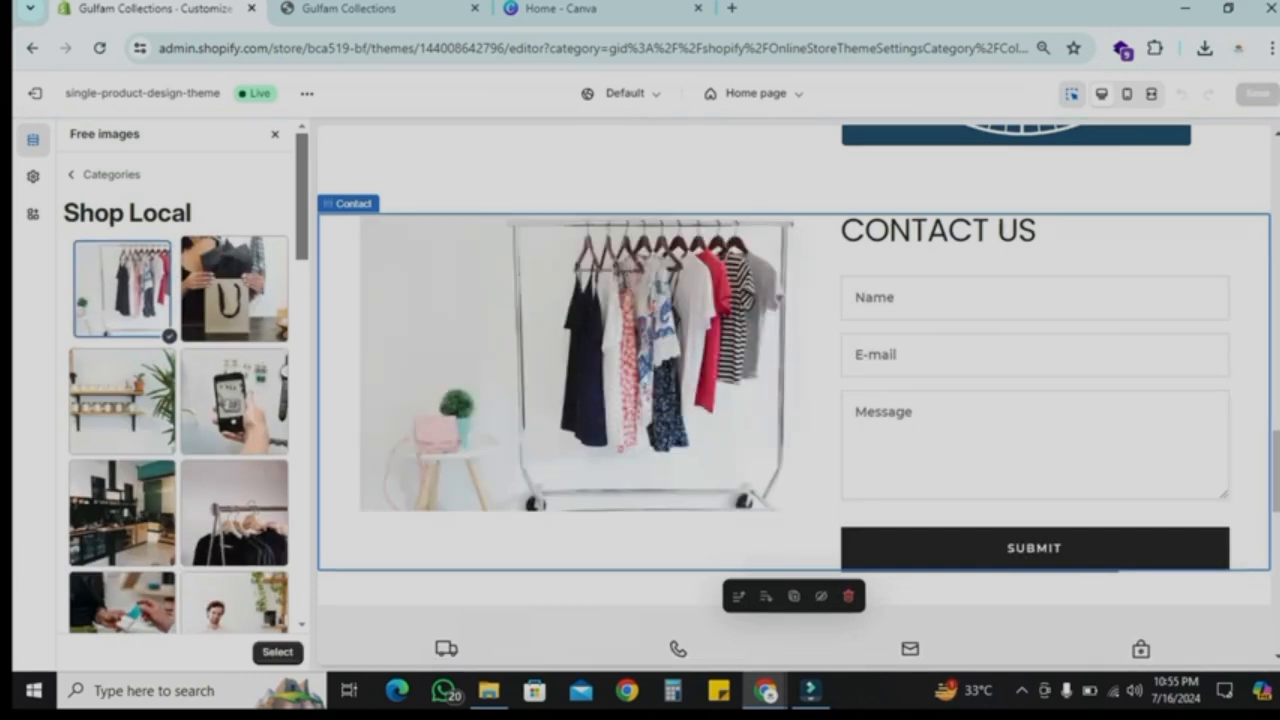
pyautogui.scroll(-2, 176, 390)
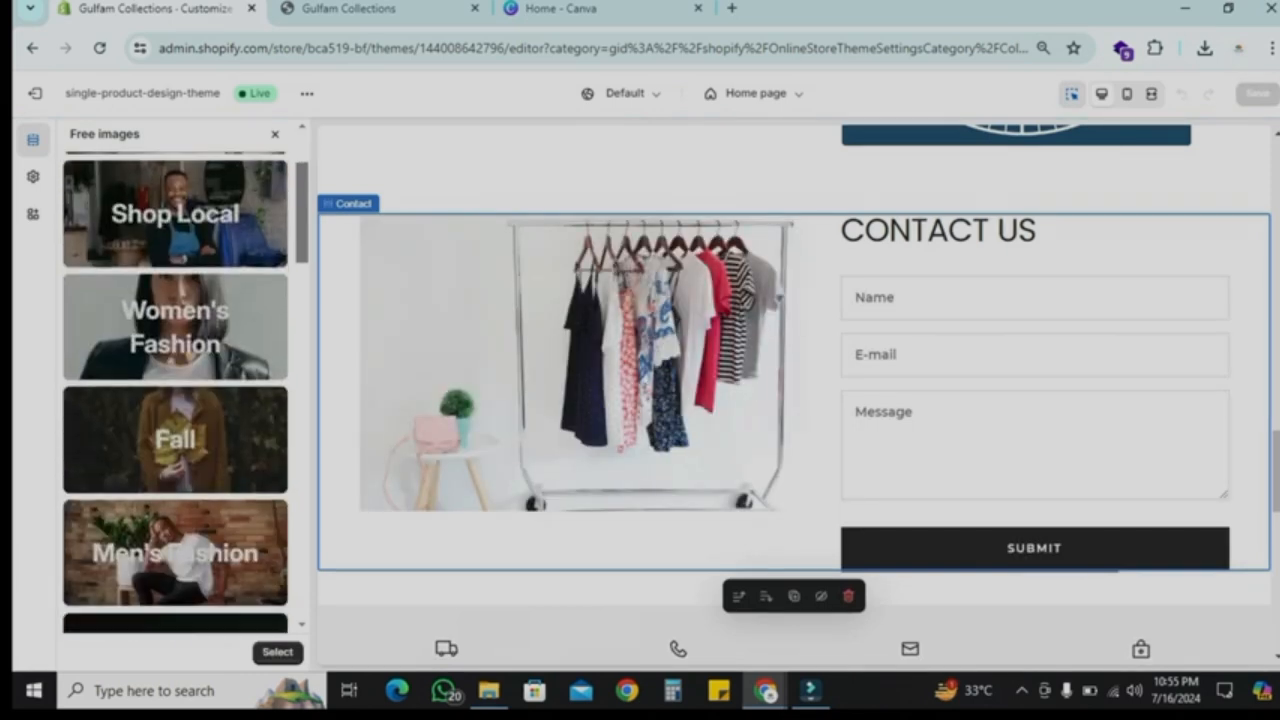
pyautogui.scroll(2, 176, 390)
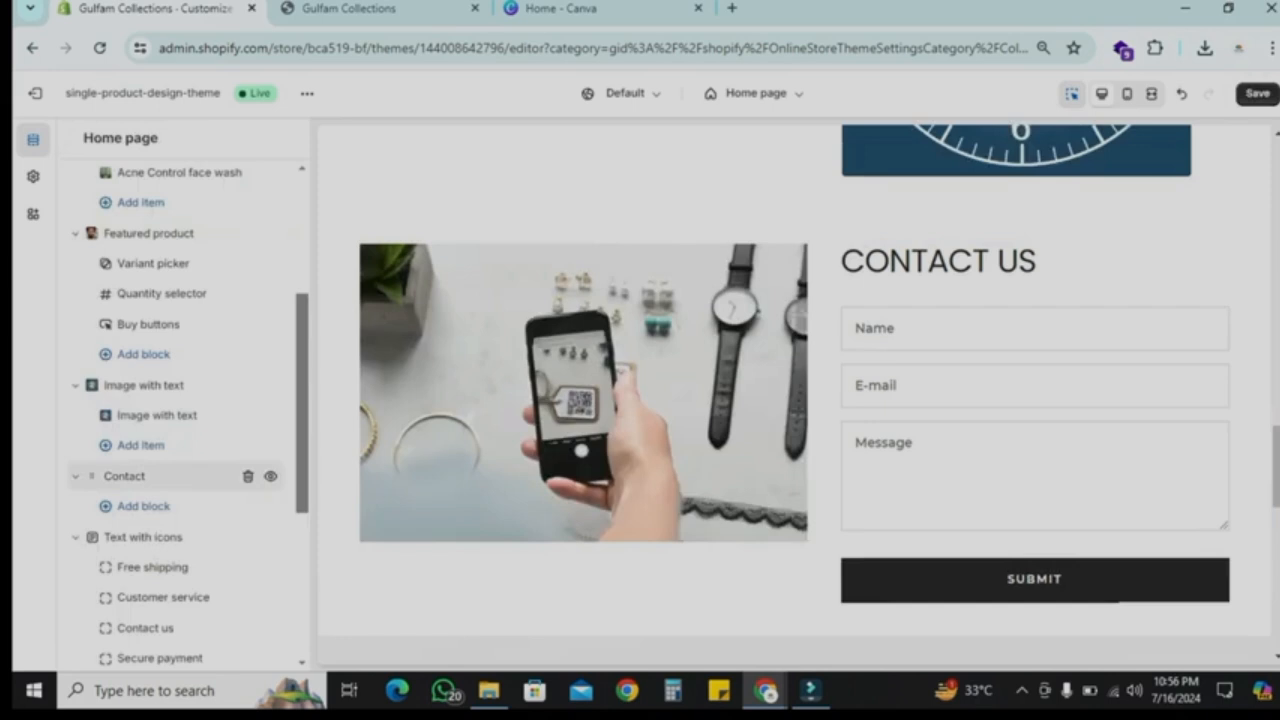
pyautogui.click(124, 476)
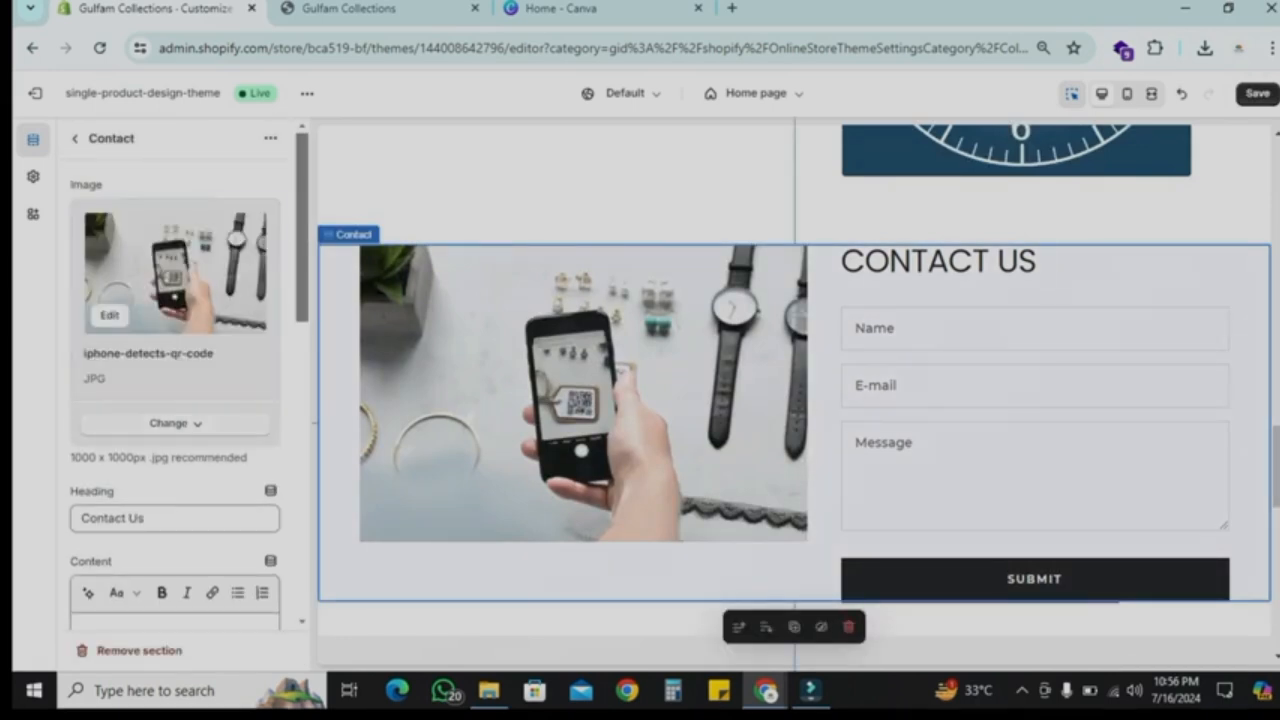
pyautogui.click(175, 423)
pyautogui.click(159, 516)
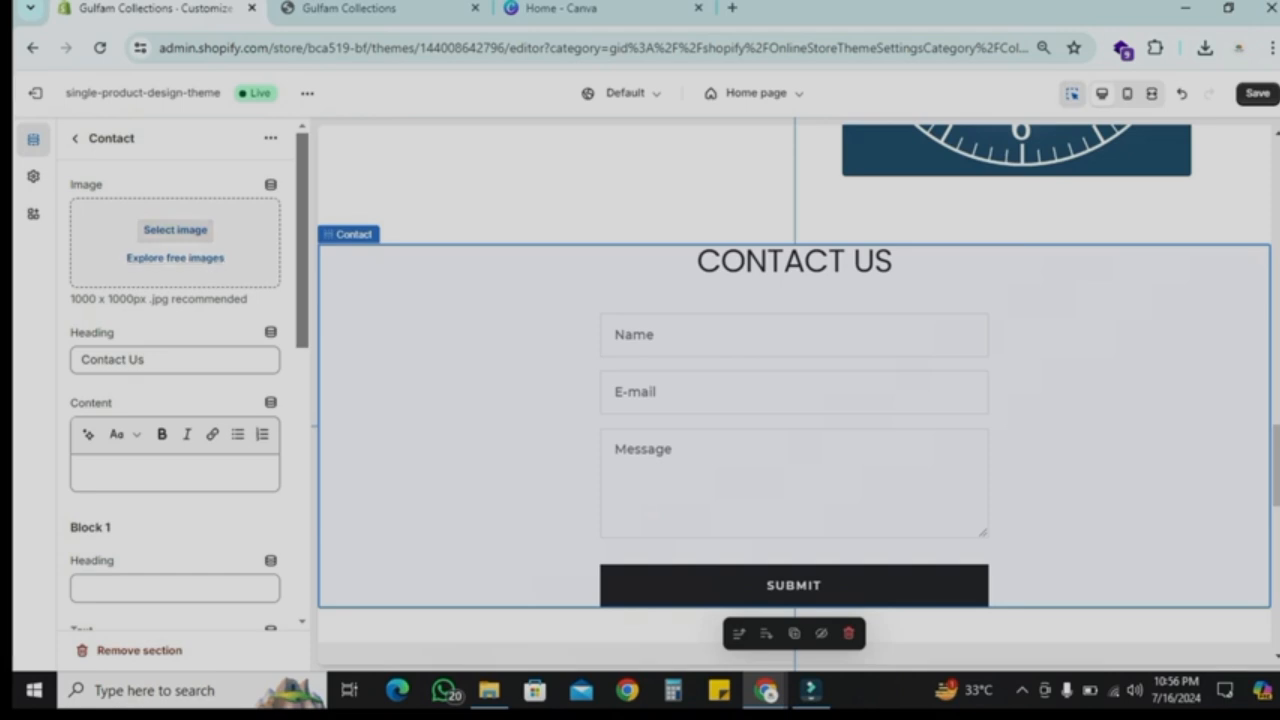
pyautogui.click(175, 230)
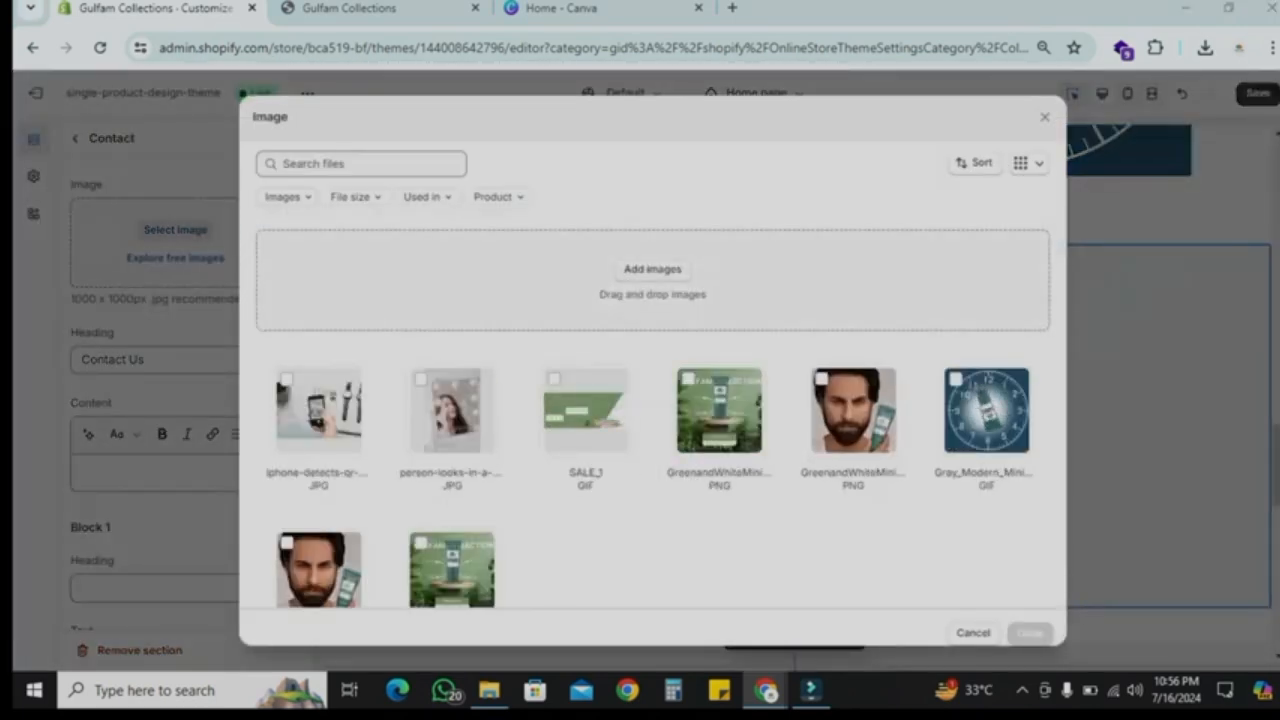
pyautogui.click(653, 269)
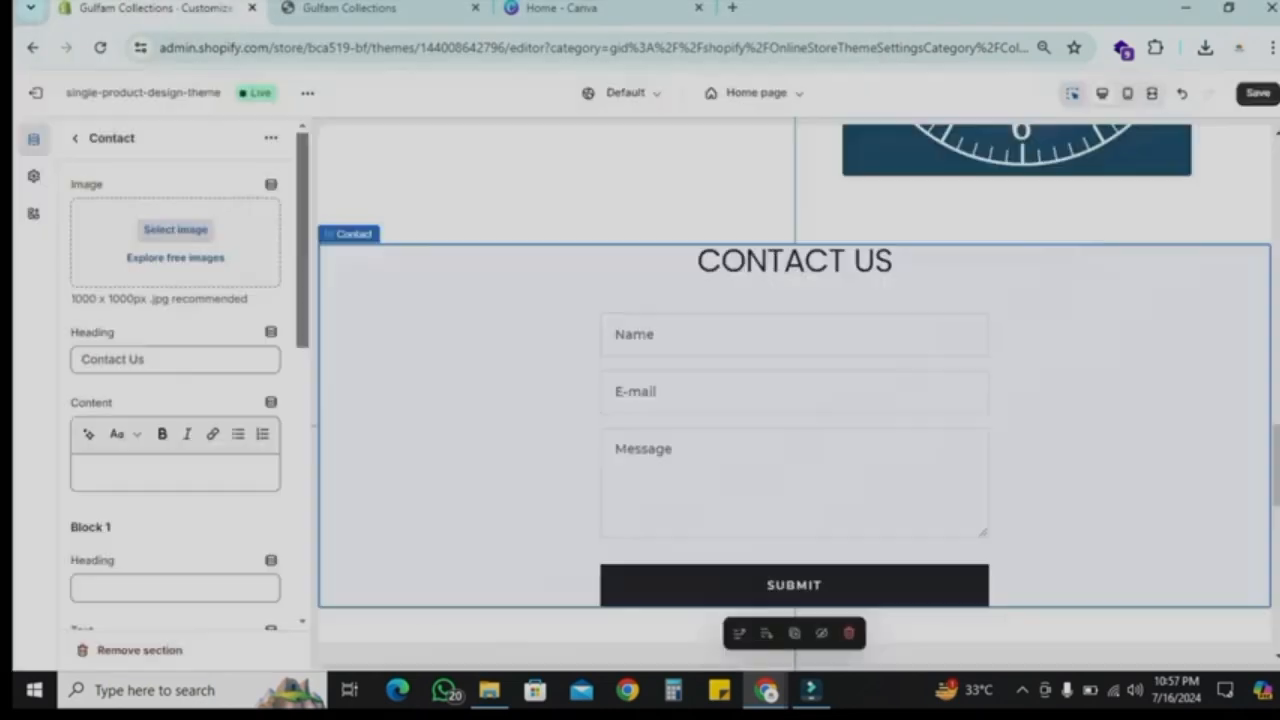
# Step: Set the Contact section's background colour to #85A071 and its text colour to #FFFFFF
pyautogui.scroll(-2, 795, 400)
pyautogui.scroll(-10, 175, 380)
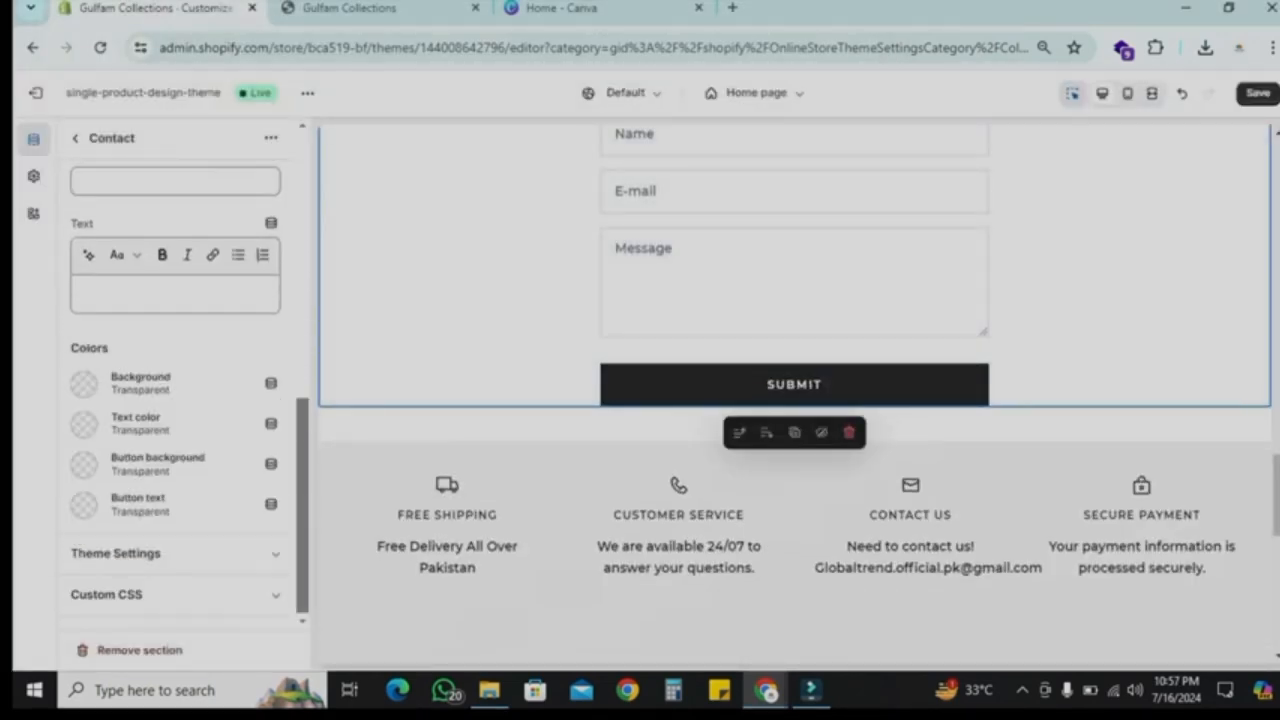
pyautogui.click(84, 383)
pyautogui.click(89, 305)
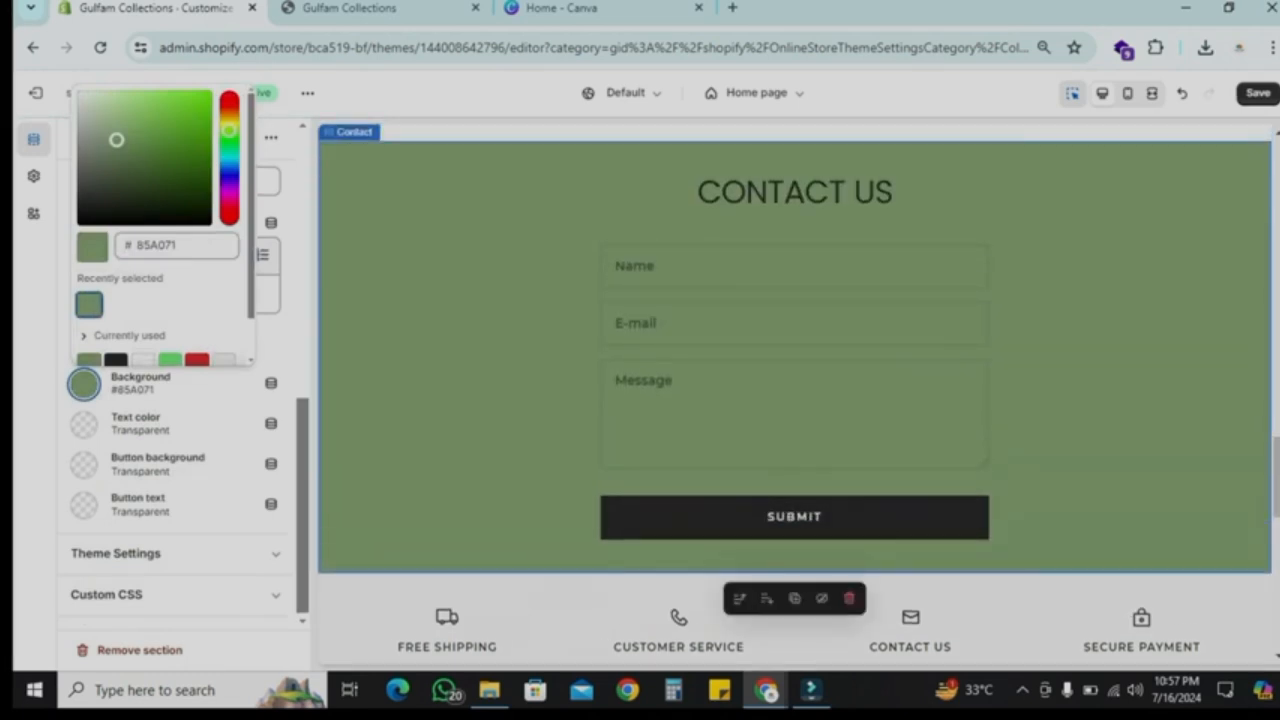
pyautogui.click(84, 424)
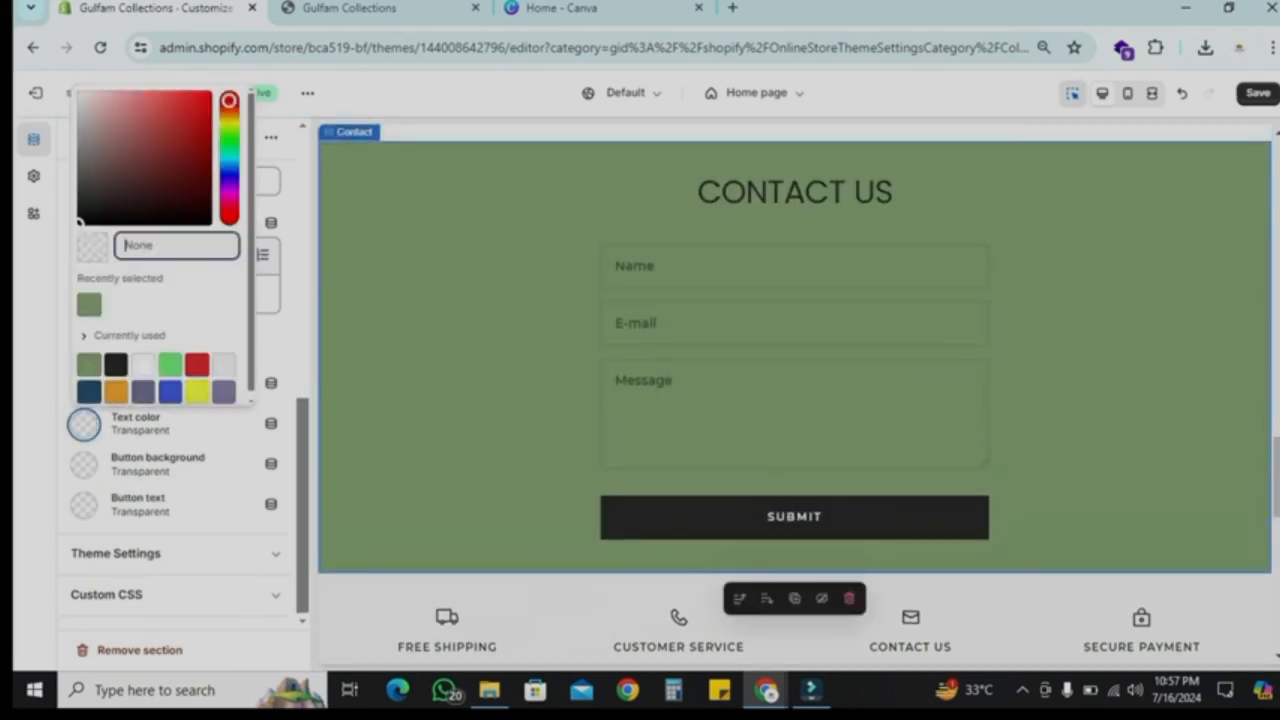
pyautogui.click(143, 365)
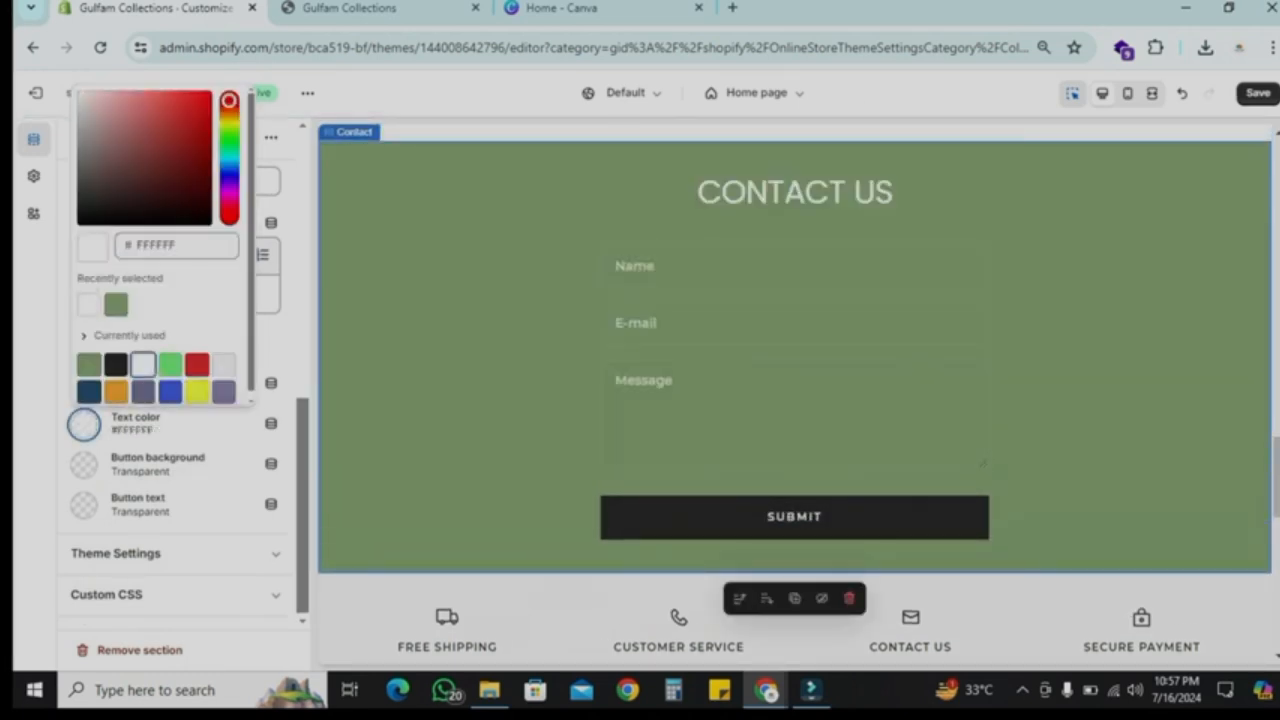
# Step: Set the Contact section's button background to #F5F5F5 and its button text colour to #85A071
pyautogui.click(84, 465)
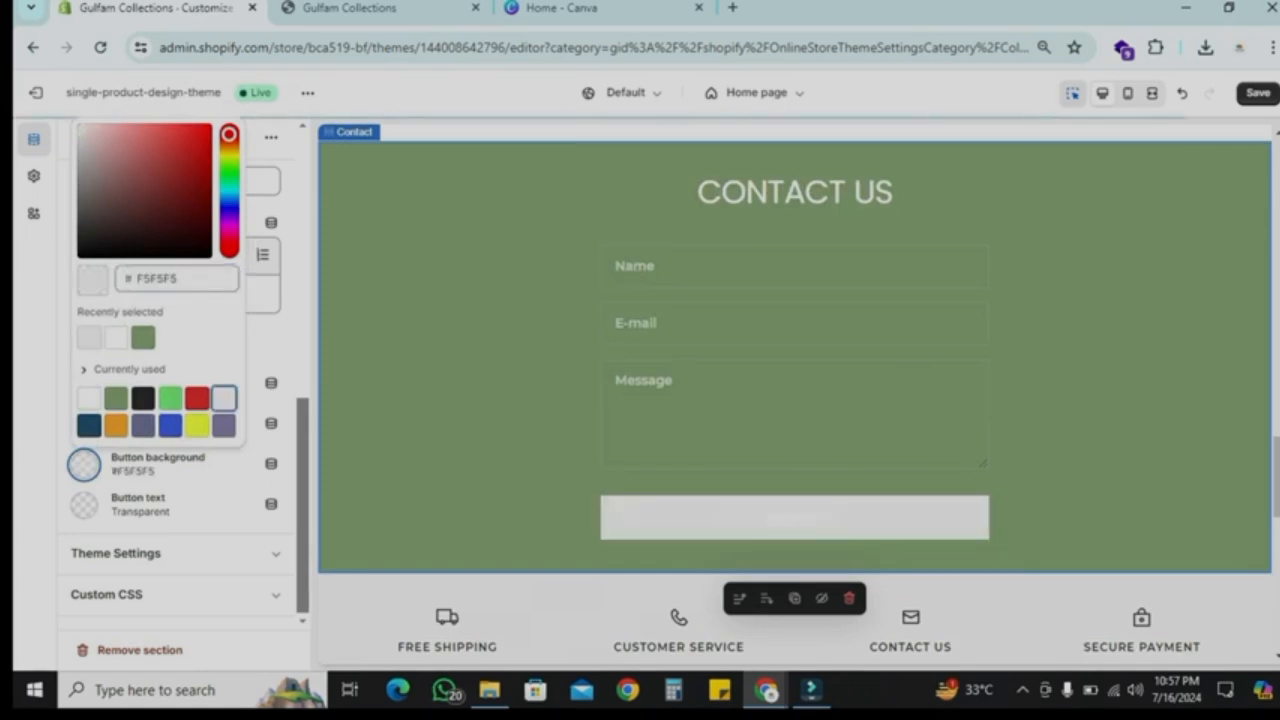
pyautogui.click(84, 505)
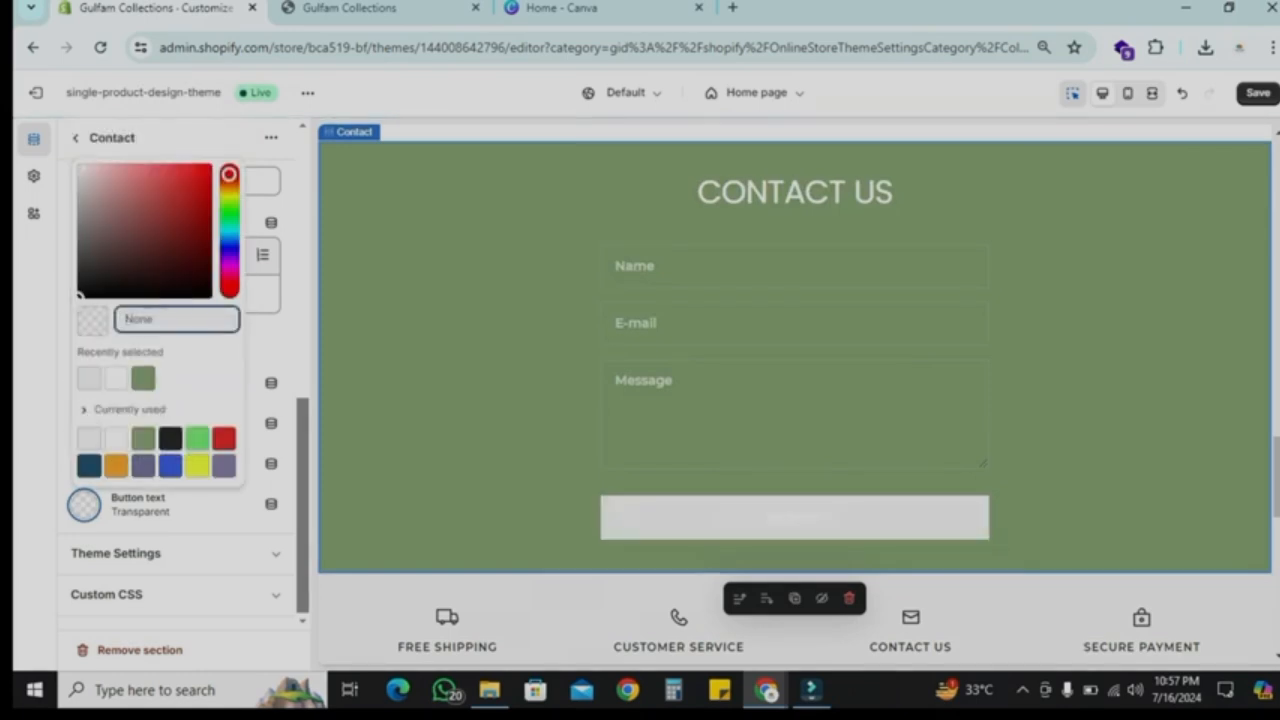
pyautogui.click(143, 438)
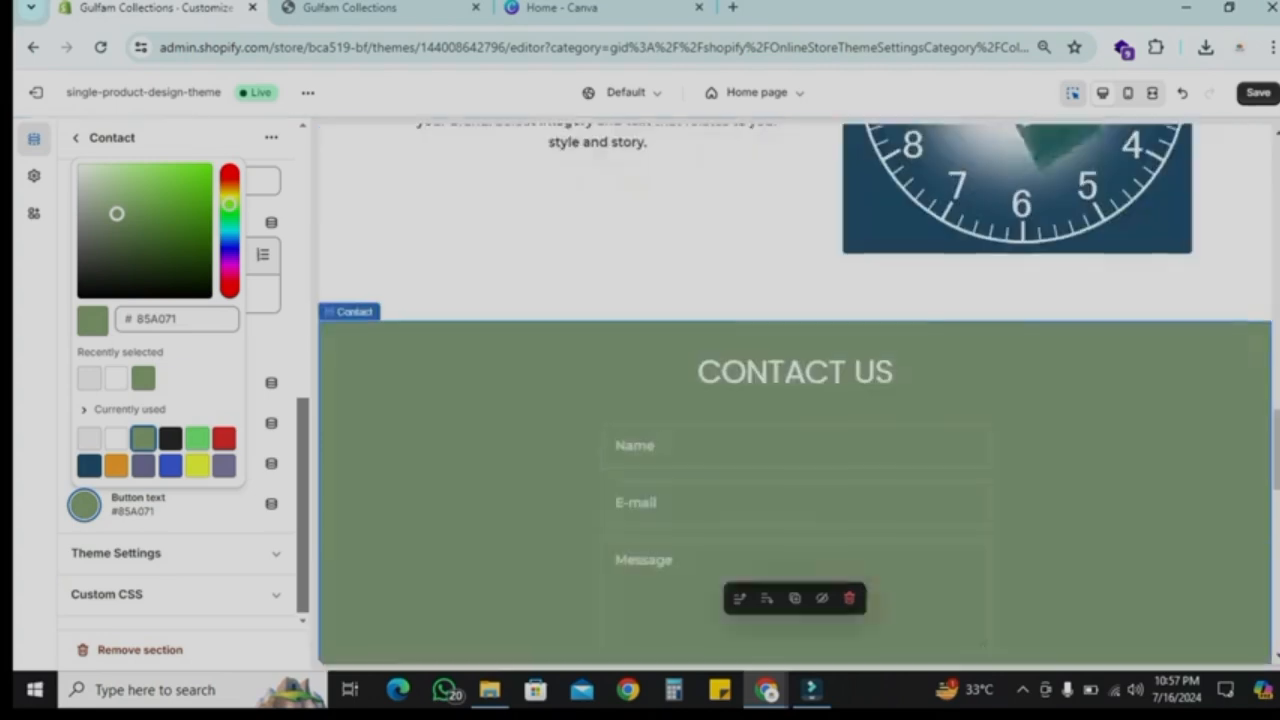
pyautogui.scroll(5, 795, 393)
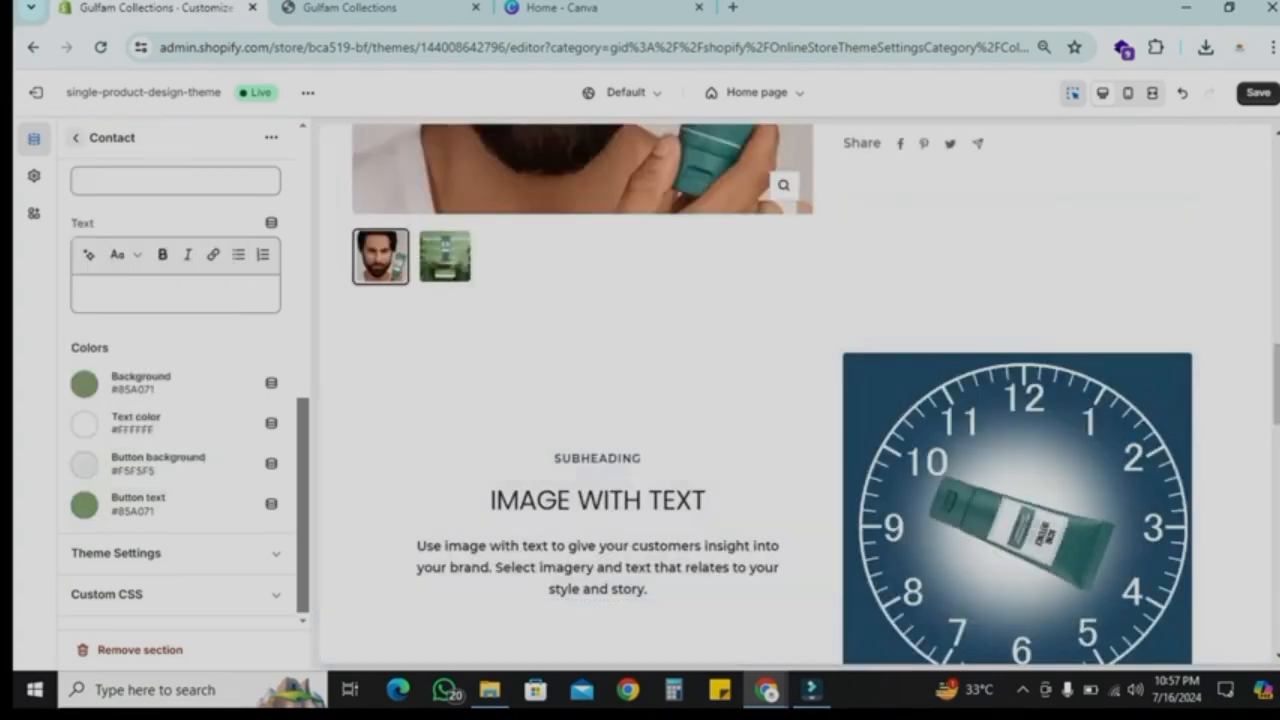
pyautogui.click(76, 138)
# Step: Set the first Image with text section's accent background colour to #85A071
pyautogui.scroll(9, 795, 393)
pyautogui.scroll(6, 186, 494)
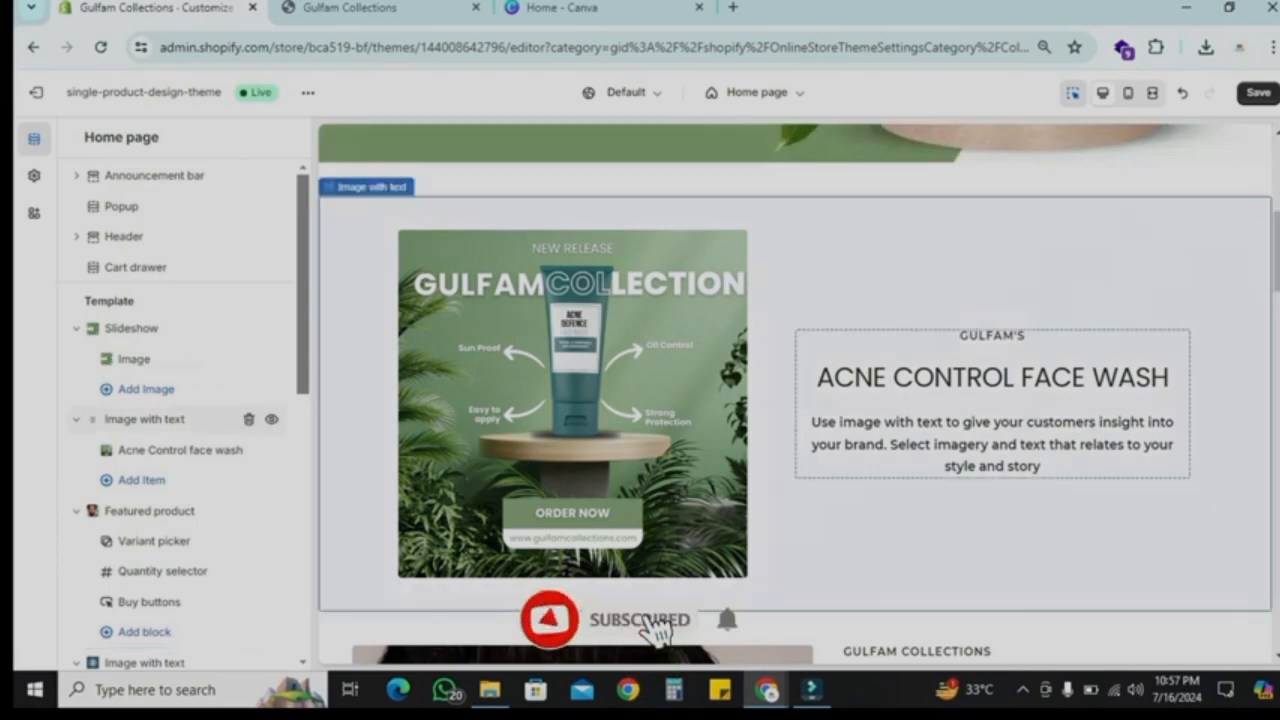
pyautogui.click(148, 419)
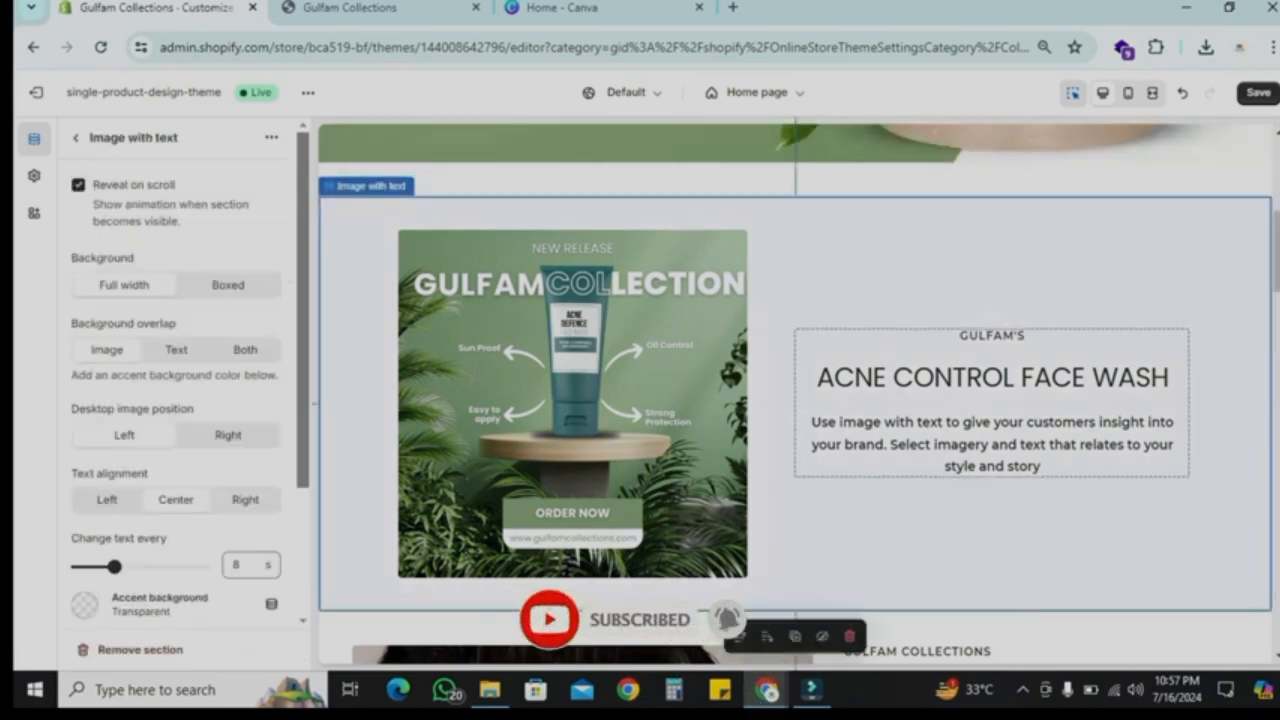
pyautogui.scroll(-3, 150, 415)
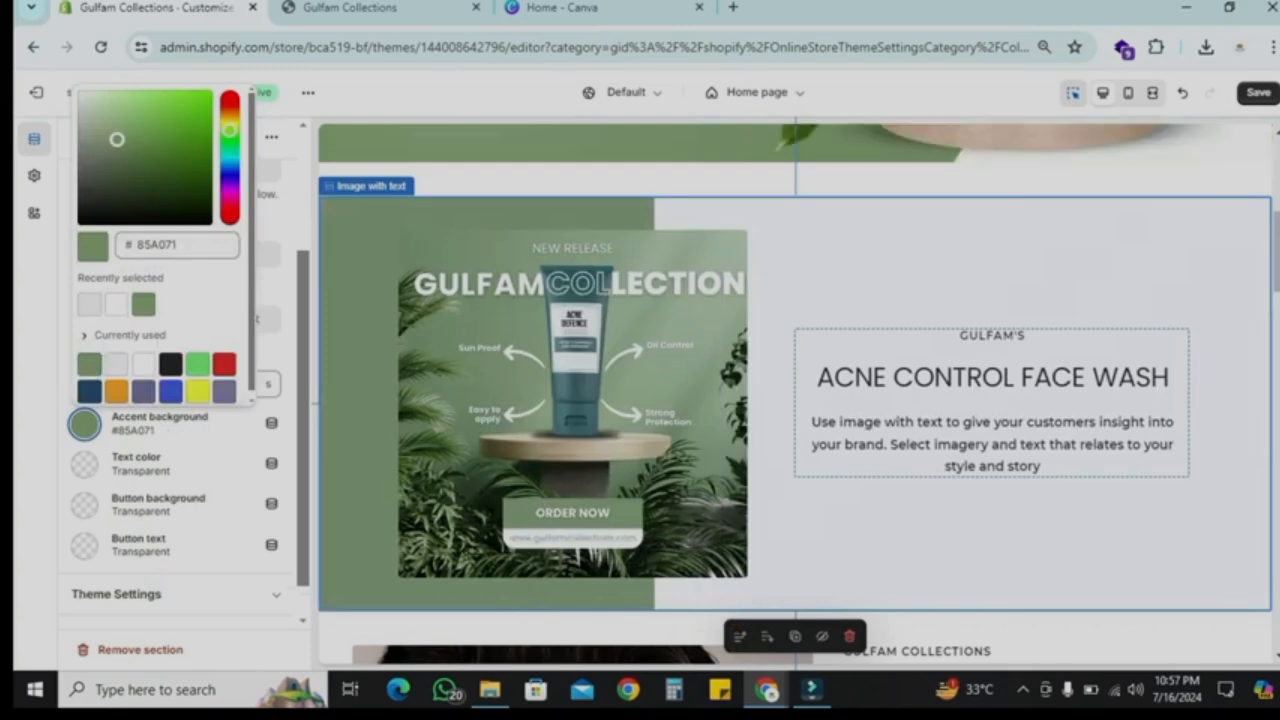
pyautogui.click(84, 464)
pyautogui.click(170, 397)
pyautogui.click(84, 505)
pyautogui.scroll(2, 176, 400)
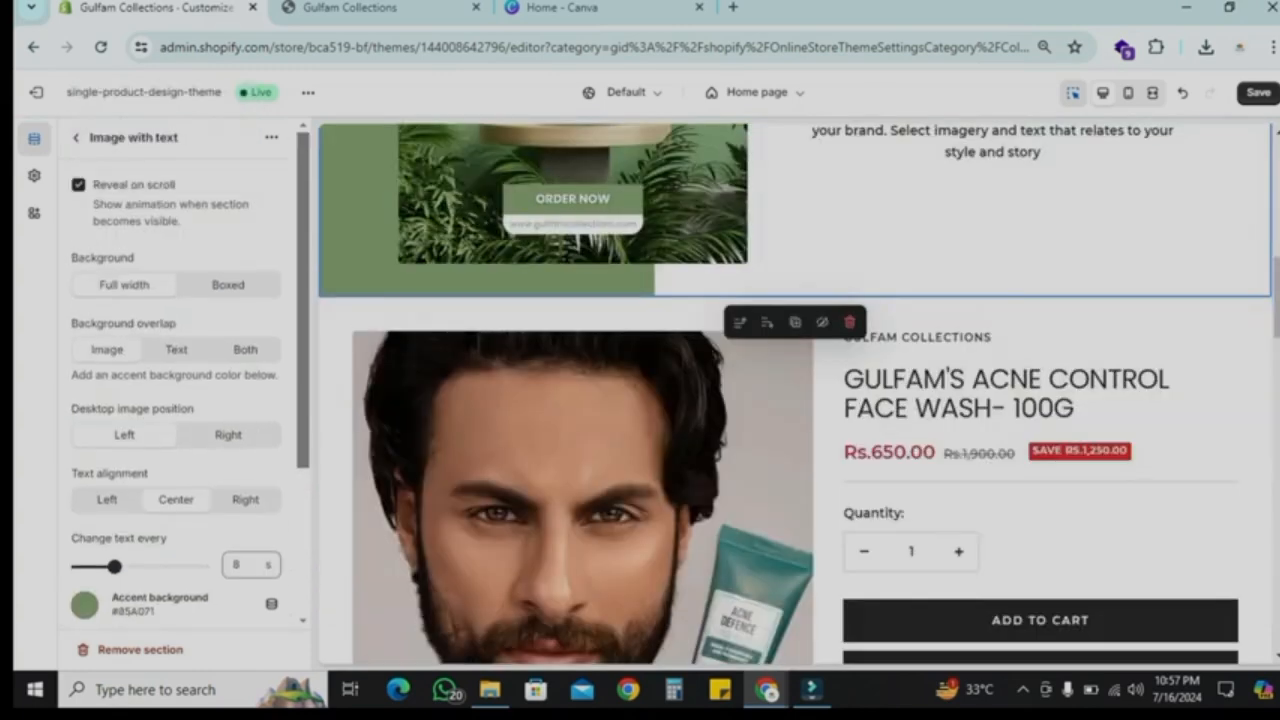
pyautogui.click(76, 138)
# Step: Give the Featured product section a green background colour
pyautogui.scroll(-2, 180, 488)
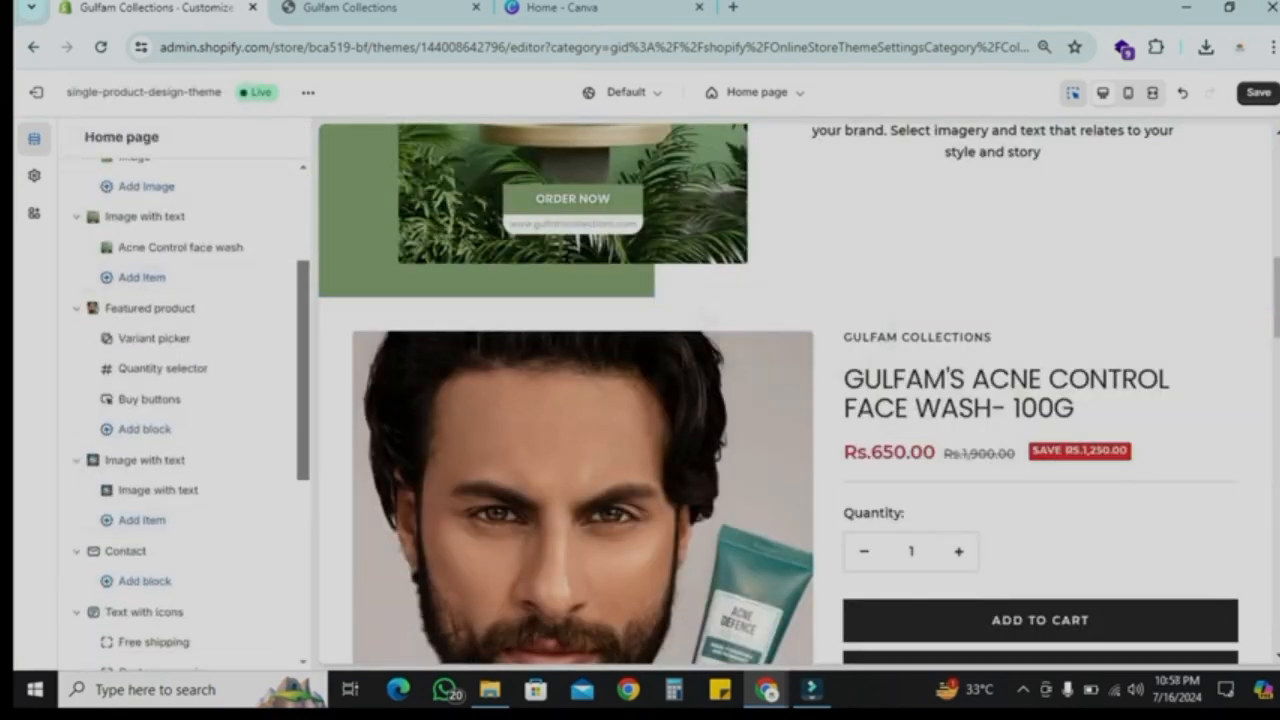
pyautogui.click(150, 308)
pyautogui.scroll(-6, 180, 400)
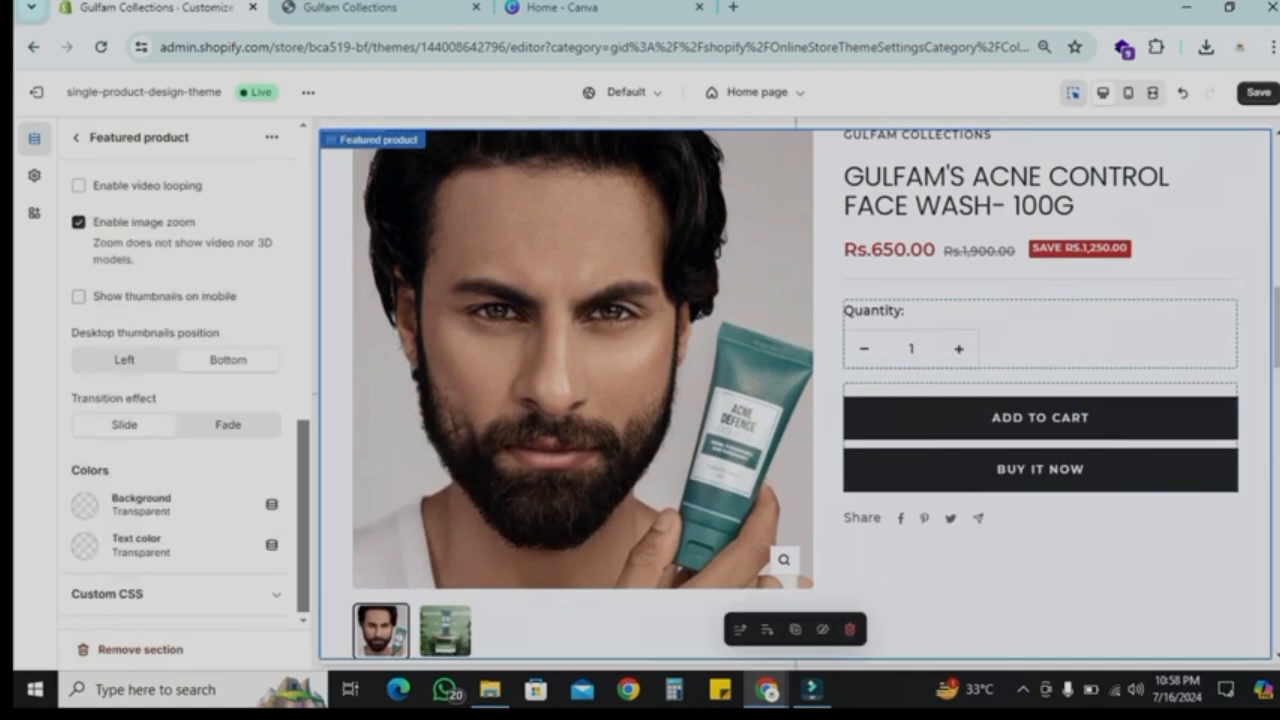
pyautogui.click(85, 506)
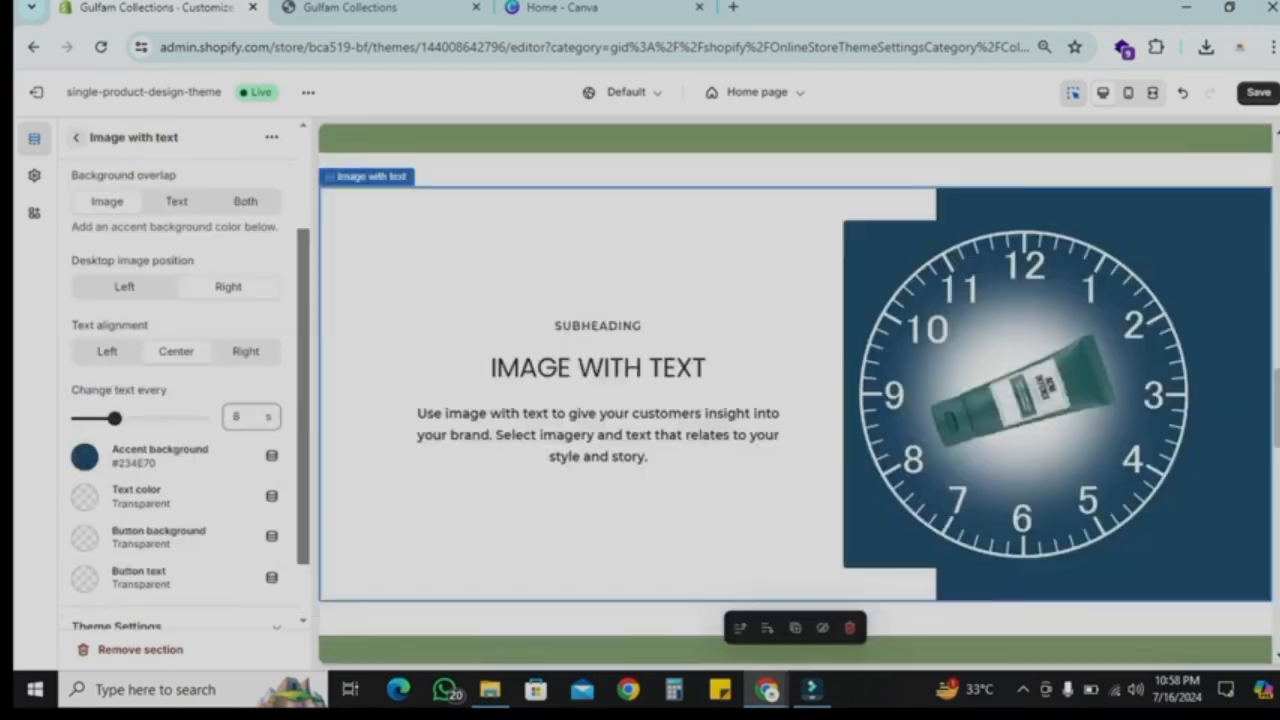
pyautogui.click(76, 137)
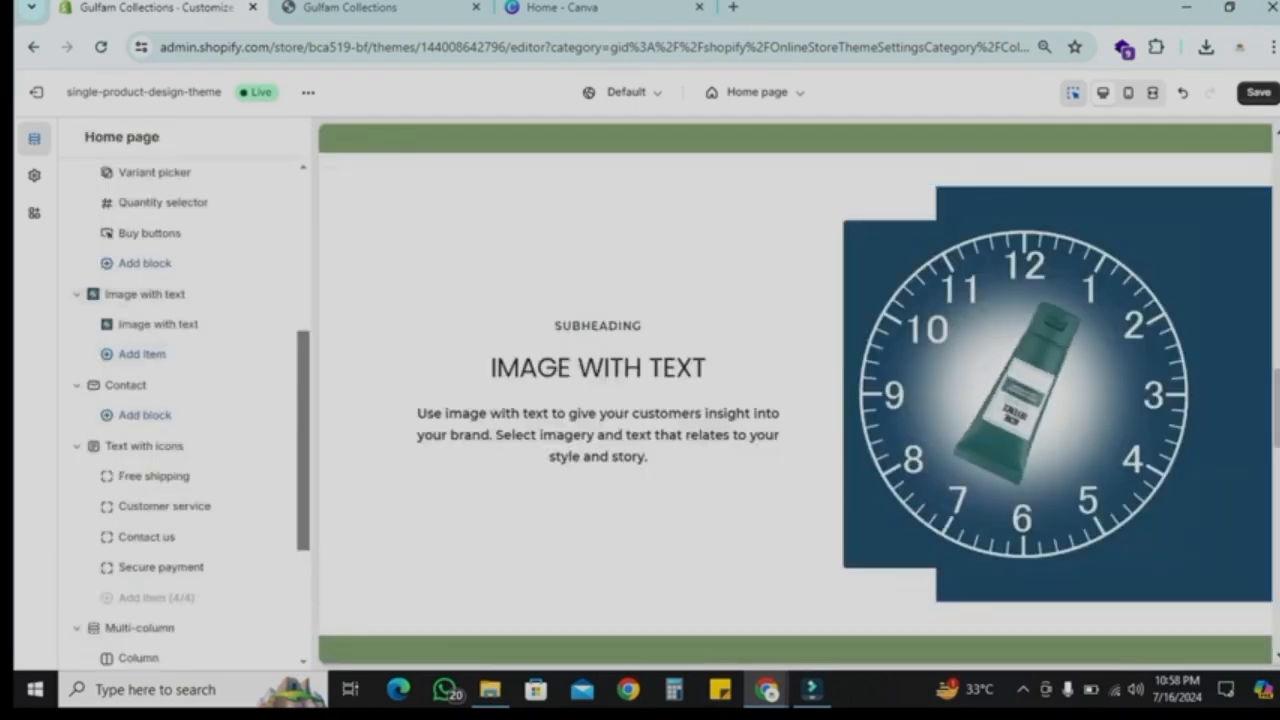
# Step: Change the Text with icons section's background colour using a recently selected swatch
pyautogui.scroll(7, 795, 394)
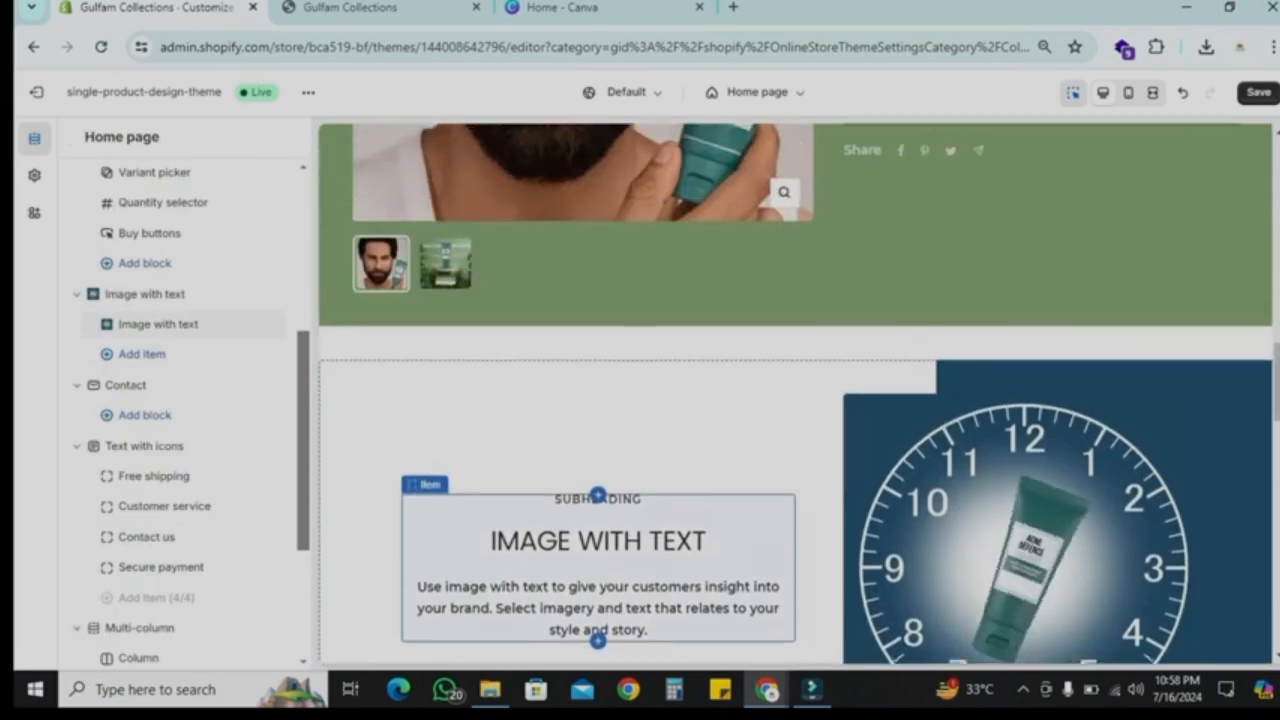
pyautogui.scroll(-3, 795, 394)
pyautogui.scroll(-1, 795, 394)
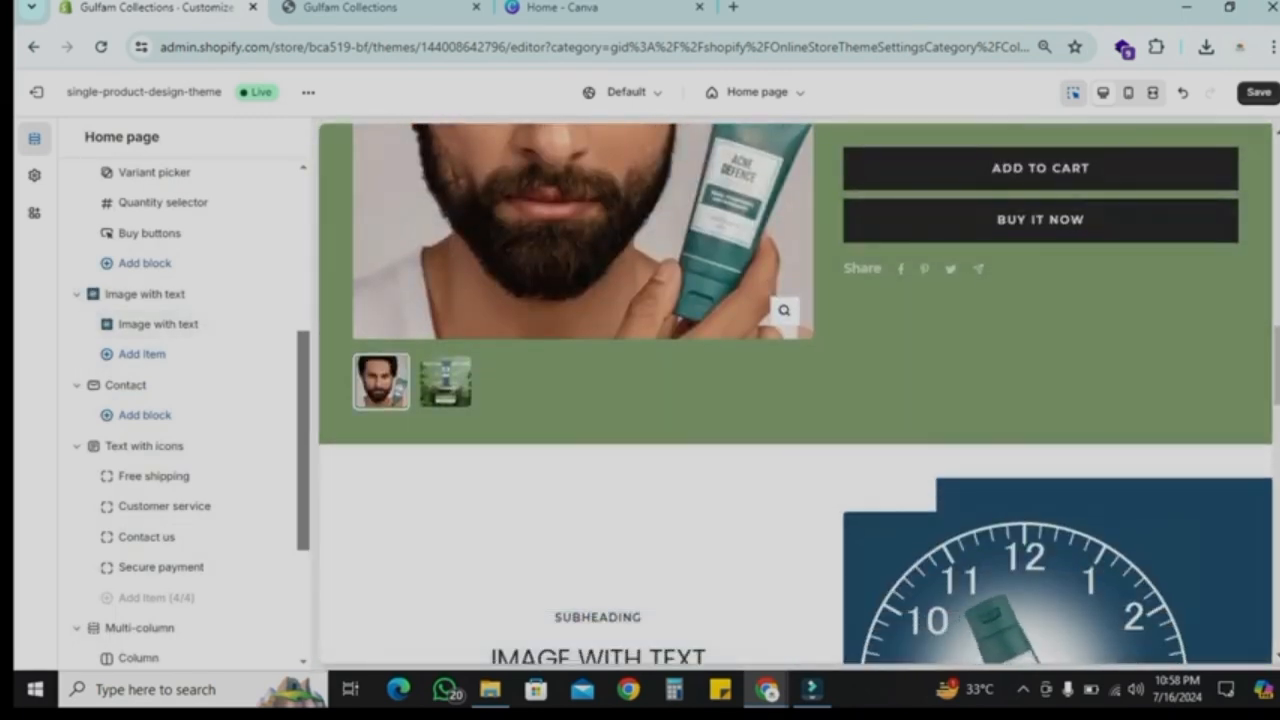
pyautogui.scroll(-1, 180, 448)
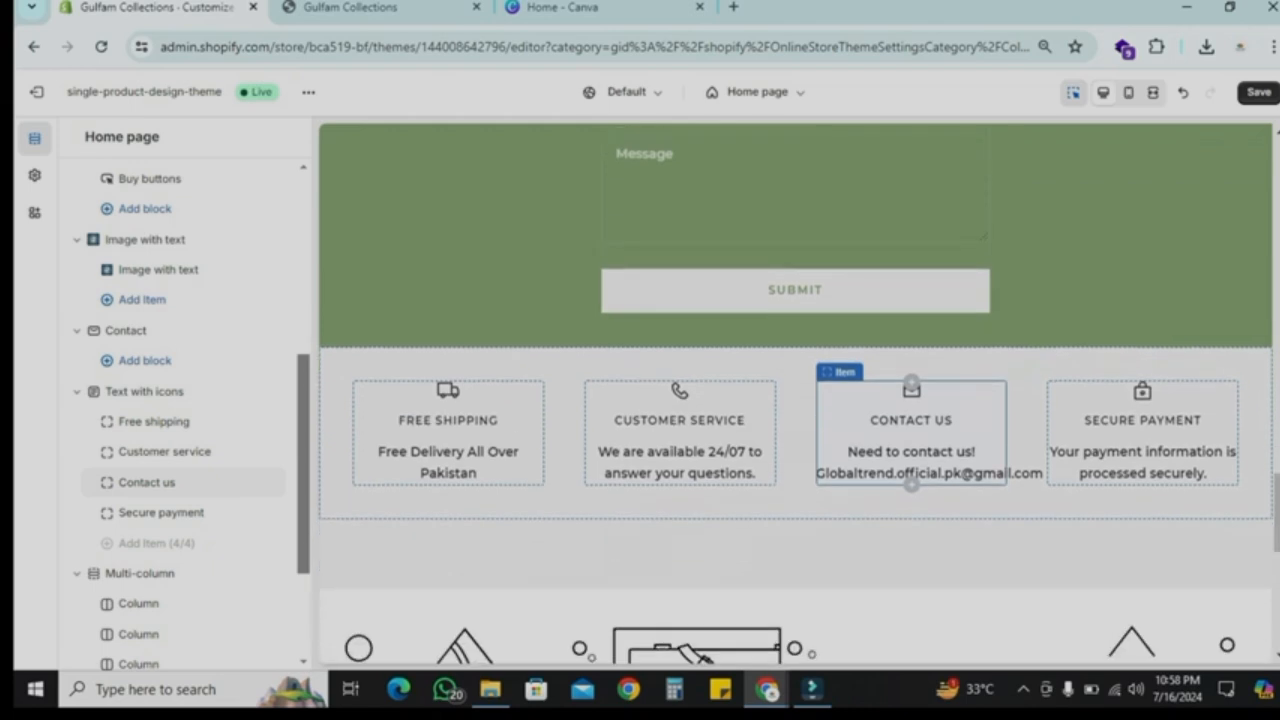
pyautogui.click(144, 391)
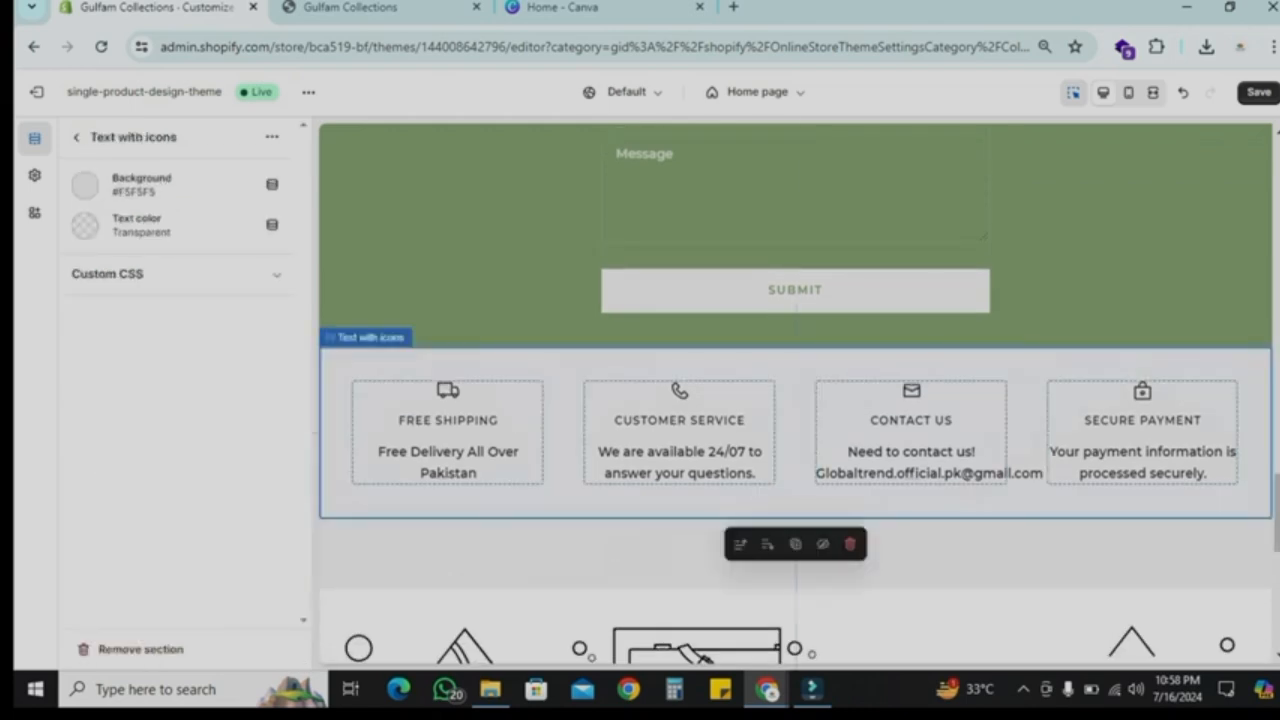
pyautogui.click(85, 186)
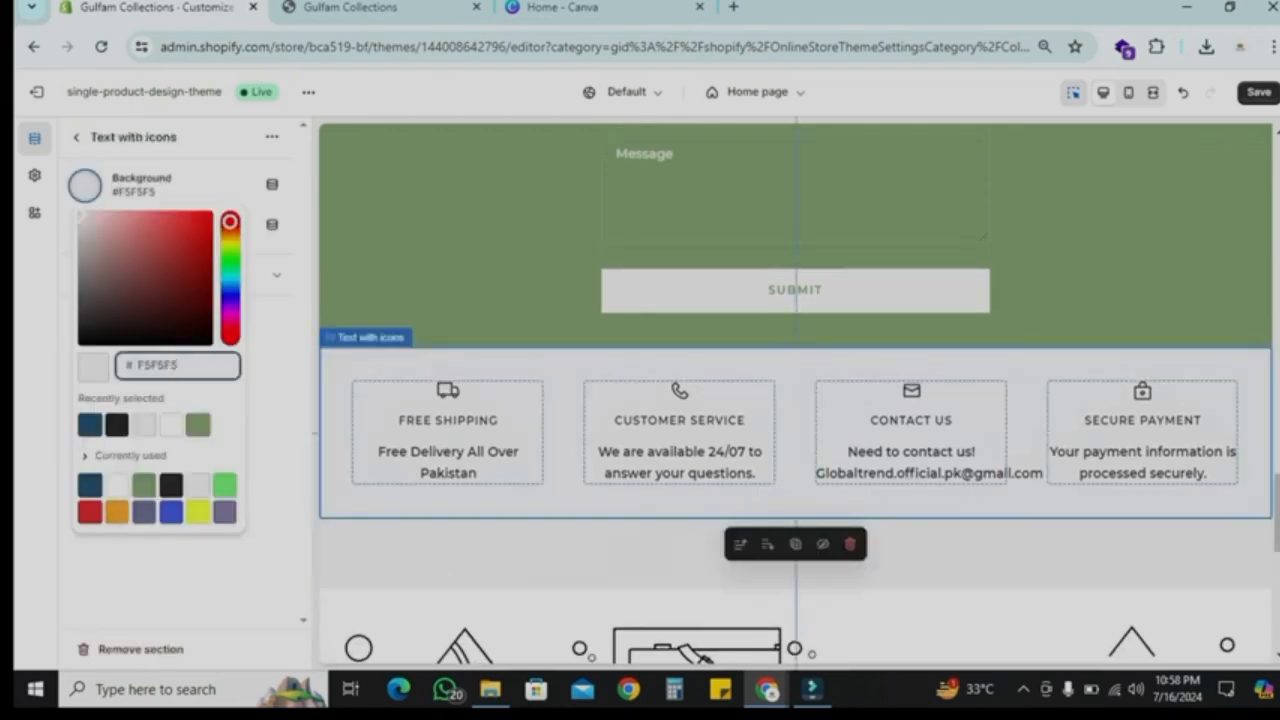
pyautogui.click(198, 424)
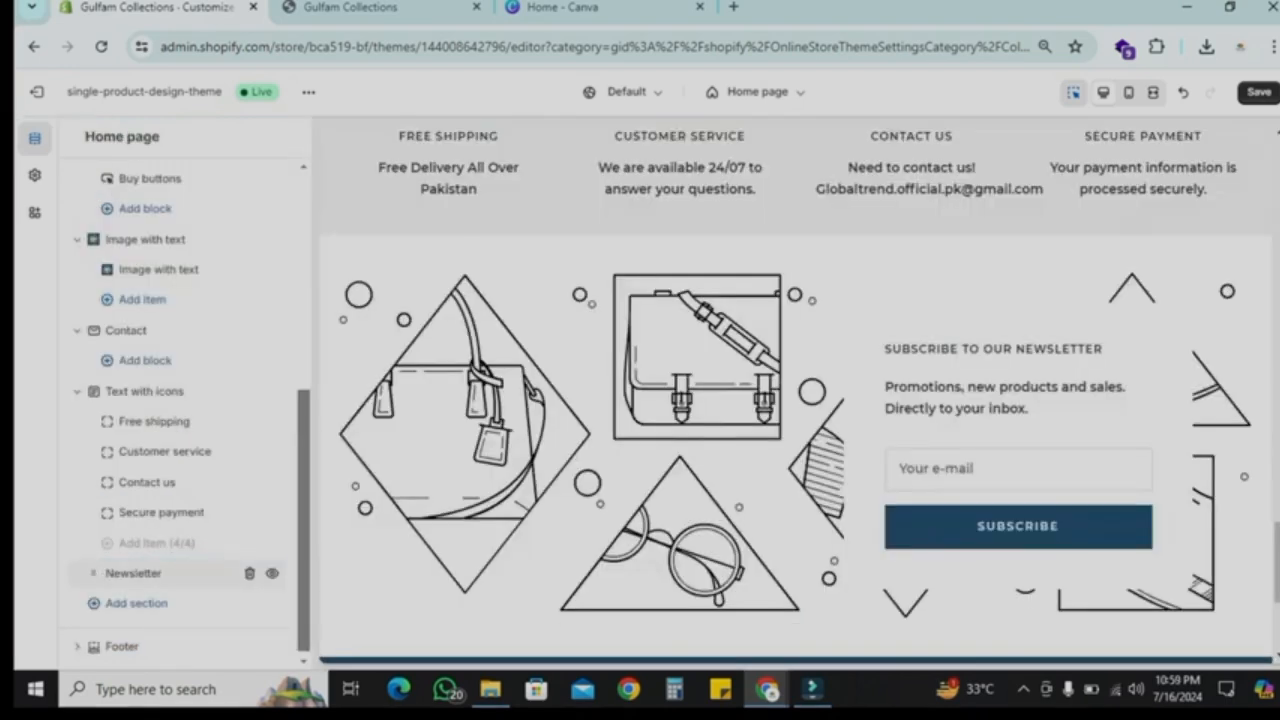
# Step: Open the Newsletter section and give its text box a green background colour
pyautogui.click(133, 573)
pyautogui.scroll(-5, 170, 400)
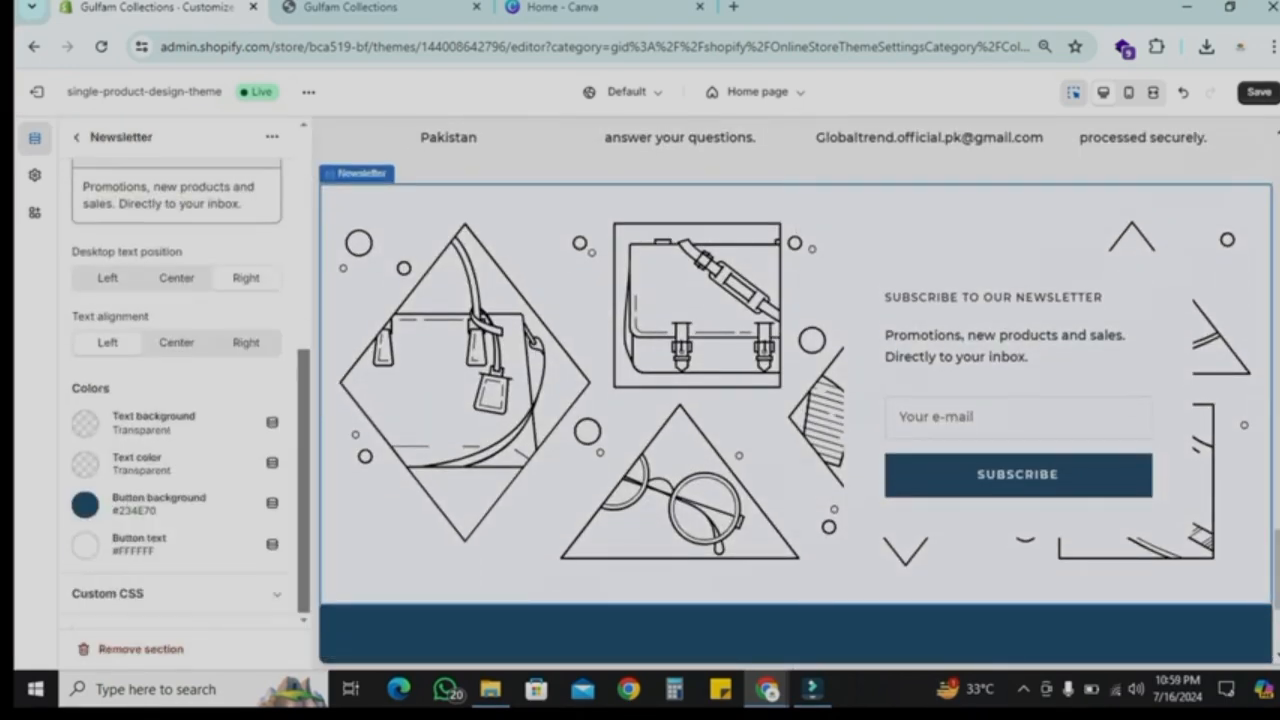
pyautogui.click(85, 424)
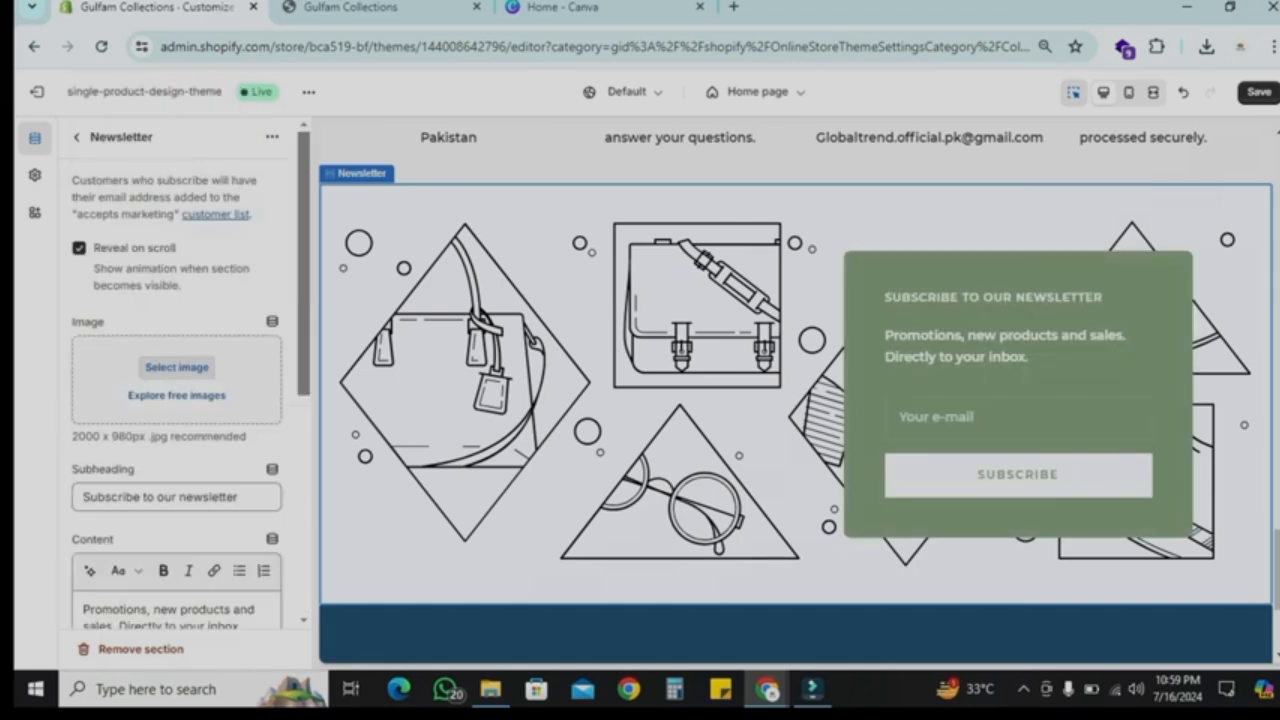
# Step: Set the Newsletter section's image to a photo from the Shop Local free images
pyautogui.click(240, 394)
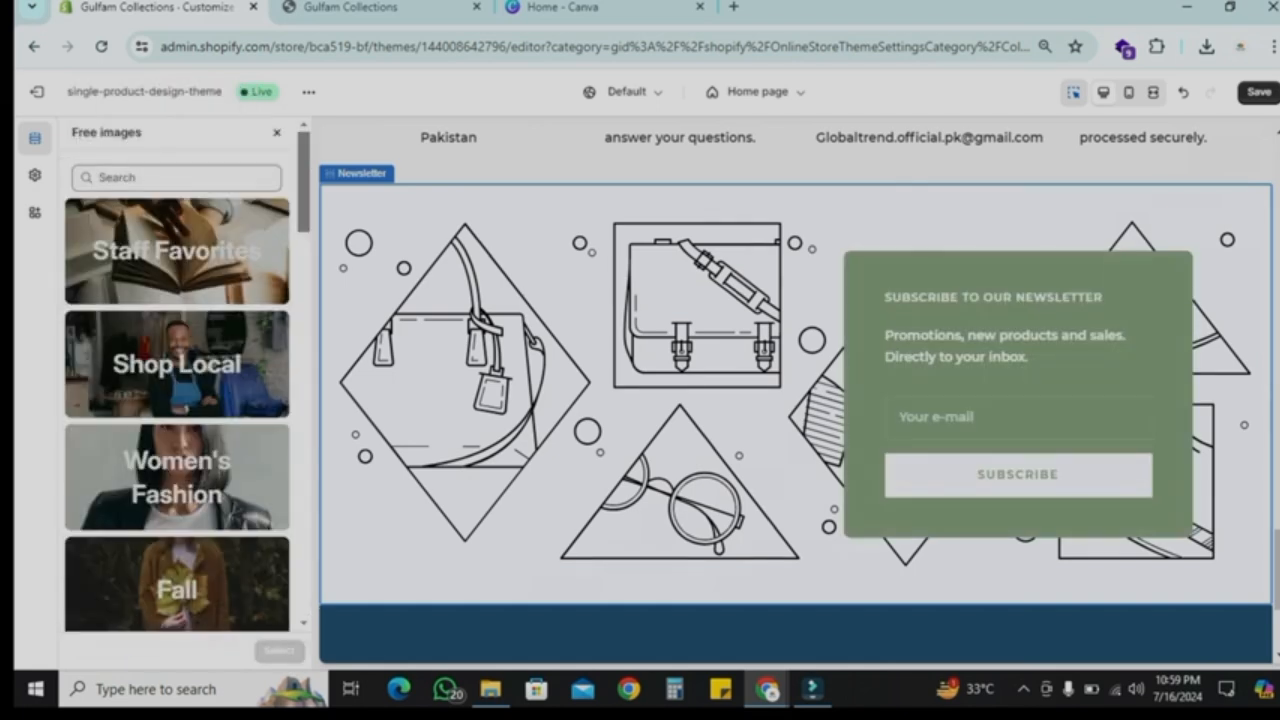
pyautogui.click(177, 364)
pyautogui.scroll(-2, 177, 400)
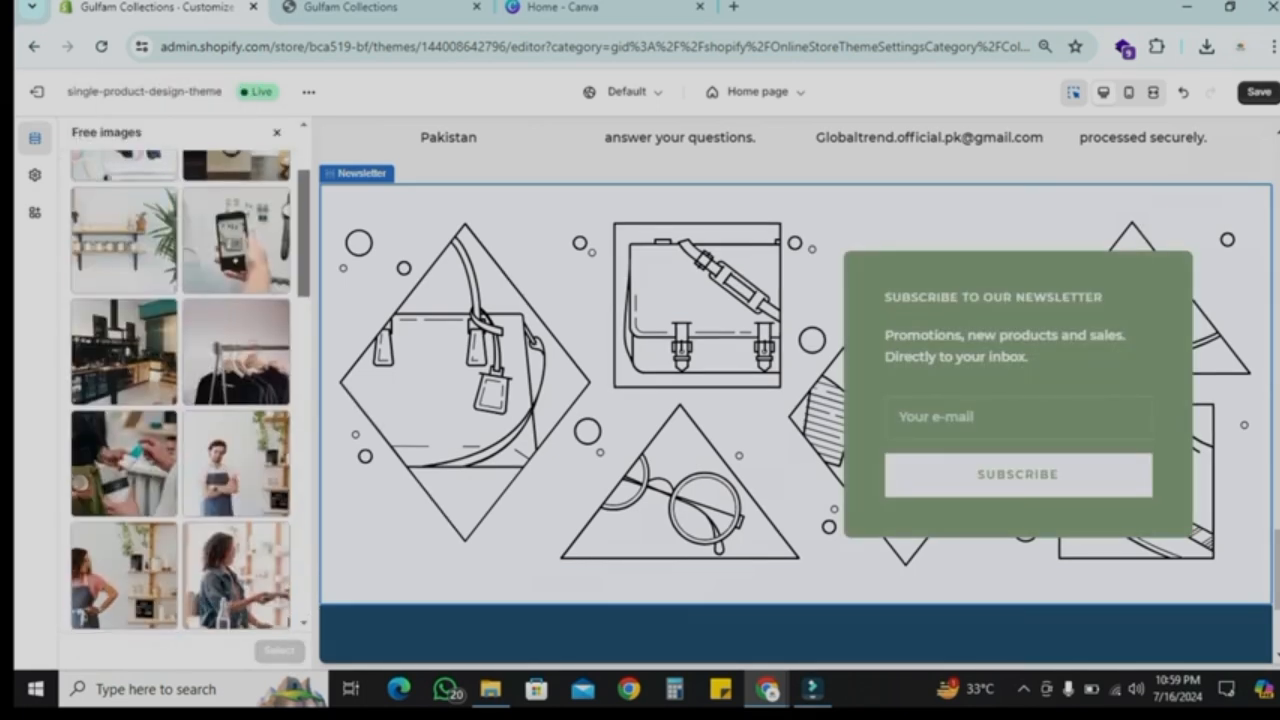
pyautogui.scroll(-3, 180, 390)
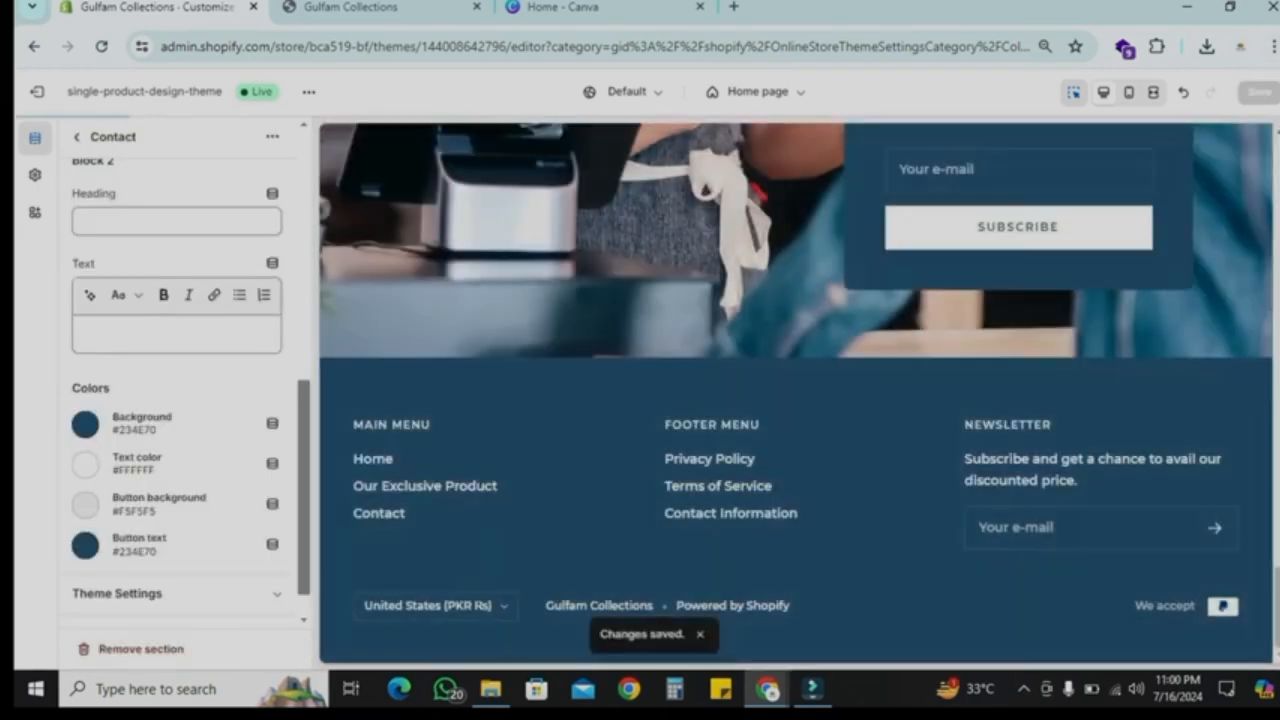
pyautogui.scroll(10, 796, 392)
# Step: Switch to the storefront tab, reload it and scroll through the live home page
pyautogui.click(352, 8)
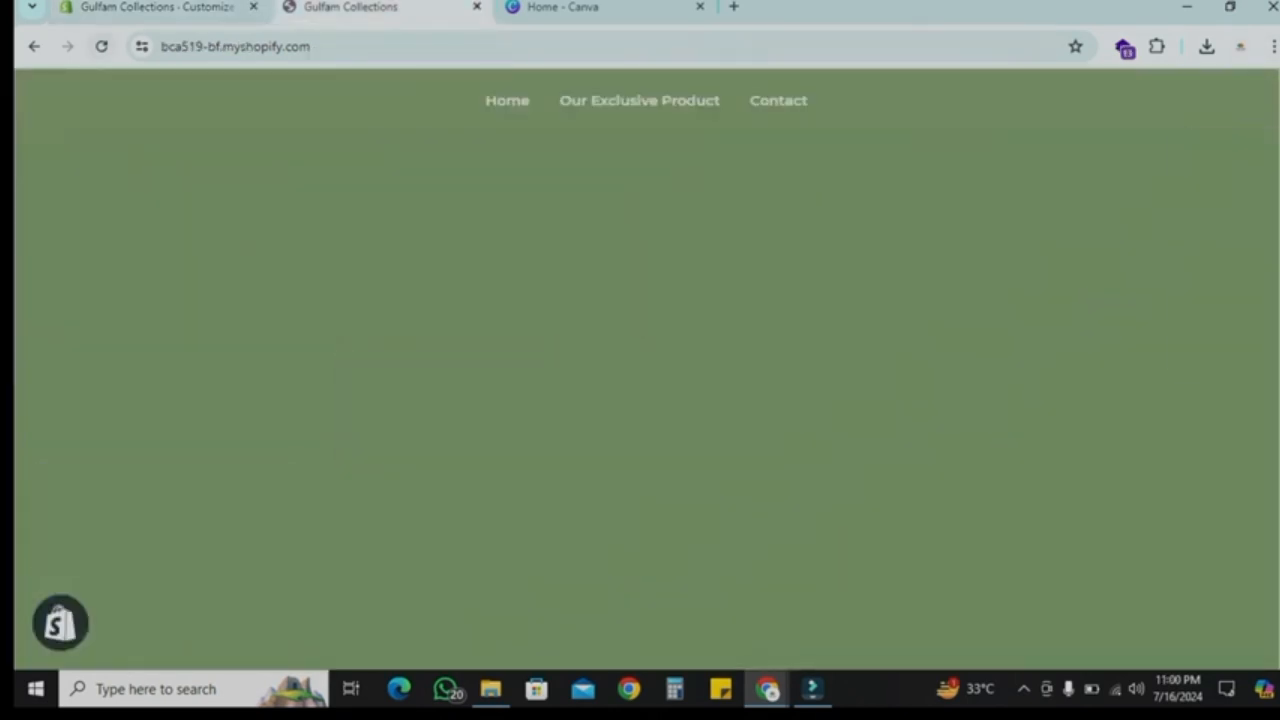
pyautogui.click(101, 47)
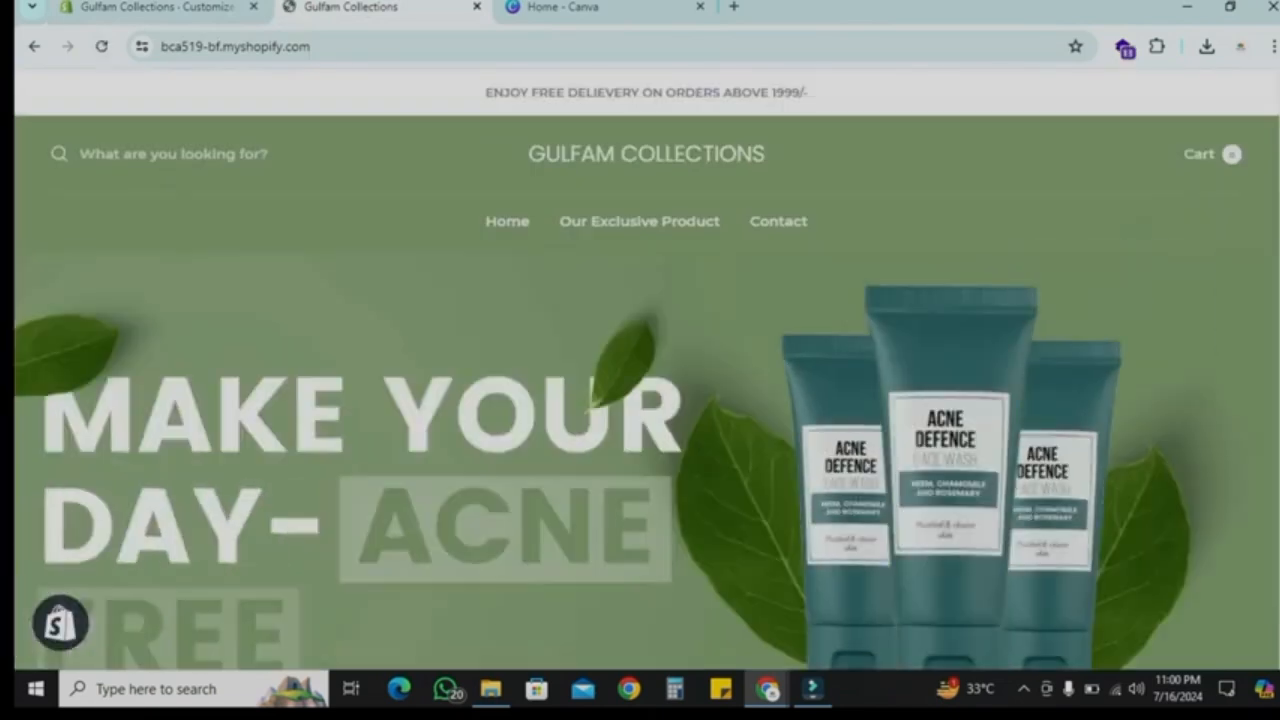
pyautogui.scroll(3, 646, 368)
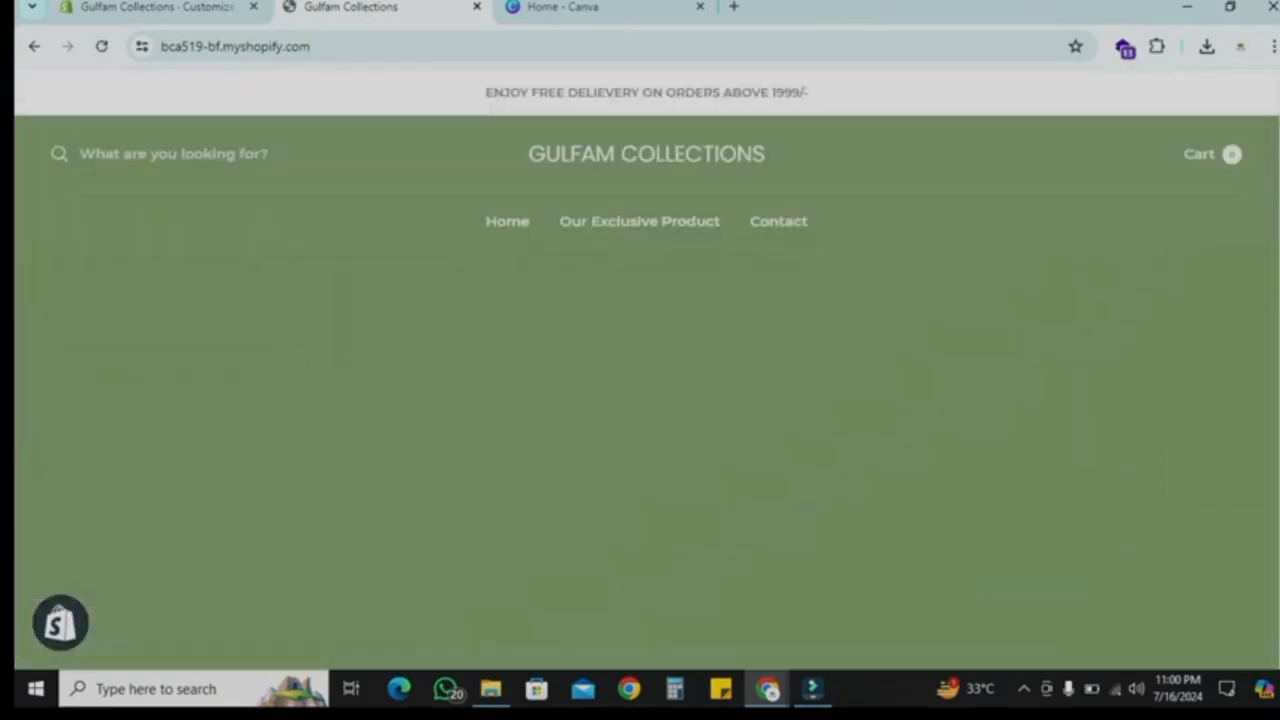
pyautogui.scroll(-2, 646, 368)
pyautogui.scroll(-5, 646, 368)
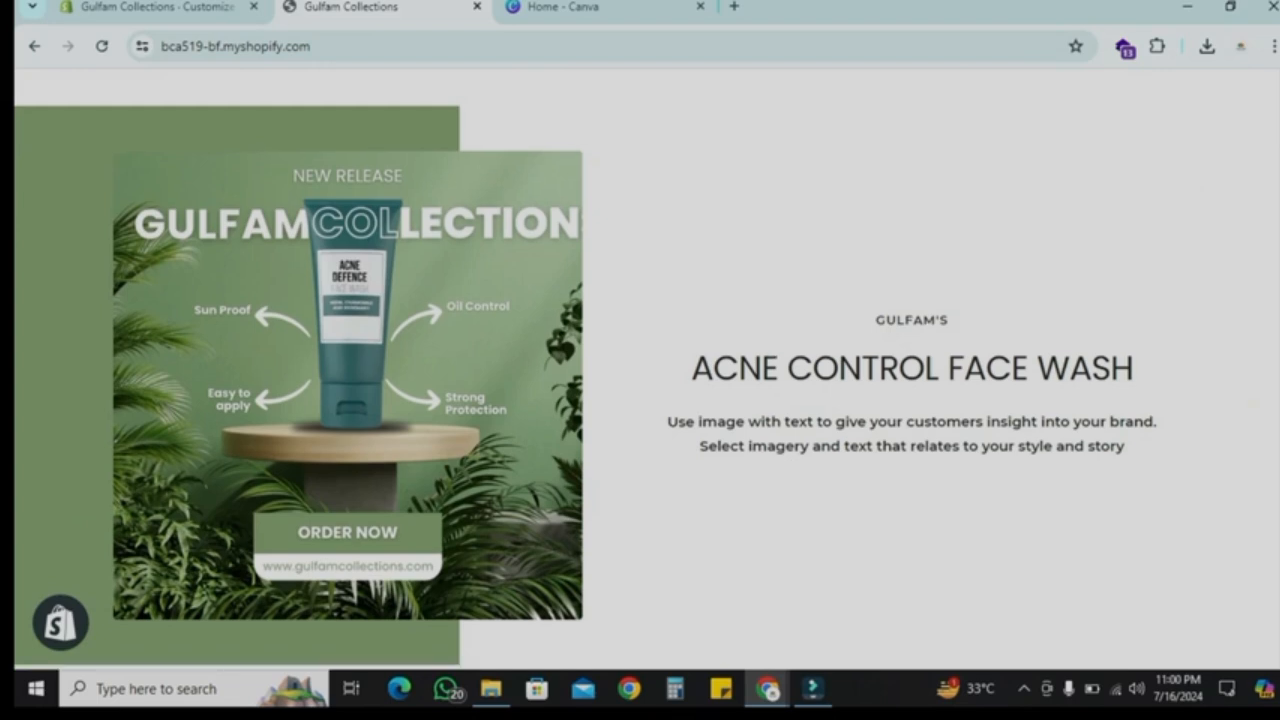
pyautogui.scroll(-2, 646, 368)
pyautogui.scroll(1, 646, 368)
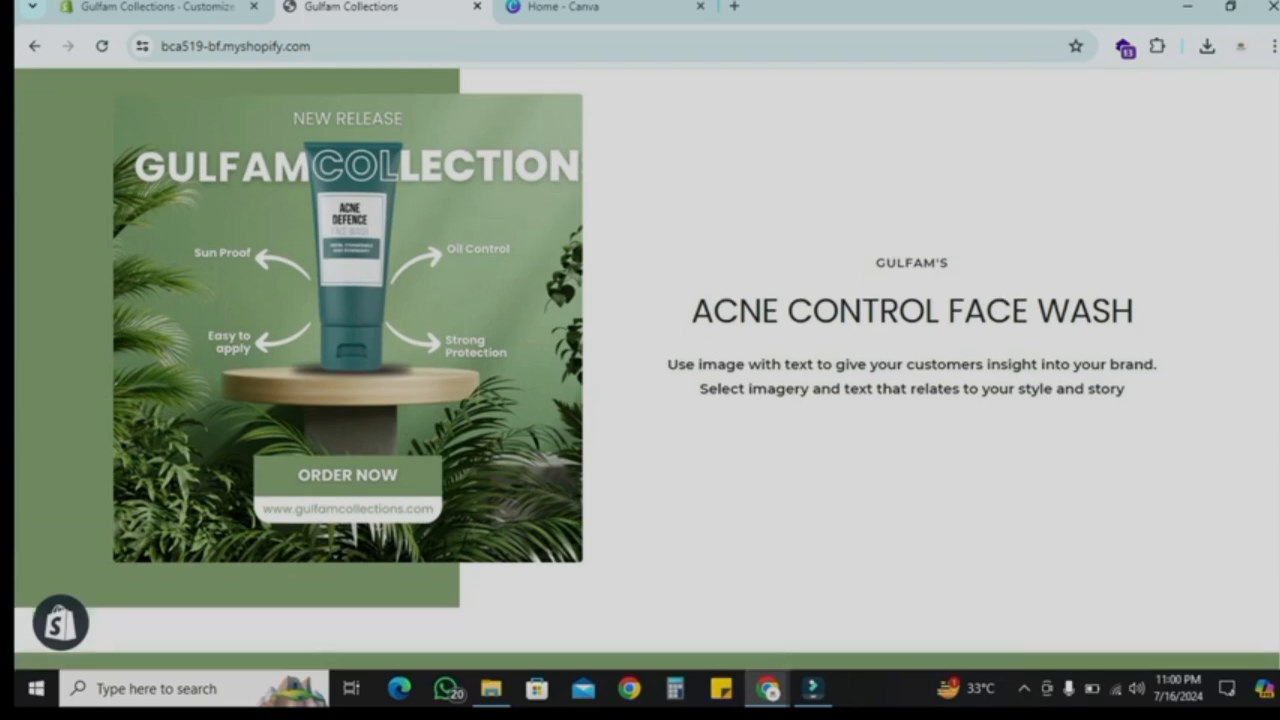
pyautogui.scroll(-5, 646, 368)
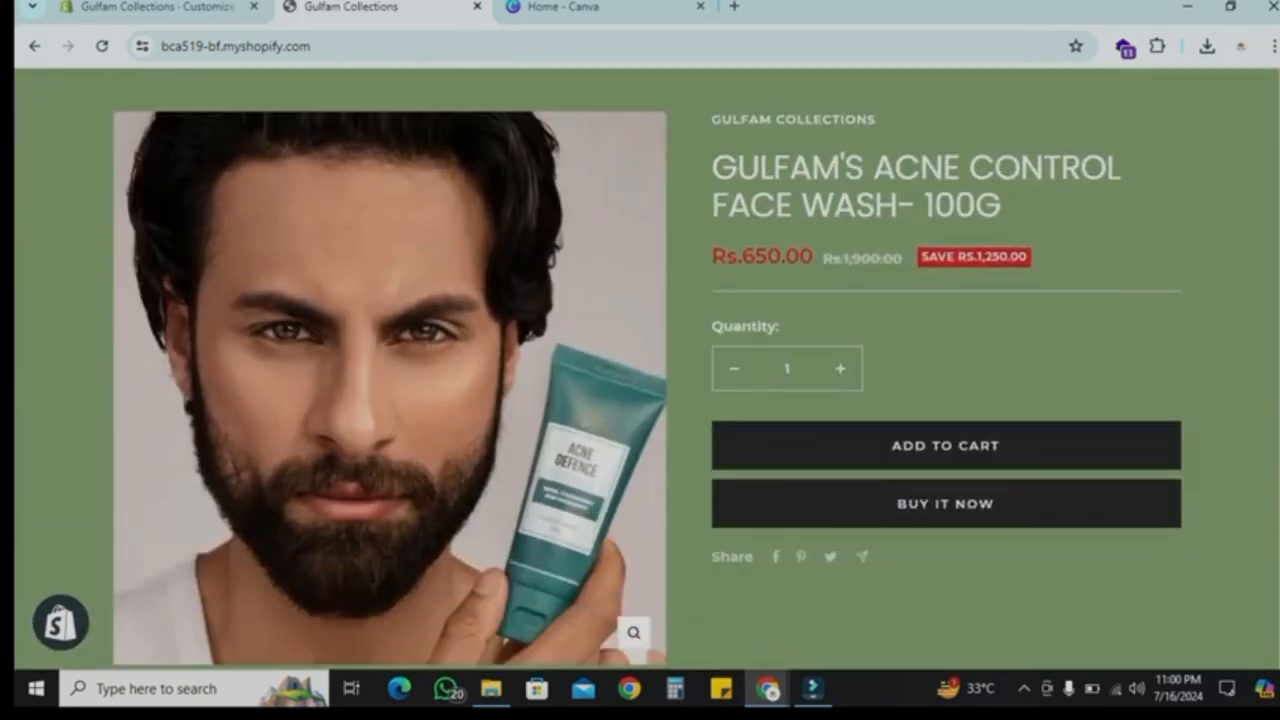
pyautogui.scroll(10, 646, 368)
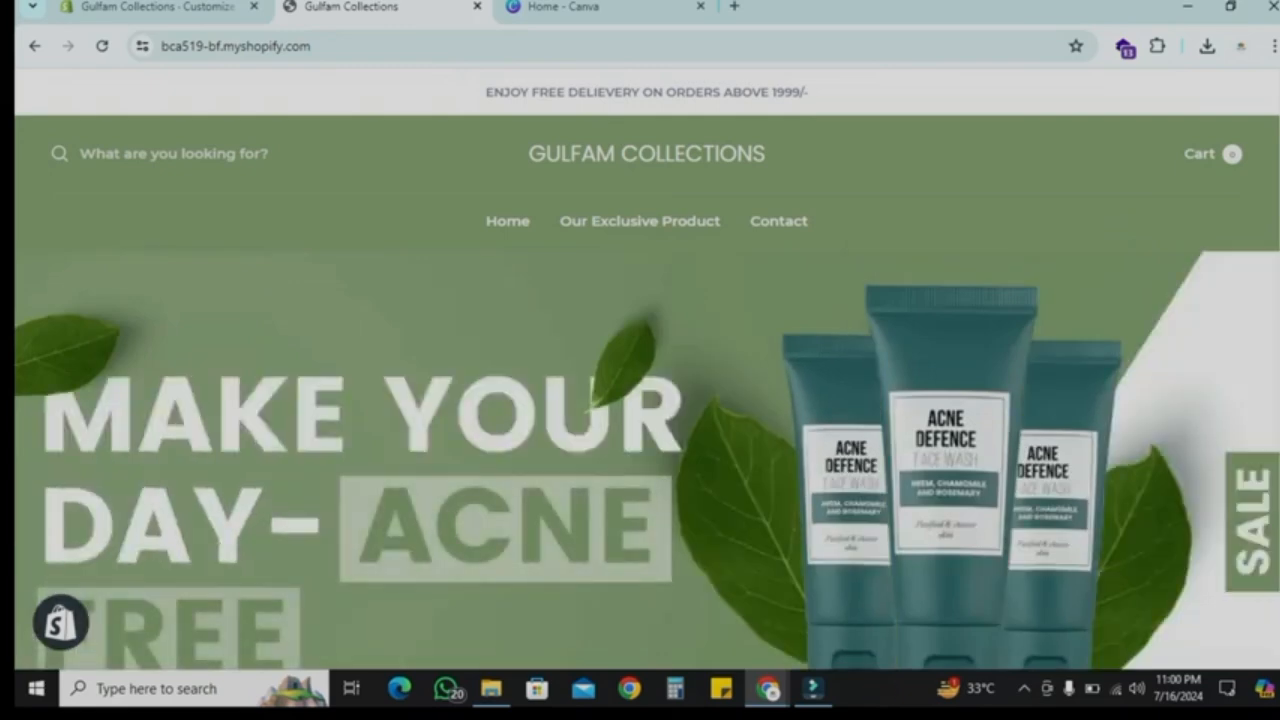
pyautogui.scroll(-6, 646, 368)
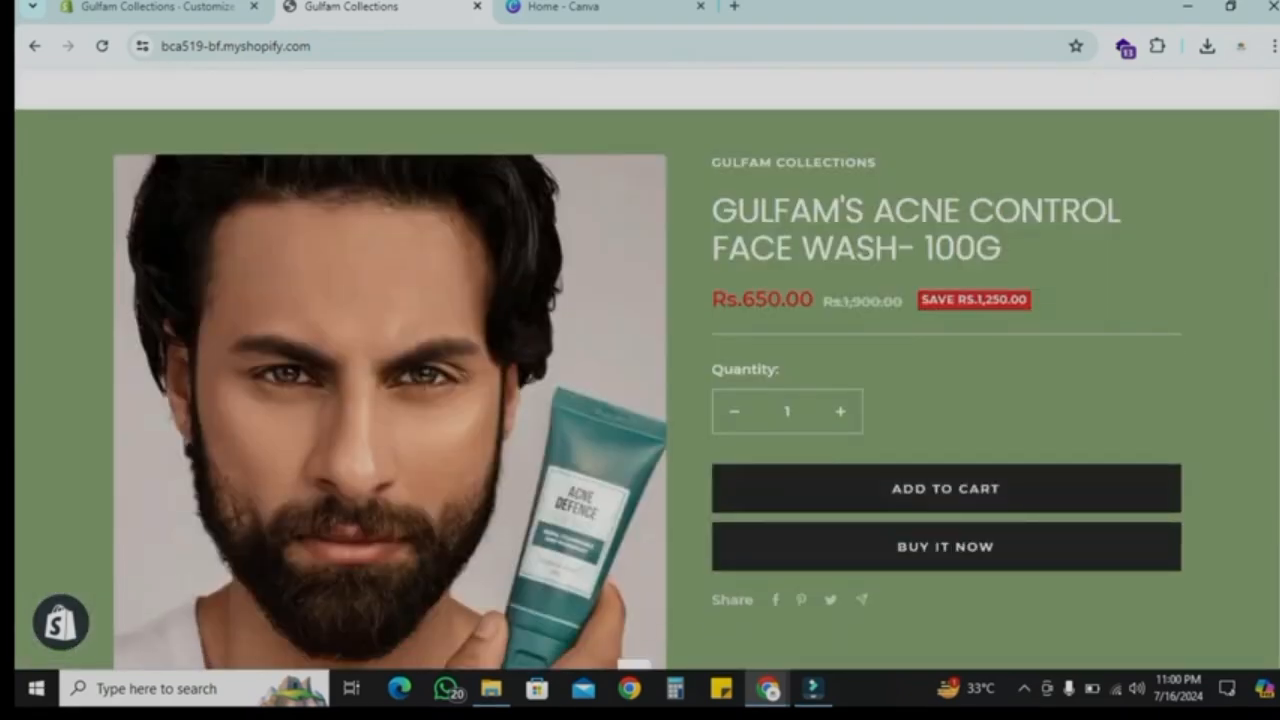
pyautogui.scroll(-8, 646, 368)
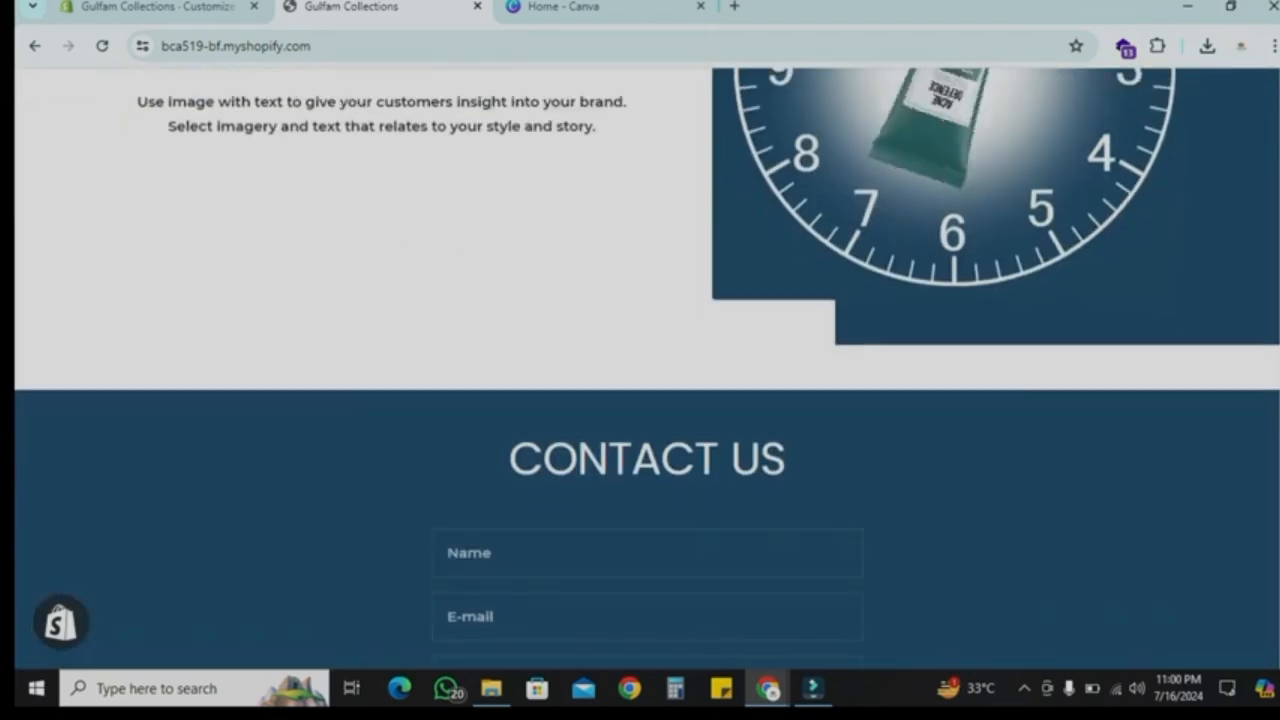
pyautogui.scroll(-2, 646, 368)
pyautogui.scroll(-3, 646, 368)
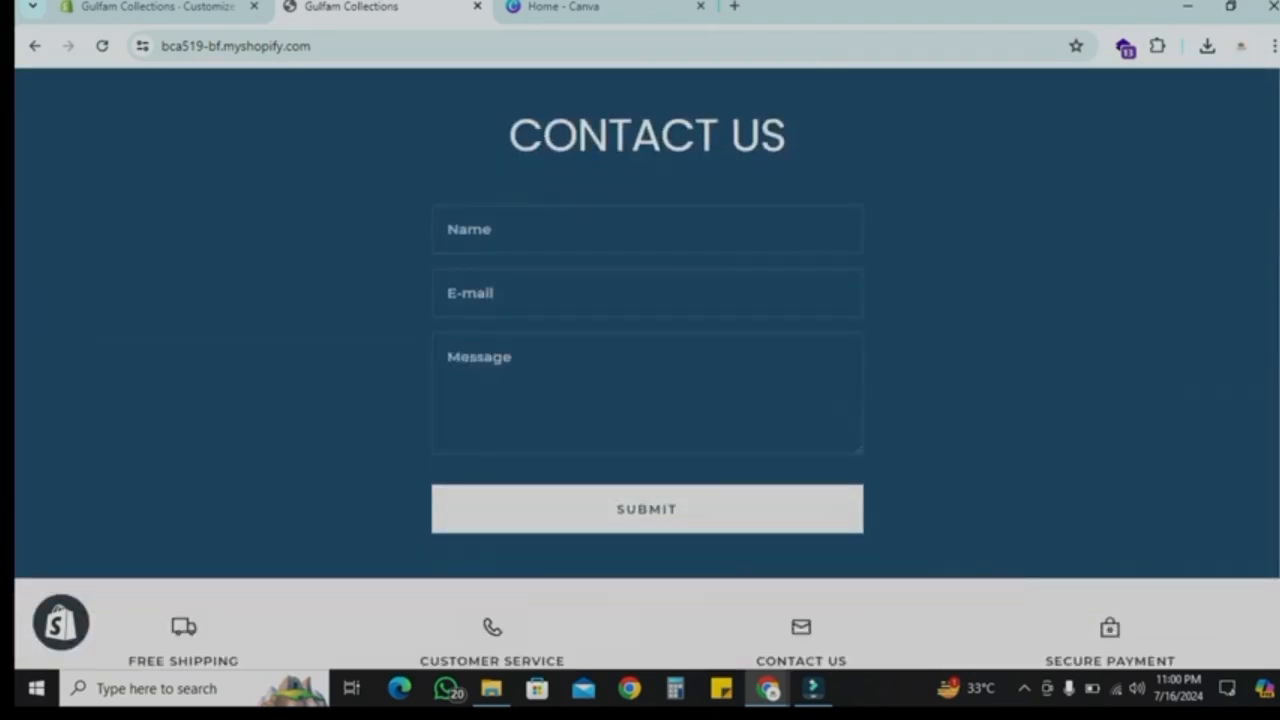
pyautogui.scroll(-3, 646, 368)
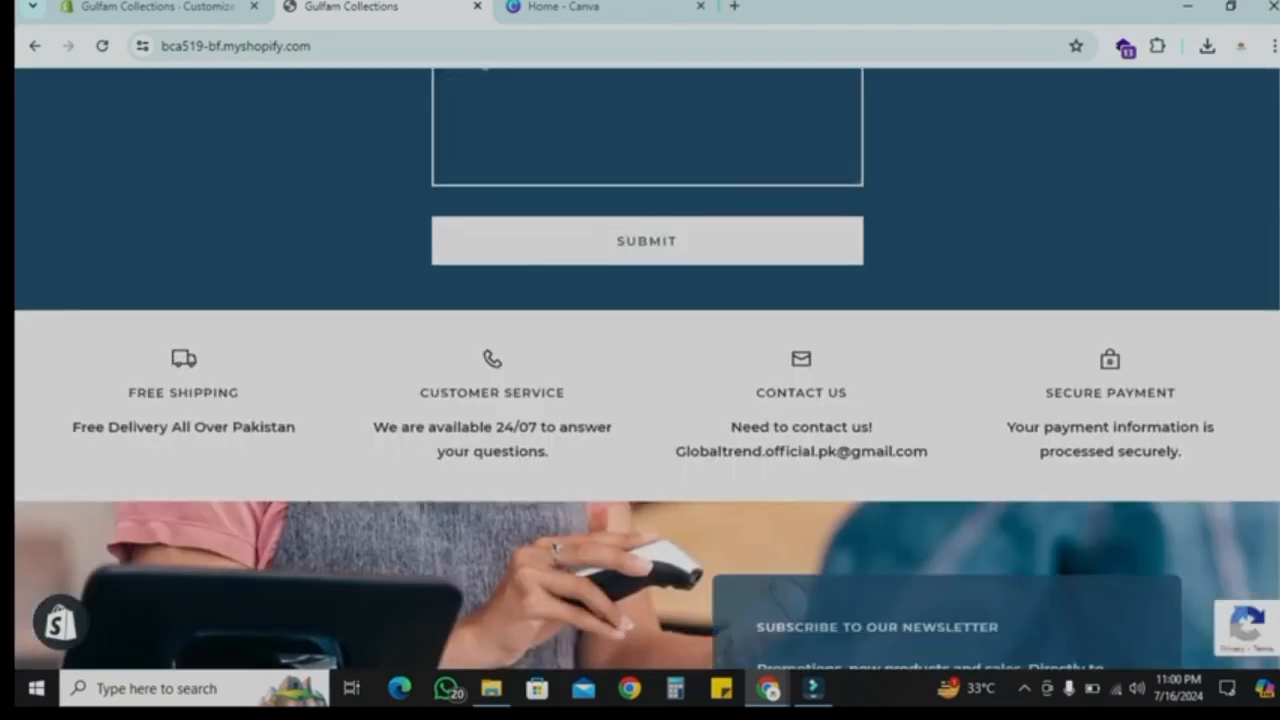
pyautogui.scroll(-1, 646, 368)
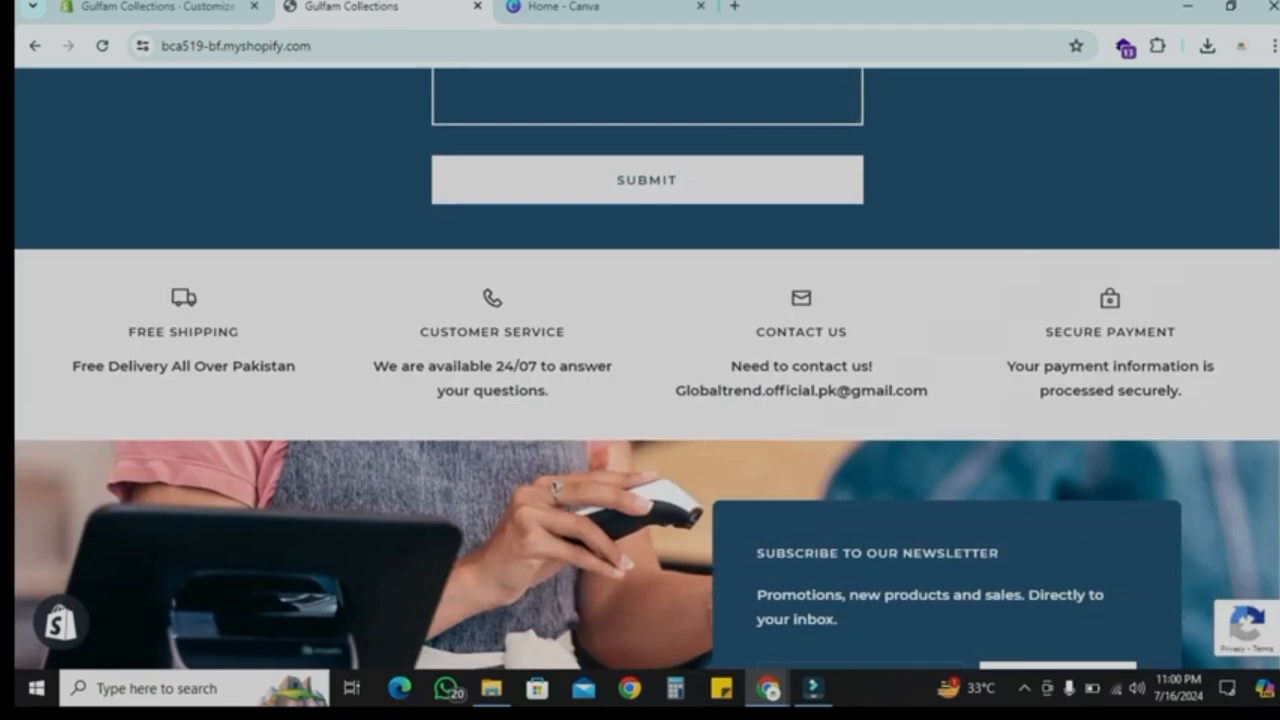
# Step: Upload the theme zip file Multiple Product Theme by Shahbaz from the Given data by Shahbaz folder
pyautogui.scroll(-5, 646, 368)
pyautogui.scroll(20, 646, 368)
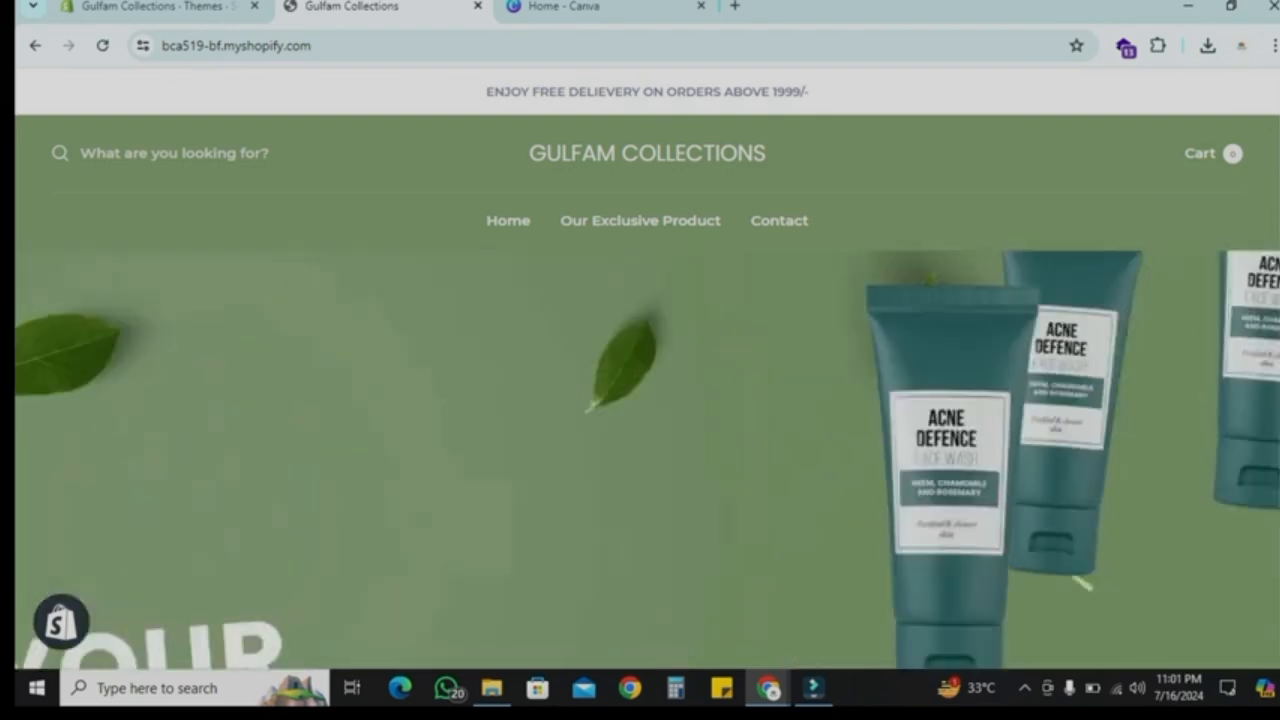
pyautogui.hotkey('ctrl', 'shift', 'Tab')
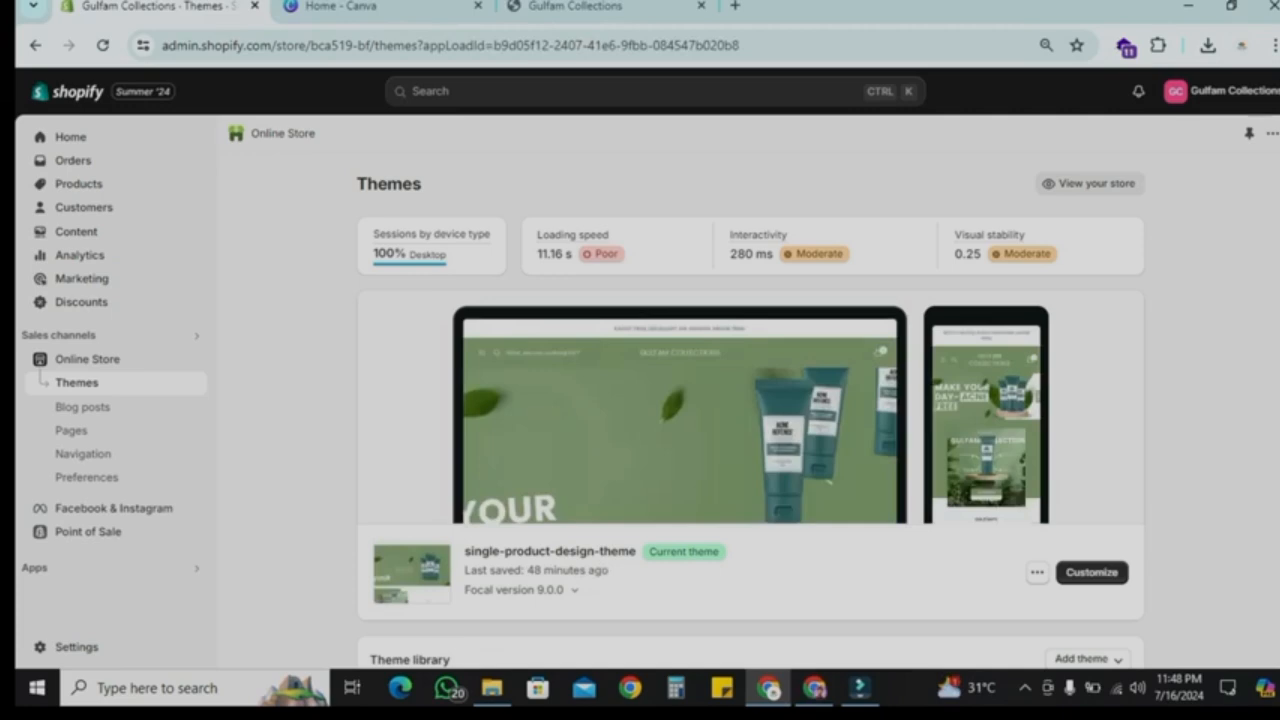
pyautogui.scroll(-3, 750, 400)
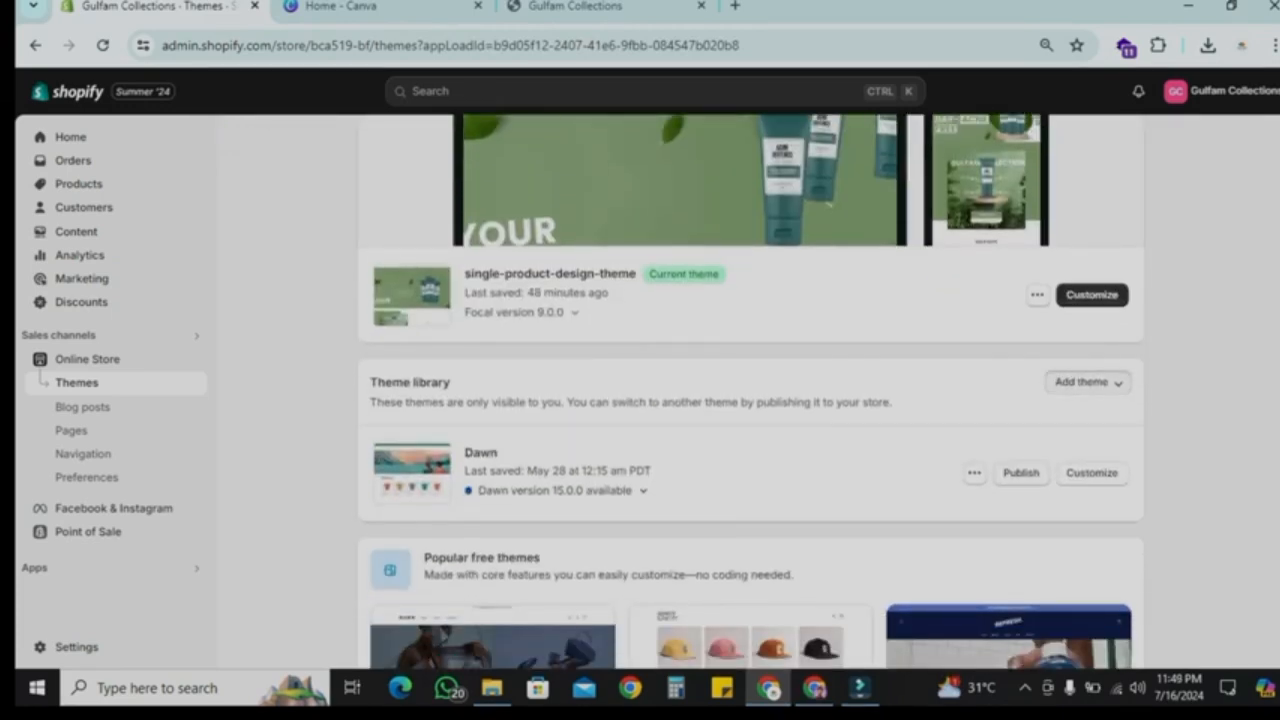
pyautogui.click(1081, 455)
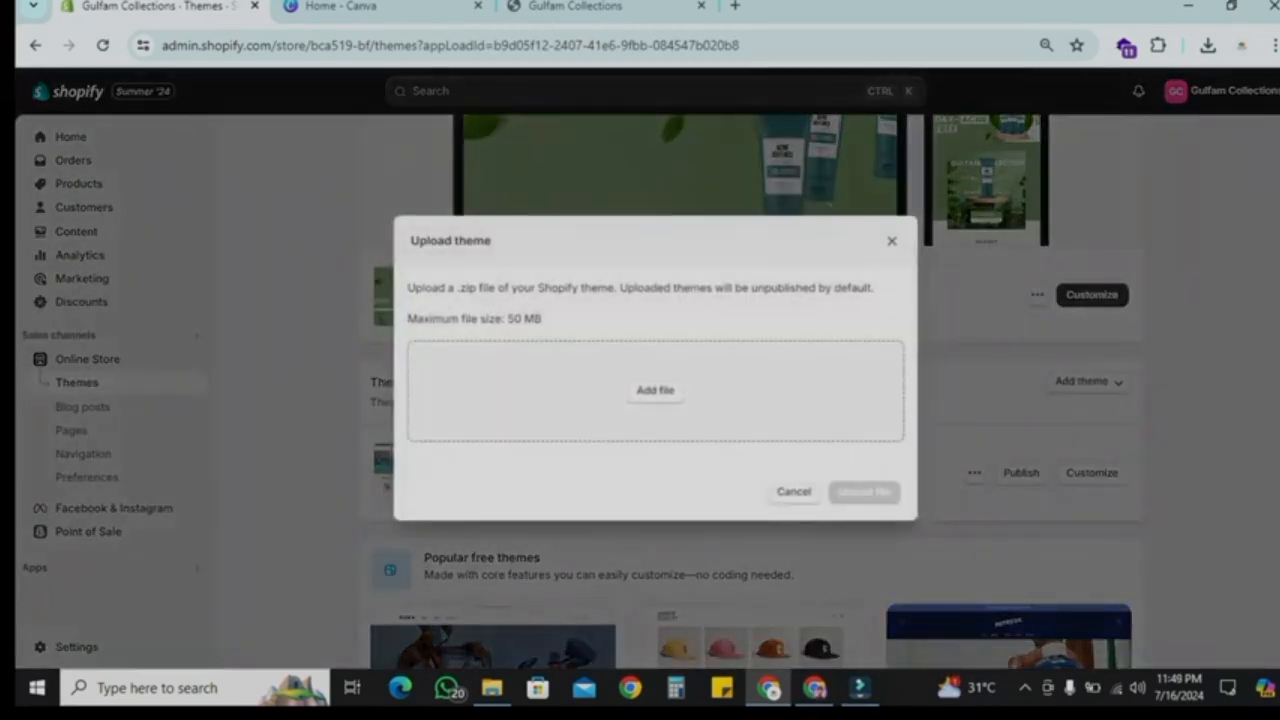
pyautogui.click(655, 391)
pyautogui.doubleClick(237, 171)
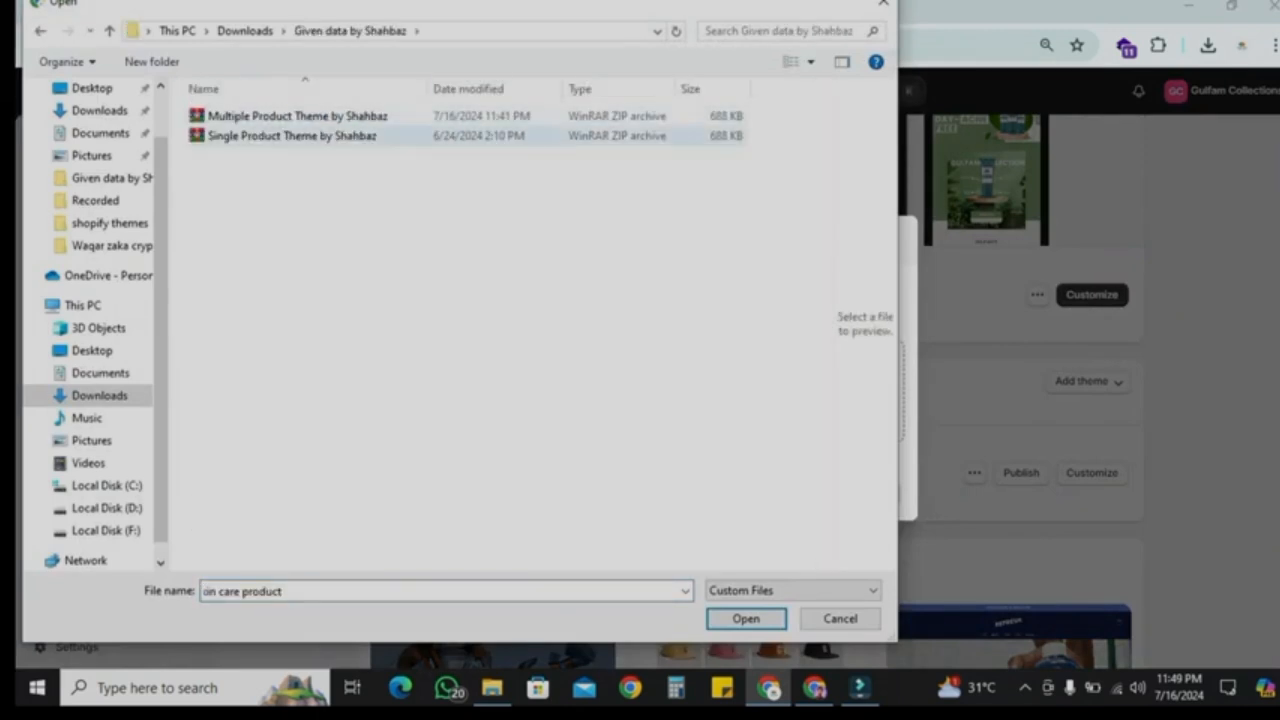
pyautogui.click(240, 116)
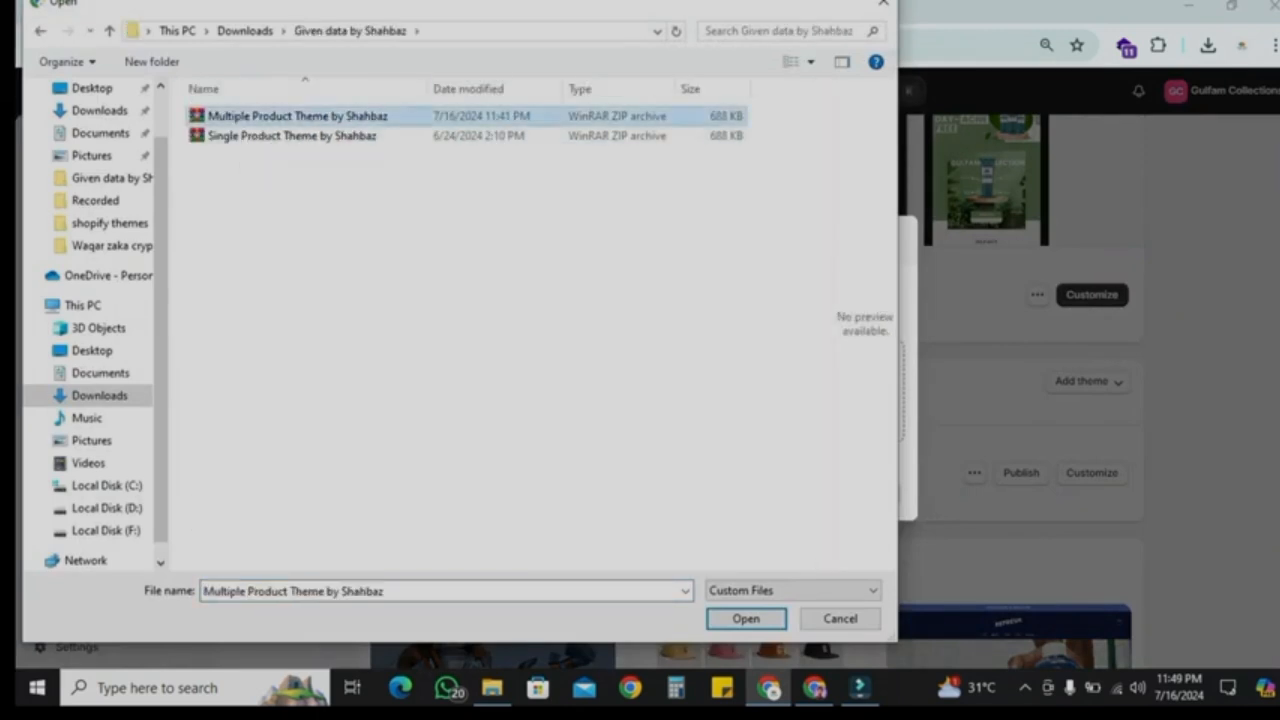
pyautogui.press('Return')
pyautogui.click(864, 492)
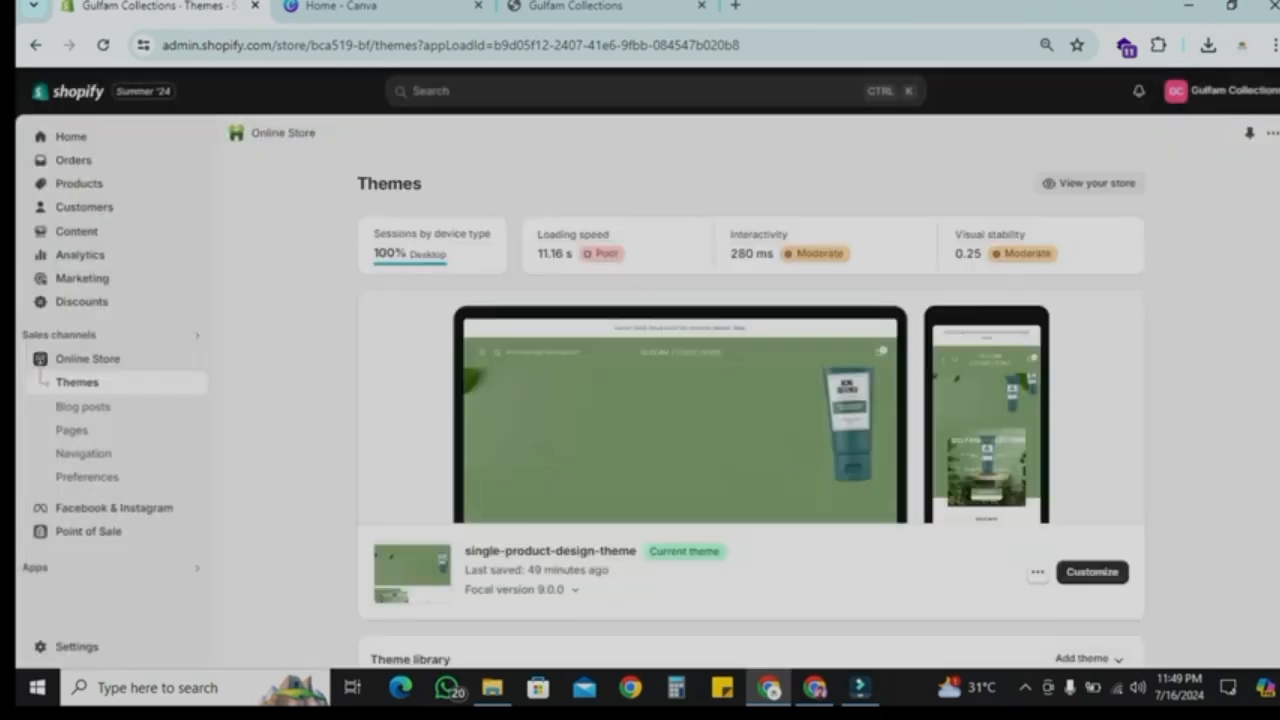
# Step: Publish the multiple-product-theme-by-shahbaz theme from the theme library
pyautogui.scroll(-2, 750, 400)
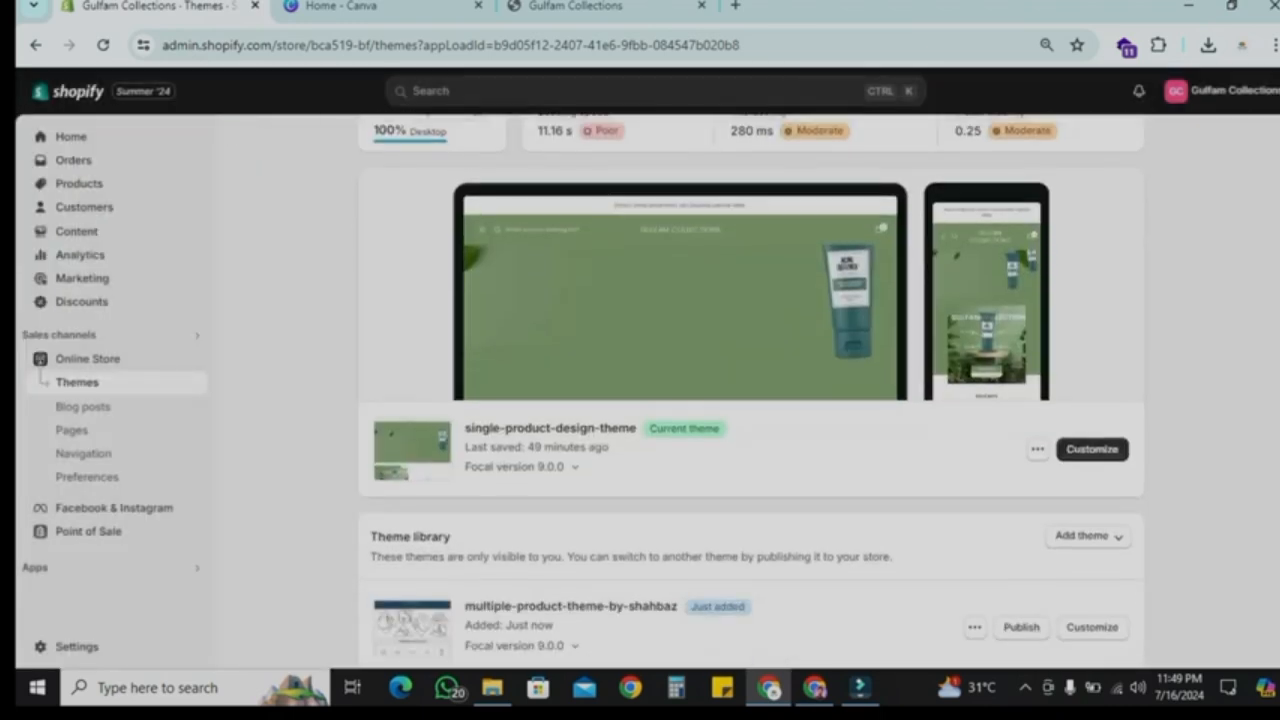
pyautogui.scroll(-2, 750, 400)
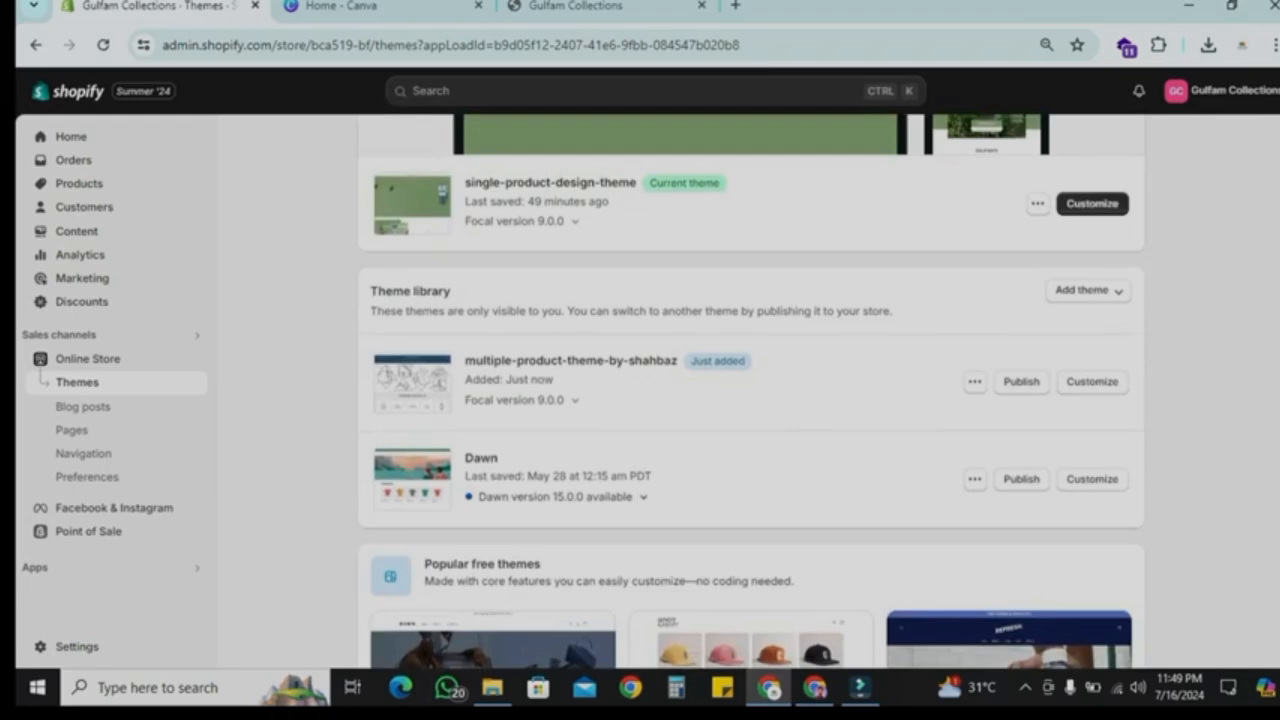
pyautogui.click(1021, 382)
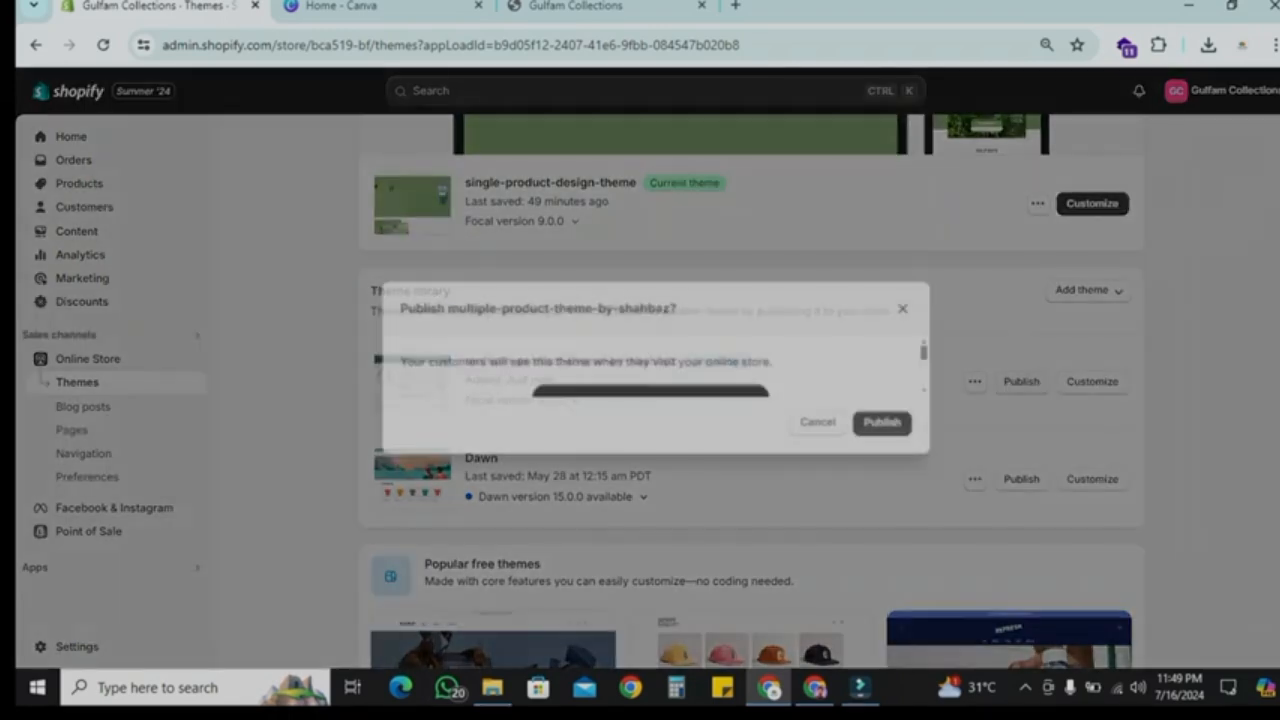
pyautogui.click(872, 484)
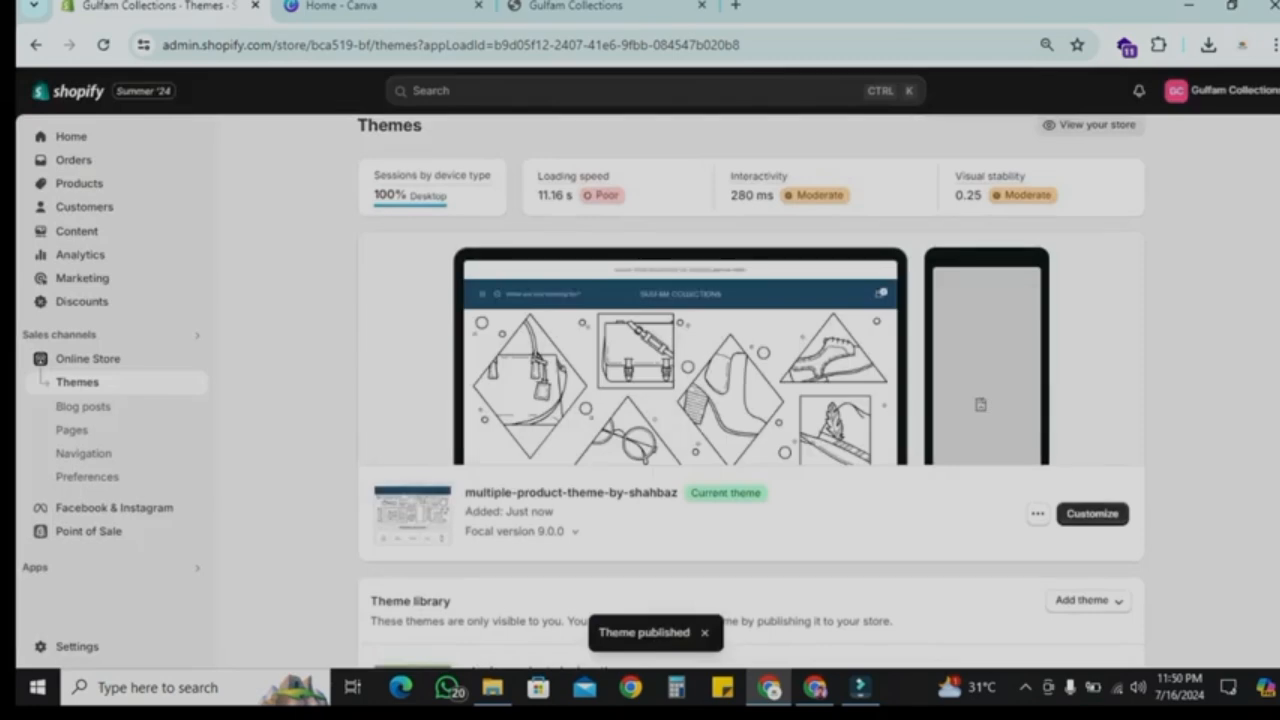
# Step: Open the live storefront and scroll through the home page with the newly published theme
pyautogui.click(195, 358)
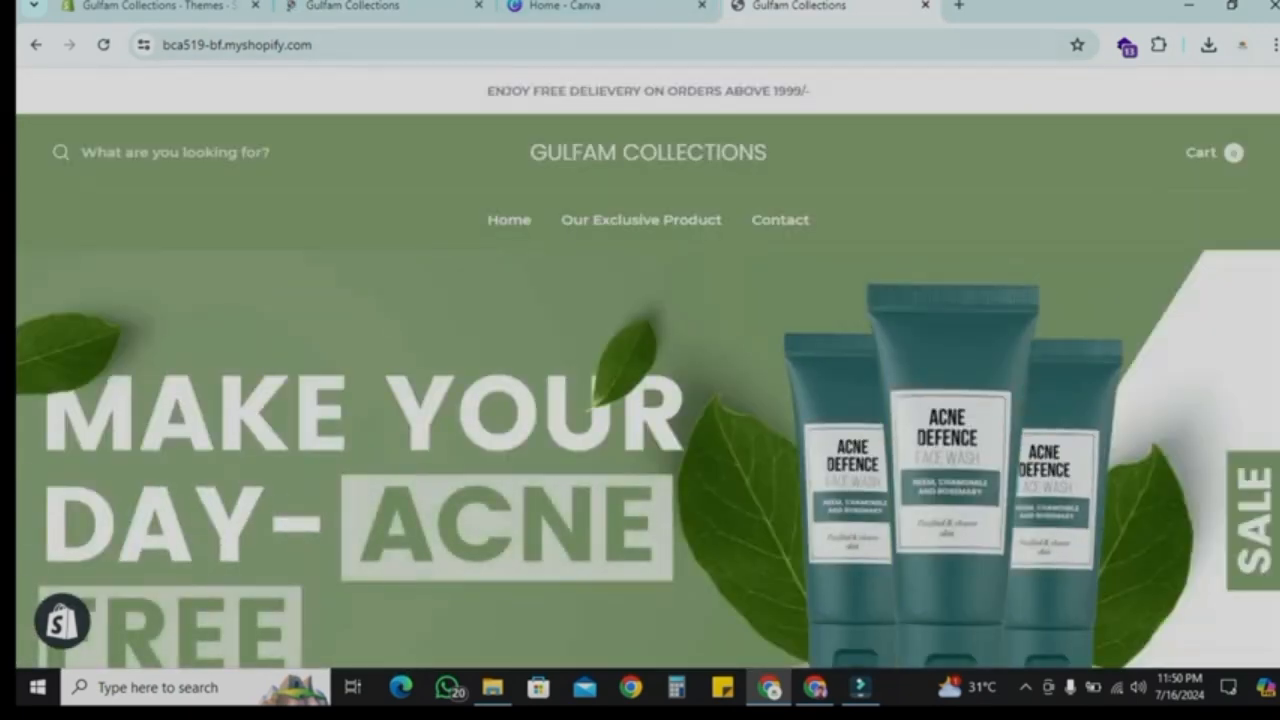
pyautogui.scroll(-2, 648, 367)
pyautogui.scroll(2, 648, 367)
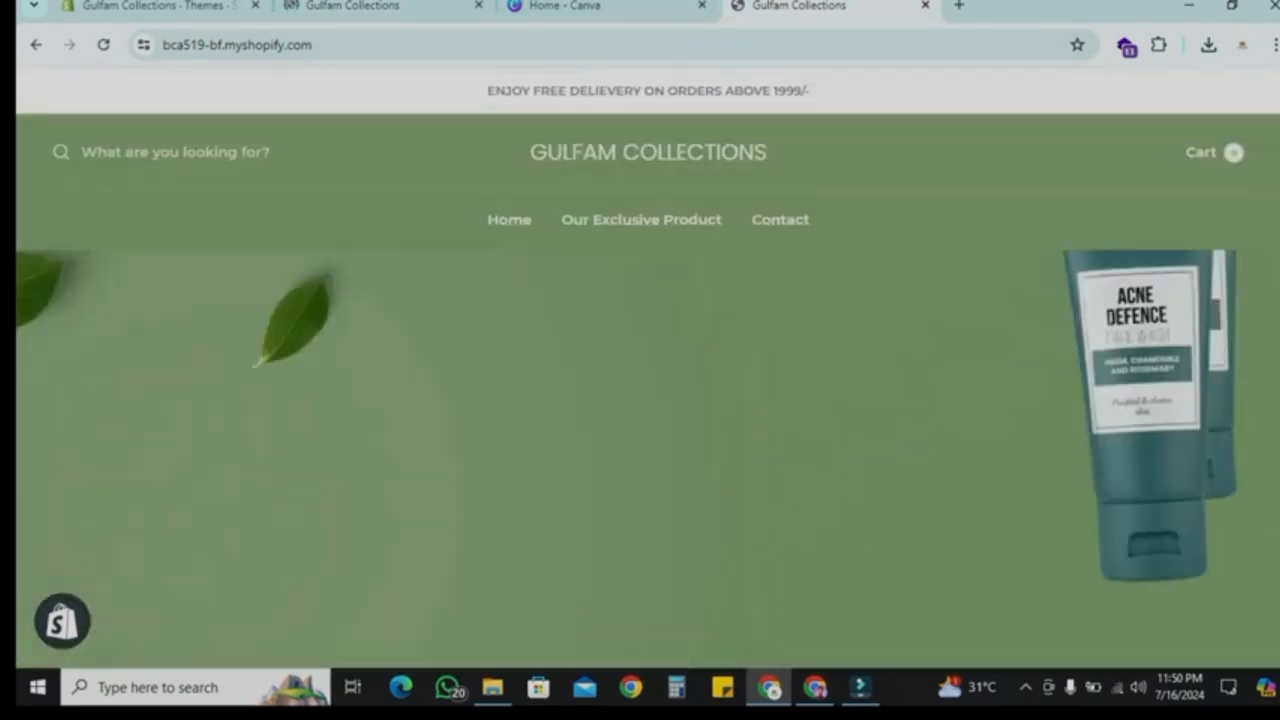
pyautogui.click(352, 7)
pyautogui.scroll(-9, 648, 400)
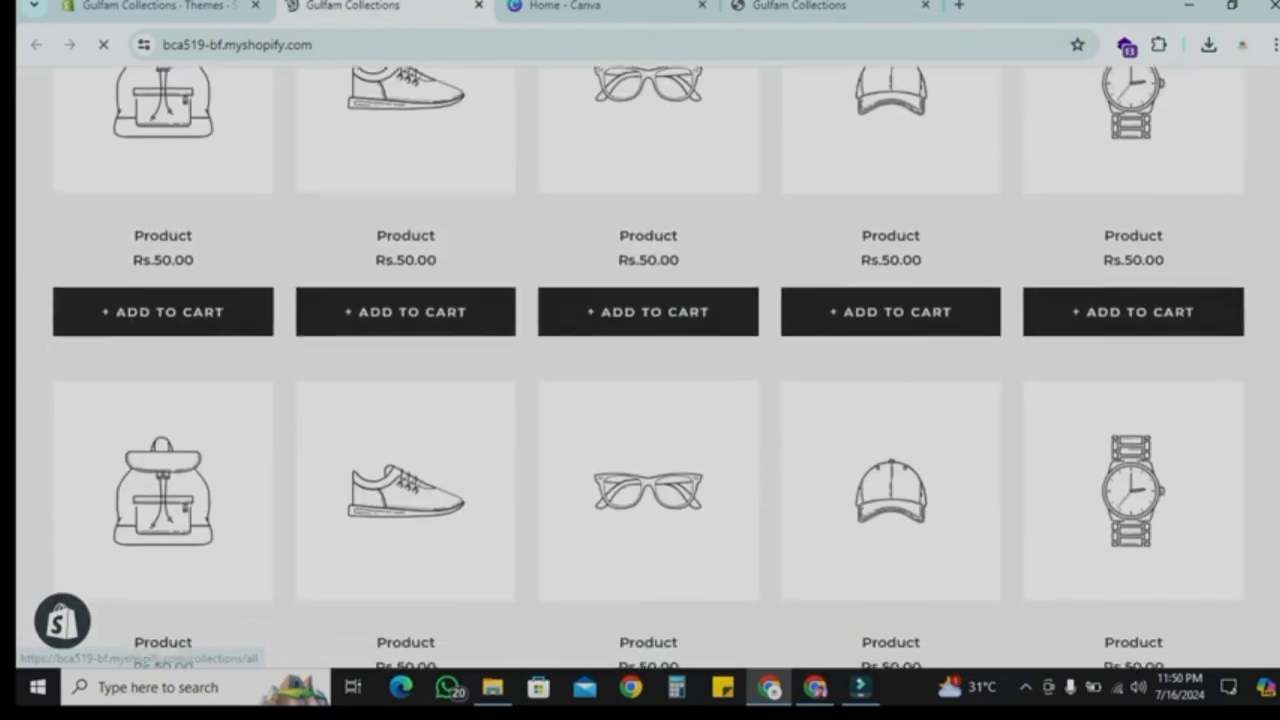
pyautogui.scroll(9, 648, 400)
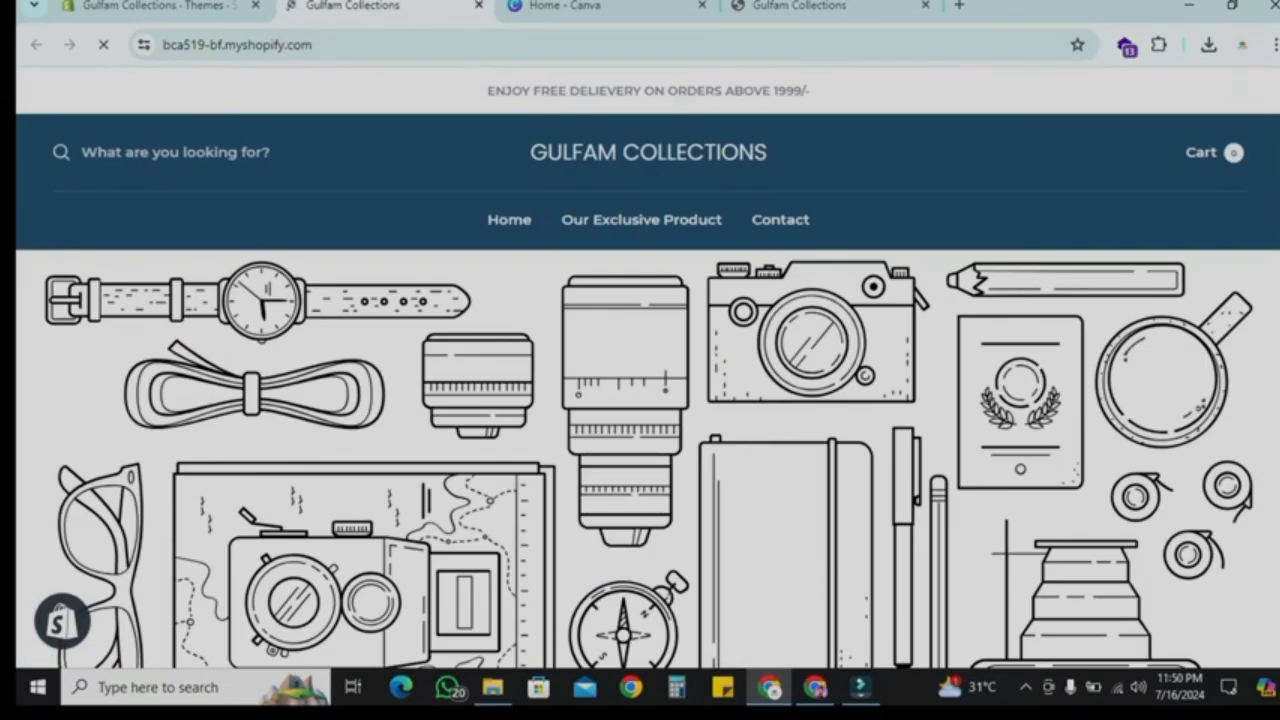
pyautogui.scroll(-10, 648, 367)
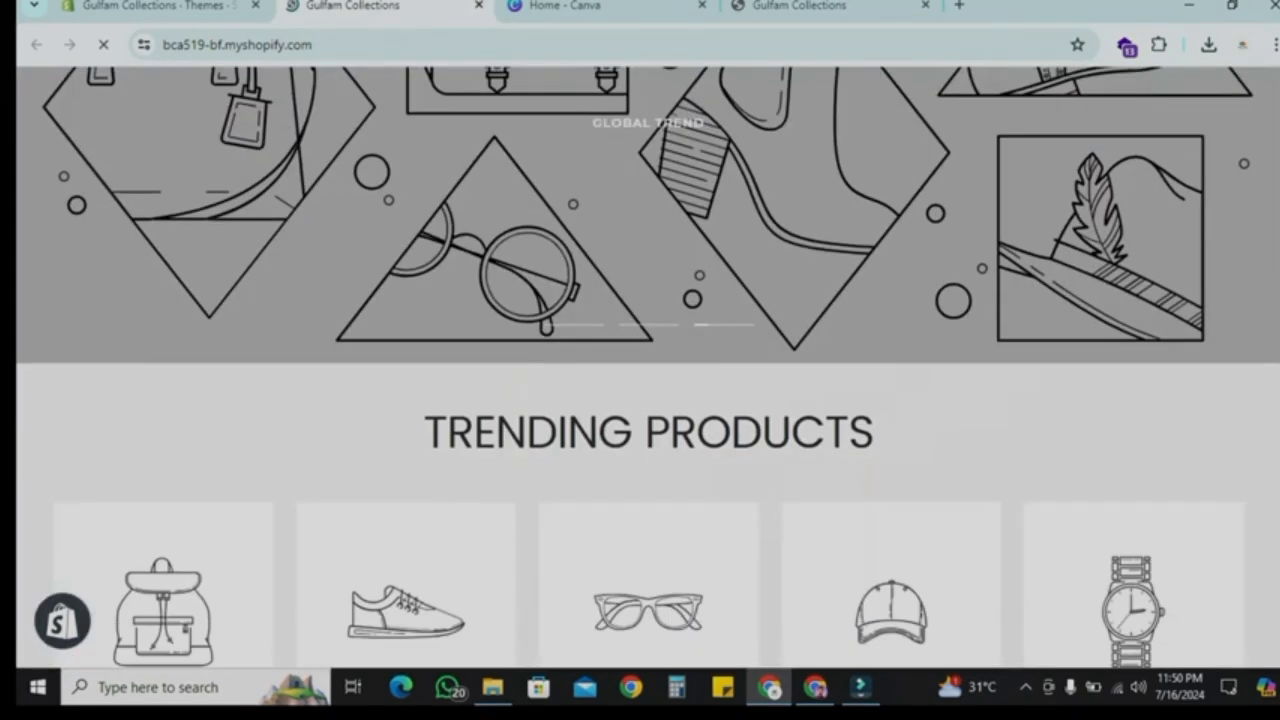
pyautogui.scroll(-5, 648, 370)
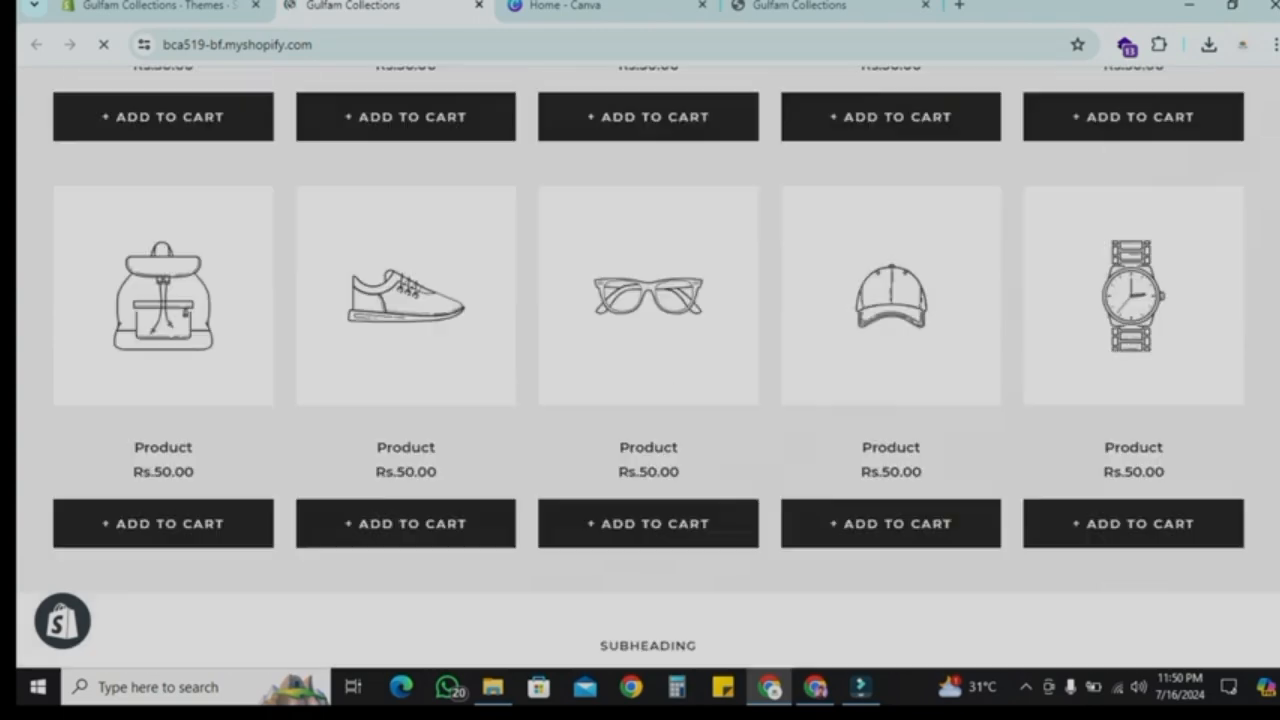
pyautogui.scroll(-2, 648, 370)
pyautogui.scroll(10, 648, 370)
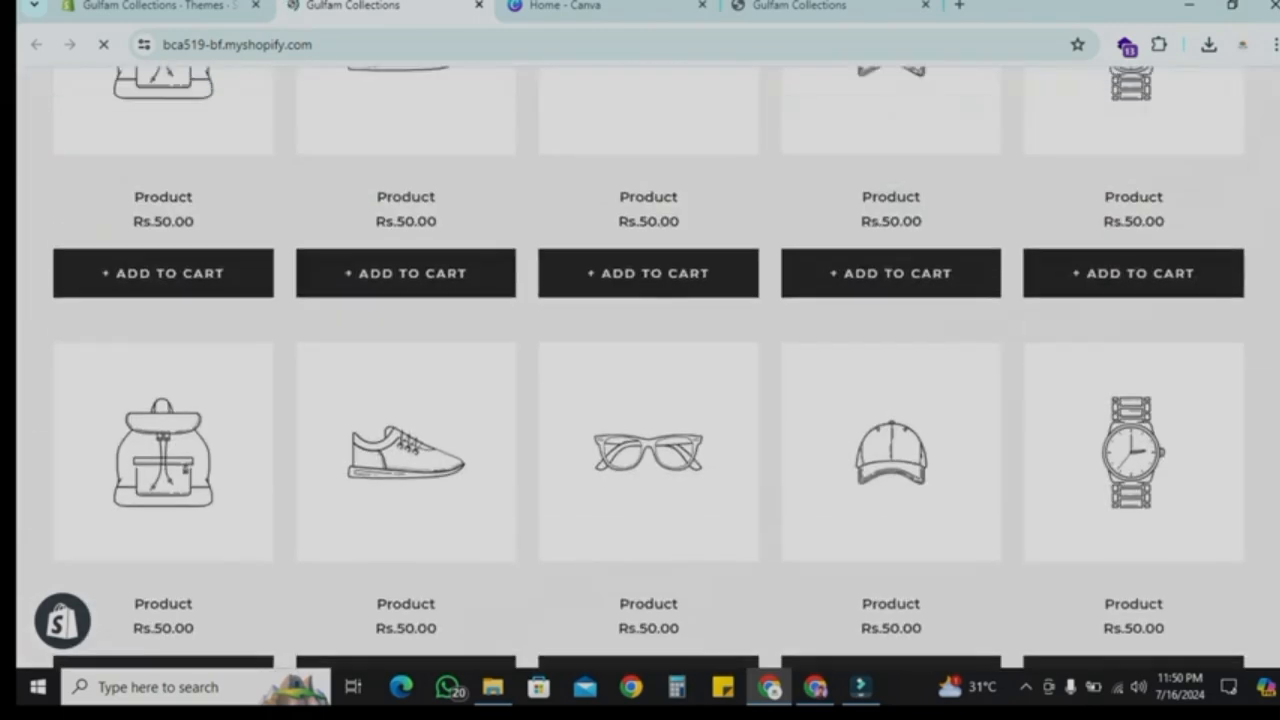
pyautogui.scroll(-3, 648, 370)
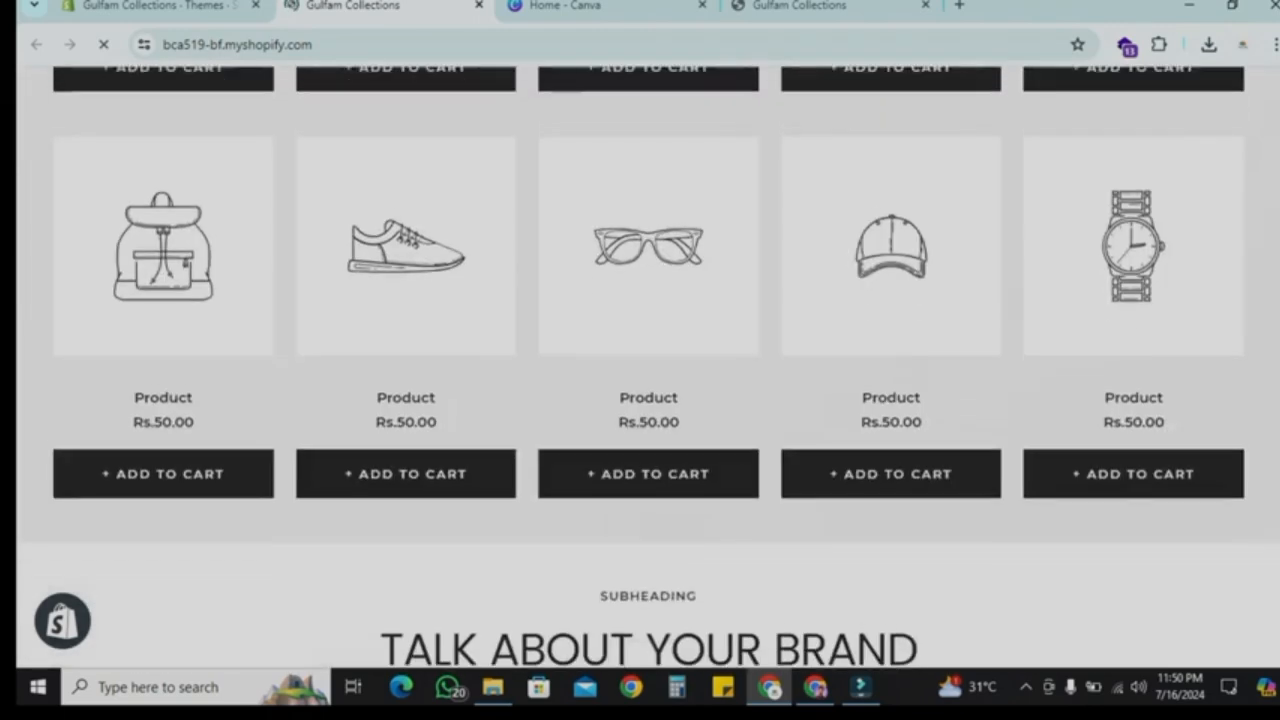
pyautogui.scroll(-2, 648, 370)
pyautogui.scroll(-5, 648, 370)
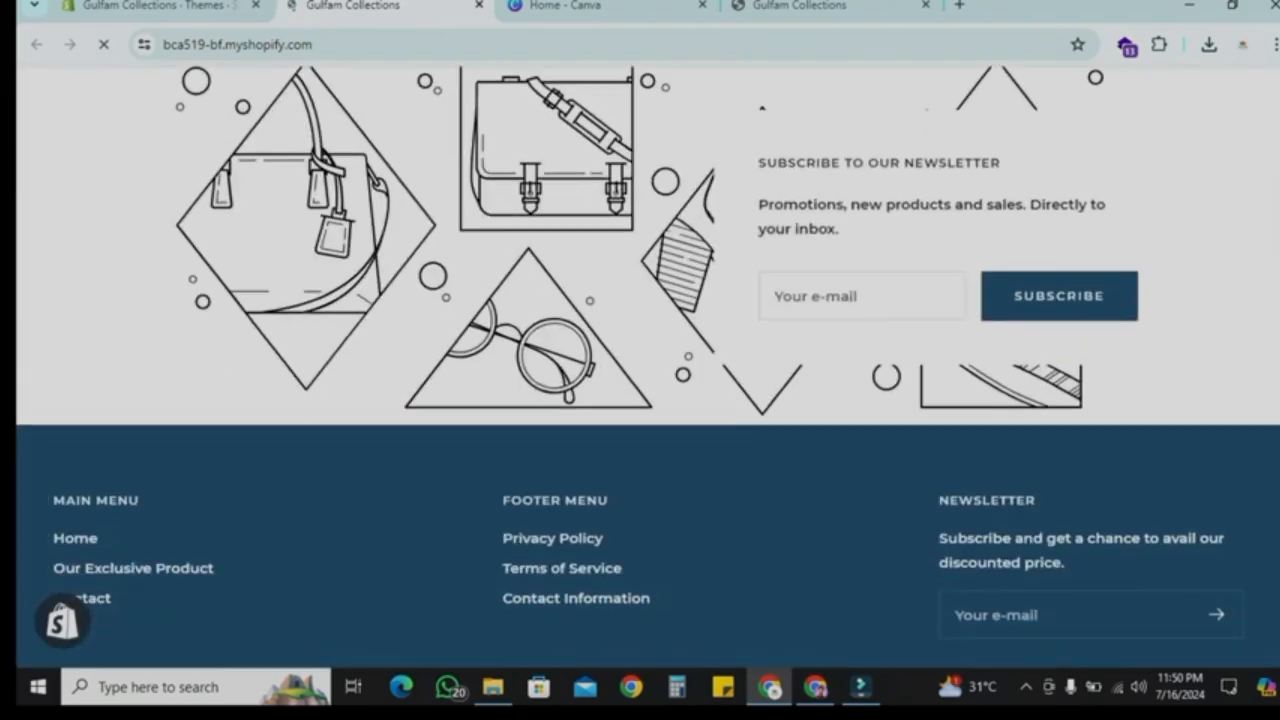
pyautogui.scroll(20, 648, 370)
# Step: Browse the store's product list in the admin, selecting and deselecting all products
pyautogui.click(158, 6)
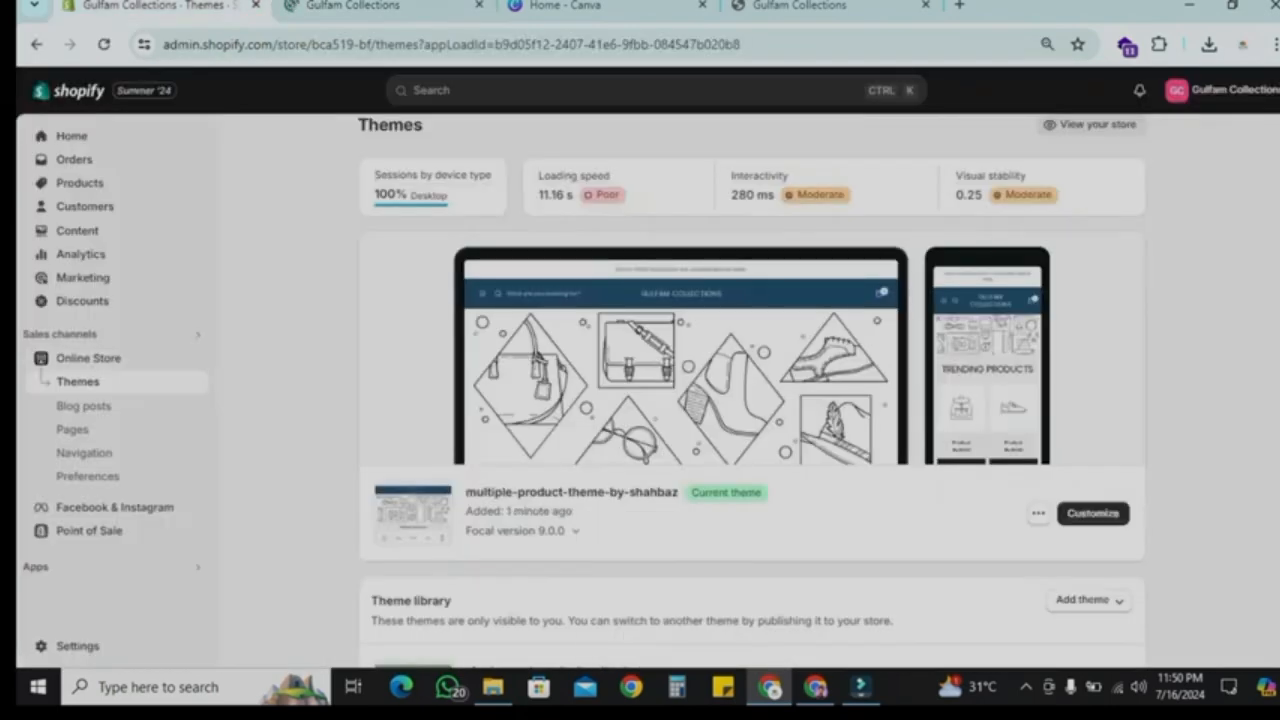
pyautogui.scroll(1, 752, 390)
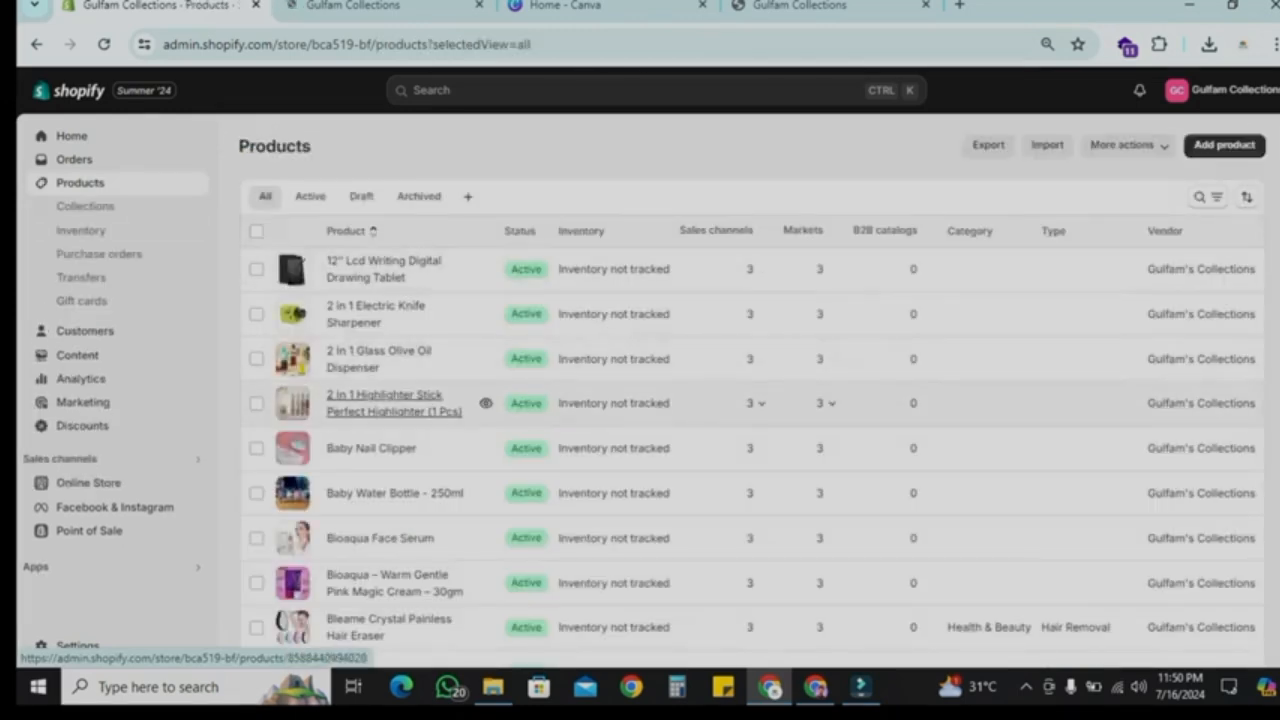
pyautogui.scroll(-5, 400, 450)
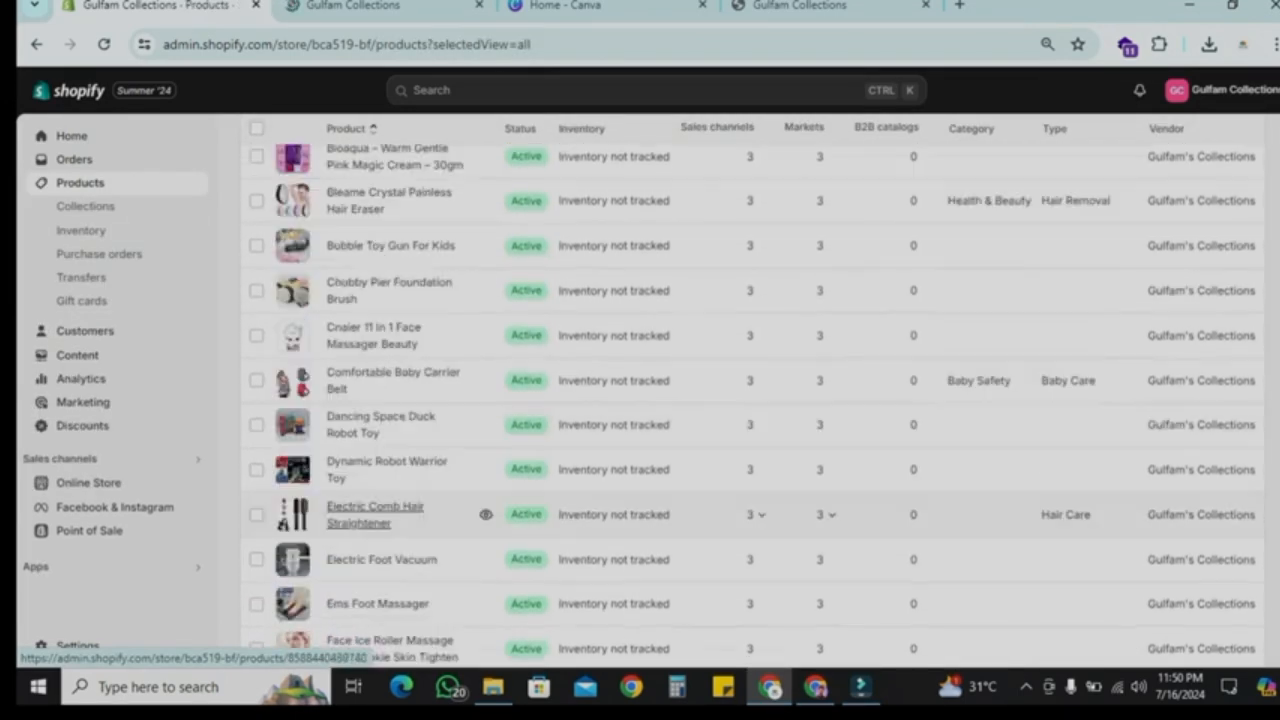
pyautogui.scroll(5, 400, 514)
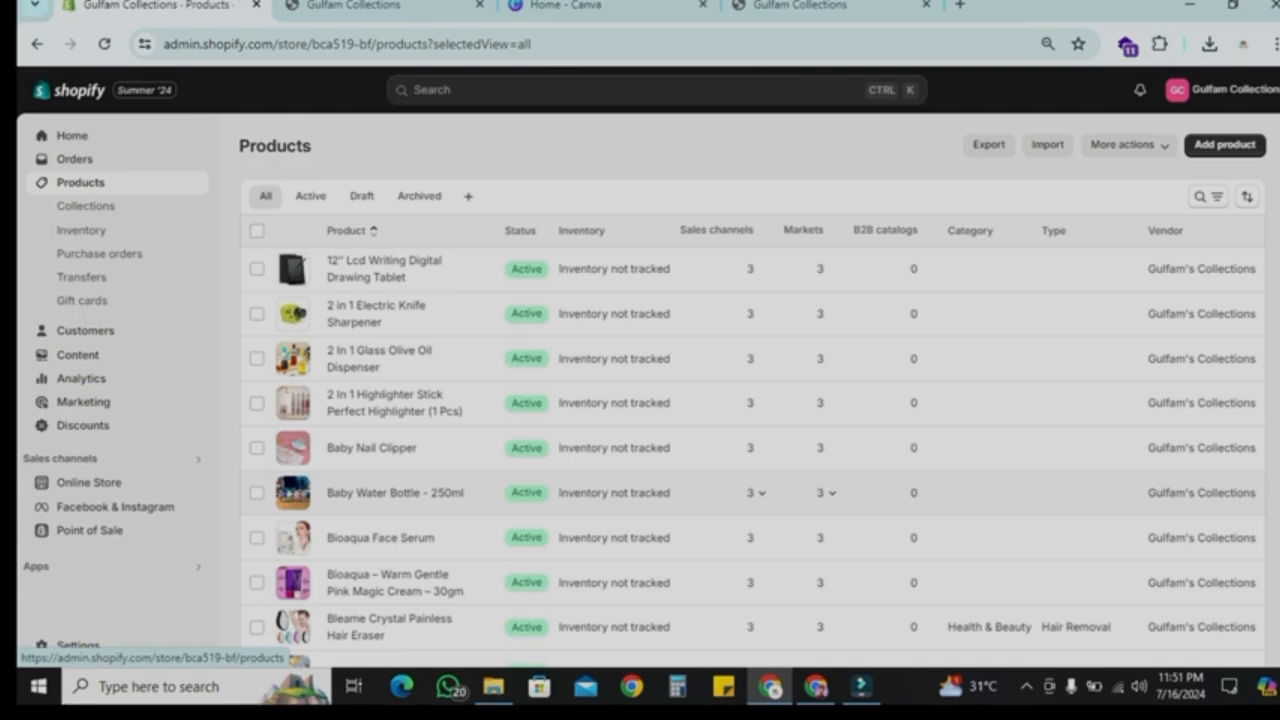
pyautogui.scroll(-3, 750, 400)
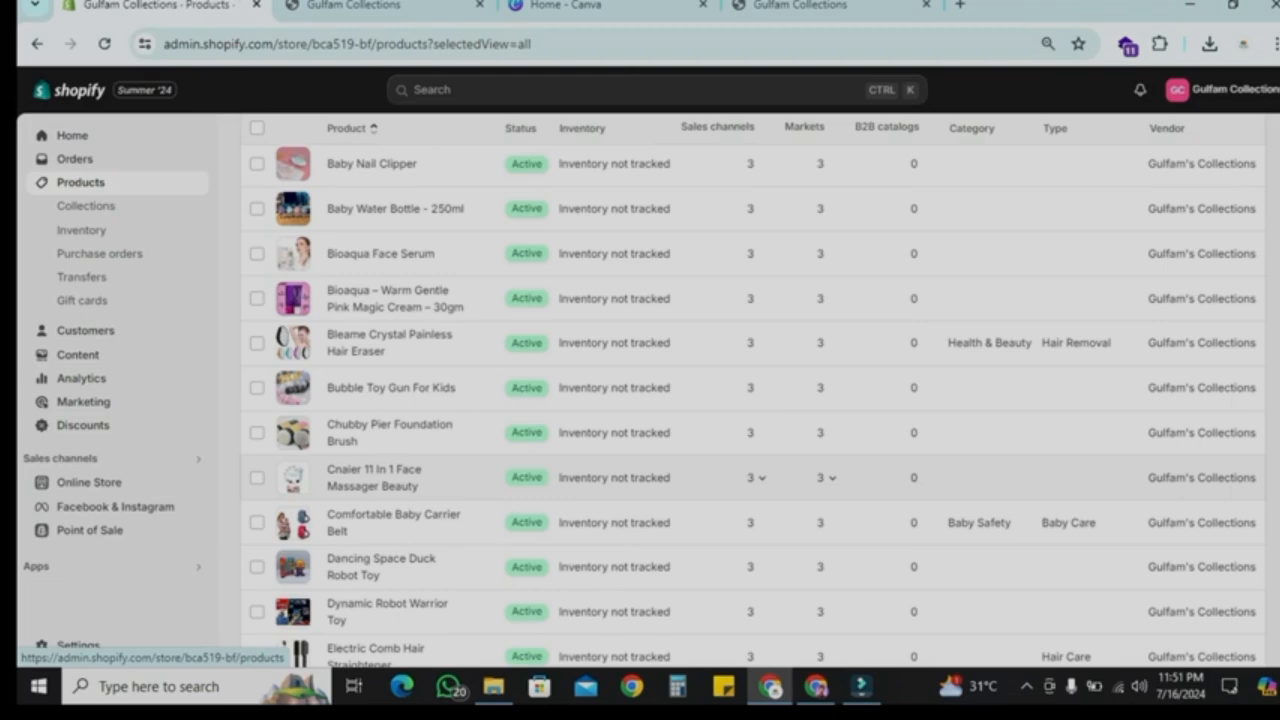
pyautogui.scroll(4, 750, 400)
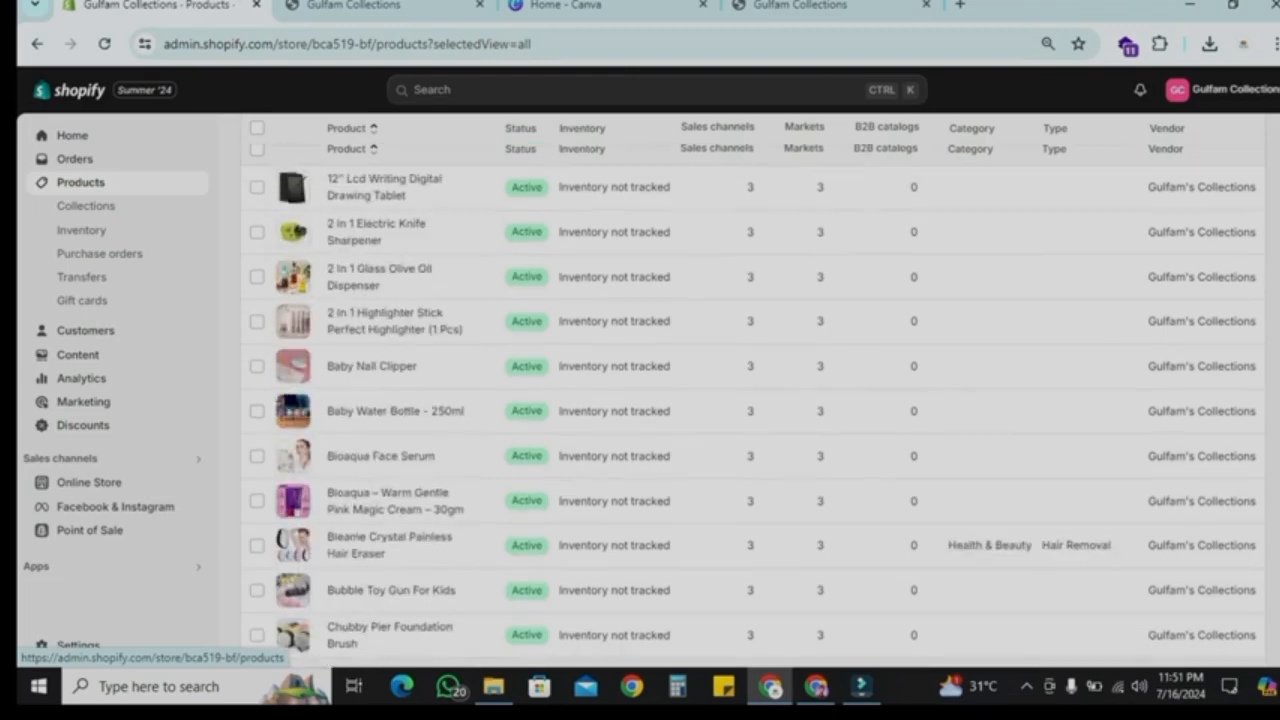
pyautogui.scroll(-12, 750, 400)
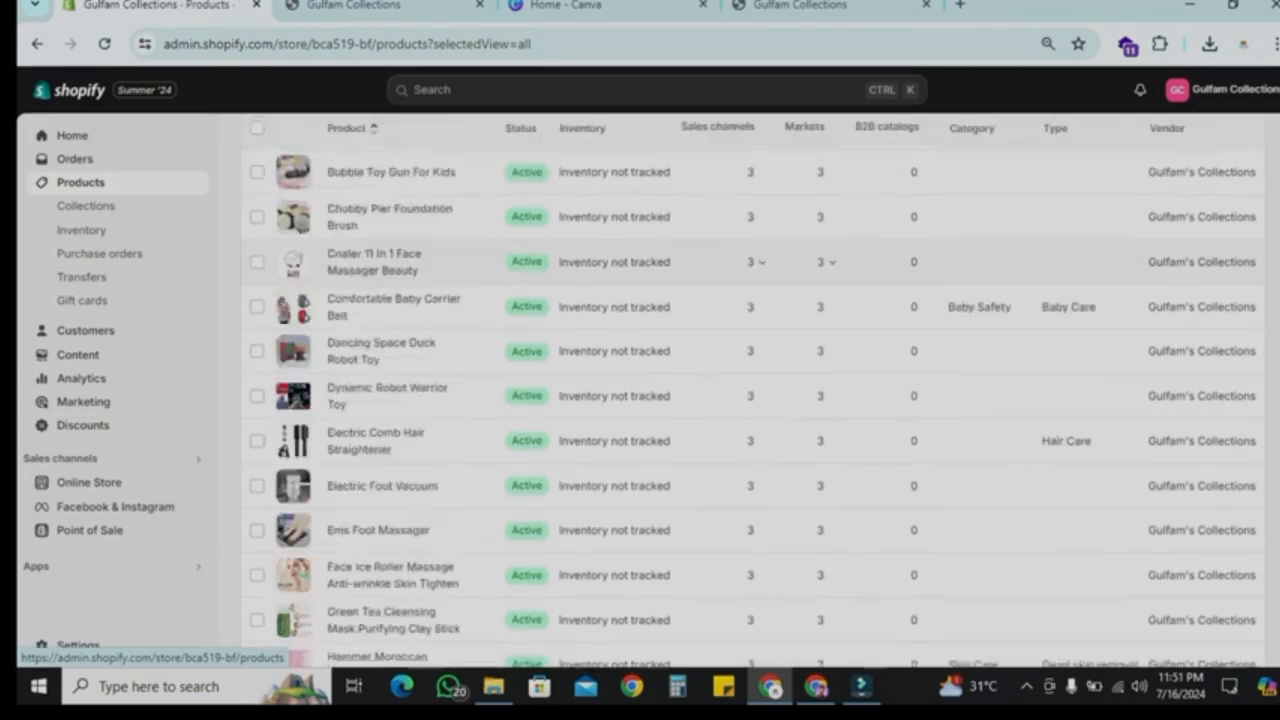
pyautogui.scroll(12, 750, 400)
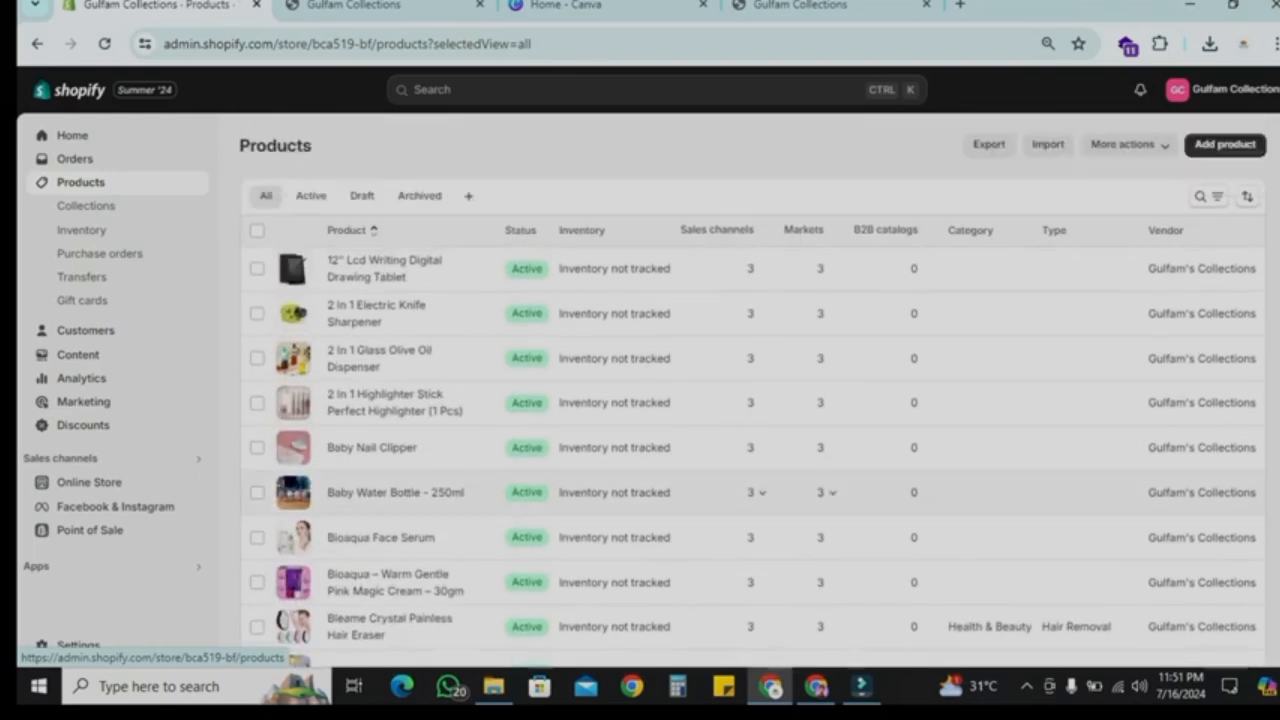
pyautogui.click(257, 230)
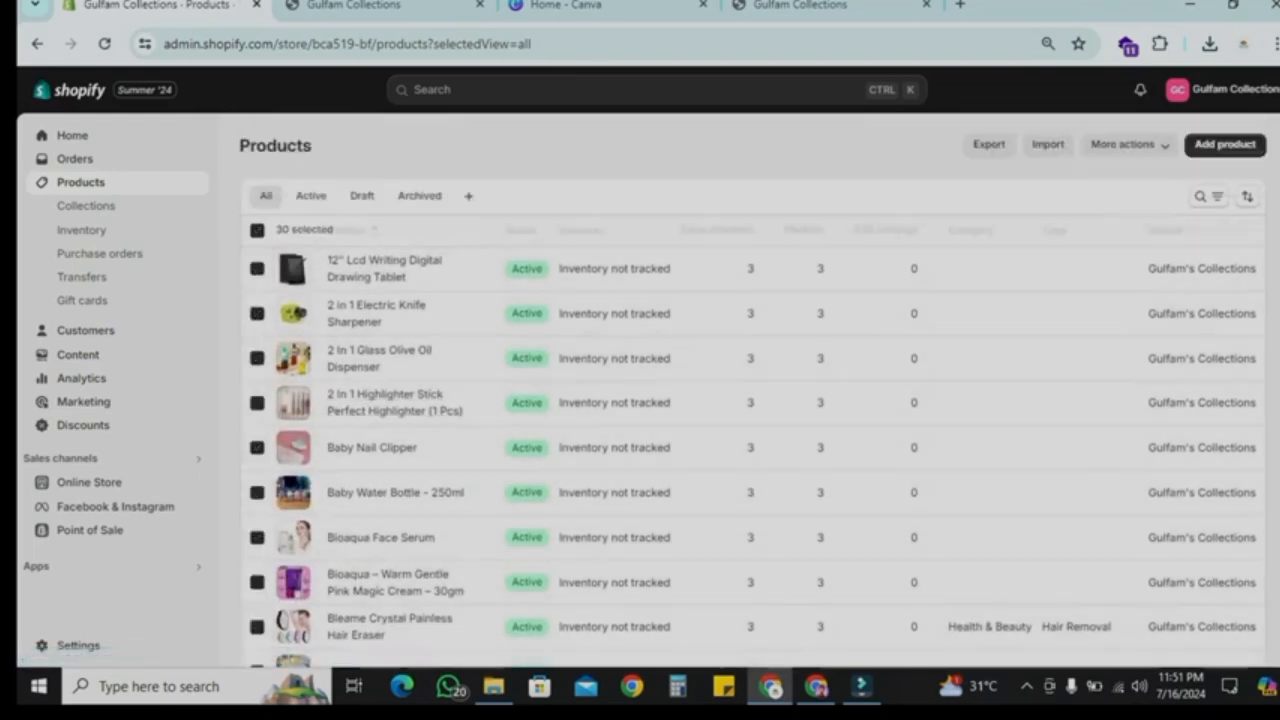
pyautogui.click(257, 230)
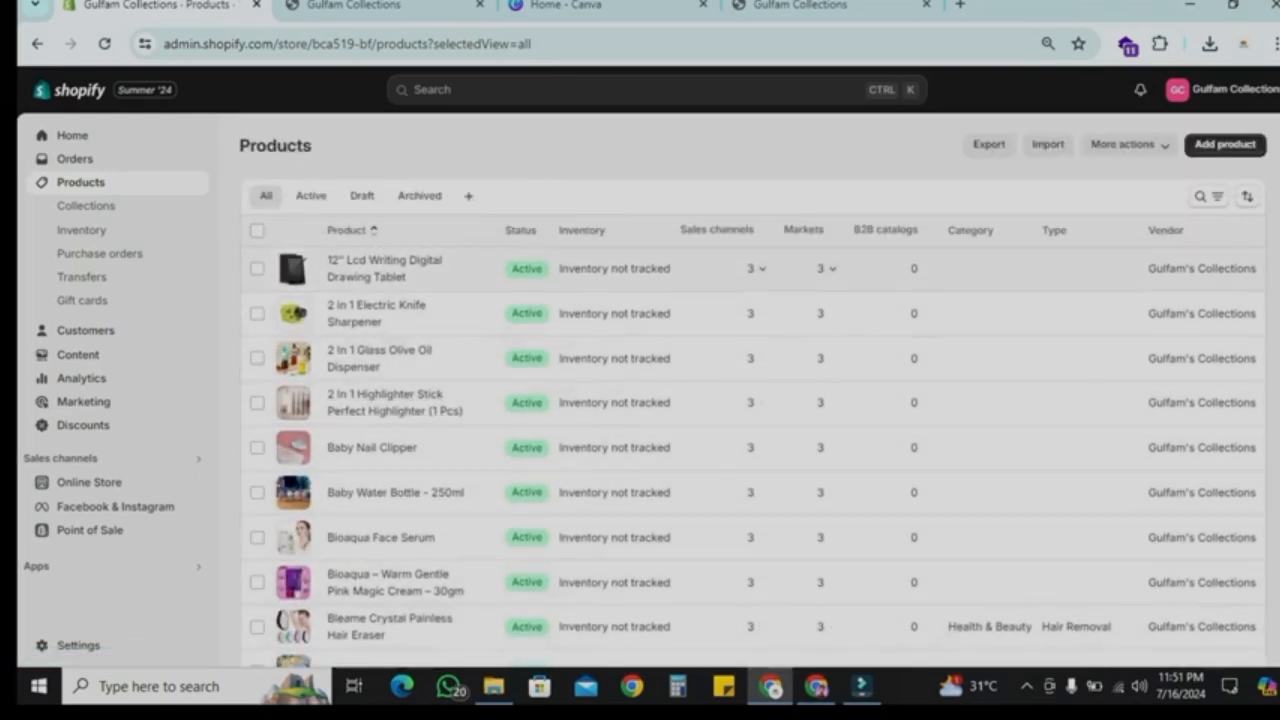
pyautogui.click(1048, 144)
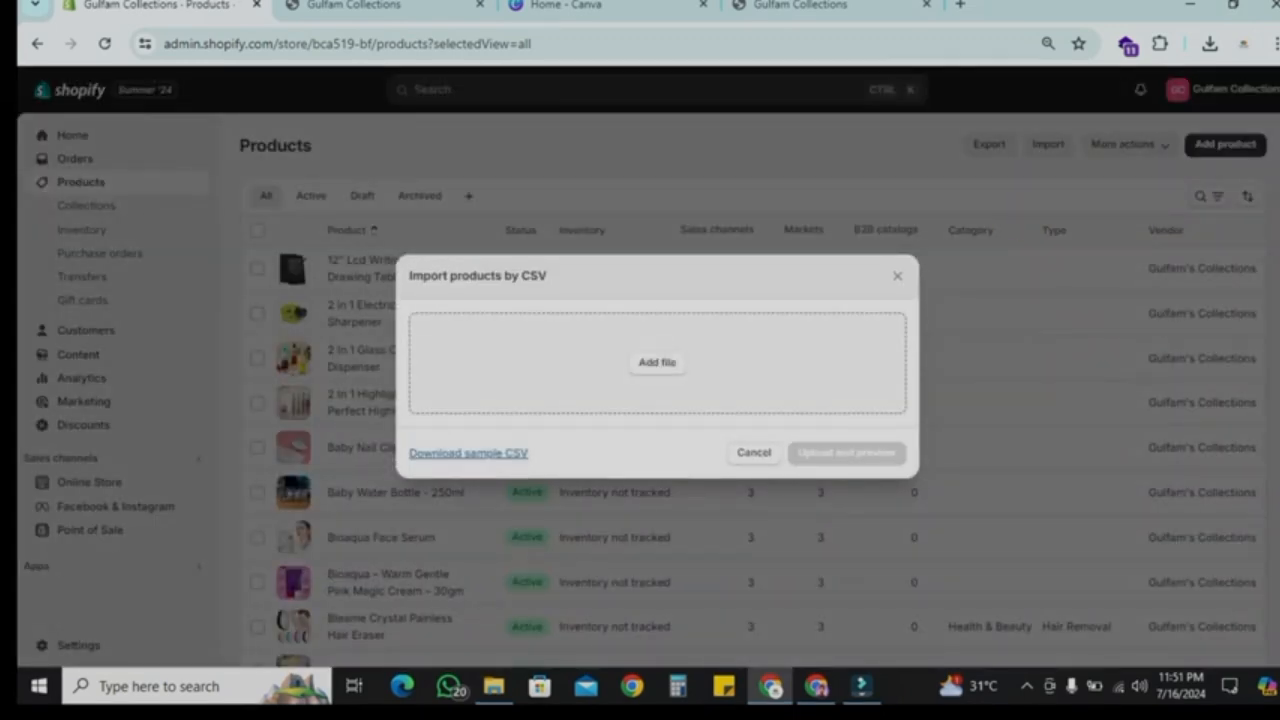
pyautogui.click(657, 362)
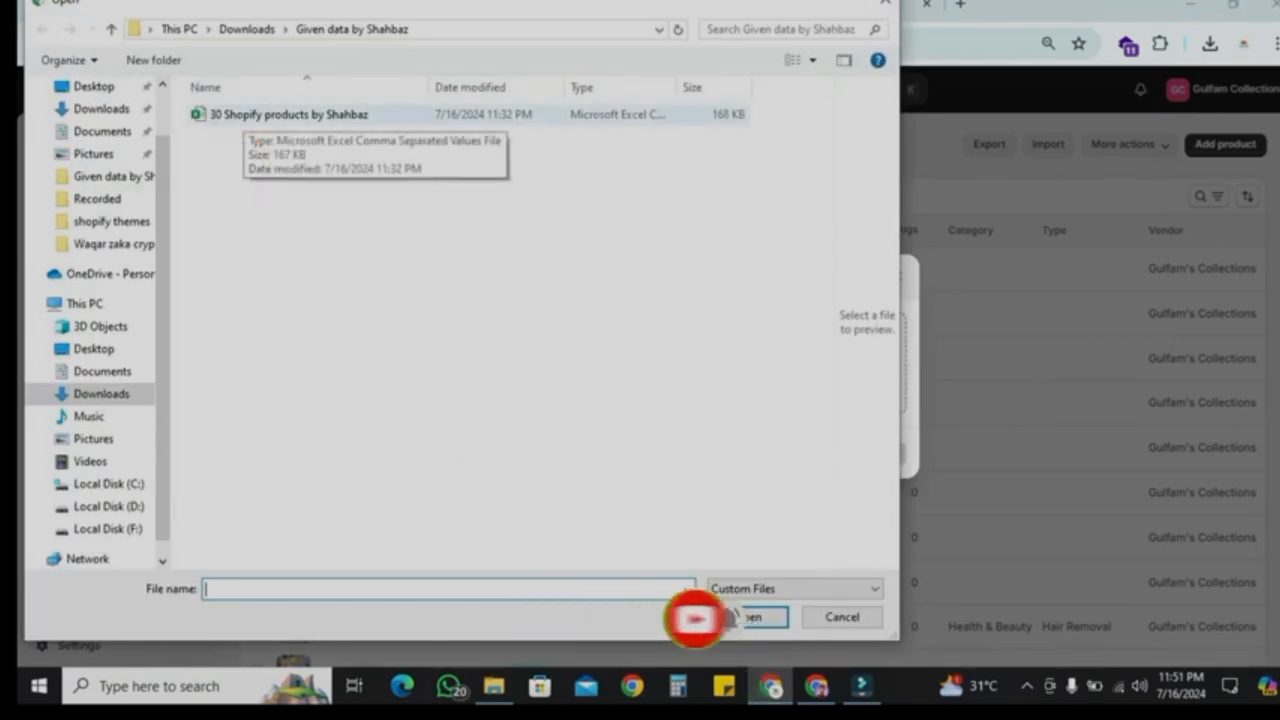
pyautogui.click(243, 115)
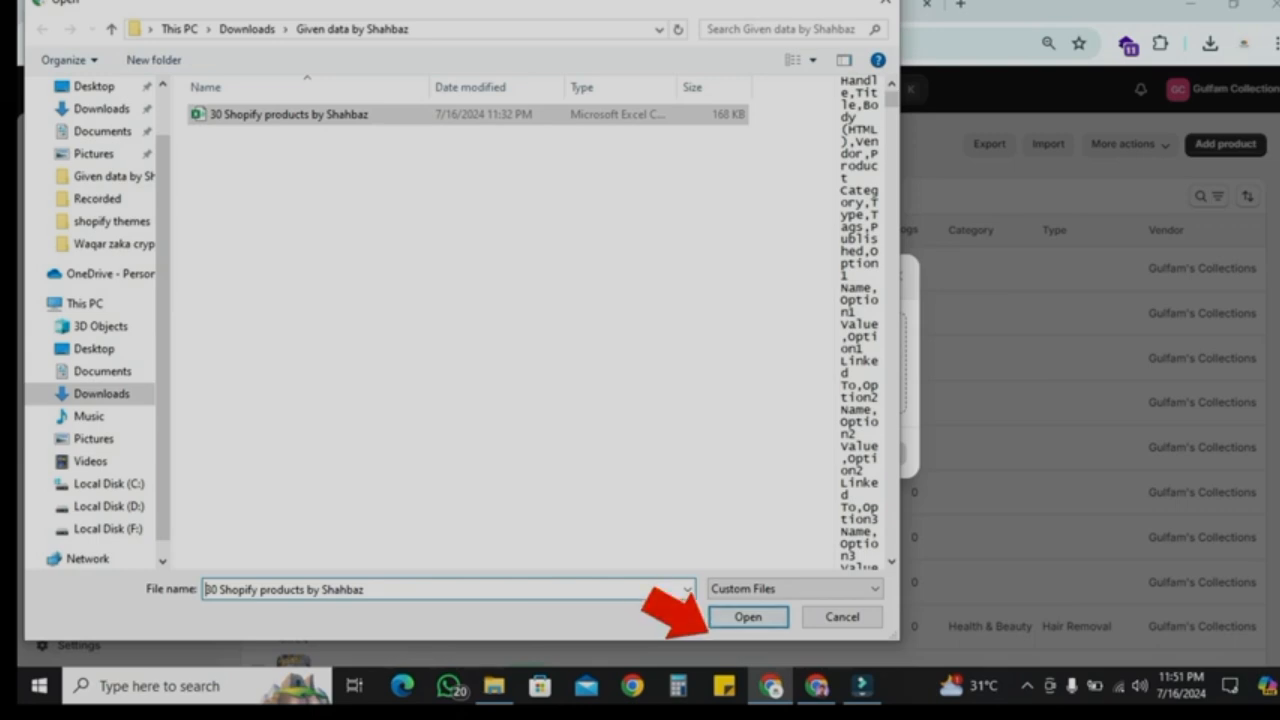
pyautogui.press('Return')
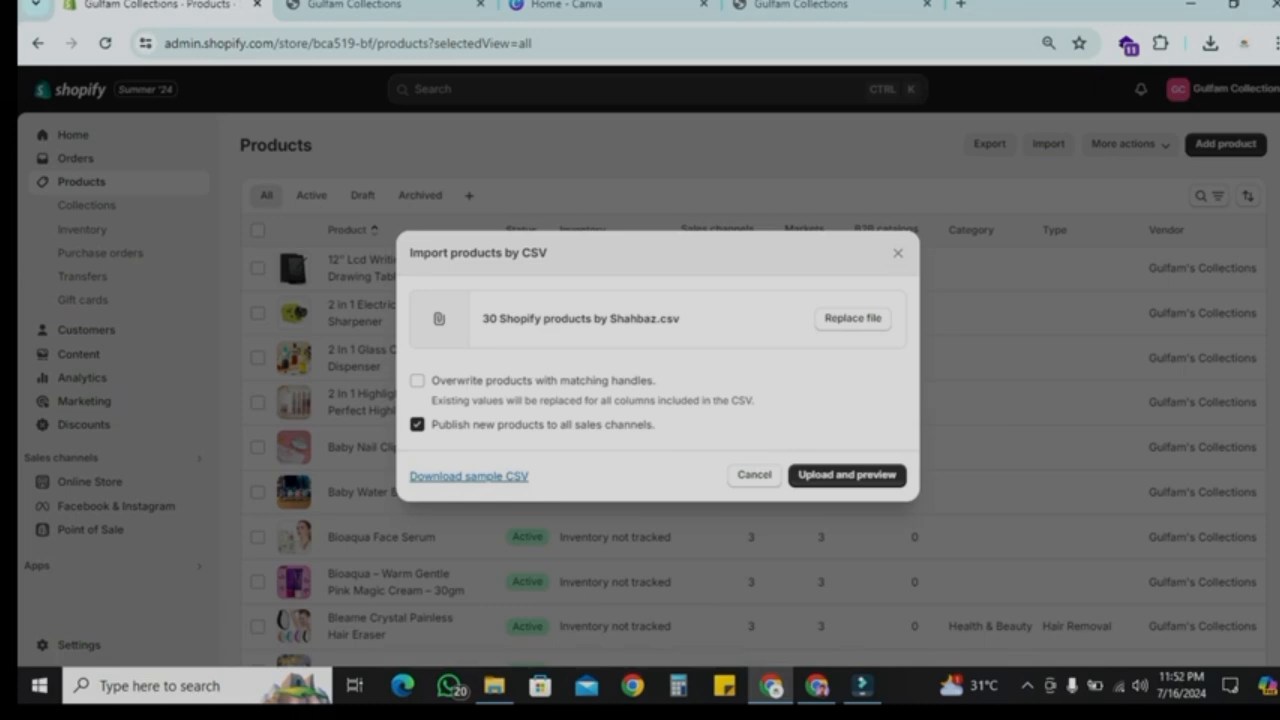
pyautogui.click(898, 253)
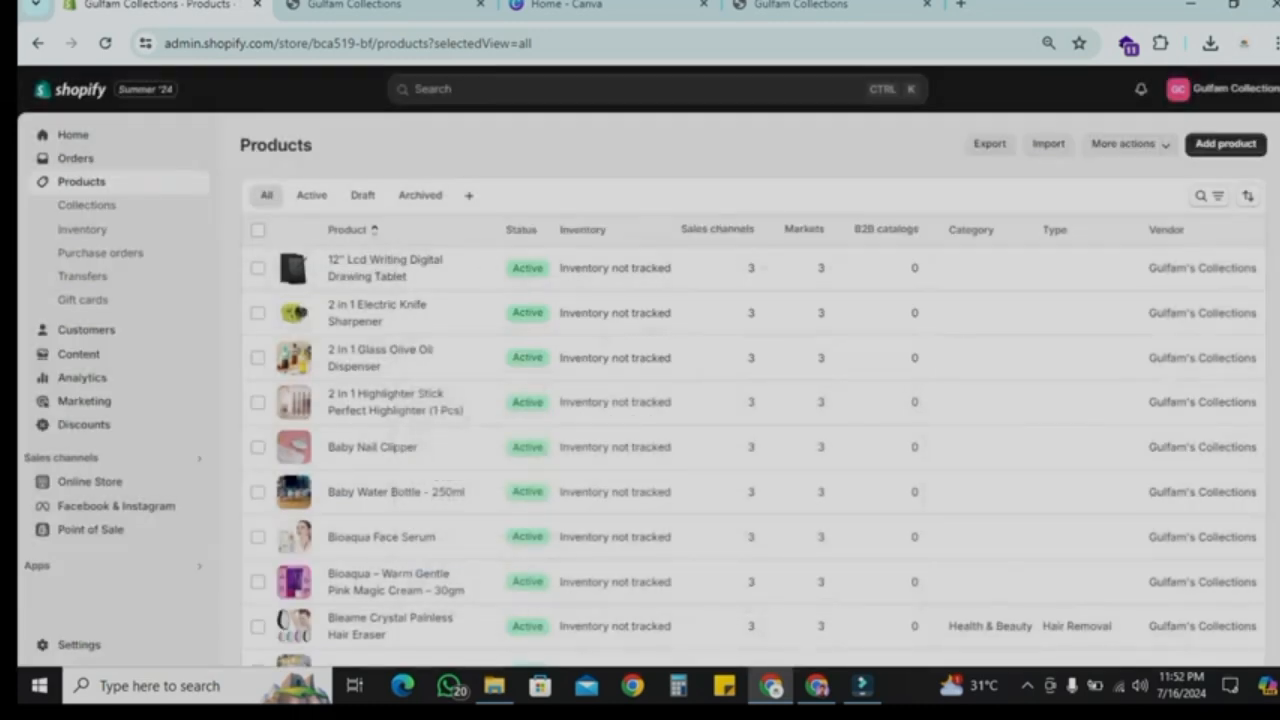
# Step: Select all products in the product list and open them in the bulk editor
pyautogui.scroll(-5, 457, 537)
pyautogui.scroll(5, 457, 537)
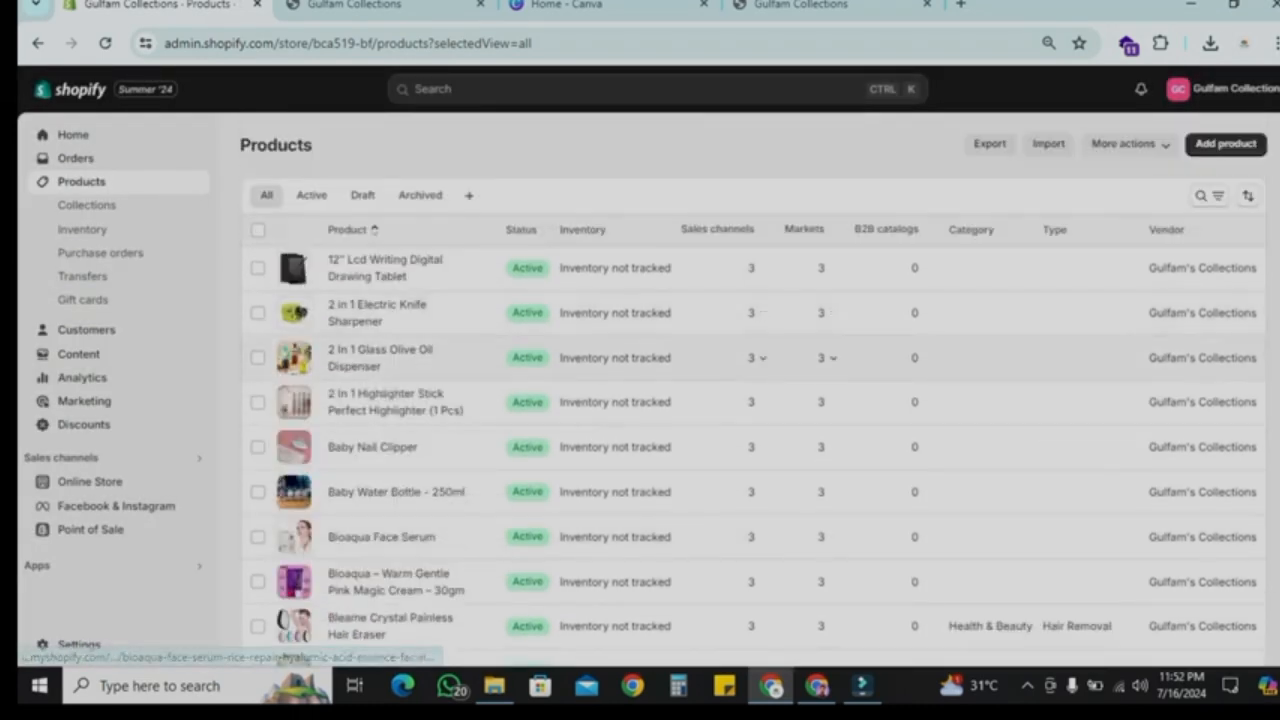
pyautogui.click(258, 229)
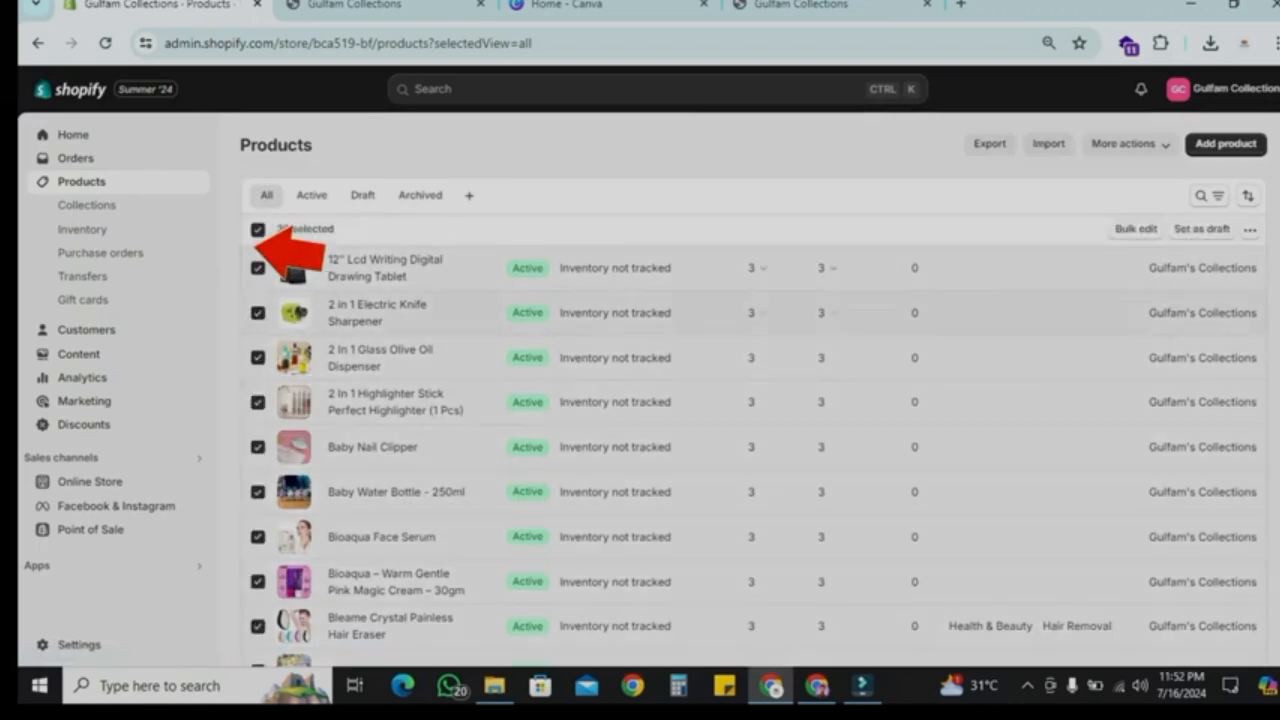
pyautogui.scroll(-1, 396, 457)
pyautogui.scroll(-5, 396, 457)
pyautogui.scroll(6, 396, 457)
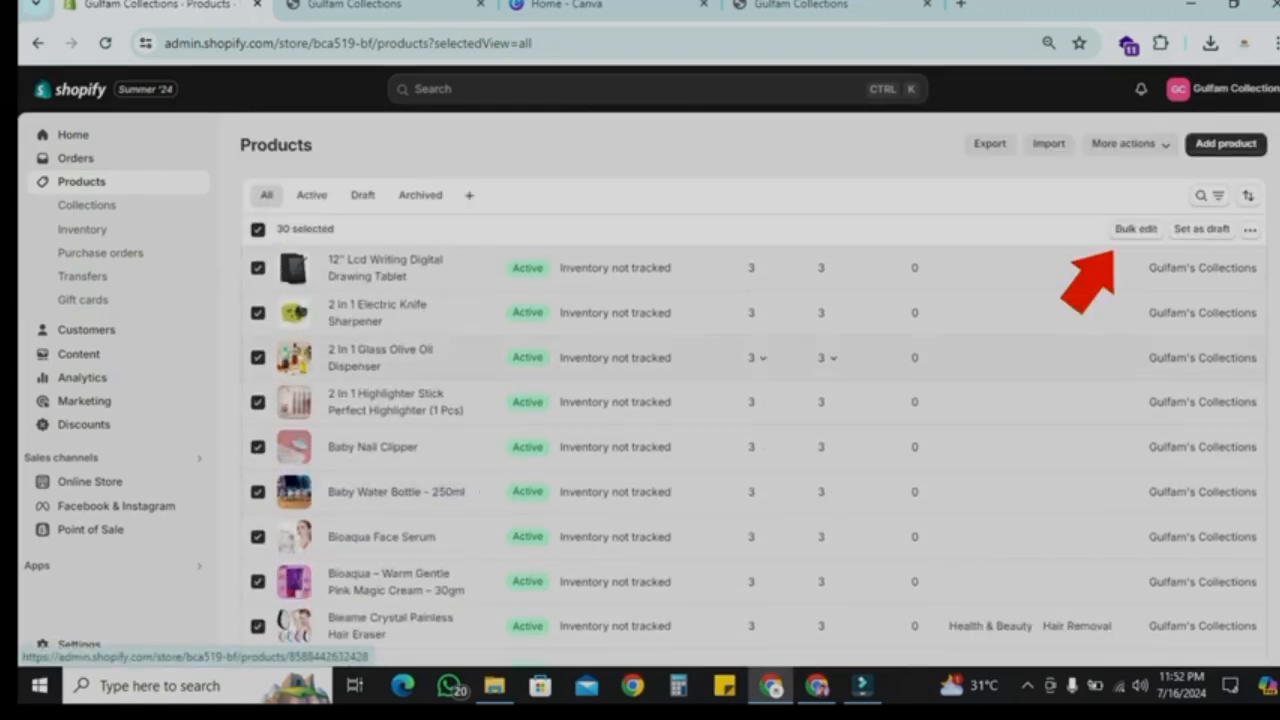
pyautogui.click(1136, 229)
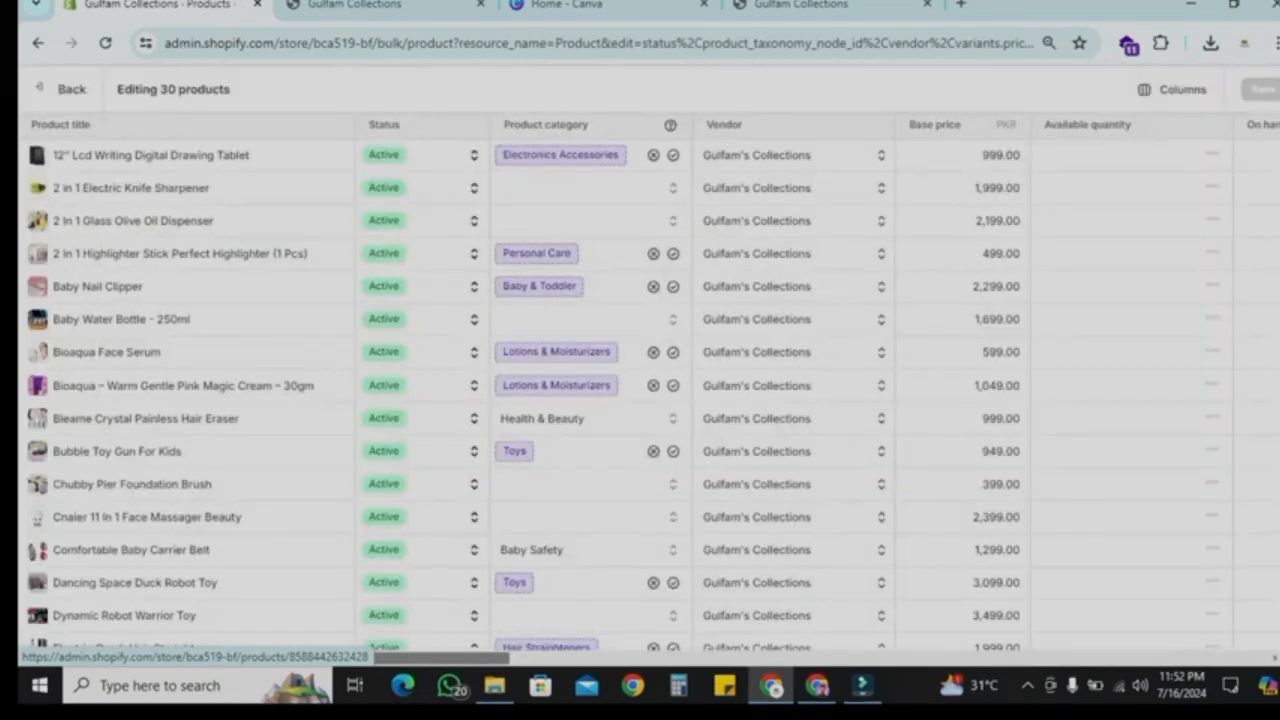
# Step: Change the first product's vendor to Apna mall in the bulk editor
pyautogui.scroll(-3, 620, 395)
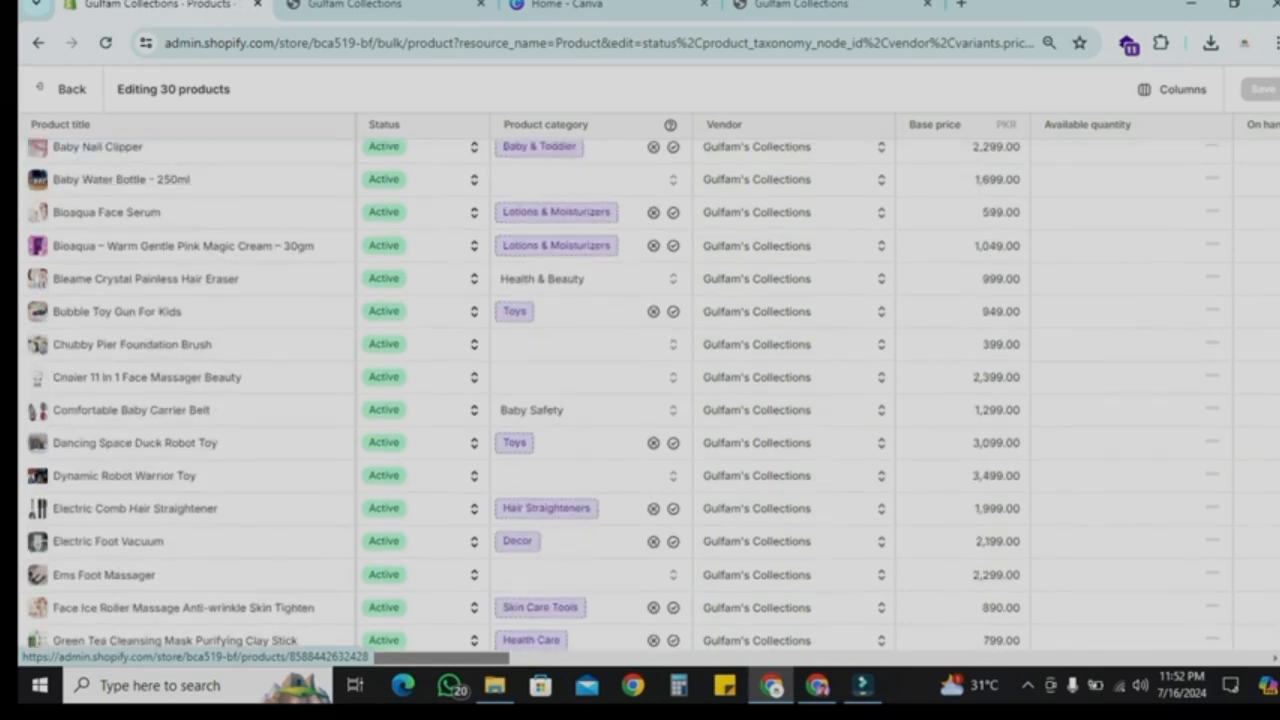
pyautogui.scroll(2, 620, 395)
pyautogui.hscroll(1, 620, 395)
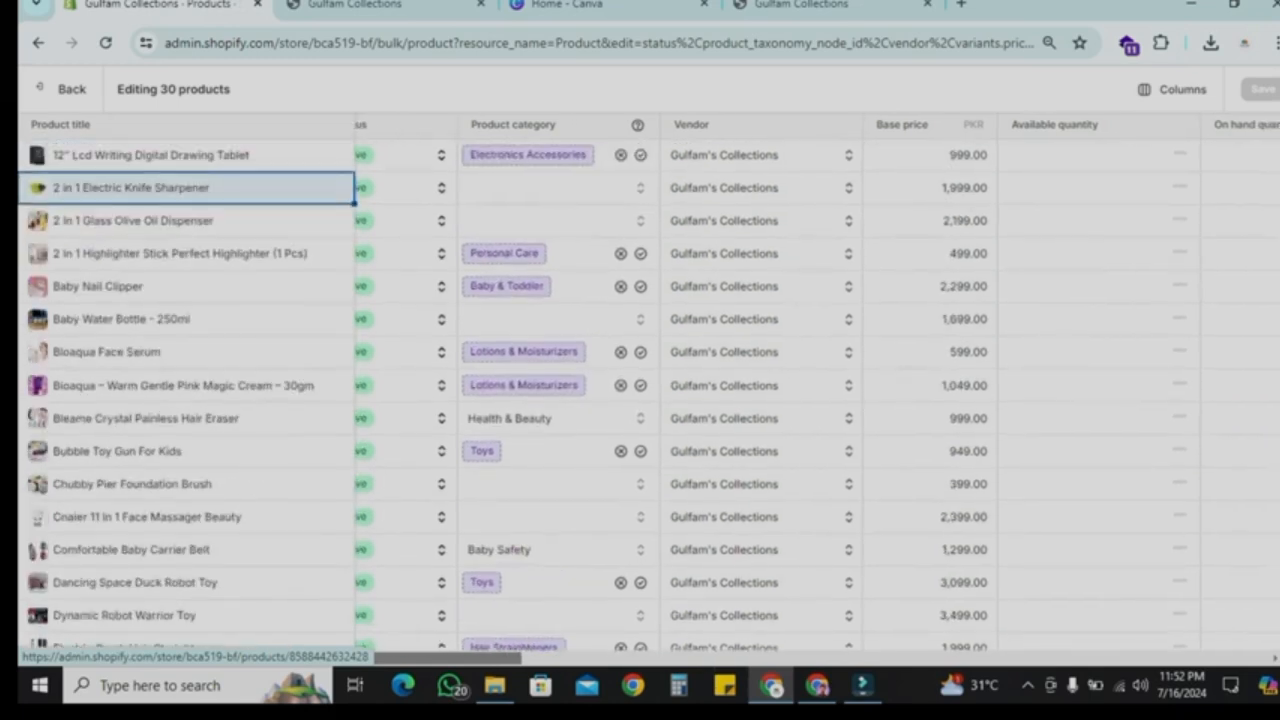
pyautogui.click(752, 155)
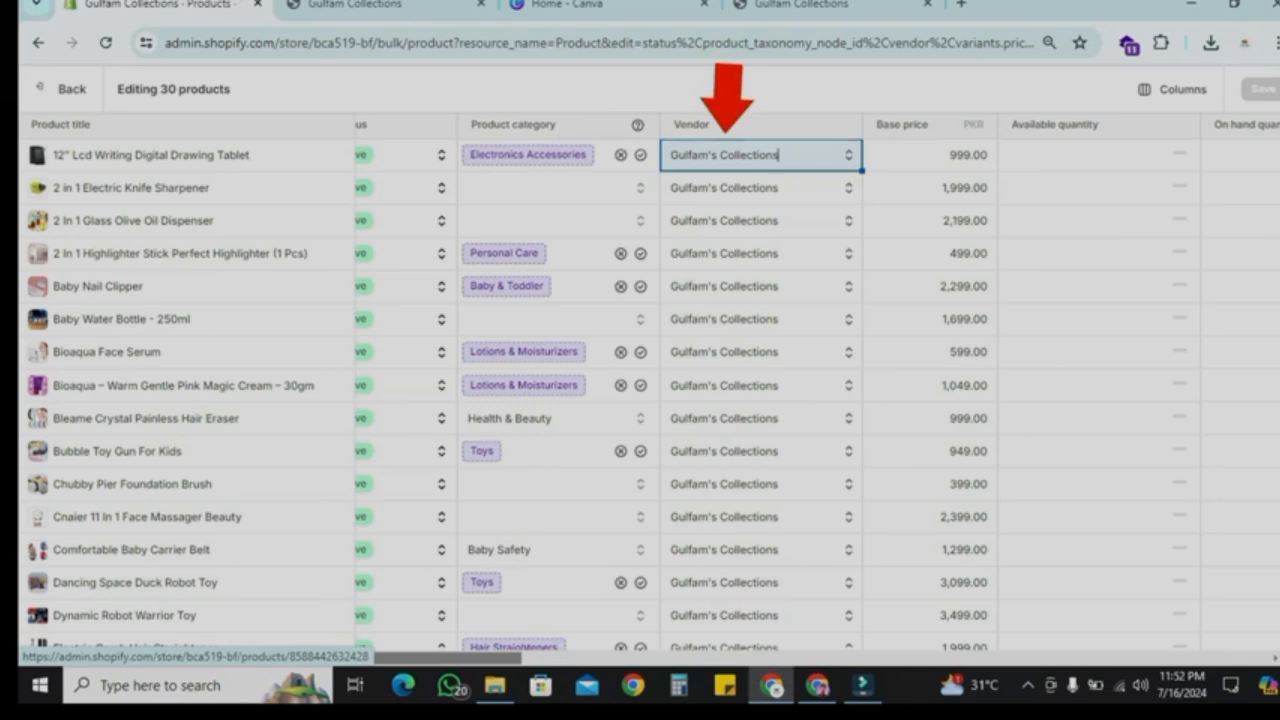
pyautogui.doubleClick(752, 155)
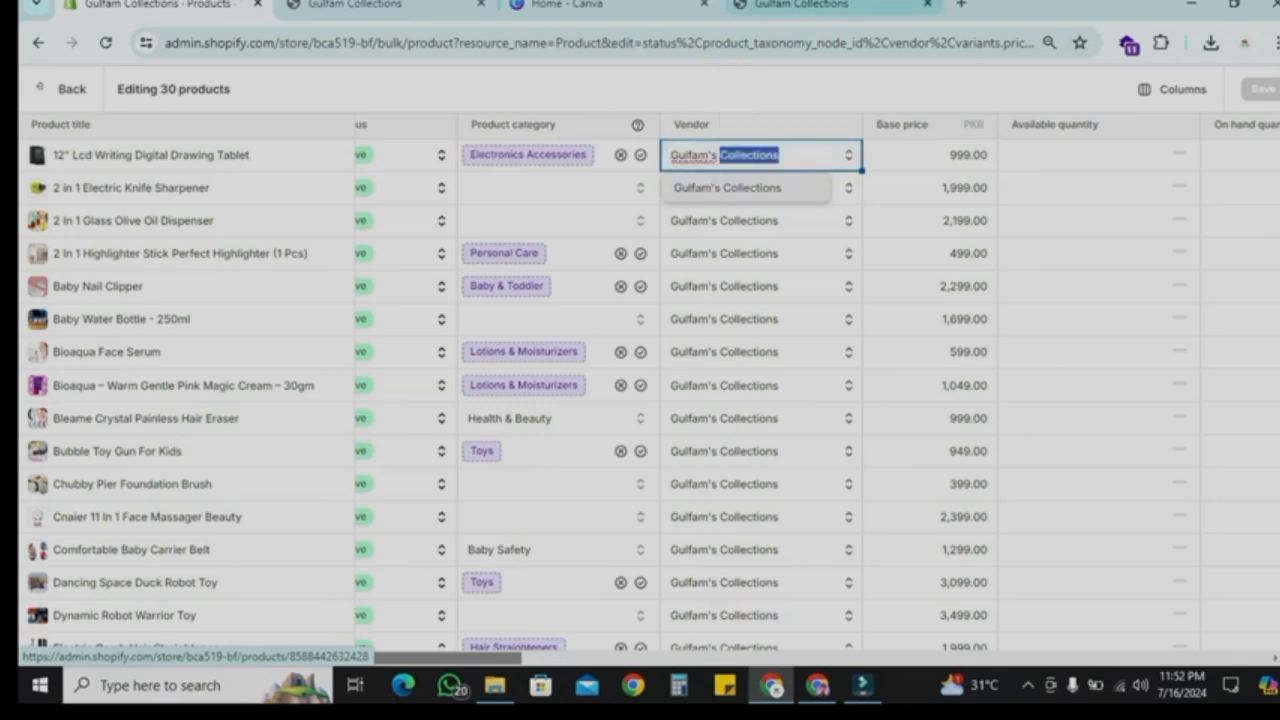
pyautogui.hotkey('ctrl', 'a')
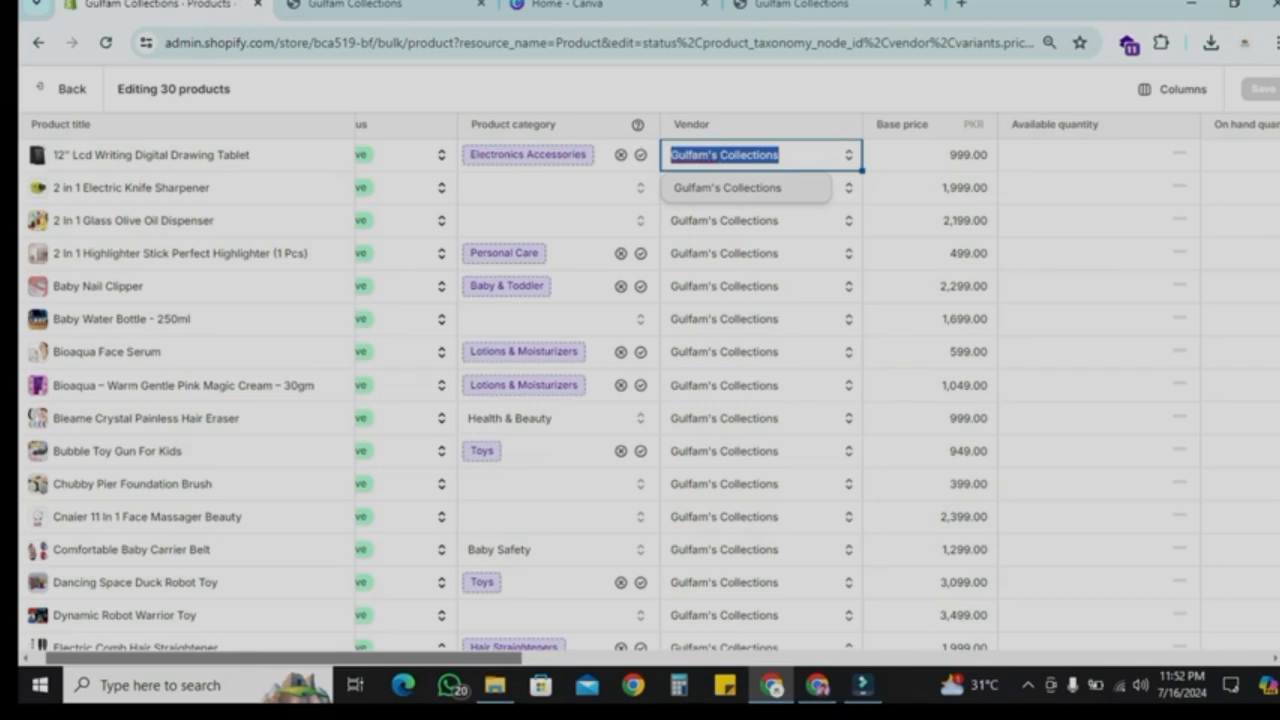
pyautogui.write('Apna mAl')
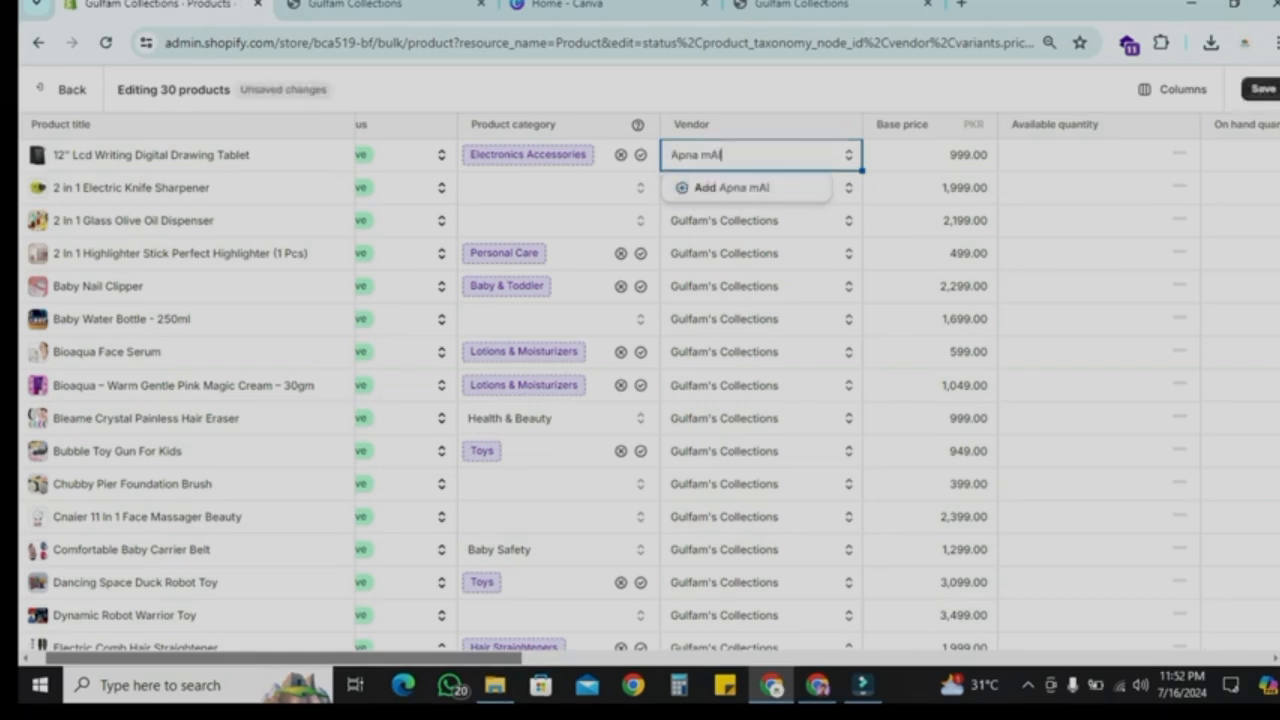
pyautogui.press('BackSpace')
pyautogui.press('BackSpace')
pyautogui.write('all')
pyautogui.press('Return')
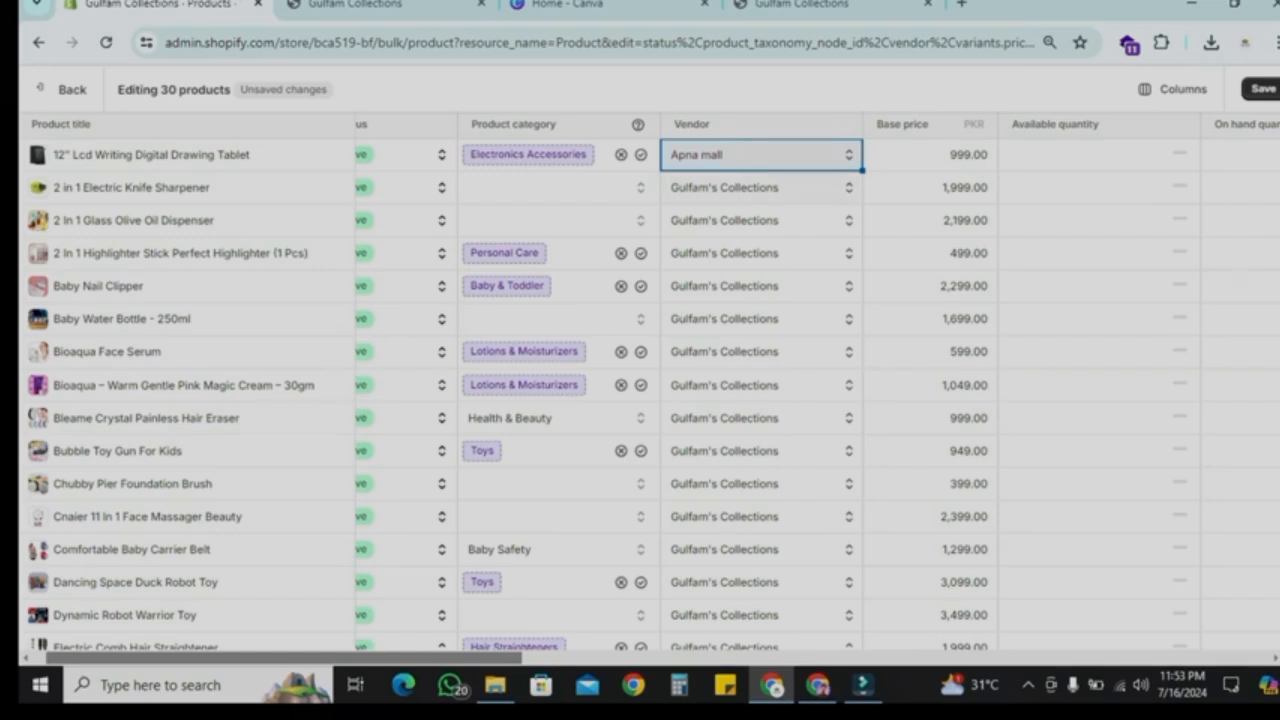
# Step: Copy the Apna mall vendor down to the first ten products and save the bulk edit
pyautogui.moveTo(862, 171); pyautogui.dragTo(848, 451)
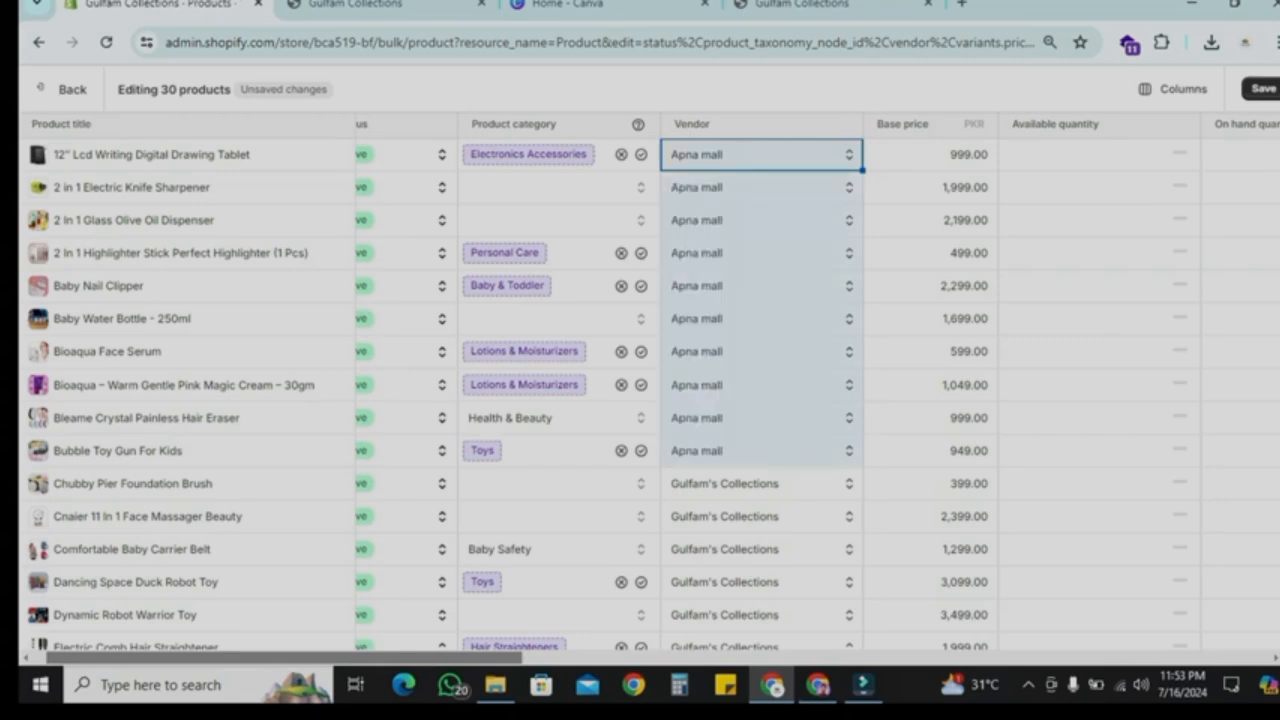
pyautogui.scroll(-5, 600, 394)
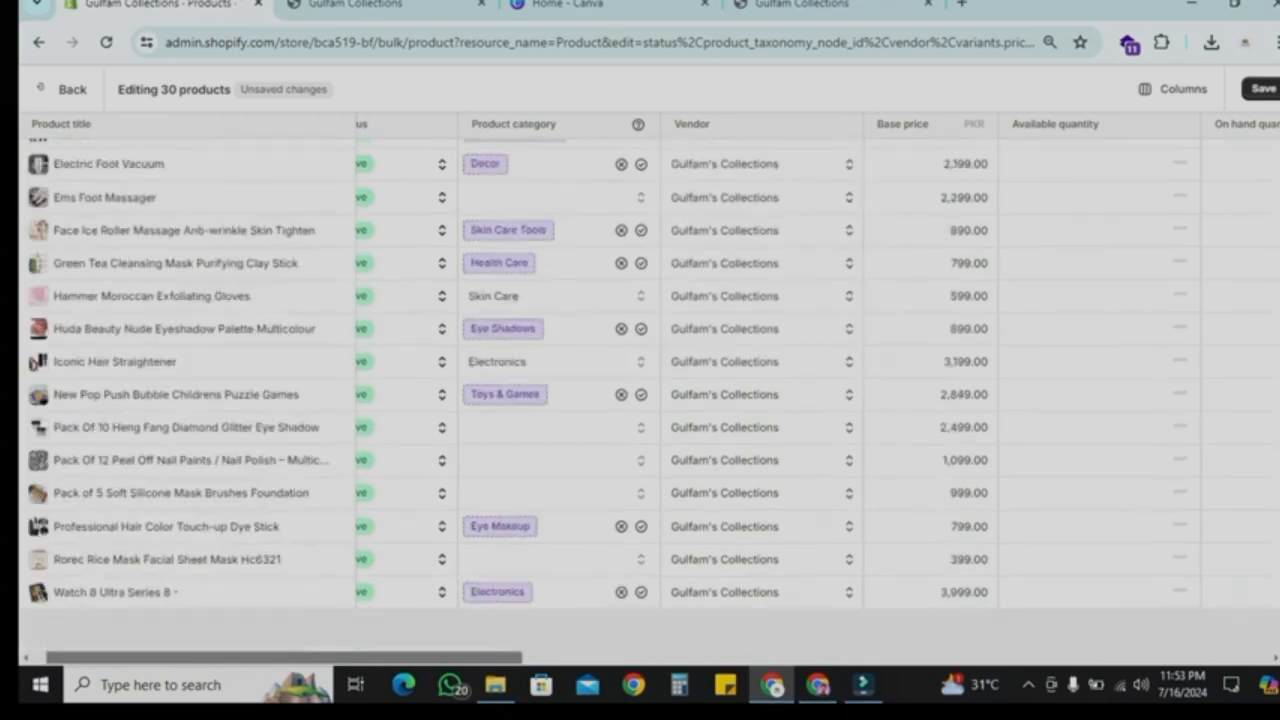
pyautogui.scroll(5, 600, 394)
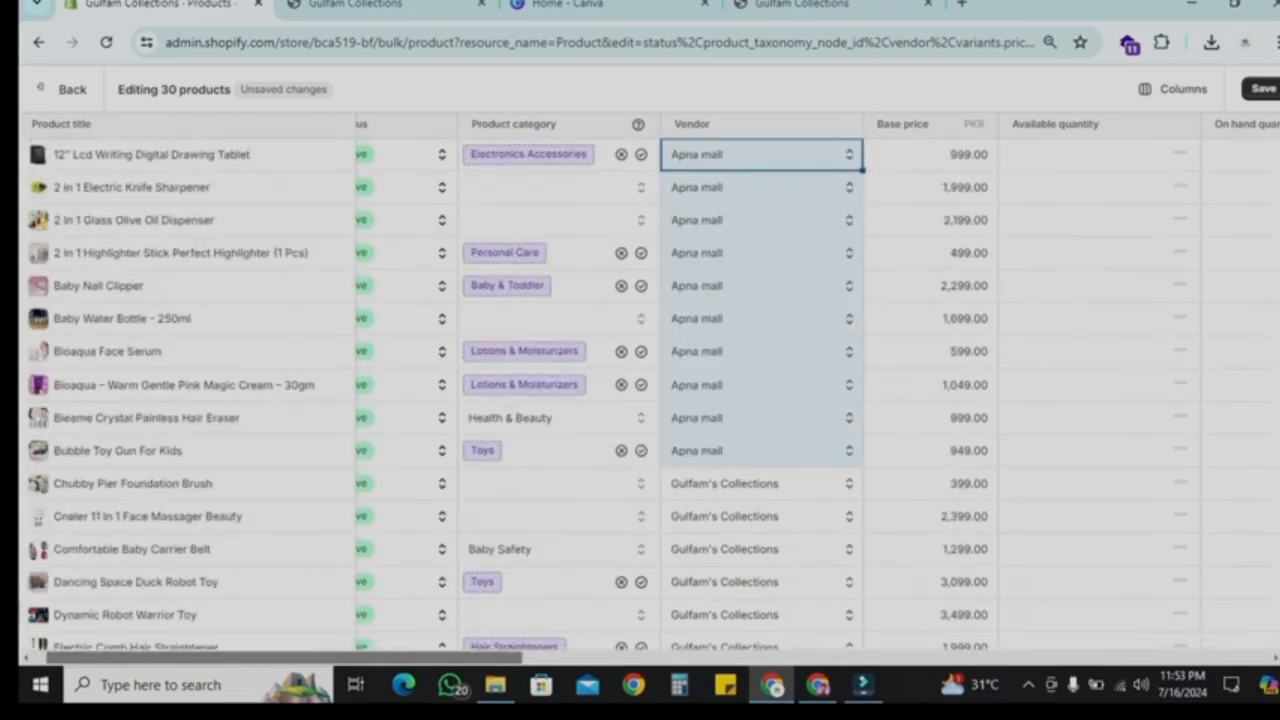
pyautogui.hscroll(1, 660, 394)
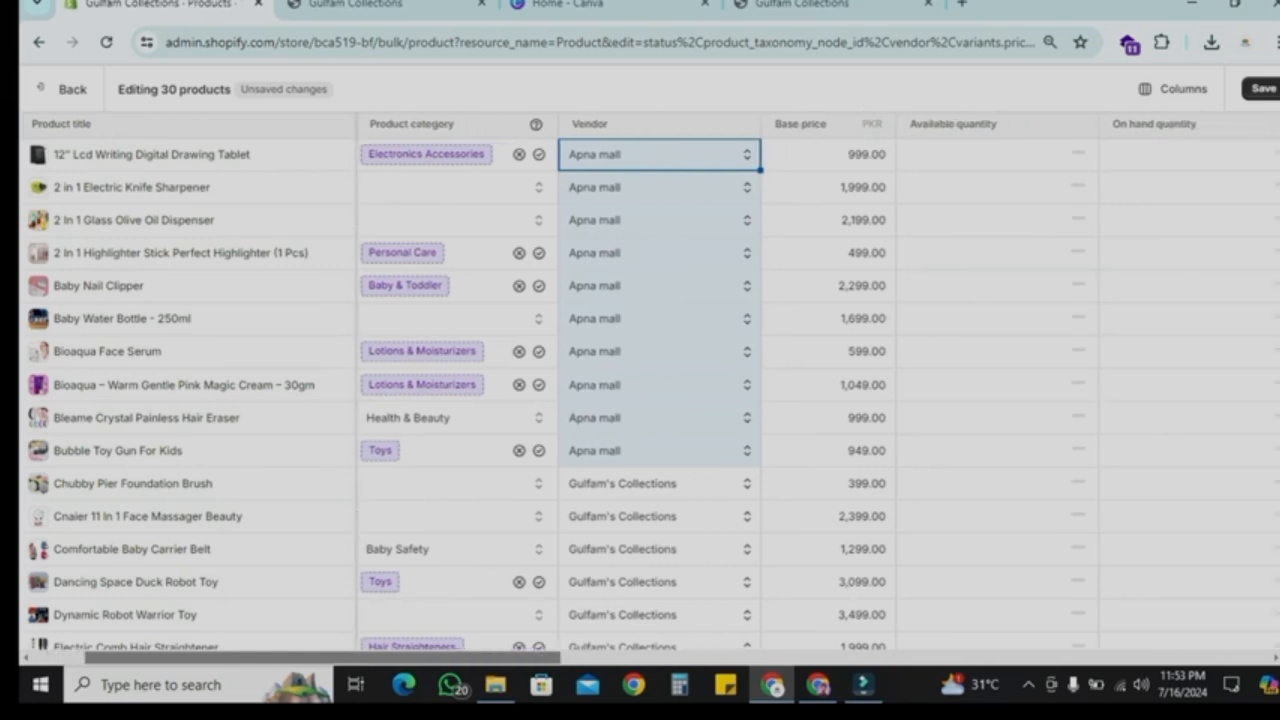
pyautogui.click(802, 155)
pyautogui.click(802, 188)
pyautogui.click(796, 253)
pyautogui.hscroll(4, 796, 253)
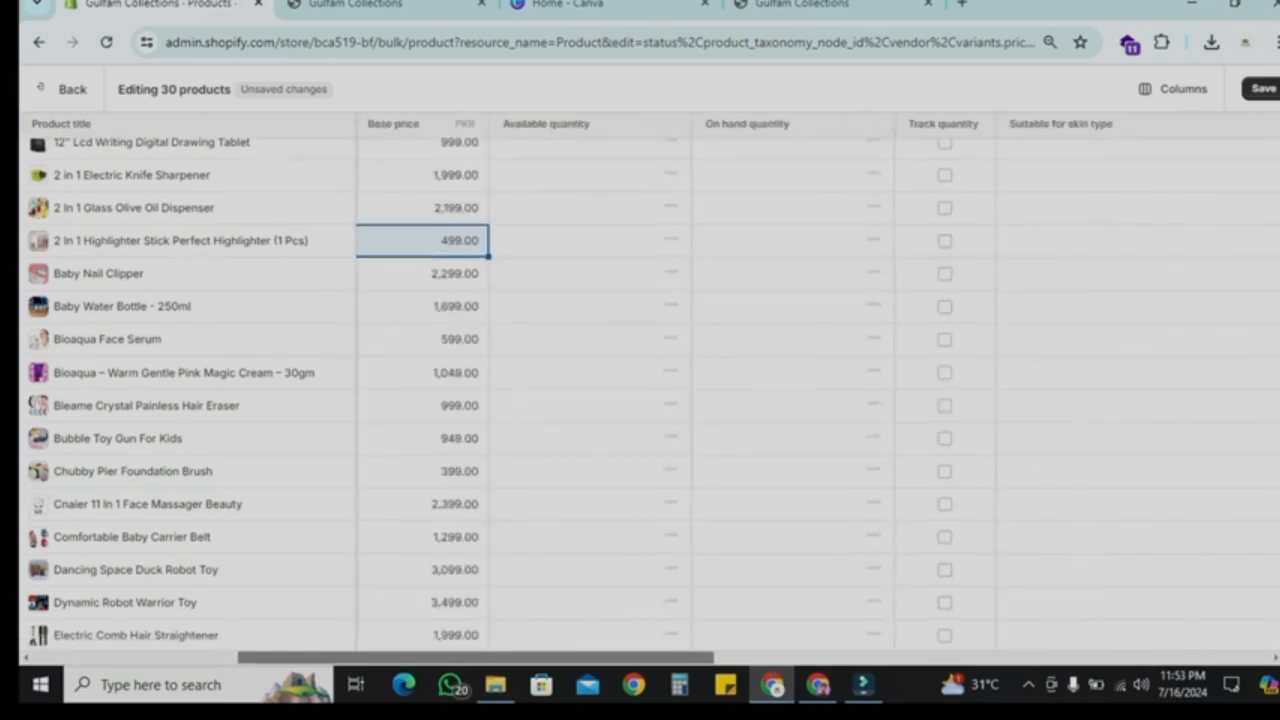
pyautogui.scroll(-2, 490, 395)
pyautogui.scroll(2, 490, 395)
pyautogui.hscroll(-5, 640, 395)
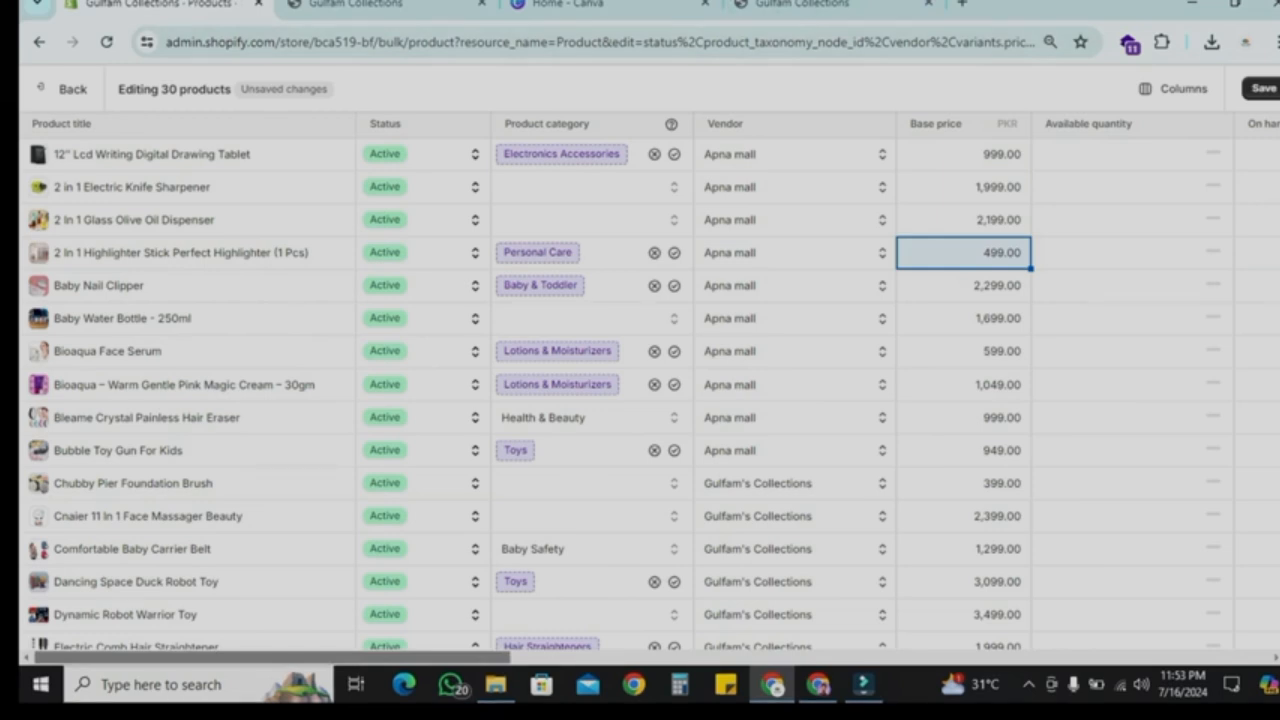
pyautogui.click(1264, 88)
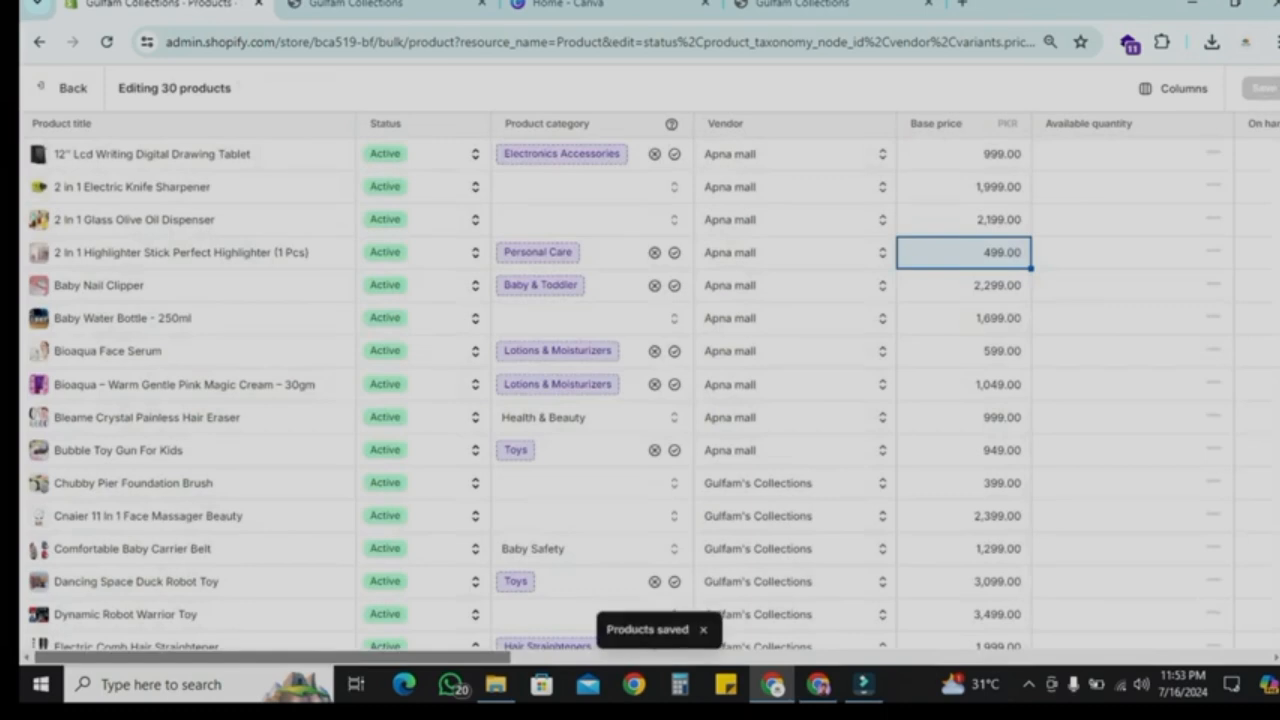
# Step: Open the published multiple-product-theme-by-shahbaz theme in the theme customizer
pyautogui.click(66, 88)
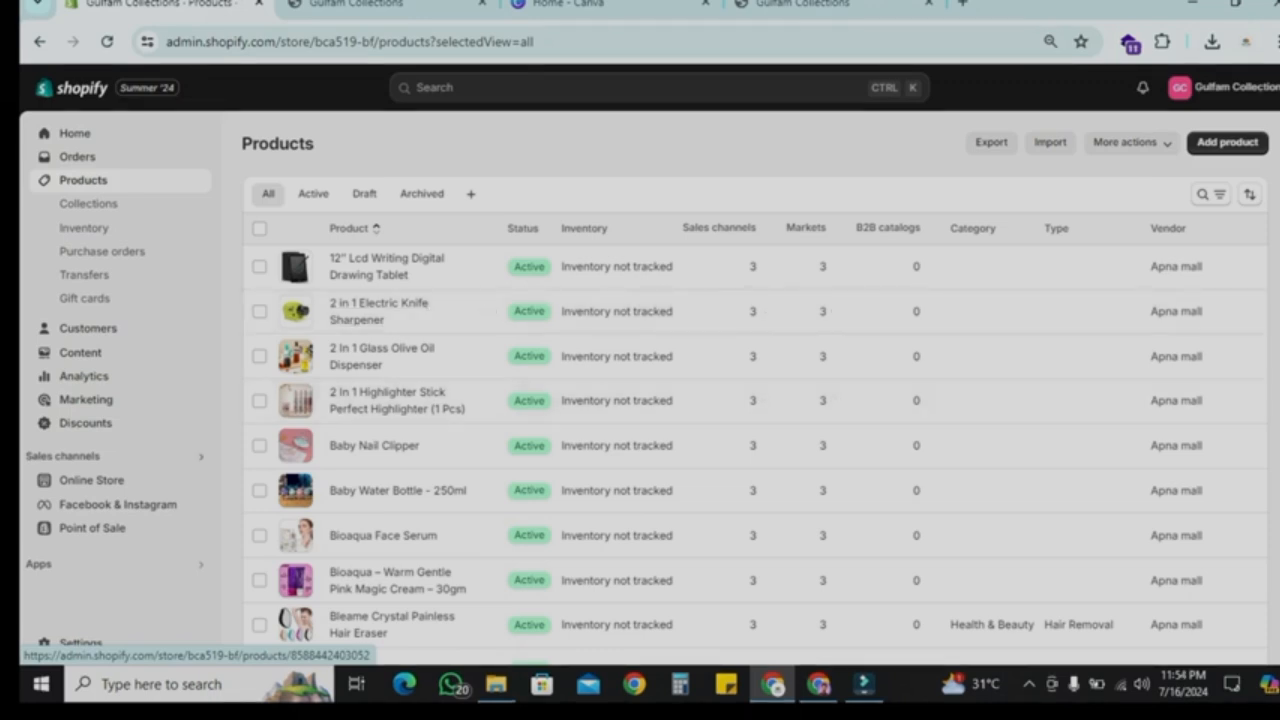
pyautogui.click(91, 480)
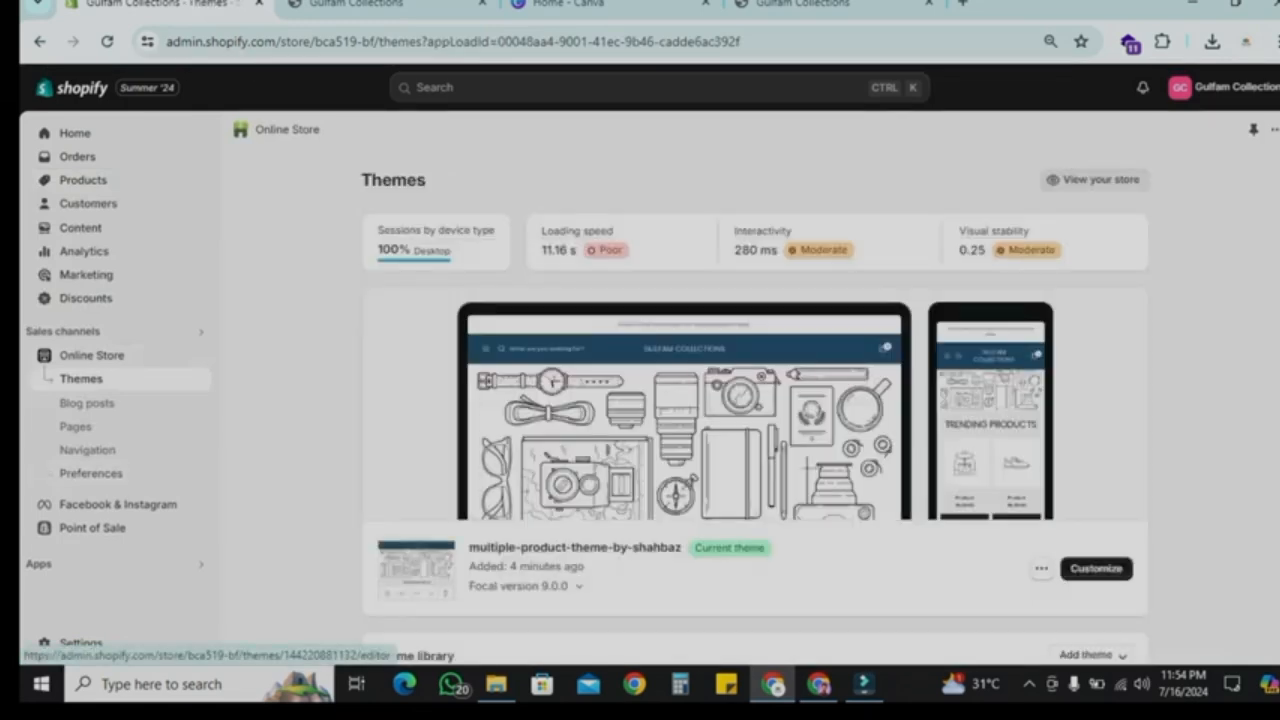
pyautogui.click(1096, 568)
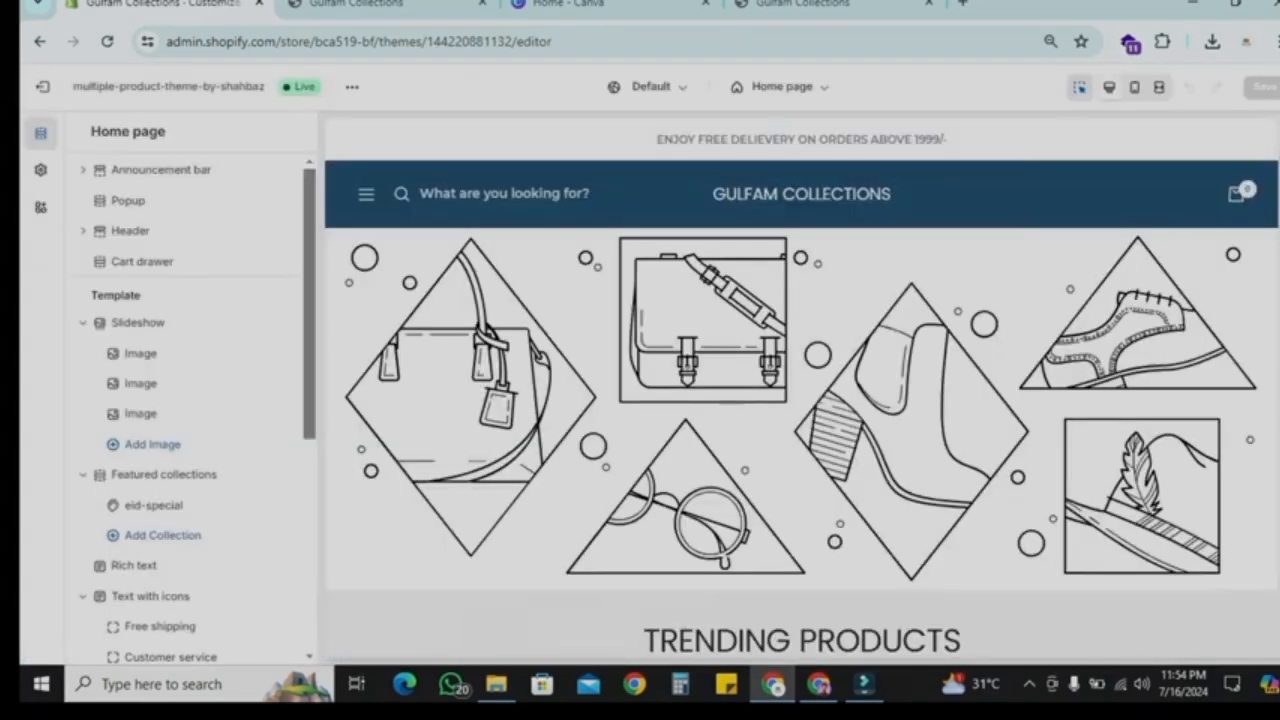
# Step: Remove two of the three image blocks from the home page slideshow
pyautogui.click(140, 353)
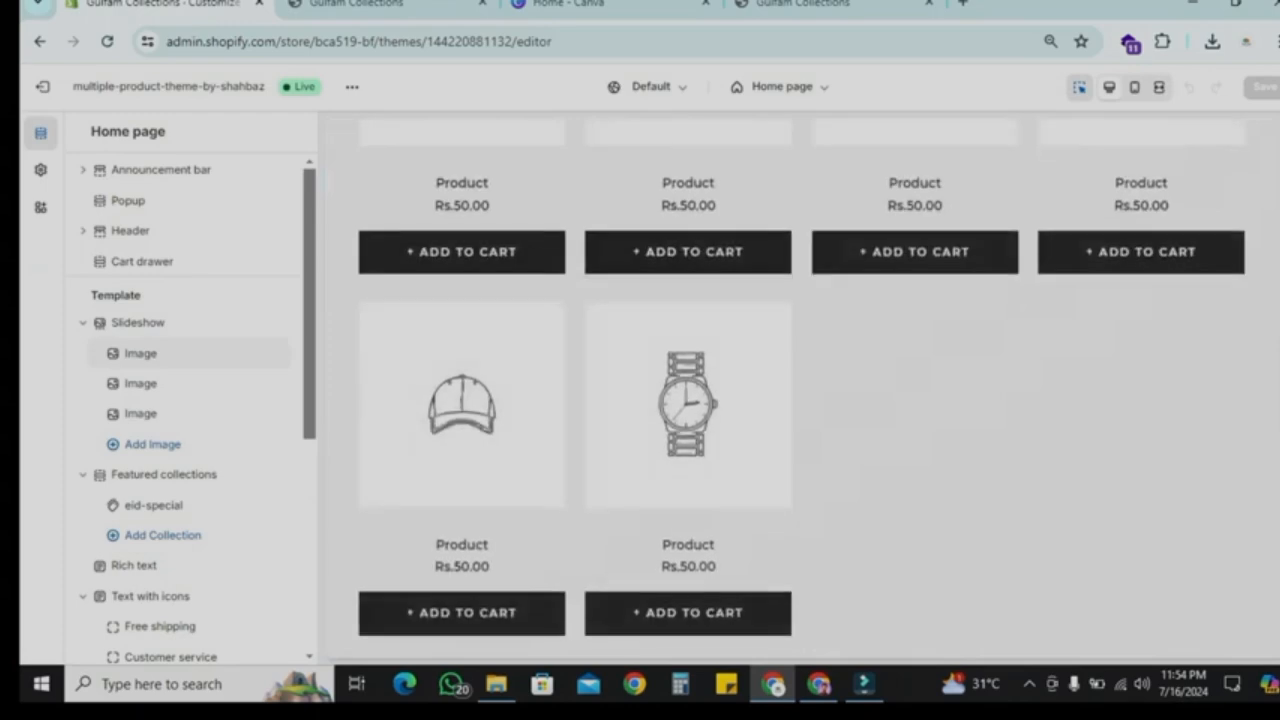
pyautogui.scroll(-10, 802, 400)
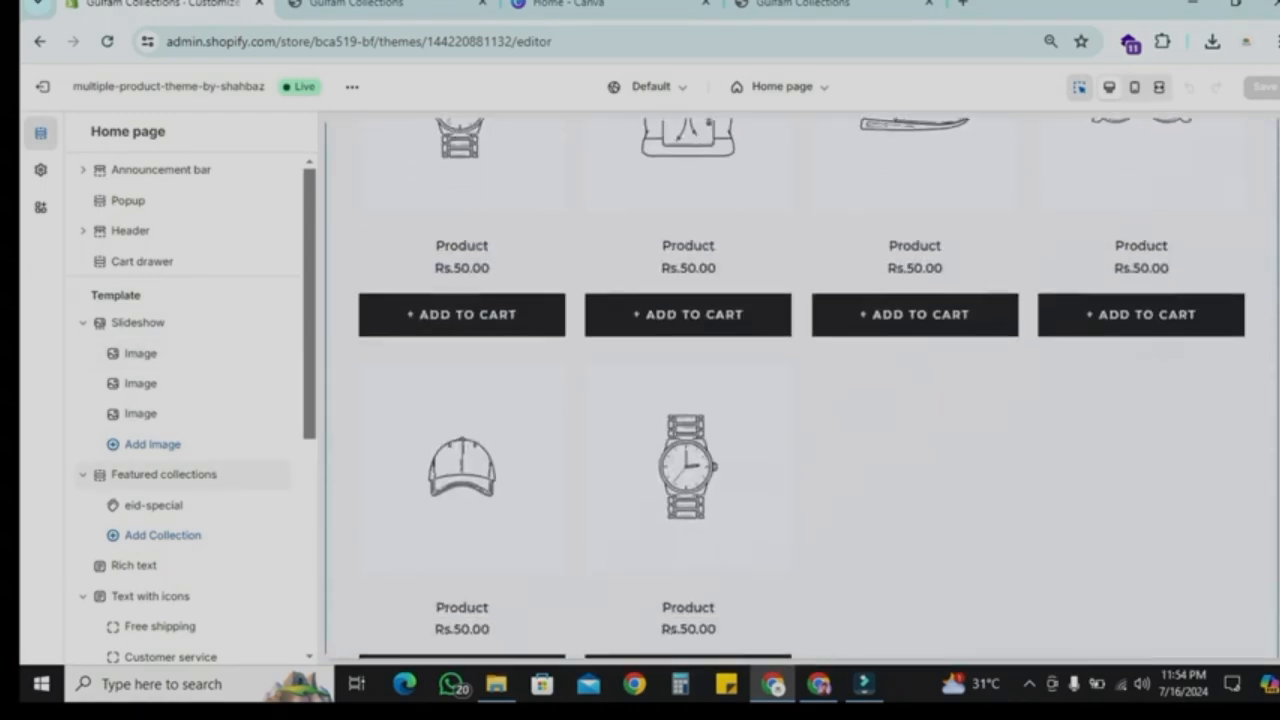
pyautogui.scroll(10, 802, 400)
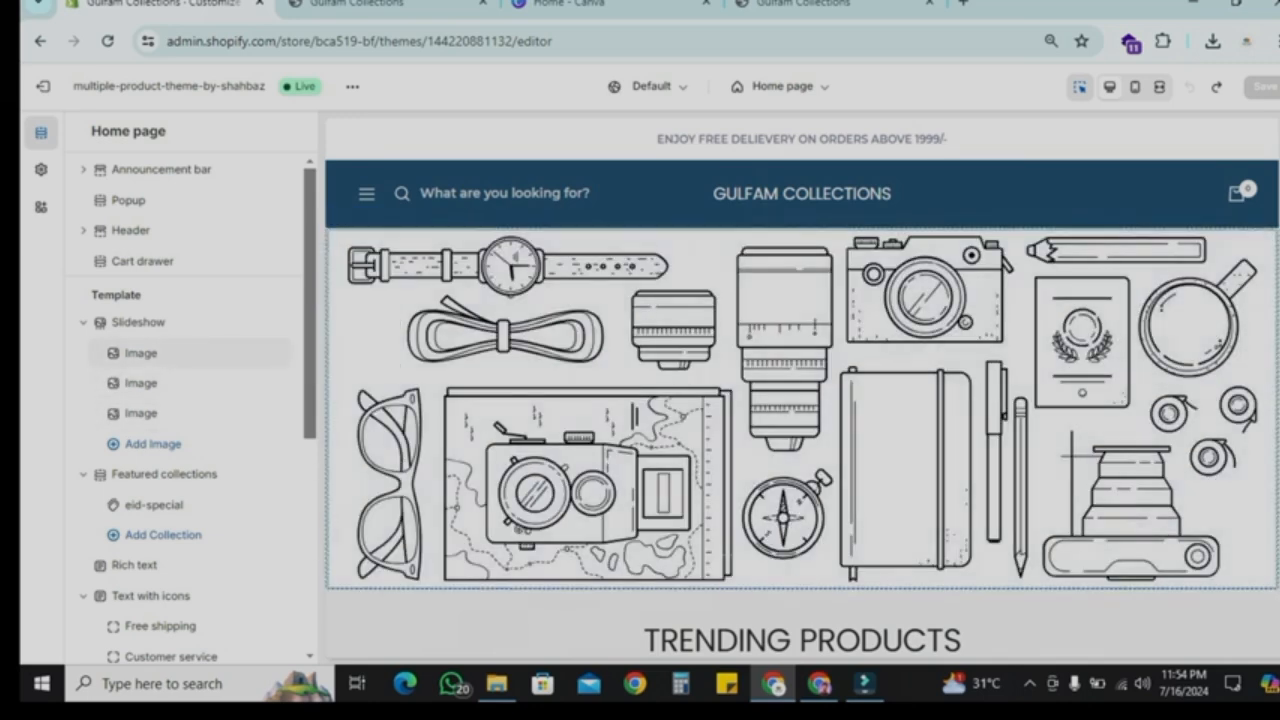
pyautogui.click(255, 383)
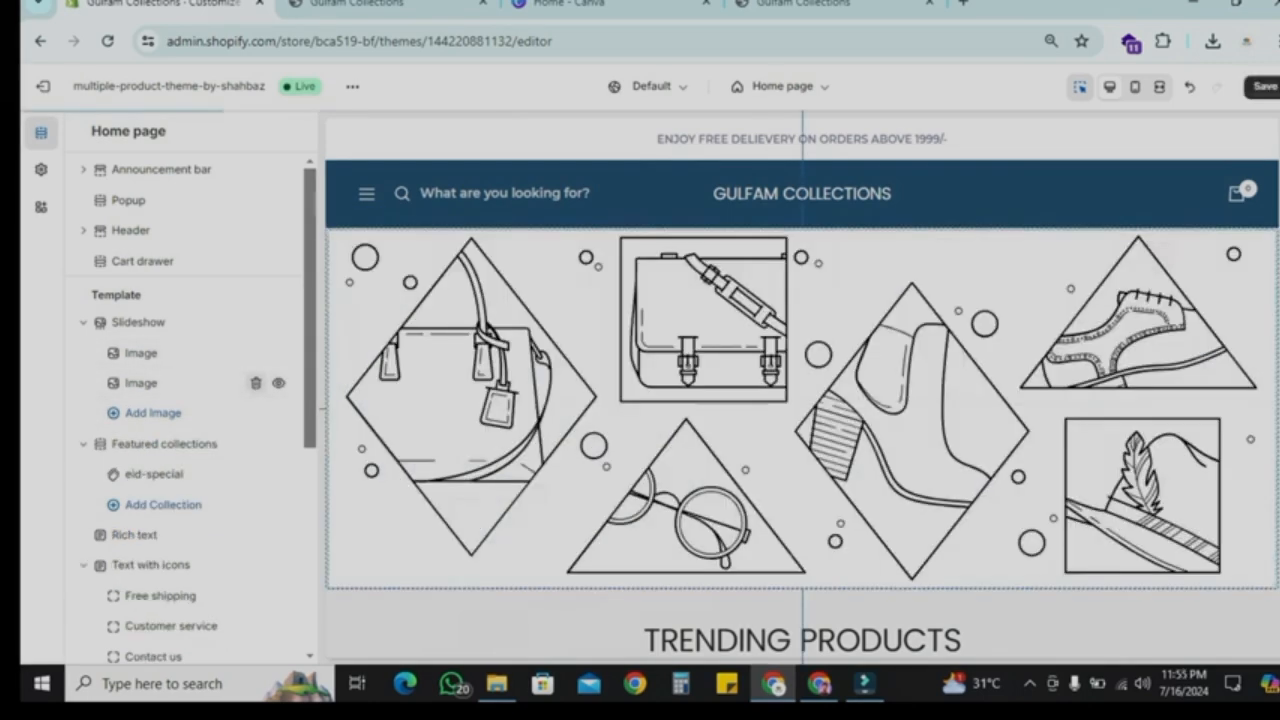
pyautogui.click(255, 383)
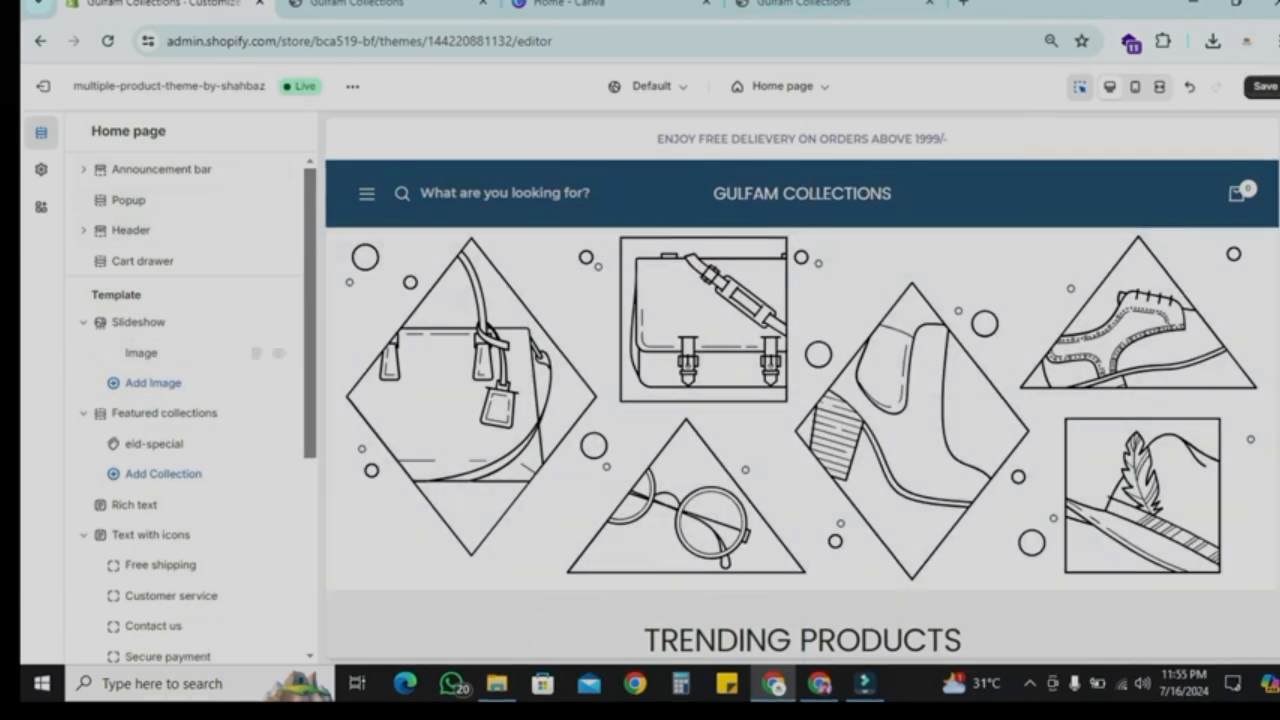
# Step: Set the remaining slideshow slide's image to Opening_1 from the store's files
pyautogui.click(138, 352)
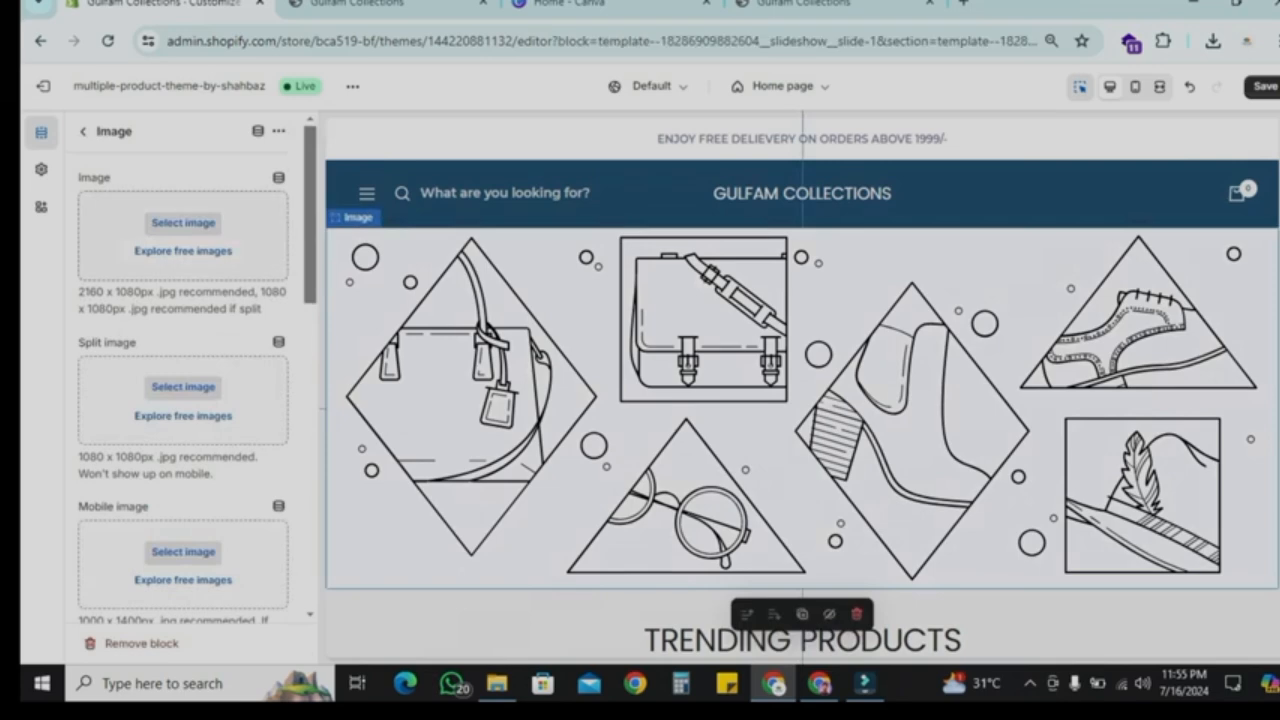
pyautogui.click(183, 223)
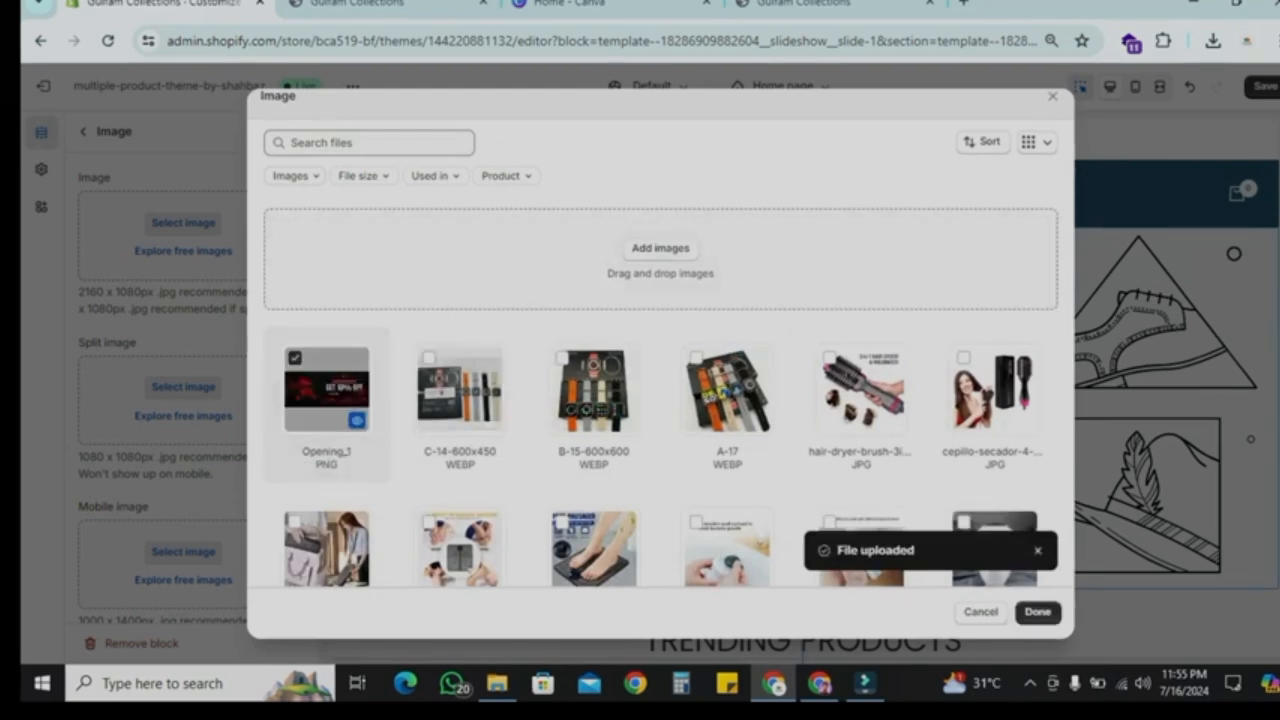
pyautogui.moveTo(327, 392)
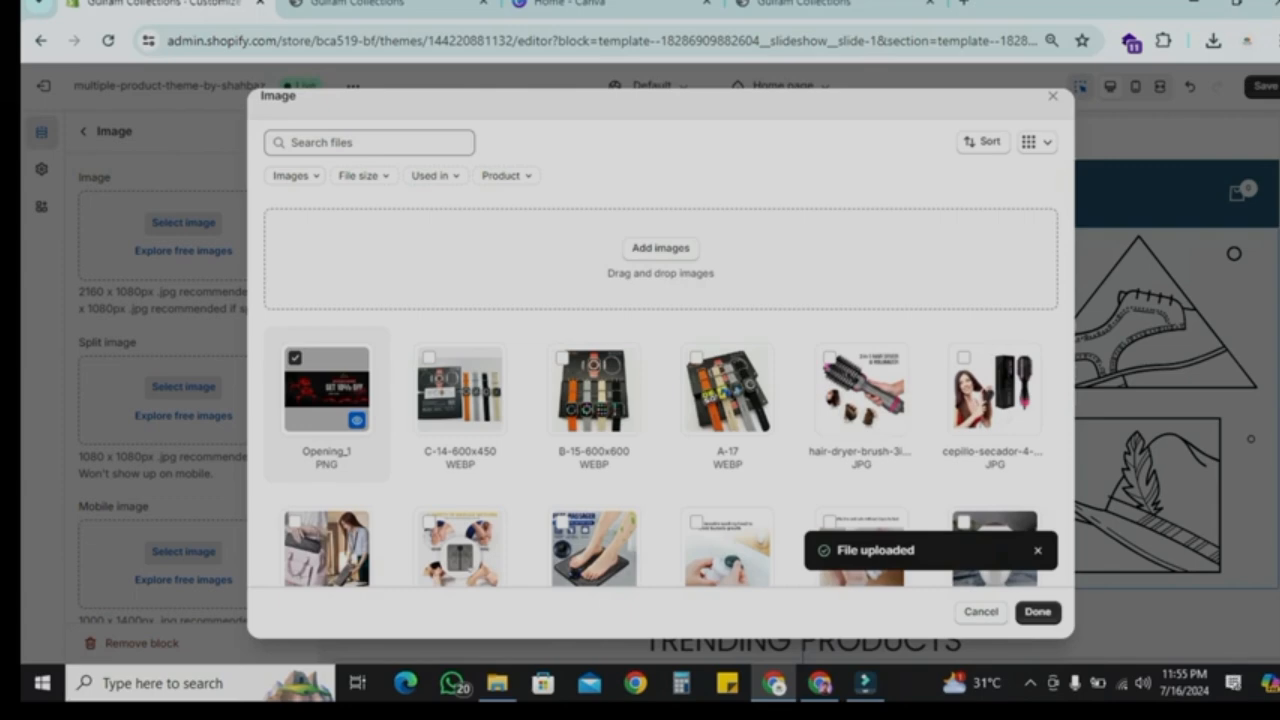
pyautogui.click(1038, 612)
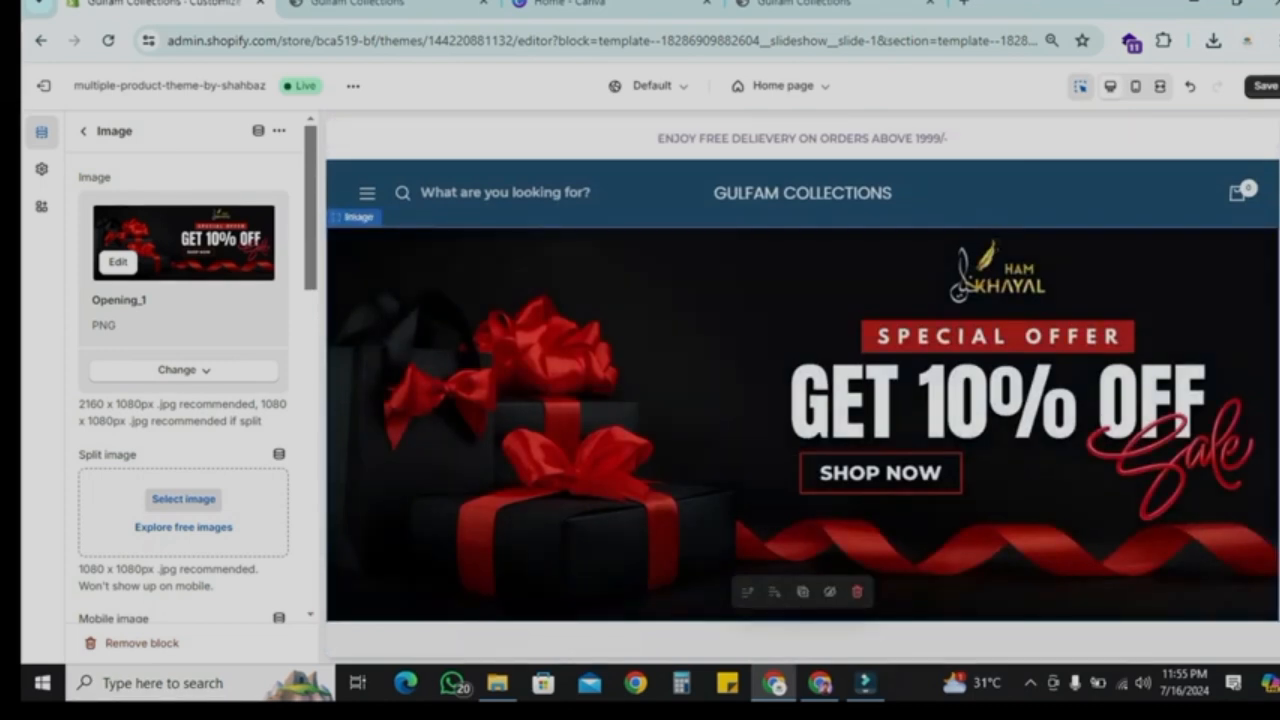
# Step: Change the header background colour in the theme's Colors settings to dark #202322
pyautogui.click(41, 168)
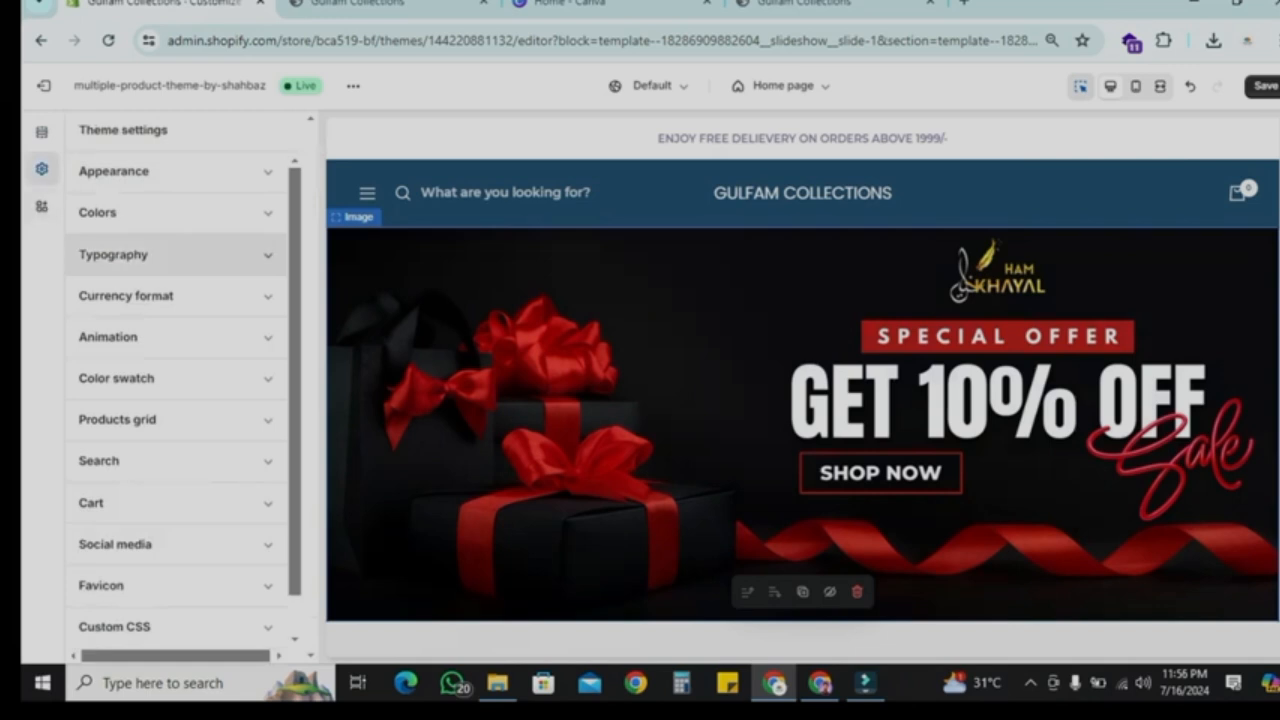
pyautogui.click(100, 212)
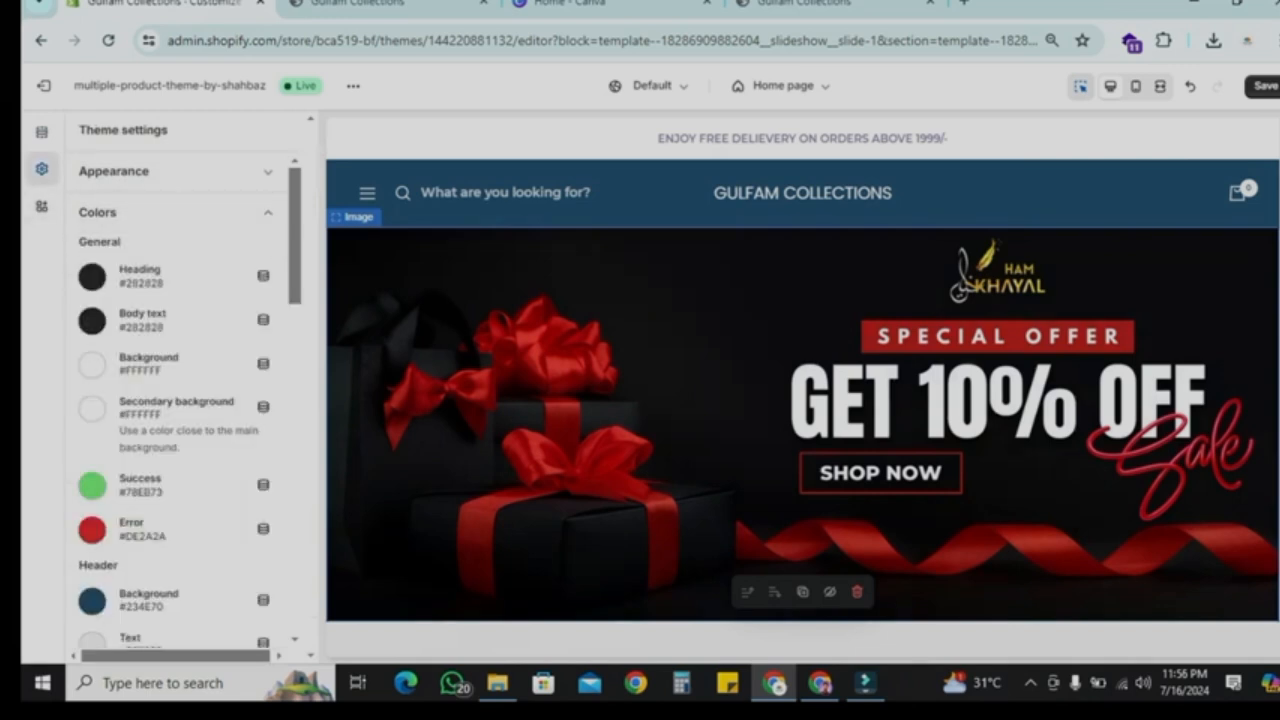
pyautogui.scroll(-3, 170, 400)
pyautogui.click(92, 416)
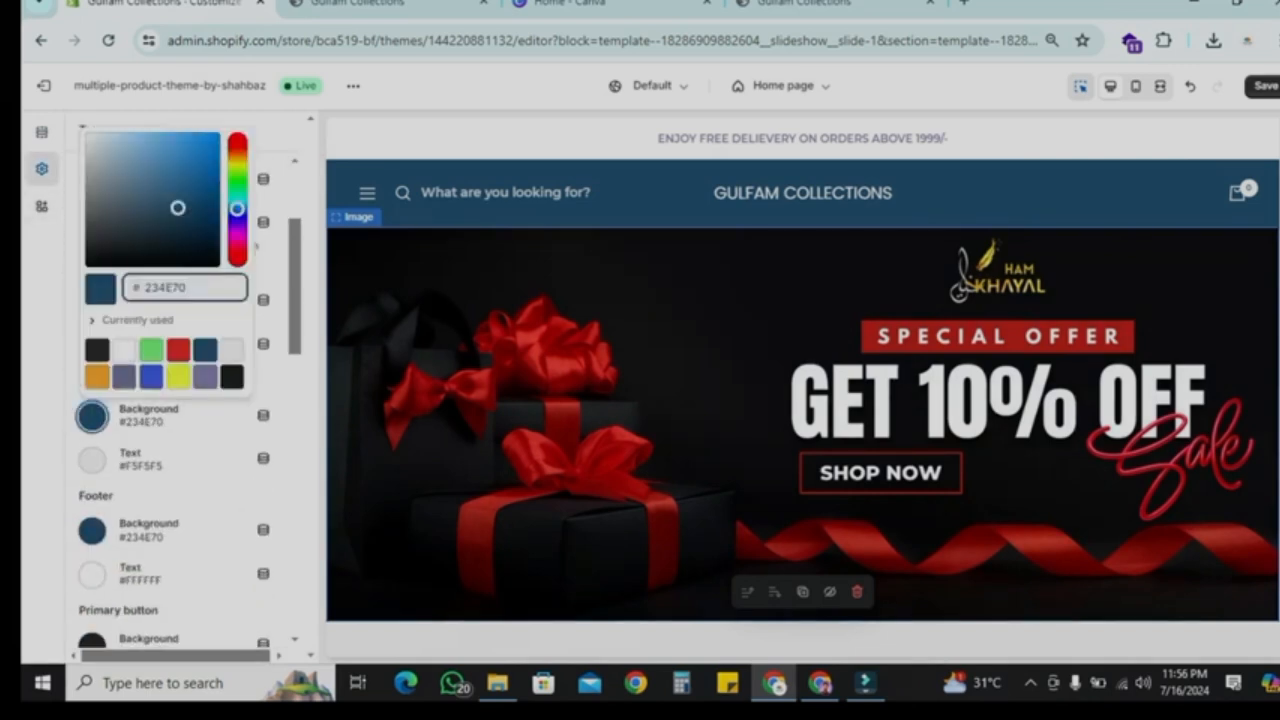
pyautogui.click(232, 377)
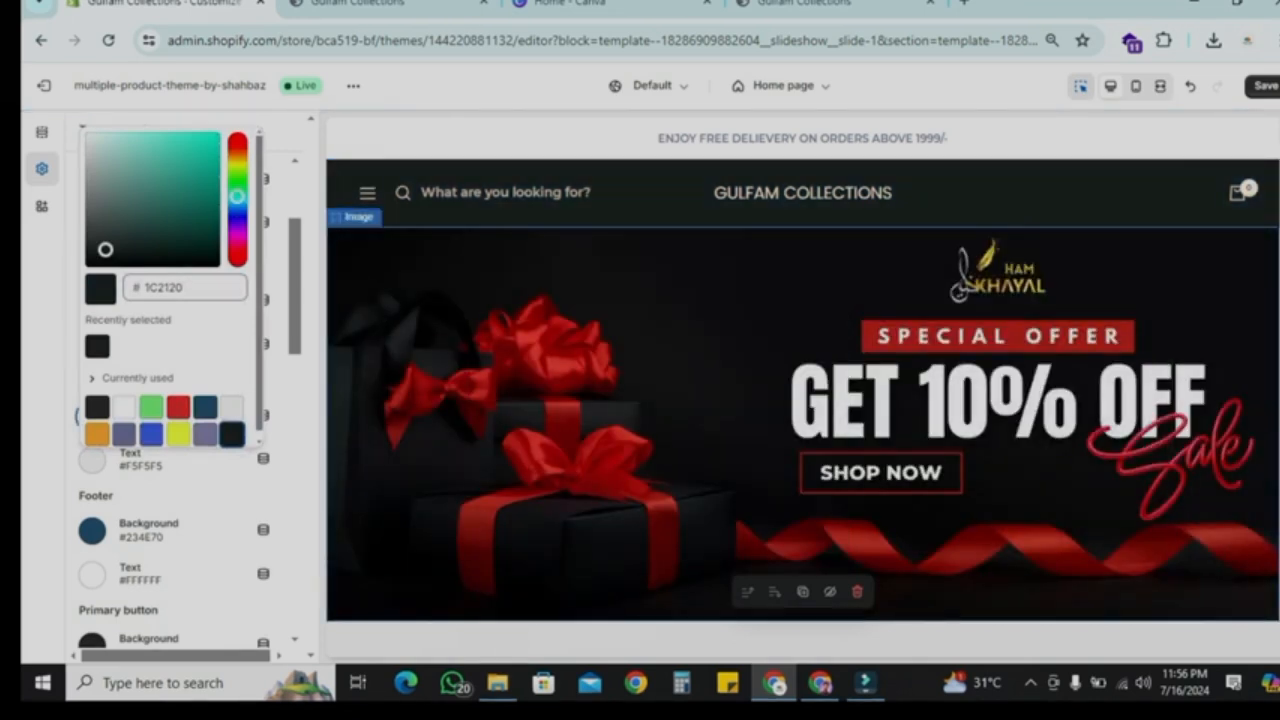
pyautogui.click(98, 248)
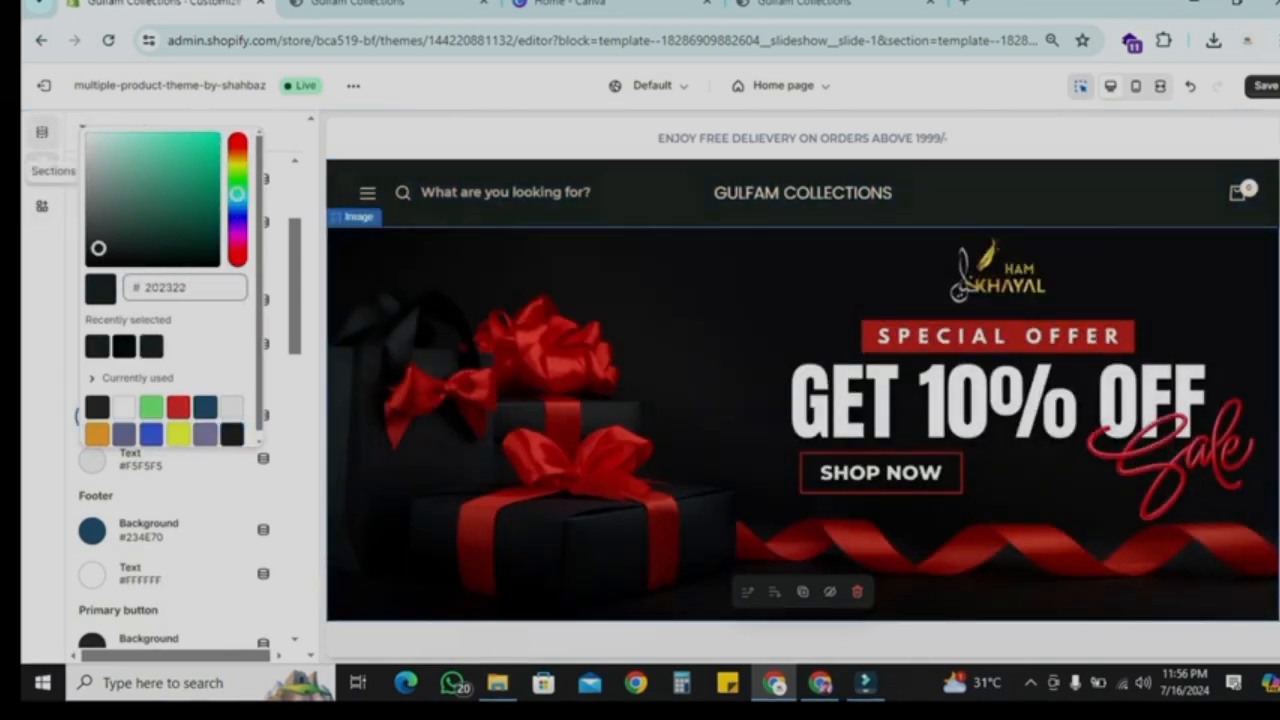
# Step: Set the announcement bar's text colour to the dark #202322 swatch
pyautogui.click(42, 132)
pyautogui.click(802, 139)
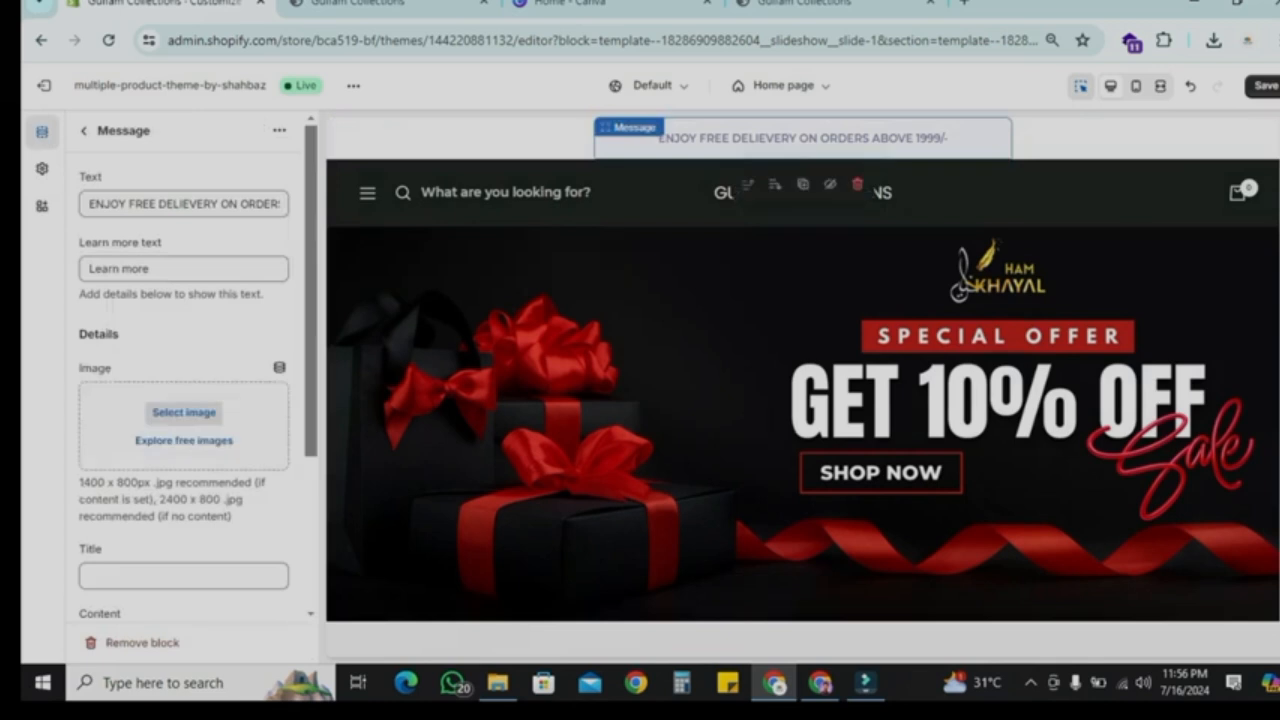
pyautogui.scroll(-3, 184, 400)
pyautogui.scroll(3, 184, 400)
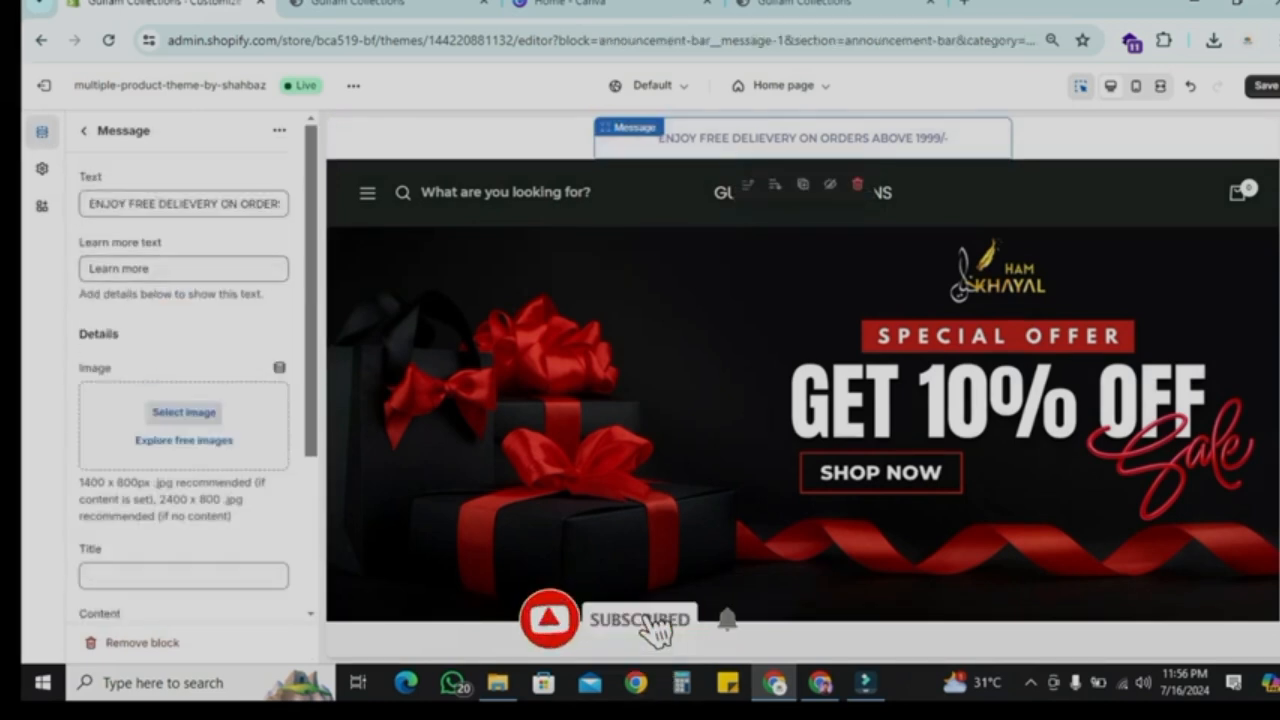
pyautogui.click(84, 131)
pyautogui.click(162, 168)
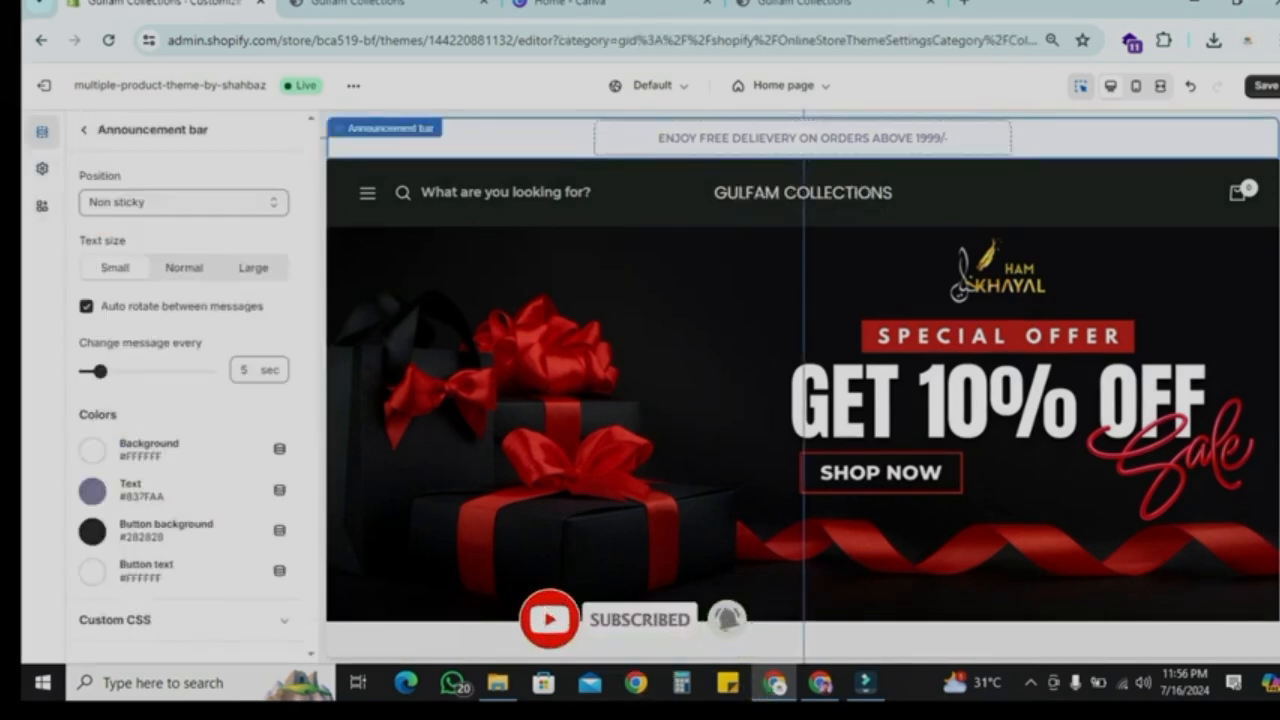
pyautogui.click(92, 491)
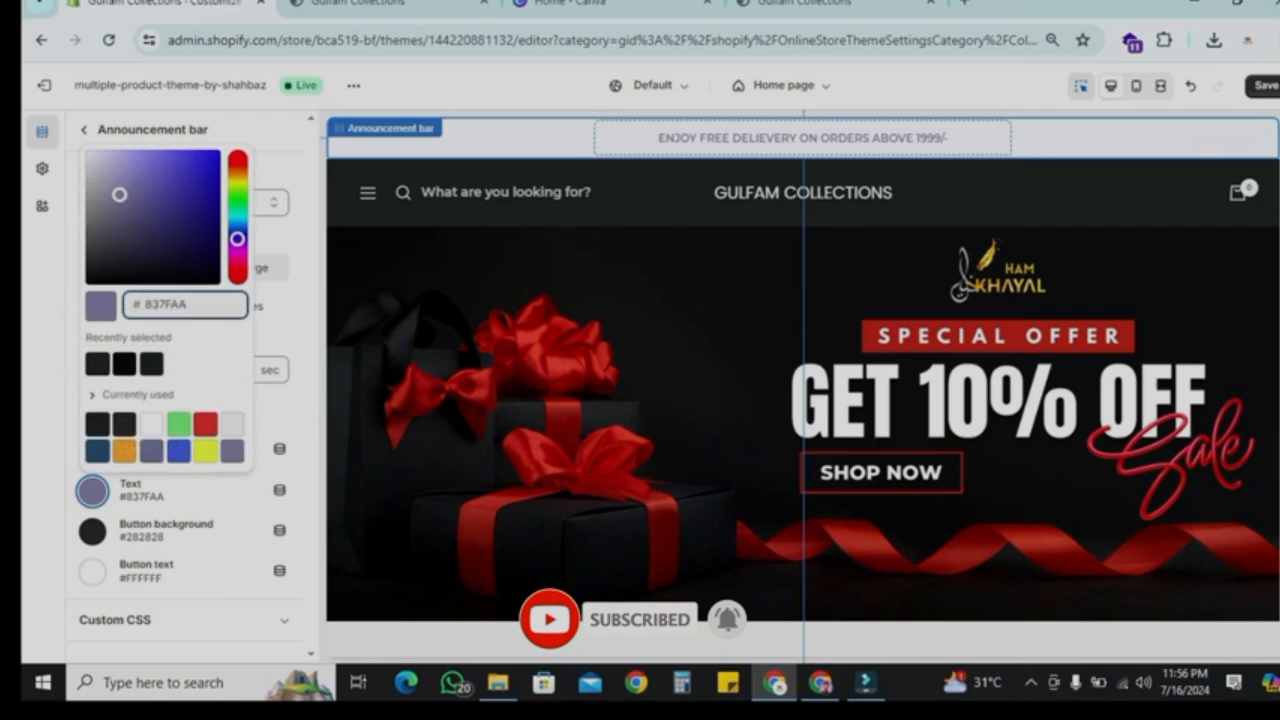
pyautogui.click(97, 364)
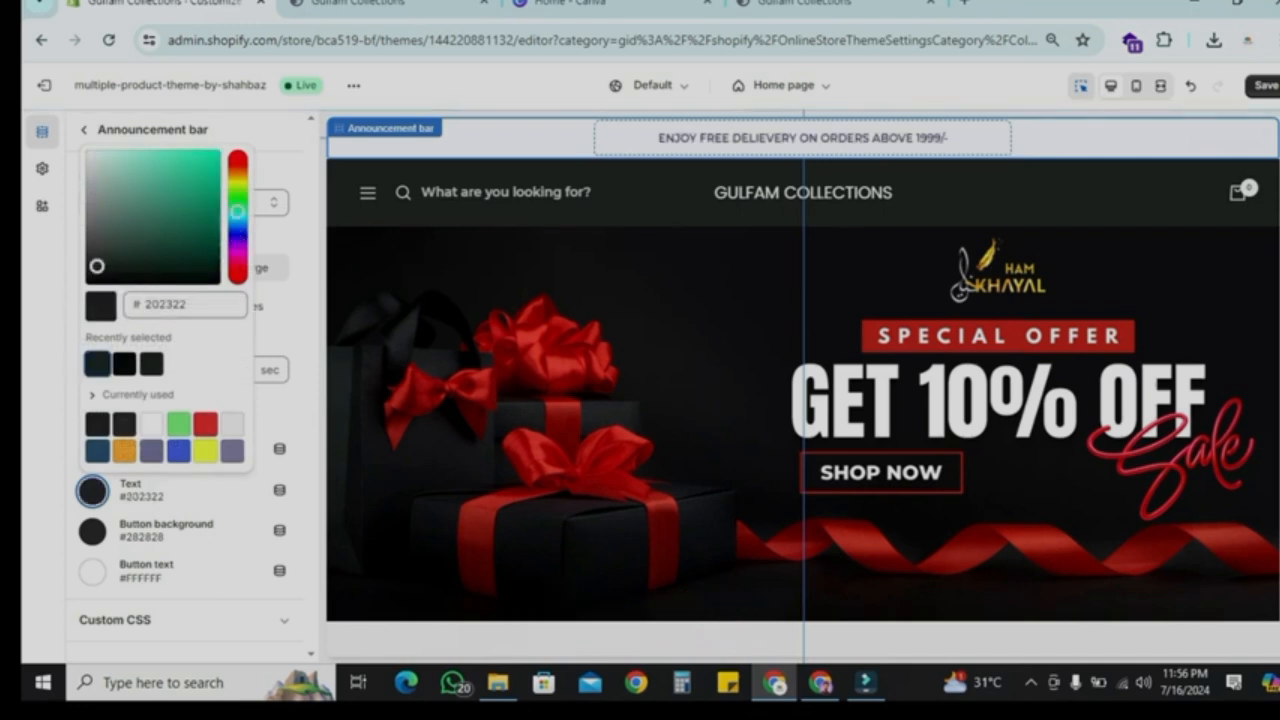
pyautogui.press('Escape')
# Step: Save the theme customizer changes
pyautogui.click(84, 129)
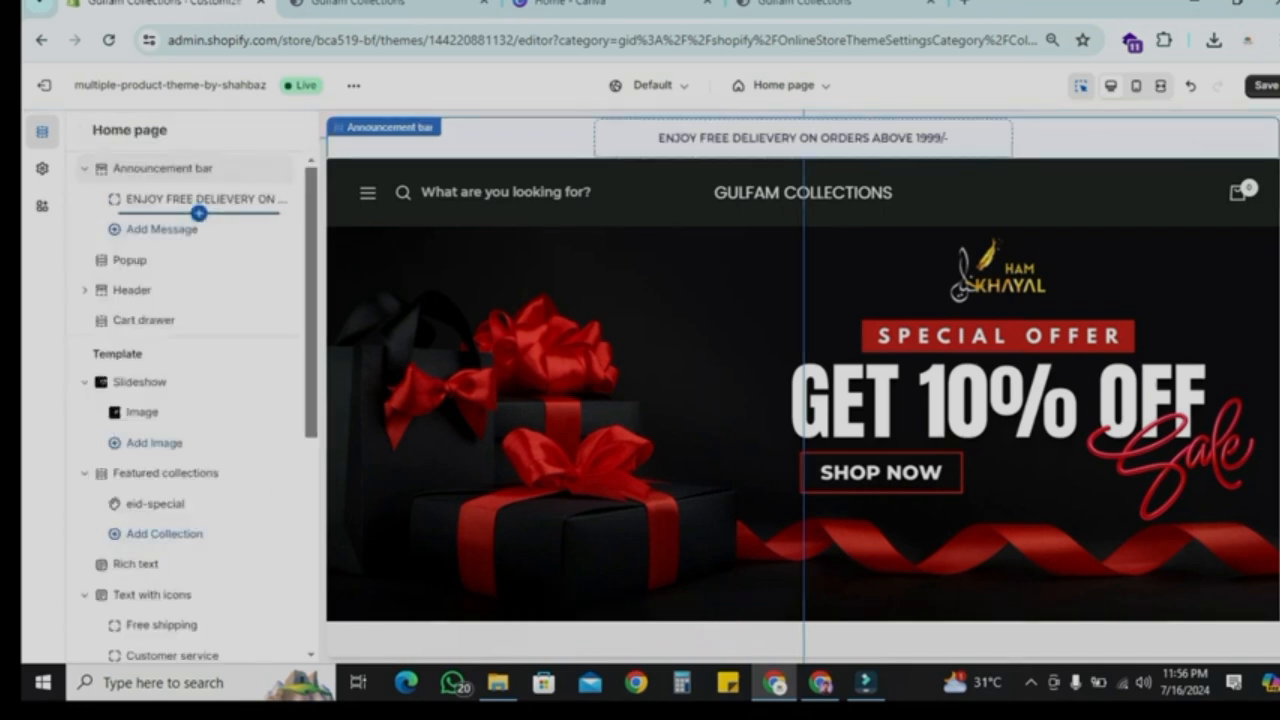
pyautogui.click(200, 199)
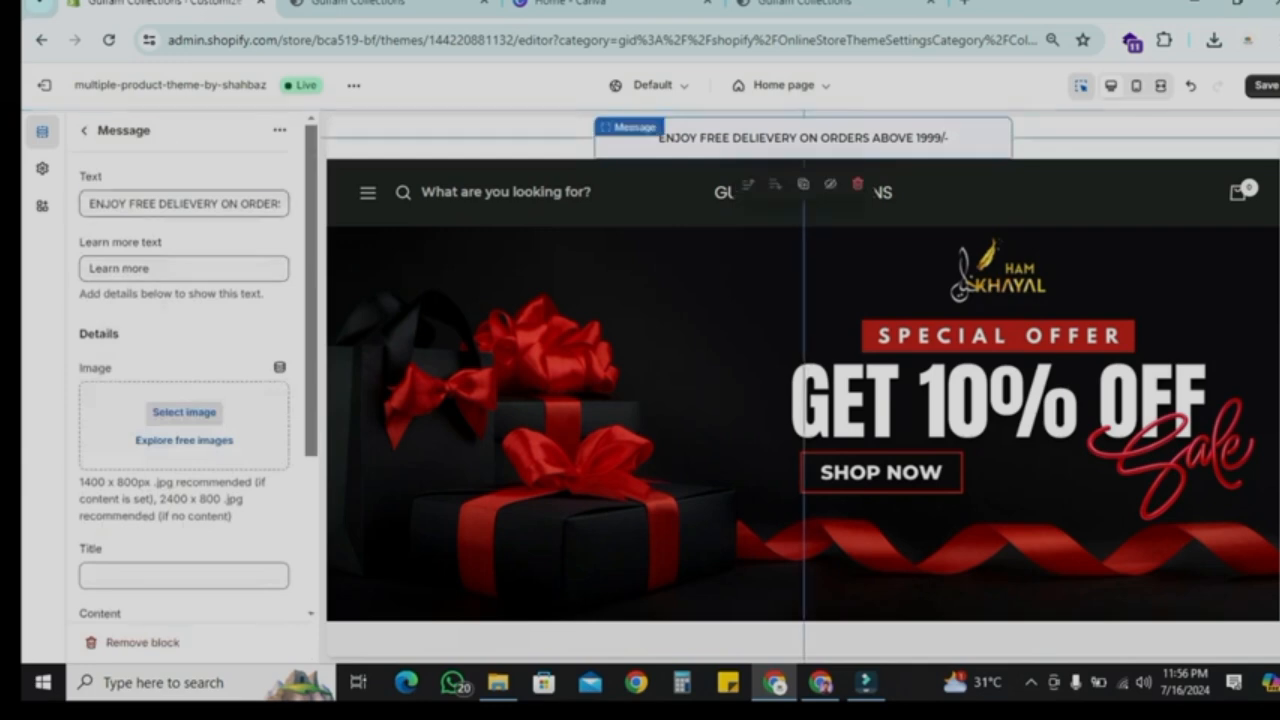
pyautogui.tripleClick(190, 204)
pyautogui.click(84, 129)
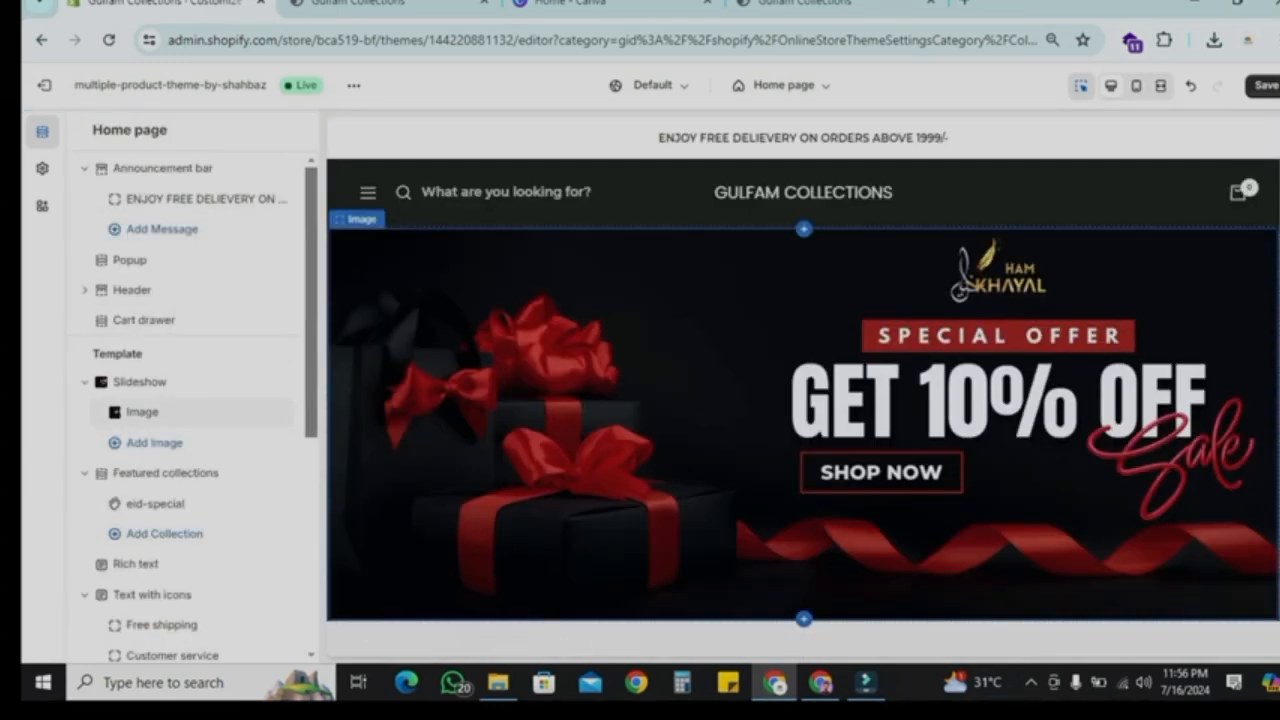
pyautogui.scroll(-8, 803, 388)
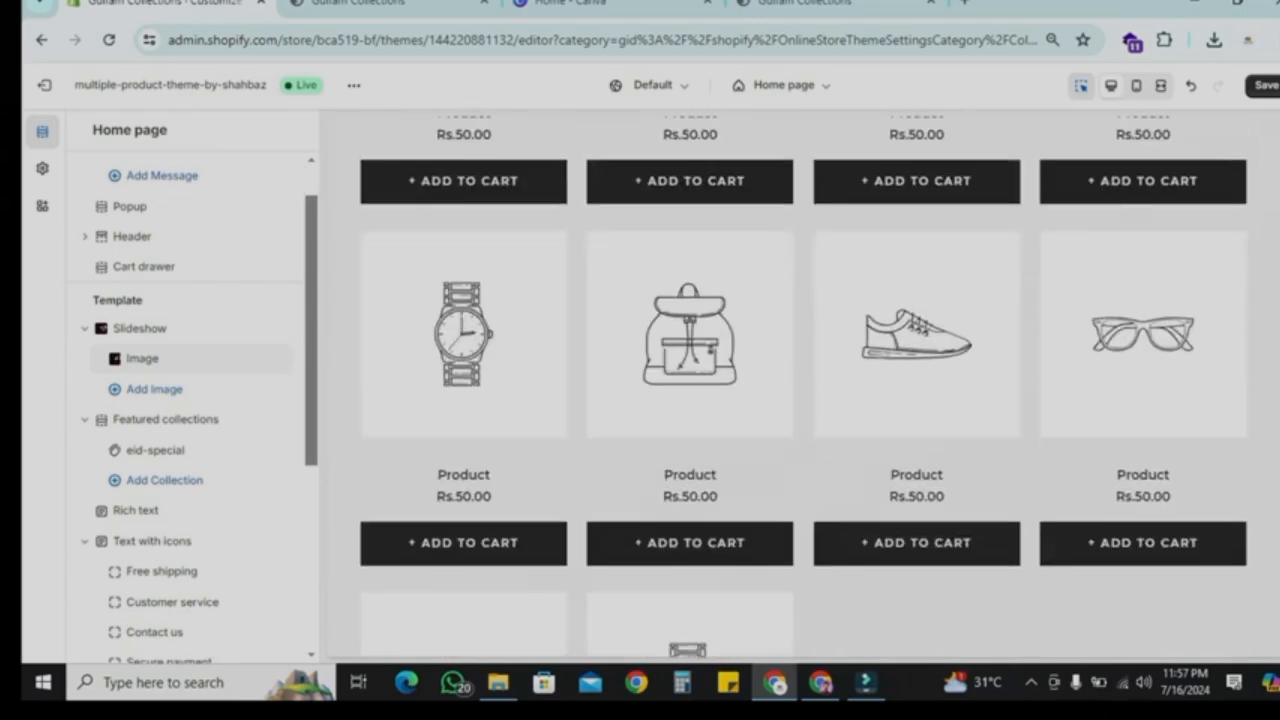
pyautogui.scroll(-3, 803, 388)
pyautogui.scroll(7, 803, 388)
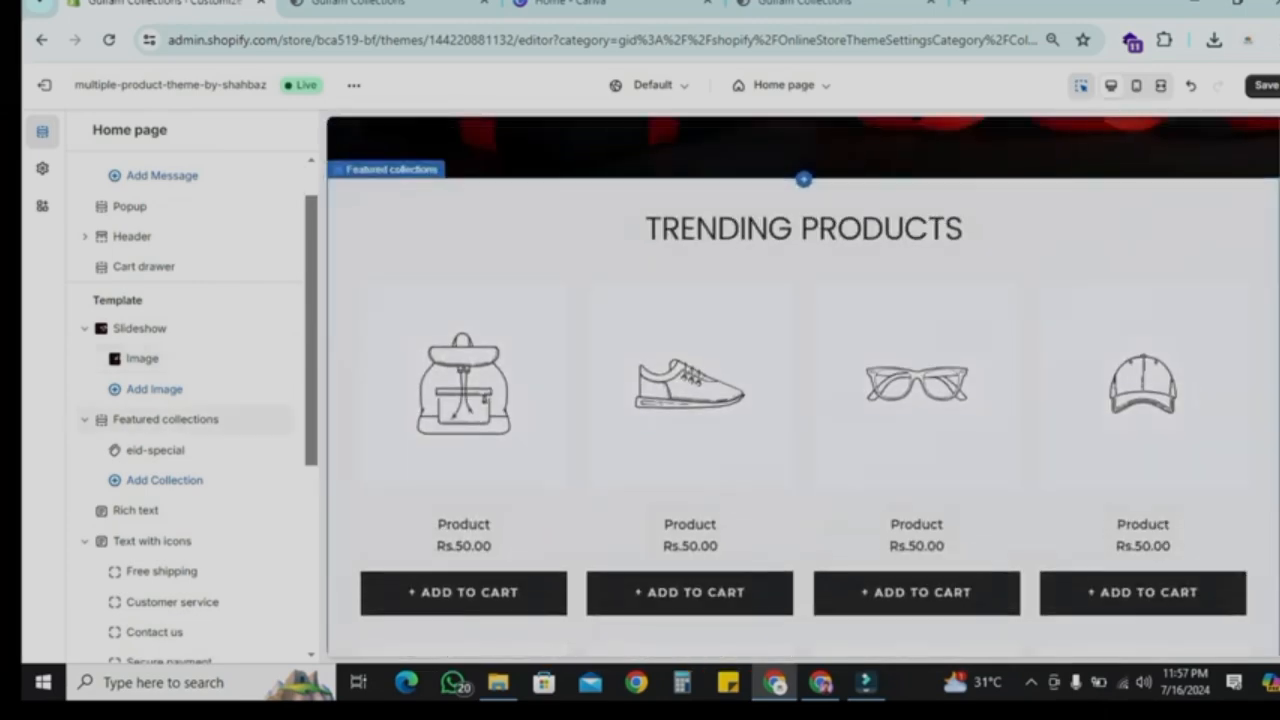
pyautogui.scroll(-7, 803, 388)
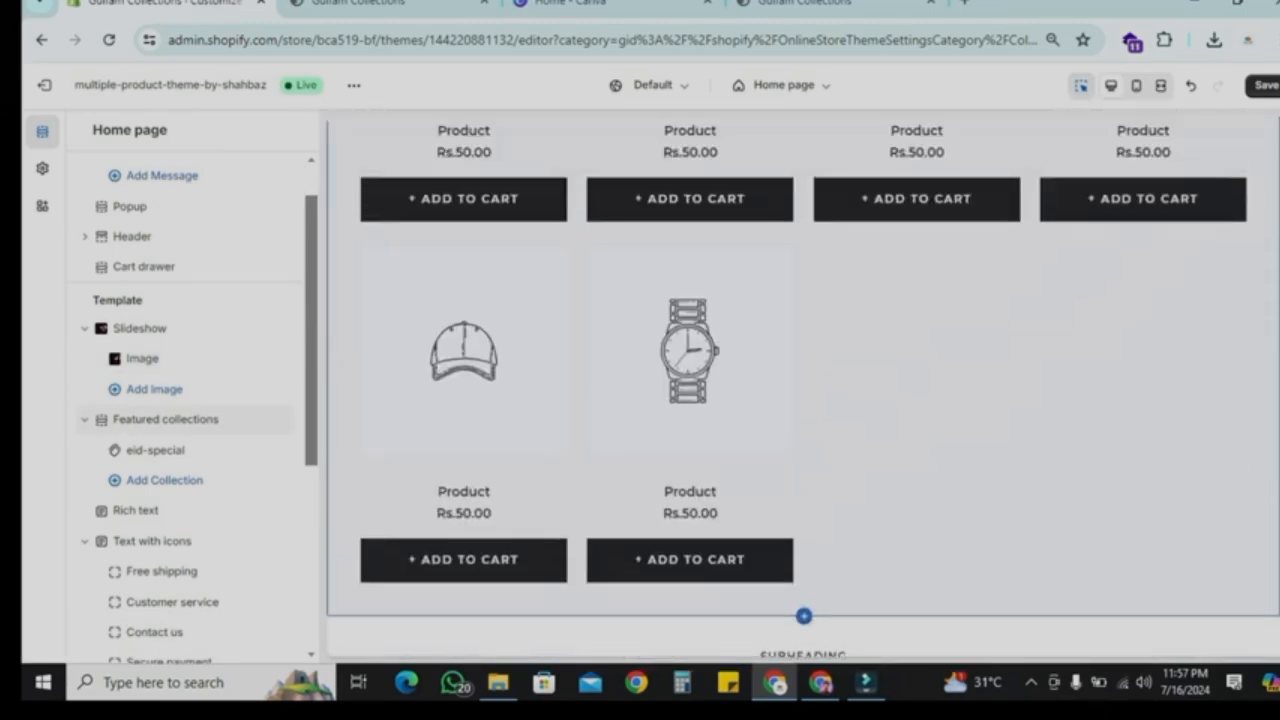
pyautogui.scroll(10, 803, 388)
pyautogui.click(1265, 86)
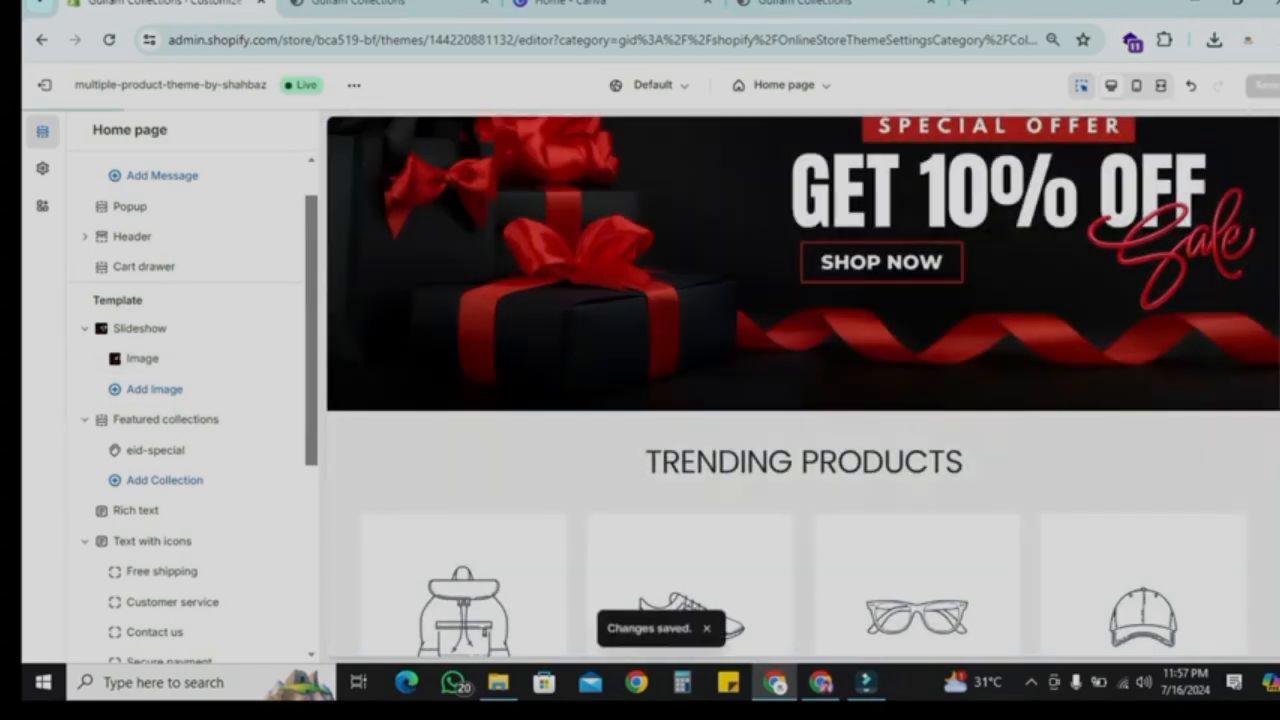
# Step: Leave the editor and create a new manual collection titled Home Page
pyautogui.click(44, 86)
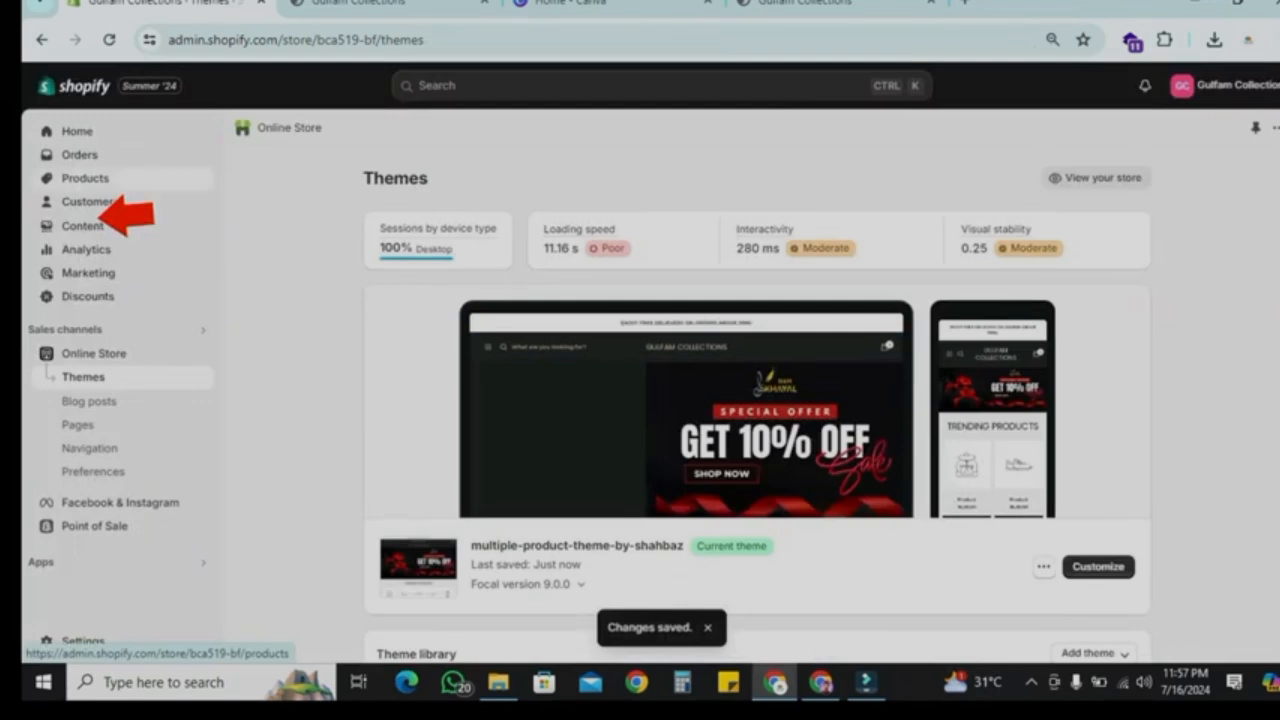
pyautogui.click(98, 186)
pyautogui.click(98, 201)
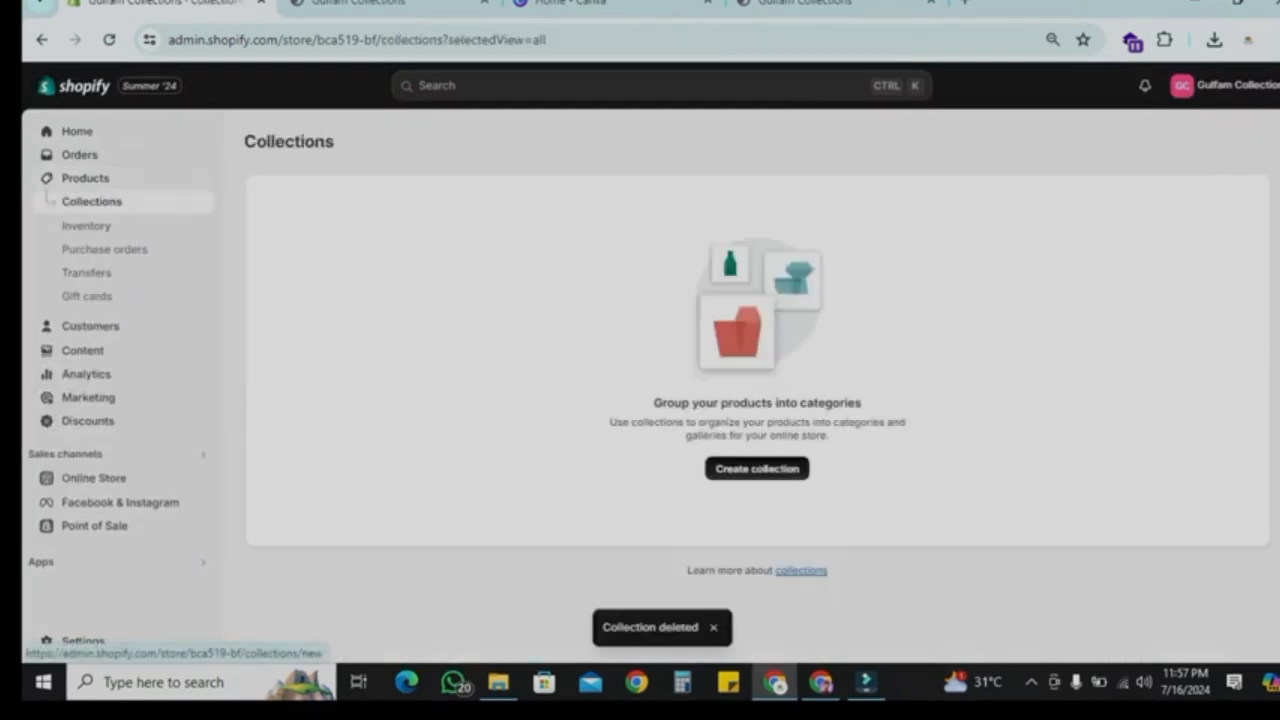
pyautogui.click(757, 468)
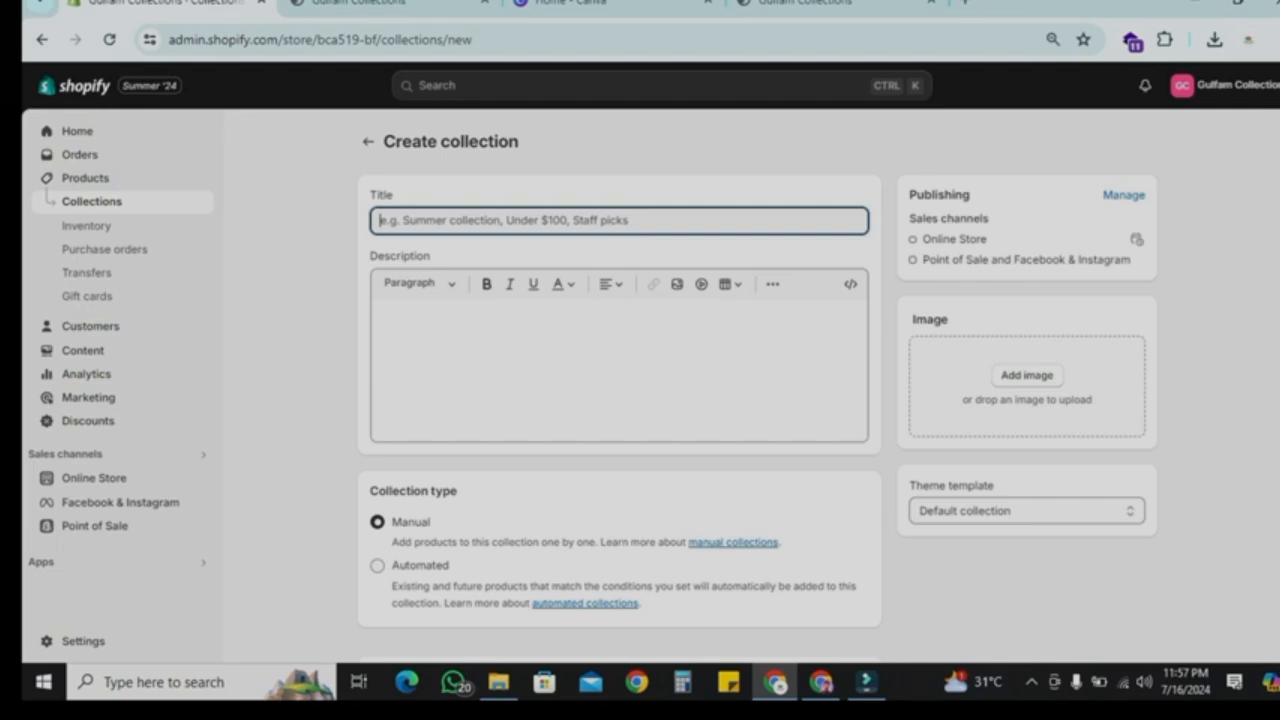
pyautogui.write('Horse')
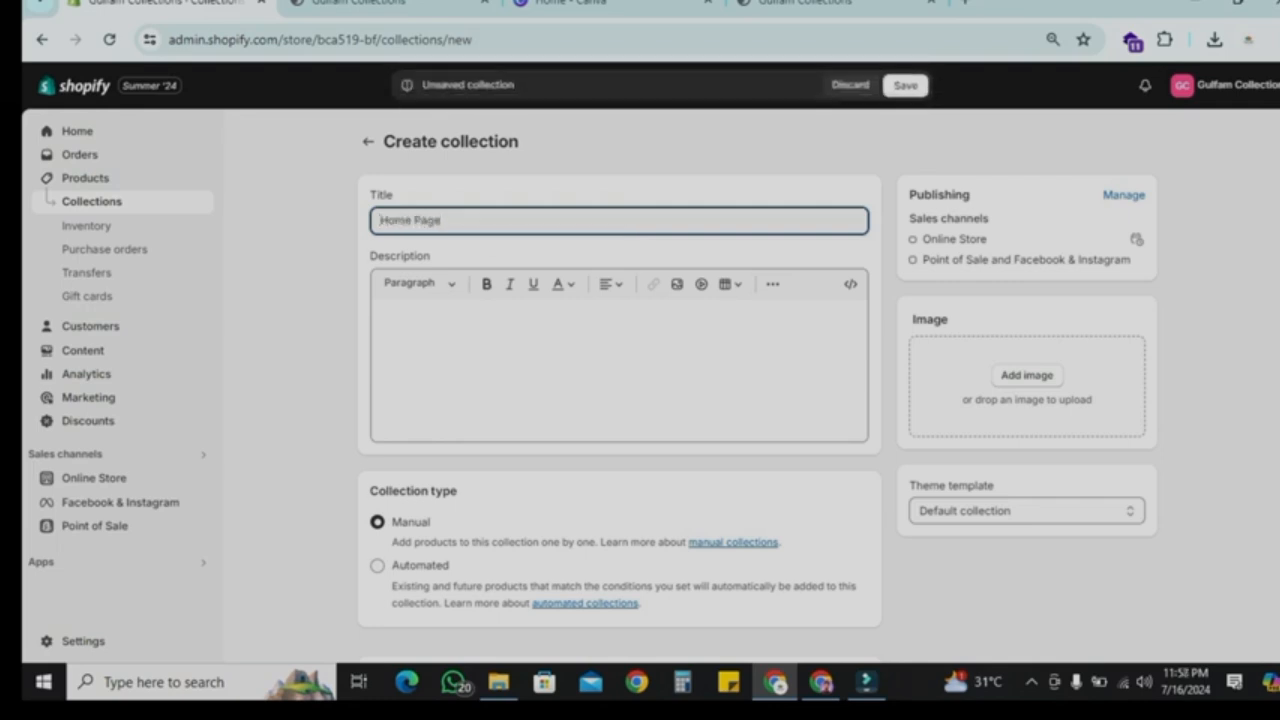
pyautogui.click(905, 86)
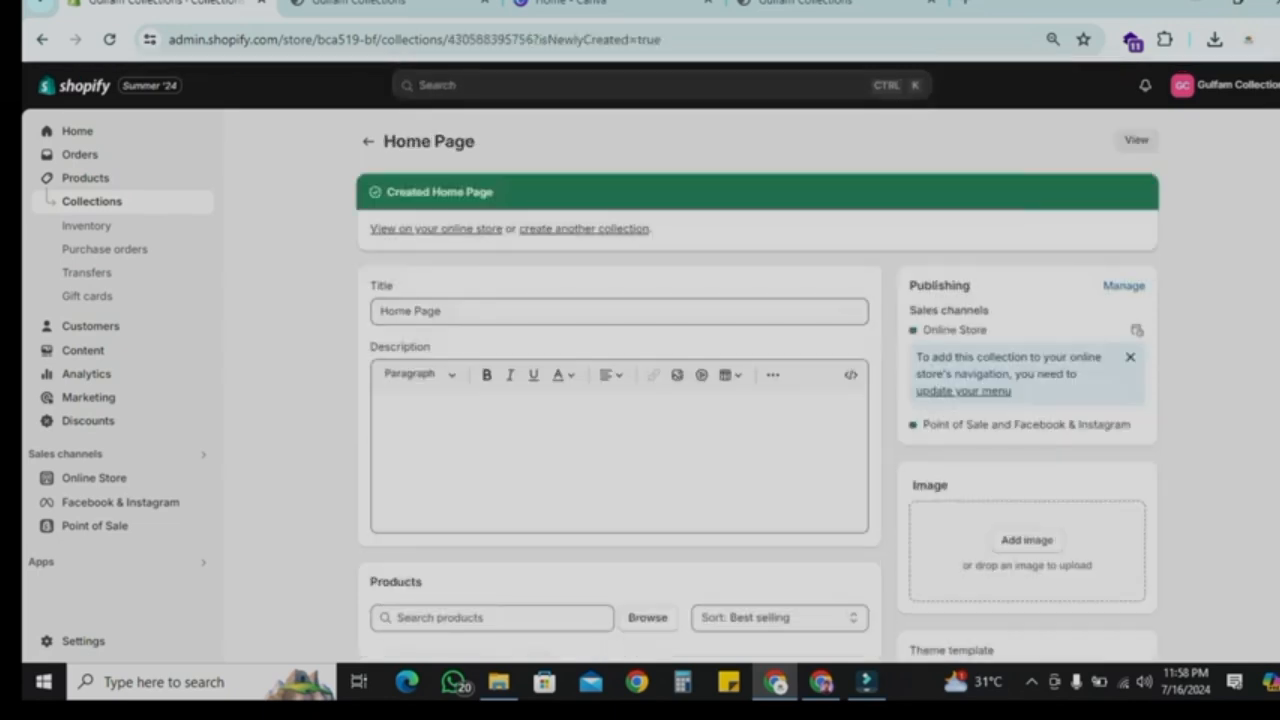
# Step: Select all products in the product list and add them to the Home Page collection
pyautogui.scroll(-3, 757, 386)
pyautogui.scroll(3, 757, 386)
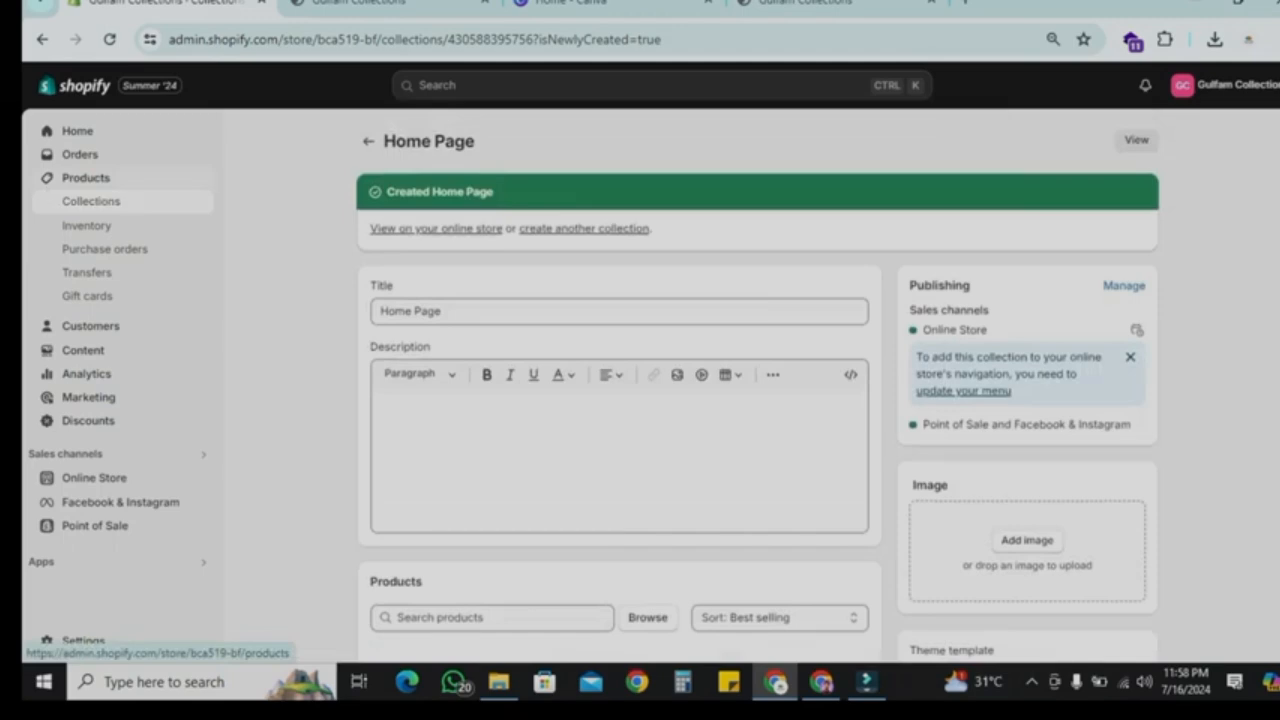
pyautogui.click(86, 177)
pyautogui.click(262, 226)
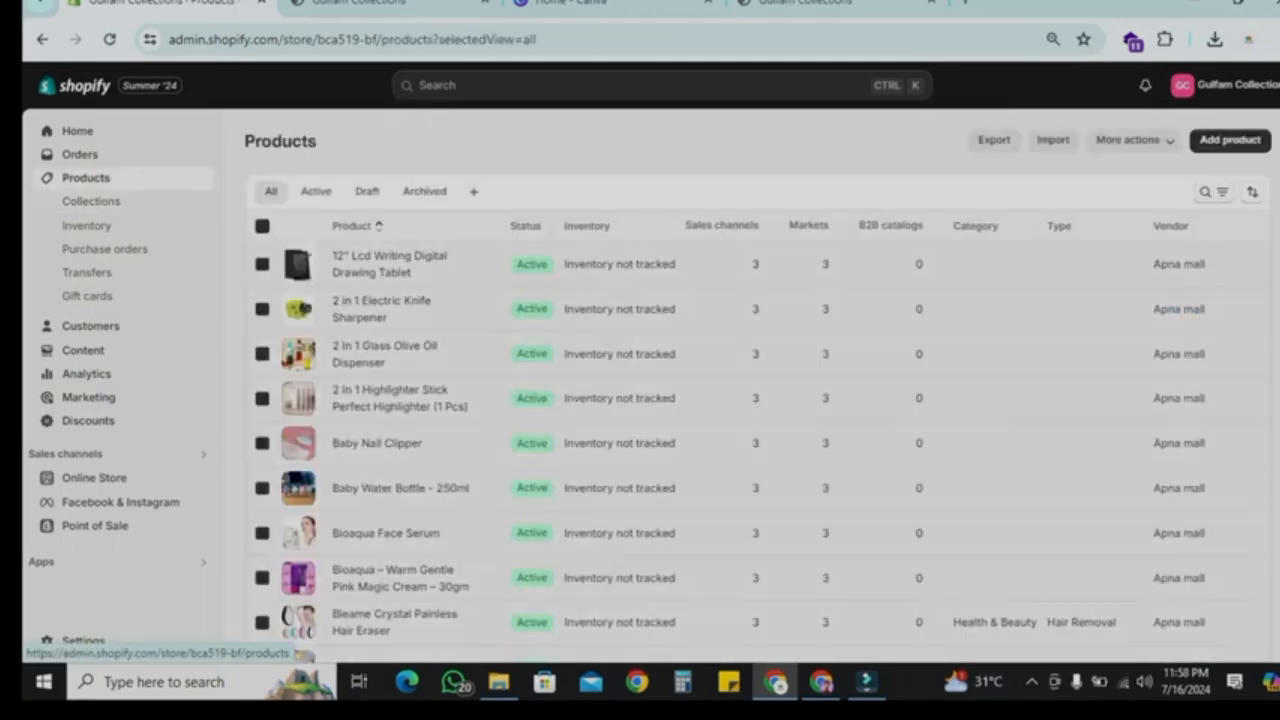
pyautogui.scroll(-10, 390, 541)
pyautogui.scroll(10, 390, 537)
pyautogui.scroll(-5, 390, 541)
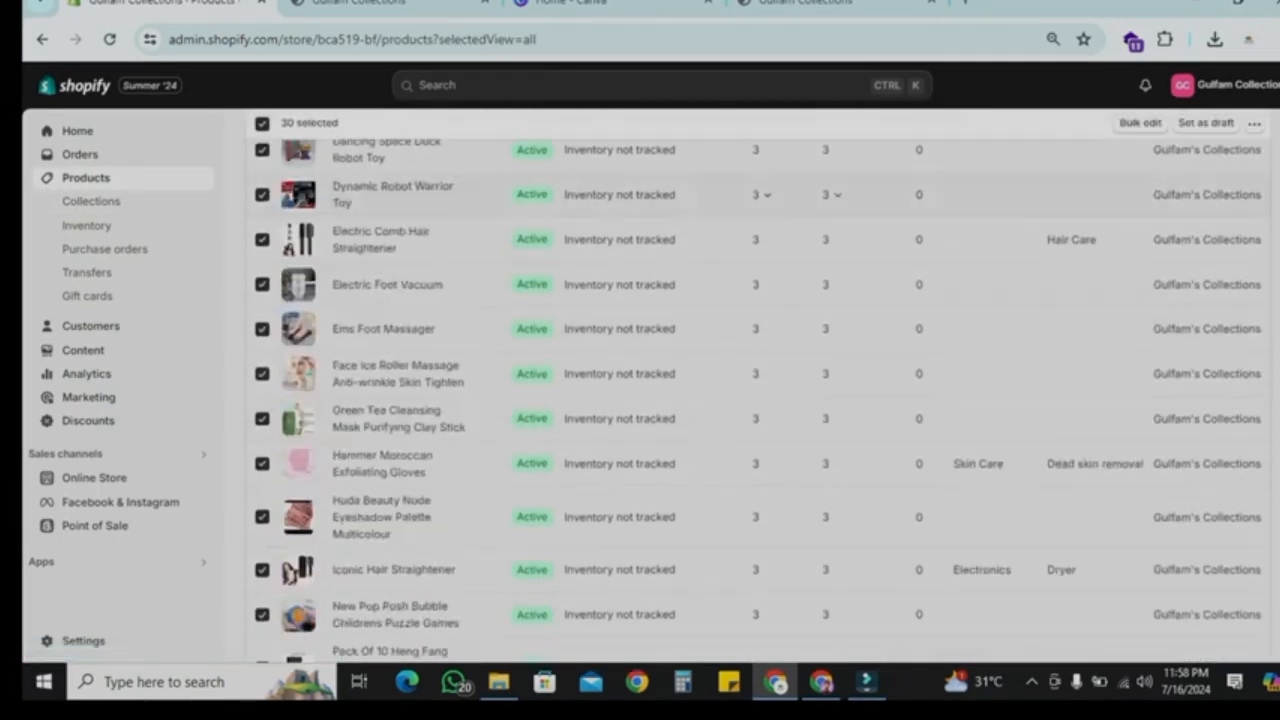
pyautogui.scroll(5, 390, 541)
pyautogui.click(1254, 225)
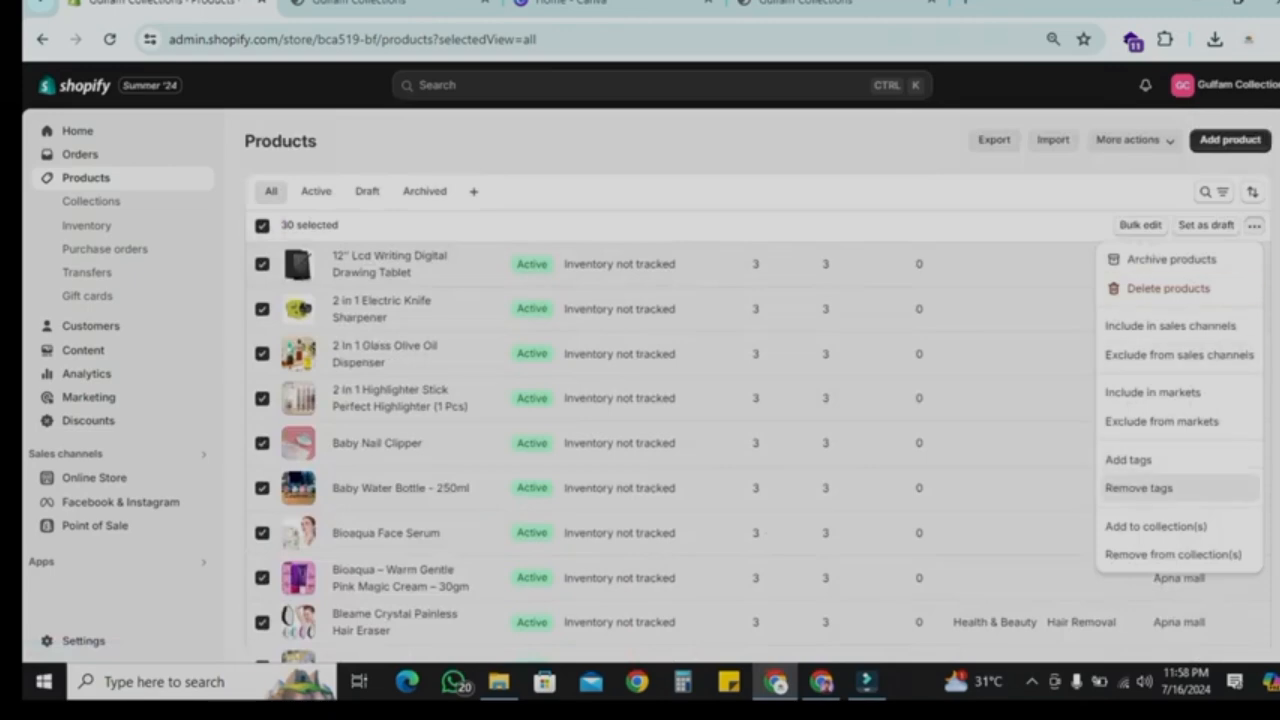
pyautogui.click(1155, 526)
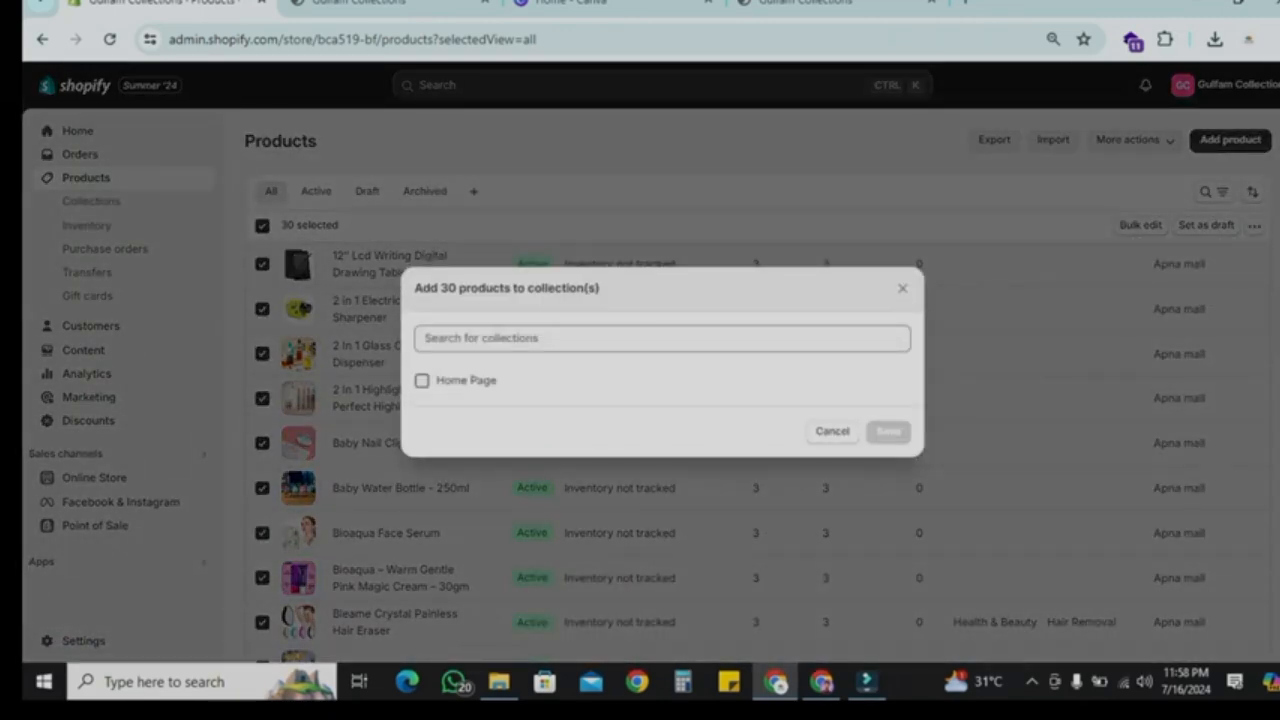
pyautogui.click(421, 380)
pyautogui.click(888, 472)
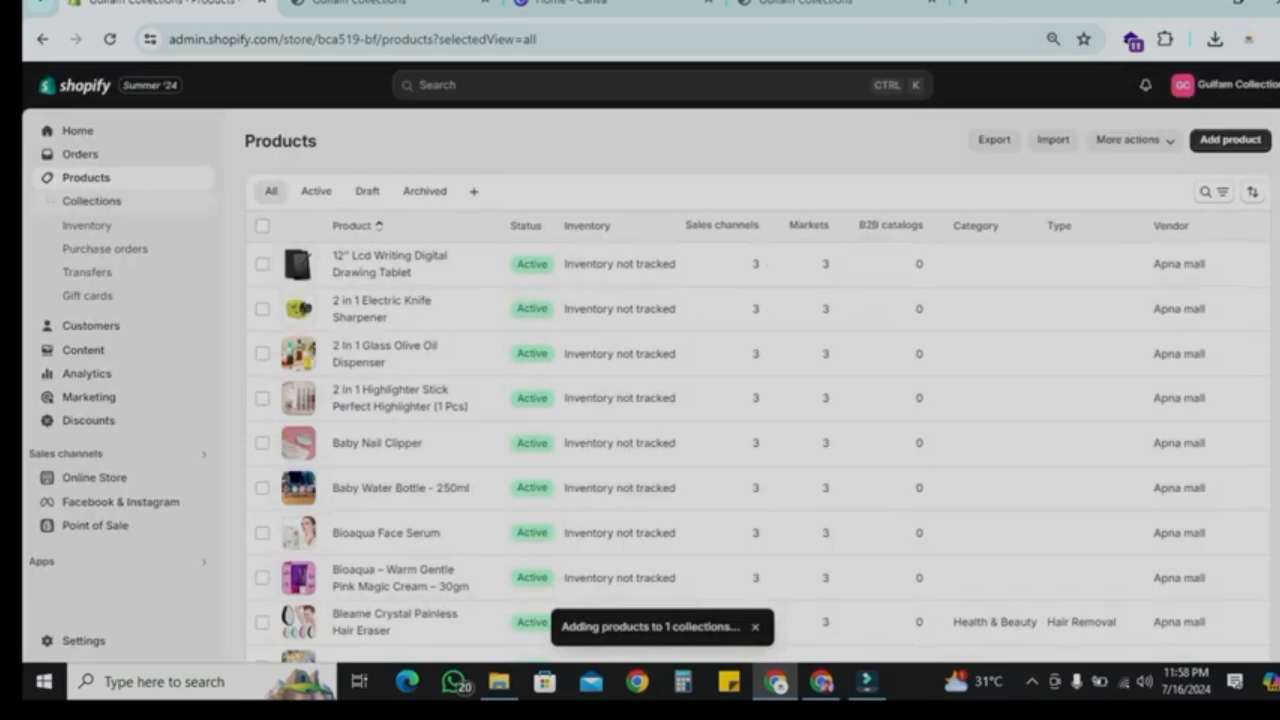
# Step: Open the Home Page collection and review its product list
pyautogui.click(91, 200)
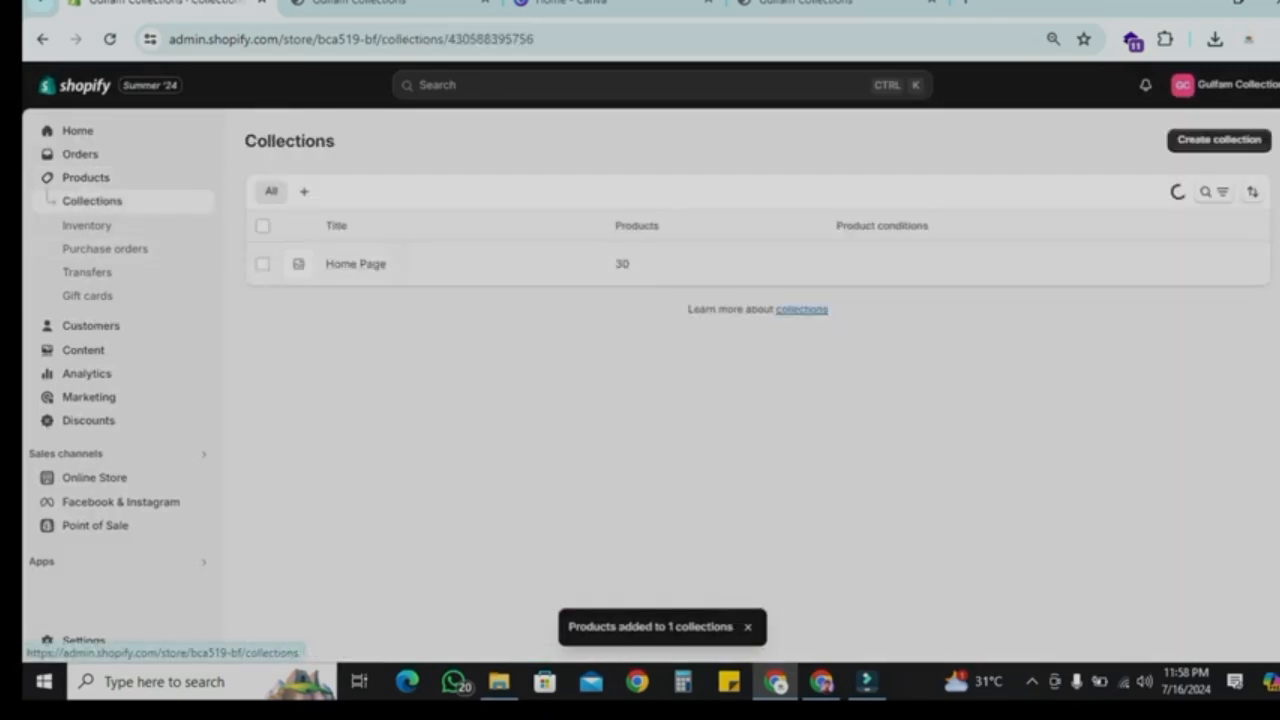
pyautogui.click(355, 263)
pyautogui.scroll(-10, 515, 315)
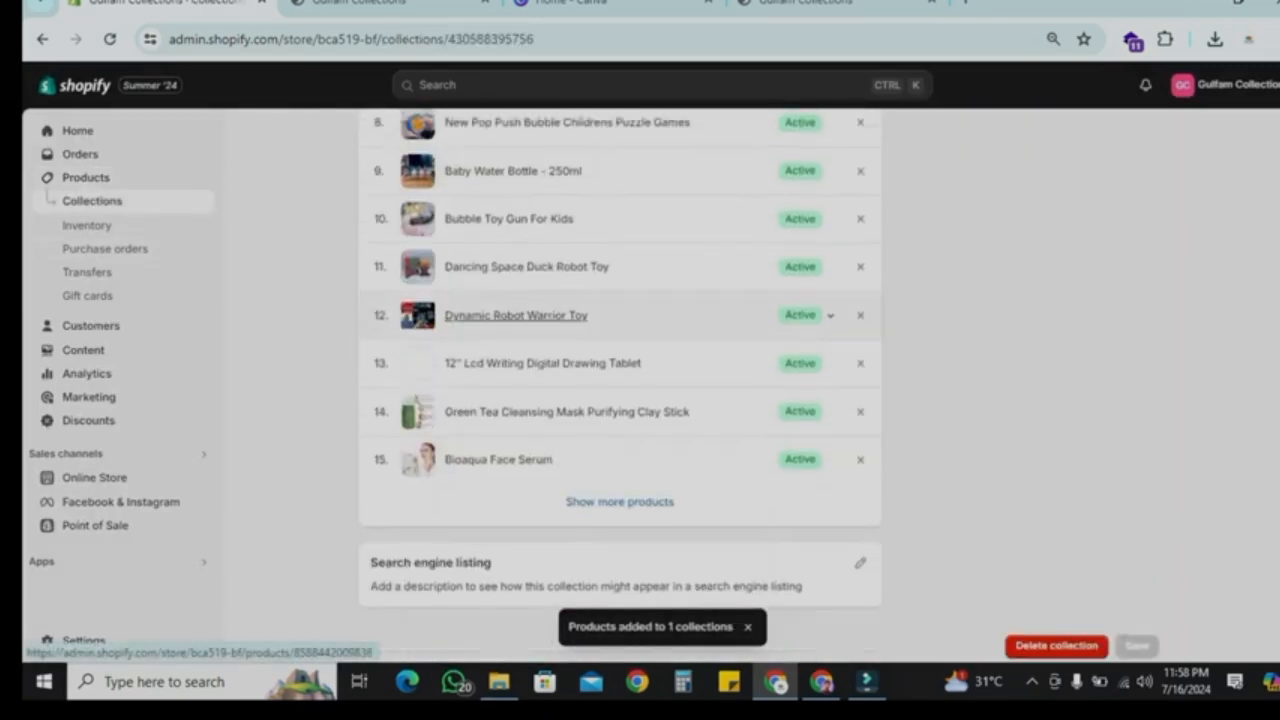
pyautogui.scroll(4, 520, 440)
pyautogui.scroll(-4, 520, 440)
pyautogui.scroll(7, 520, 440)
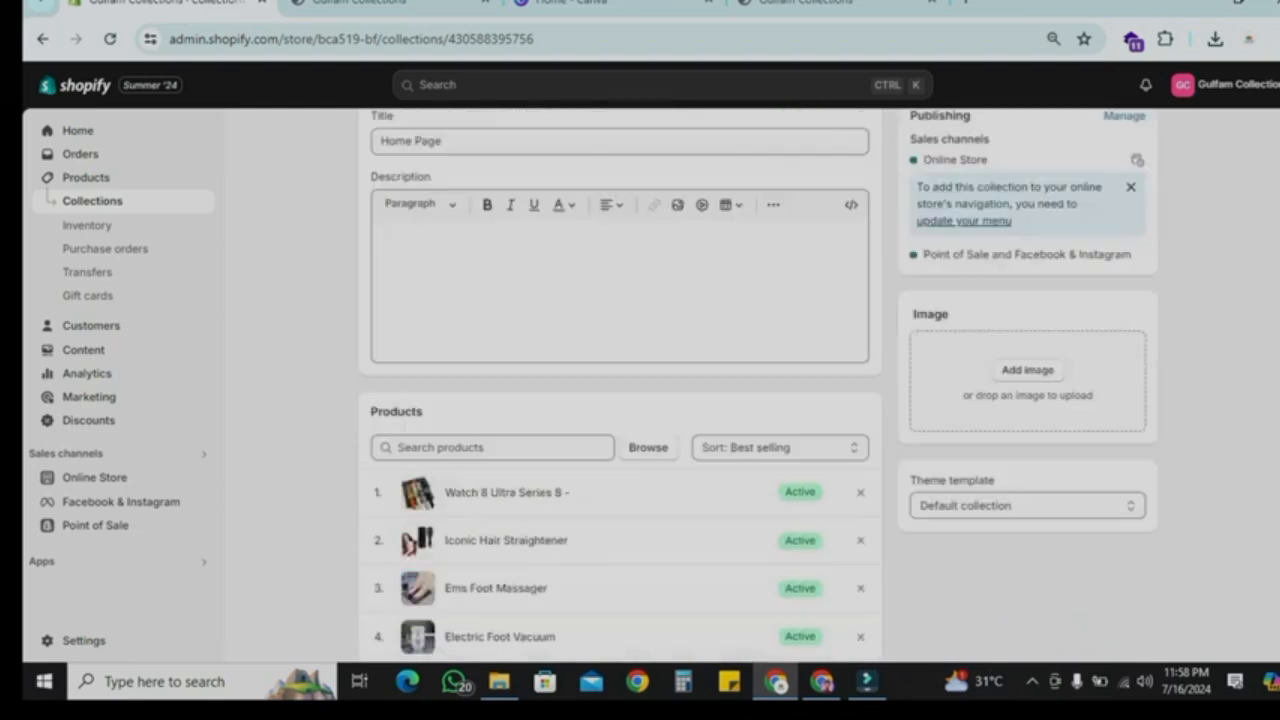
pyautogui.scroll(1, 620, 400)
pyautogui.click(368, 141)
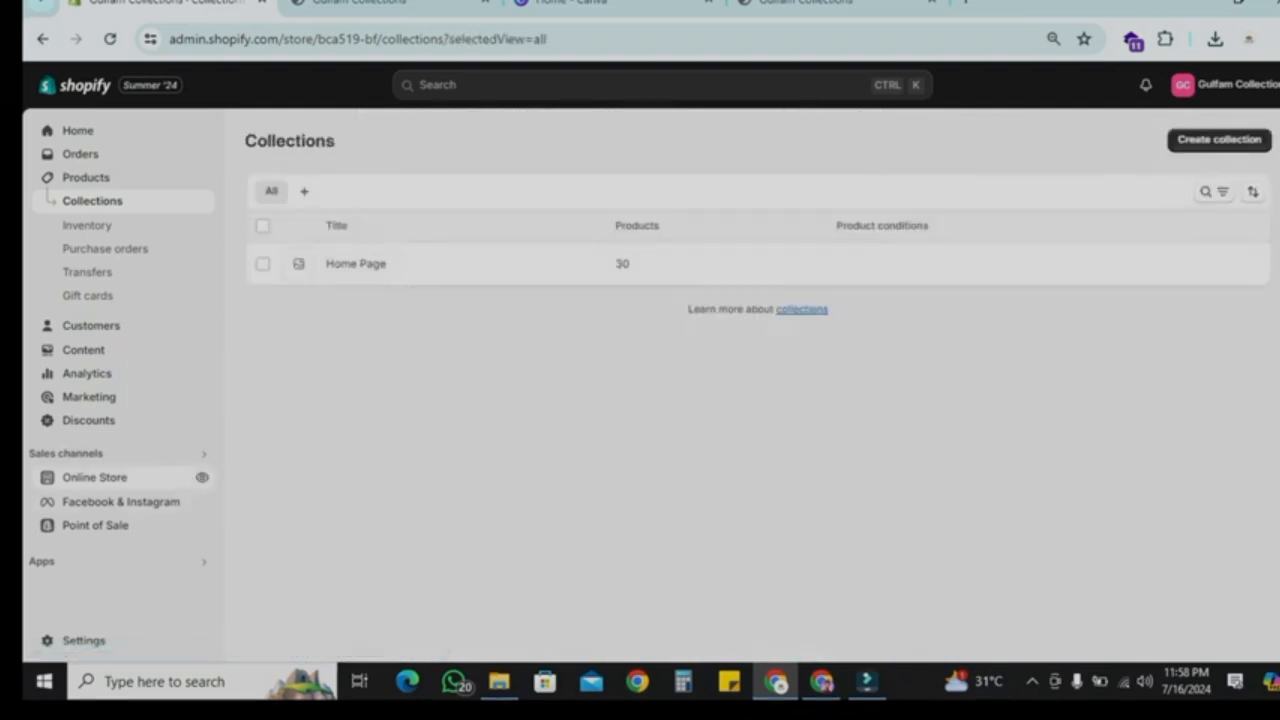
# Step: In the theme editor, change the featured collections block from eid-special to the Home Page collection
pyautogui.click(94, 477)
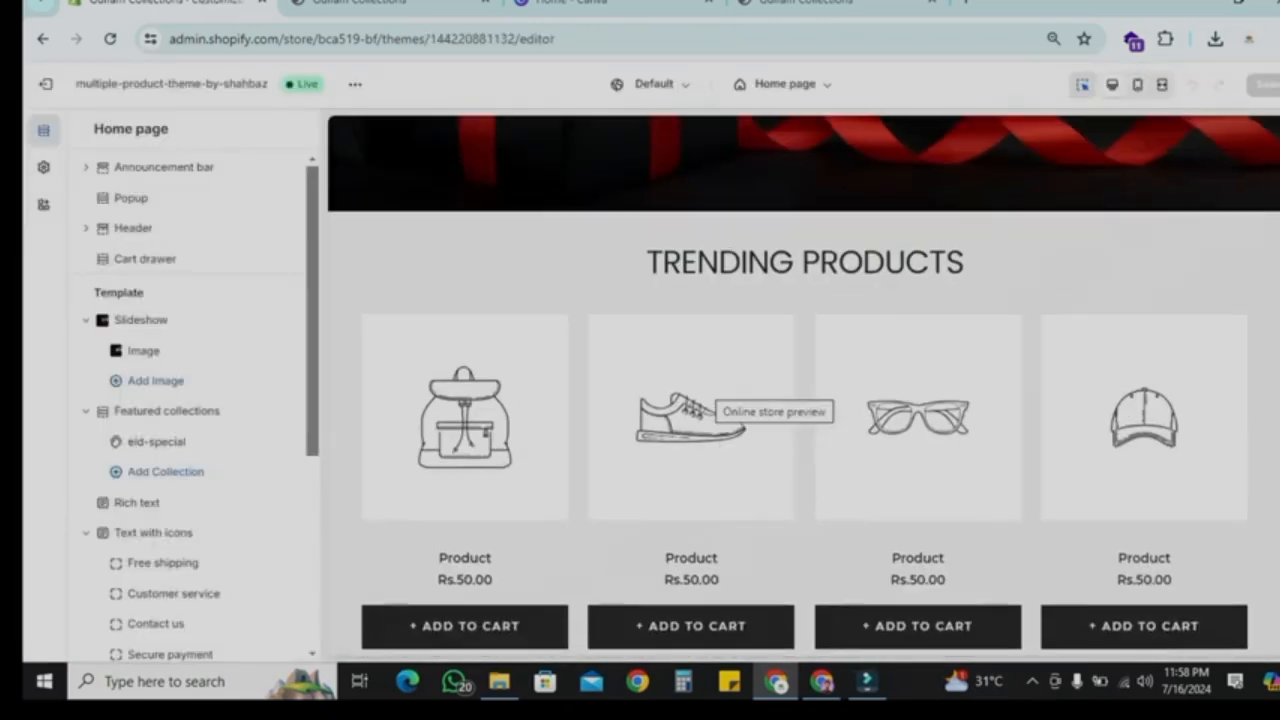
pyautogui.scroll(-4, 680, 480)
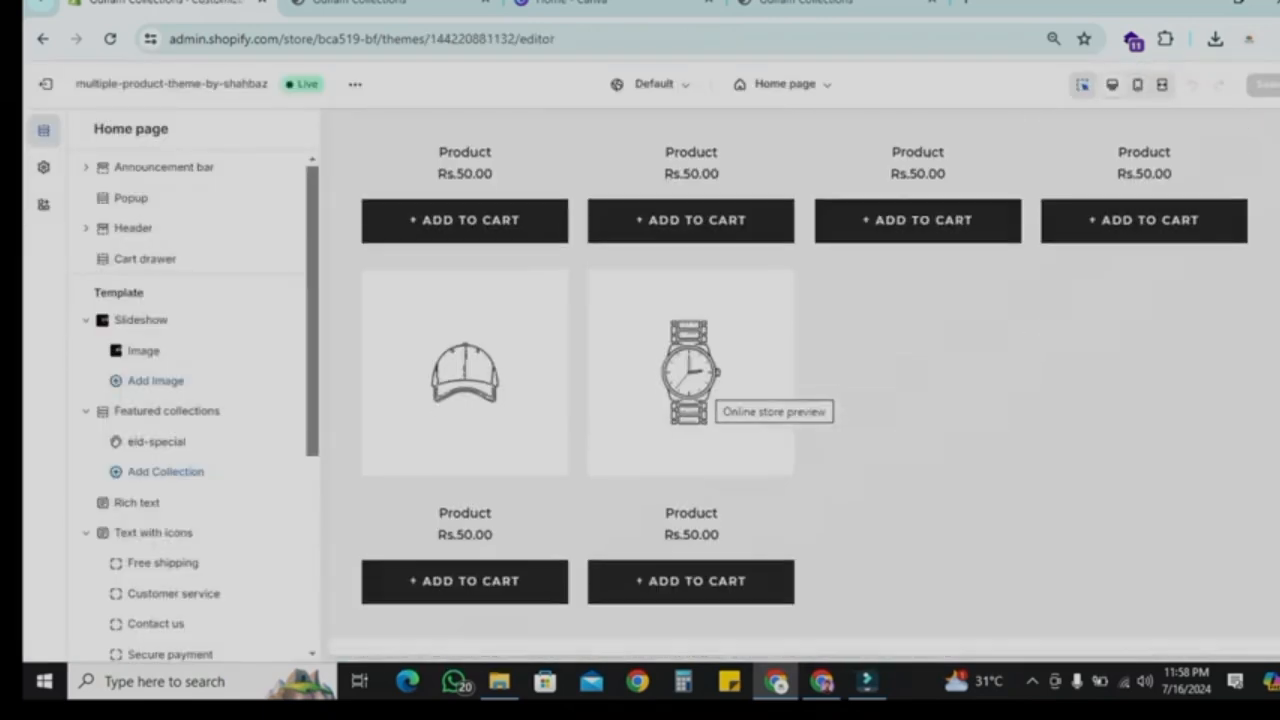
pyautogui.scroll(2, 720, 470)
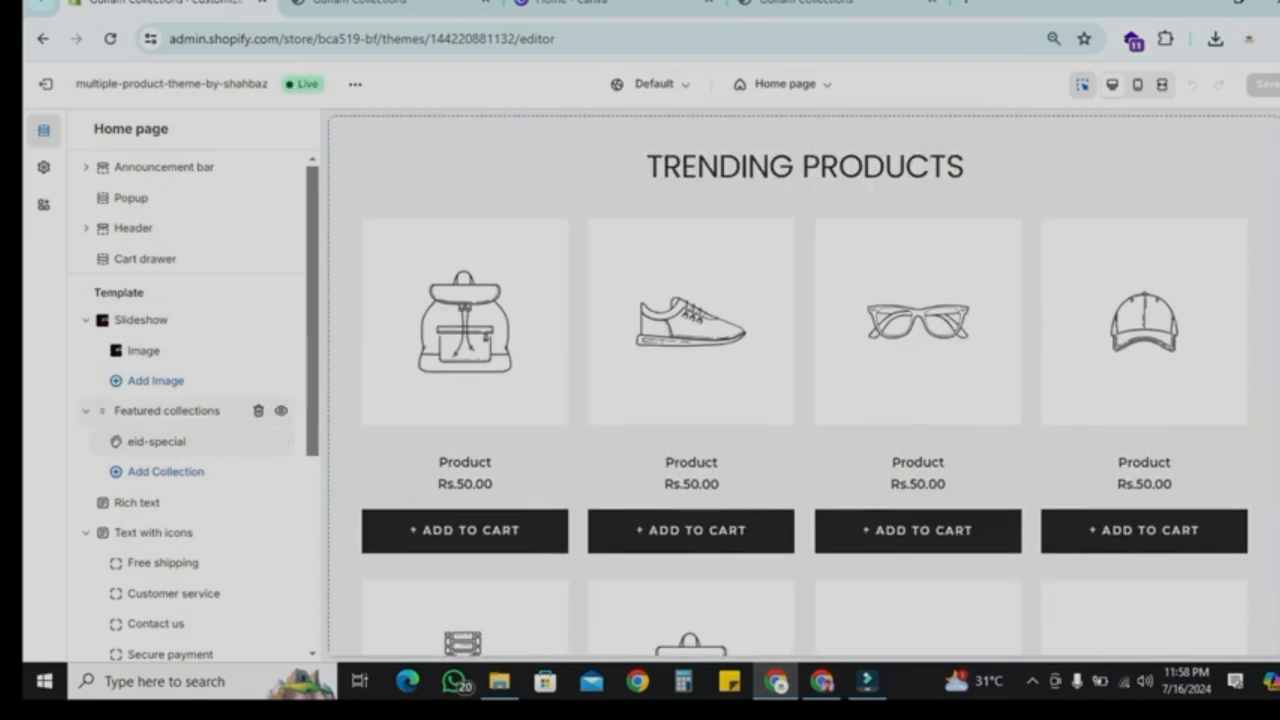
pyautogui.click(156, 441)
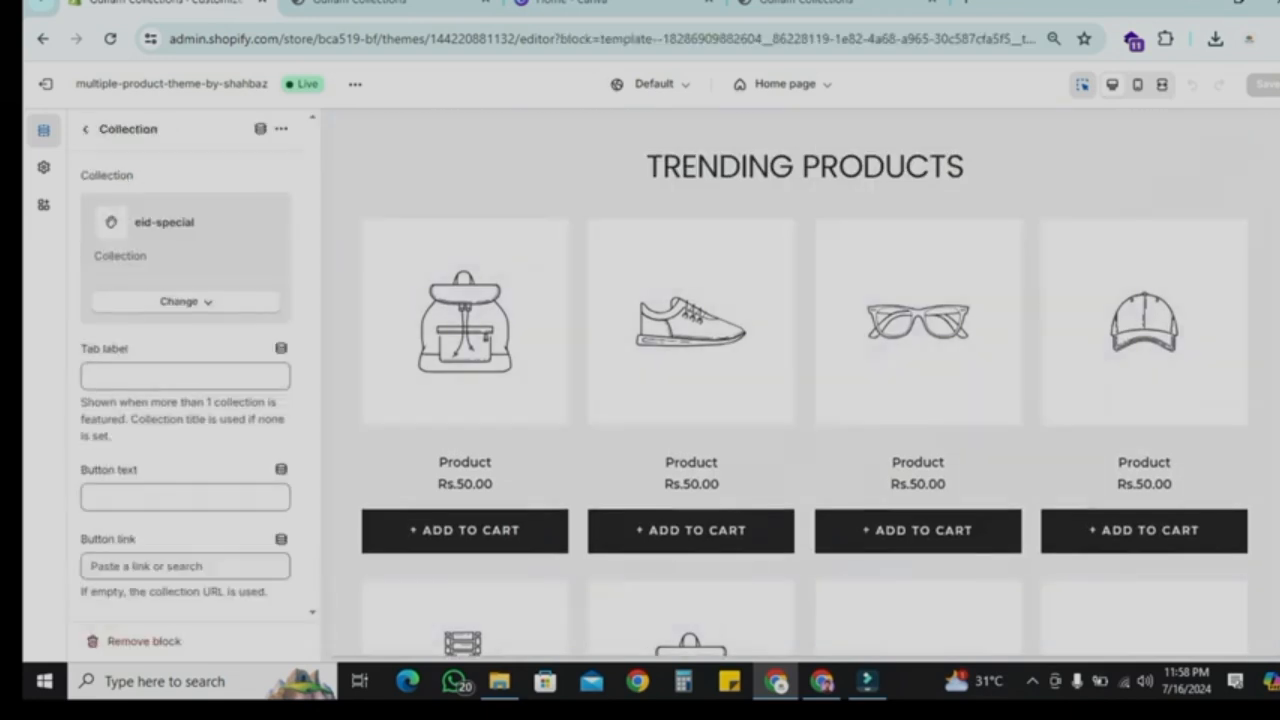
pyautogui.click(185, 301)
pyautogui.click(238, 364)
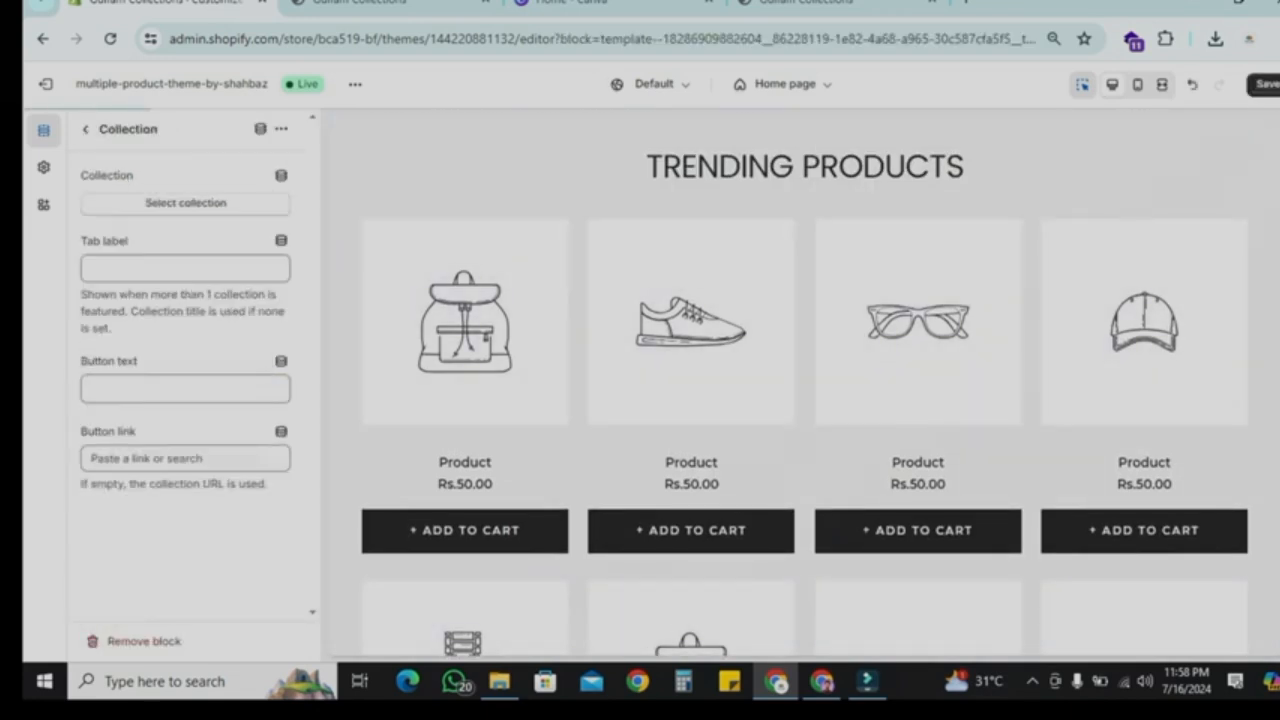
pyautogui.click(185, 203)
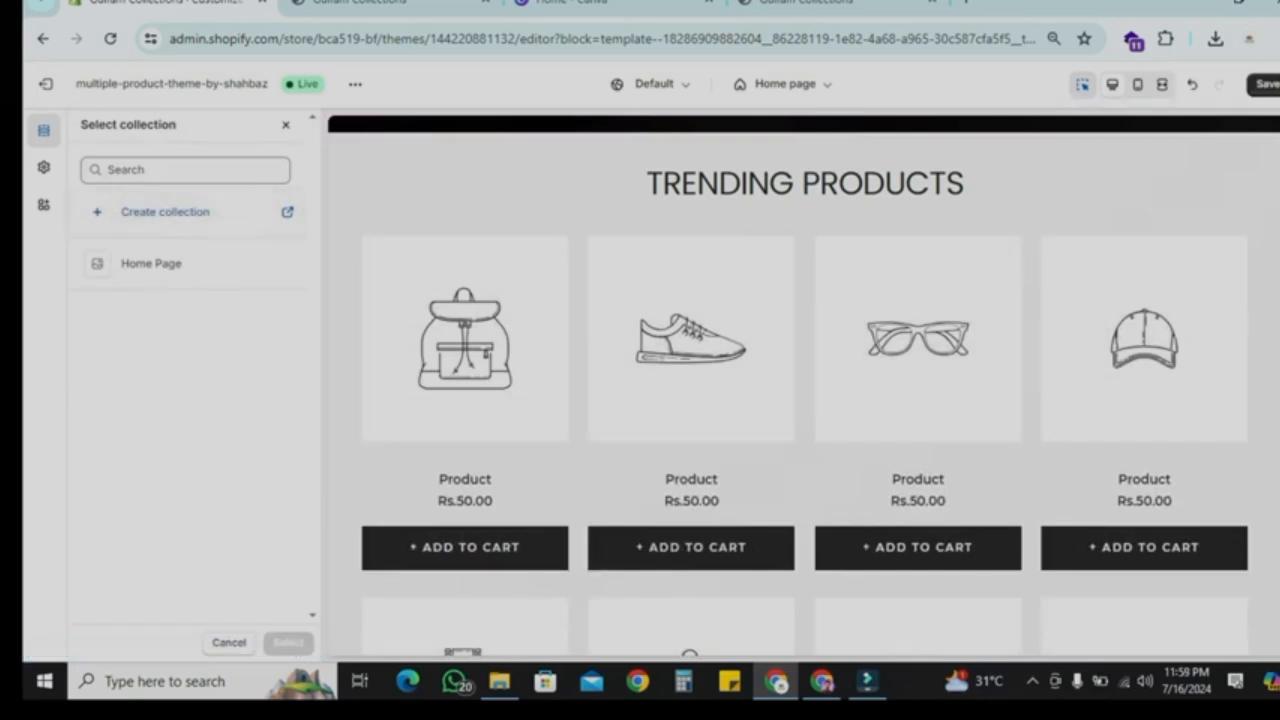
pyautogui.click(186, 264)
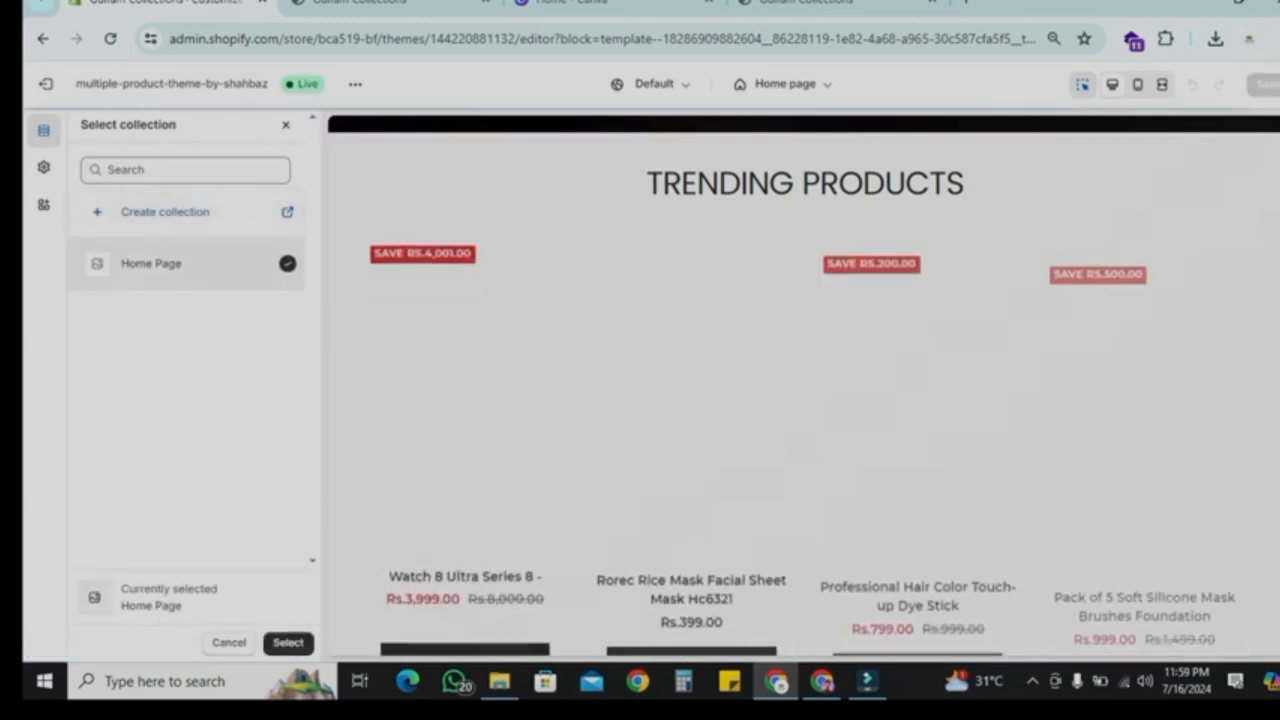
pyautogui.click(288, 643)
pyautogui.scroll(-4, 650, 430)
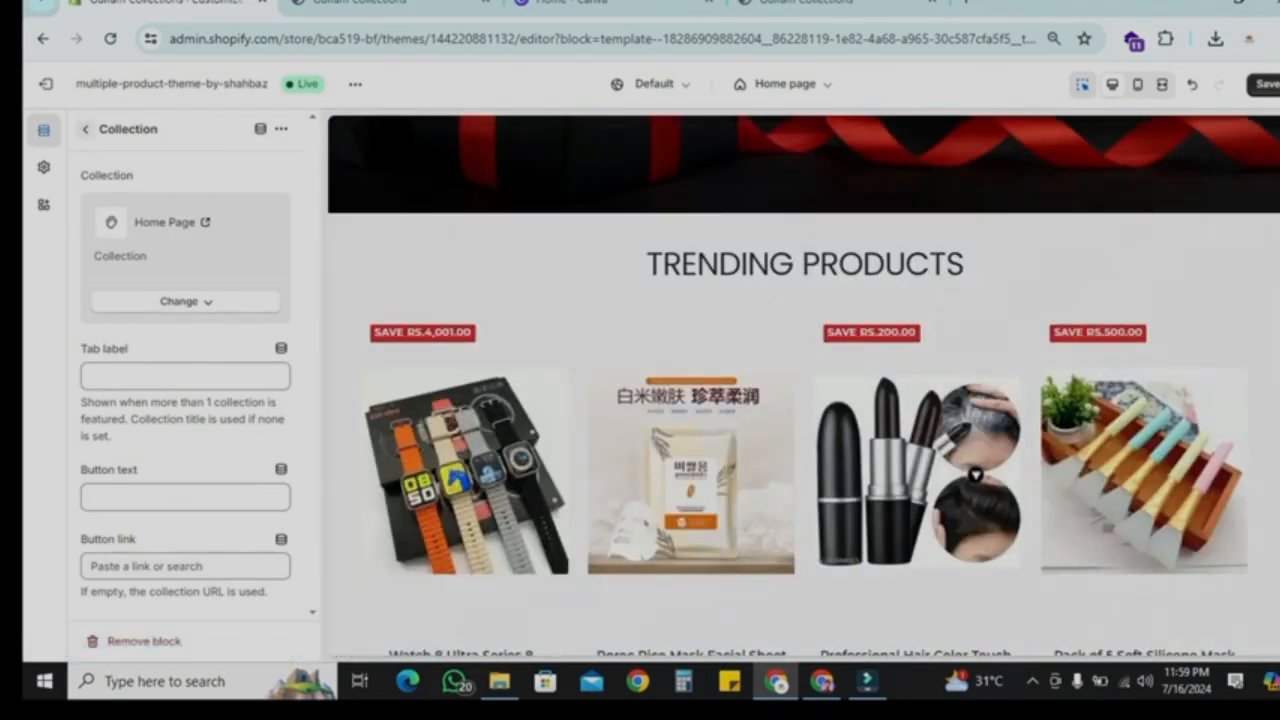
# Step: Return to the home page sections and open the Featured collections section's settings
pyautogui.click(86, 129)
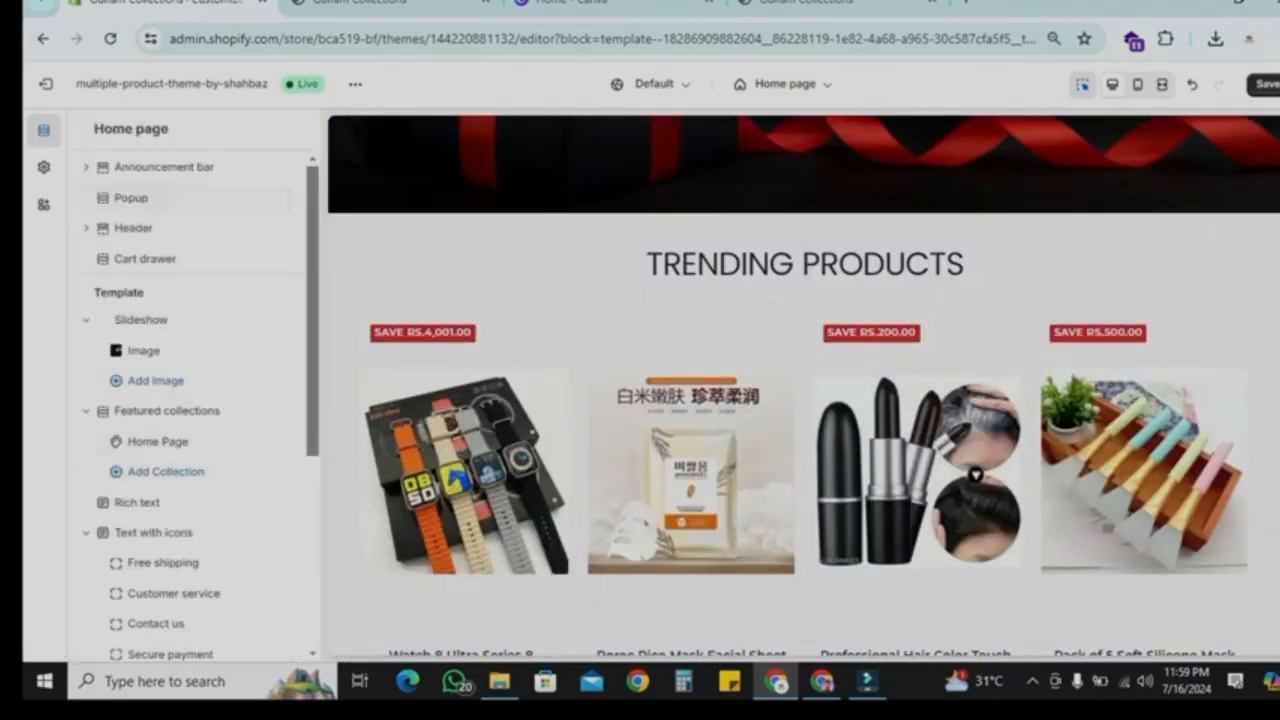
pyautogui.click(172, 411)
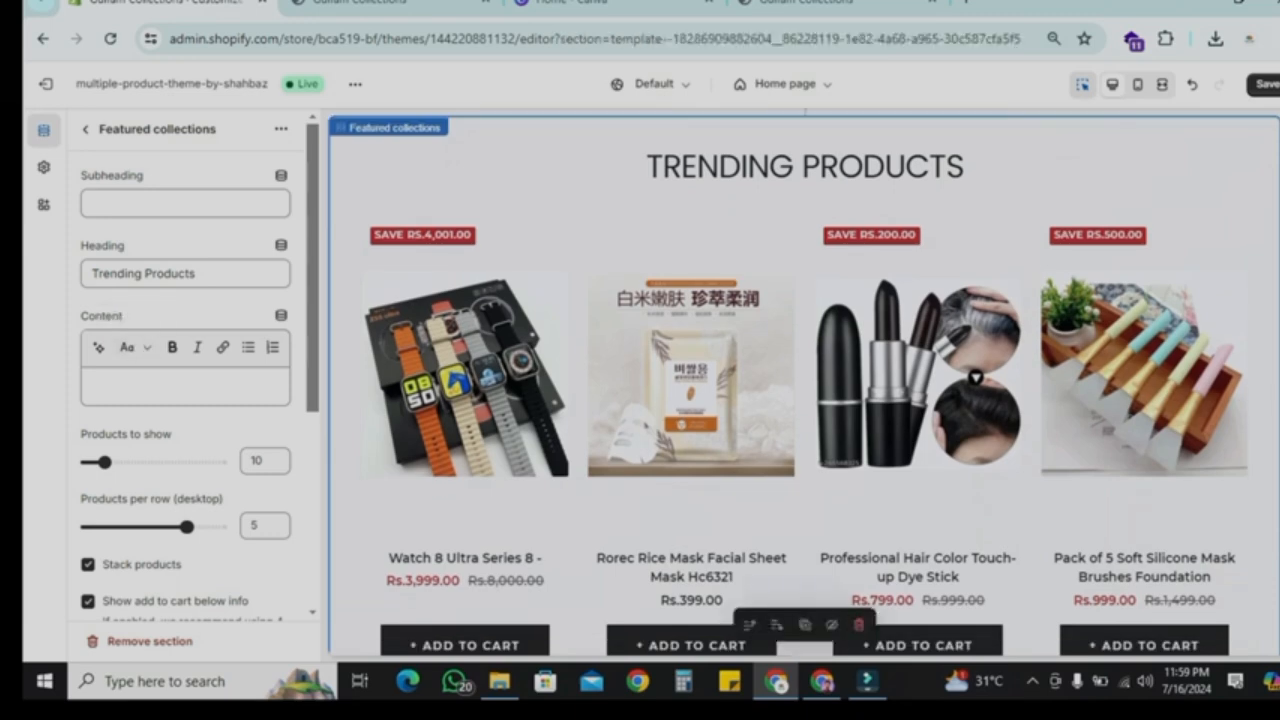
pyautogui.moveTo(197, 274); pyautogui.dragTo(90, 274)
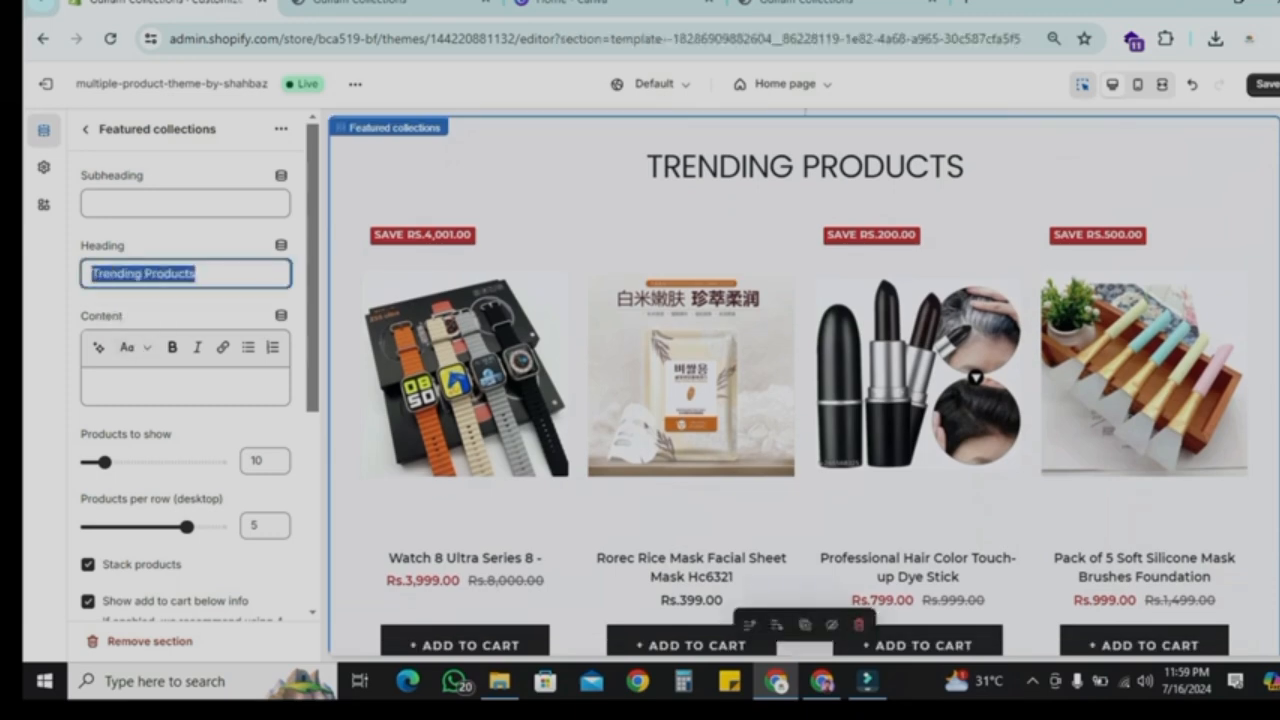
pyautogui.press('BackSpace')
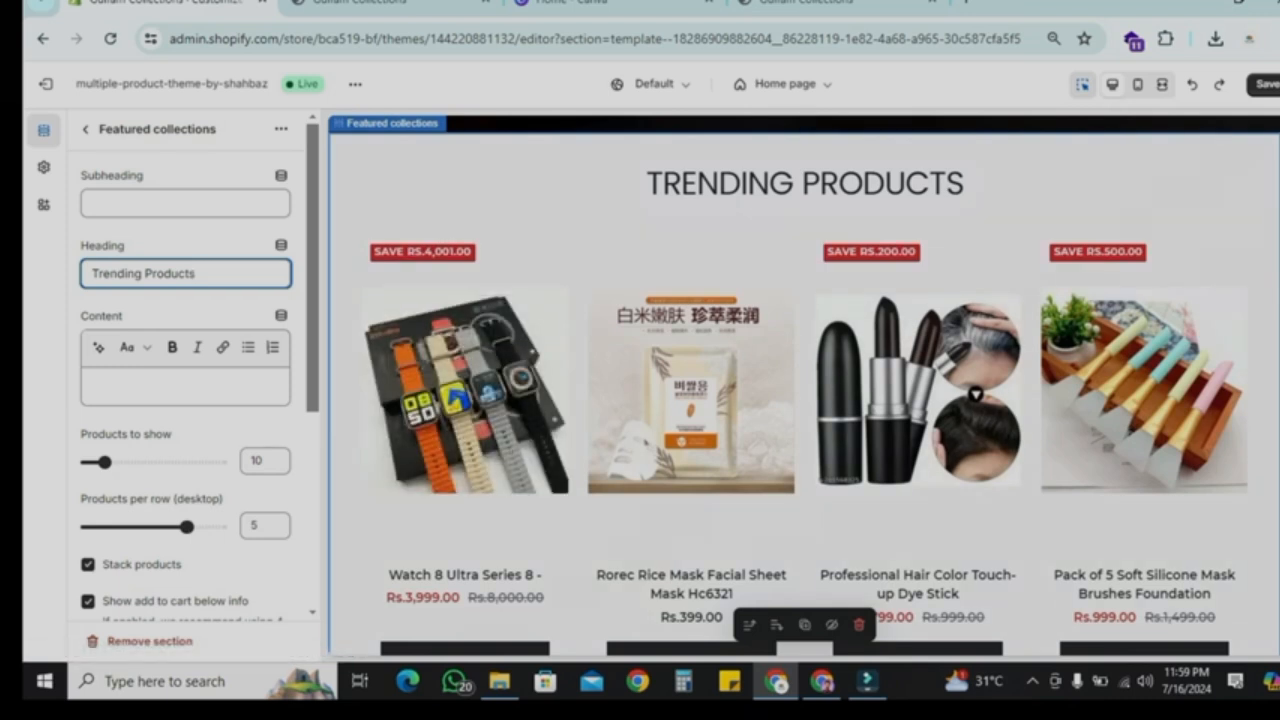
# Step: Set the featured collection to show 6 products per row and 30 products in total
pyautogui.moveTo(187, 526); pyautogui.dragTo(153, 526)
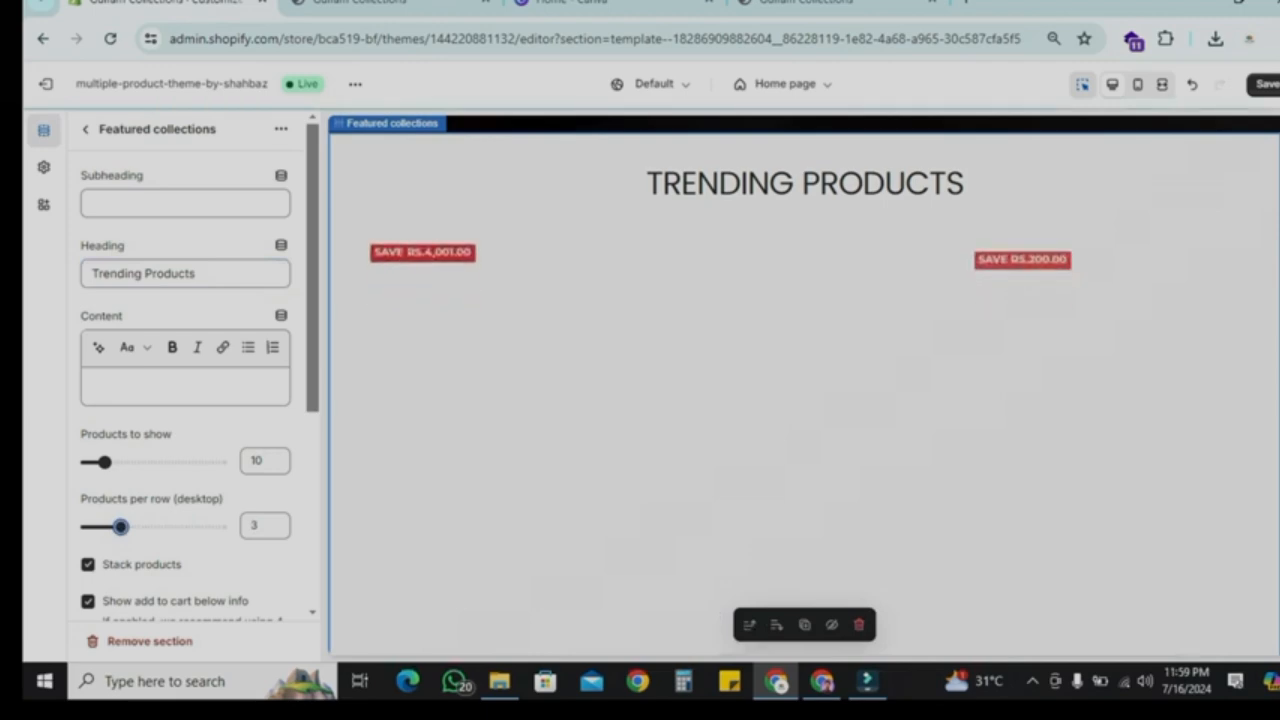
pyautogui.click(1162, 84)
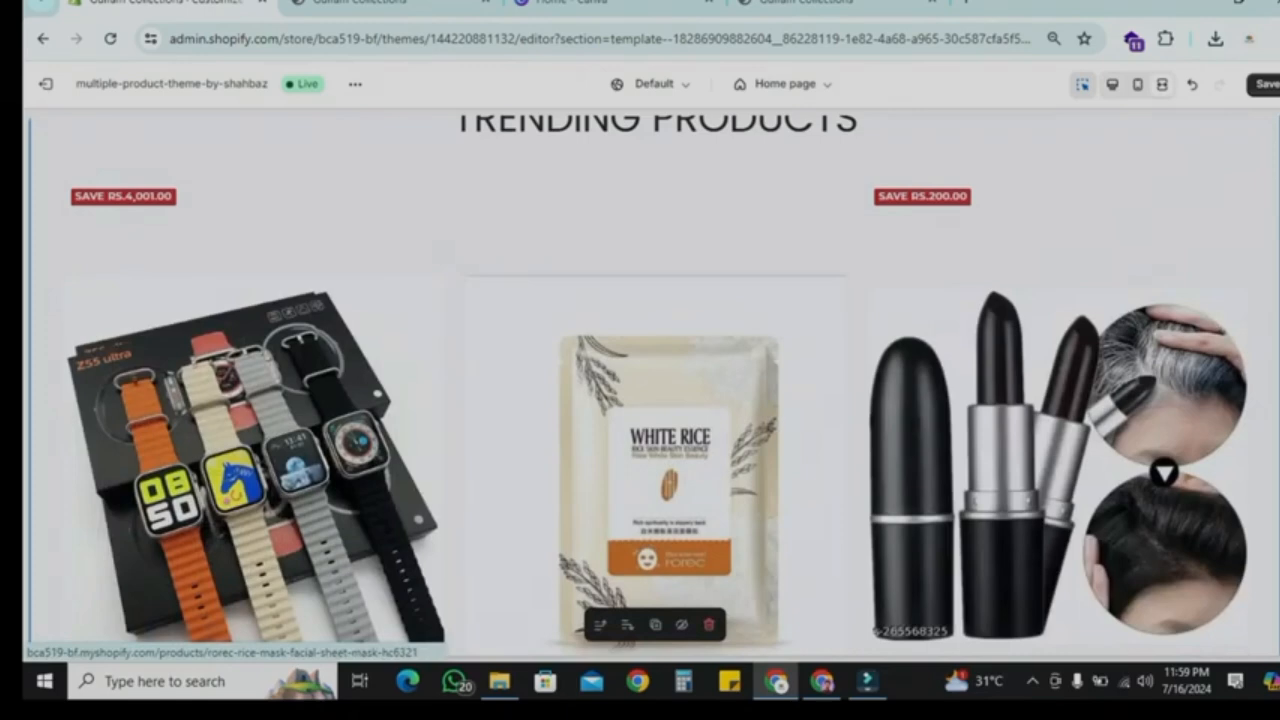
pyautogui.click(1162, 84)
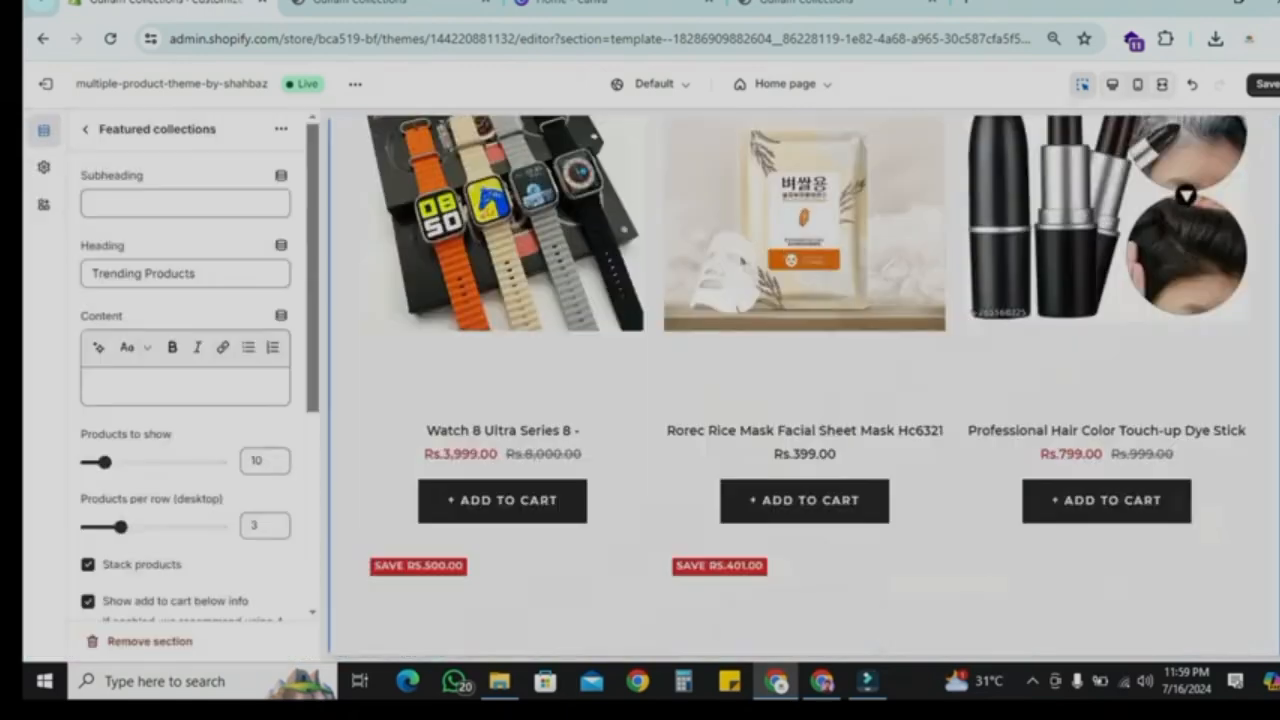
pyautogui.click(187, 526)
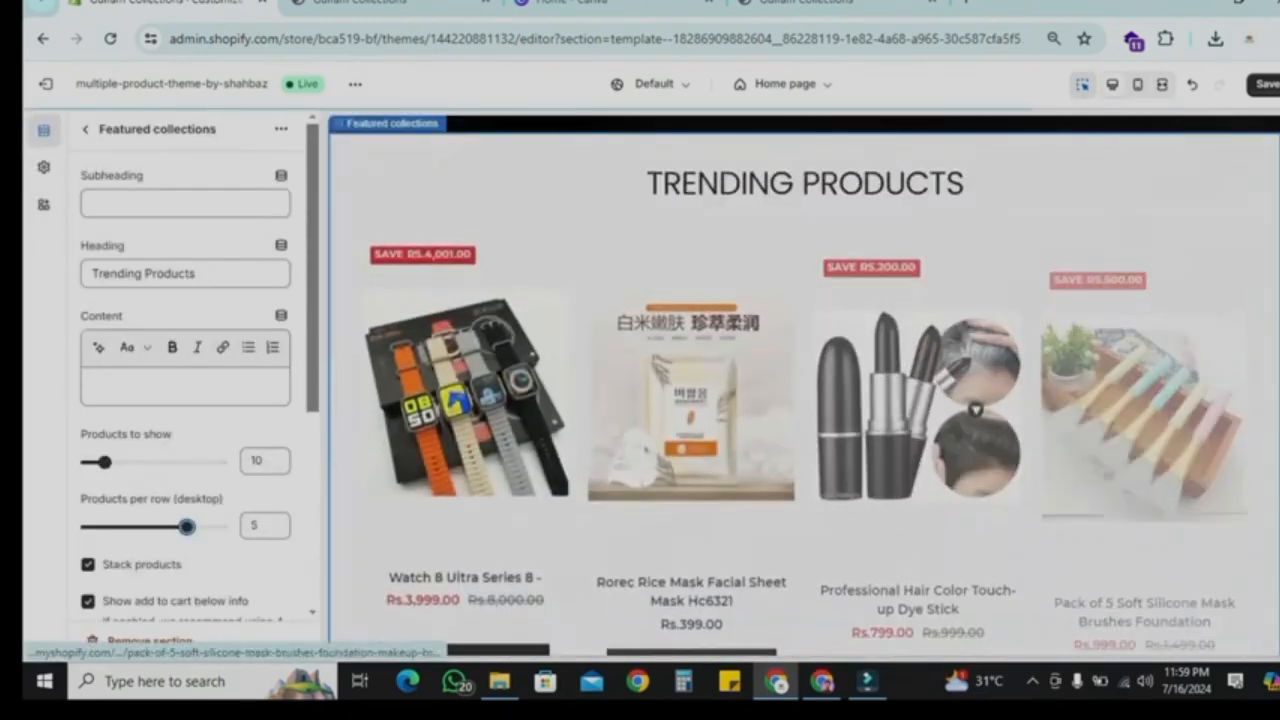
pyautogui.click(1162, 84)
pyautogui.scroll(-2, 896, 420)
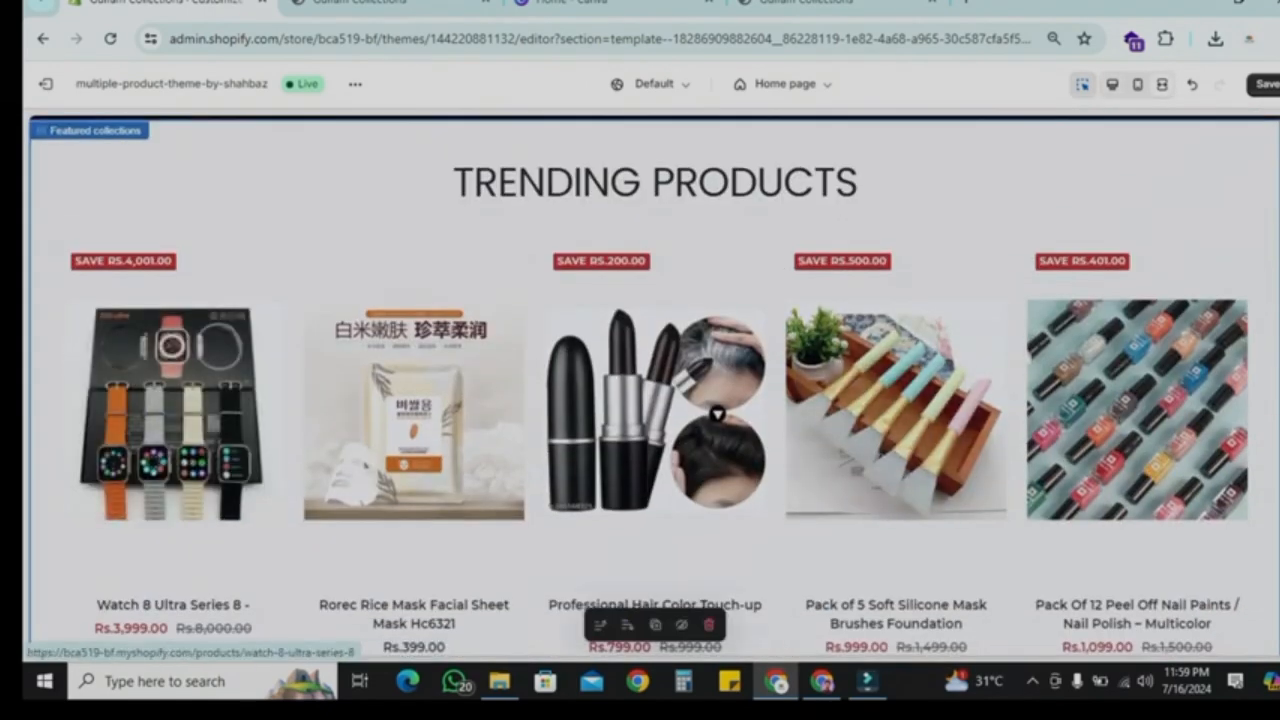
pyautogui.click(1113, 84)
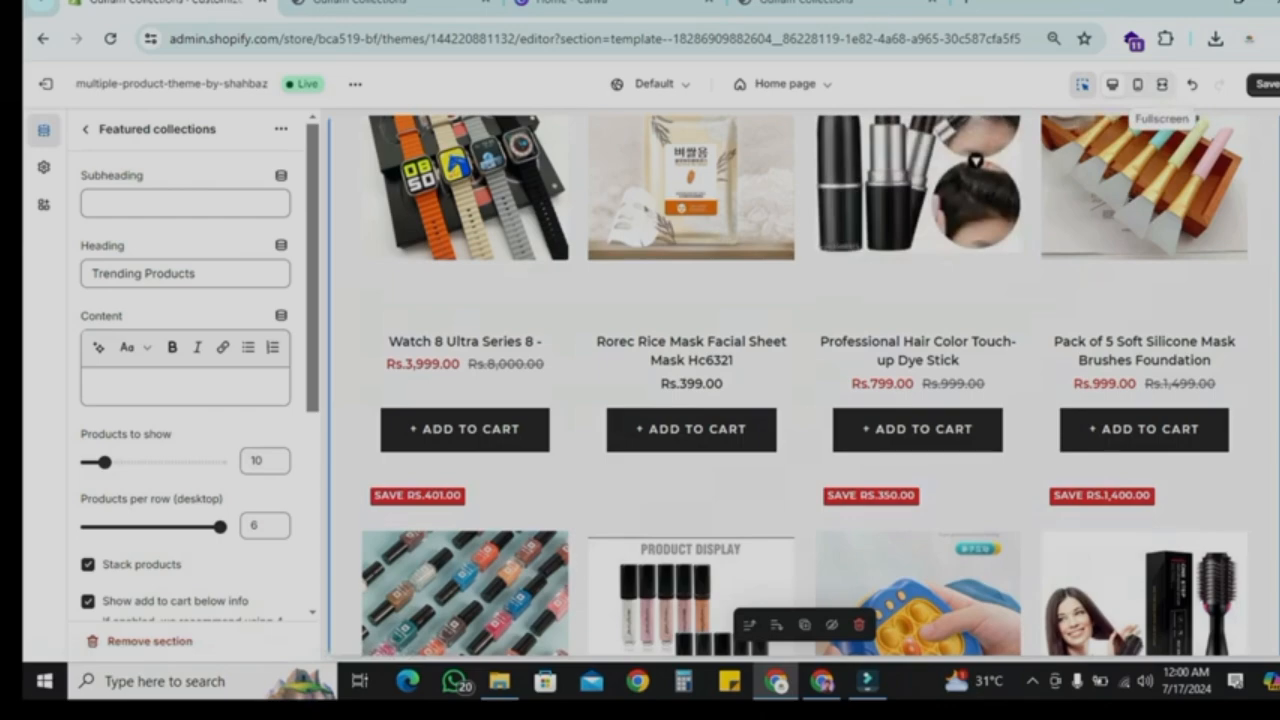
pyautogui.click(1162, 84)
pyautogui.scroll(-3, 640, 400)
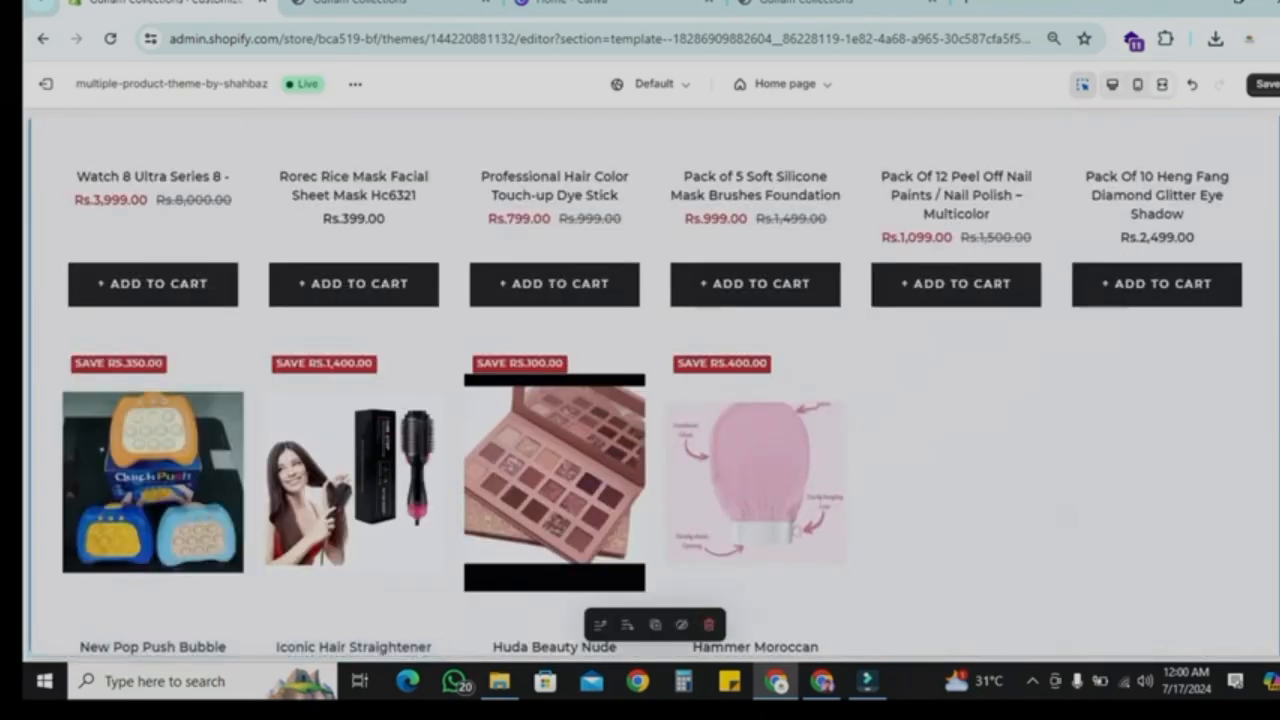
pyautogui.scroll(-1, 640, 400)
pyautogui.scroll(4, 640, 400)
pyautogui.scroll(-3, 640, 400)
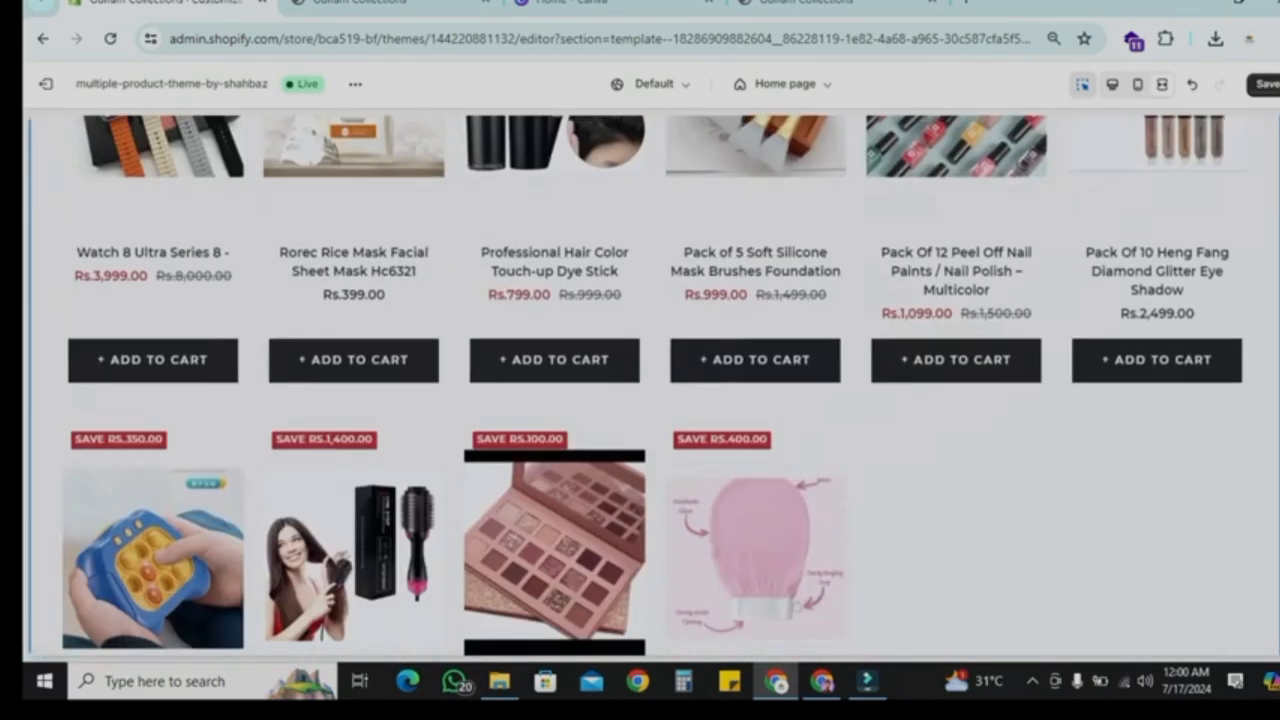
pyautogui.click(1112, 84)
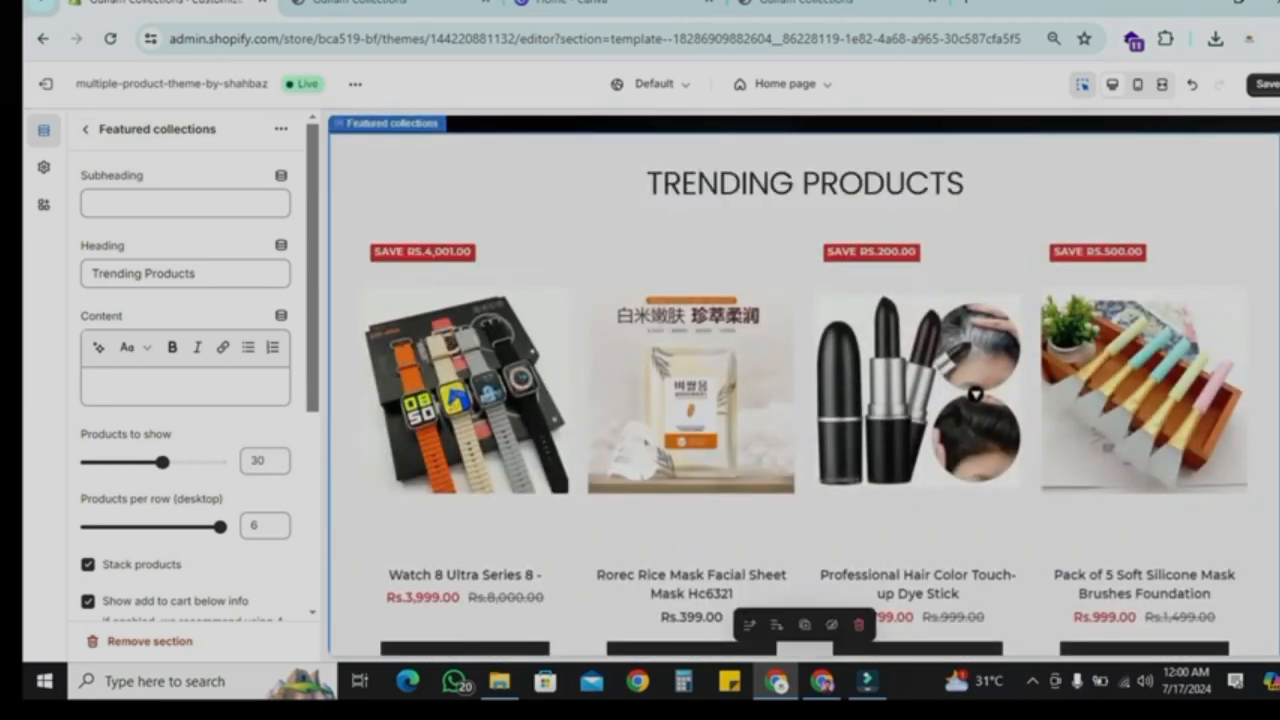
pyautogui.click(1162, 84)
# Step: Scroll through the featured products preview to review the new grid layout
pyautogui.scroll(-6, 605, 520)
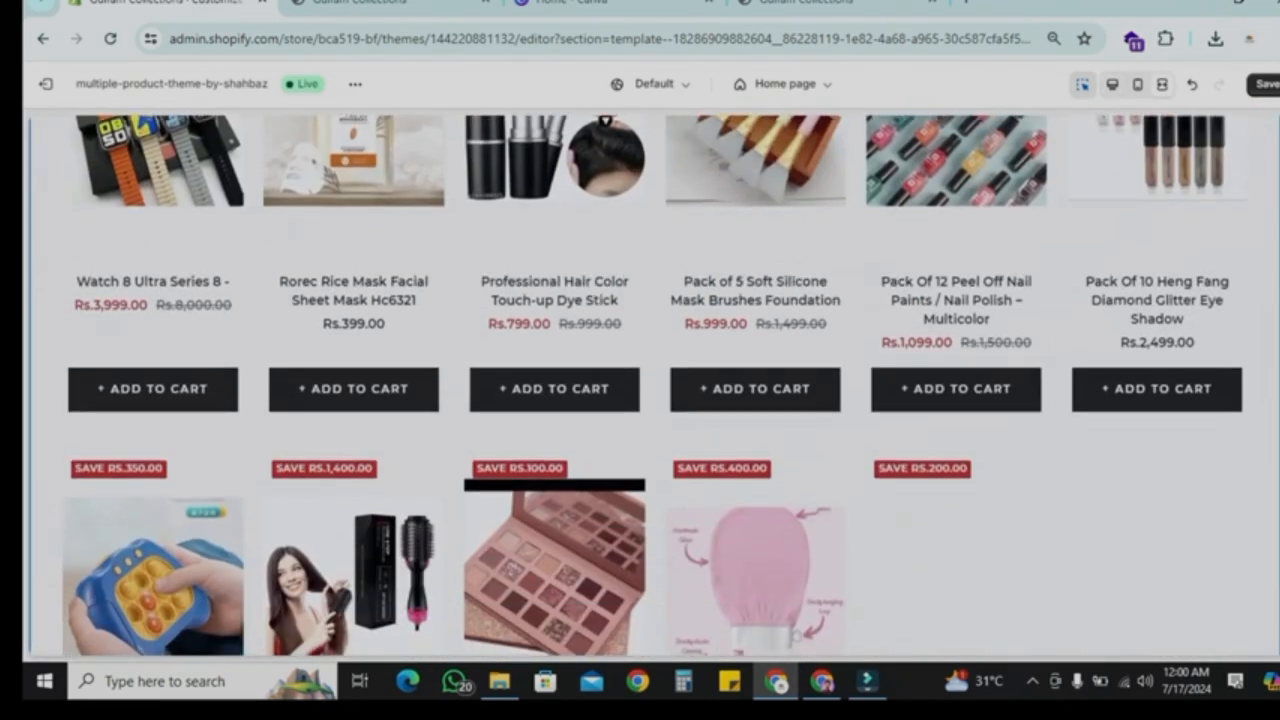
pyautogui.scroll(-9, 755, 500)
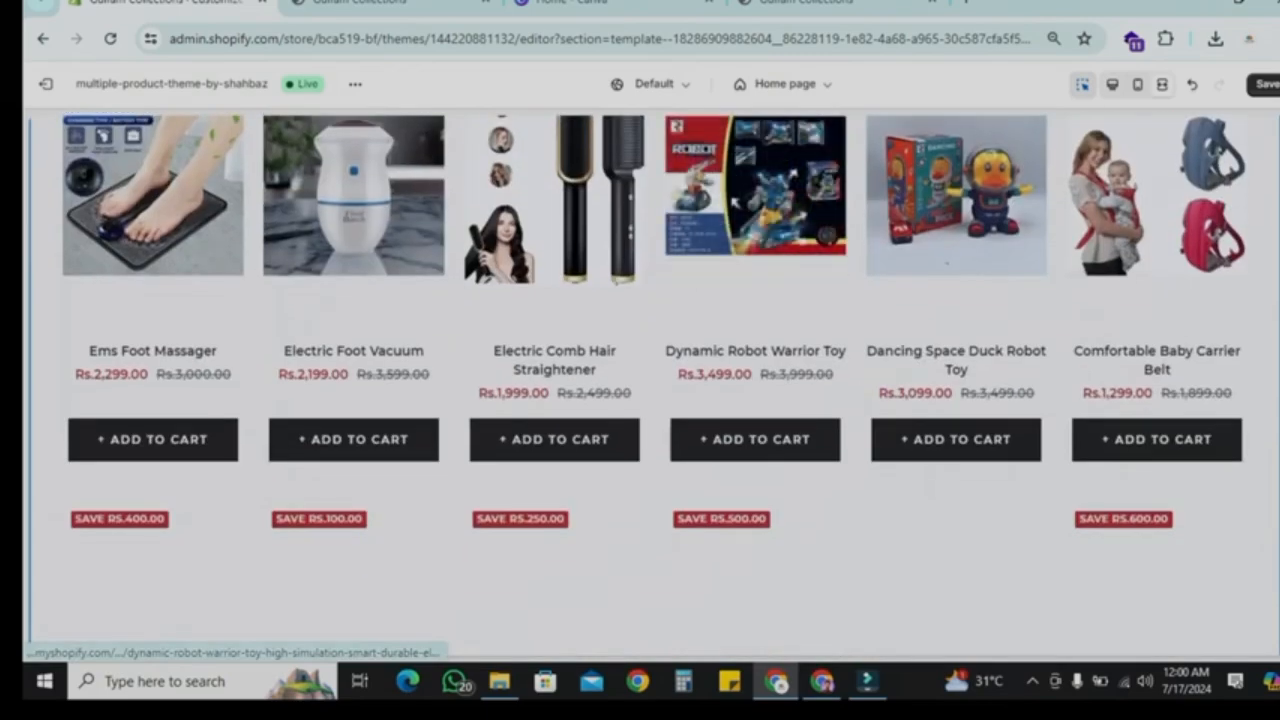
pyautogui.scroll(-7, 755, 450)
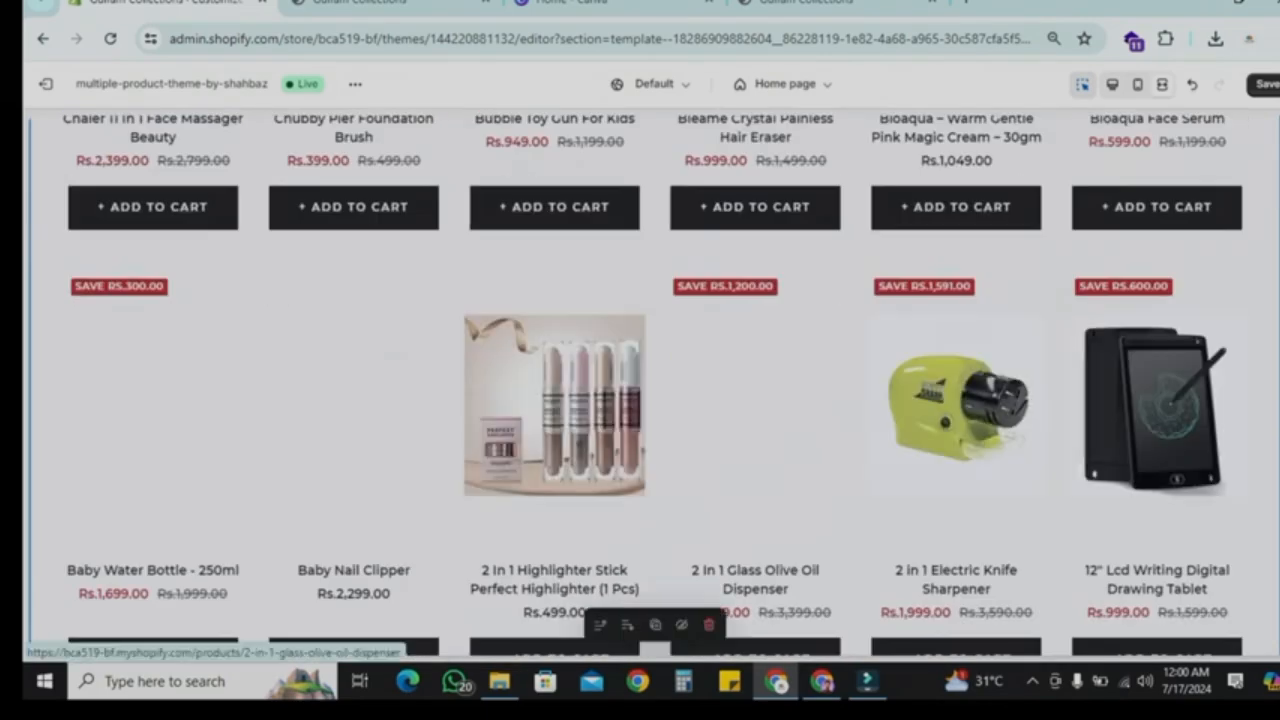
pyautogui.scroll(-2, 755, 400)
pyautogui.scroll(20, 755, 400)
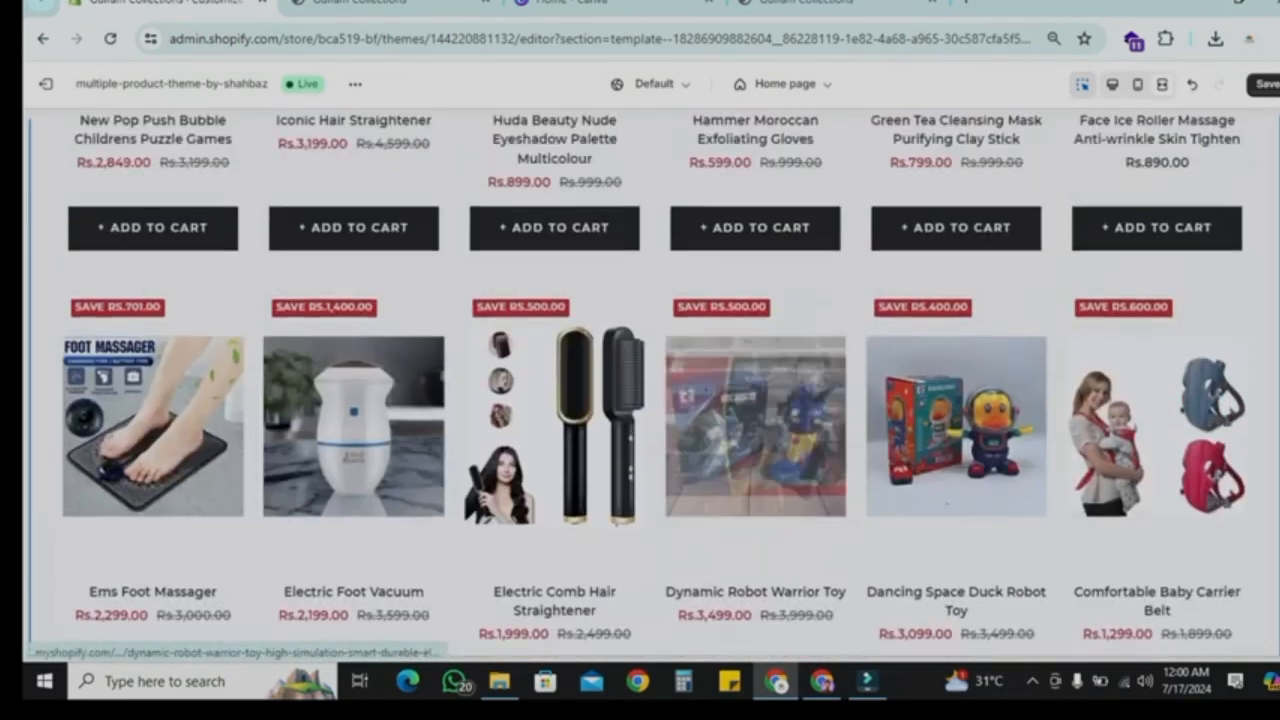
pyautogui.scroll(3, 755, 350)
pyautogui.scroll(-6, 755, 350)
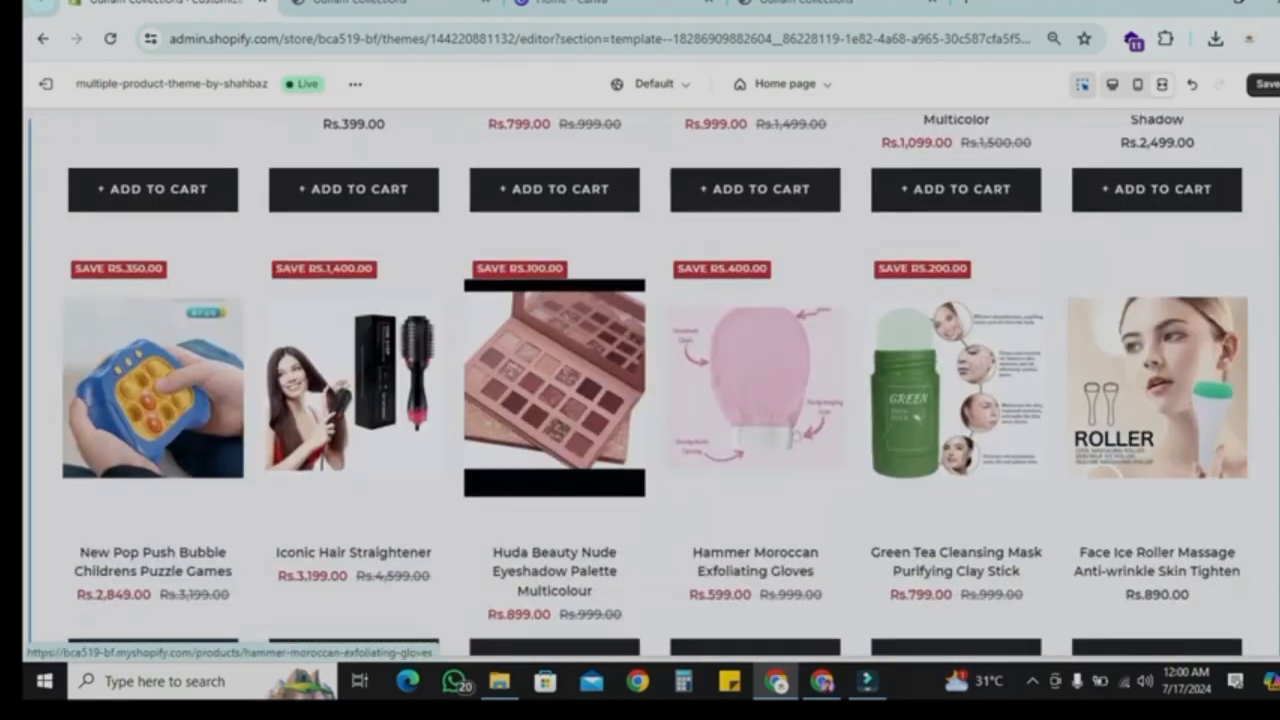
pyautogui.scroll(3, 755, 350)
pyautogui.click(604, 234)
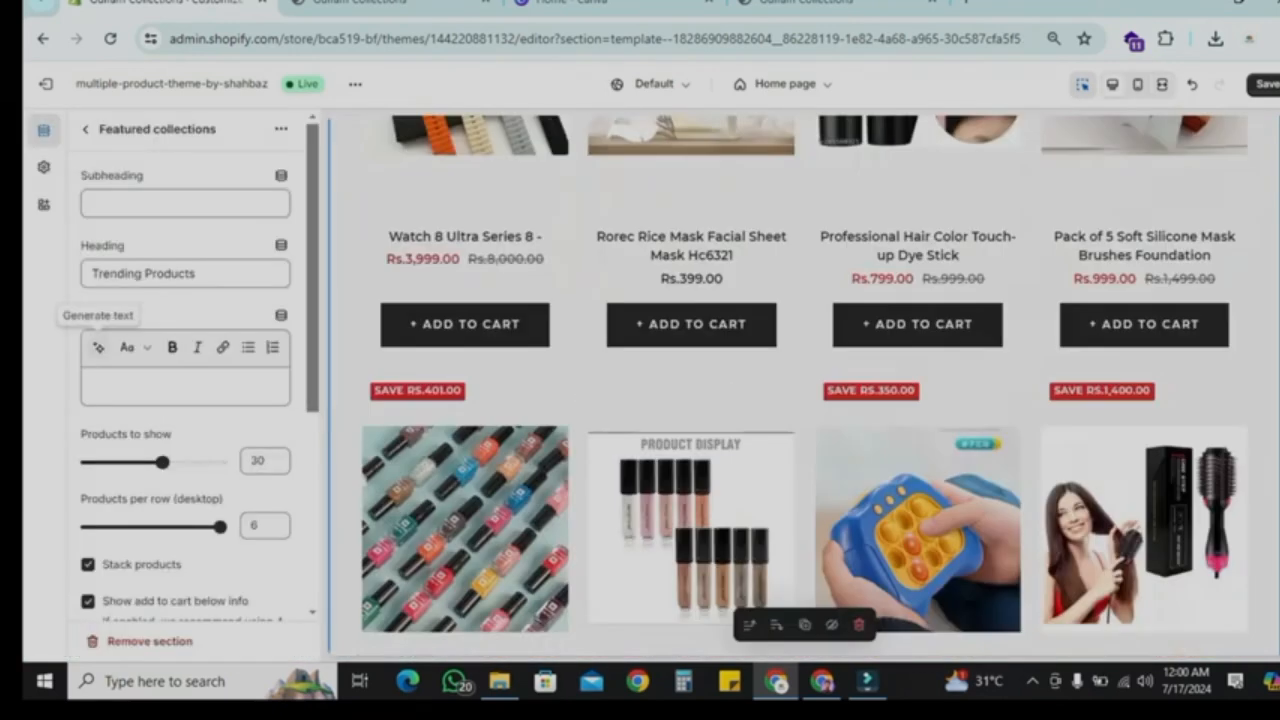
pyautogui.scroll(-3, 185, 380)
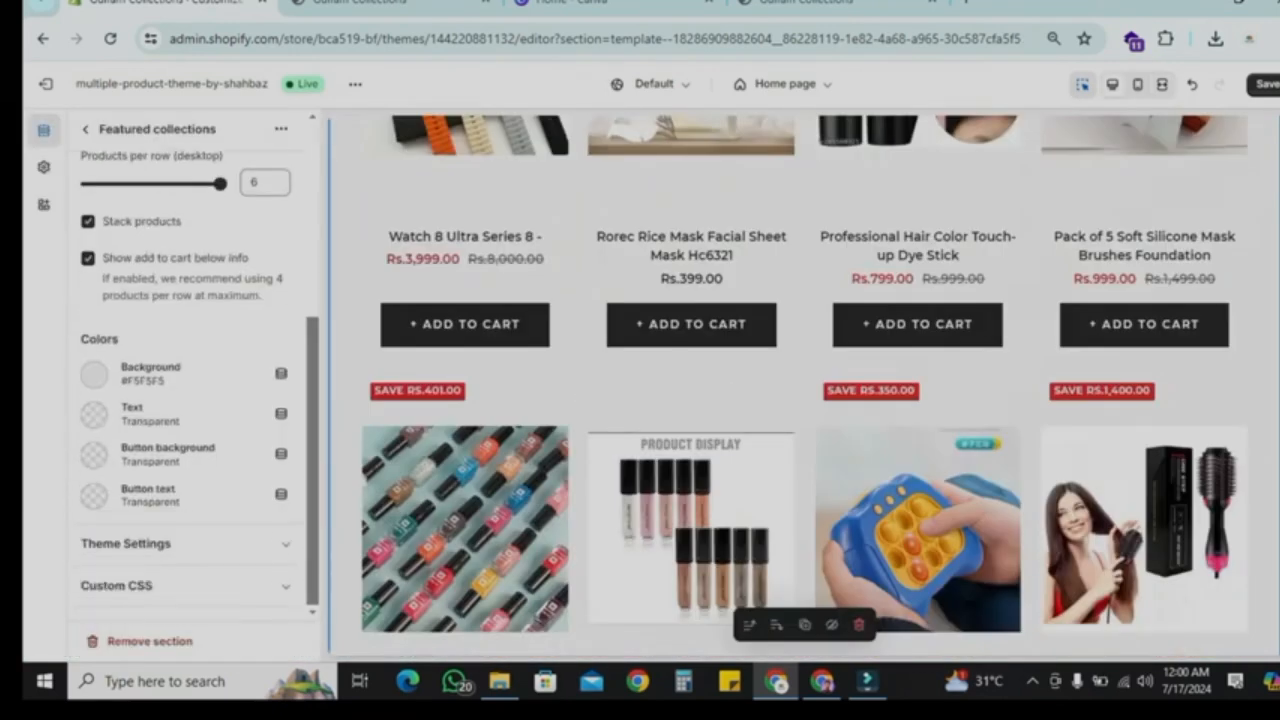
pyautogui.click(94, 375)
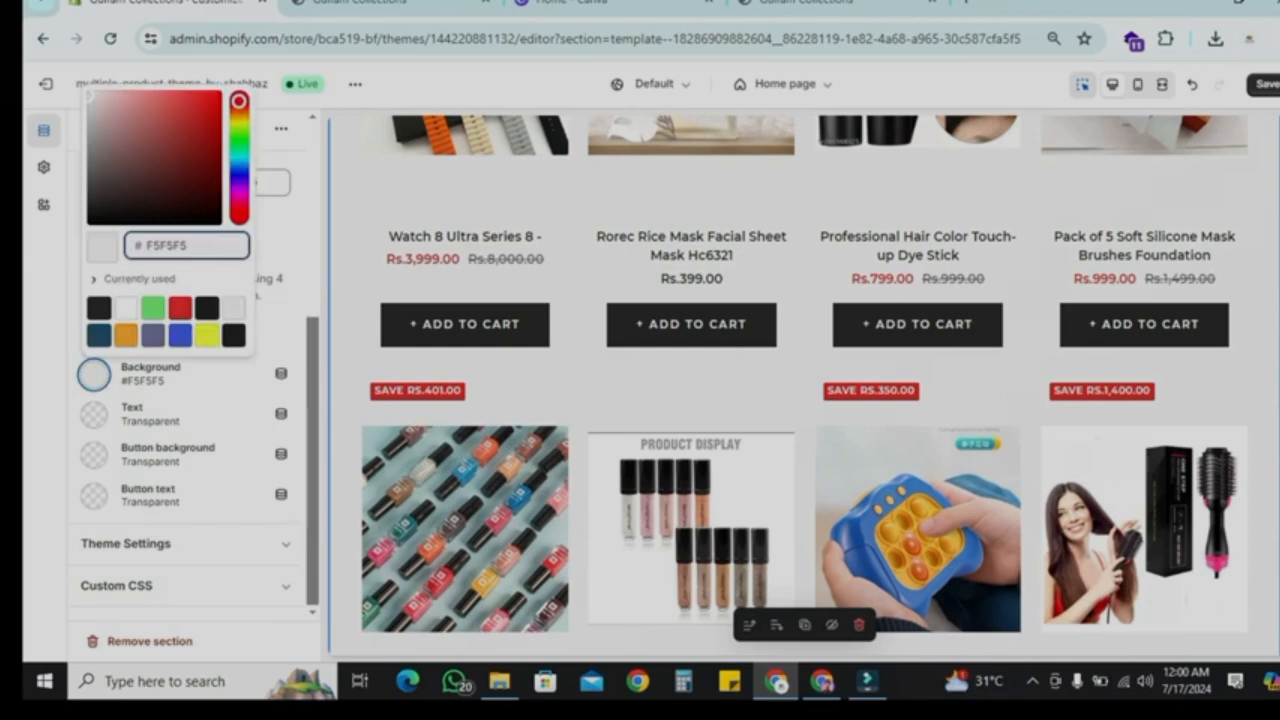
pyautogui.click(153, 335)
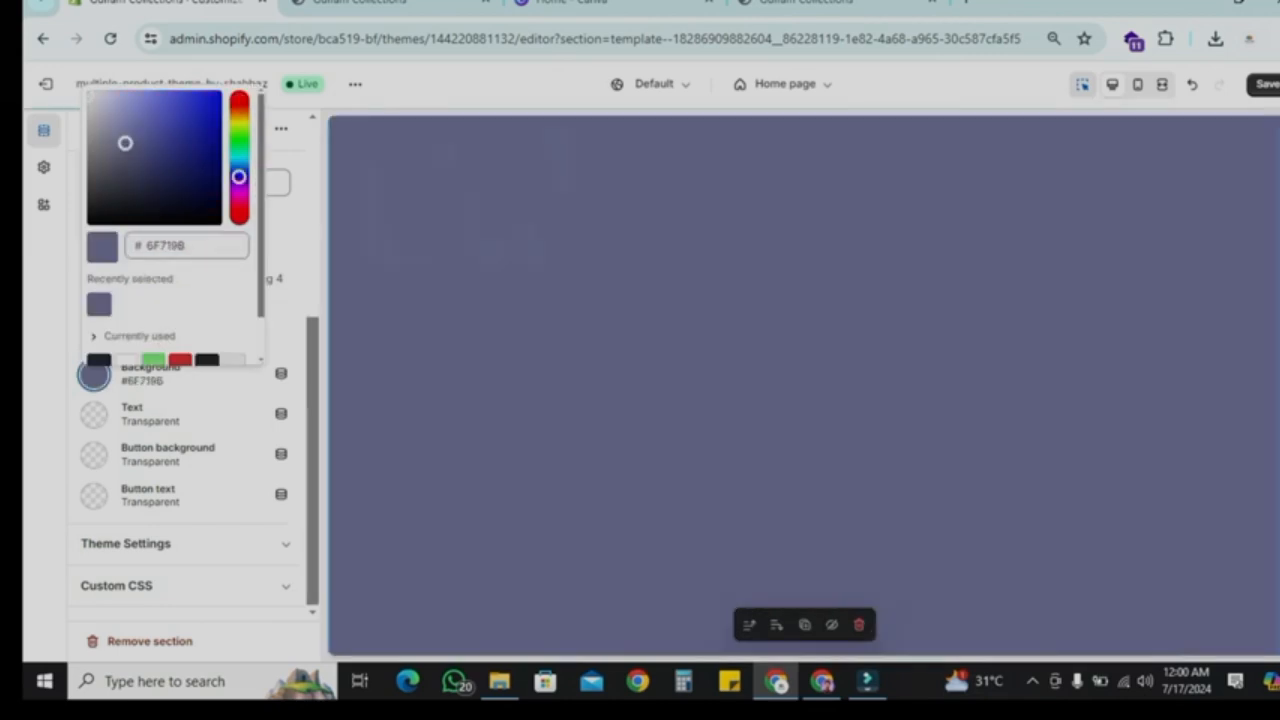
pyautogui.click(234, 359)
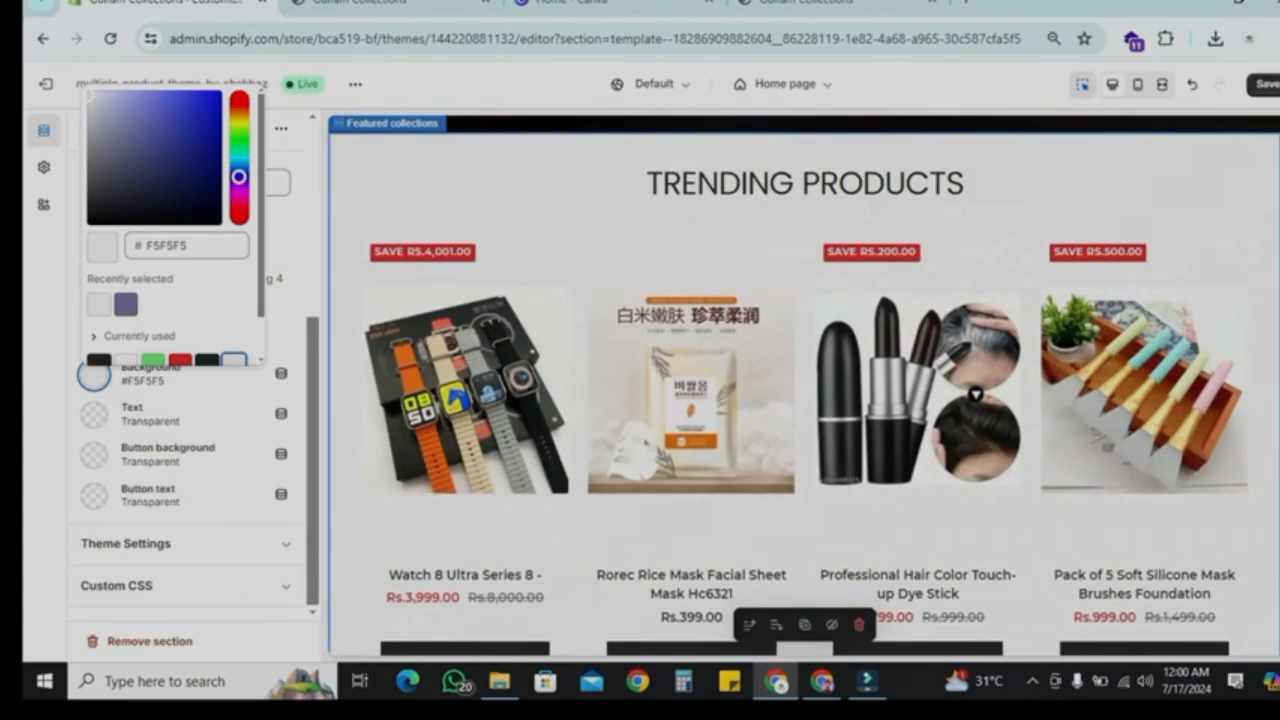
# Step: Go back to the home page section list and save the theme changes
pyautogui.scroll(-1, 220, 330)
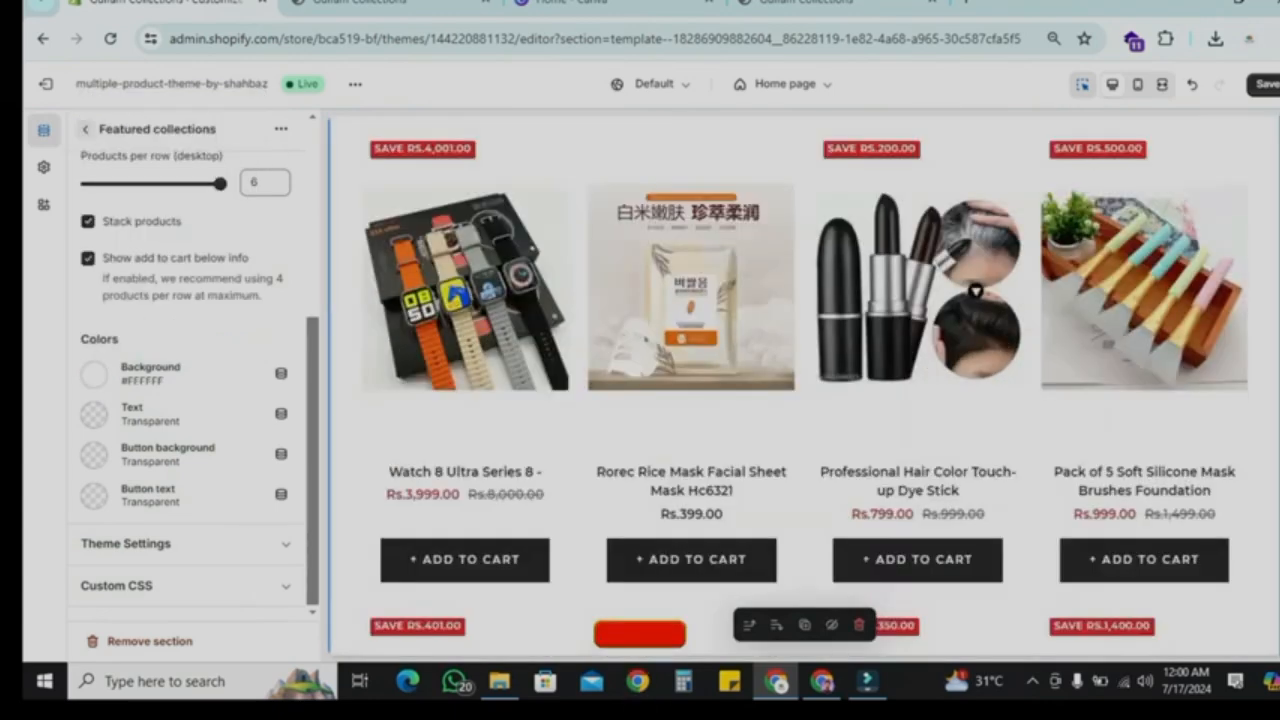
pyautogui.click(87, 129)
pyautogui.scroll(-7, 790, 385)
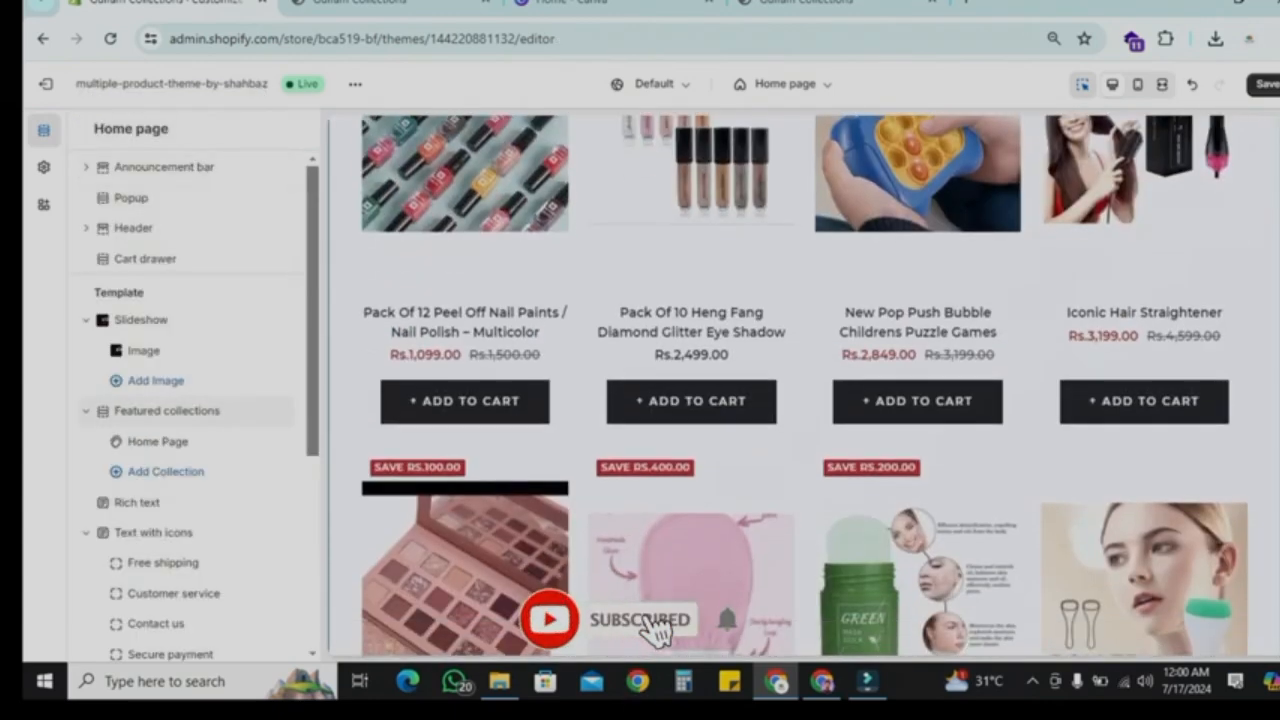
pyautogui.scroll(7, 790, 385)
pyautogui.click(1267, 84)
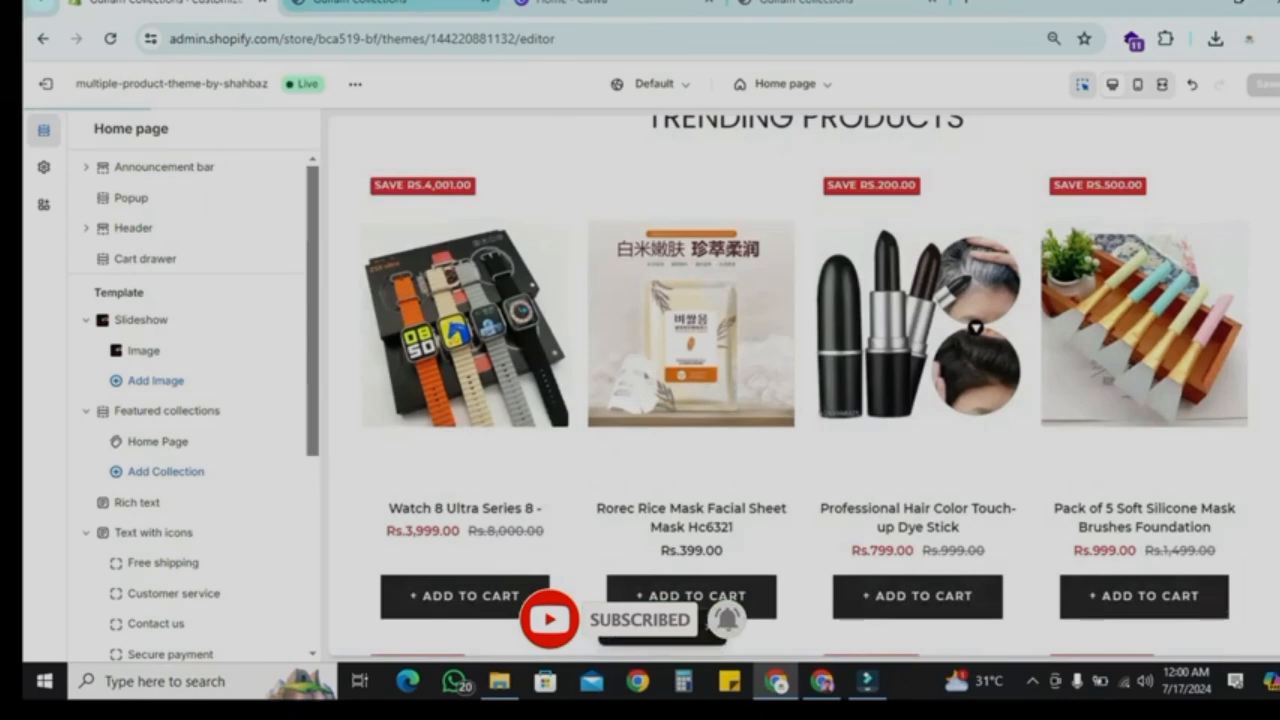
# Step: Reload the live storefront and scroll through its home page featured products
pyautogui.click(390, 4)
pyautogui.press('F5')
pyautogui.scroll(-1, 790, 385)
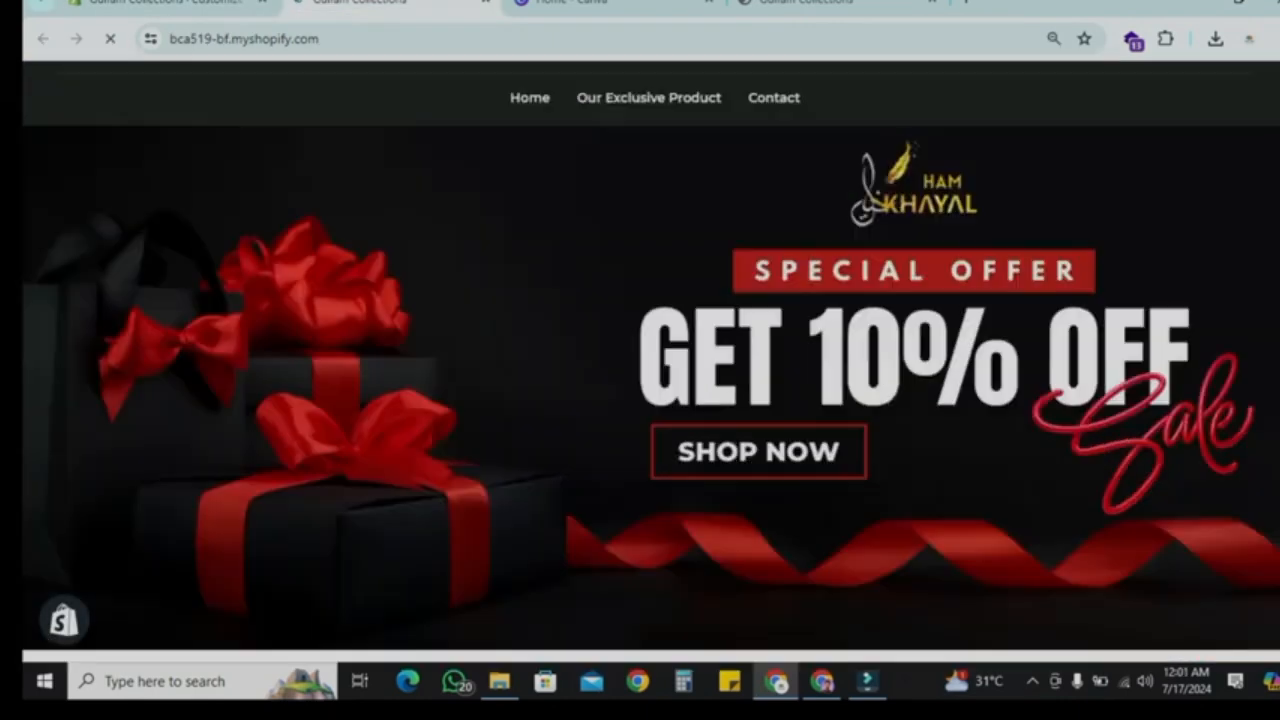
pyautogui.scroll(-2, 650, 360)
pyautogui.scroll(3, 650, 360)
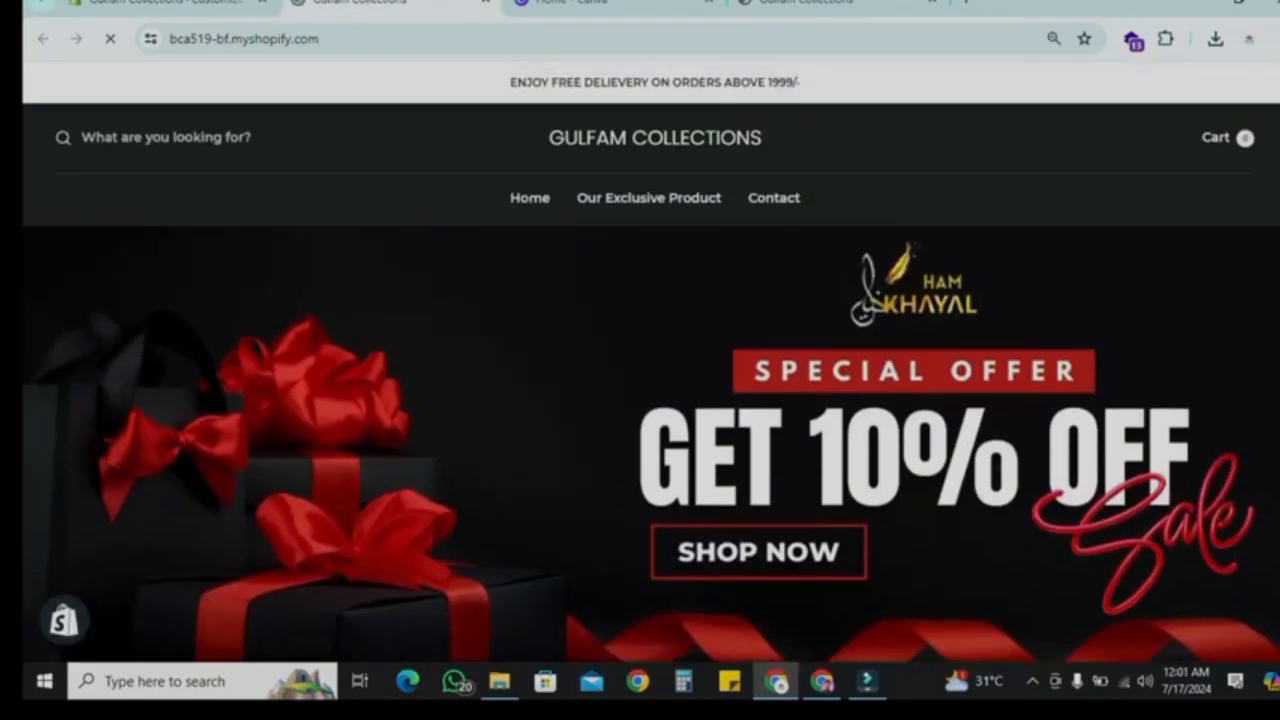
pyautogui.scroll(-3, 650, 360)
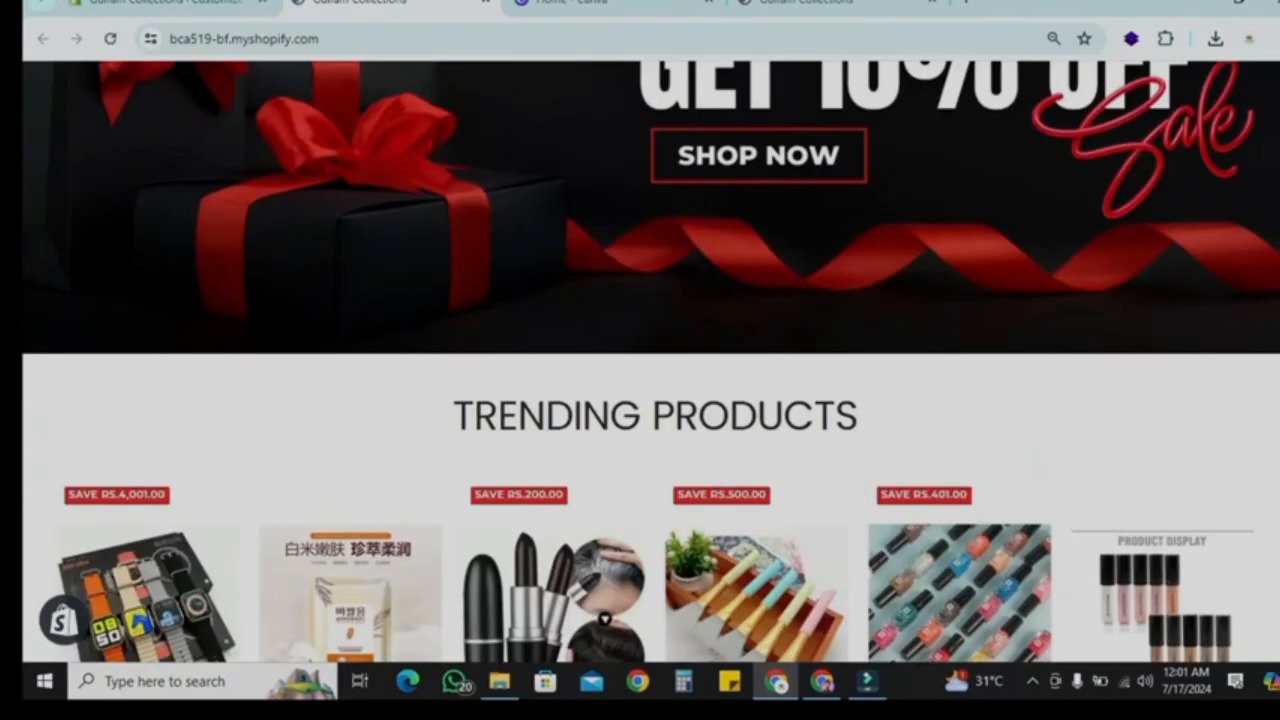
pyautogui.scroll(3, 650, 360)
pyautogui.scroll(-3, 650, 360)
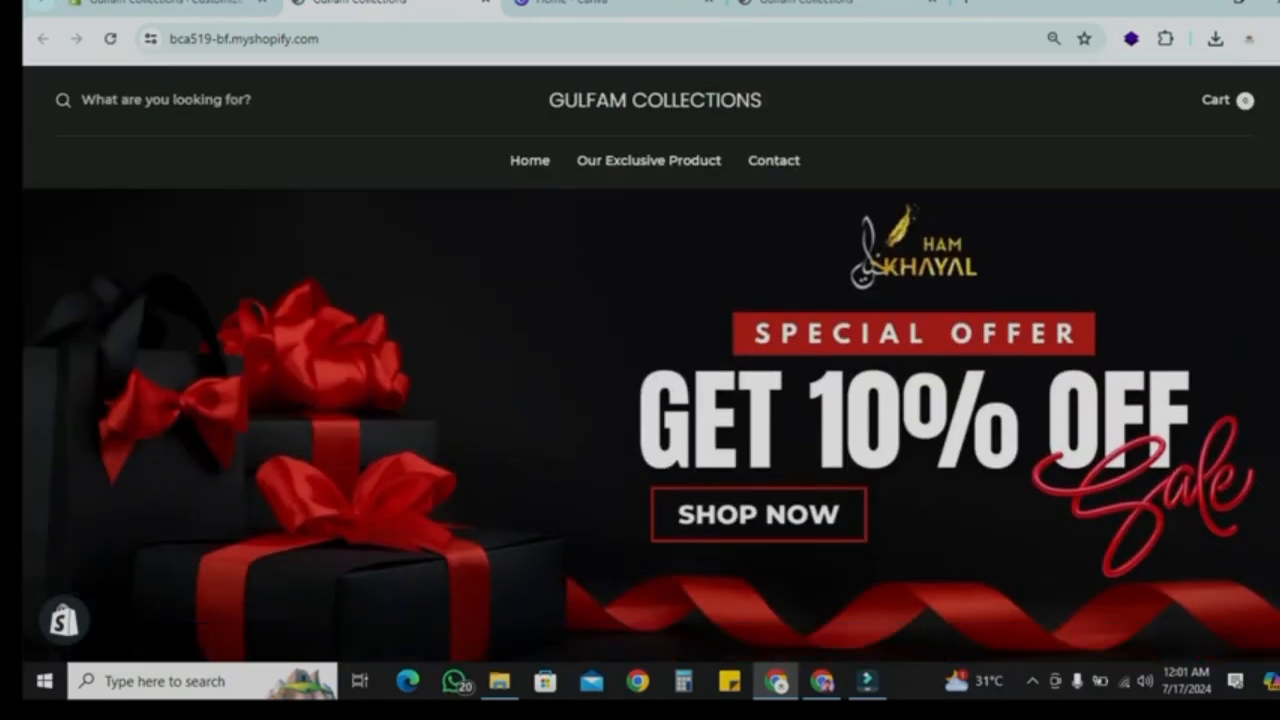
pyautogui.scroll(2, 650, 360)
pyautogui.scroll(-4, 650, 360)
pyautogui.scroll(-3, 350, 400)
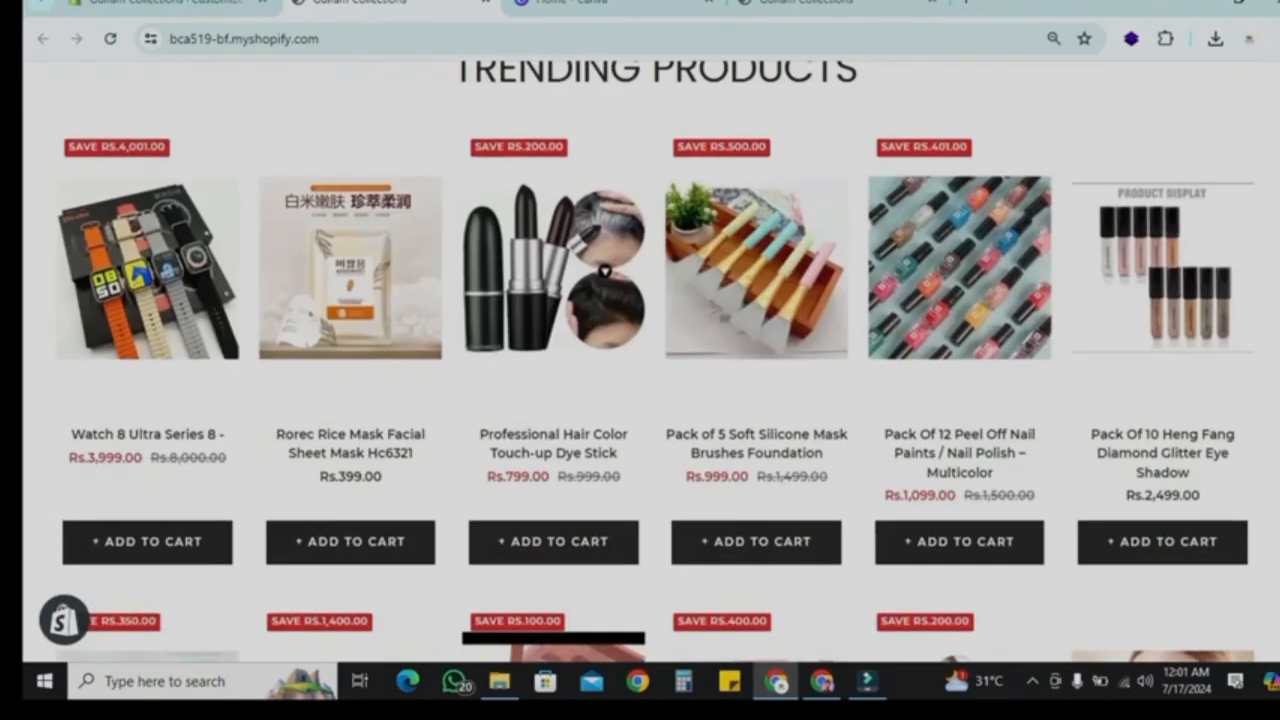
pyautogui.scroll(-1, 350, 400)
pyautogui.scroll(-2, 650, 400)
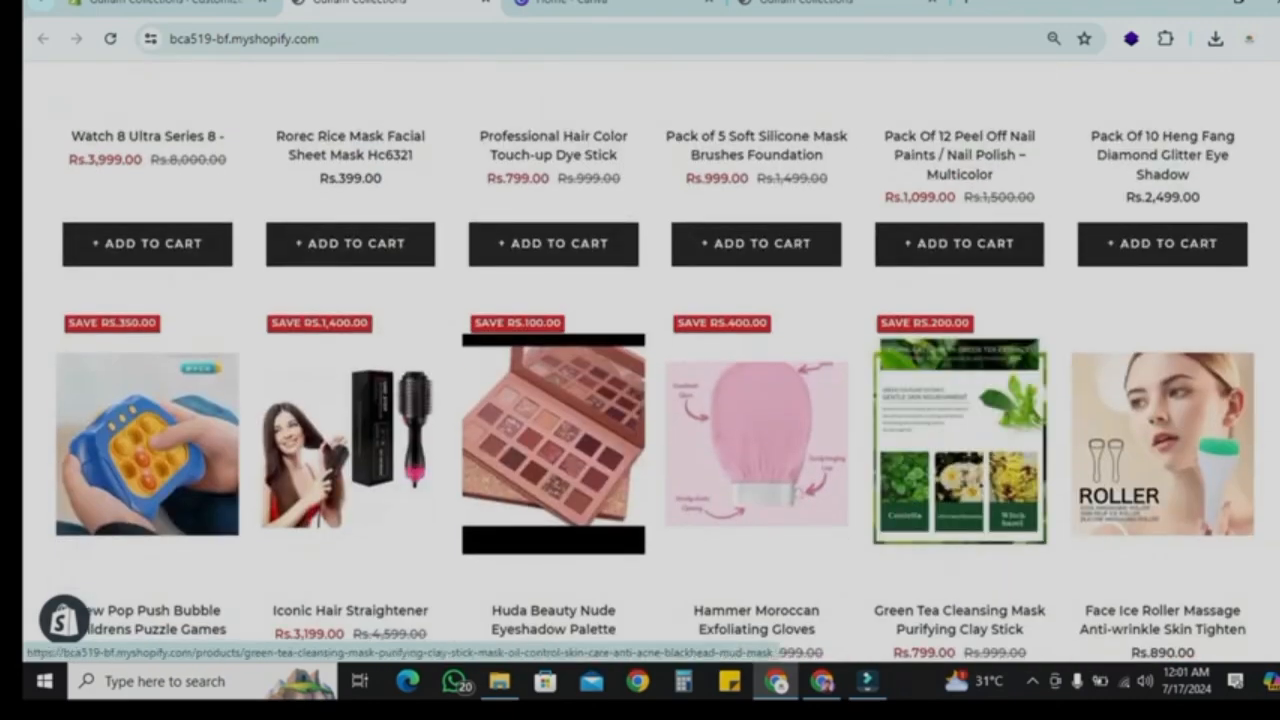
pyautogui.scroll(-8, 960, 440)
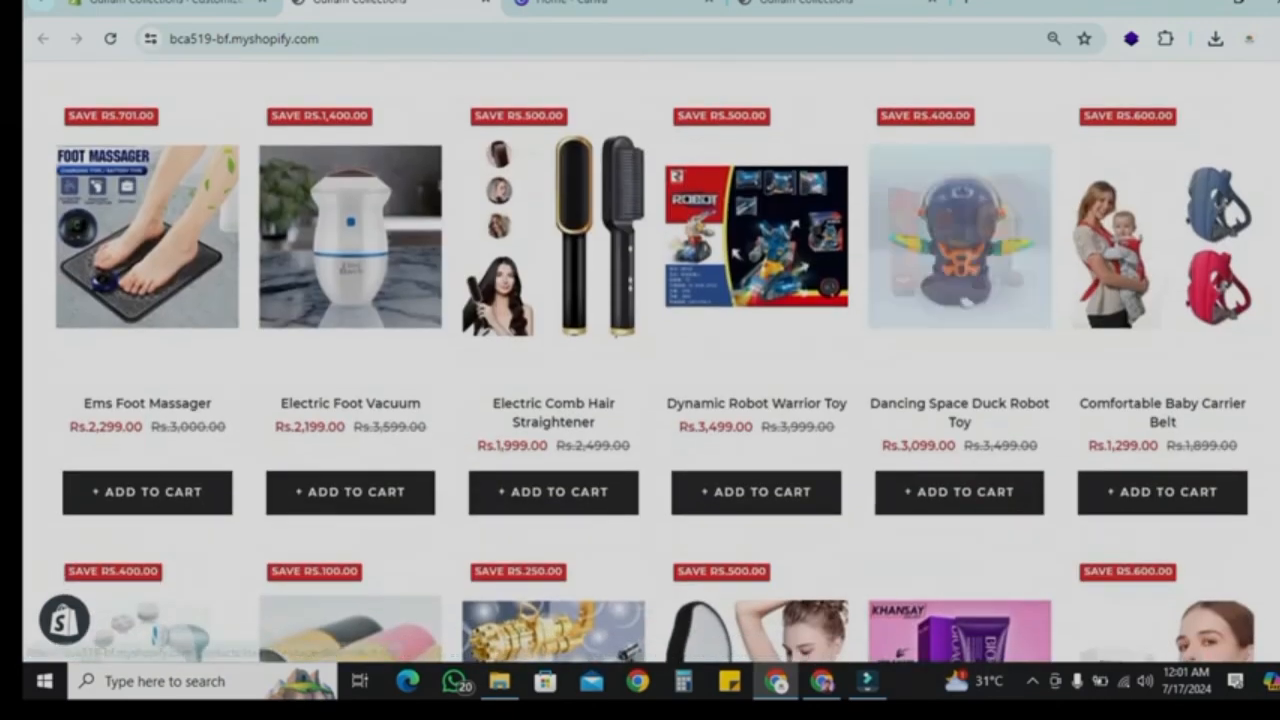
pyautogui.scroll(-8, 960, 430)
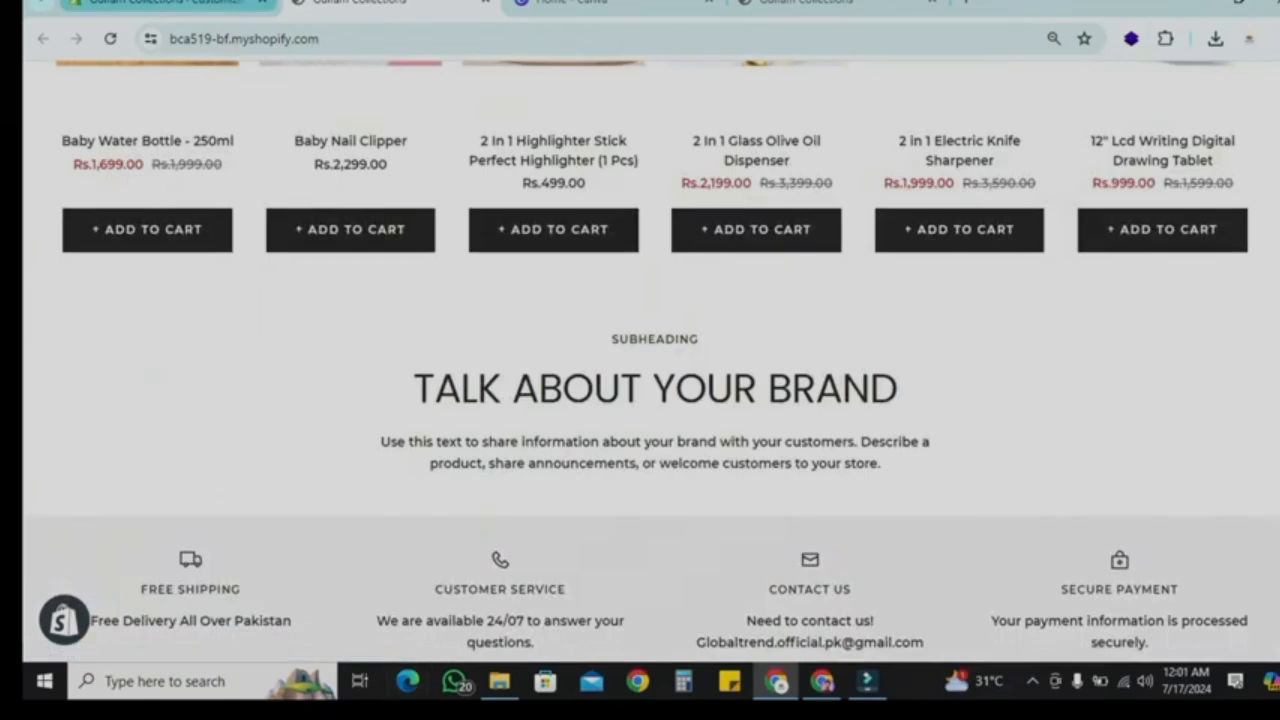
# Step: Return to the theme editor and open the Rich text section's settings
pyautogui.click(165, 3)
pyautogui.scroll(-8, 975, 327)
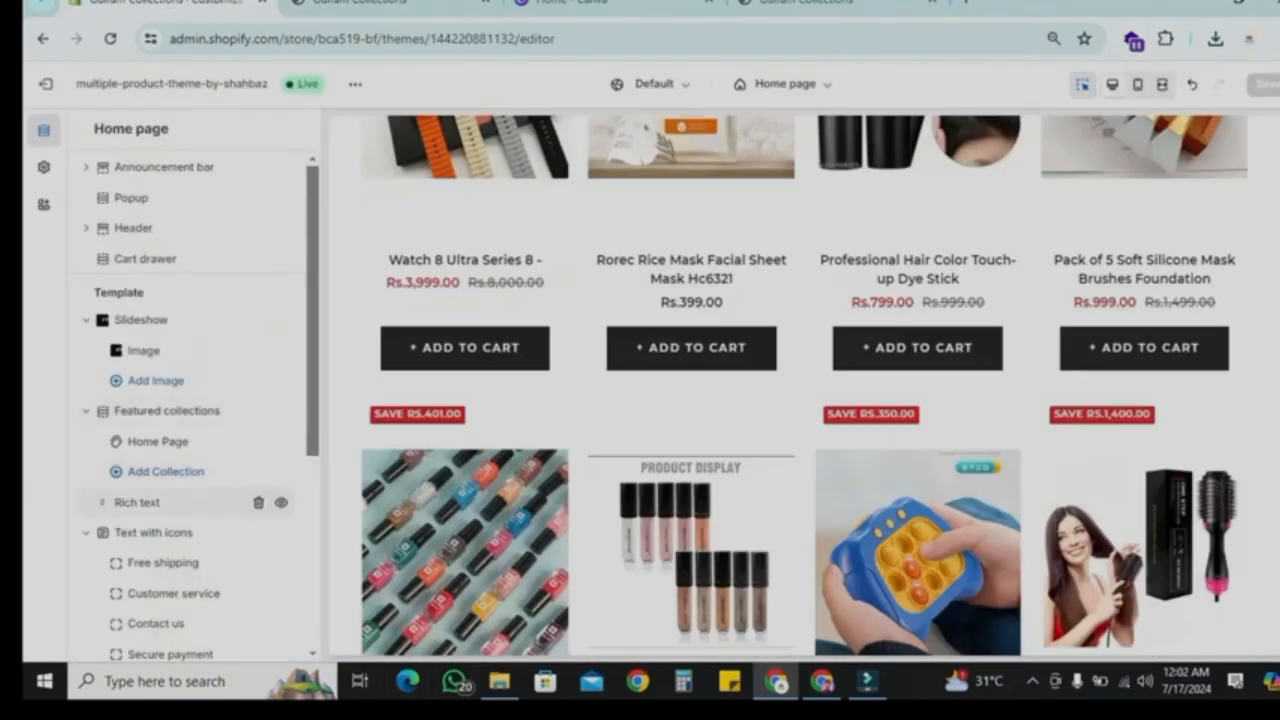
pyautogui.click(140, 503)
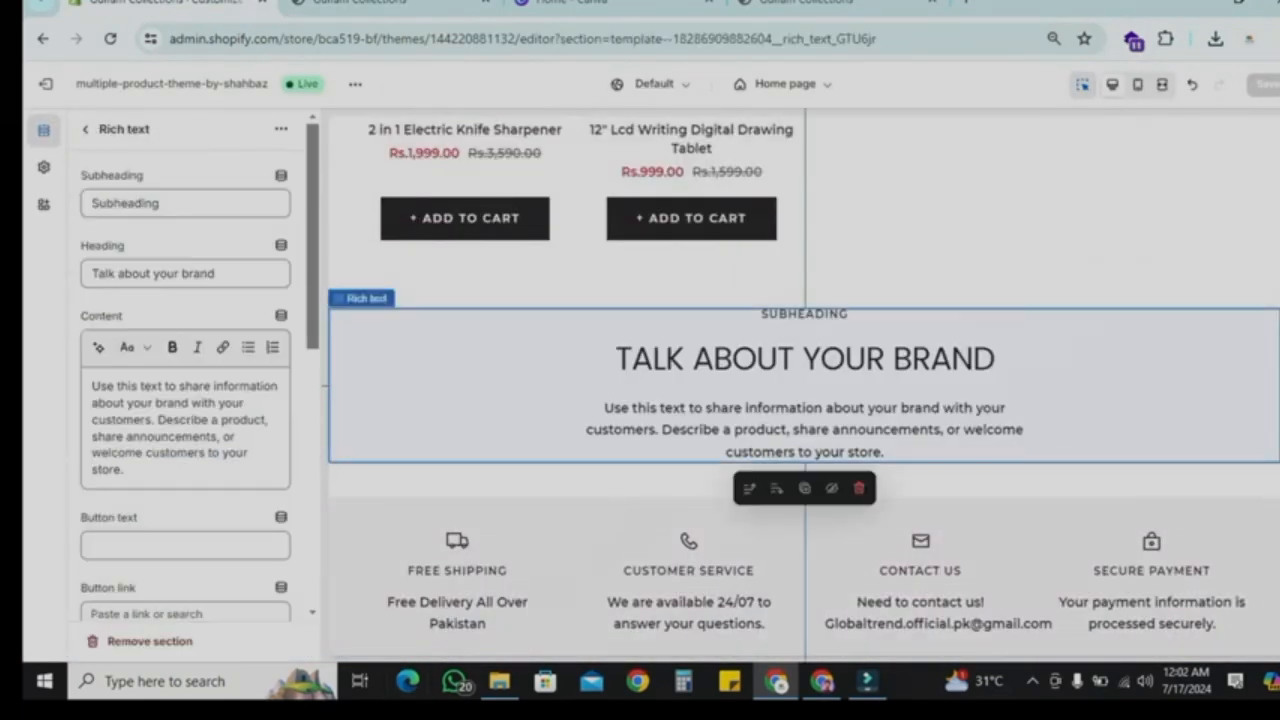
# Step: Set the Rich text section's subheading to About us and its heading to We Prefer Quality
pyautogui.doubleClick(126, 203)
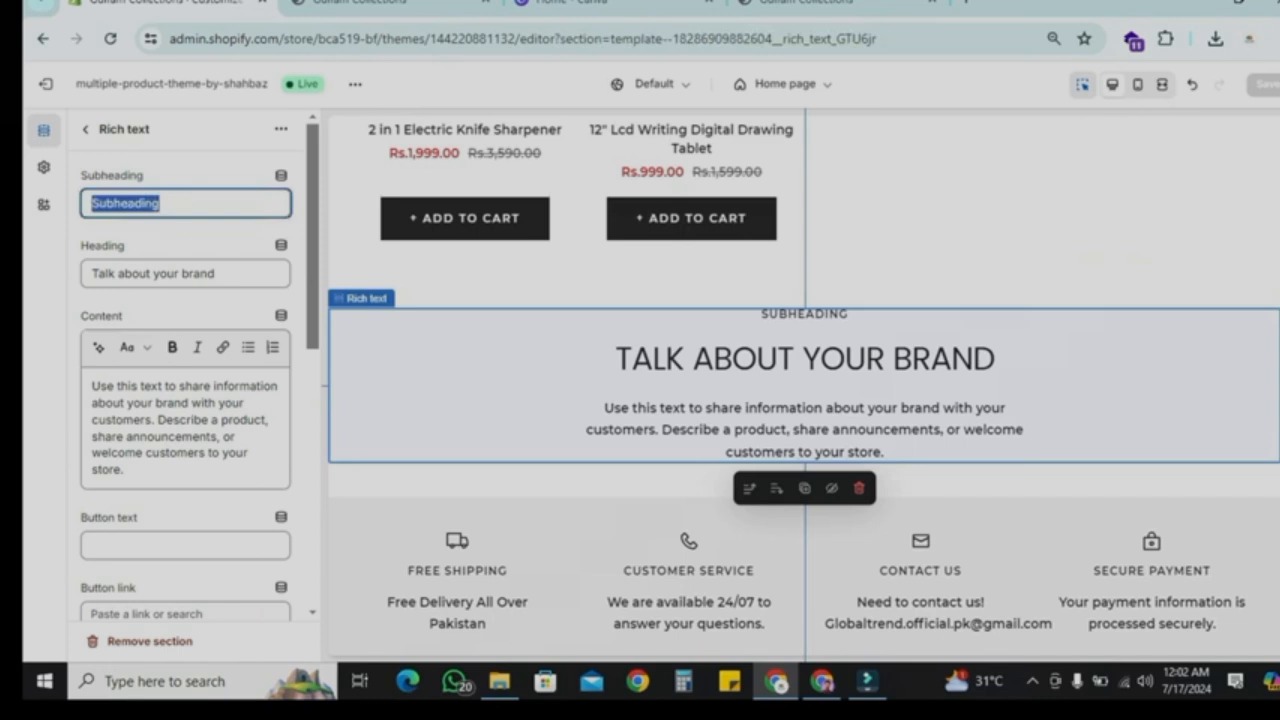
pyautogui.write('About us')
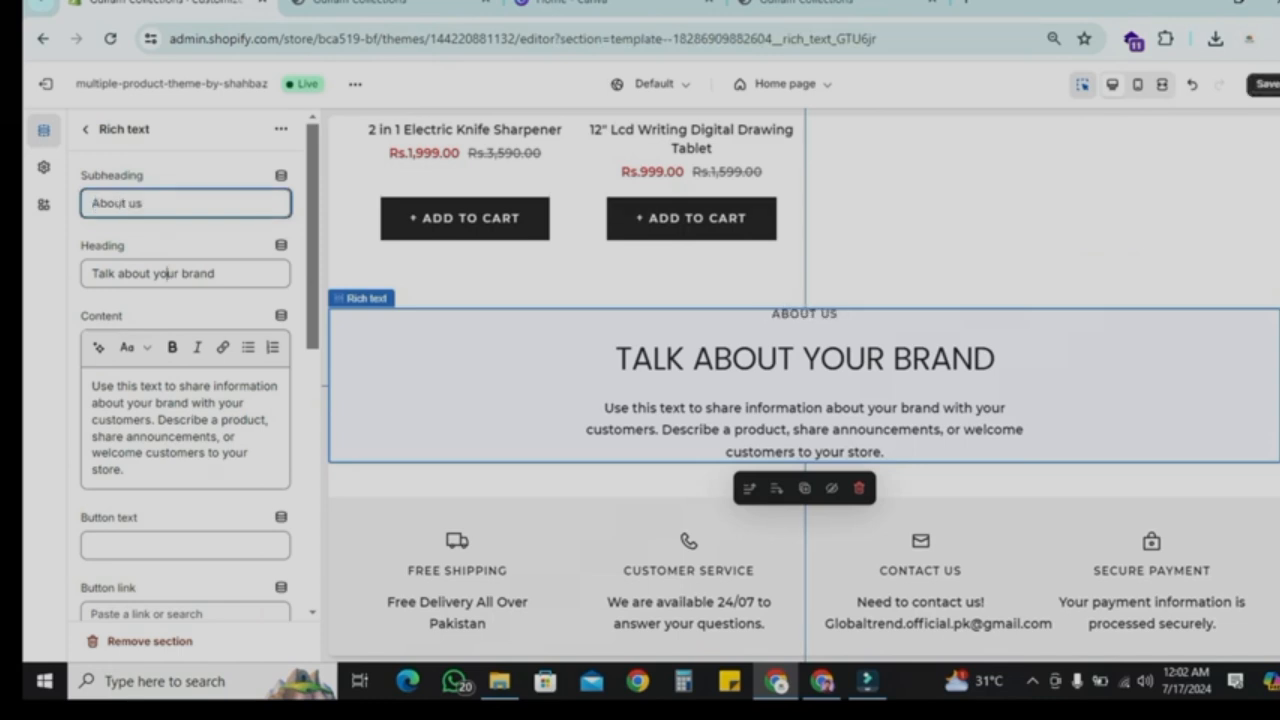
pyautogui.press('Tab')
pyautogui.write('We Prefer Quality')
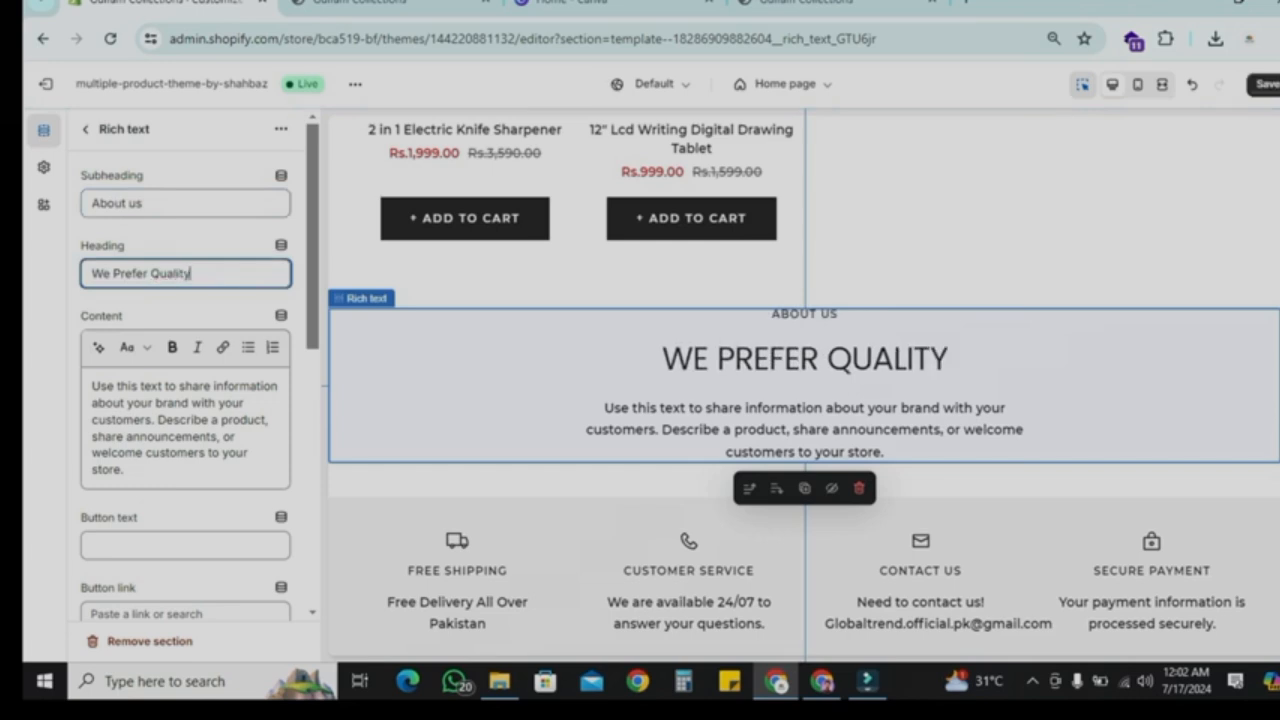
pyautogui.press('Tab')
pyautogui.hotkey('ctrl', 'a')
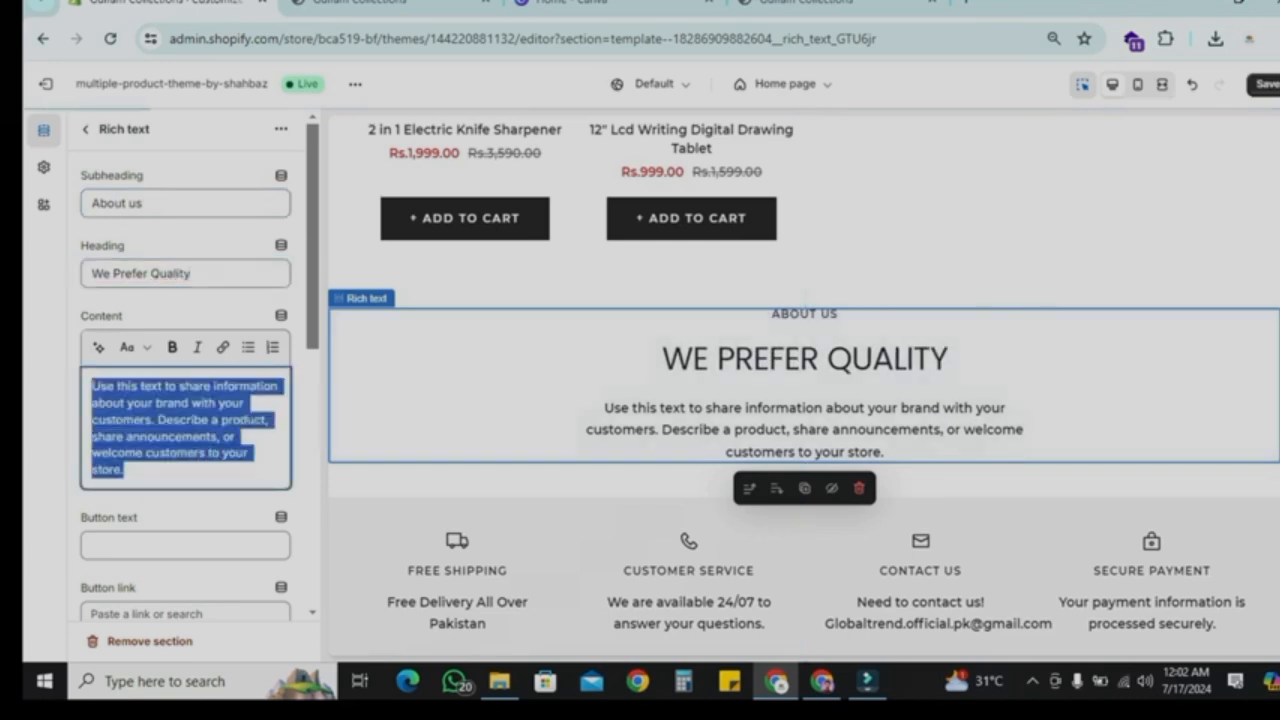
pyautogui.scroll(-1, 186, 400)
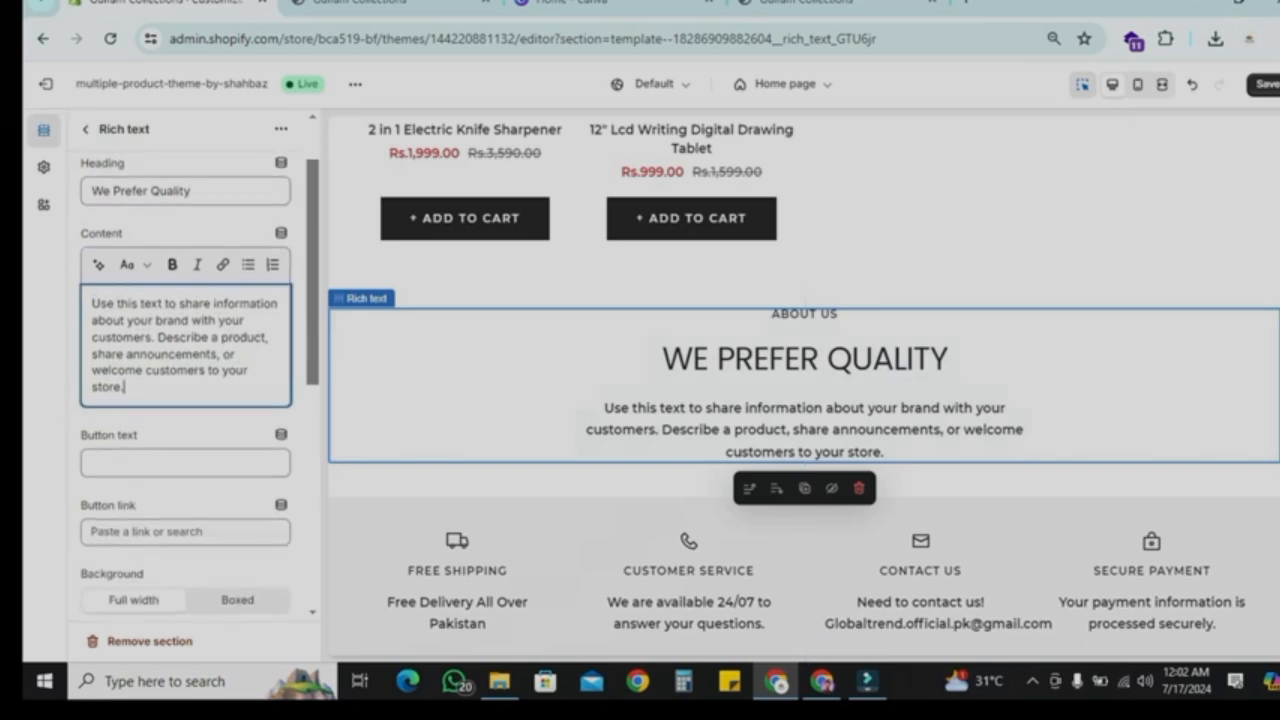
pyautogui.scroll(1, 186, 400)
pyautogui.click(86, 129)
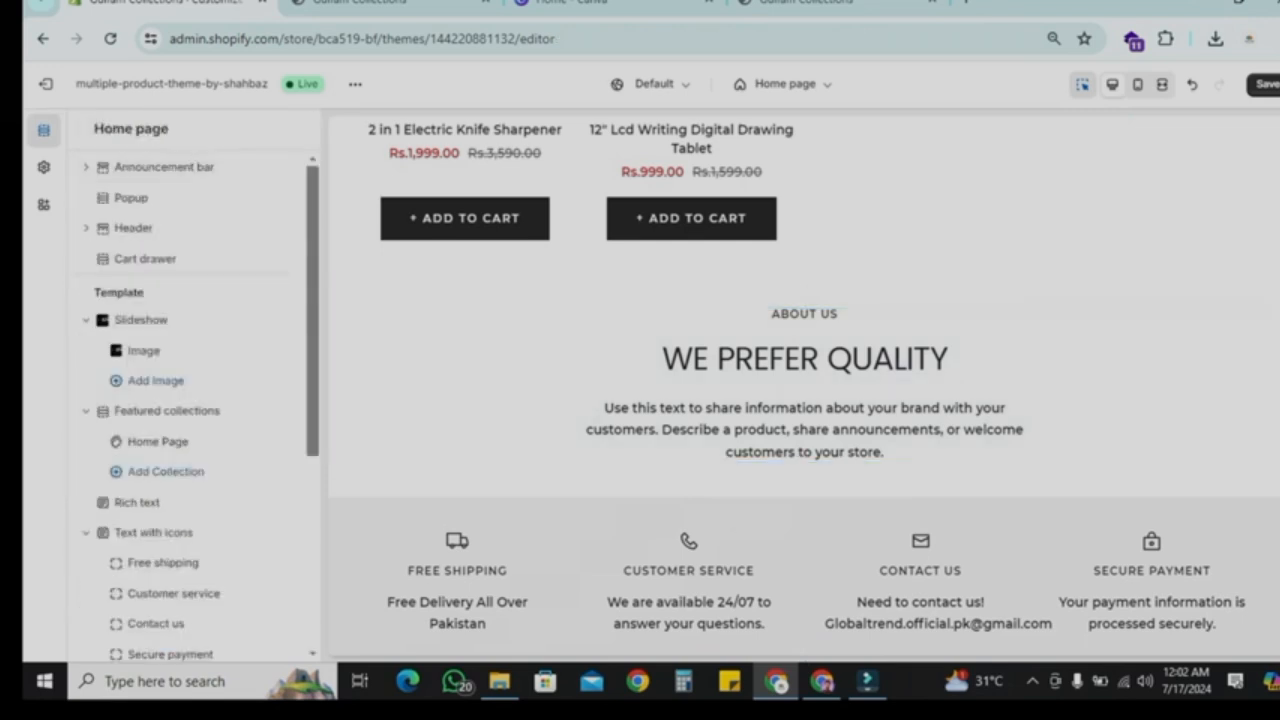
# Step: Give the Rich text section a #6F719B background and a #FFFFFF text colour
pyautogui.scroll(-2, 640, 385)
pyautogui.scroll(2, 804, 385)
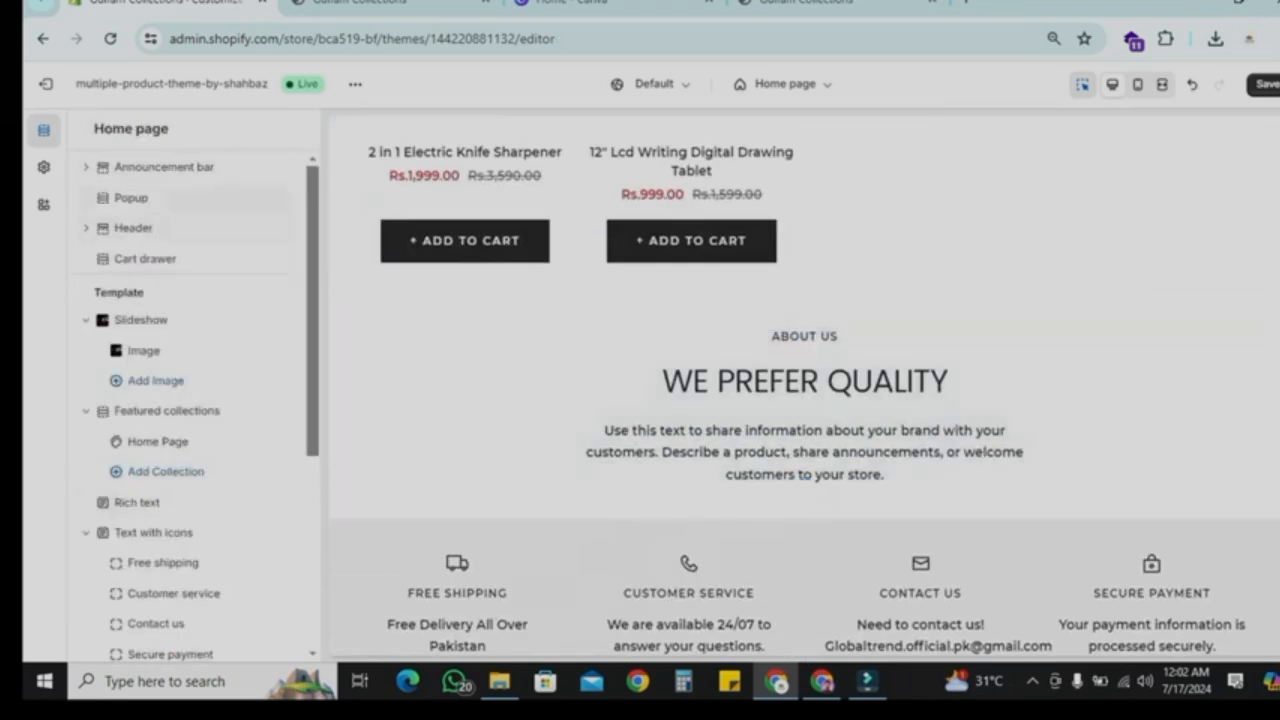
pyautogui.scroll(-1, 190, 420)
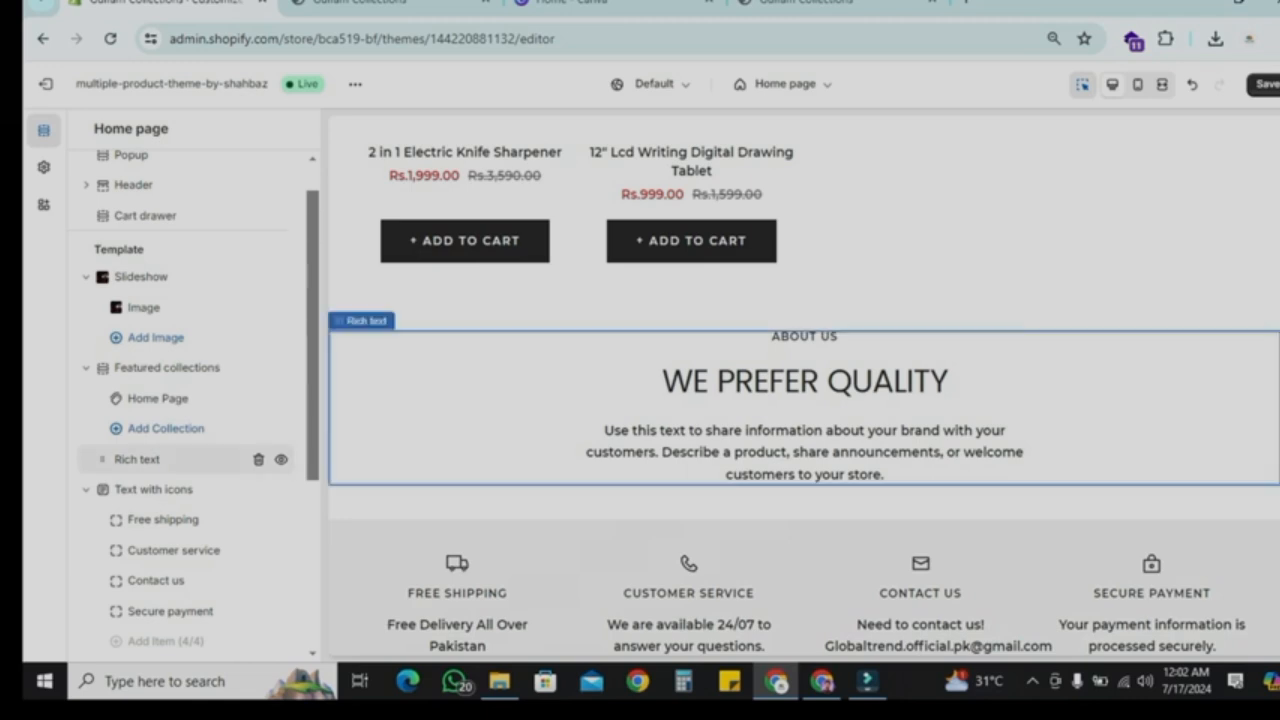
pyautogui.click(175, 457)
pyautogui.scroll(-8, 180, 450)
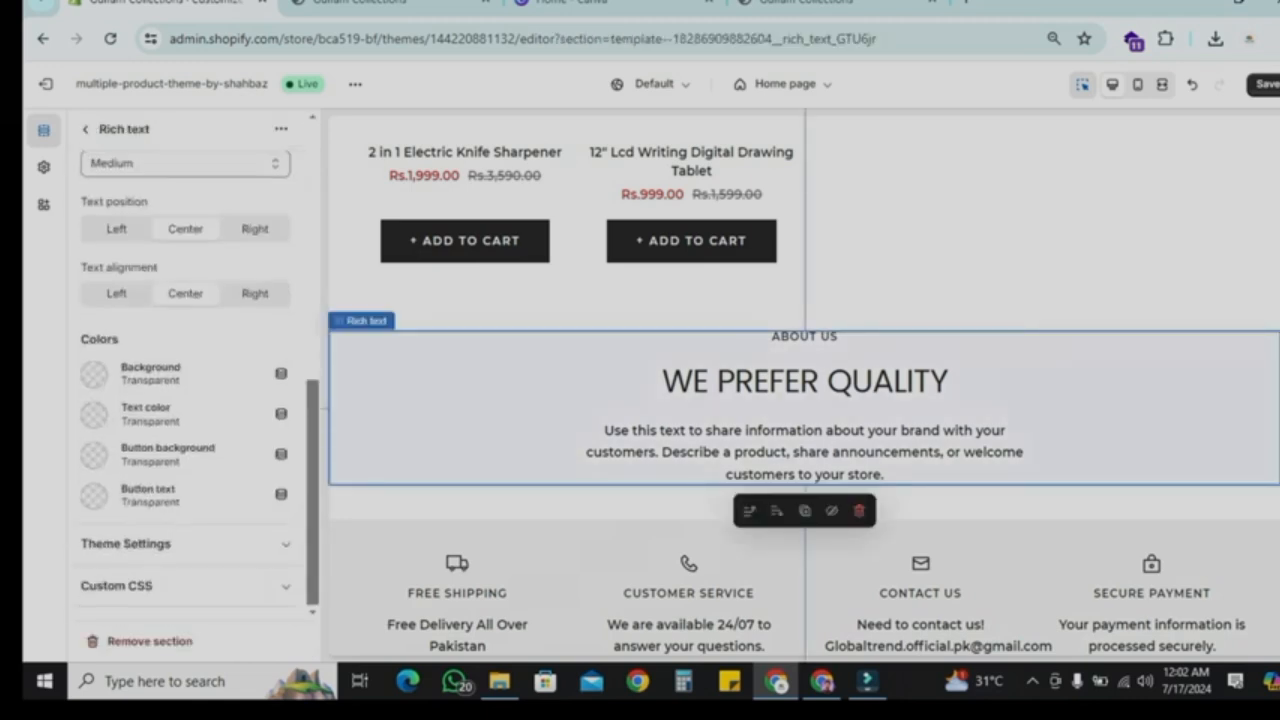
pyautogui.click(94, 374)
pyautogui.click(153, 296)
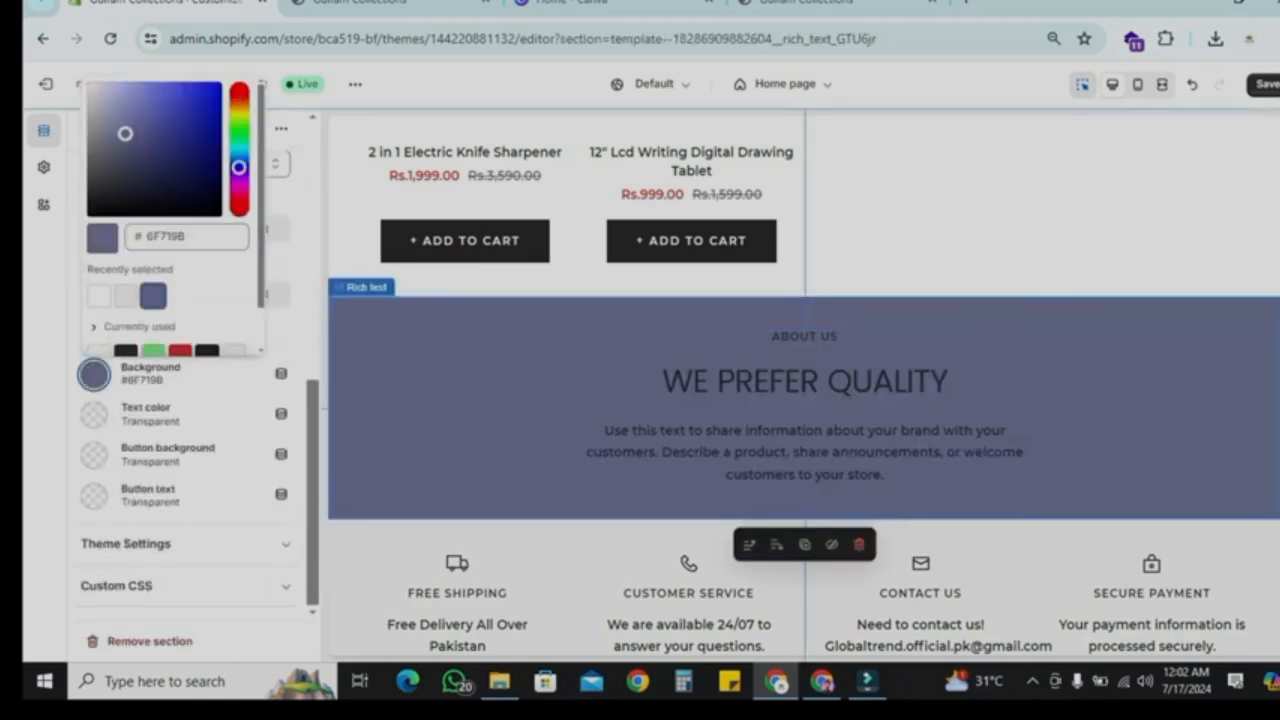
pyautogui.click(94, 414)
pyautogui.click(99, 336)
# Step: Change the Rich text section's background colour to #282828
pyautogui.scroll(6, 805, 400)
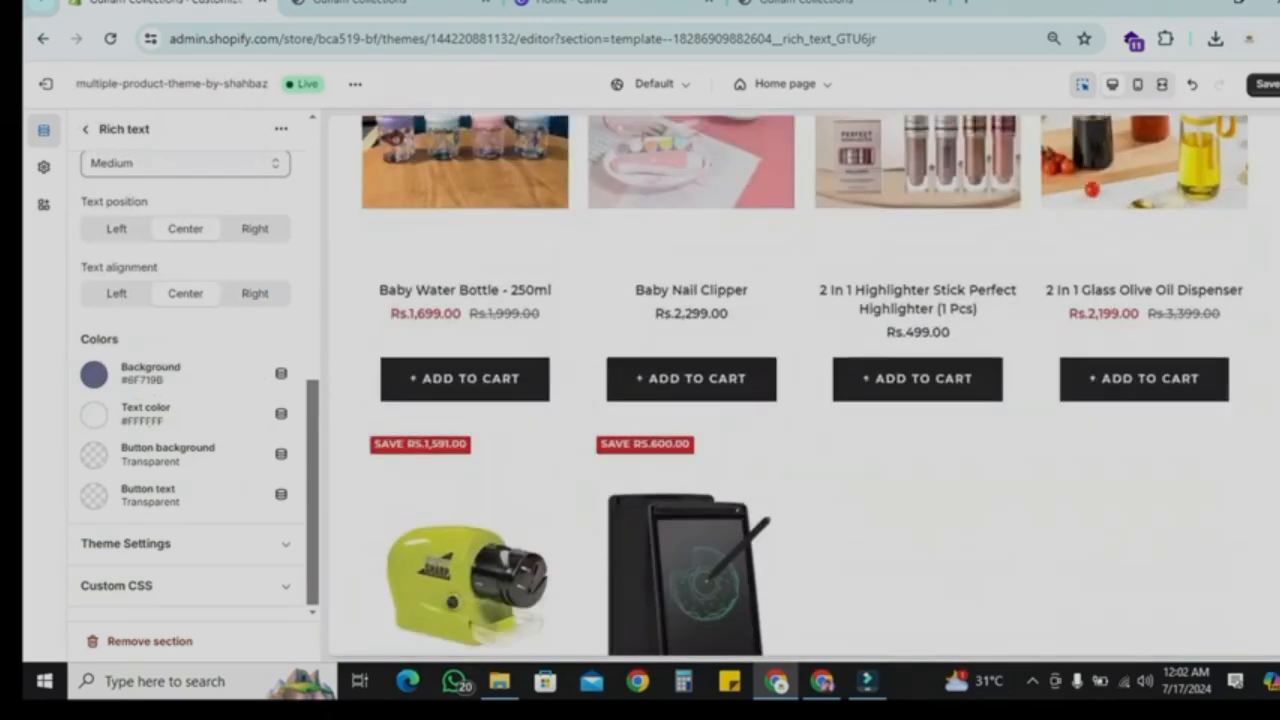
pyautogui.scroll(-1, 805, 385)
pyautogui.click(94, 374)
pyautogui.scroll(-1, 153, 300)
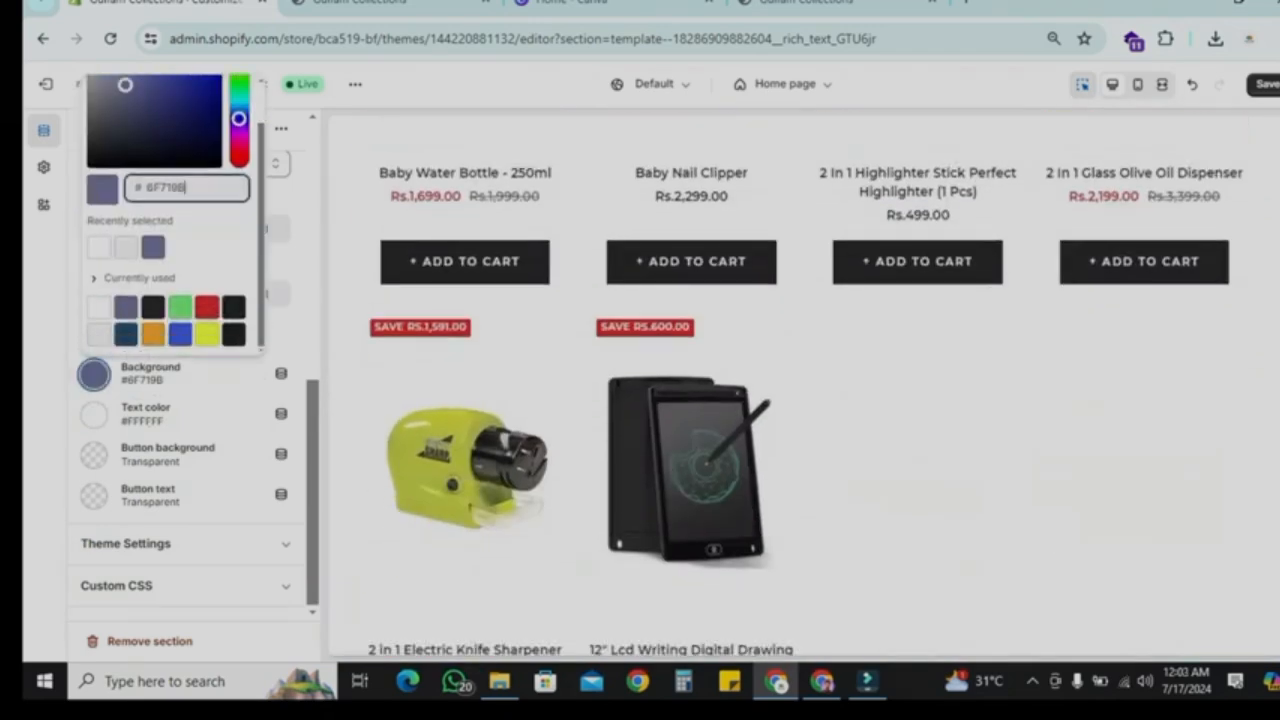
pyautogui.click(153, 306)
pyautogui.scroll(2, 805, 385)
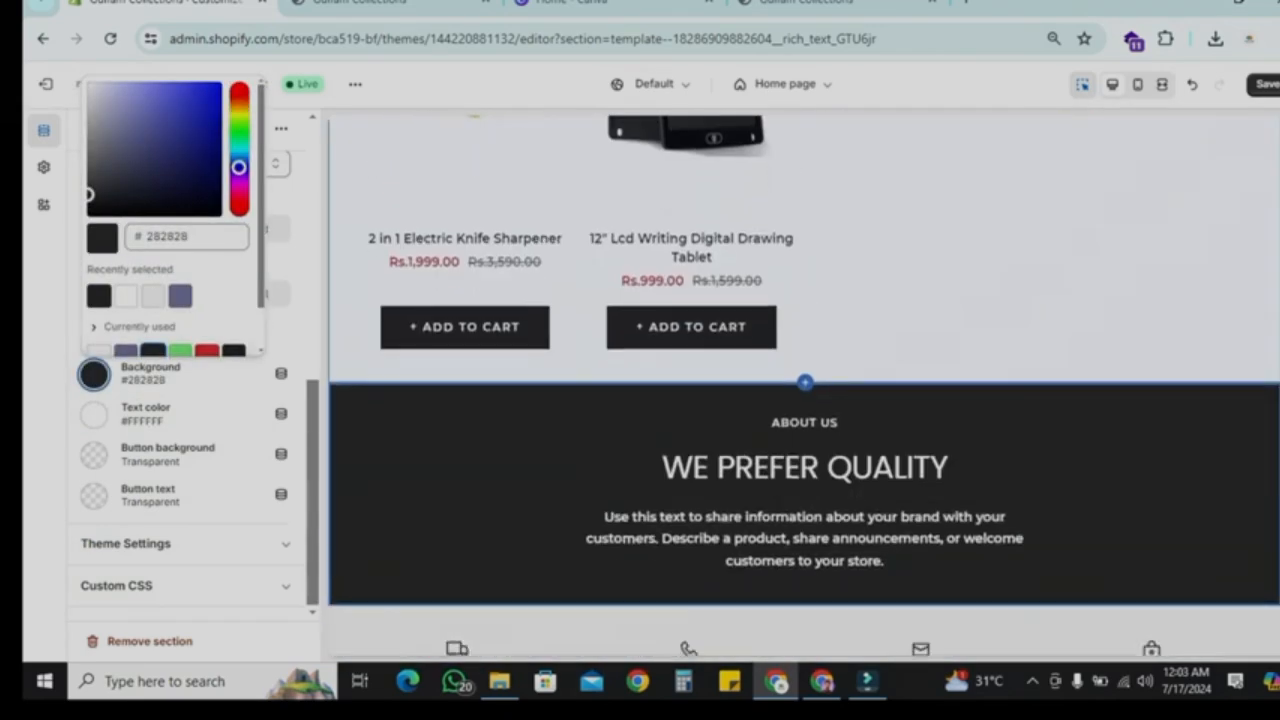
pyautogui.click(225, 394)
pyautogui.click(86, 129)
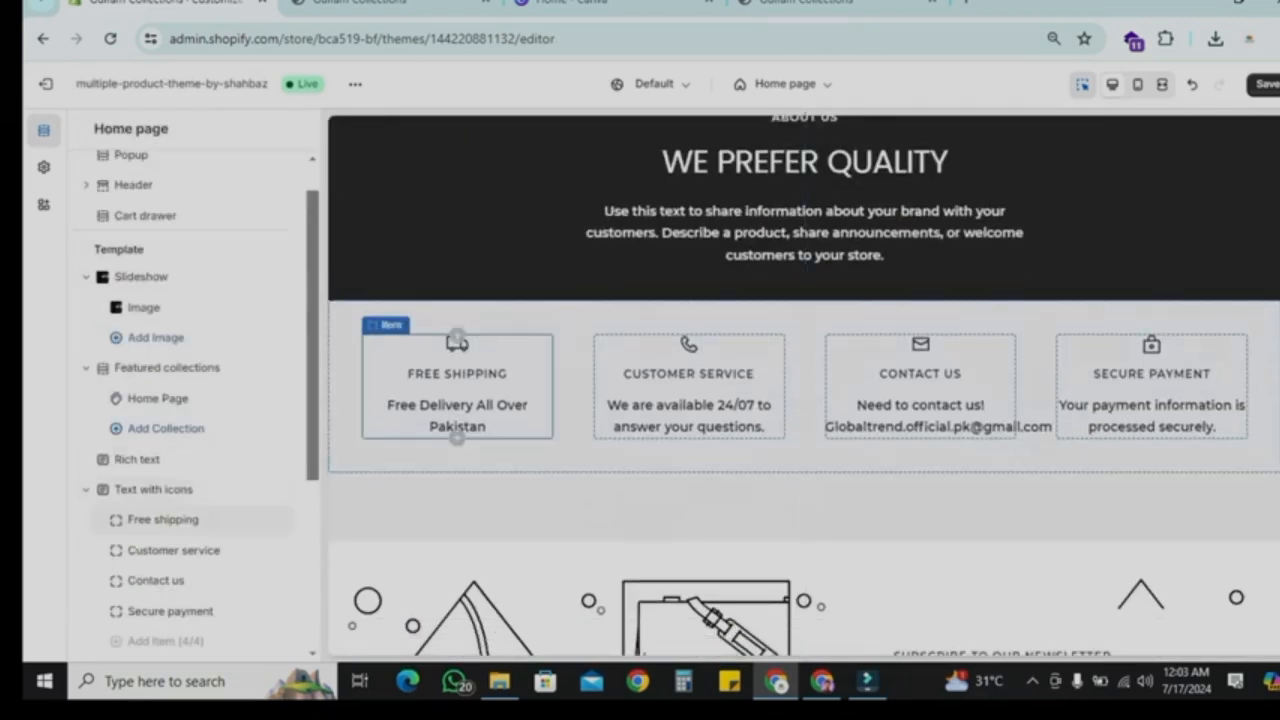
# Step: Open the Free shipping item's settings and review its content, then browse down to the Multi-column section
pyautogui.click(162, 519)
pyautogui.scroll(-1, 185, 400)
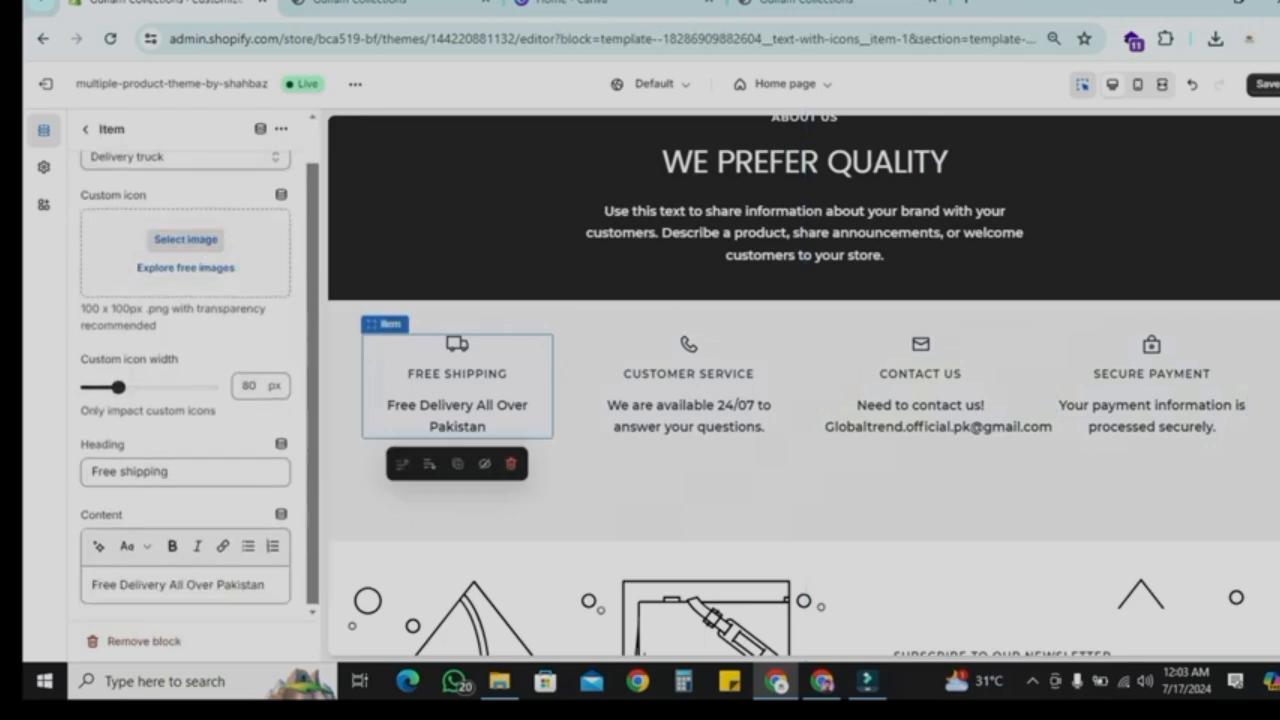
pyautogui.doubleClick(128, 585)
pyautogui.click(86, 129)
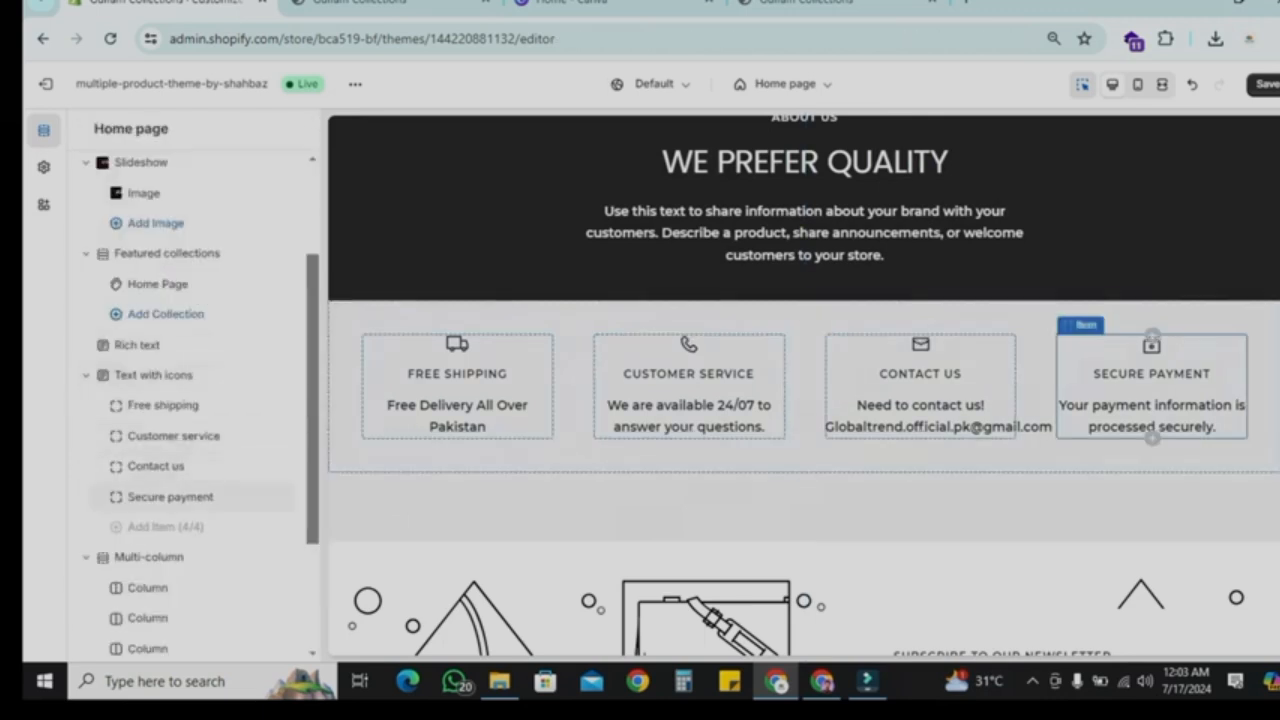
pyautogui.scroll(-1, 930, 390)
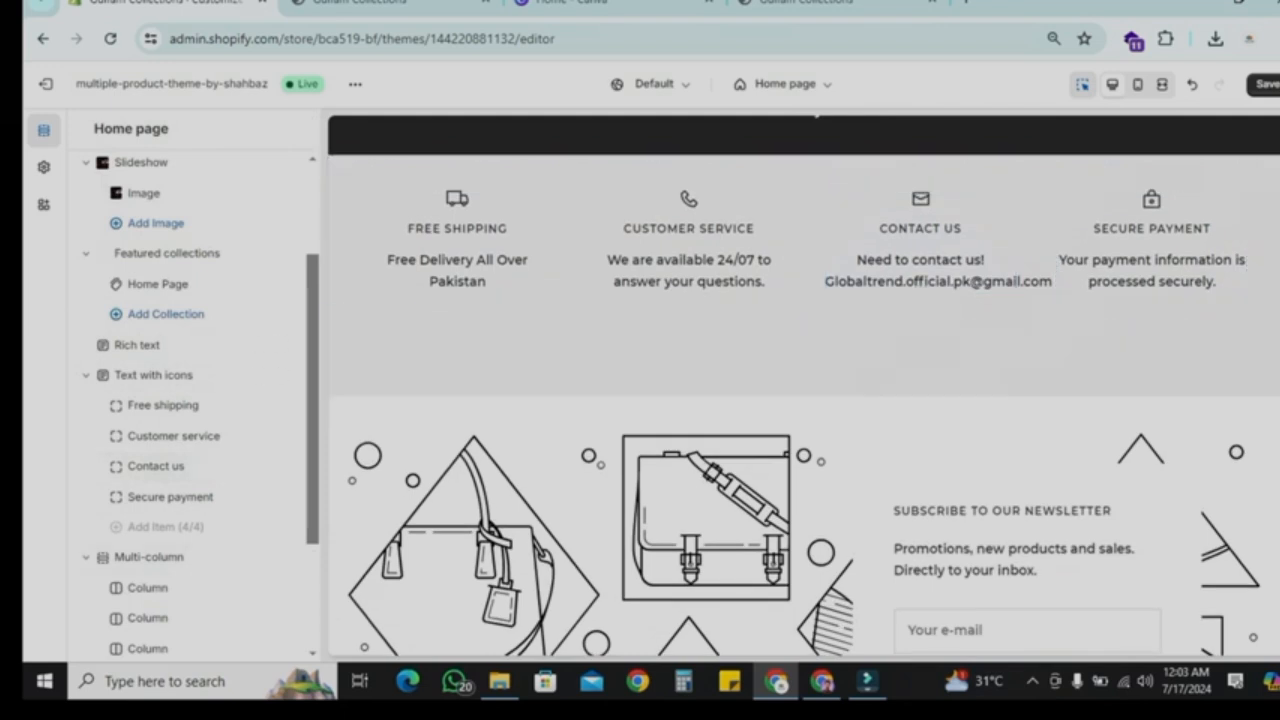
pyautogui.scroll(-1, 185, 460)
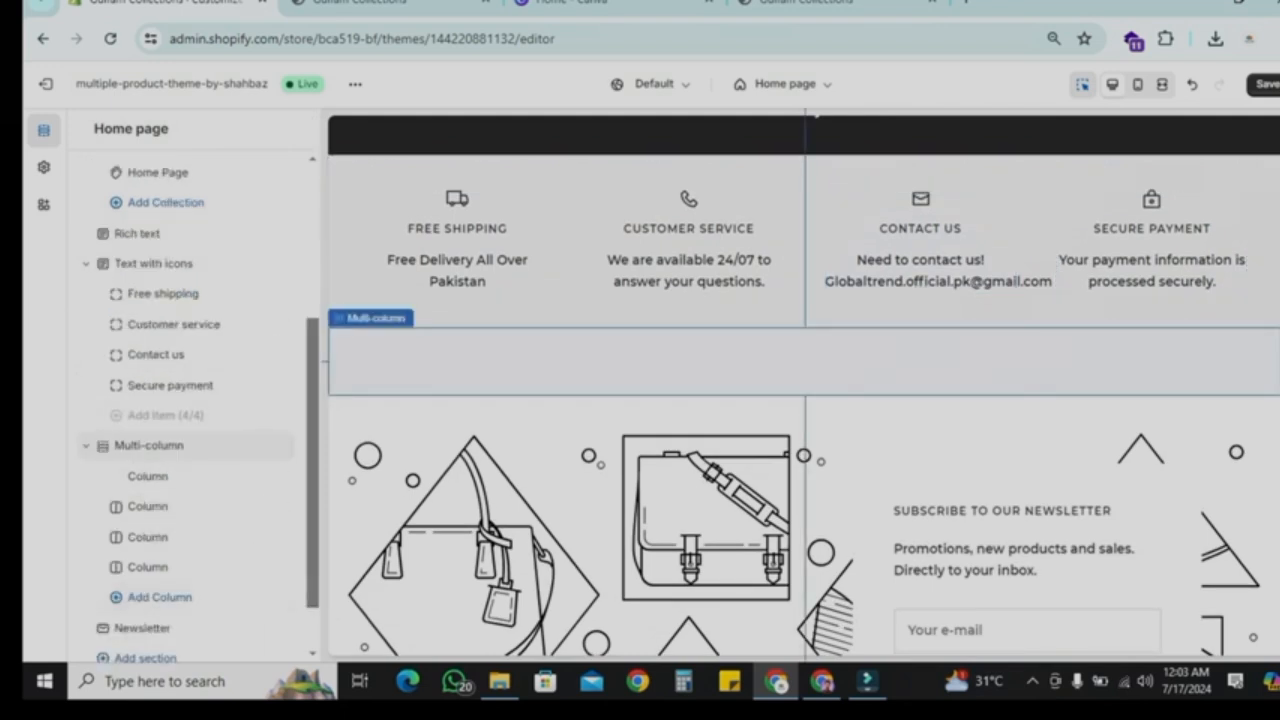
pyautogui.moveTo(200, 551)
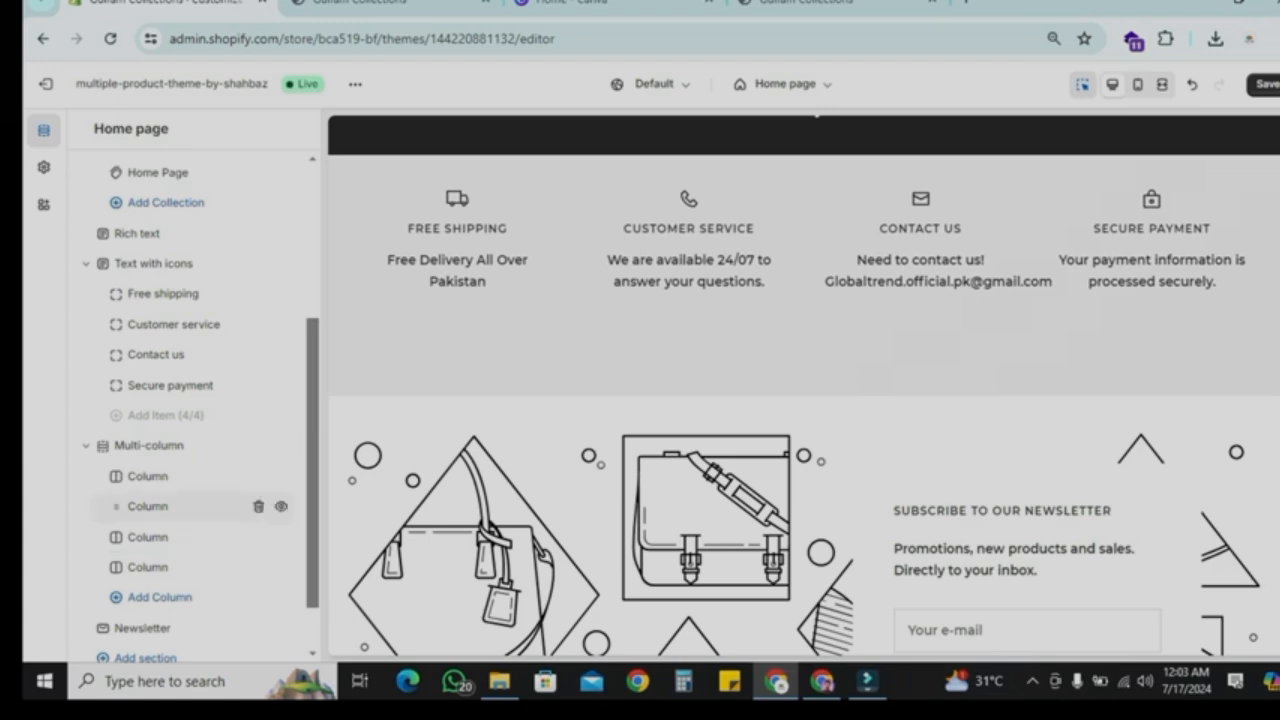
pyautogui.moveTo(200, 520)
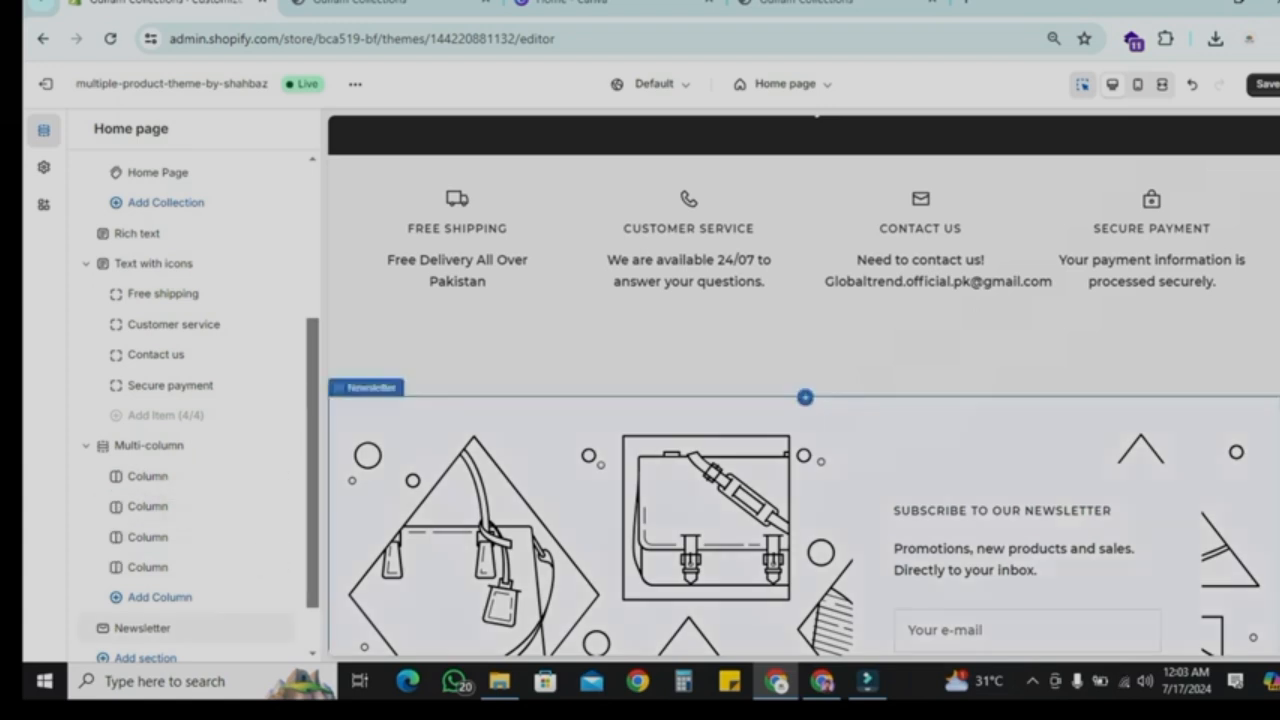
# Step: Set the first Multi-column column's image to the 100% quality guarantee badge
pyautogui.click(140, 476)
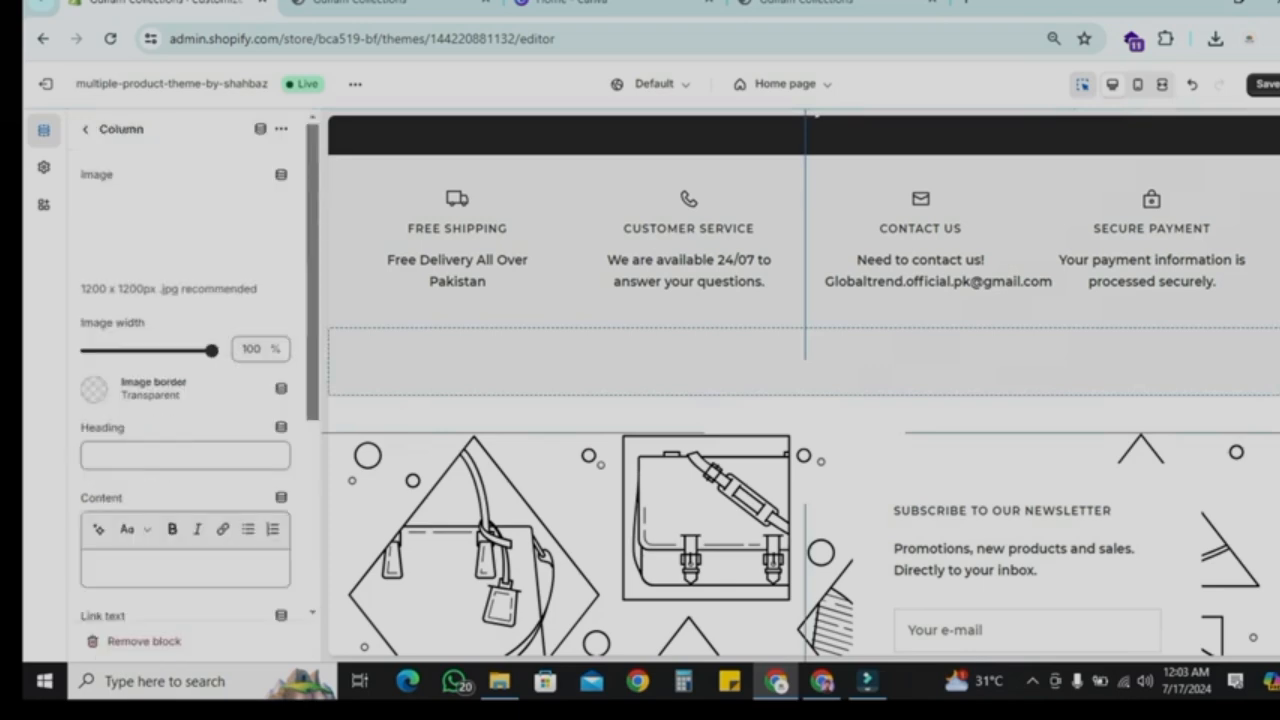
pyautogui.click(185, 220)
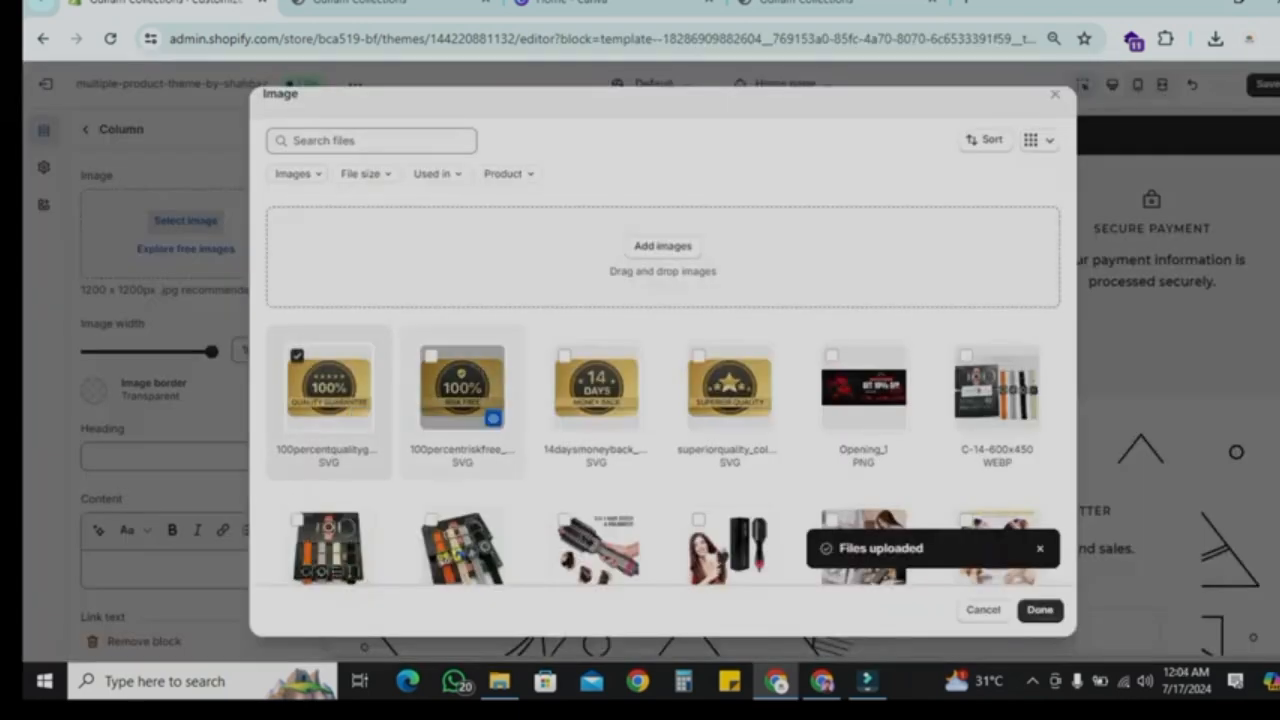
pyautogui.click(1040, 610)
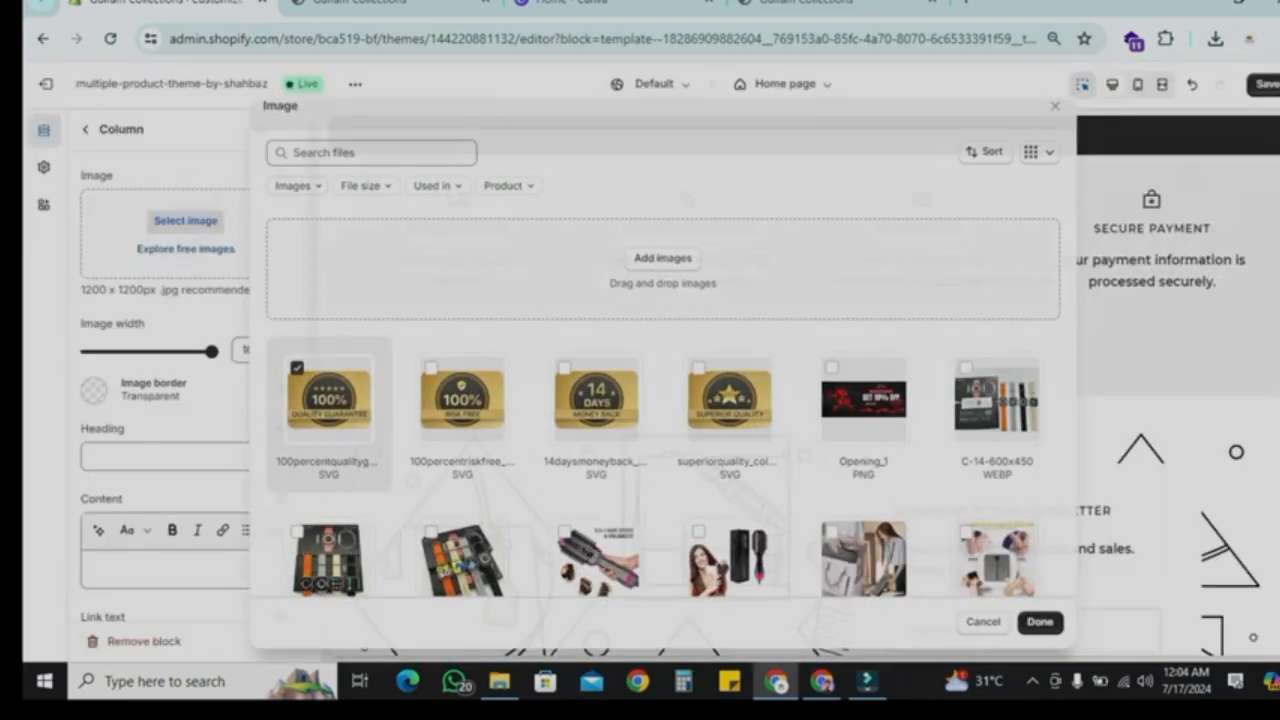
pyautogui.click(86, 129)
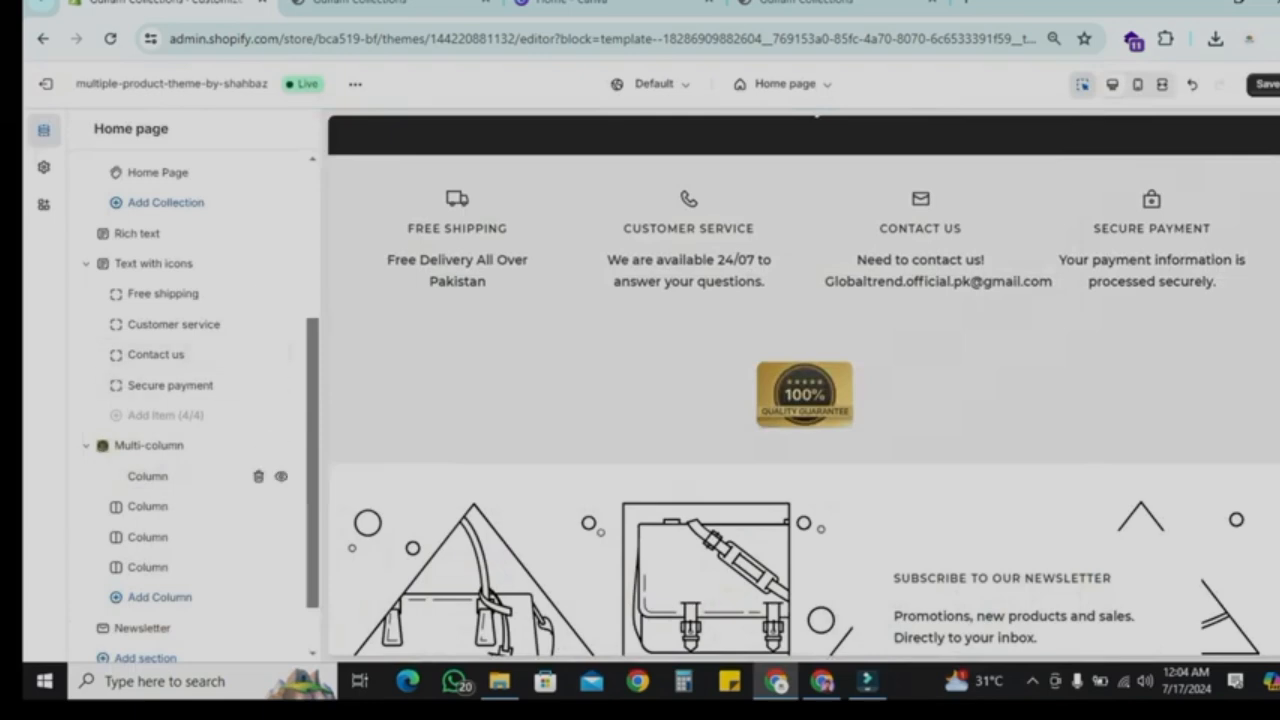
# Step: Set the second Multi-column column's image to the superior quality badge
pyautogui.click(118, 507)
pyautogui.click(185, 220)
pyautogui.click(460, 410)
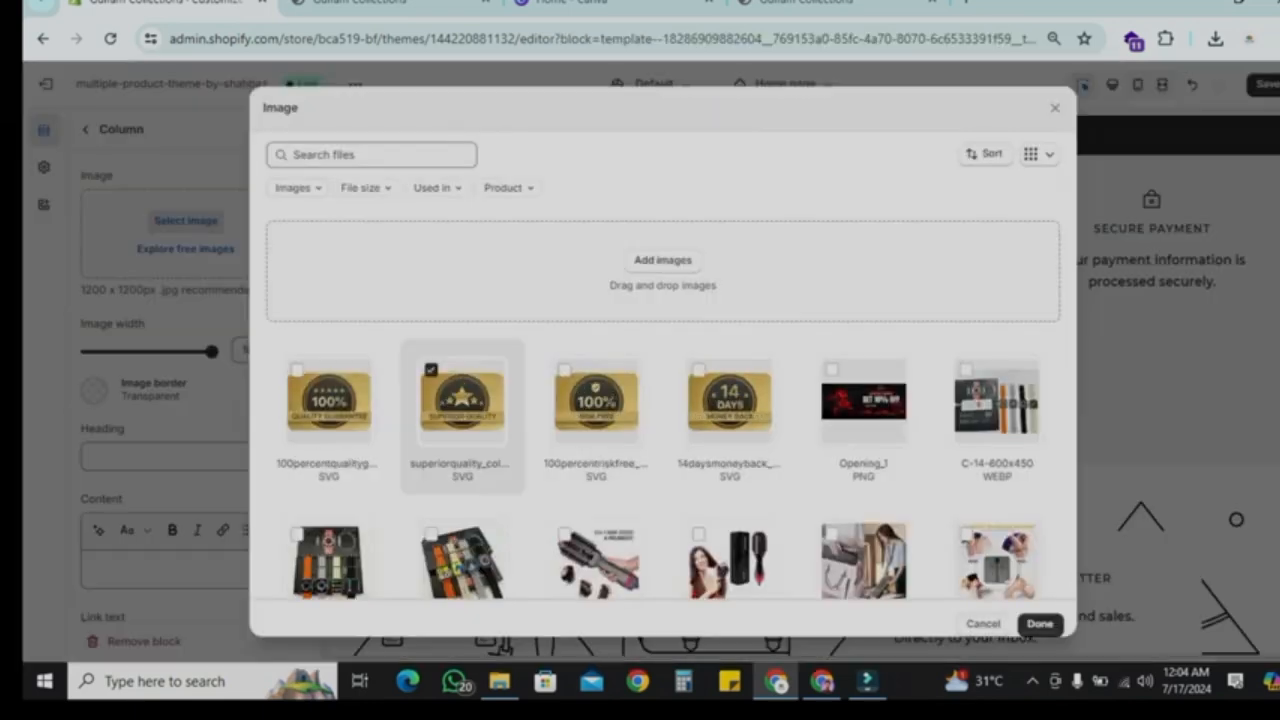
pyautogui.click(1040, 624)
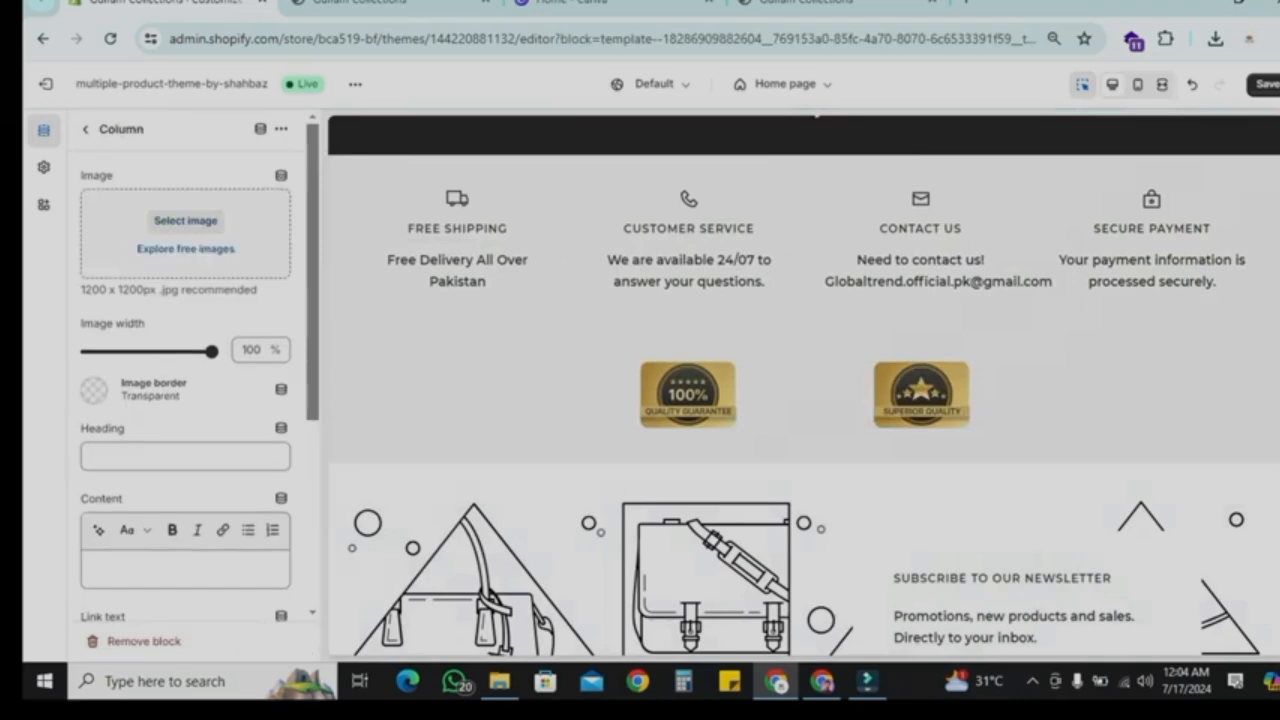
# Step: Assign the 100% risk free and 14 days money back badges to the remaining Multi-column columns
pyautogui.click(185, 220)
pyautogui.click(596, 400)
pyautogui.click(1040, 624)
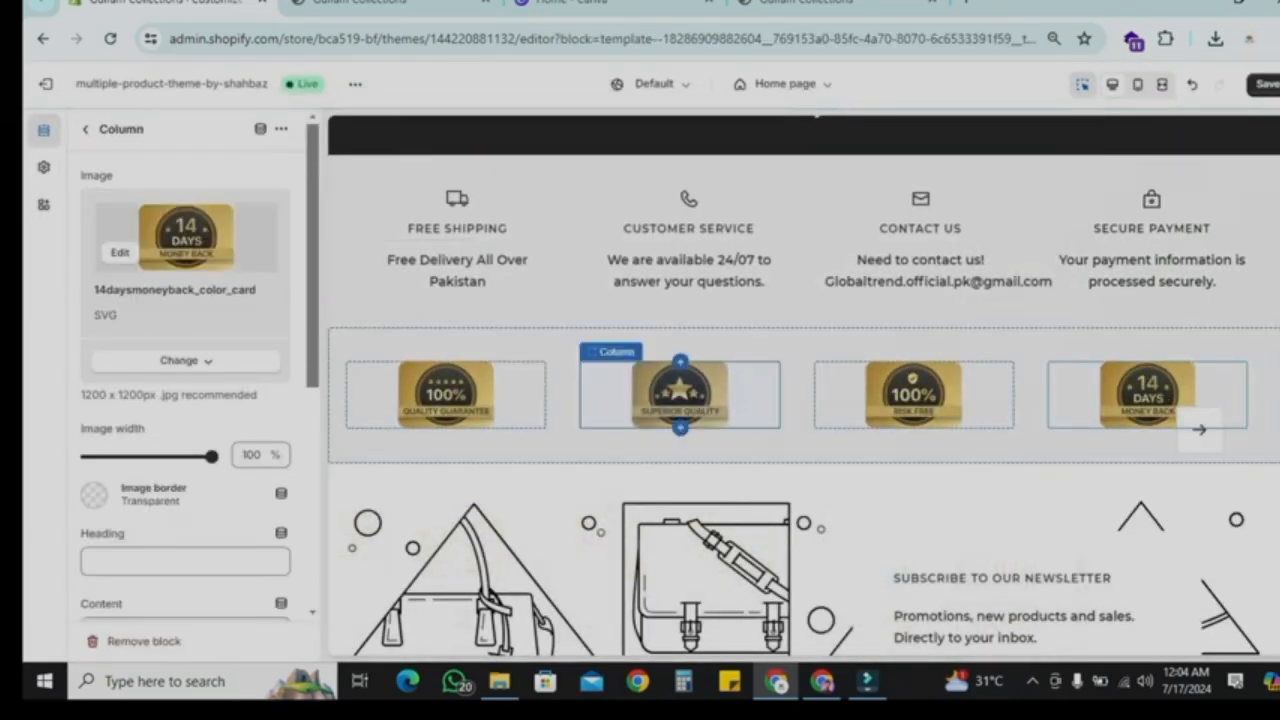
pyautogui.scroll(3, 804, 415)
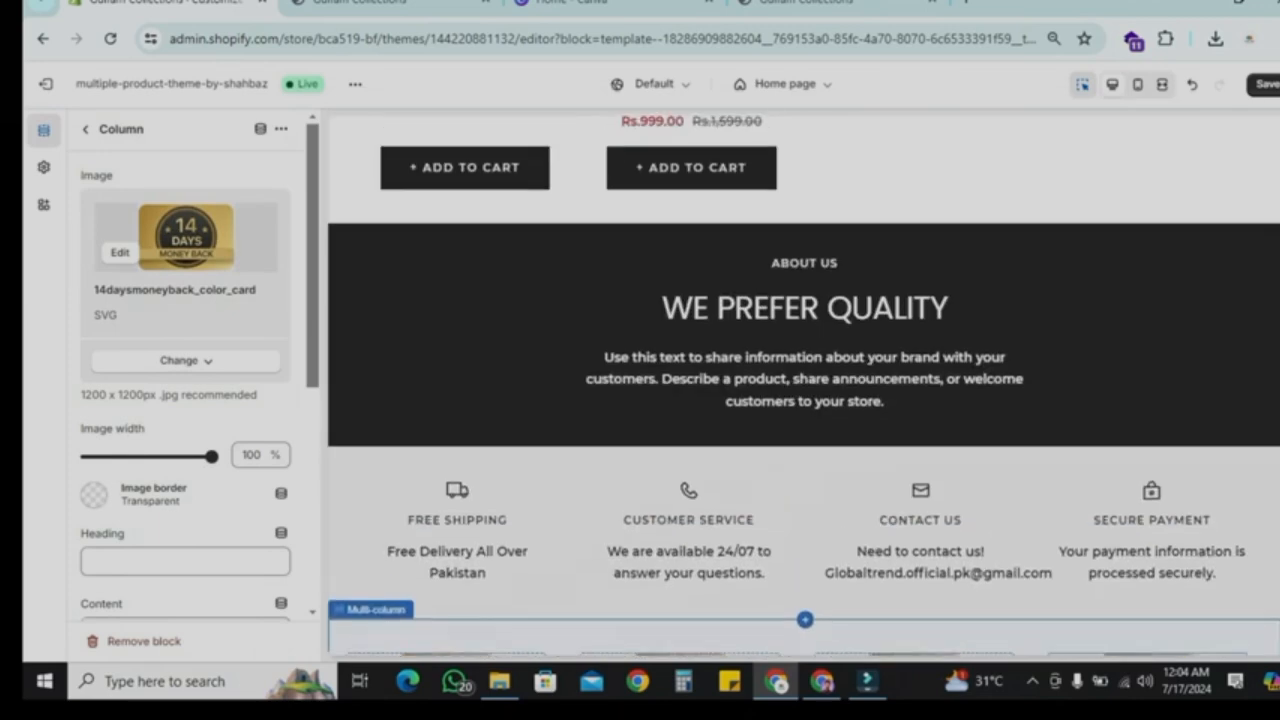
pyautogui.scroll(-1, 185, 385)
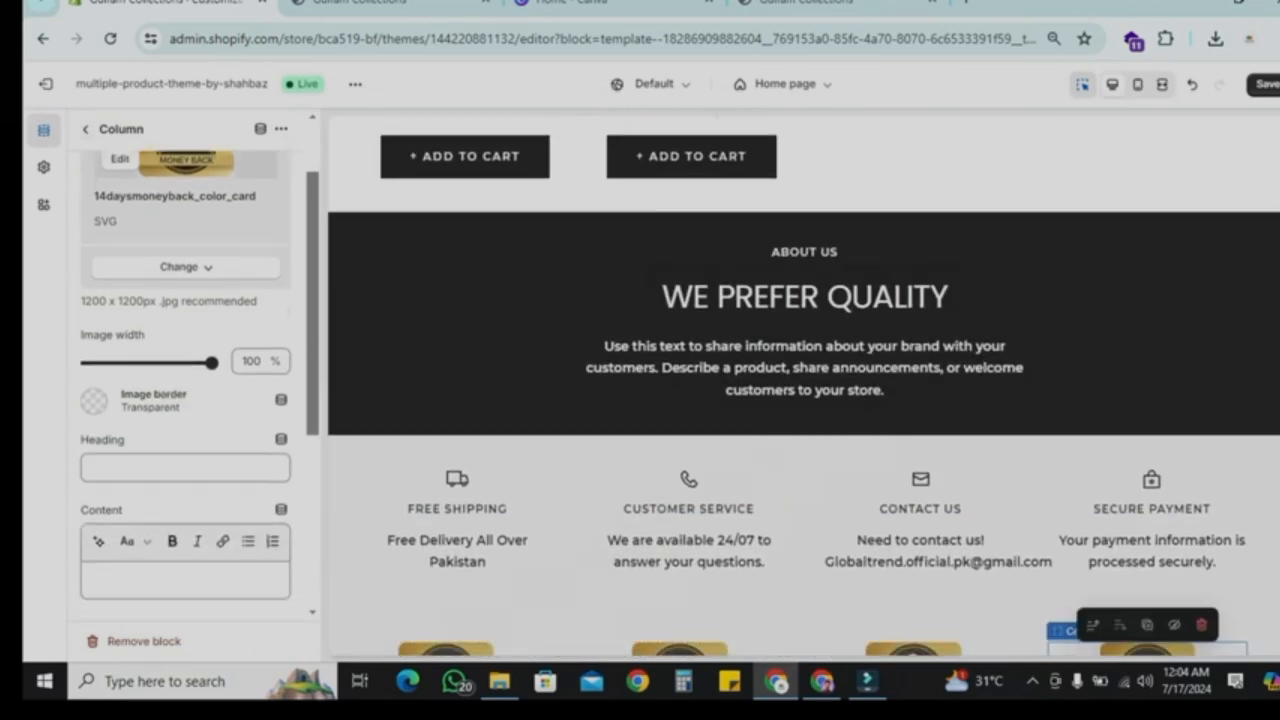
# Step: Set the Multi-column section's background colour to #282828
pyautogui.click(86, 129)
pyautogui.click(143, 446)
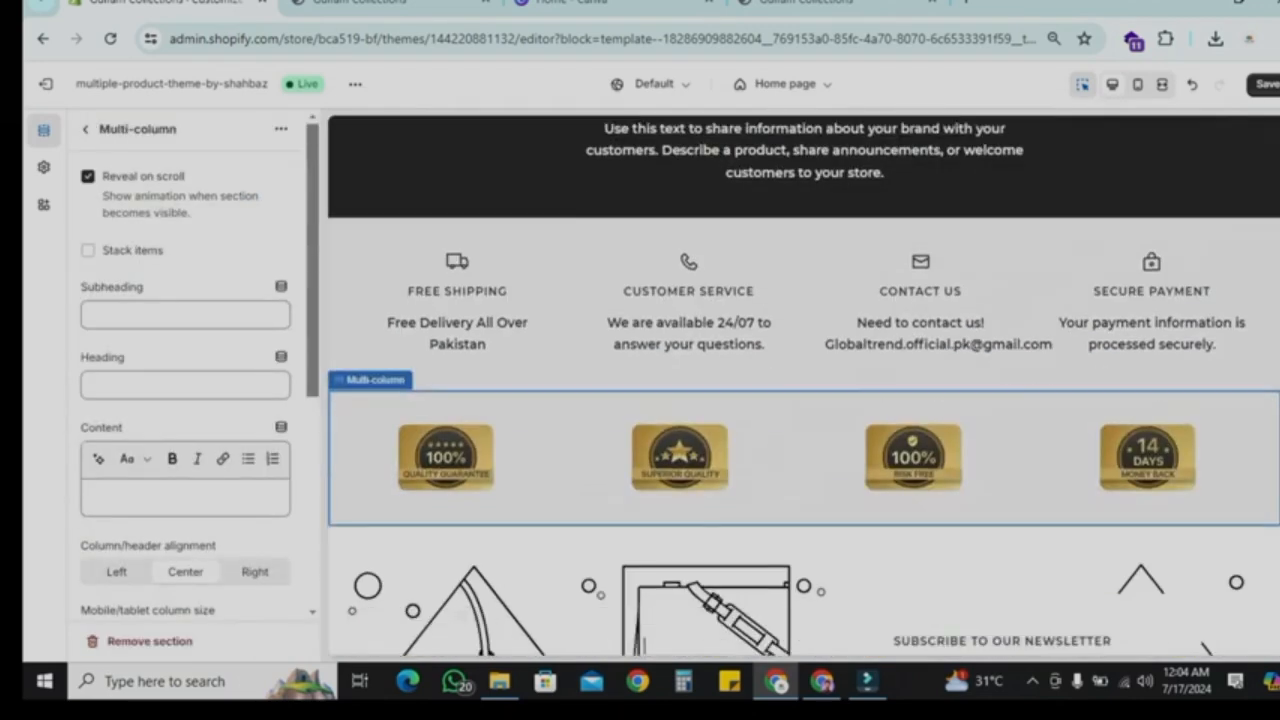
pyautogui.scroll(-4, 185, 420)
pyautogui.click(94, 455)
pyautogui.click(99, 389)
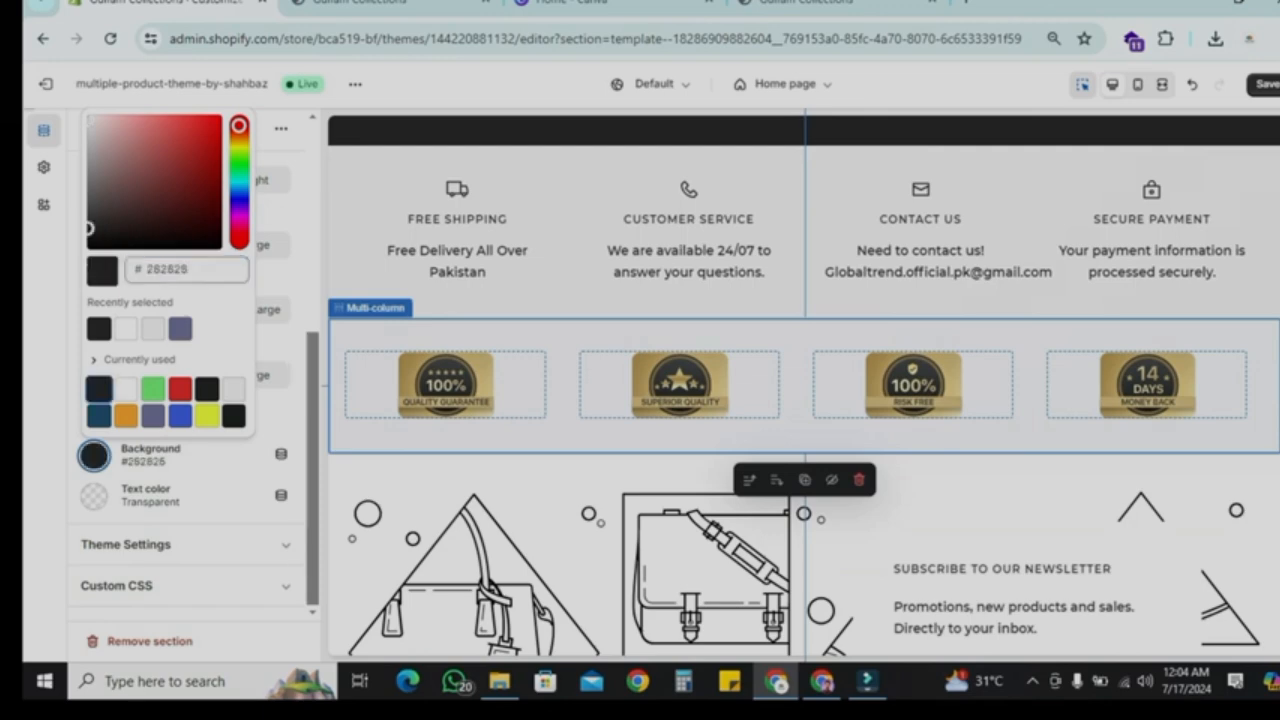
pyautogui.click(215, 430)
pyautogui.scroll(4, 695, 390)
pyautogui.scroll(-6, 695, 390)
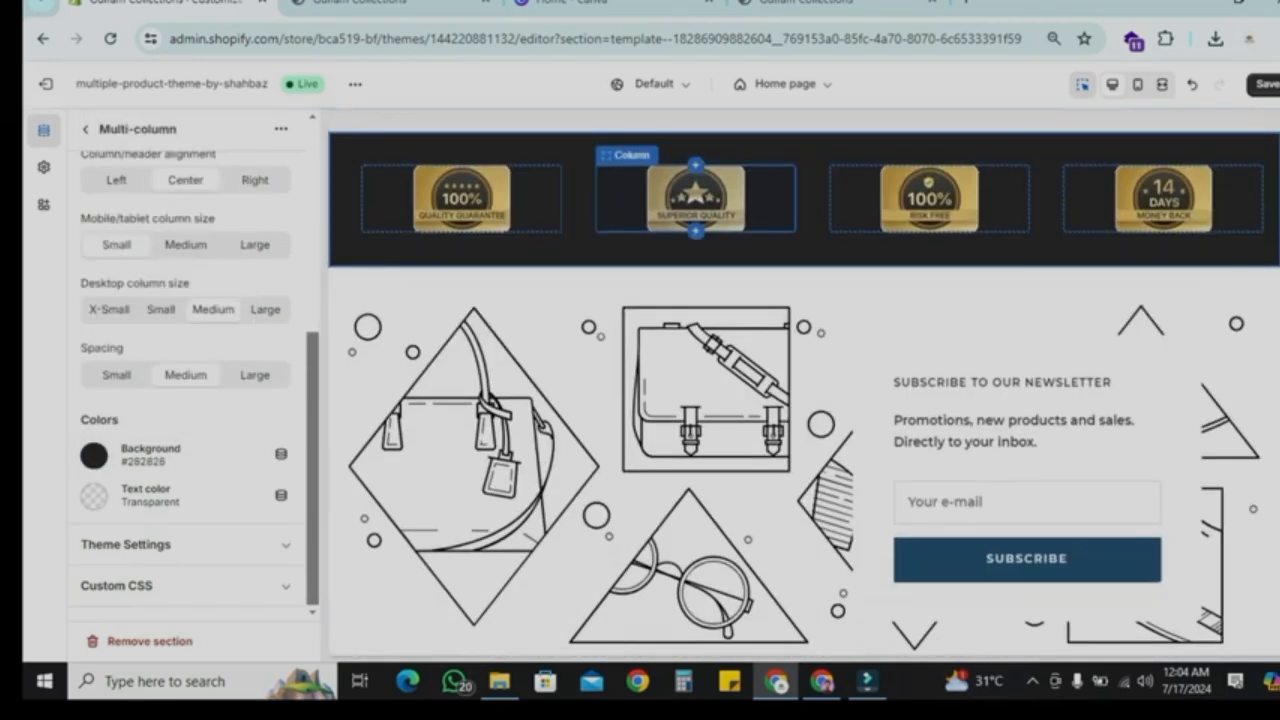
pyautogui.scroll(6, 695, 390)
pyautogui.scroll(-1, 695, 390)
pyautogui.click(86, 129)
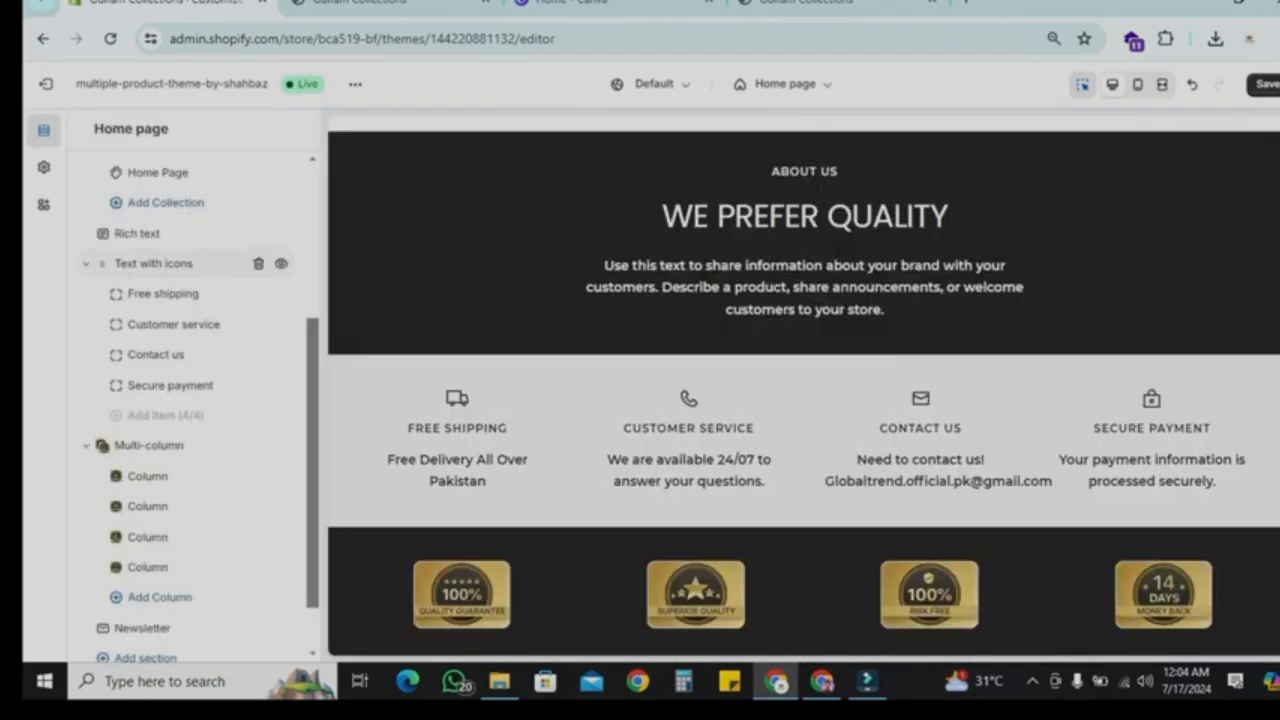
# Step: Open the Text with icons section's settings and review its colours
pyautogui.click(153, 263)
pyautogui.scroll(-7, 695, 390)
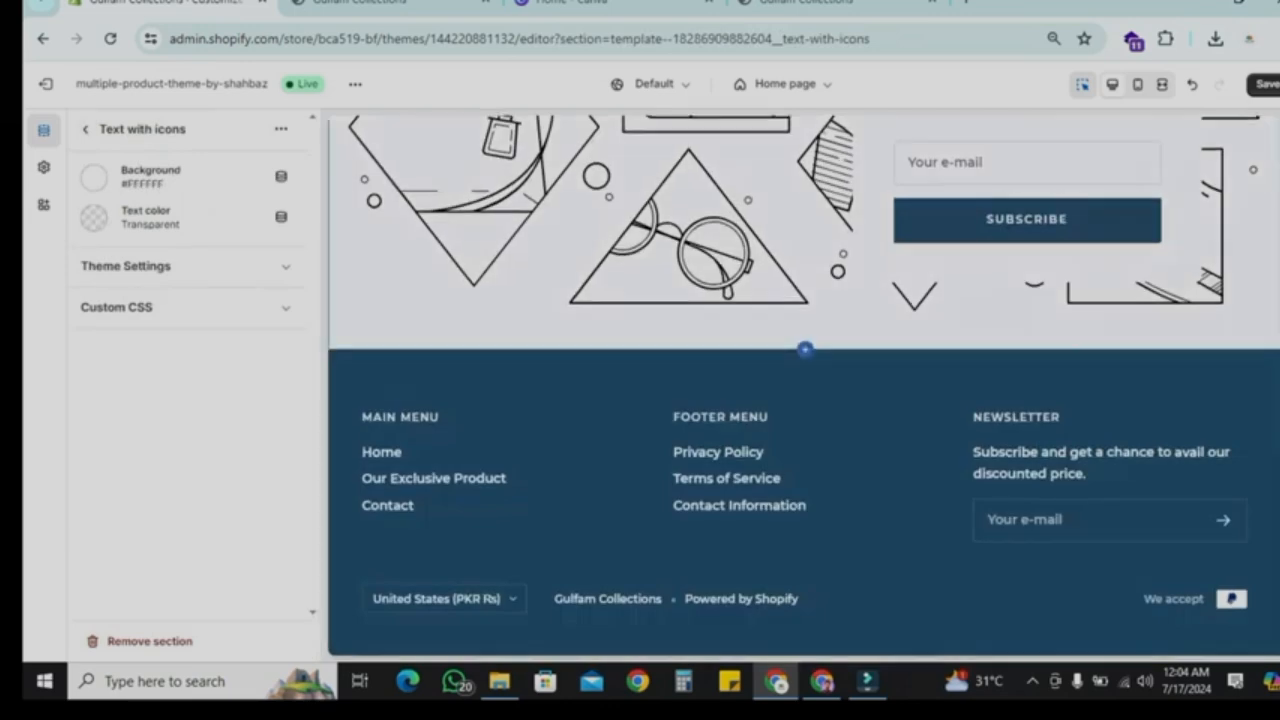
pyautogui.scroll(4, 695, 390)
pyautogui.click(86, 129)
pyautogui.scroll(-1, 200, 417)
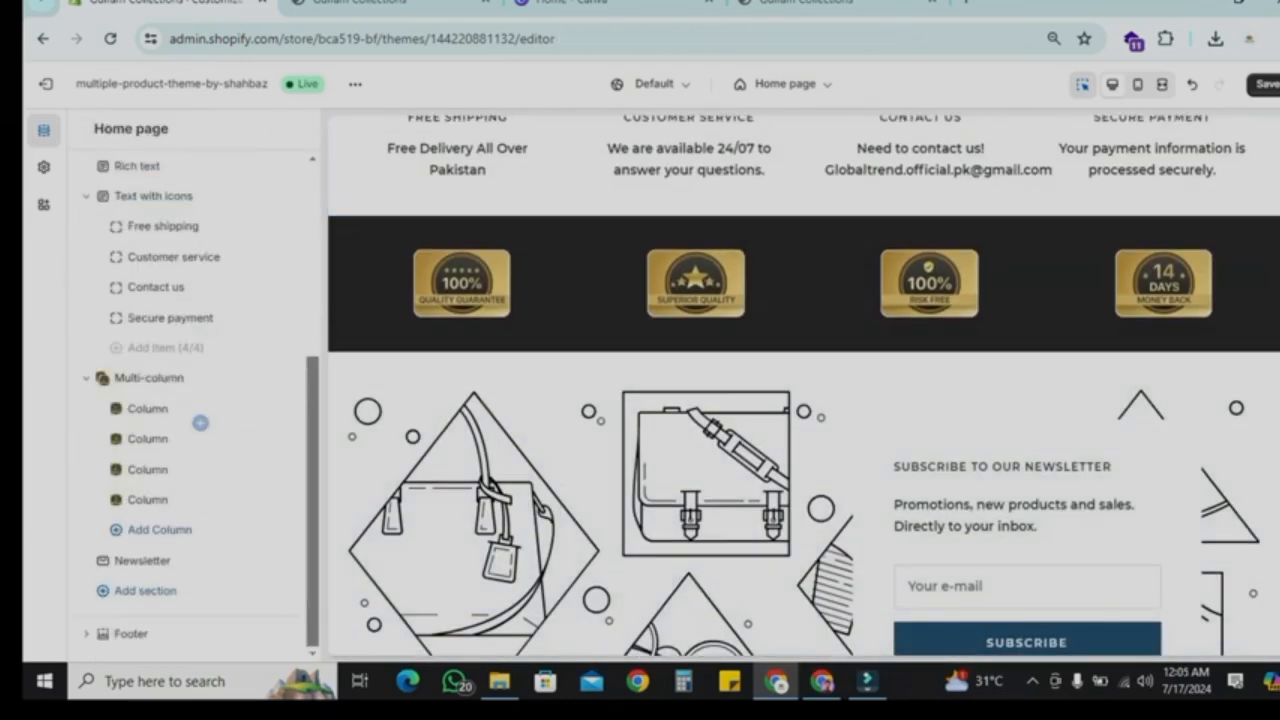
# Step: Open the Newsletter section and set its image to a café photo from the free Shop Local images
pyautogui.click(150, 560)
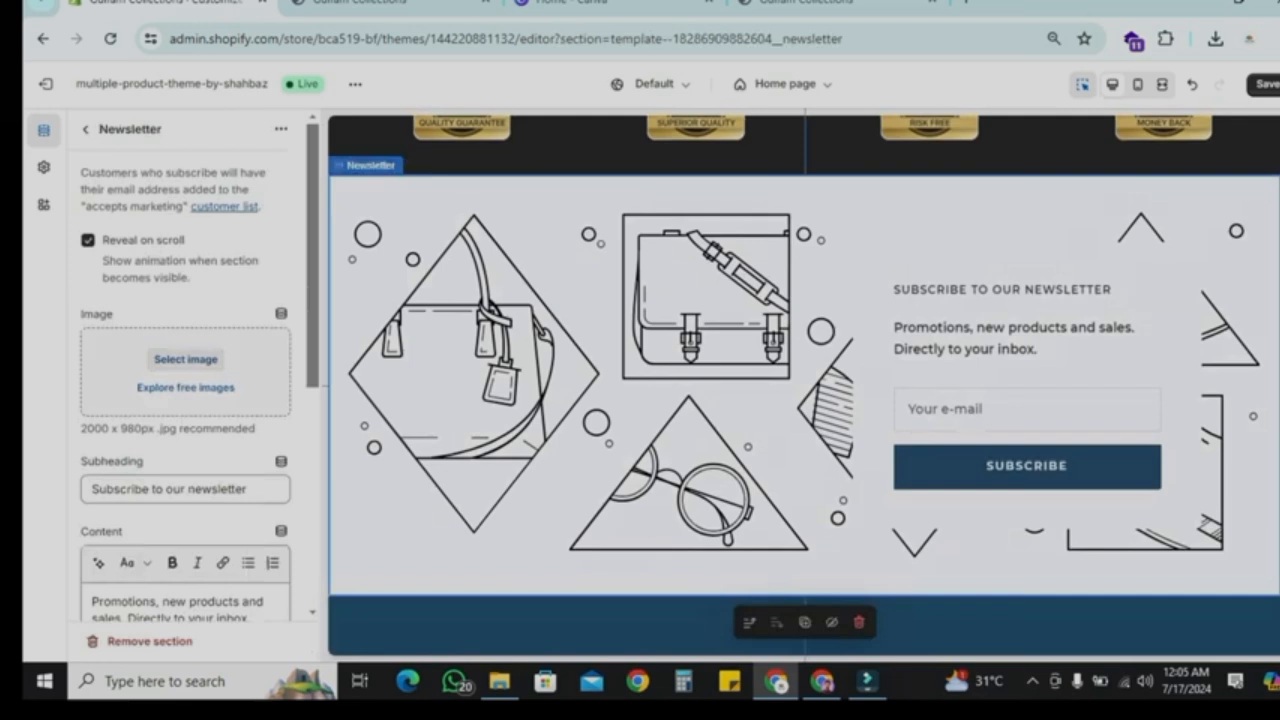
pyautogui.click(185, 387)
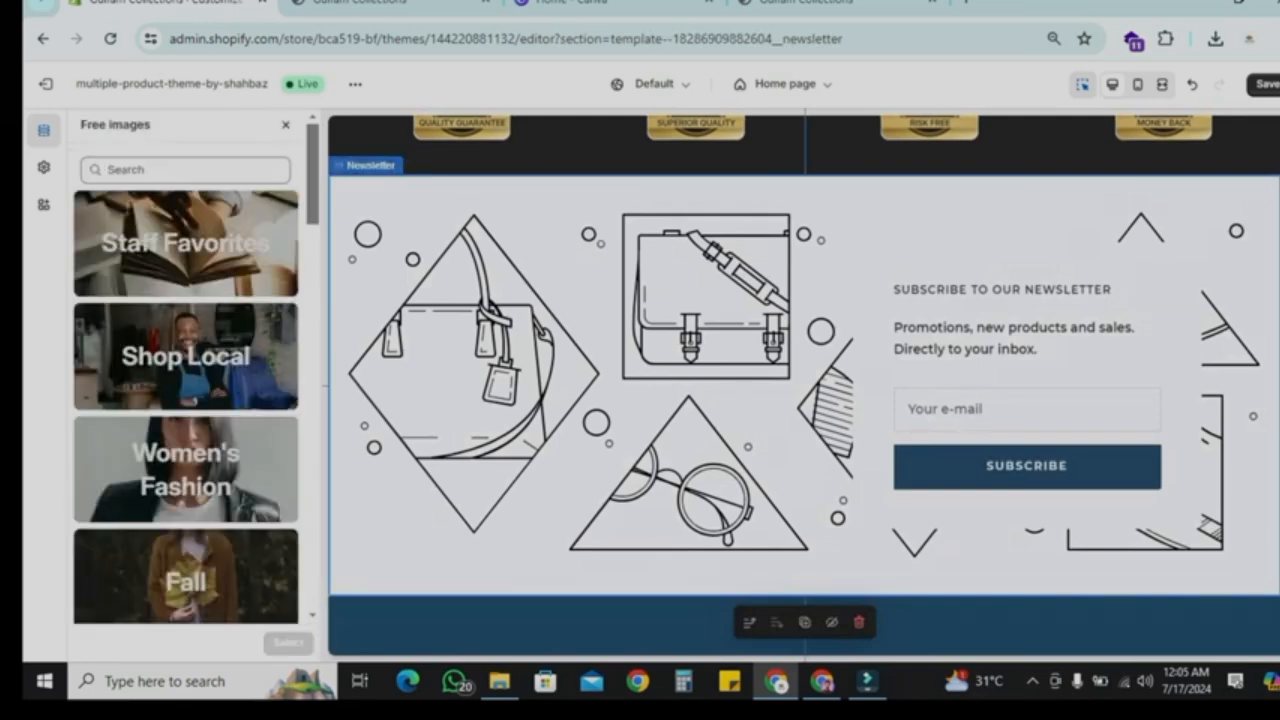
pyautogui.click(186, 356)
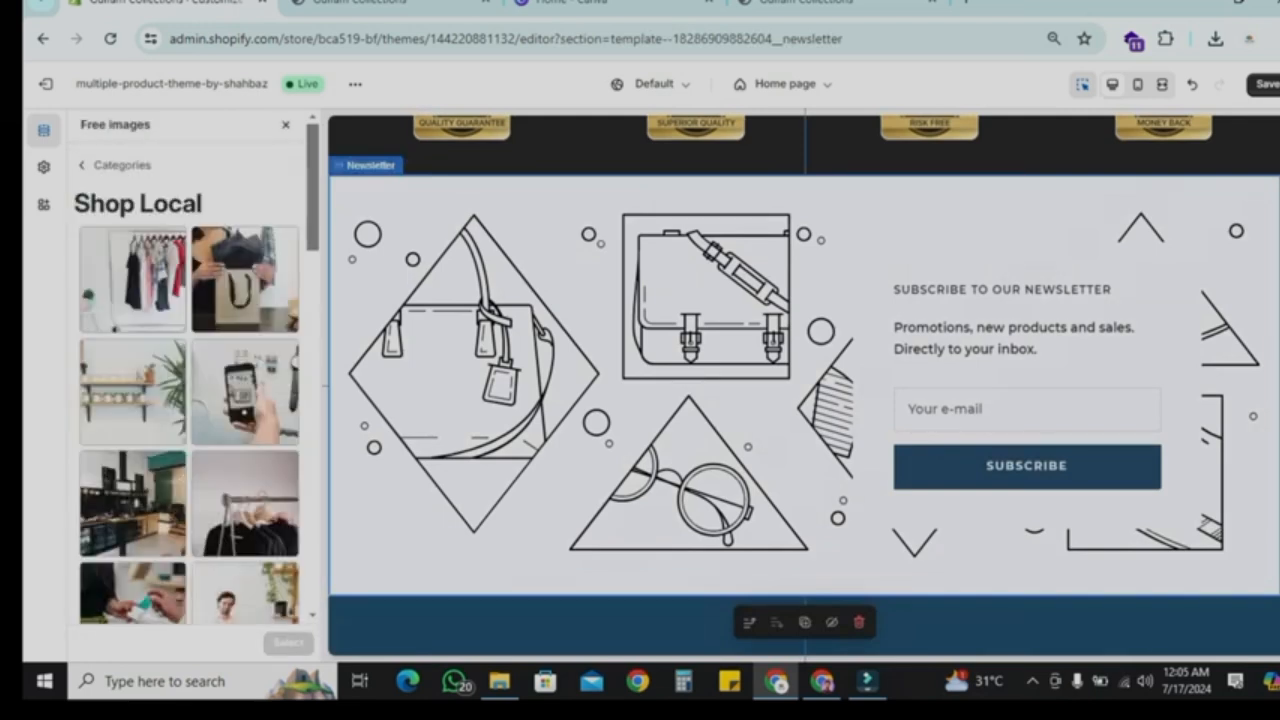
pyautogui.scroll(-5, 186, 356)
pyautogui.scroll(1, 186, 356)
pyautogui.click(133, 244)
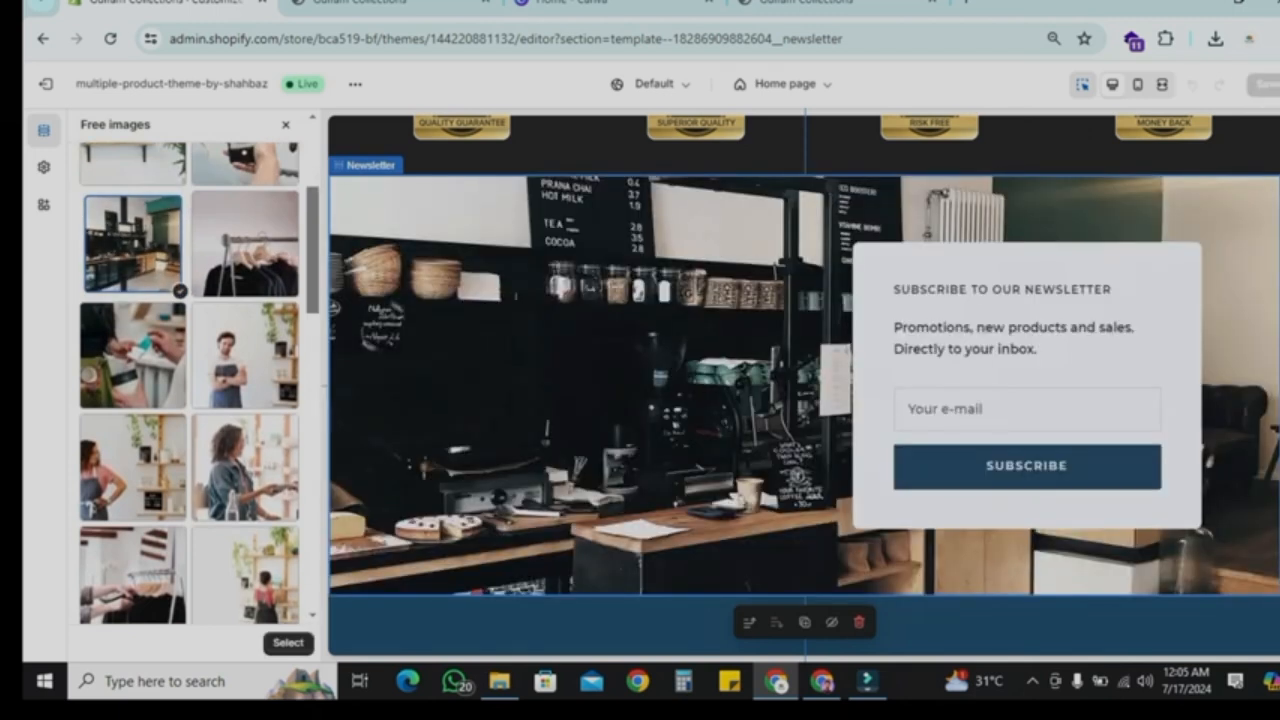
pyautogui.click(288, 642)
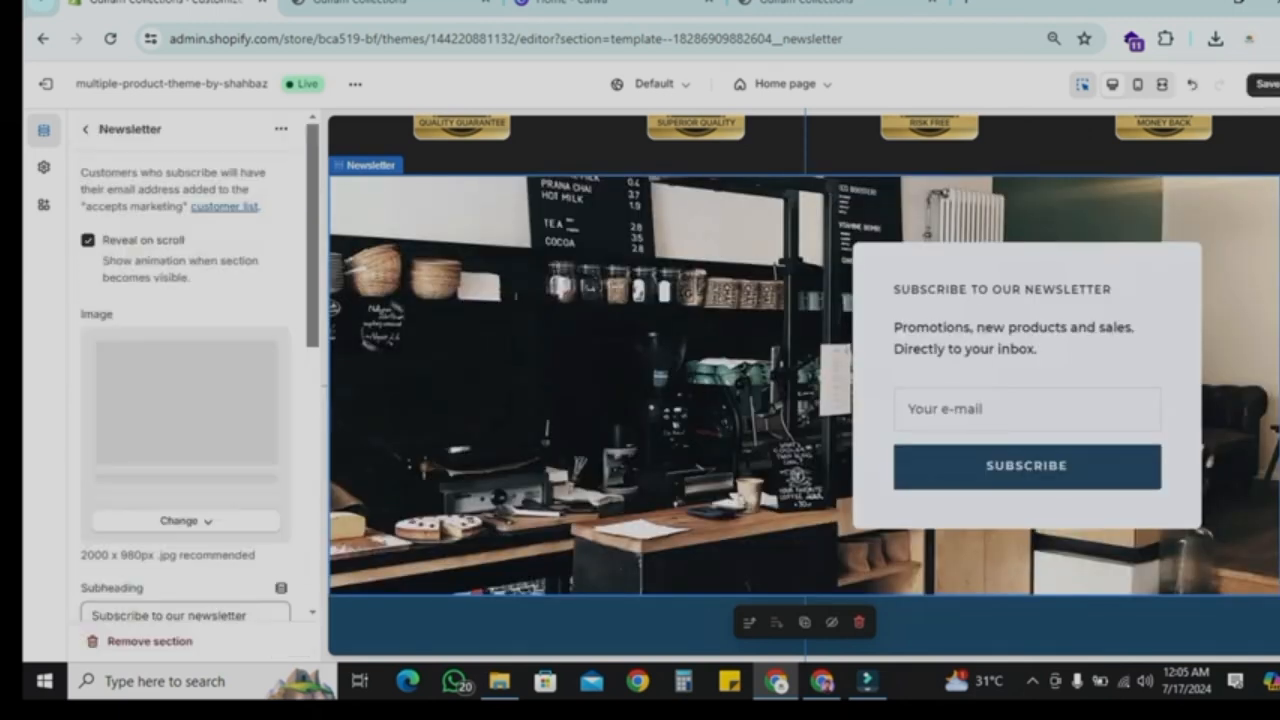
# Step: Set the Newsletter section's text background to #282828 and its text colour to #FFFFFF
pyautogui.scroll(-6, 190, 380)
pyautogui.click(94, 456)
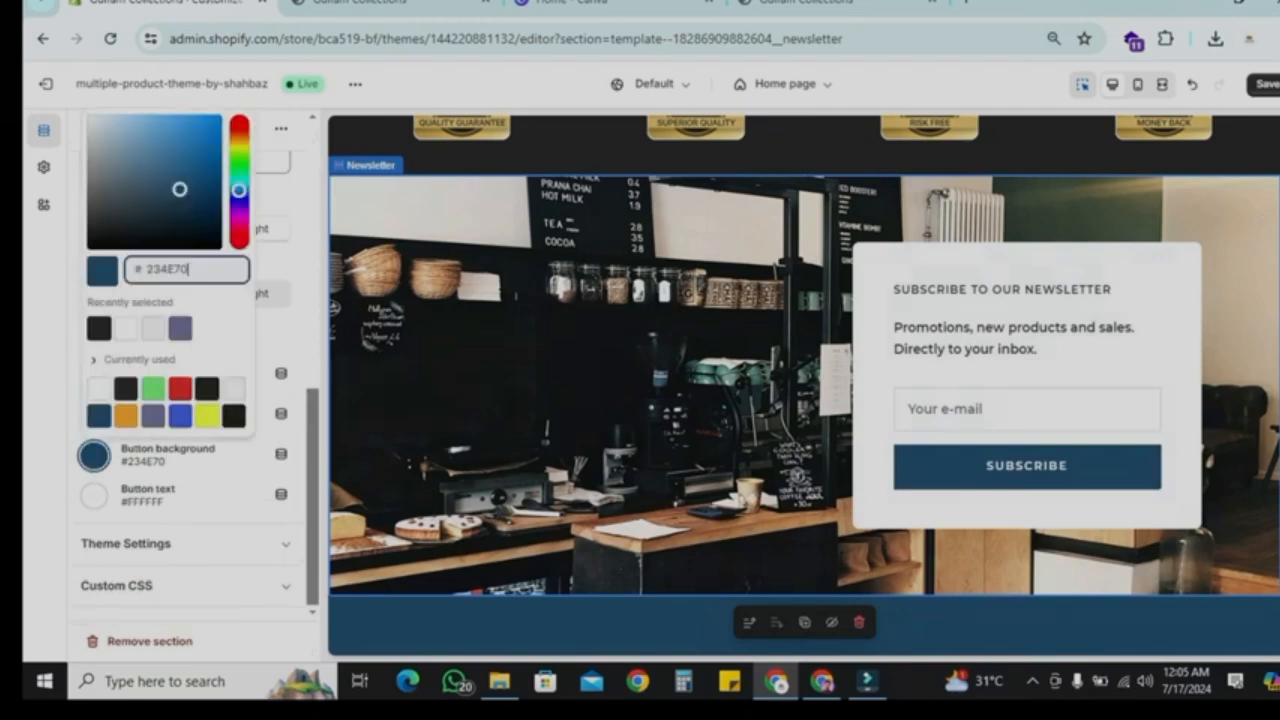
pyautogui.click(99, 328)
pyautogui.click(94, 374)
pyautogui.click(99, 296)
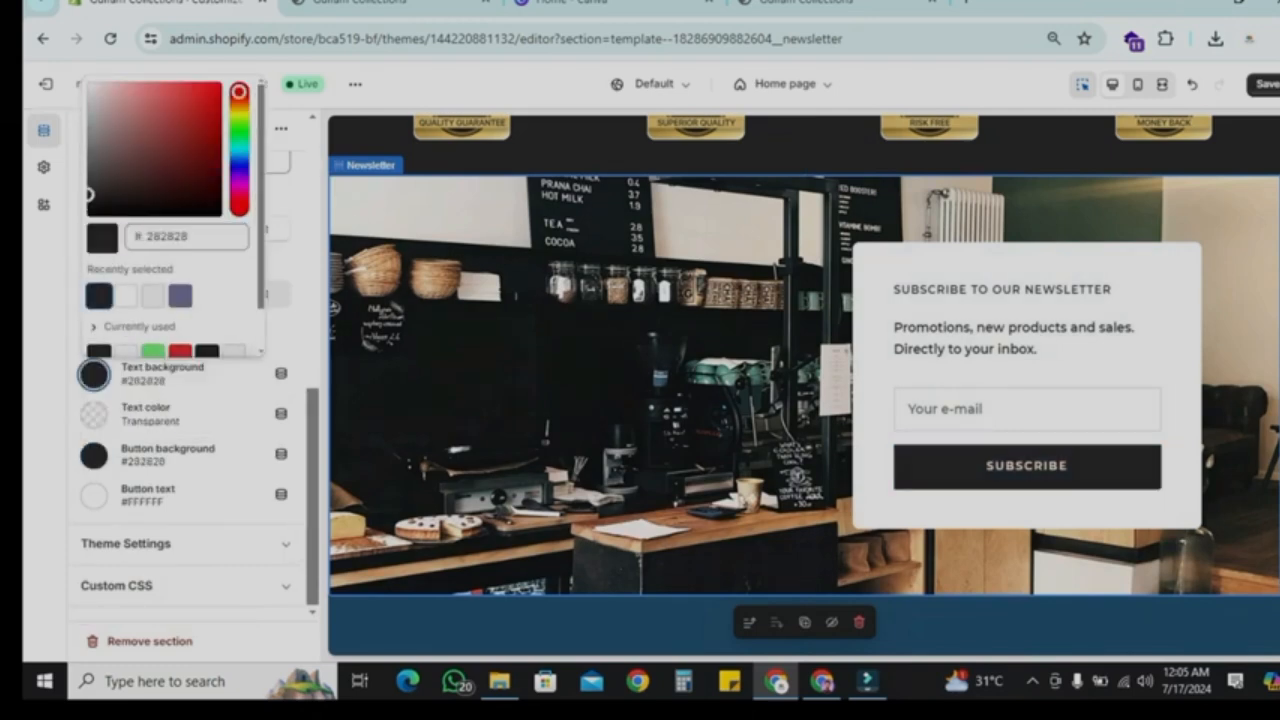
pyautogui.click(94, 415)
pyautogui.click(127, 354)
pyautogui.press('Escape')
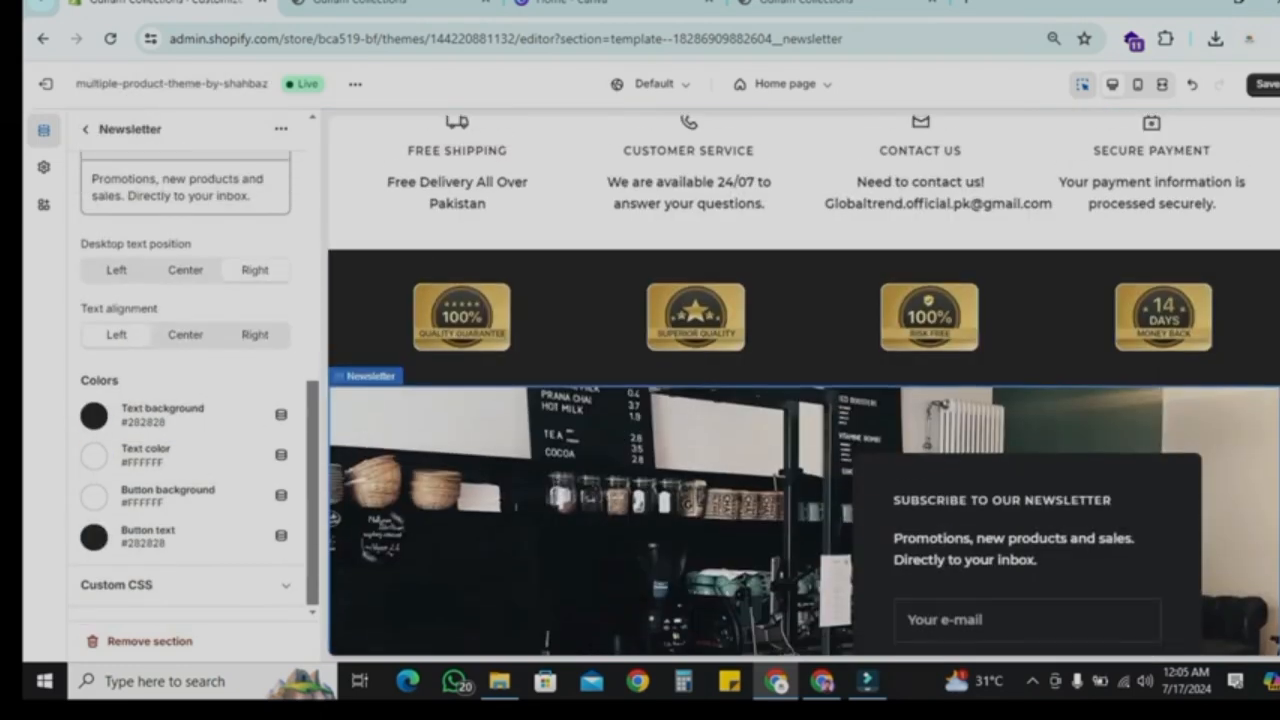
pyautogui.scroll(-3, 804, 385)
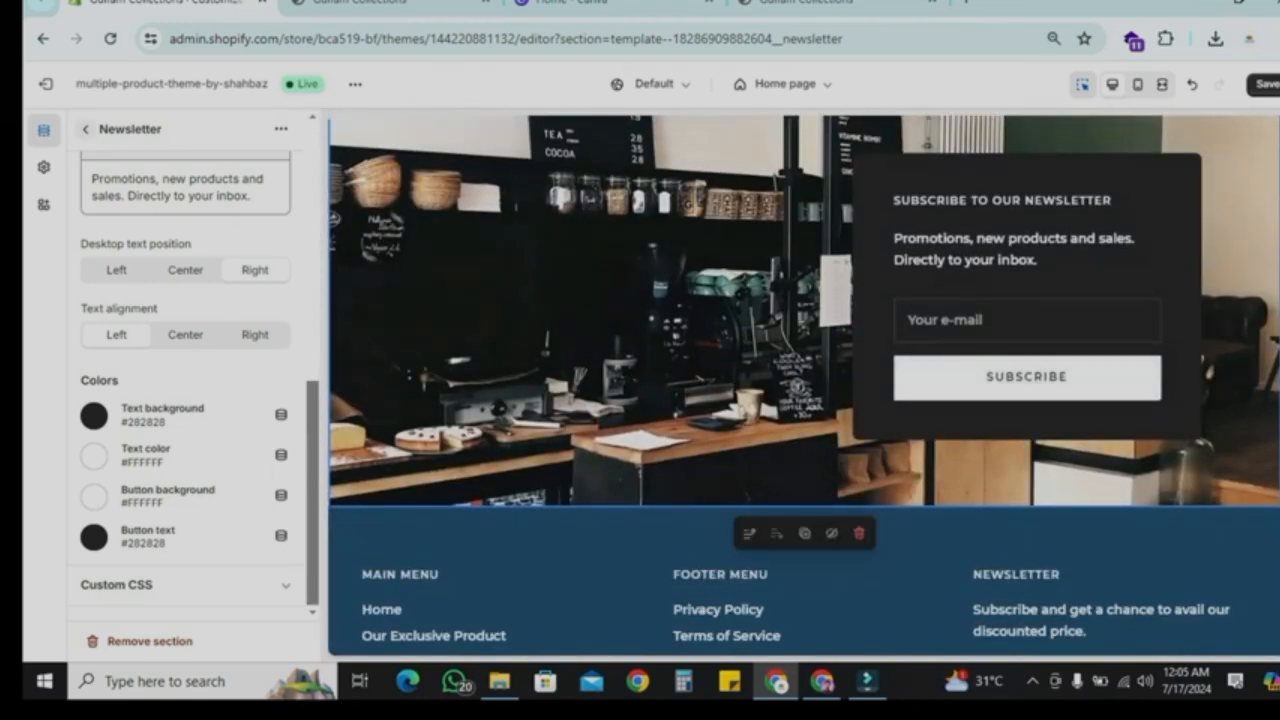
pyautogui.click(86, 129)
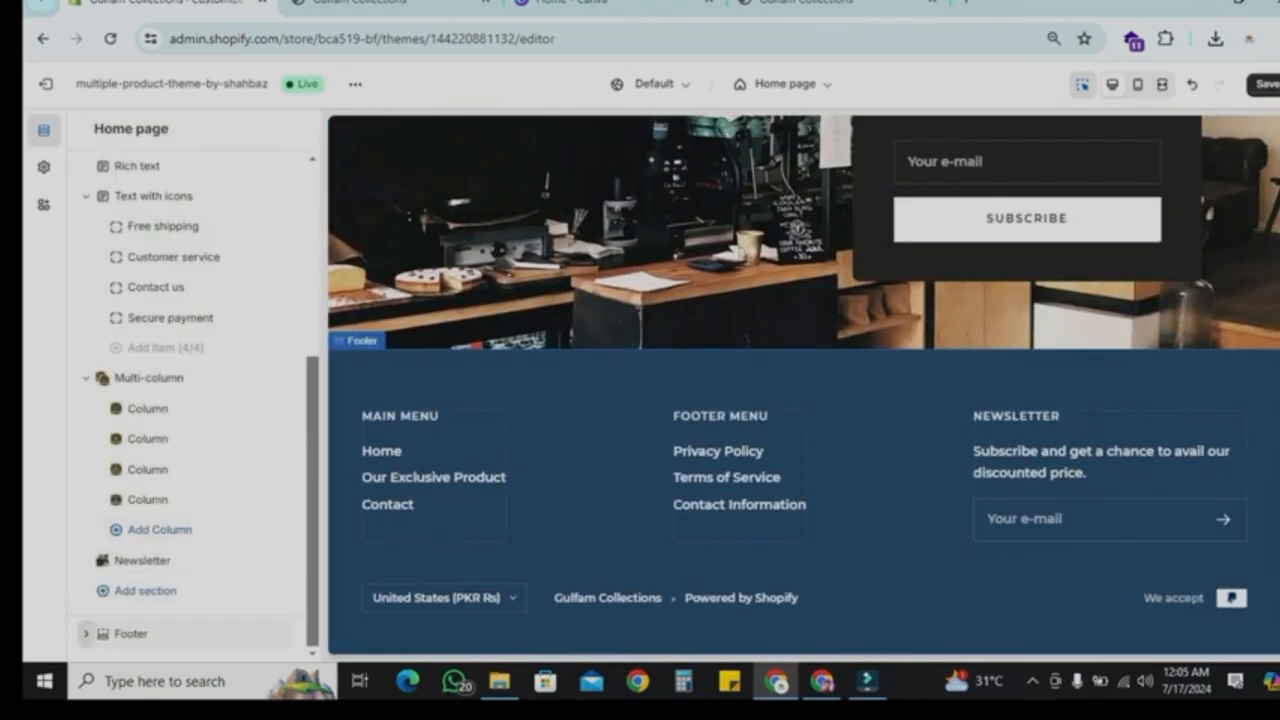
# Step: In the theme colour settings, set the footer background colour to #282828
pyautogui.click(43, 167)
pyautogui.click(150, 210)
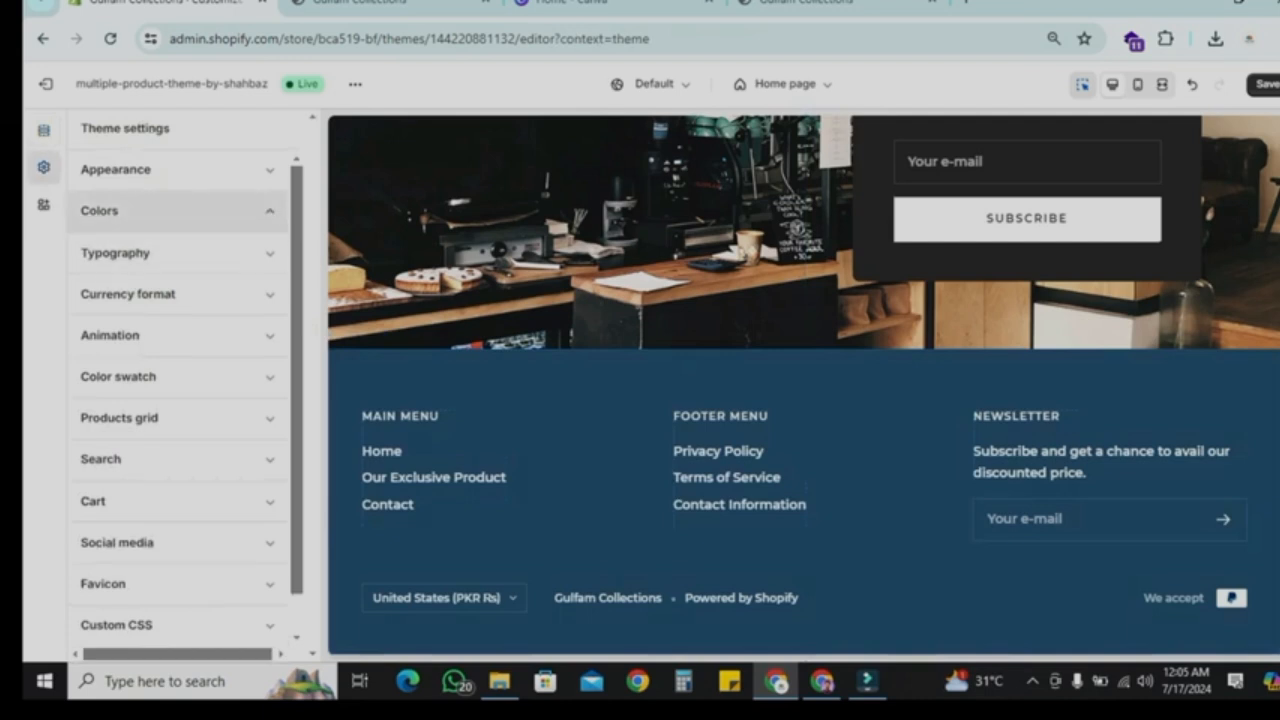
pyautogui.scroll(-7, 180, 400)
pyautogui.scroll(2, 180, 400)
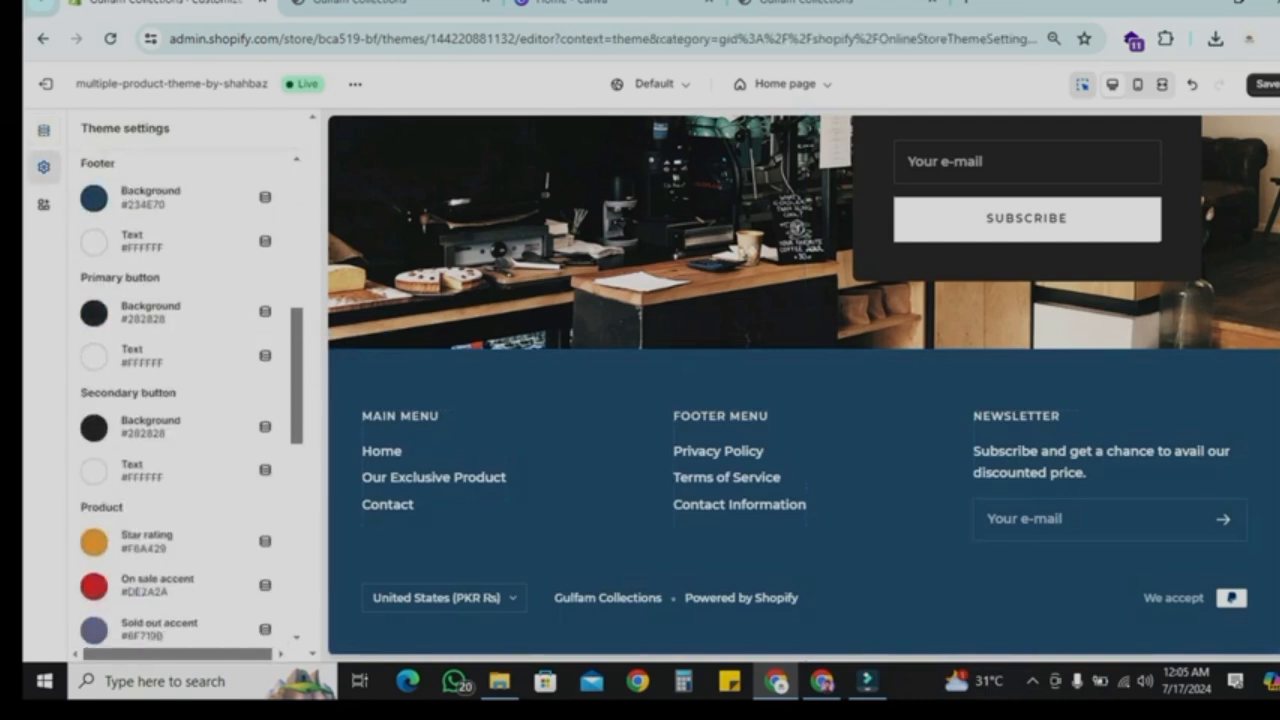
pyautogui.scroll(2, 157, 371)
pyautogui.click(150, 300)
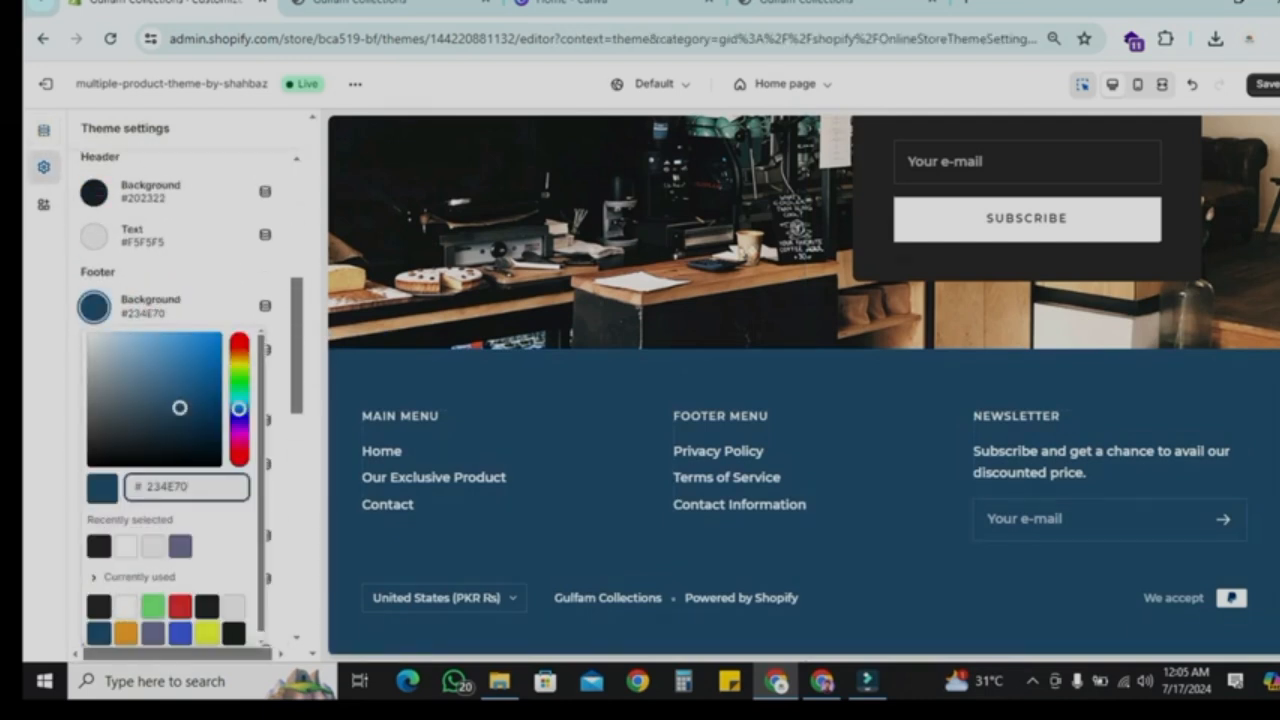
pyautogui.click(98, 546)
pyautogui.click(200, 272)
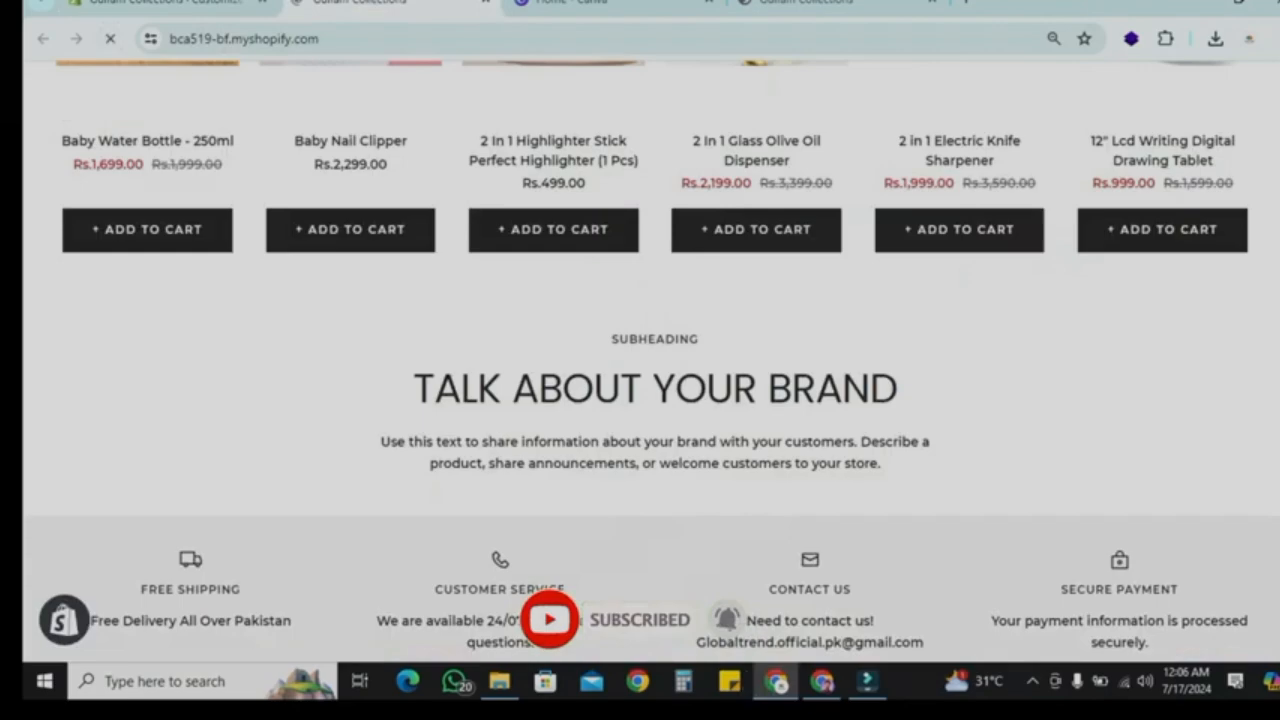
# Step: Reload the live storefront and scroll through the home page to review the changes
pyautogui.press('F5')
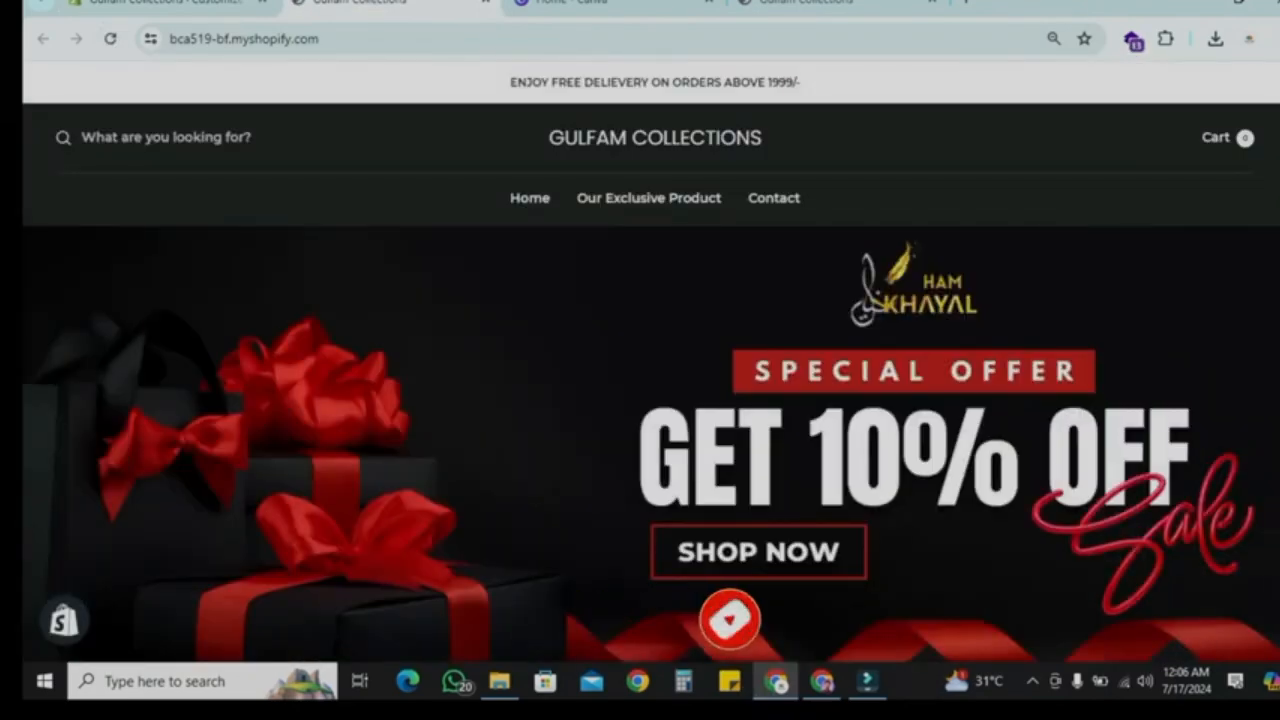
pyautogui.scroll(-8, 650, 360)
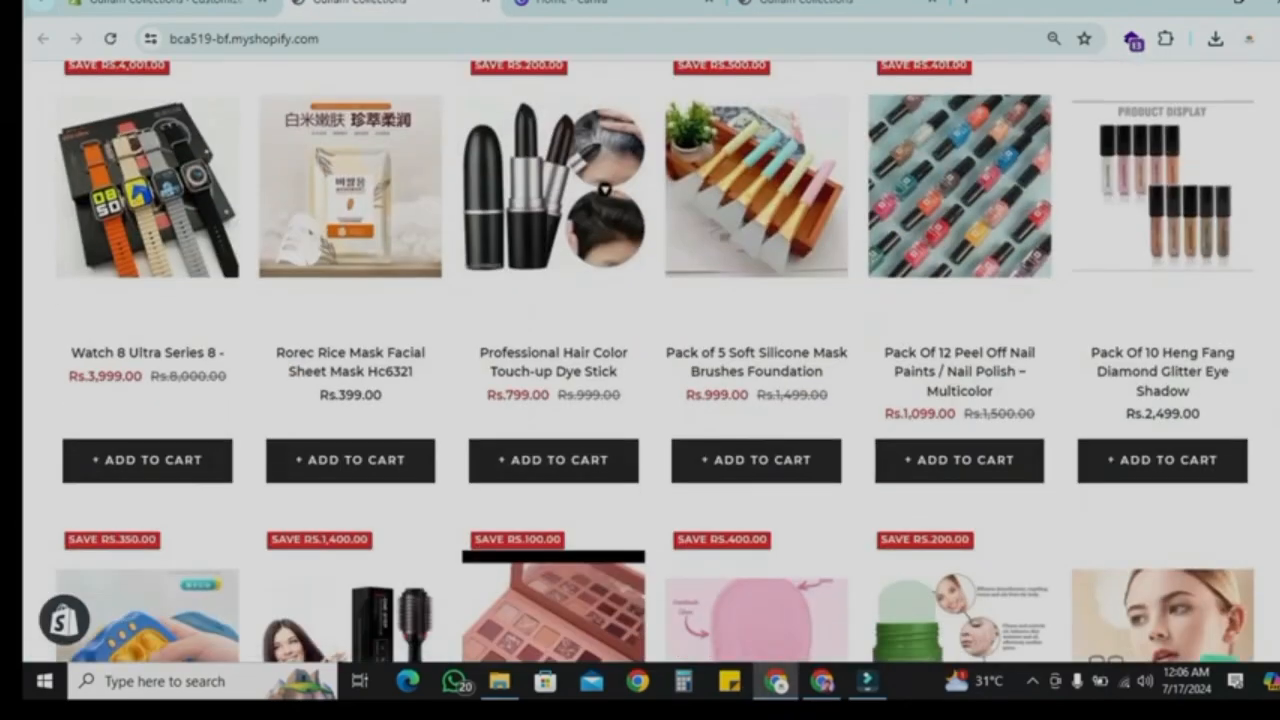
pyautogui.scroll(-15, 650, 360)
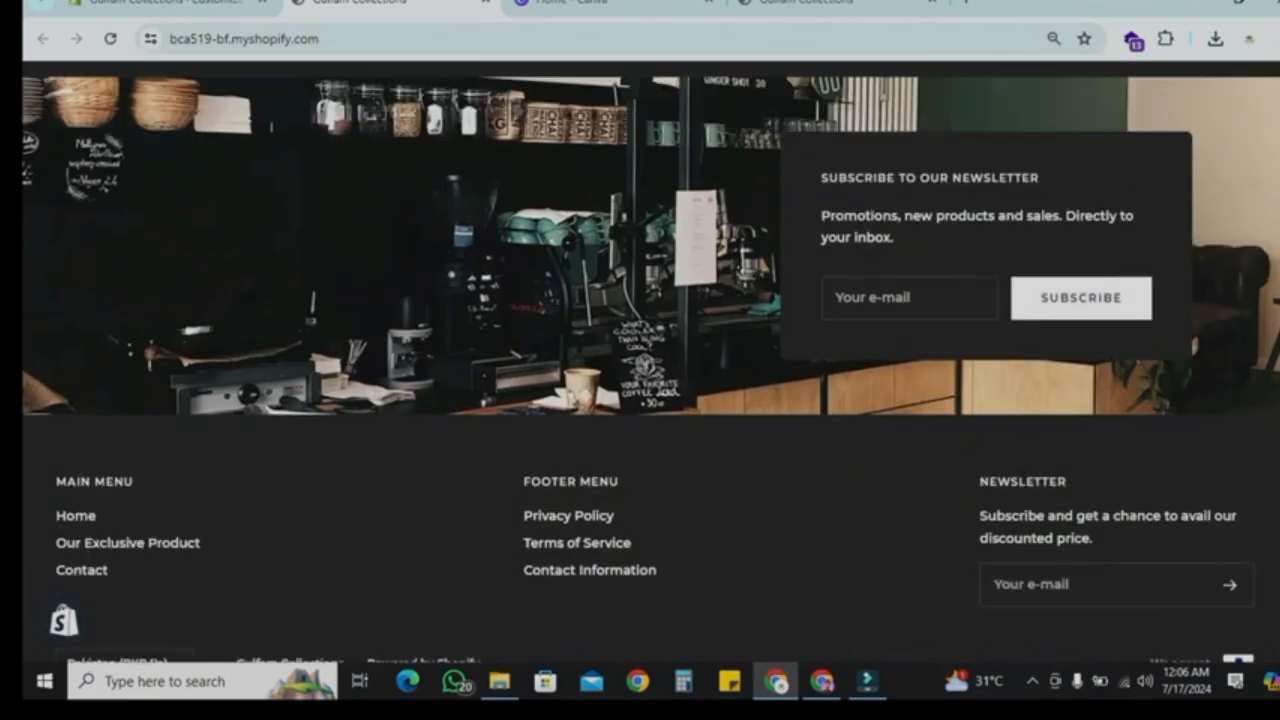
pyautogui.scroll(20, 650, 360)
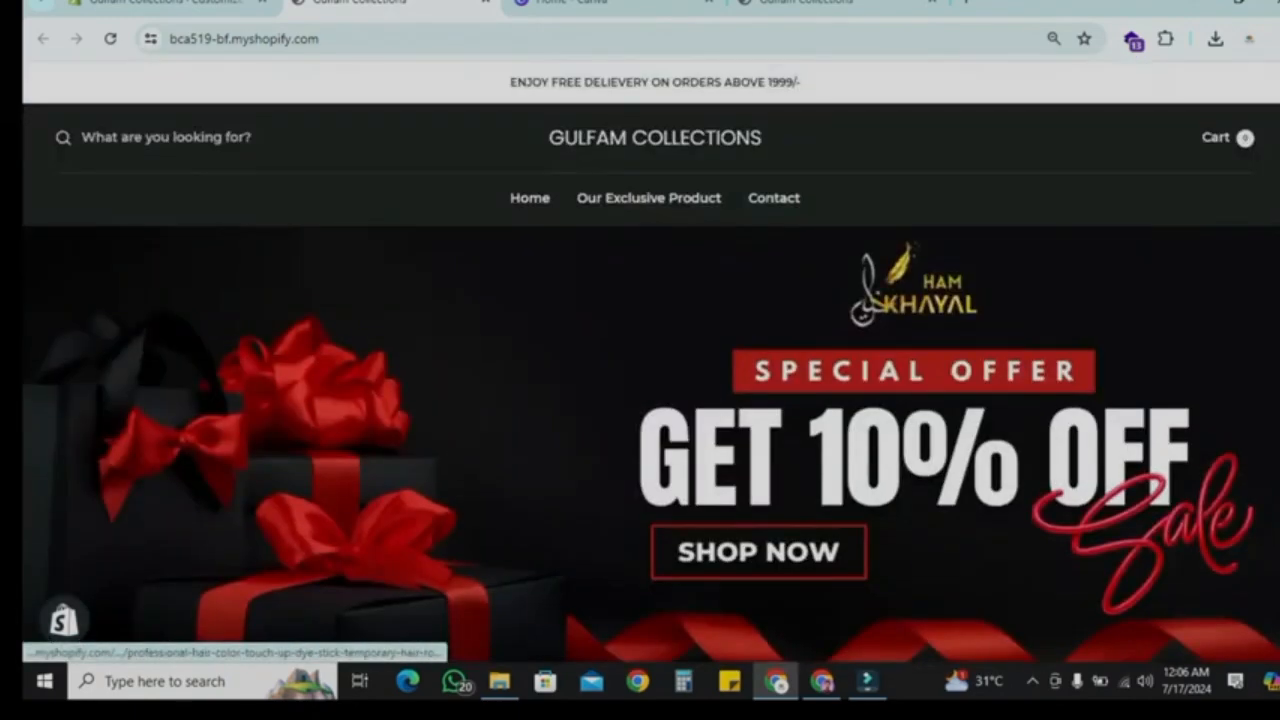